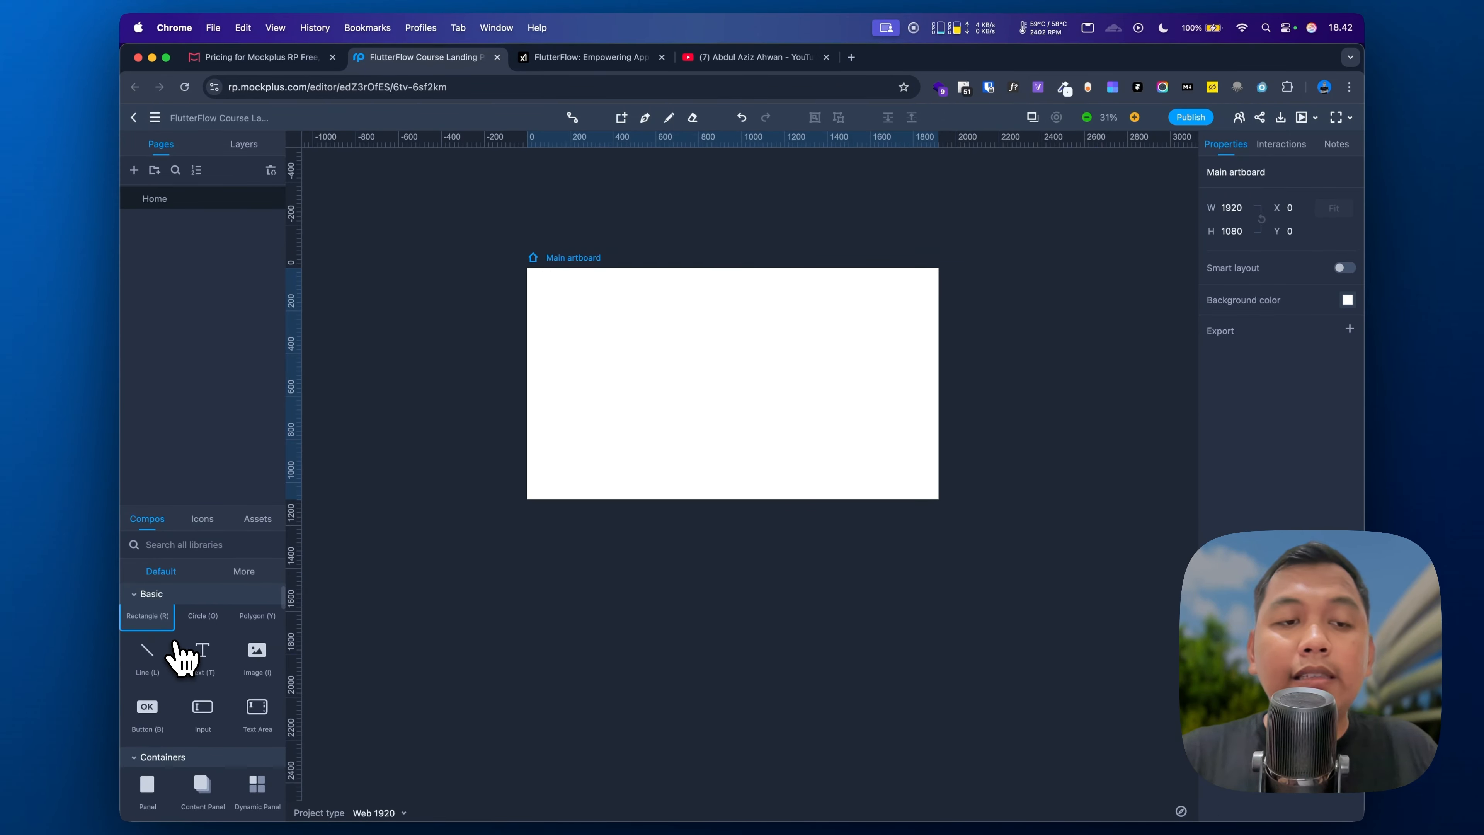
Step: Add a Rectangle from the Basic components onto the main artboard
{"action": "scroll", "coordinate": [181, 654], "scroll_direction": "down", "scroll_amount": 3}
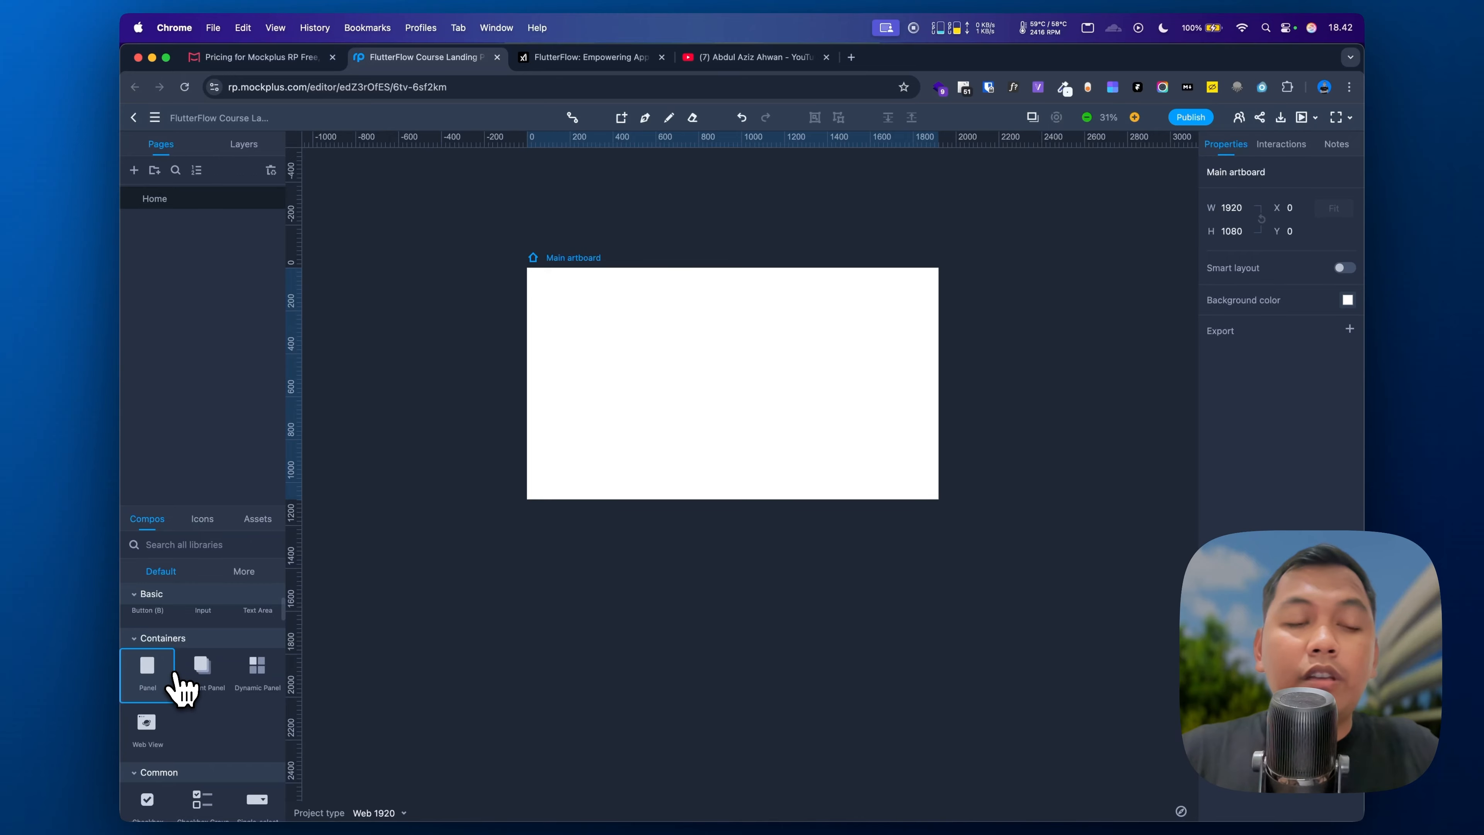
{"action": "scroll", "coordinate": [181, 689], "scroll_direction": "down", "scroll_amount": 5}
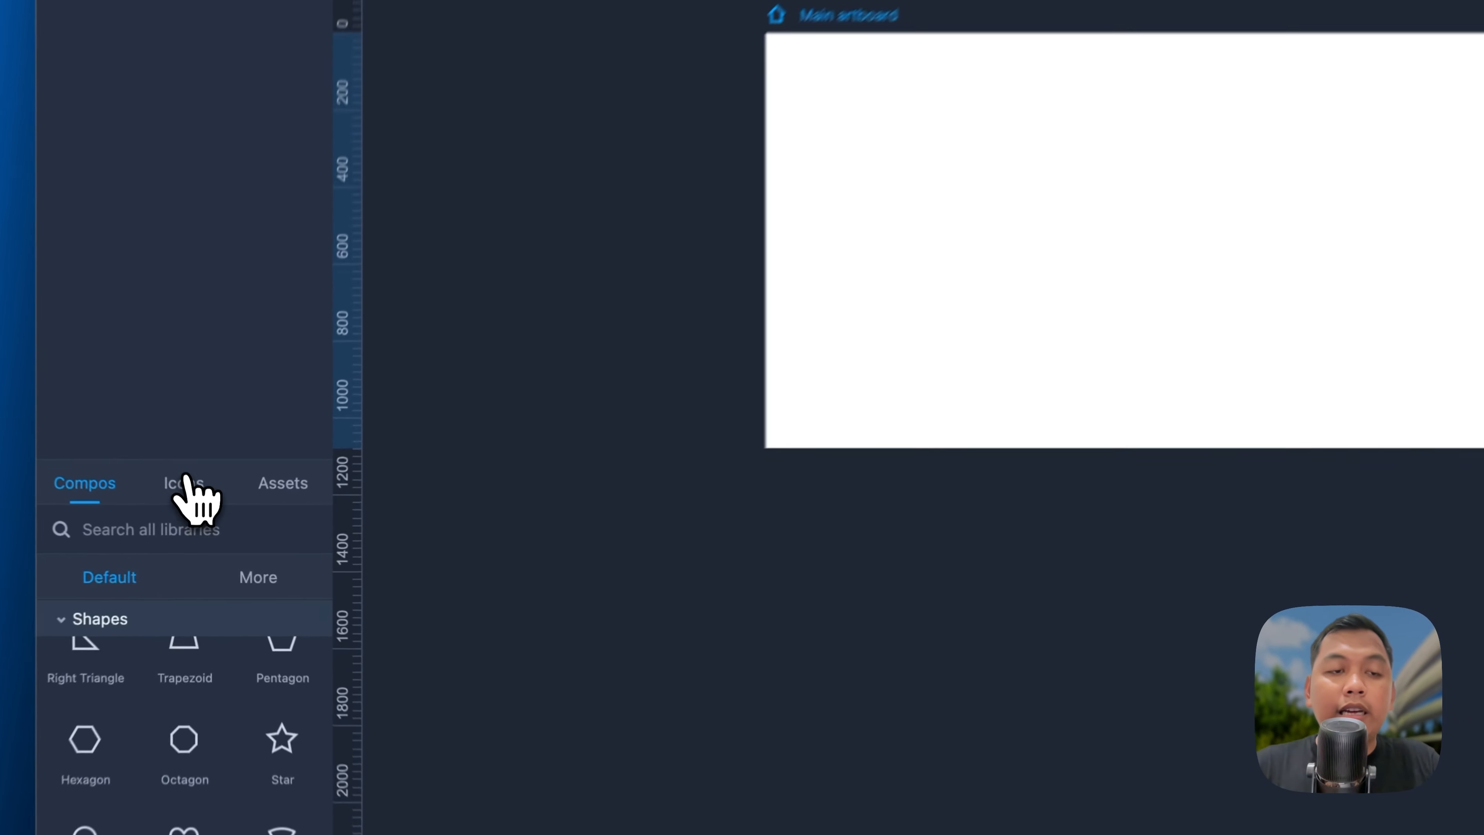
{"action": "left_click", "coordinate": [202, 519]}
{"action": "left_click", "coordinate": [261, 519]}
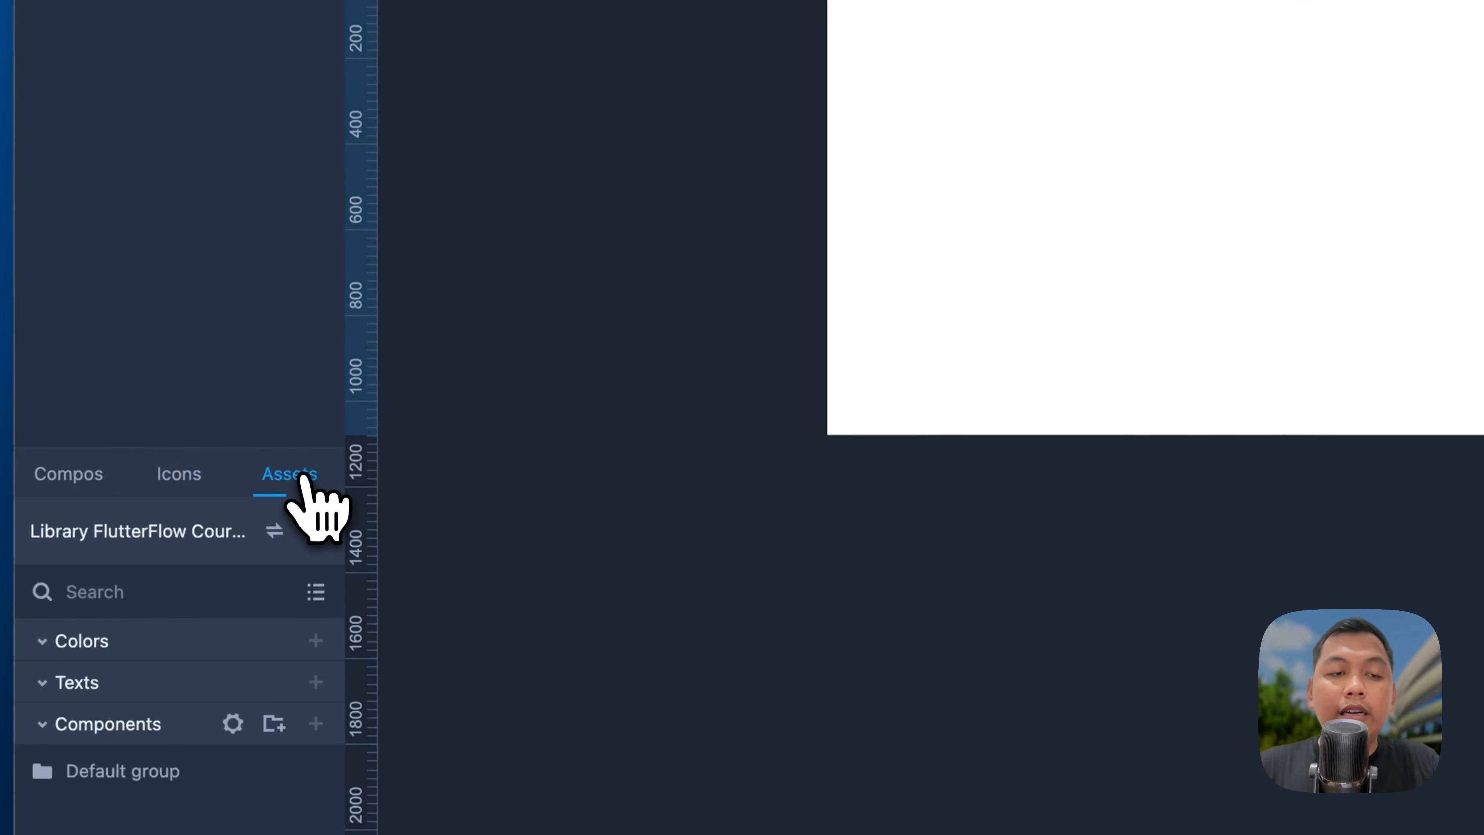
{"action": "left_click", "coordinate": [69, 478]}
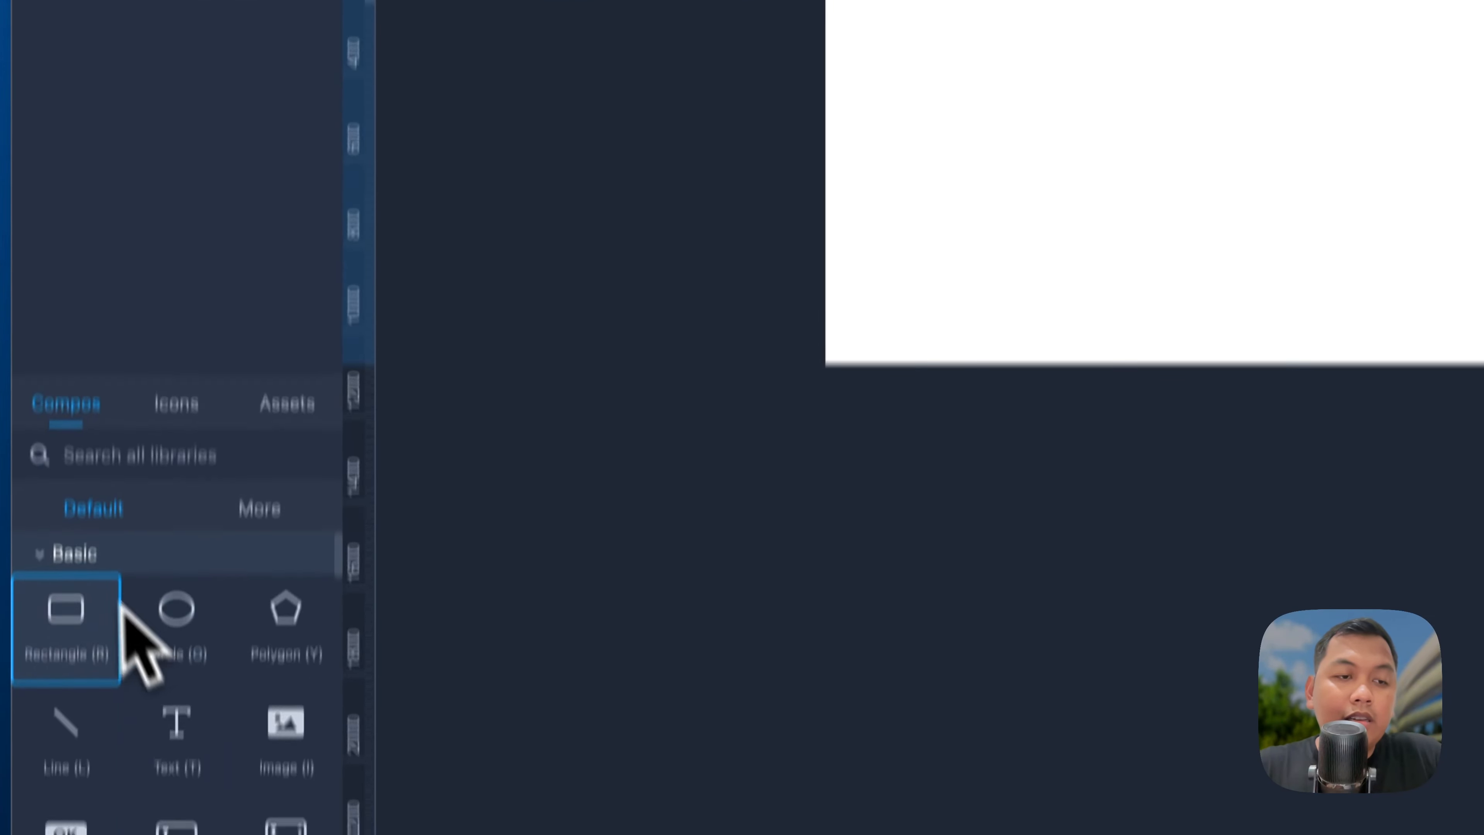
{"action": "left_click_drag", "start_coordinate": [105, 611], "coordinate": [281, 617]}
{"action": "left_click_drag", "start_coordinate": [465, 404], "coordinate": [1026, 192]}
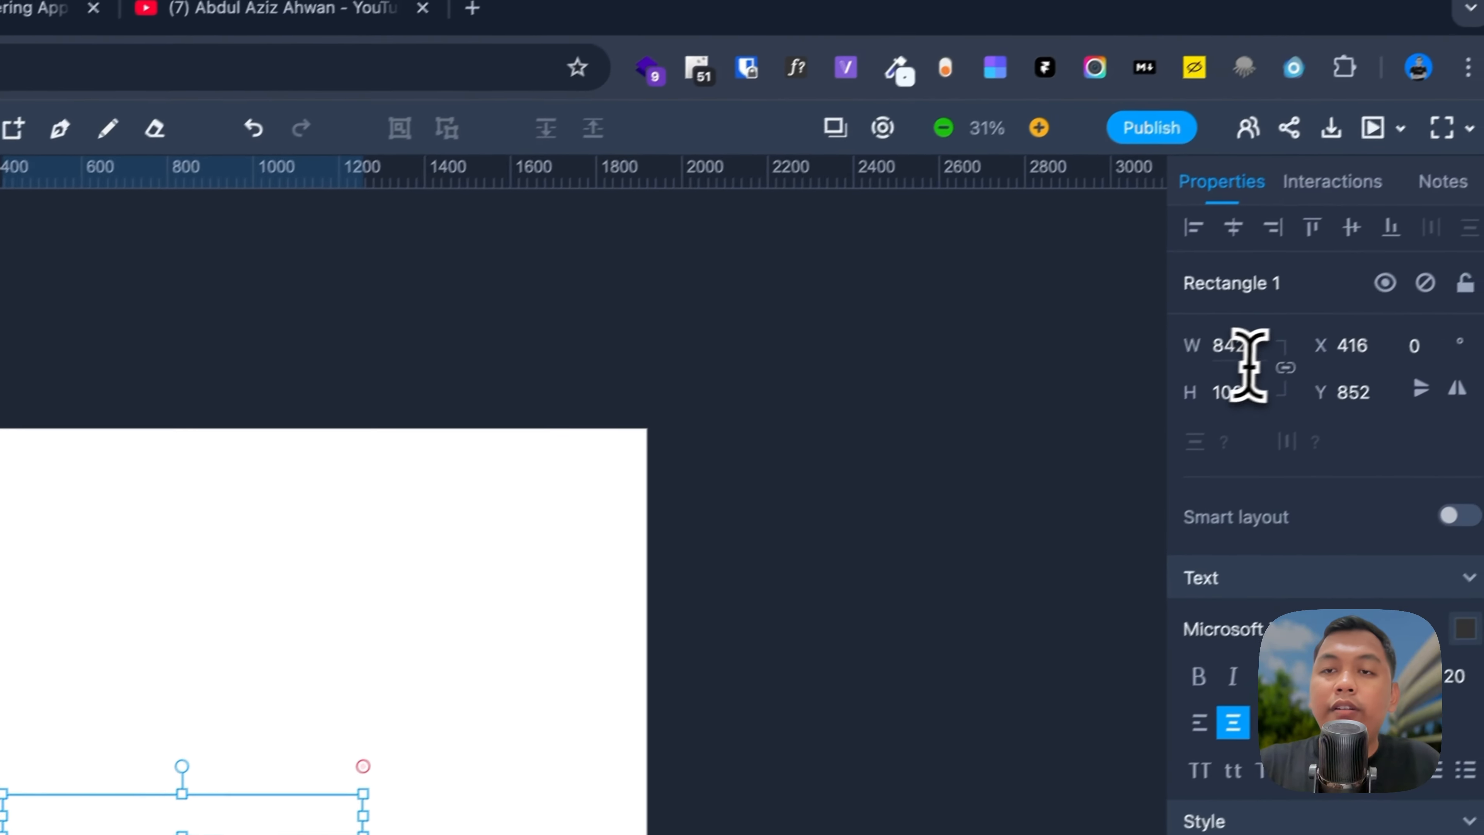
Step: Make the rectangle 1920 wide, fill it #3D00FF, and align it to the artboard's top edge
{"action": "double_click", "coordinate": [1212, 364]}
{"action": "type", "text": "19"}
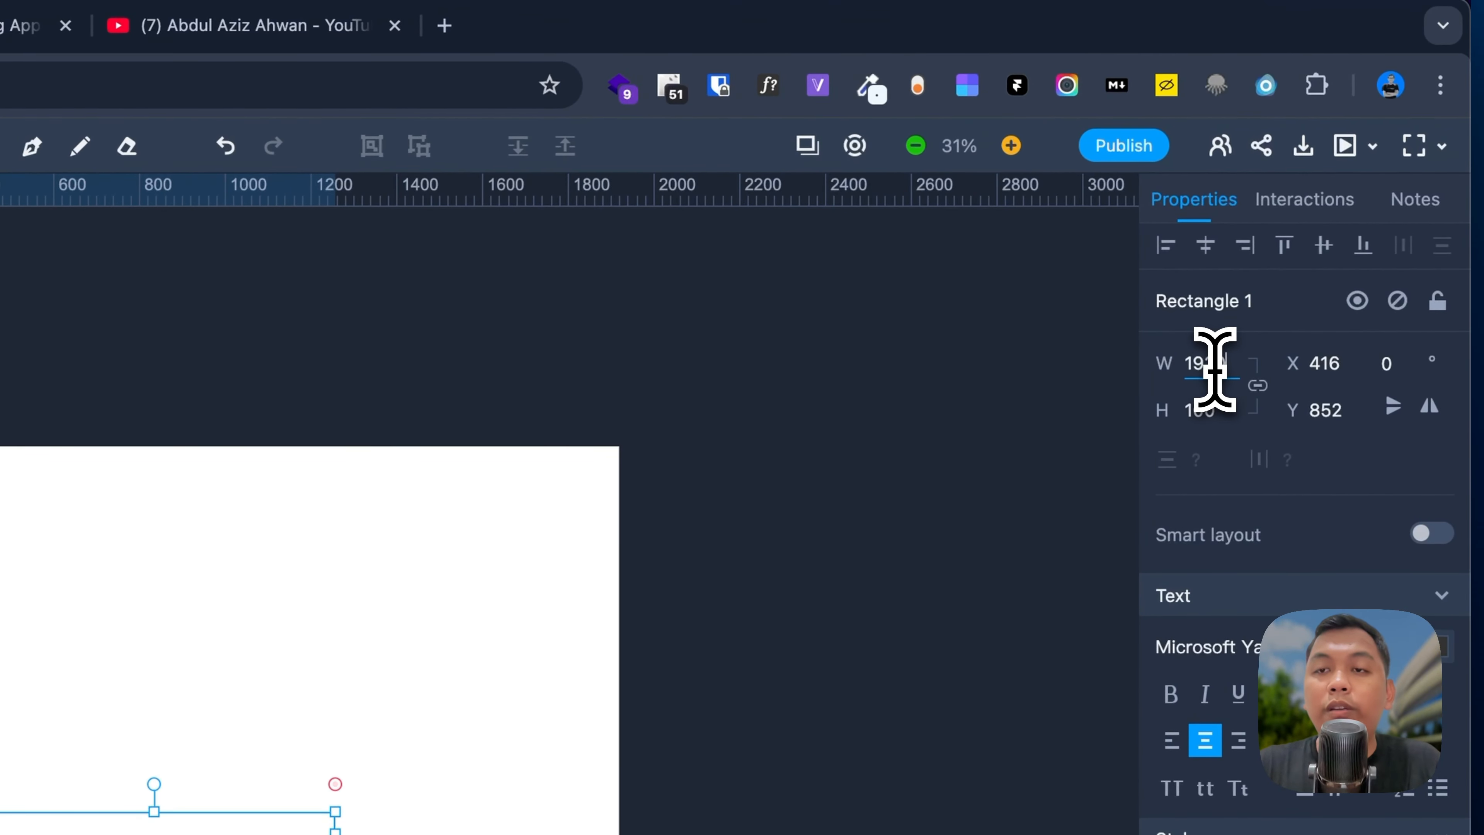
{"action": "key", "text": "Return"}
{"action": "left_click", "coordinate": [1205, 244]}
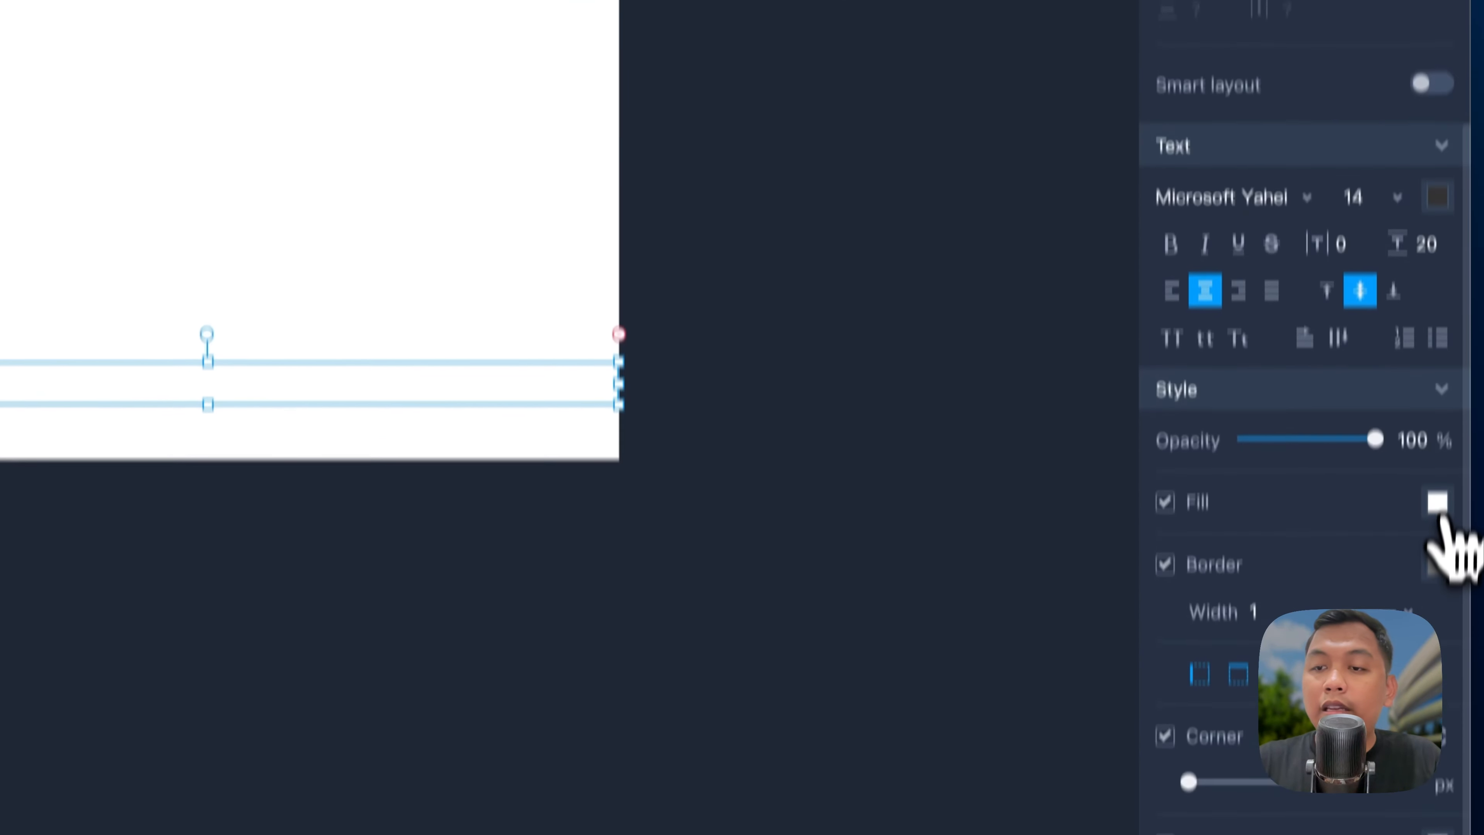
{"action": "left_click", "coordinate": [1443, 432]}
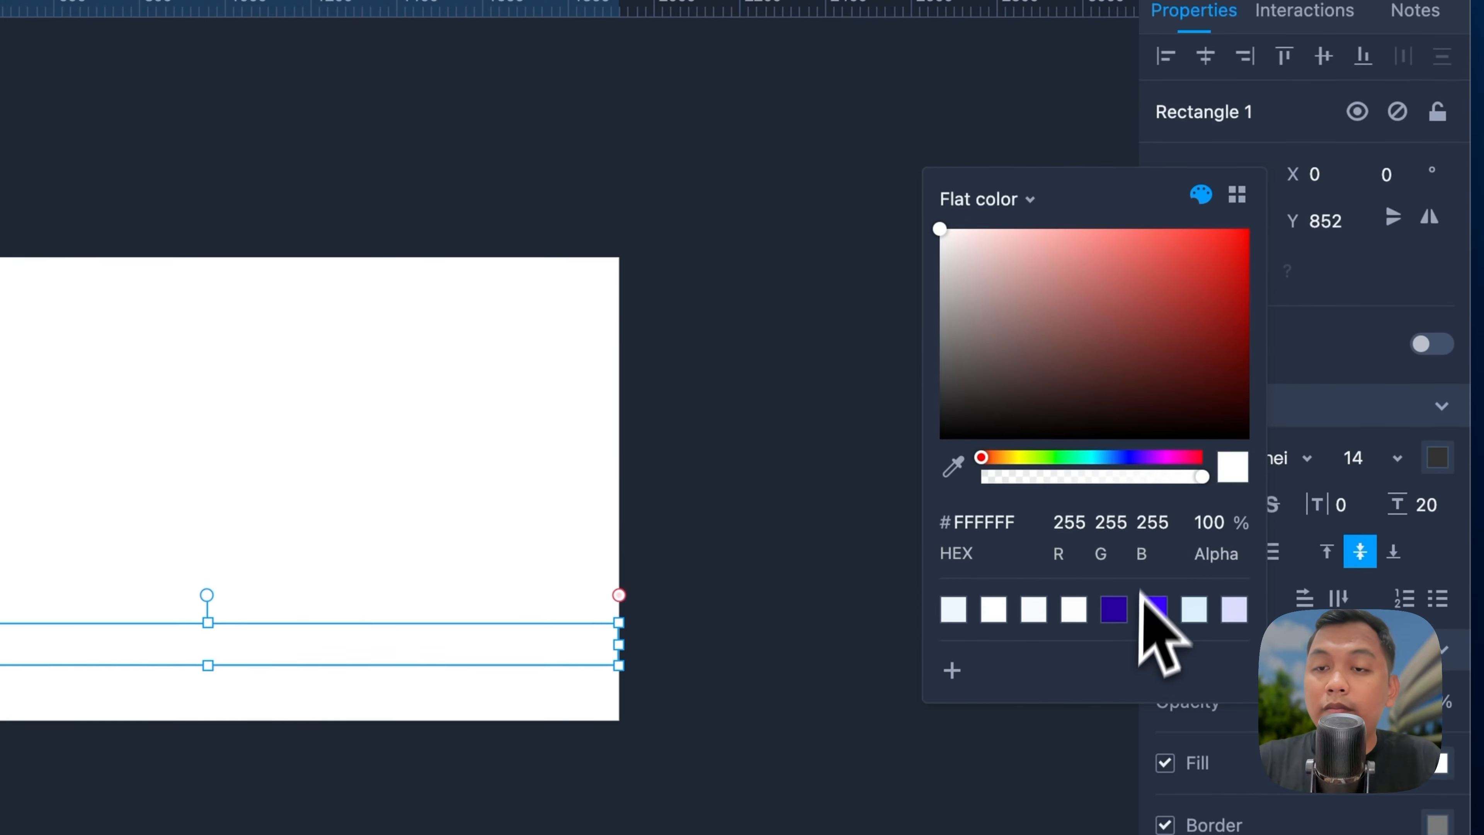
{"action": "left_click", "coordinate": [1305, 833]}
{"action": "left_click_drag", "start_coordinate": [409, 646], "coordinate": [400, 301]}
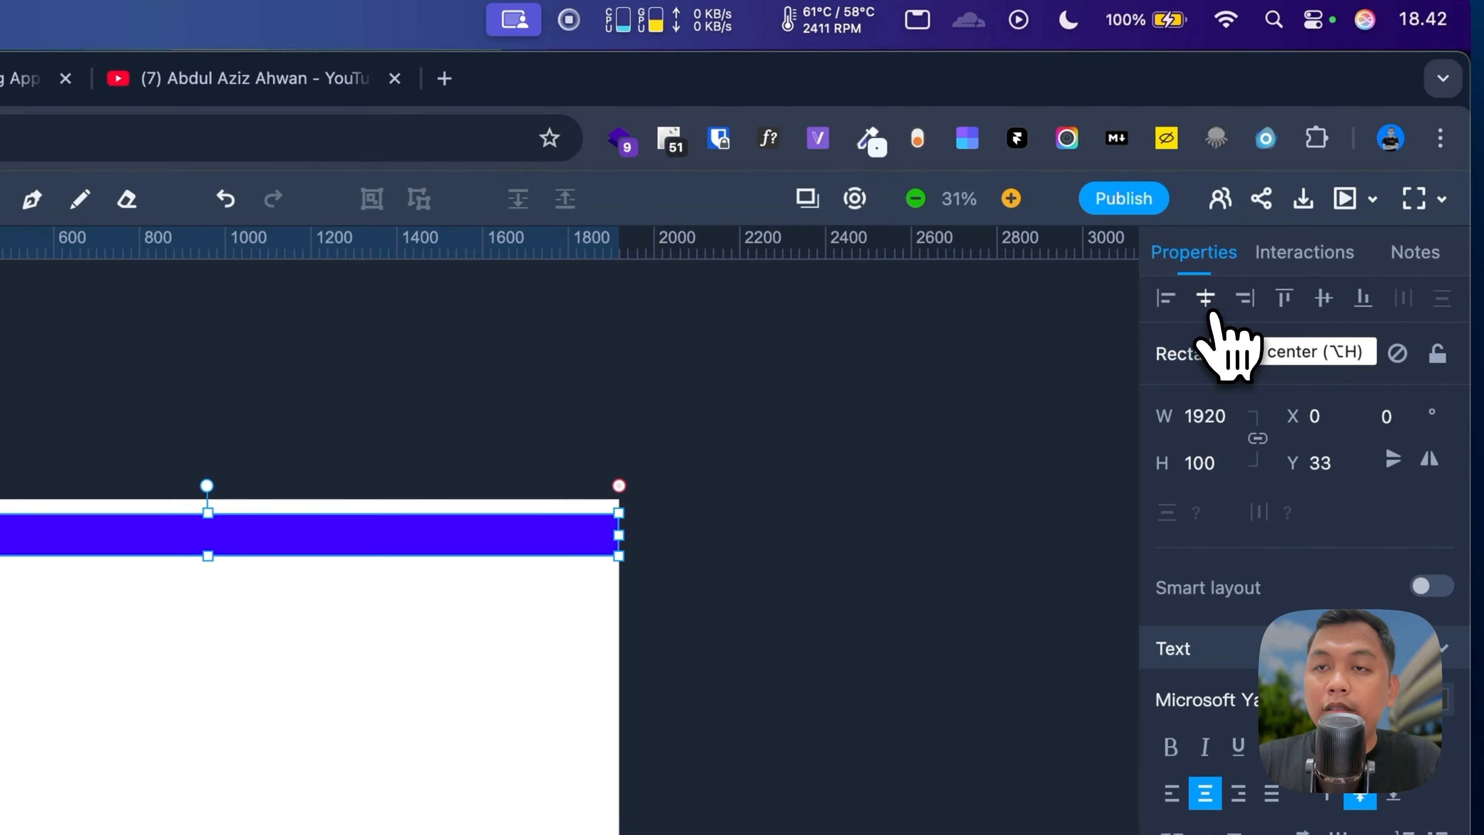
{"action": "left_click", "coordinate": [1278, 309]}
{"action": "left_click", "coordinate": [171, 817]}
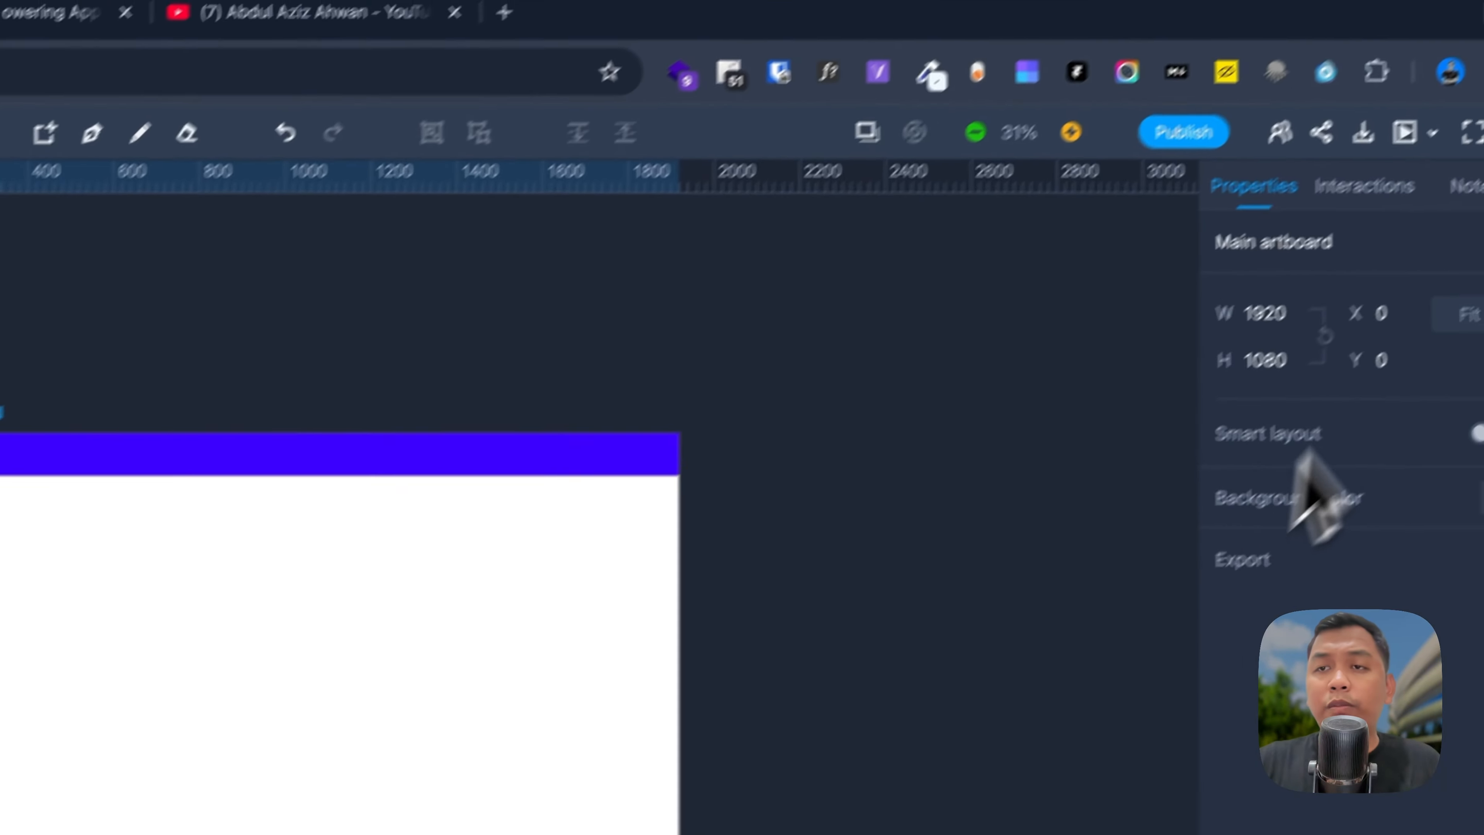
Step: Preview the page at Fit to width with both side panels hidden, then return to the editor
{"action": "left_click", "coordinate": [1349, 187]}
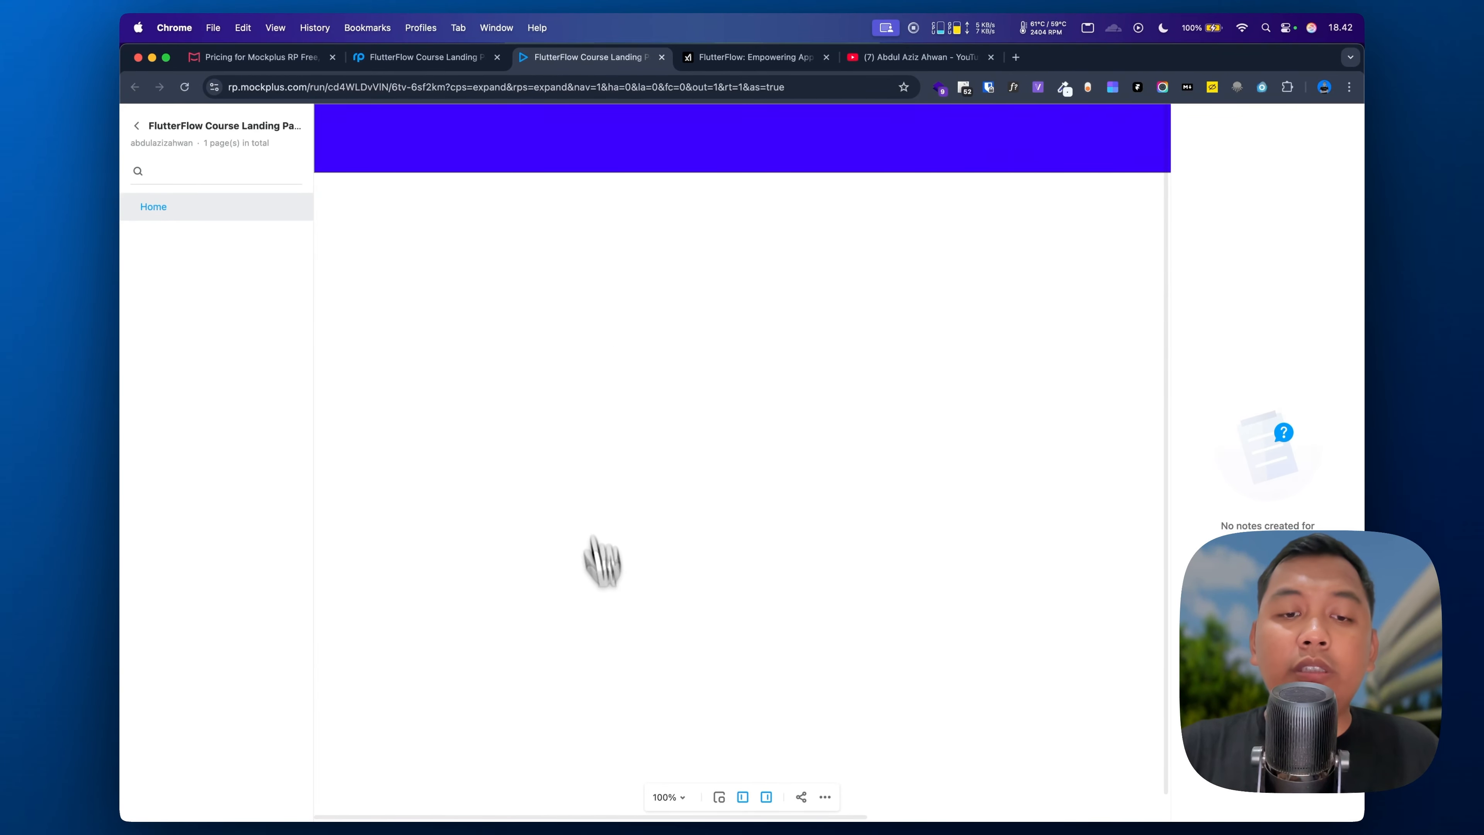
{"action": "left_click", "coordinate": [674, 797]}
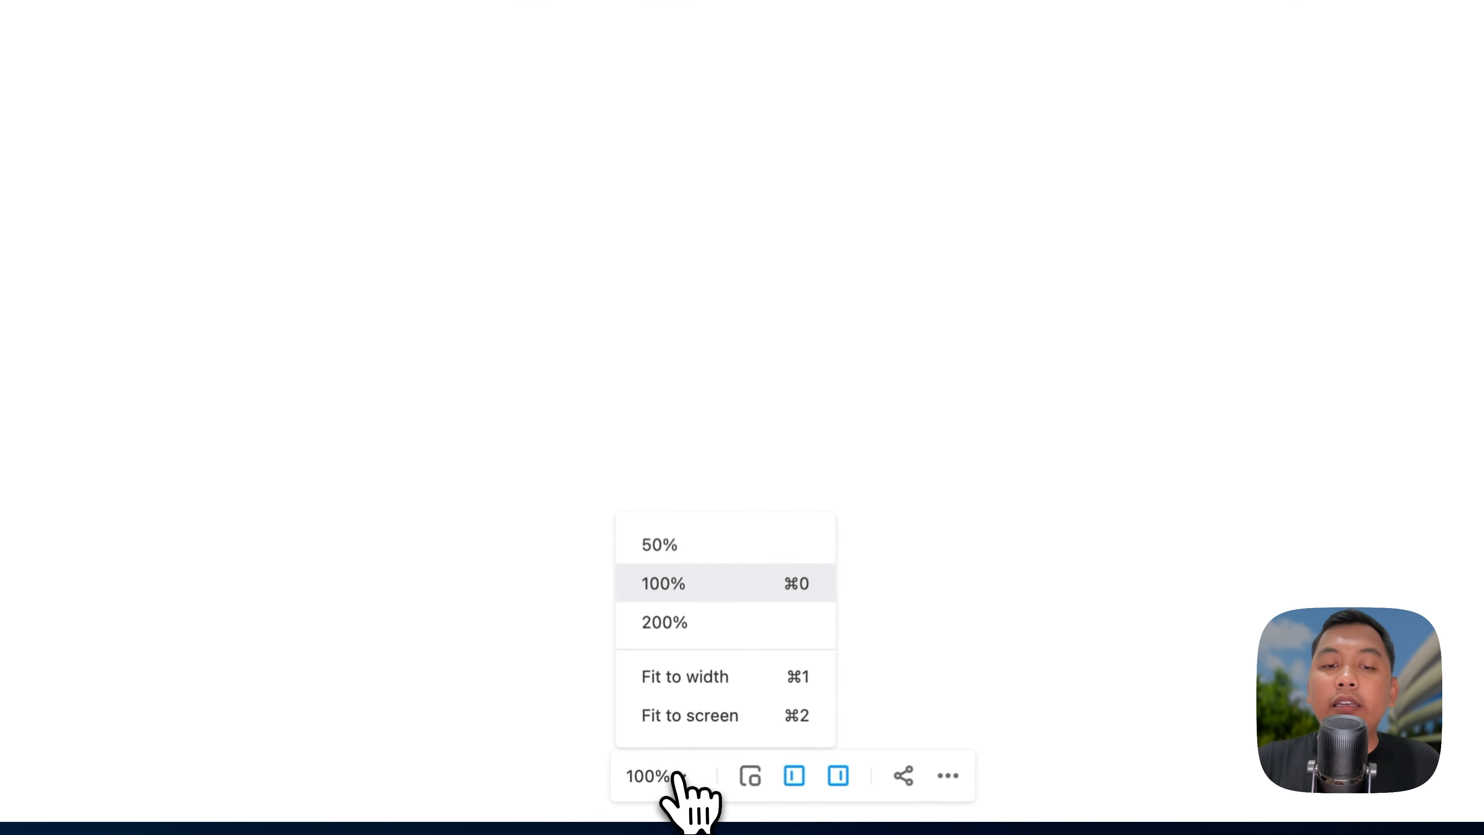
{"action": "left_click", "coordinate": [793, 668]}
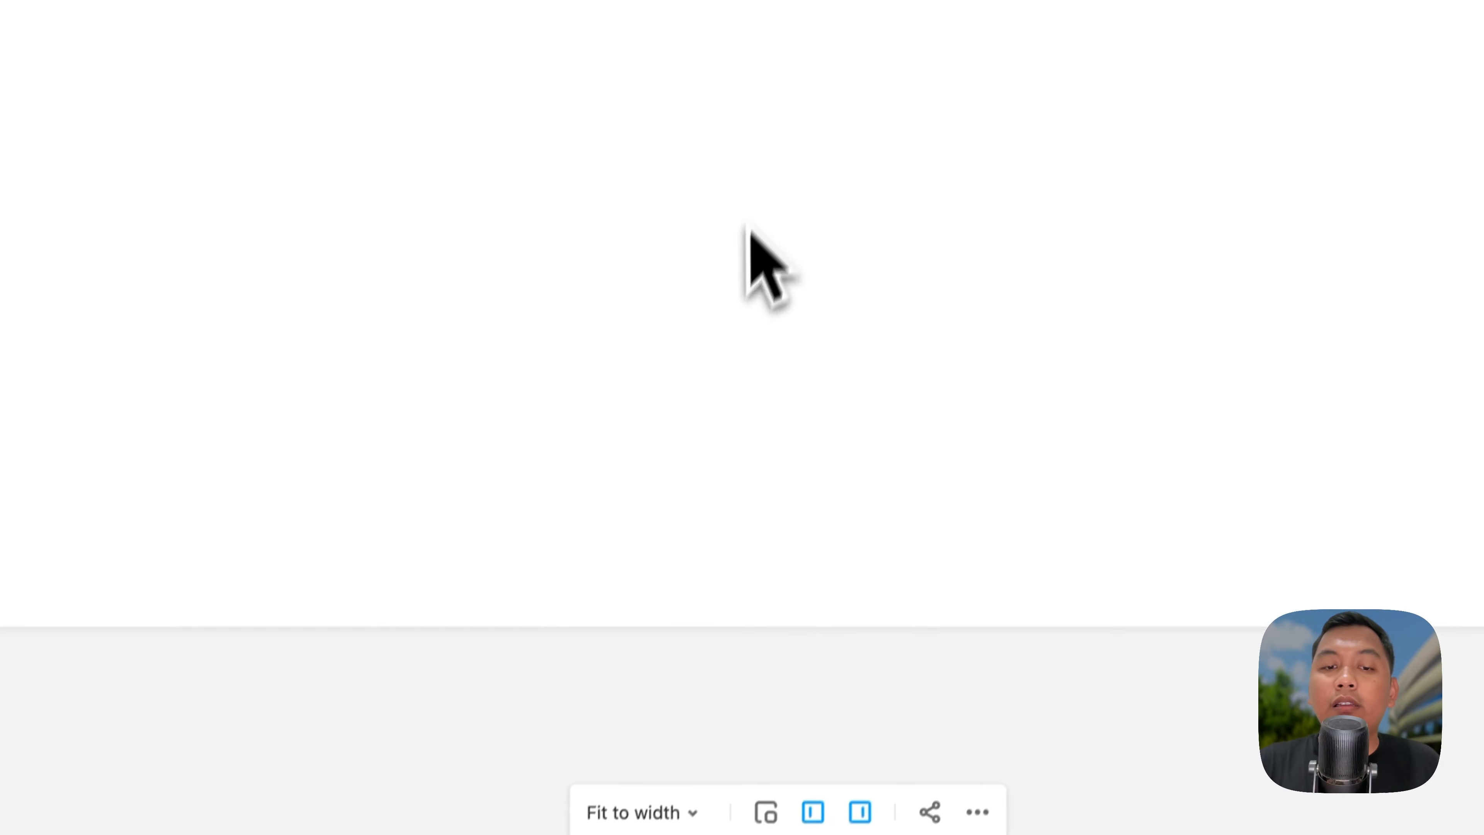
{"action": "left_click", "coordinate": [745, 771]}
{"action": "left_click", "coordinate": [791, 775]}
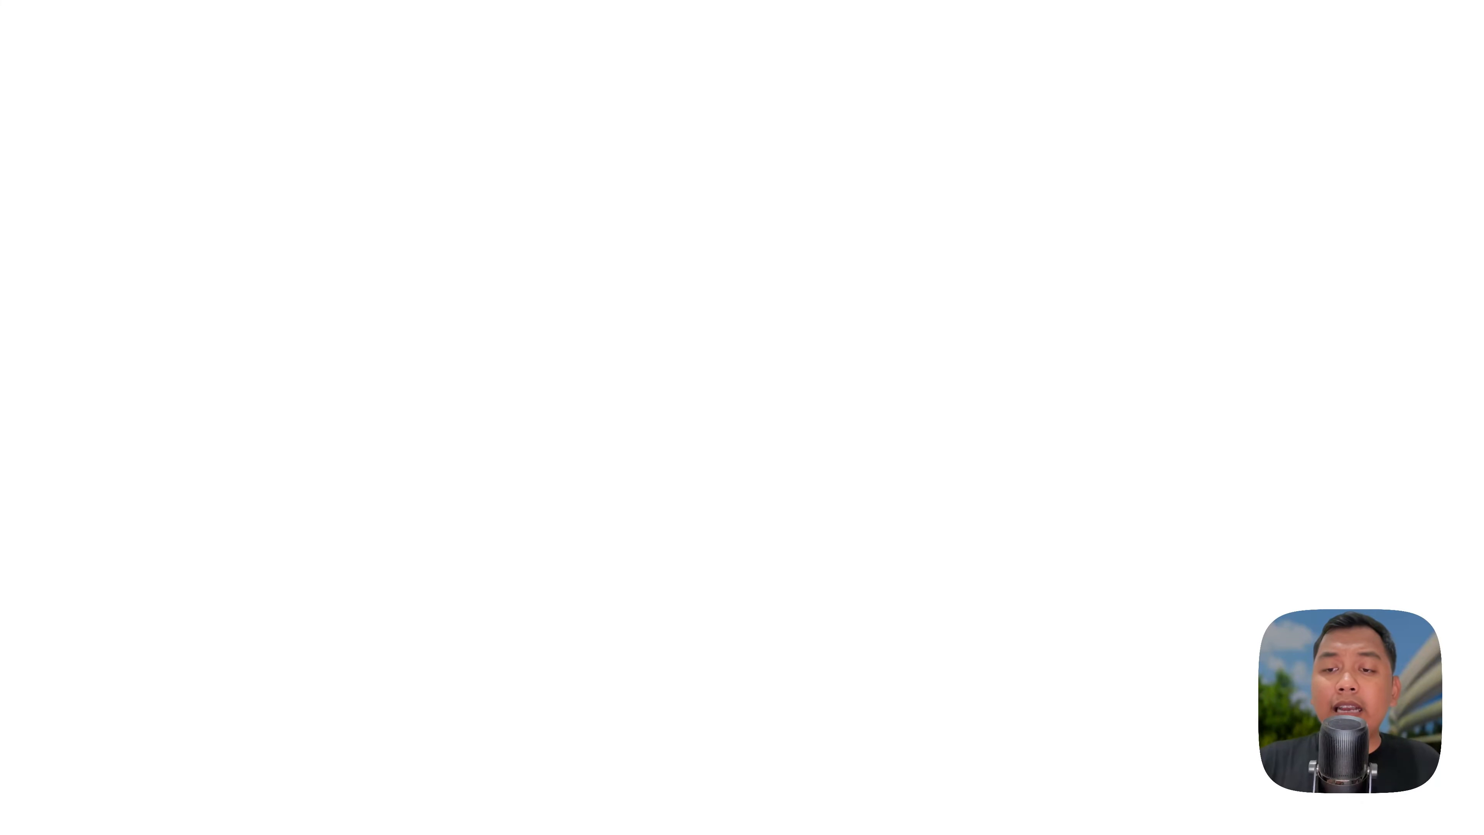
{"action": "left_click", "coordinate": [528, 96]}
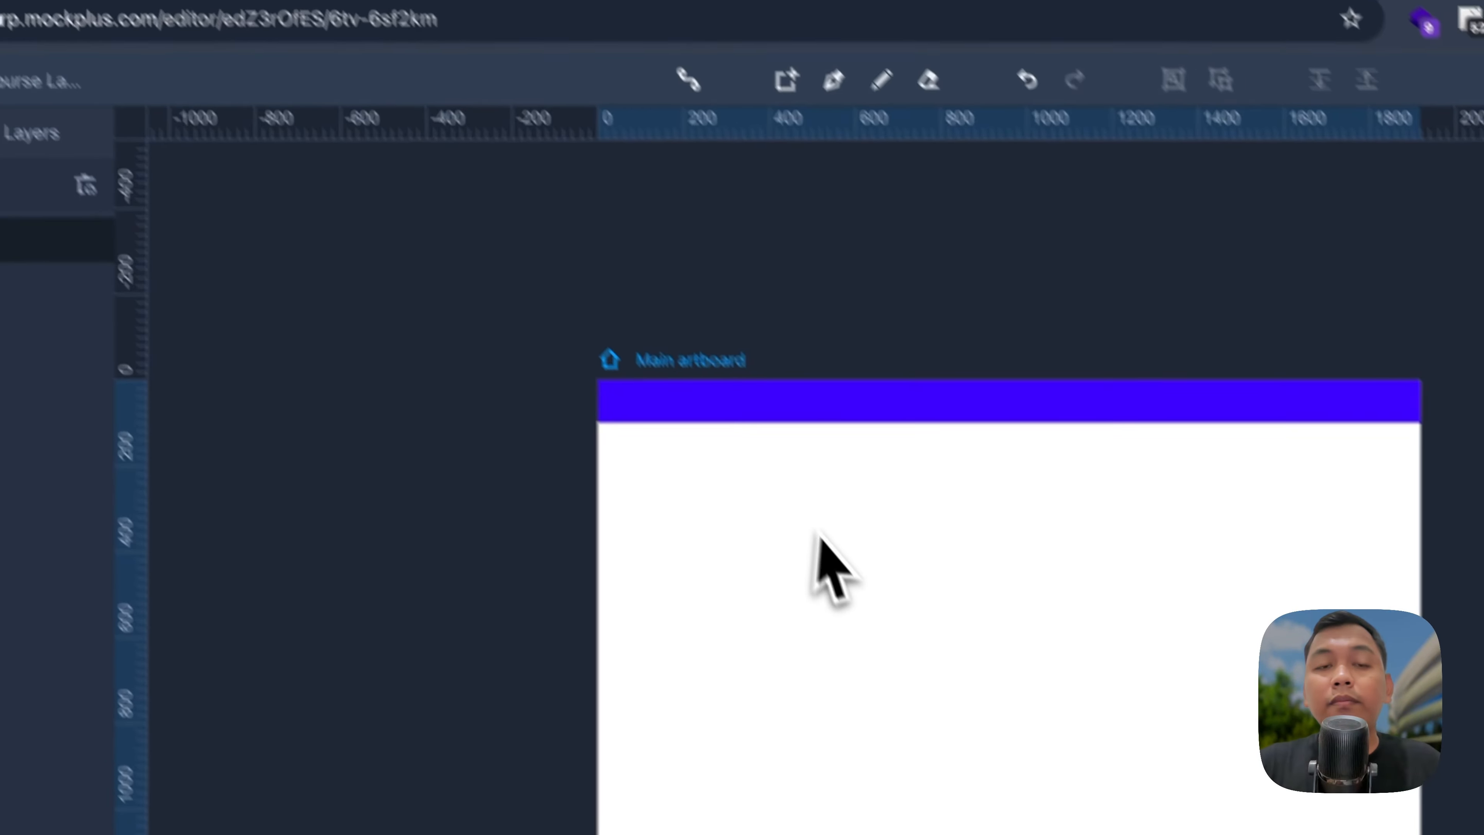
Step: Add a Roboto text box containing the author's name
{"action": "scroll", "coordinate": [776, 514], "scroll_direction": "up", "scroll_amount": 5}
{"action": "scroll", "coordinate": [776, 513], "scroll_direction": "down", "scroll_amount": 2}
{"action": "scroll", "coordinate": [776, 513], "scroll_direction": "up", "scroll_amount": 1}
{"action": "scroll", "coordinate": [776, 514], "scroll_direction": "right", "scroll_amount": 2}
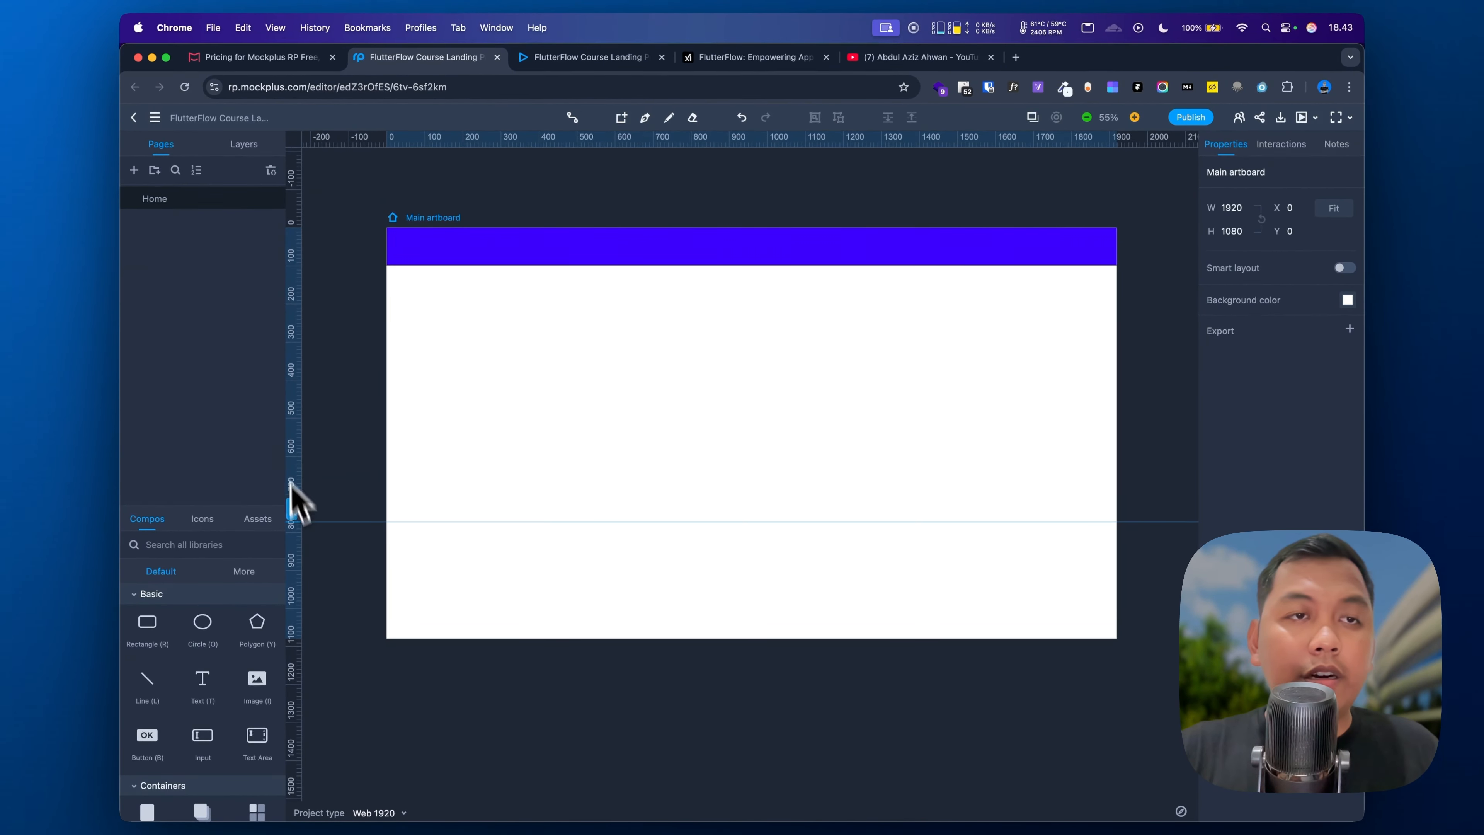
{"action": "left_click", "coordinate": [203, 681]}
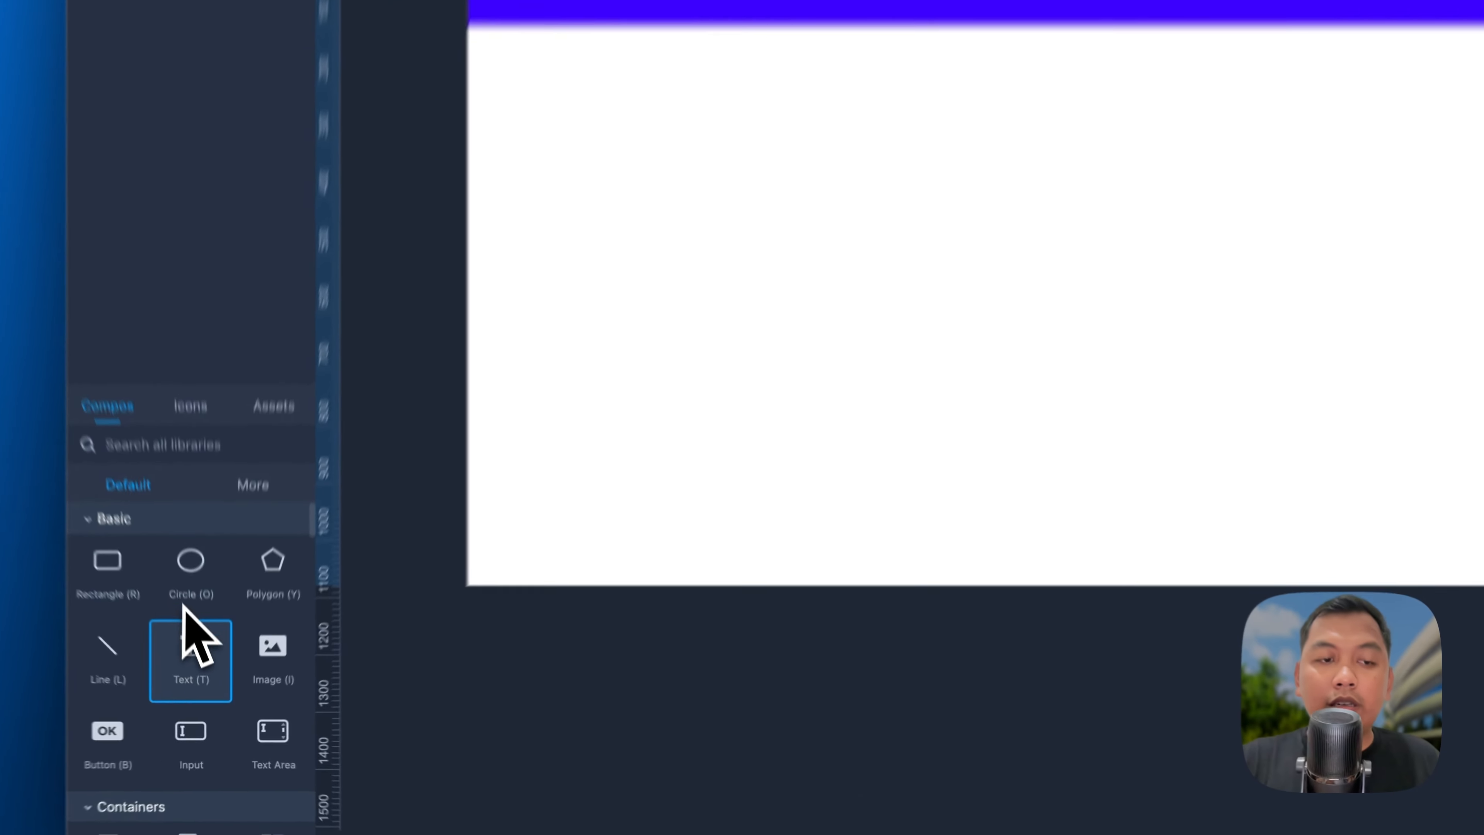
{"action": "left_click", "coordinate": [552, 463]}
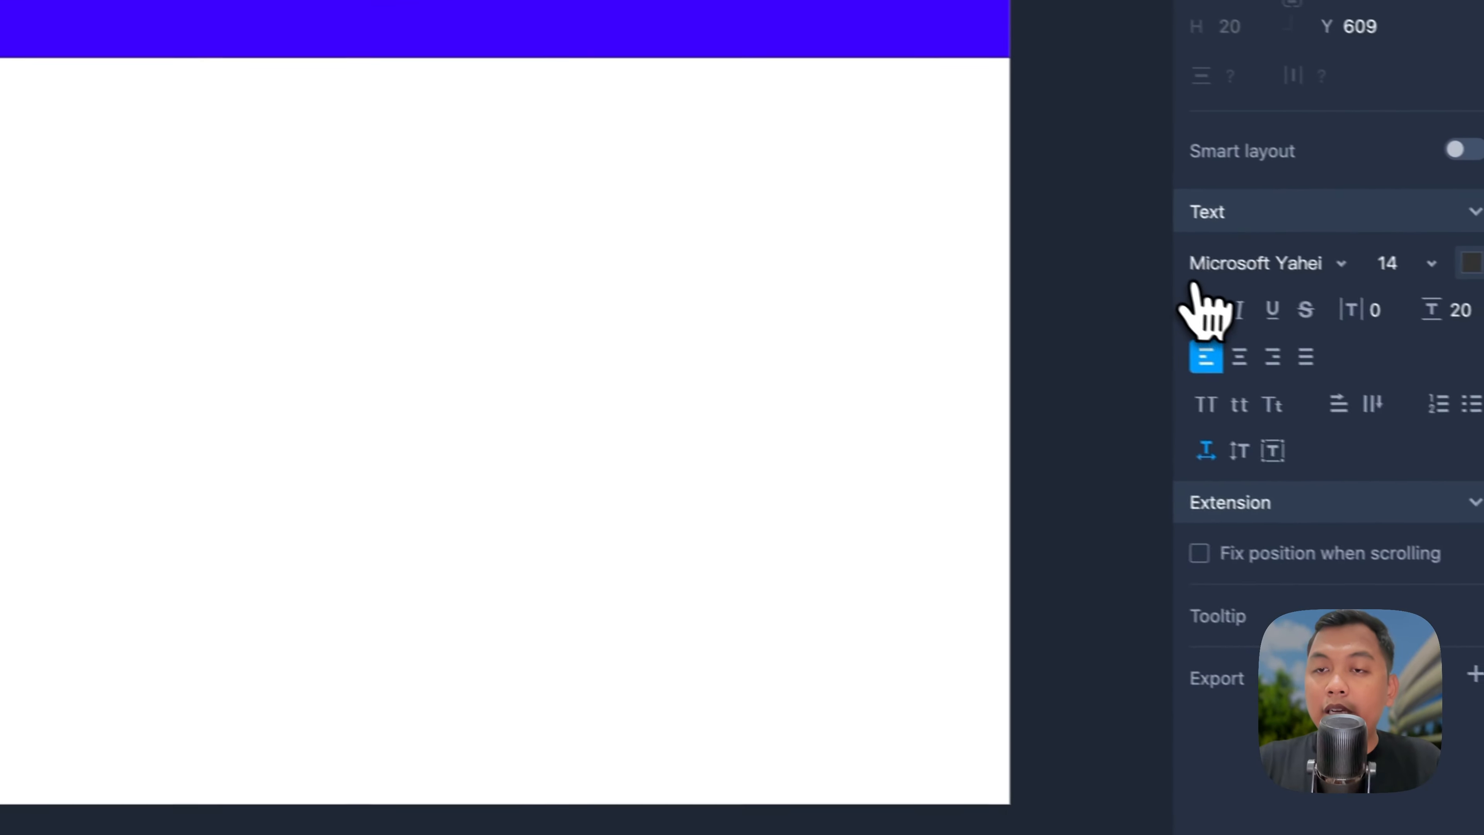
{"action": "left_click", "coordinate": [1195, 269]}
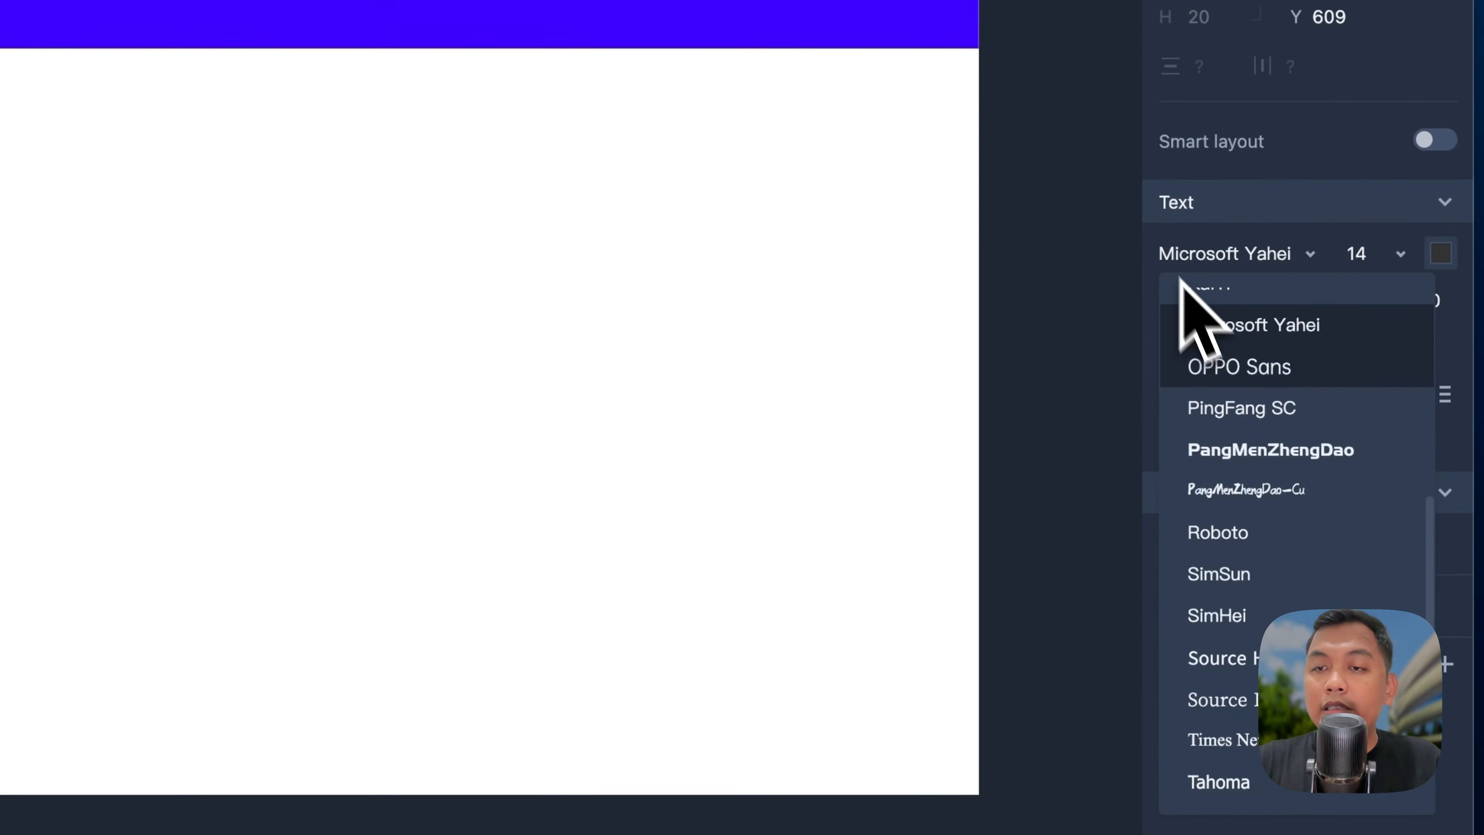
{"action": "left_click", "coordinate": [1247, 550]}
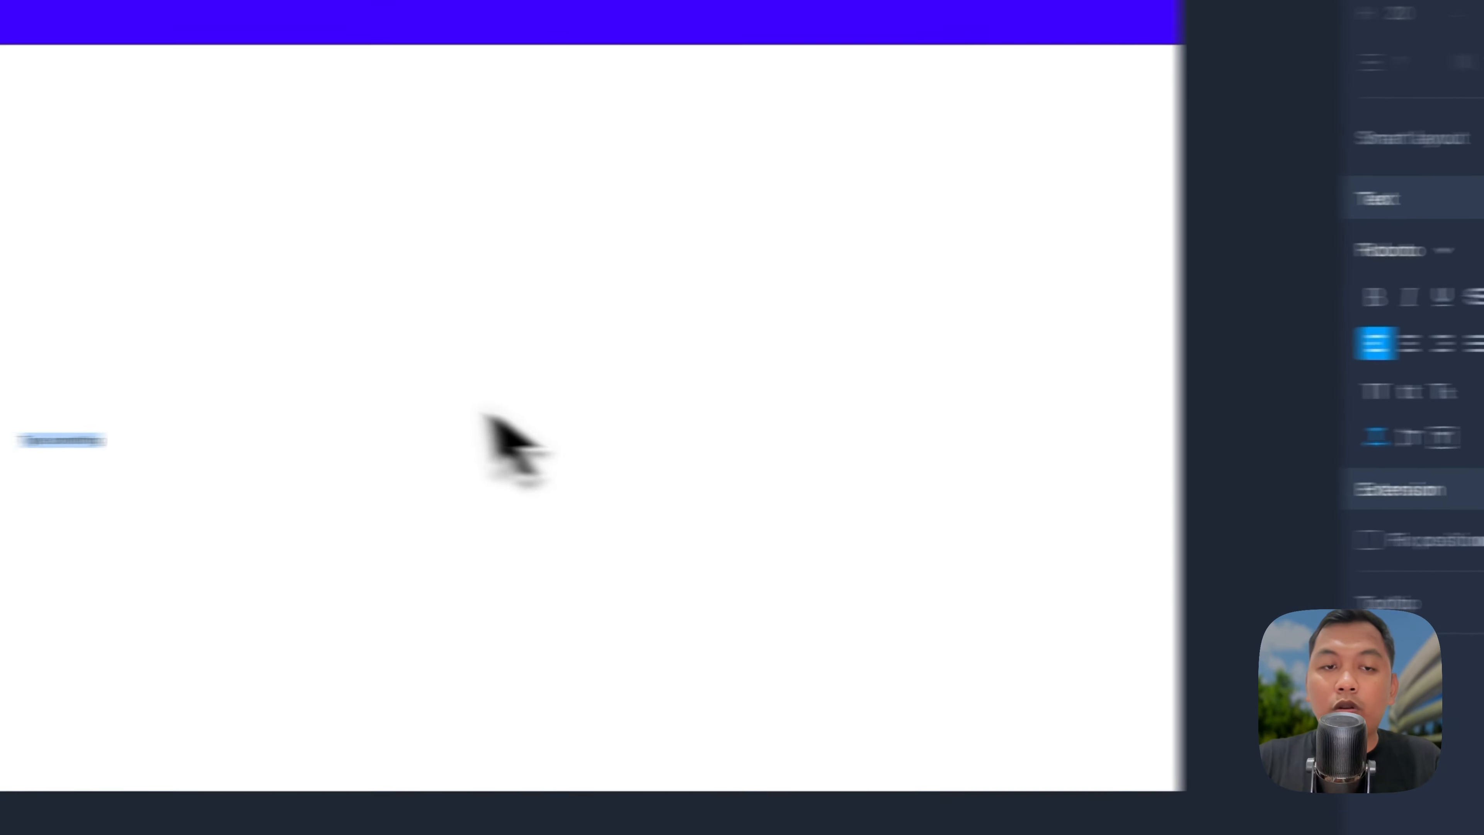
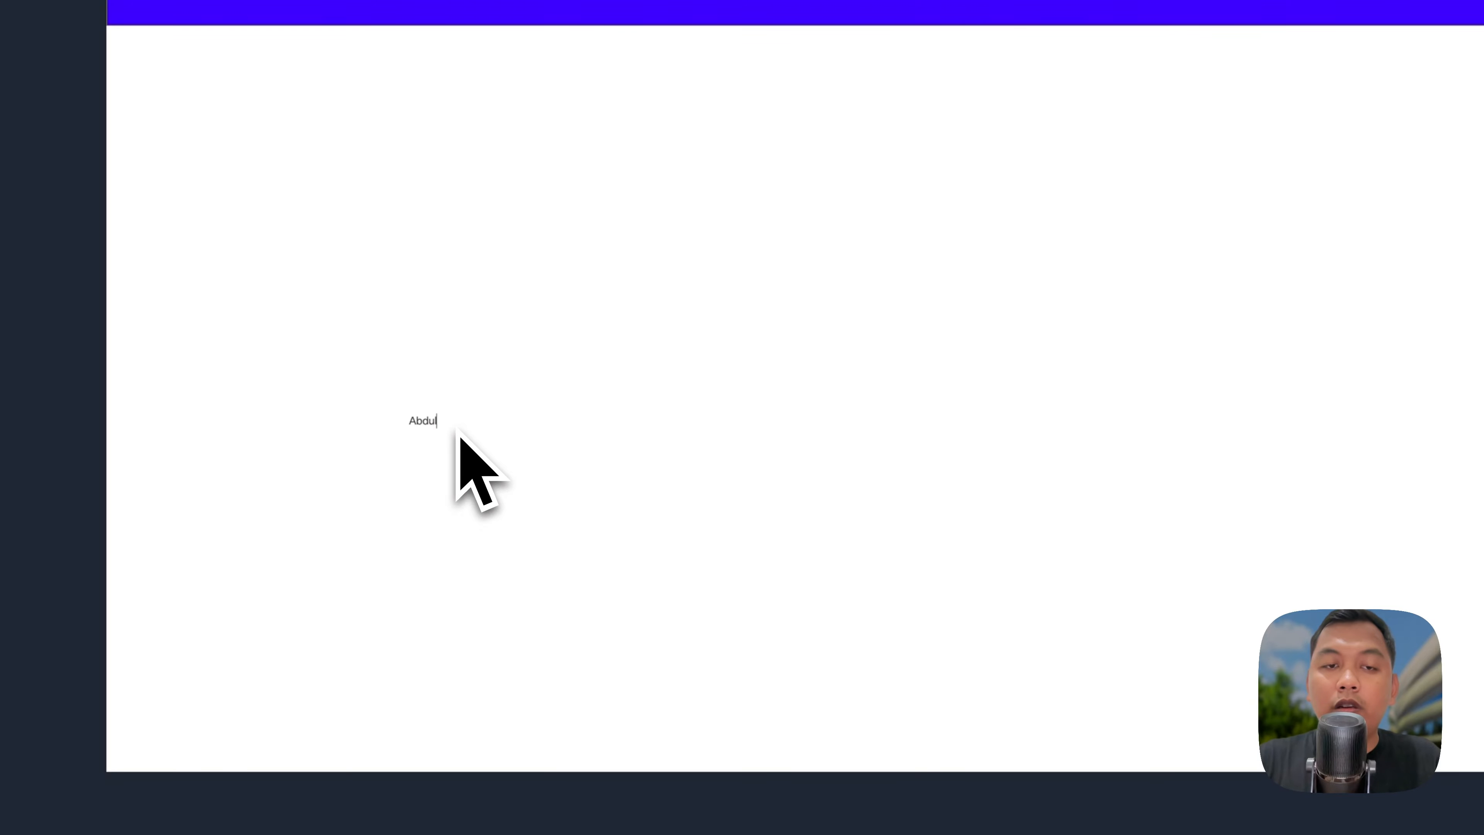
Step: Make the name bold and near-white and place it inside the blue header bar
{"action": "key", "text": "super+a"}
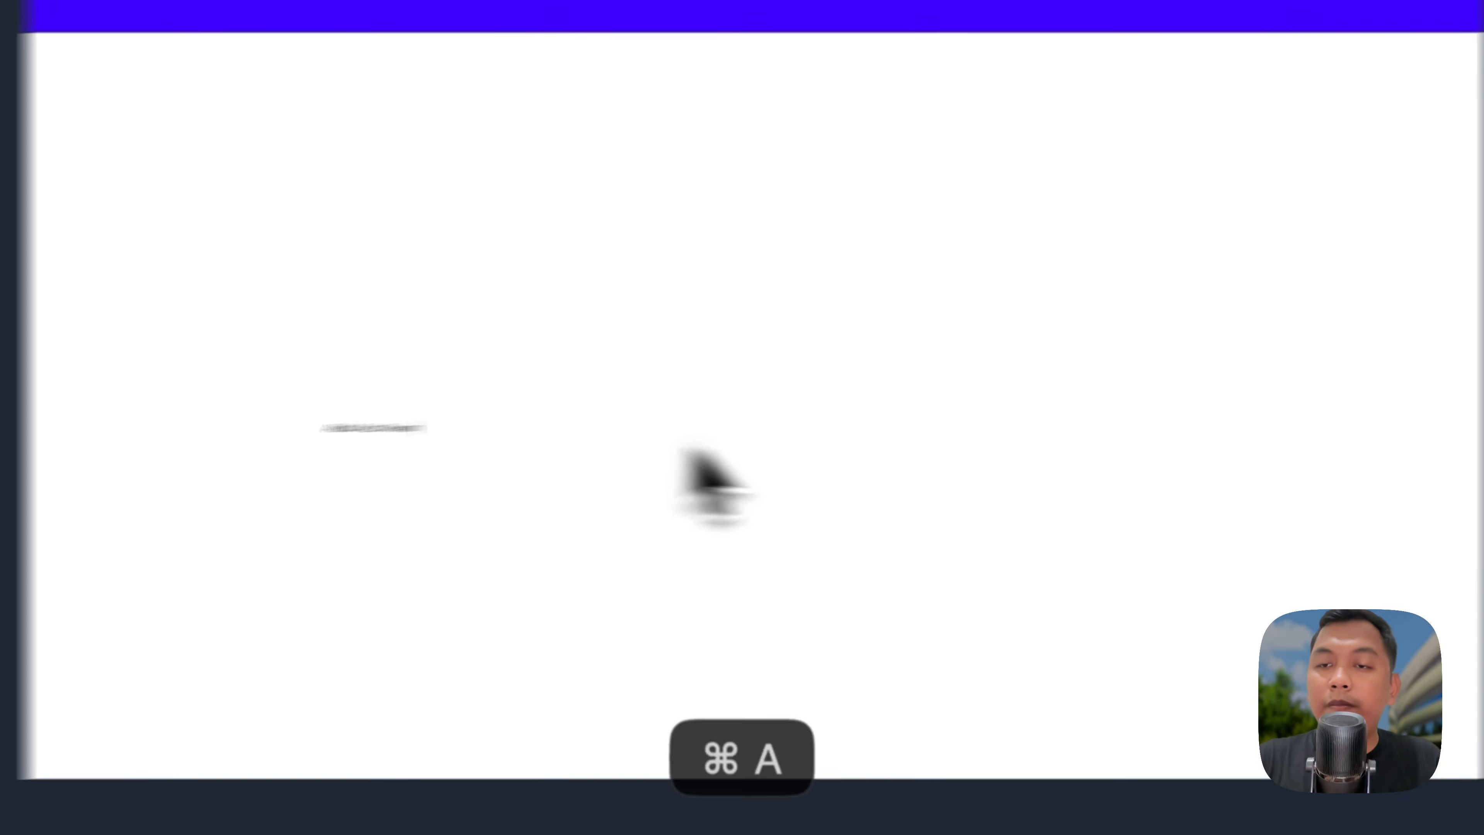
{"action": "left_click", "coordinate": [1181, 374]}
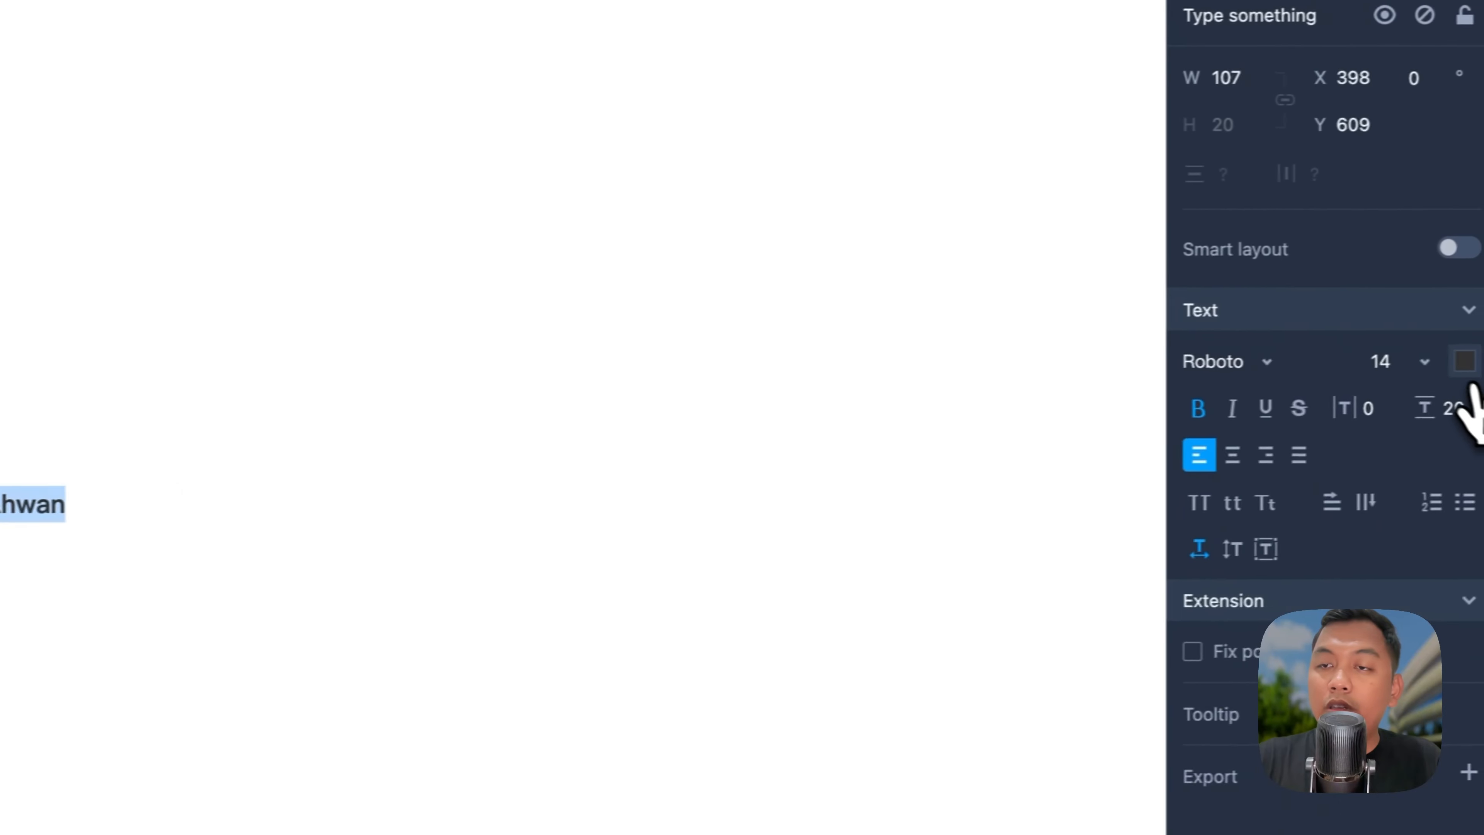
{"action": "left_click", "coordinate": [1465, 363]}
{"action": "left_click", "coordinate": [1098, 412]}
{"action": "left_click", "coordinate": [583, 384]}
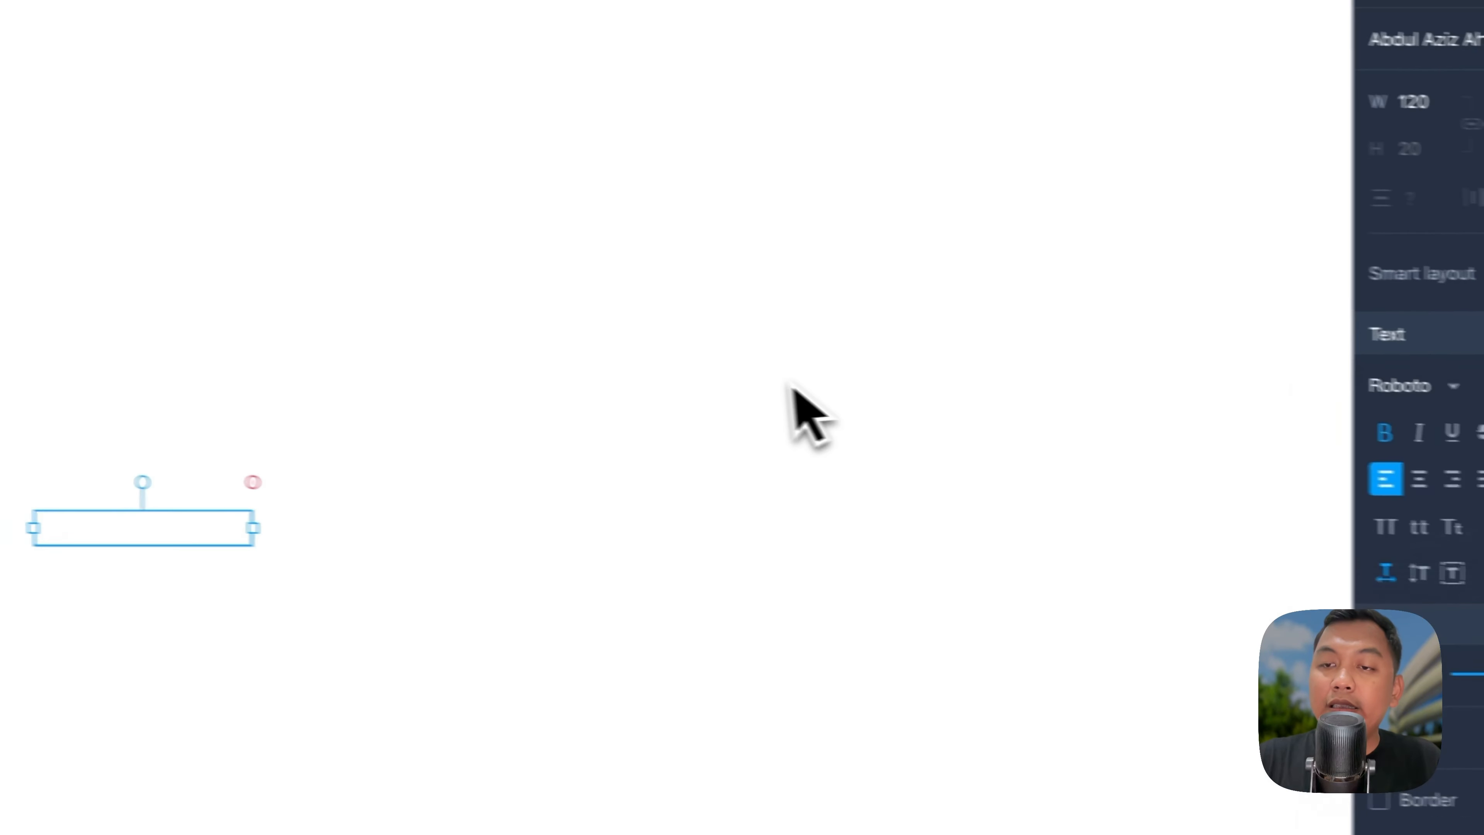
{"action": "left_click_drag", "start_coordinate": [23, 510], "coordinate": [18, 2]}
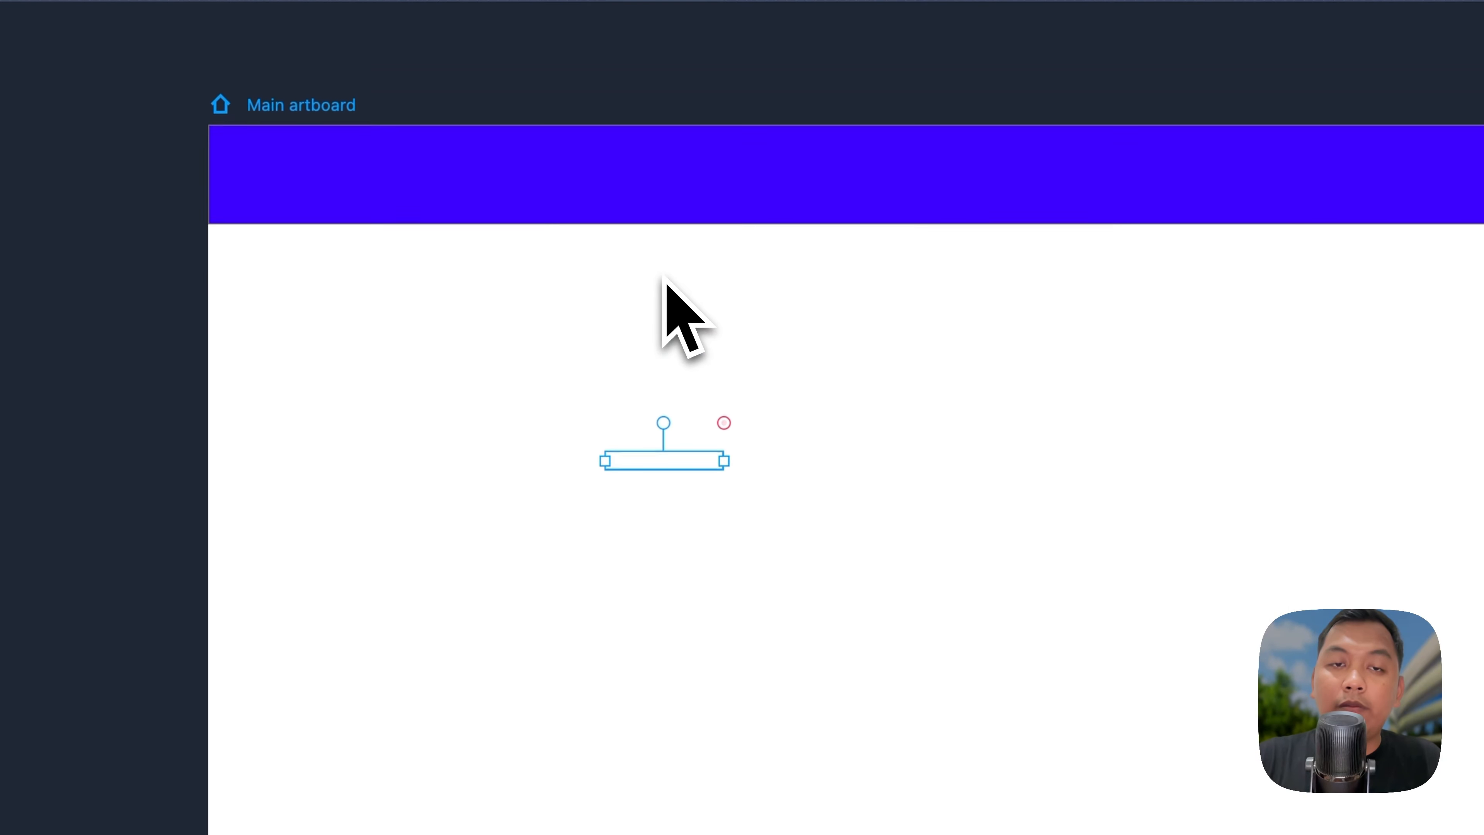
{"action": "scroll", "coordinate": [664, 280], "scroll_direction": "up", "scroll_amount": 2}
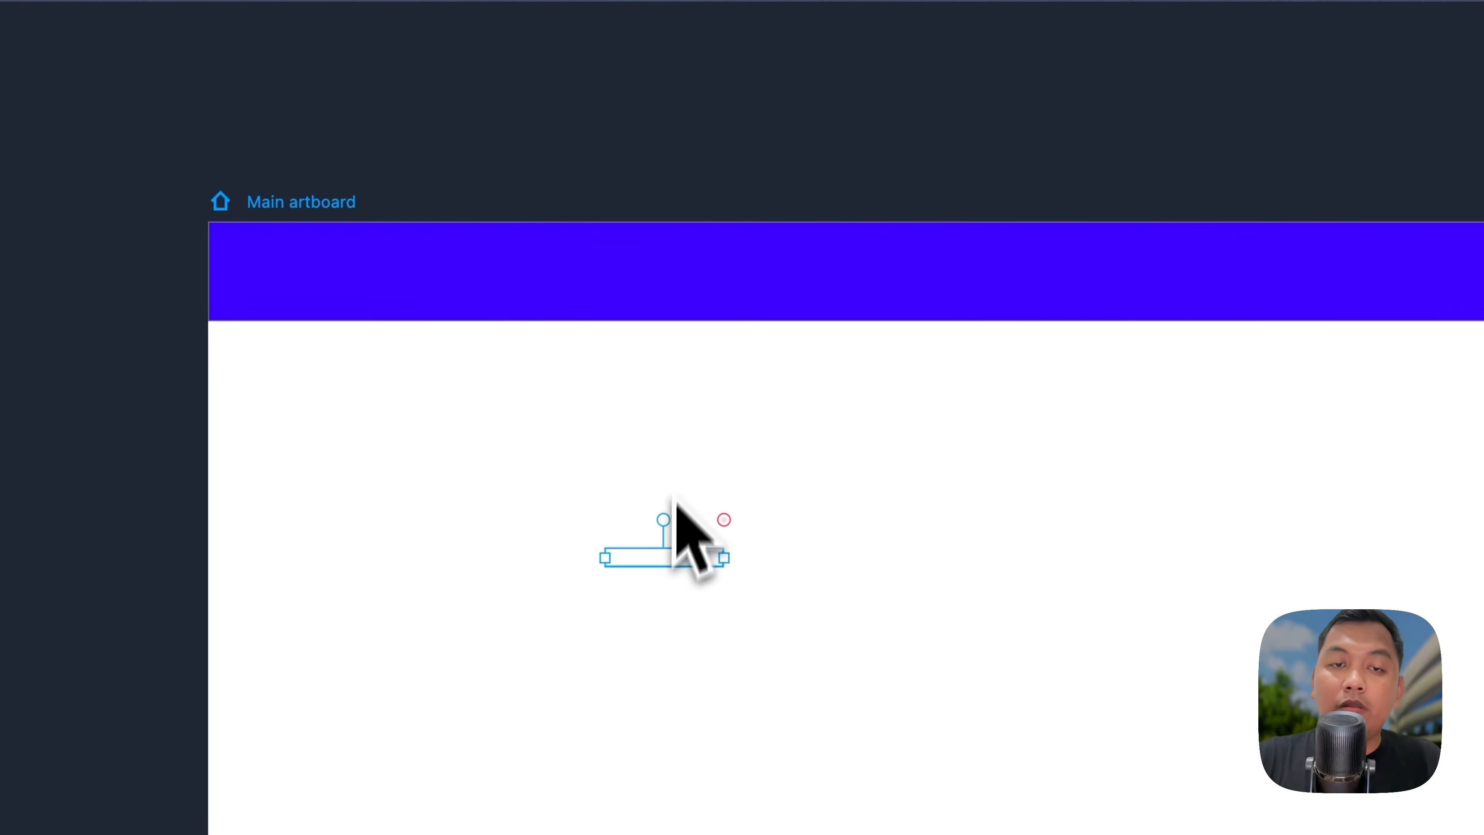
{"action": "left_click_drag", "start_coordinate": [679, 559], "coordinate": [412, 275]}
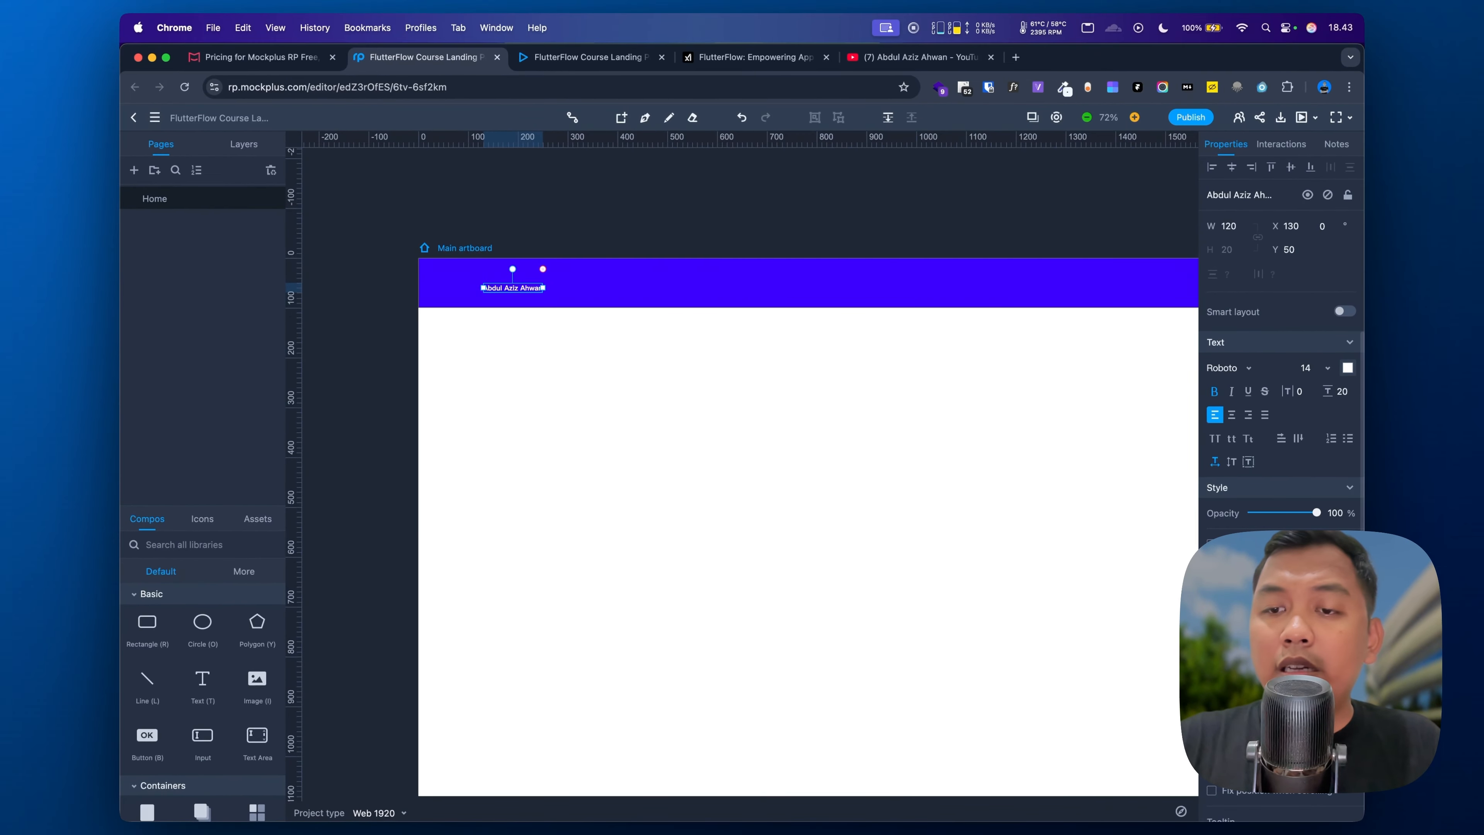
Step: Set the header name text to font size 36
{"action": "scroll", "coordinate": [1014, 552], "scroll_direction": "down", "scroll_amount": 3}
{"action": "scroll", "coordinate": [1014, 552], "scroll_direction": "right", "scroll_amount": 3}
{"action": "left_click", "coordinate": [1328, 367]}
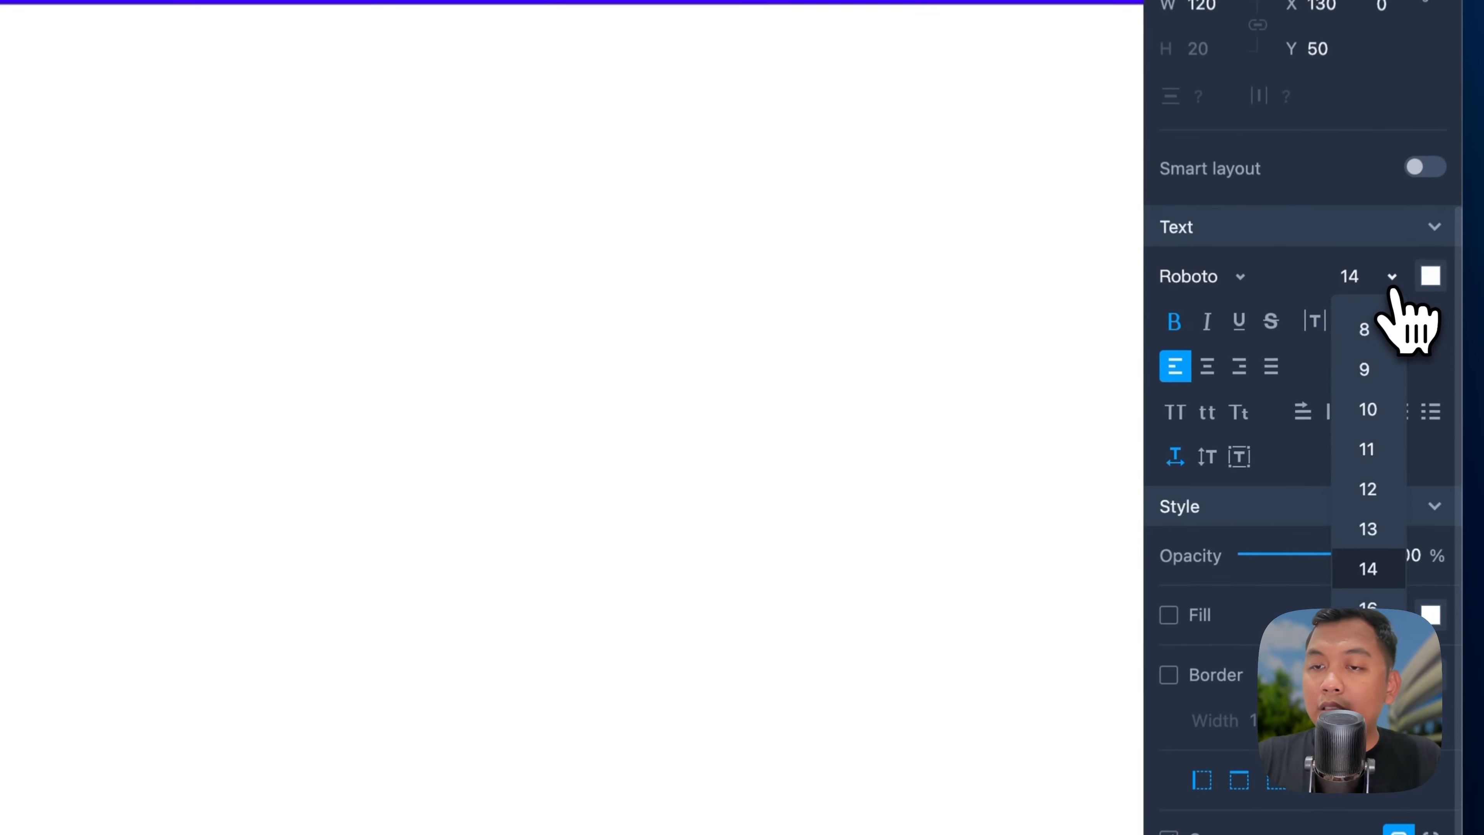
{"action": "scroll", "coordinate": [1327, 523], "scroll_direction": "down", "scroll_amount": 2}
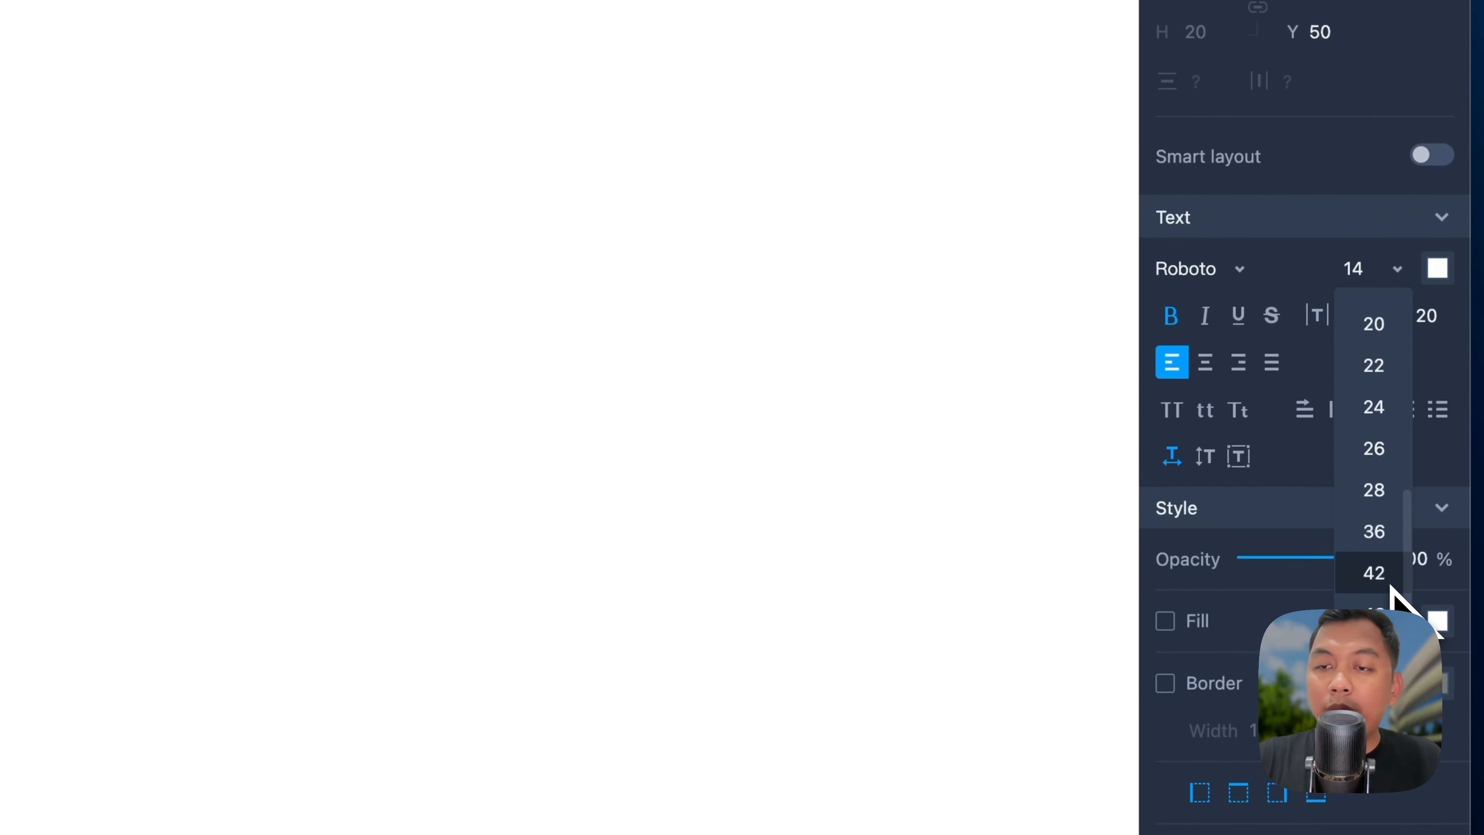
{"action": "left_click", "coordinate": [1390, 539]}
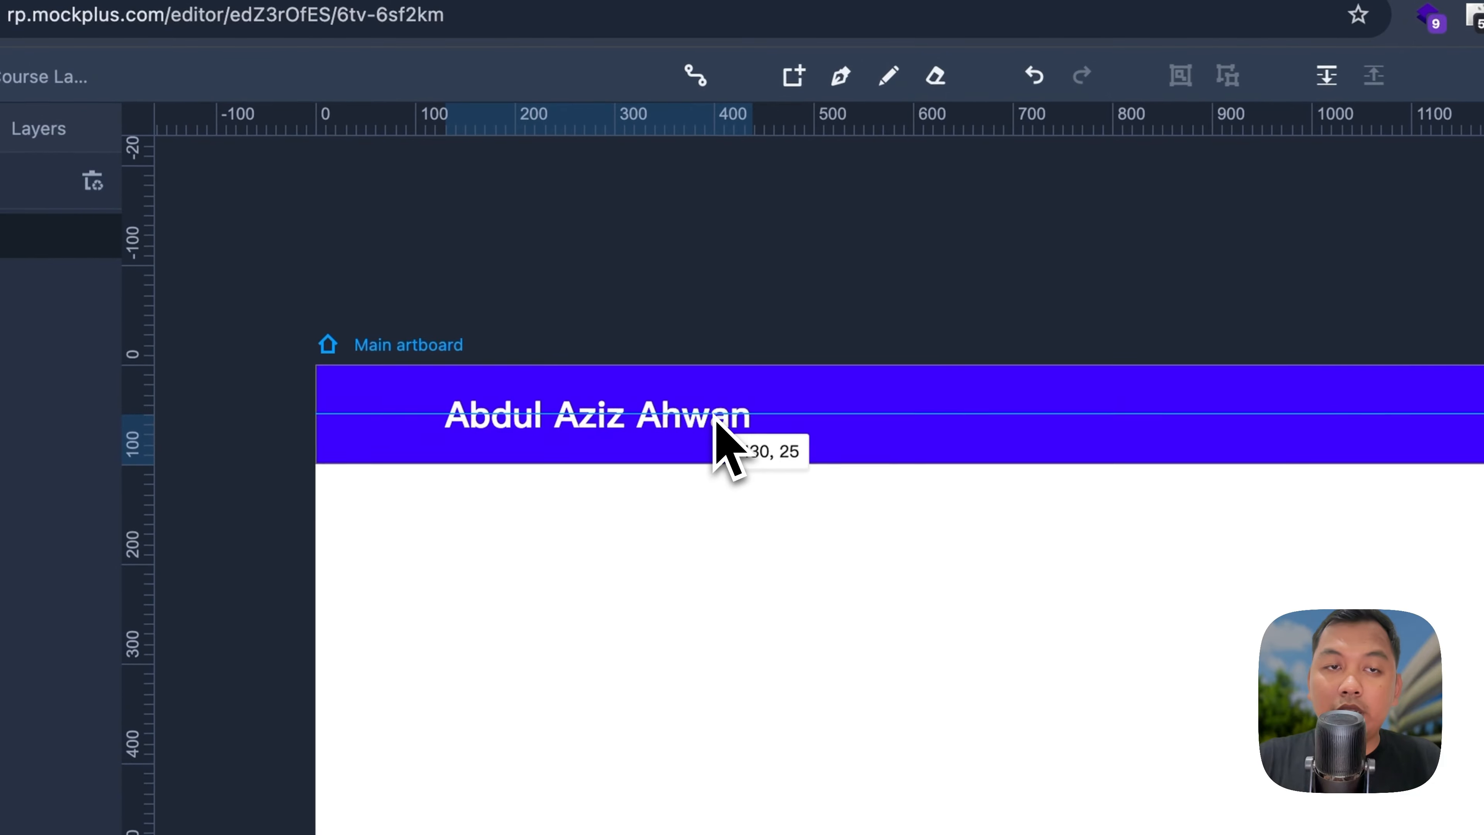
{"action": "left_click", "coordinate": [266, 266]}
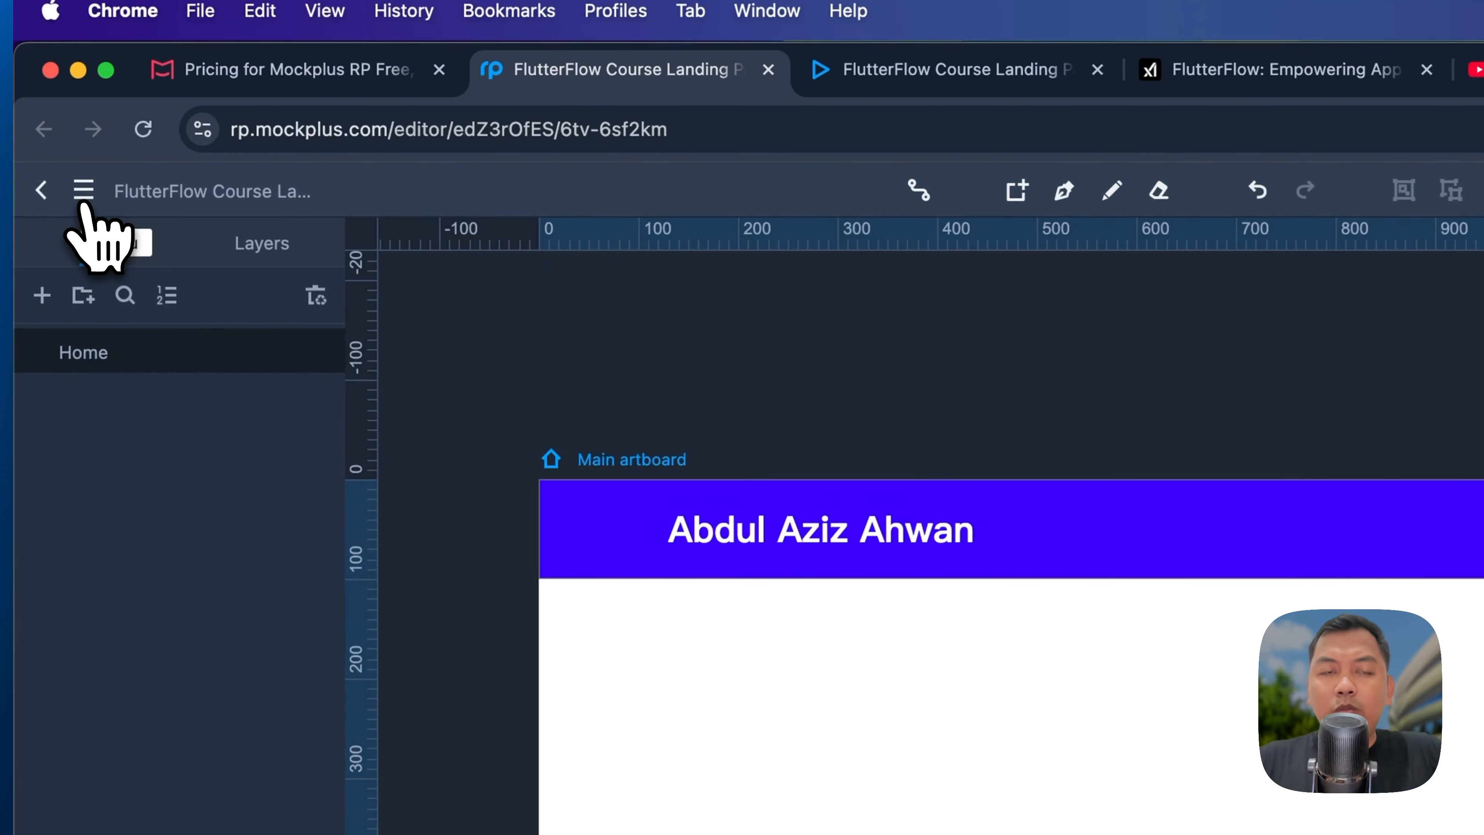
Step: Turn on Views > Show layout to overlay layout columns on the artboard
{"action": "left_click", "coordinate": [83, 190]}
{"action": "mouse_move", "coordinate": [155, 403]}
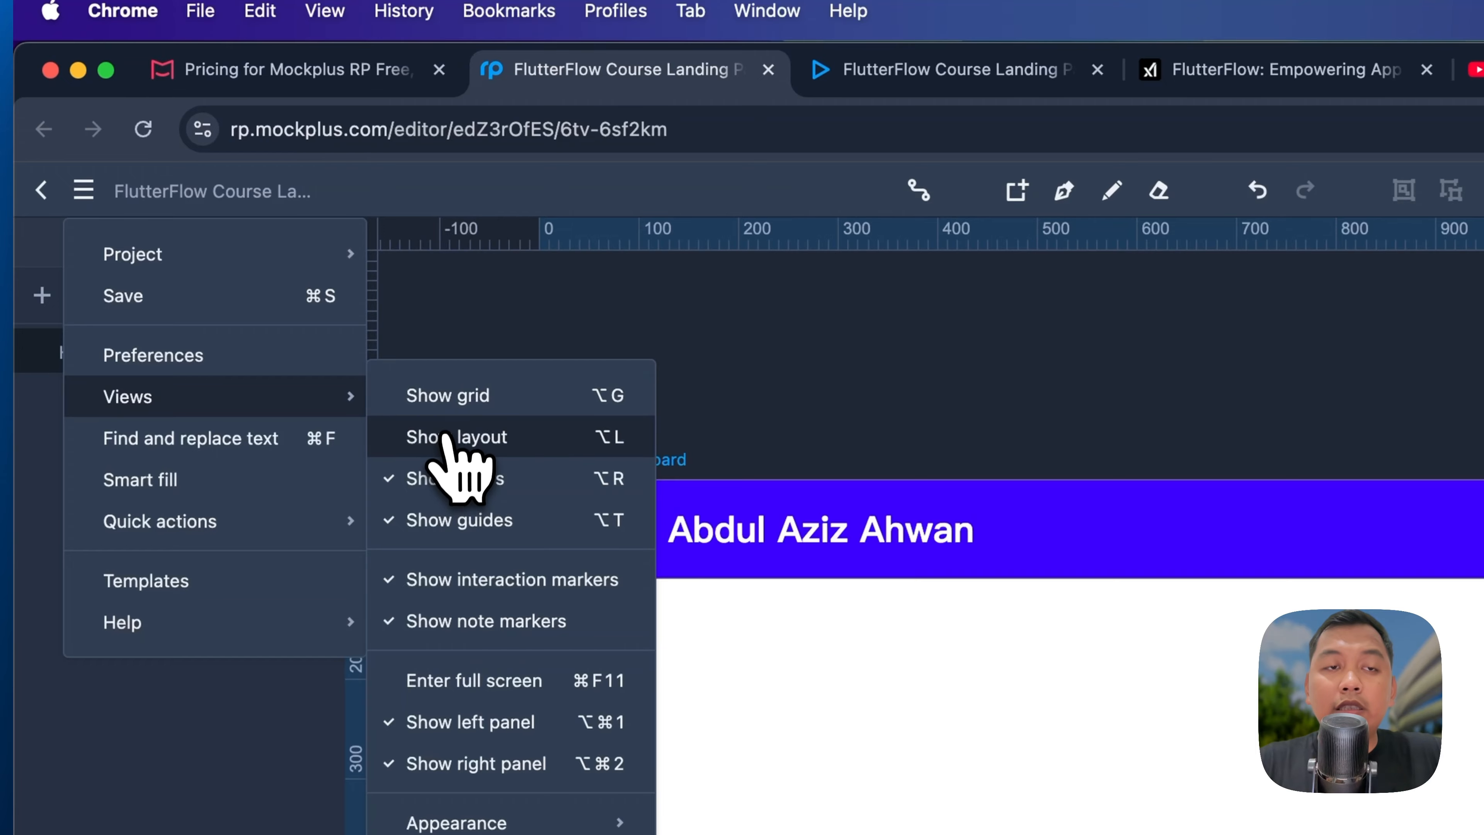
{"action": "left_click", "coordinate": [465, 455]}
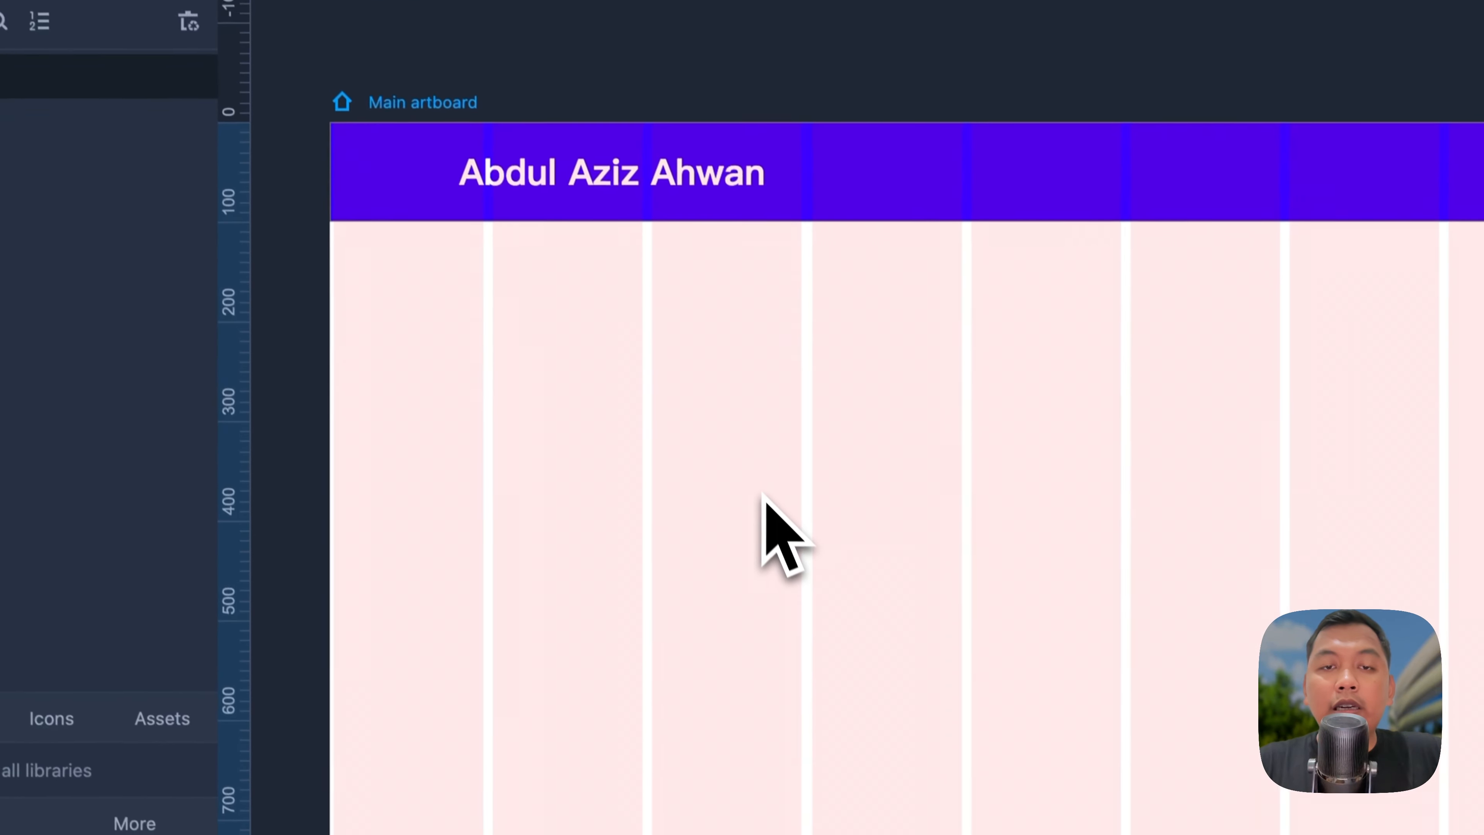
Step: Shift the header name text right to line up with a column edge
{"action": "scroll", "coordinate": [757, 481], "scroll_direction": "right", "scroll_amount": 3}
{"action": "scroll", "coordinate": [755, 491], "scroll_direction": "down", "scroll_amount": 5}
{"action": "scroll", "coordinate": [602, 432], "scroll_direction": "up", "scroll_amount": 5}
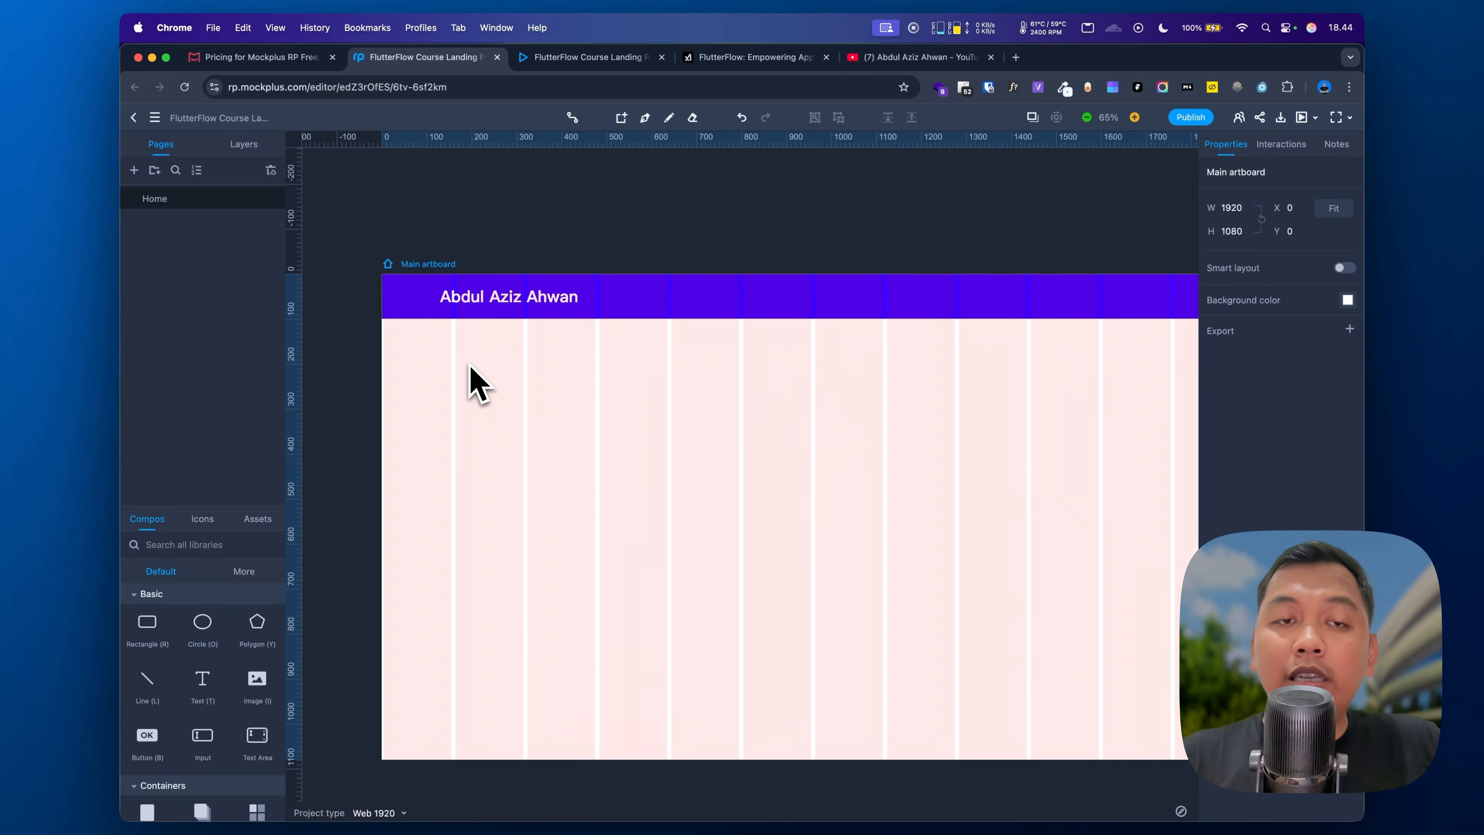
{"action": "scroll", "coordinate": [470, 368], "scroll_direction": "right", "scroll_amount": 3}
{"action": "scroll", "coordinate": [470, 368], "scroll_direction": "down", "scroll_amount": 2}
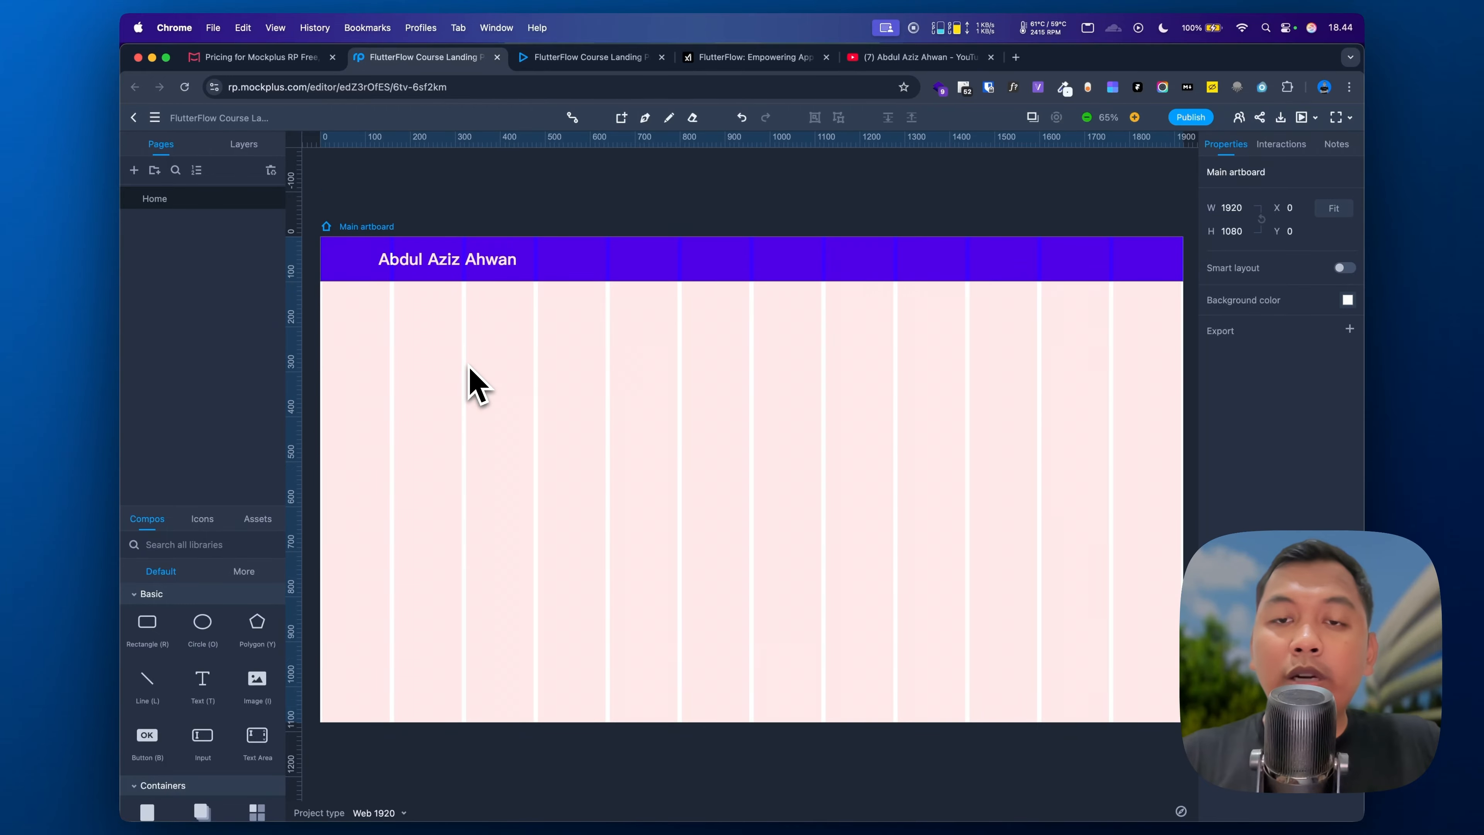
{"action": "scroll", "coordinate": [463, 359], "scroll_direction": "left", "scroll_amount": 2}
{"action": "scroll", "coordinate": [463, 359], "scroll_direction": "up", "scroll_amount": 1}
{"action": "left_click_drag", "start_coordinate": [398, 261], "coordinate": [416, 261]}
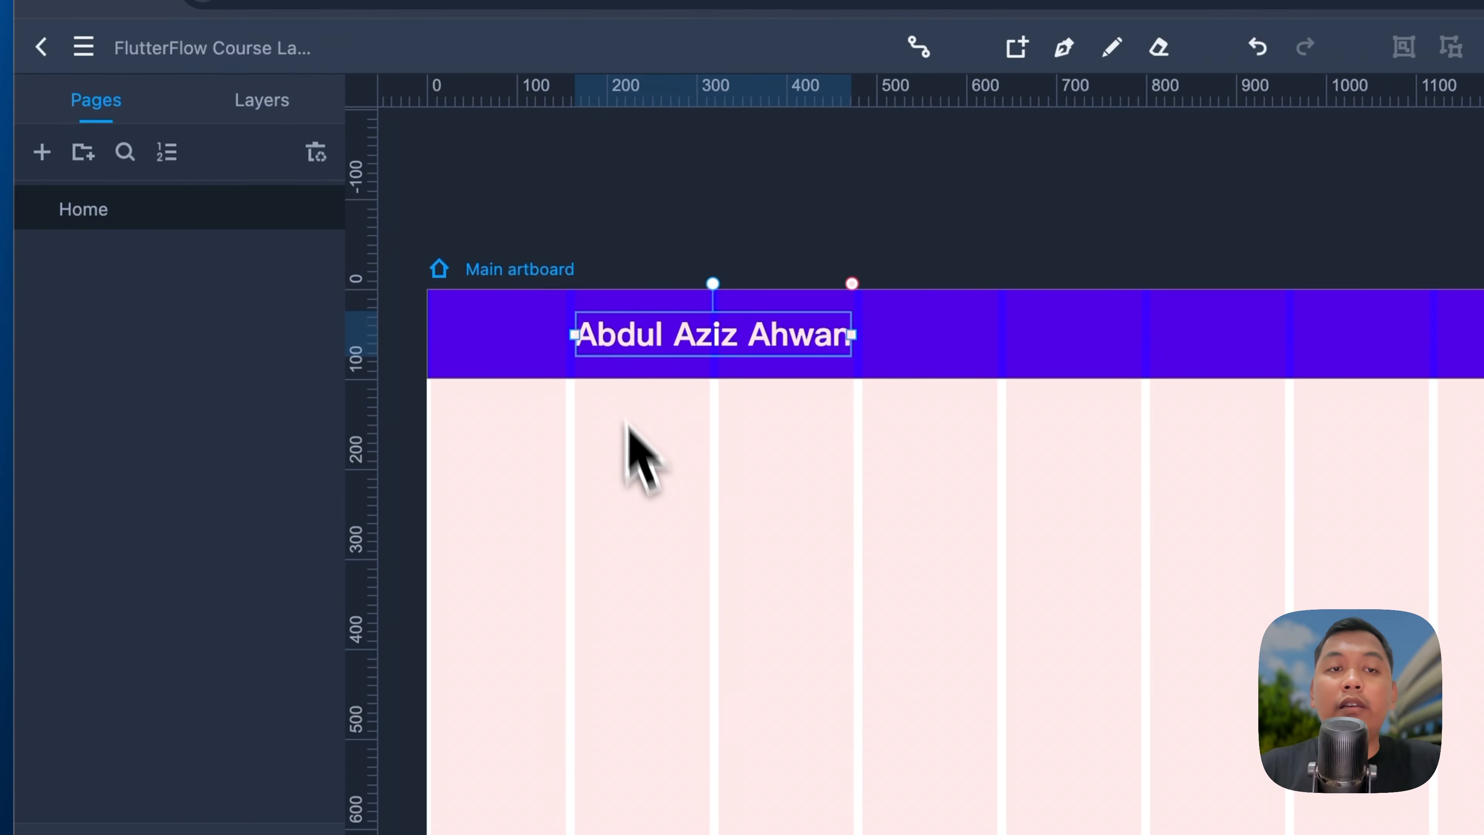
{"action": "left_click", "coordinate": [437, 347]}
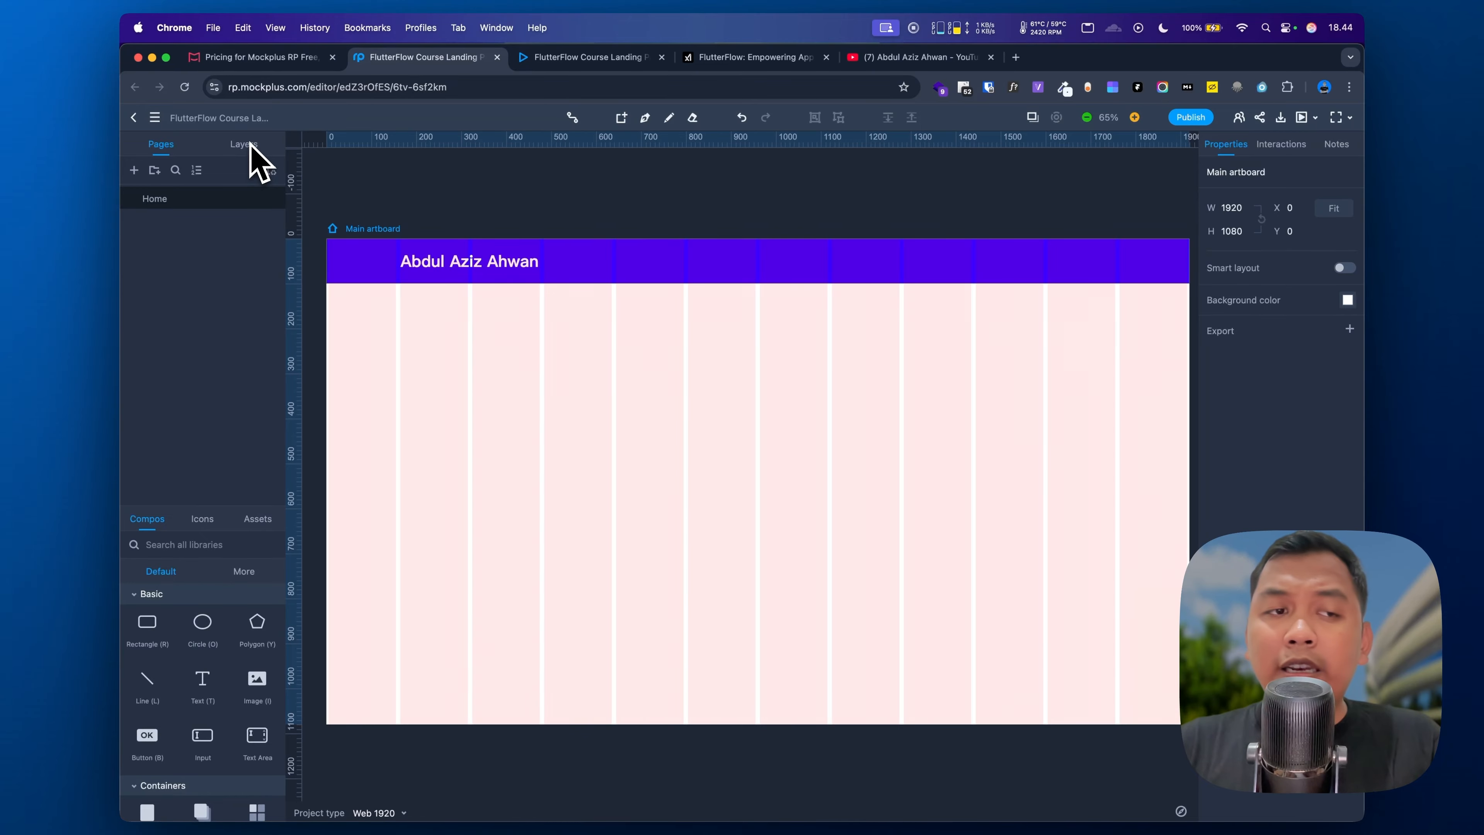
Step: Add a #3D00FF size-24 copy of the author's name under the header, plus a new text box below
{"action": "left_click", "coordinate": [201, 680]}
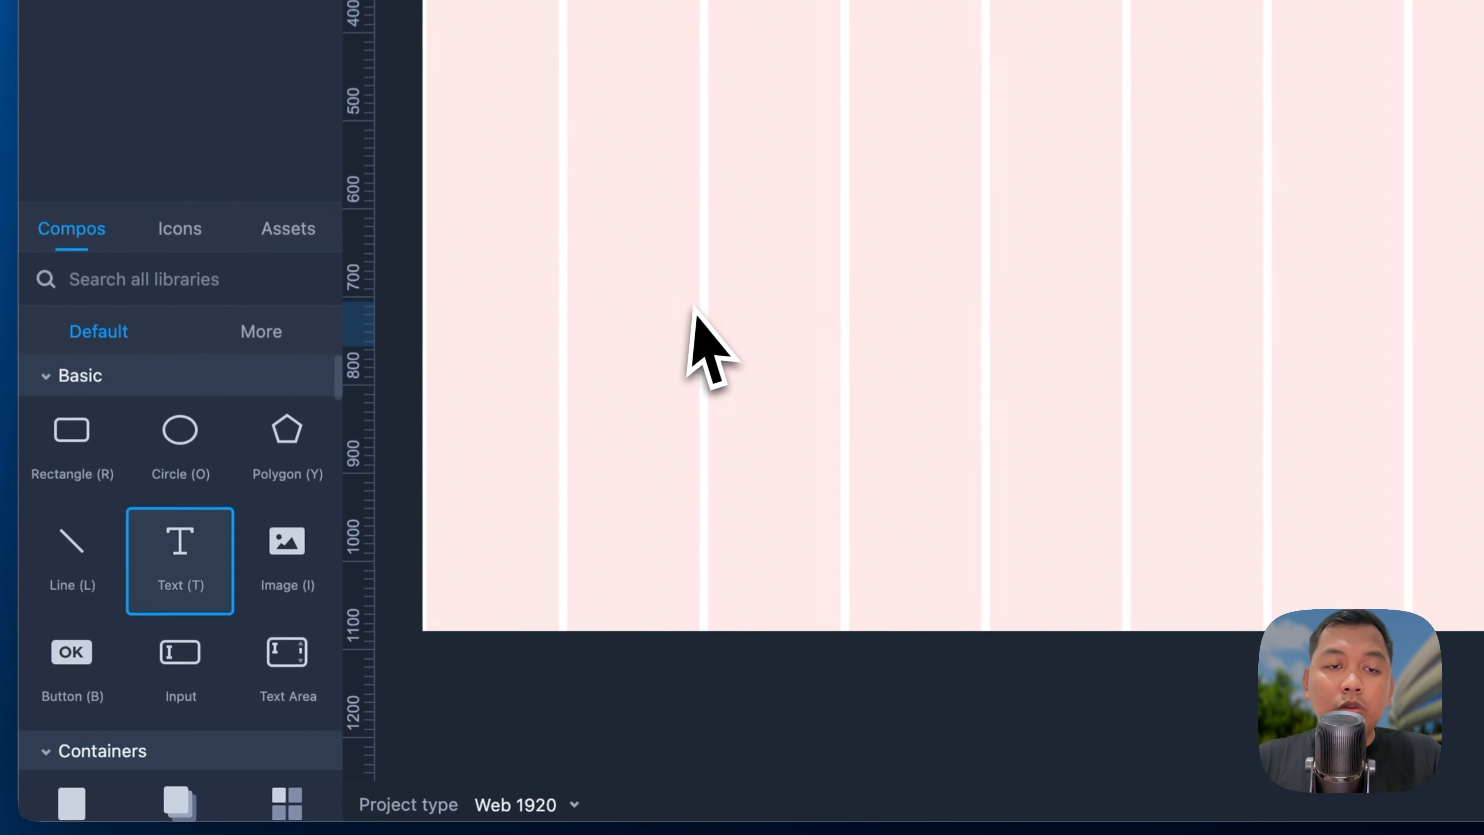
{"action": "left_click", "coordinate": [499, 563]}
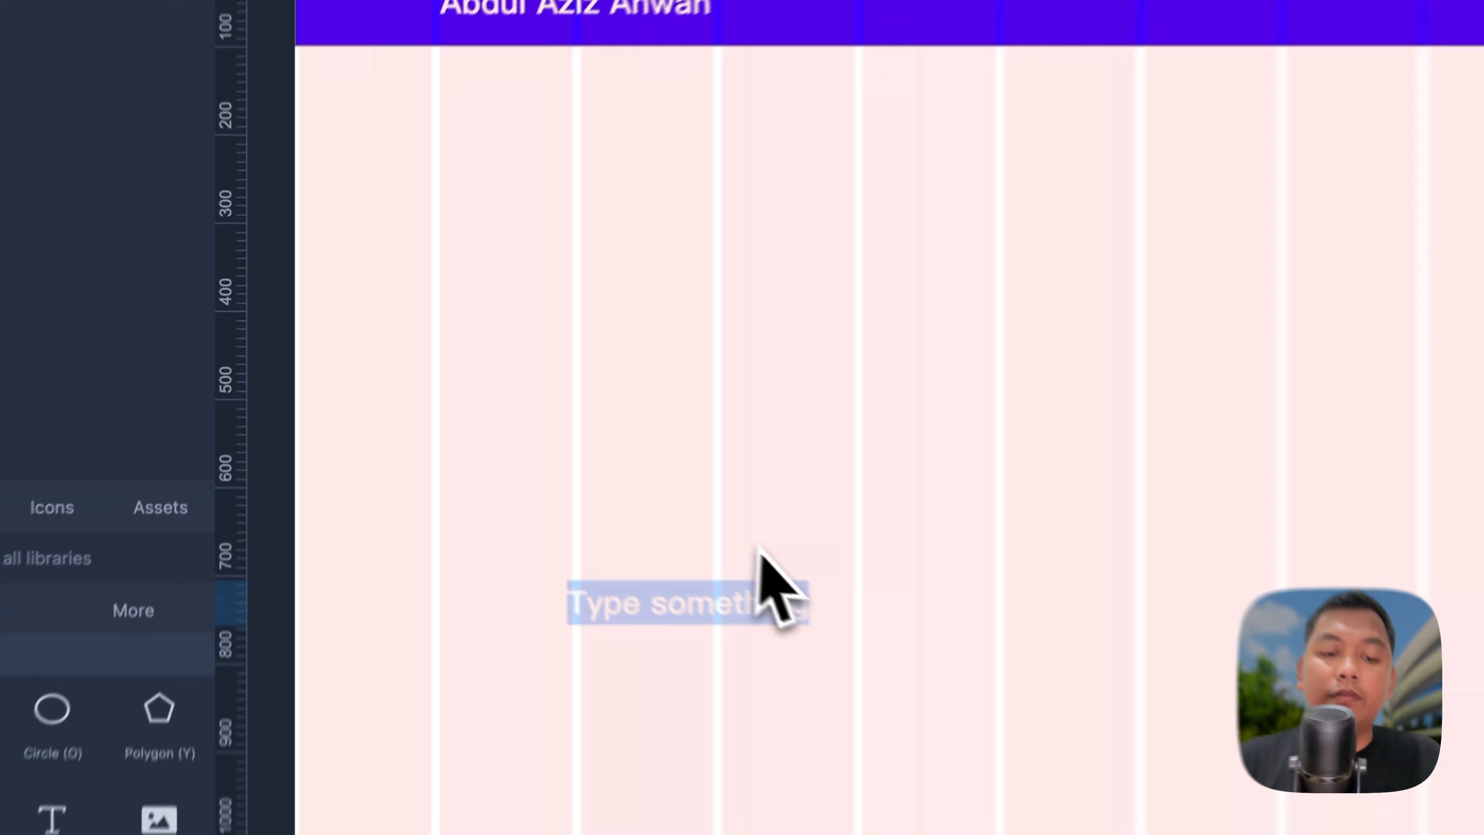
{"action": "key", "text": "super+a"}
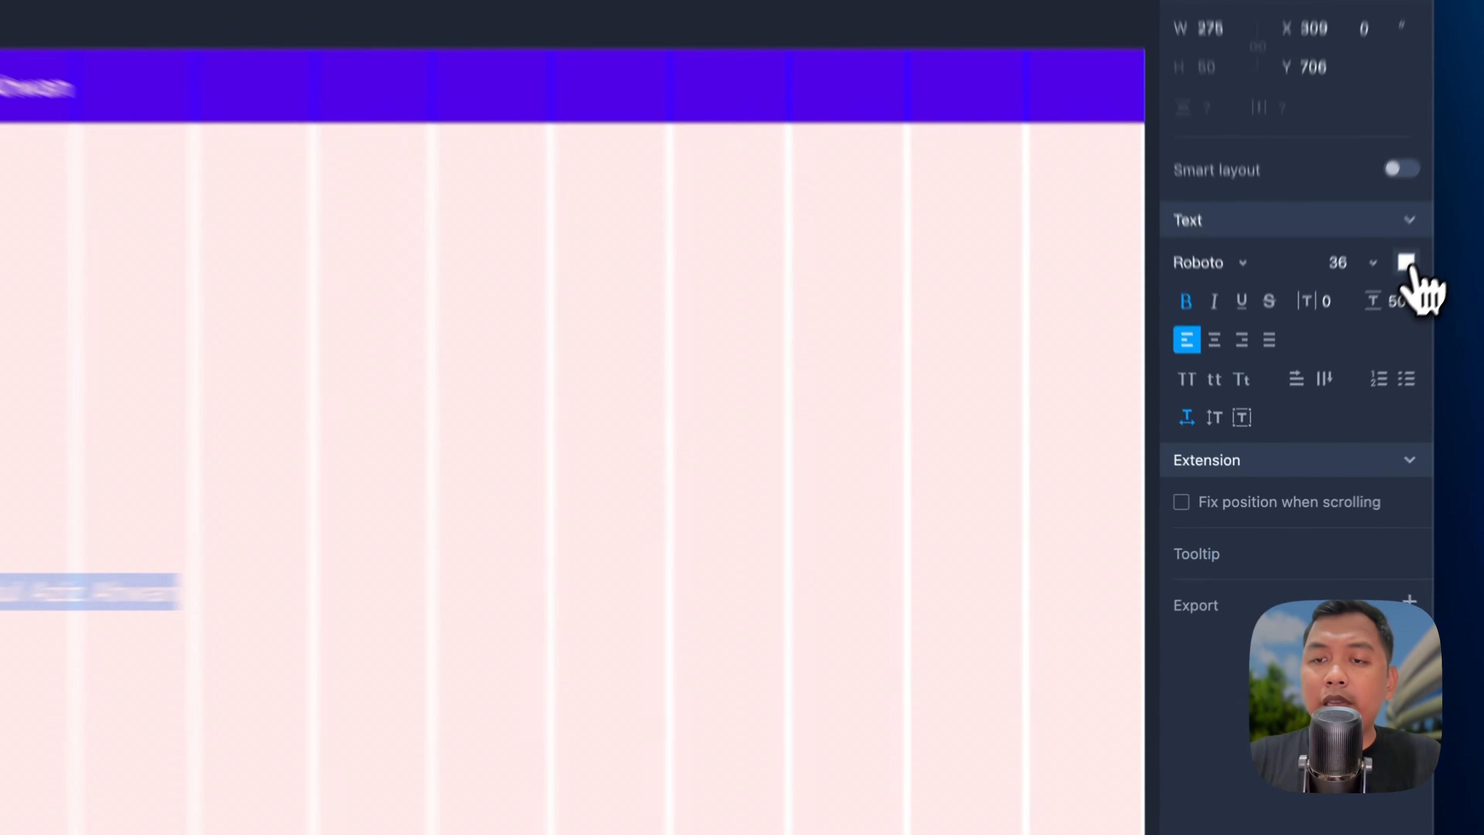
{"action": "left_click", "coordinate": [1348, 368]}
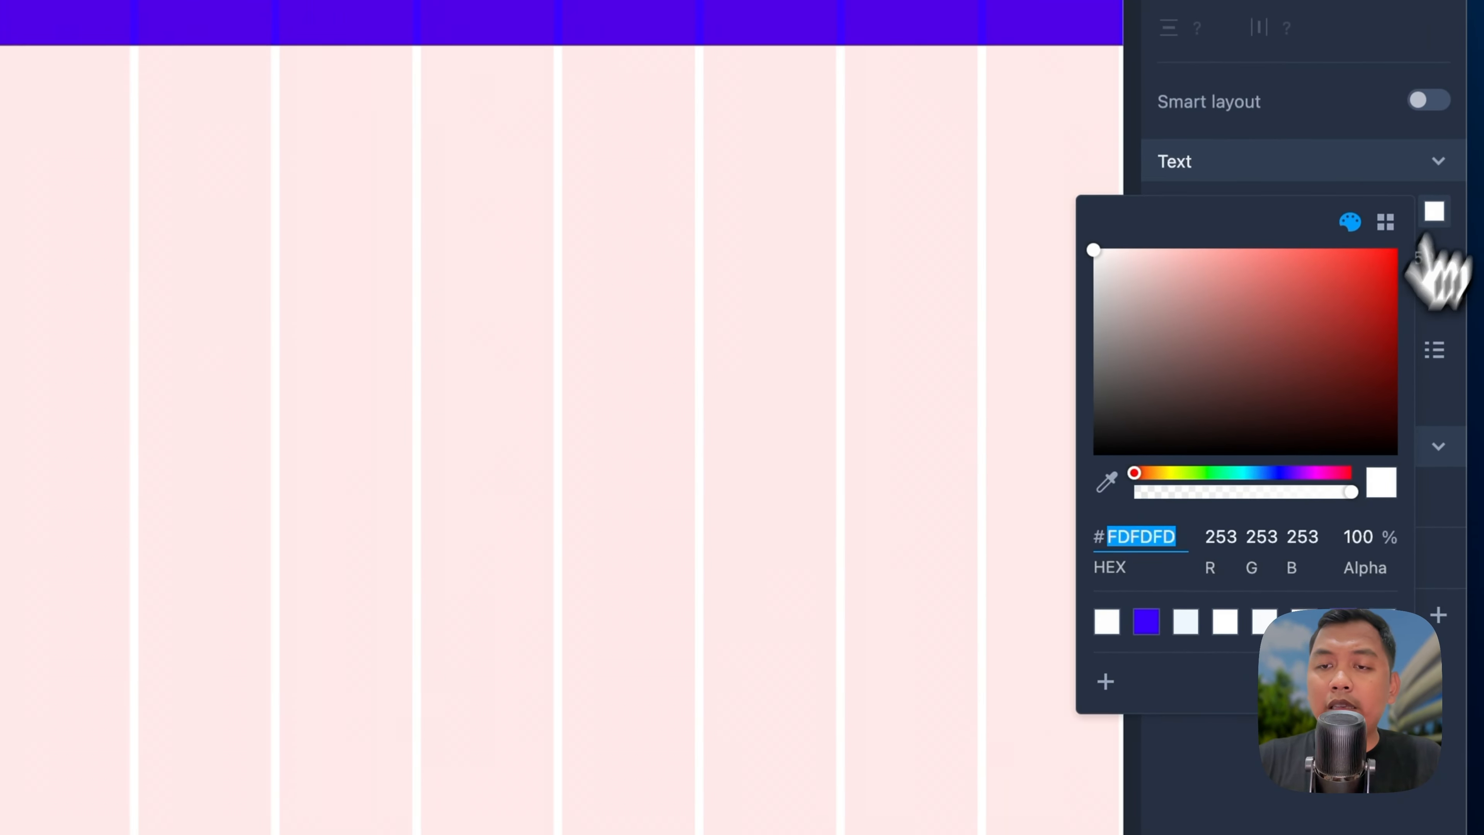
{"action": "left_click", "coordinate": [1145, 622]}
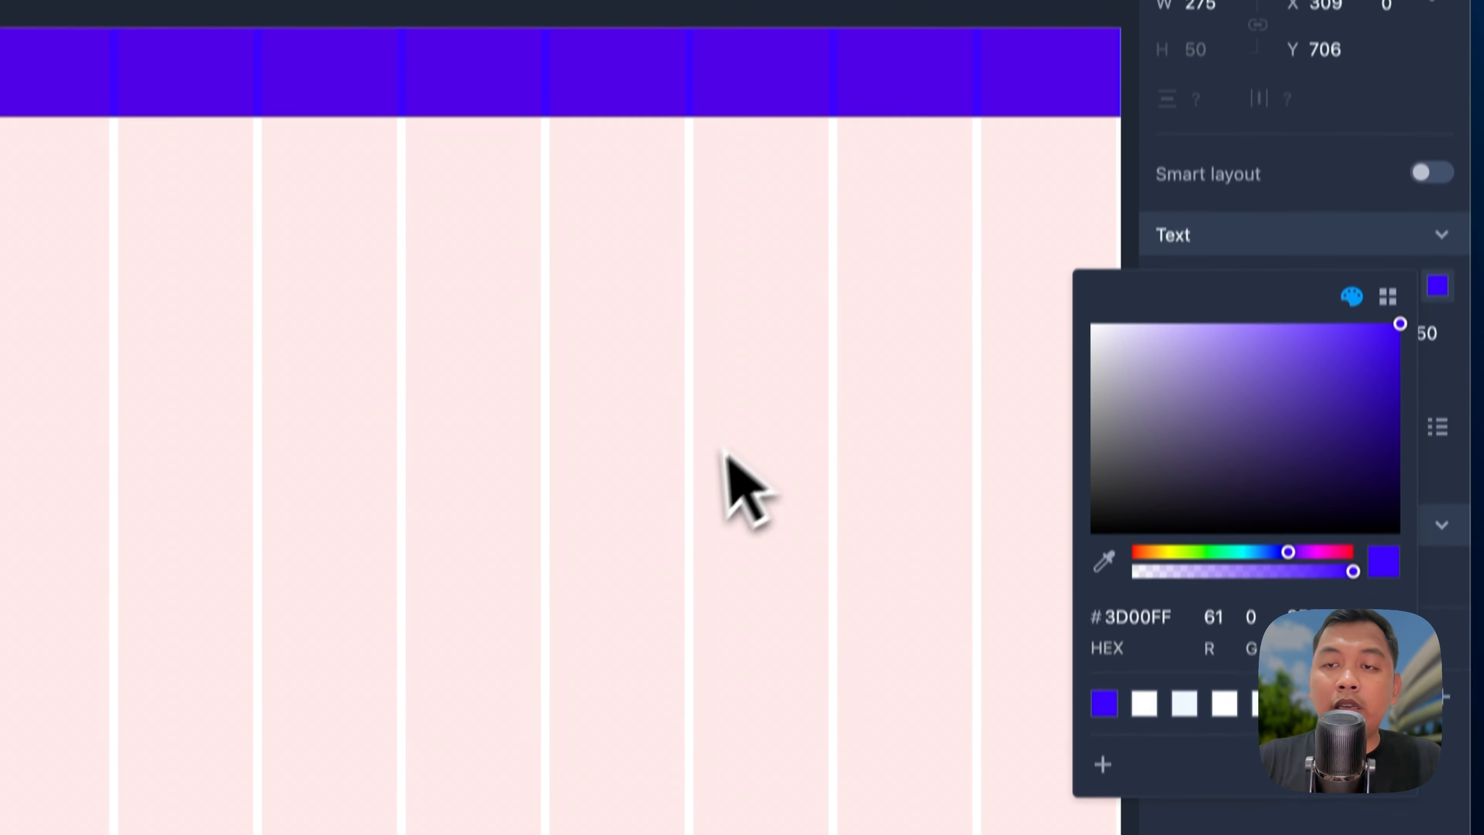
{"action": "left_click", "coordinate": [1380, 329]}
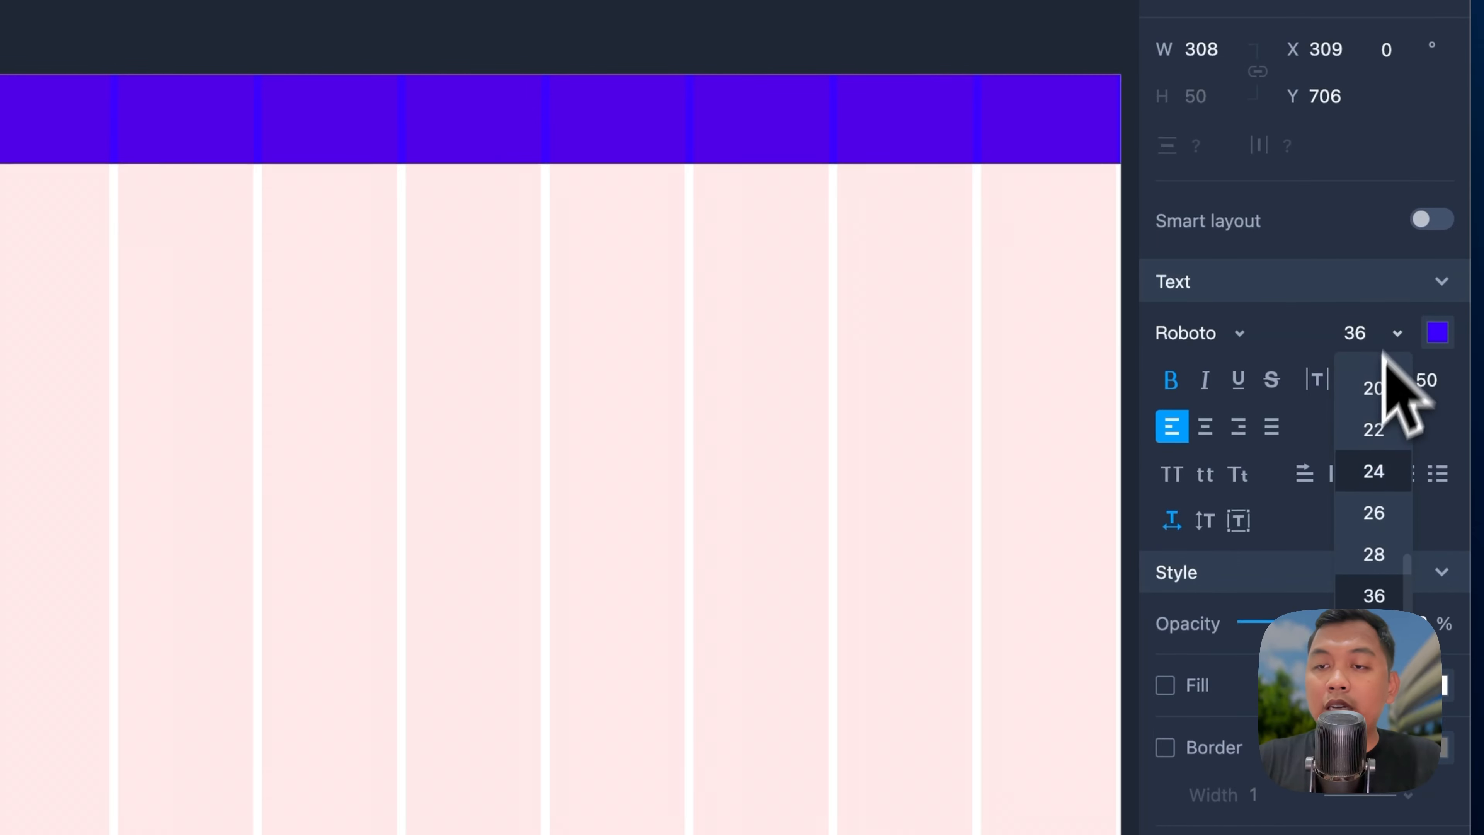
{"action": "left_click", "coordinate": [1373, 485]}
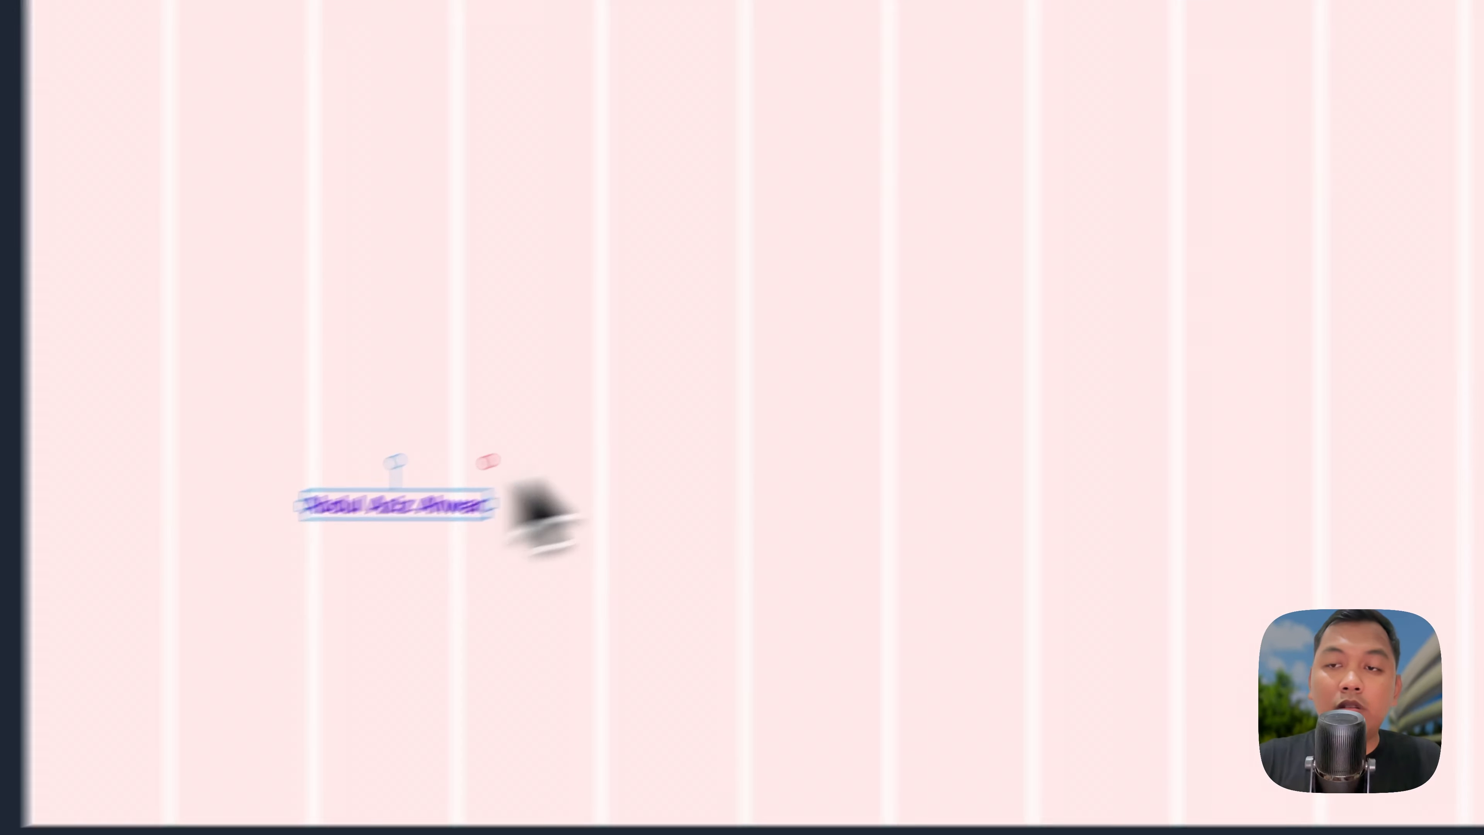
{"action": "left_click_drag", "start_coordinate": [533, 587], "coordinate": [383, 291]}
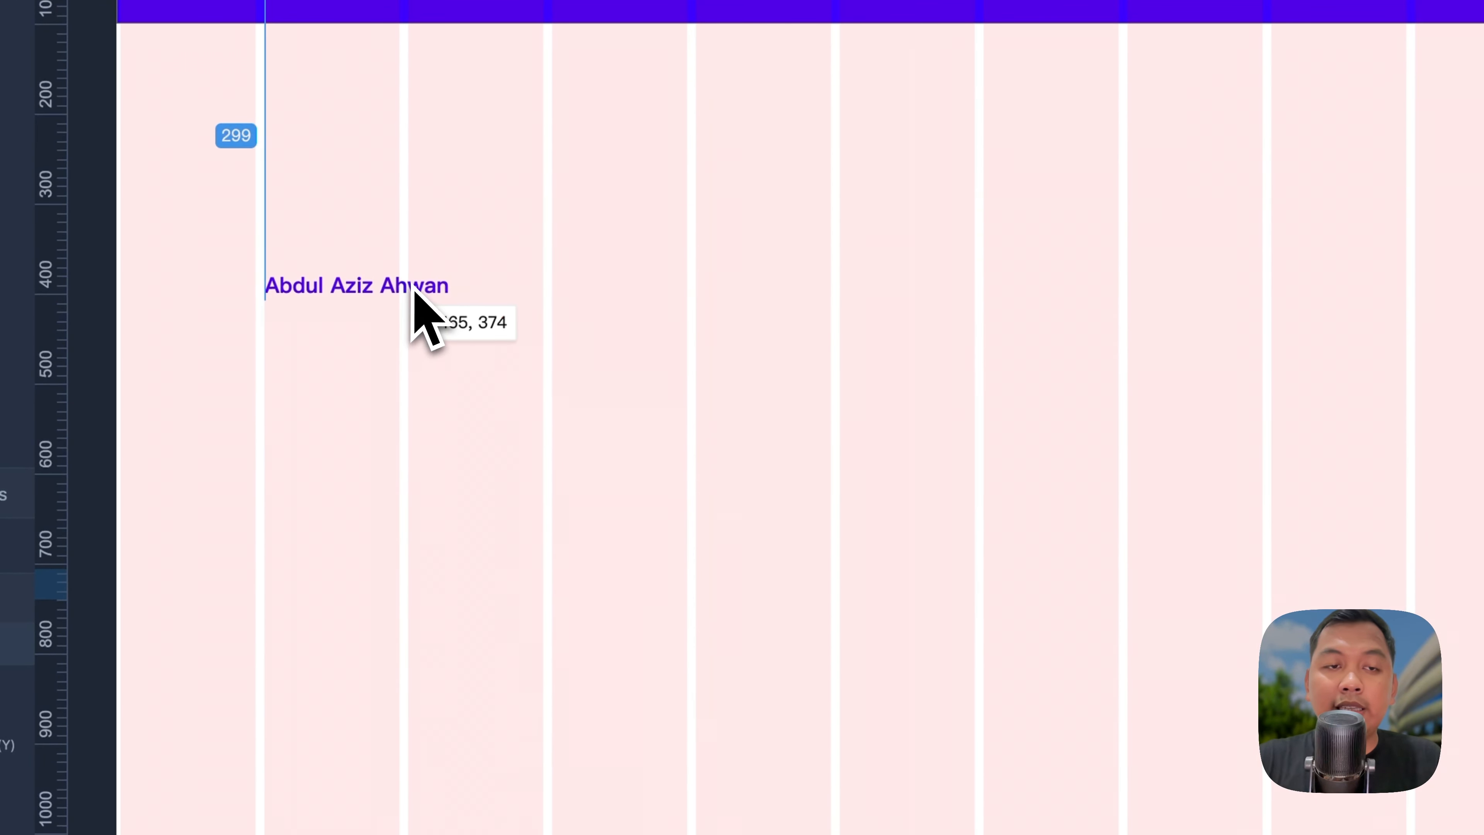
{"action": "left_click_drag", "start_coordinate": [174, 646], "coordinate": [284, 458]}
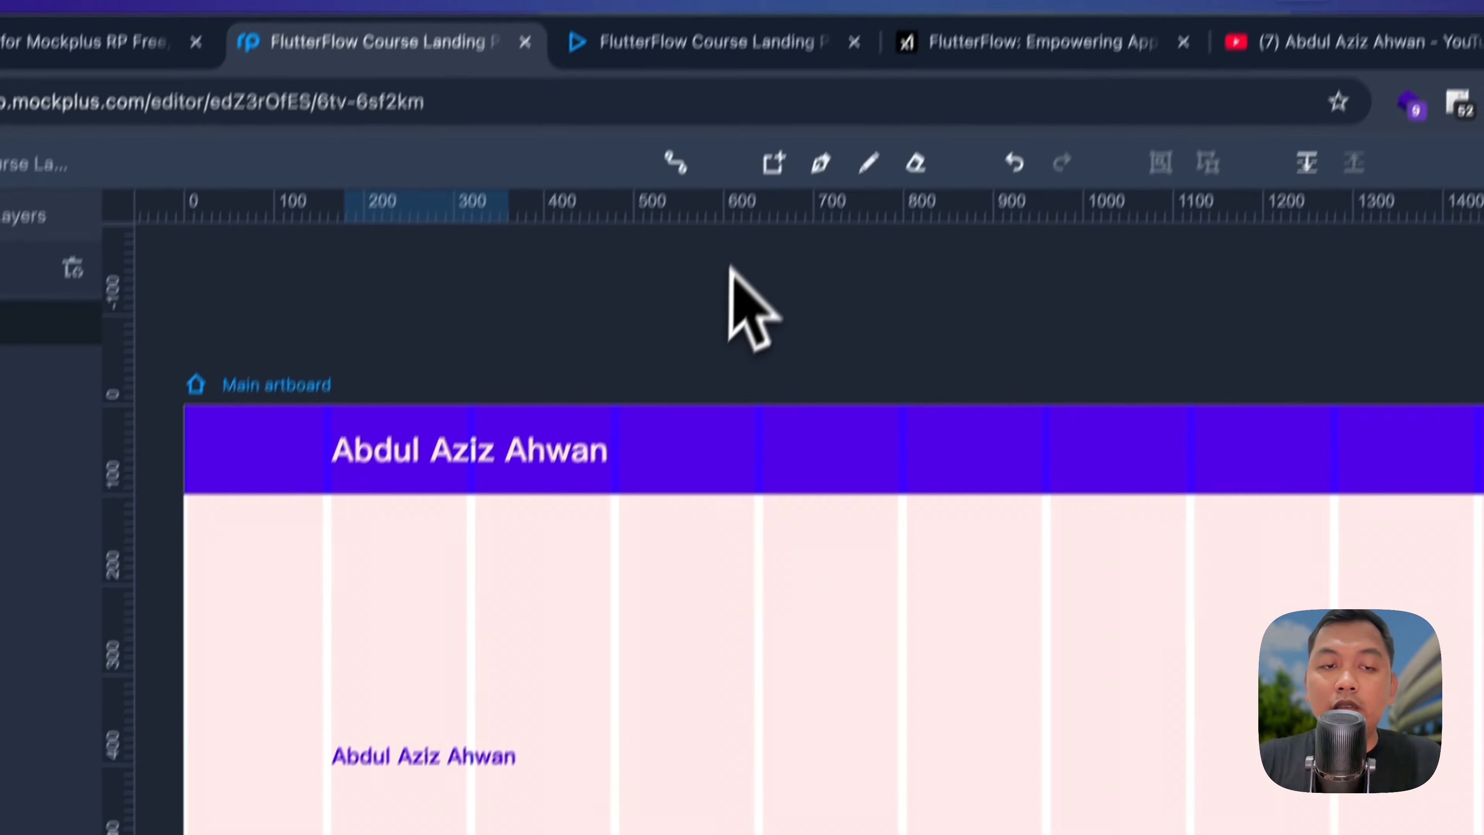
Step: Type the headline 'FlutterFlow Course for Everyone' so it wraps onto three lines
{"action": "type", "text": "FlutterFlow "}
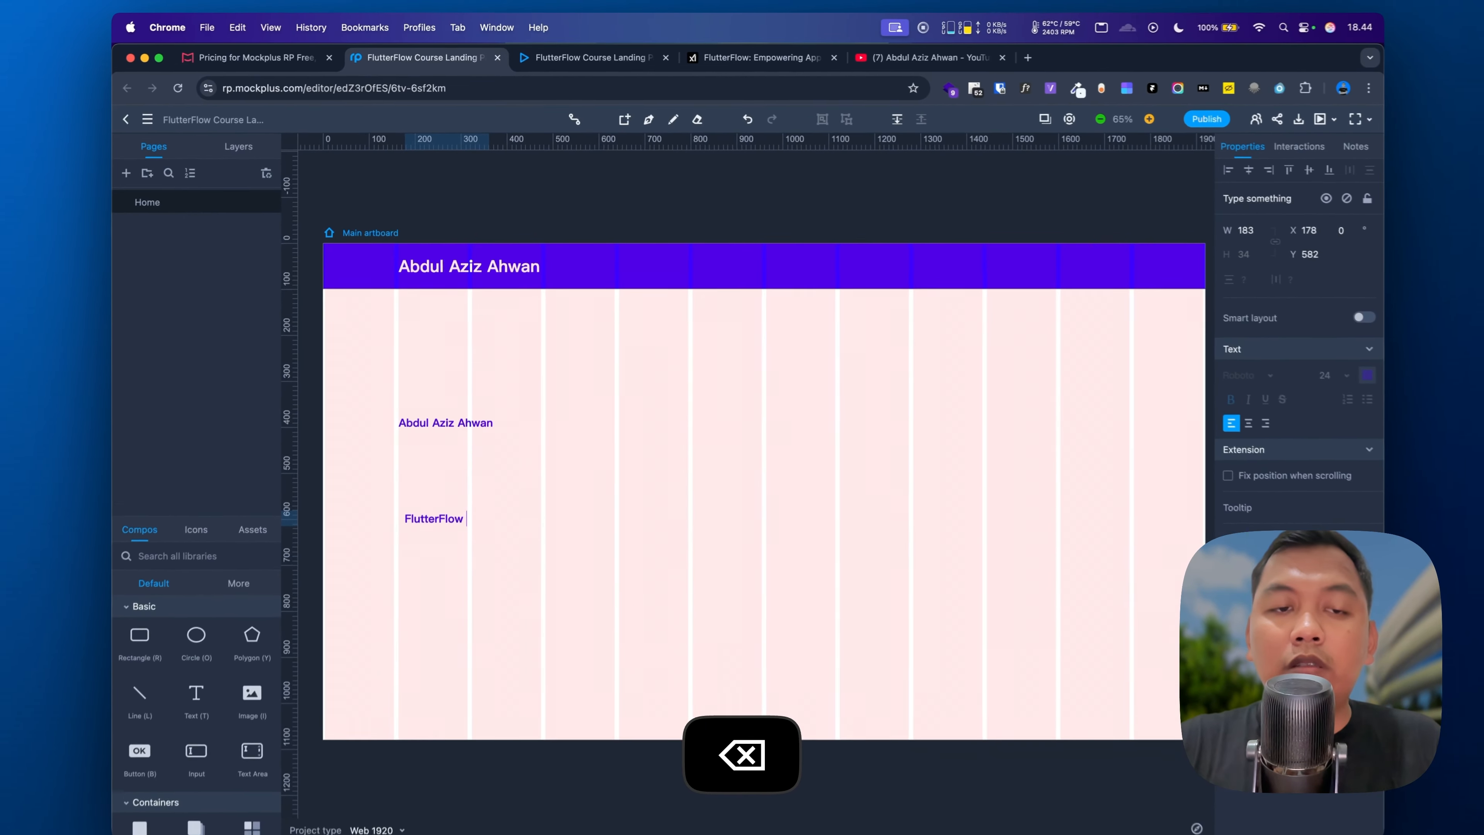
{"action": "type", "text": "Course for Everyone"}
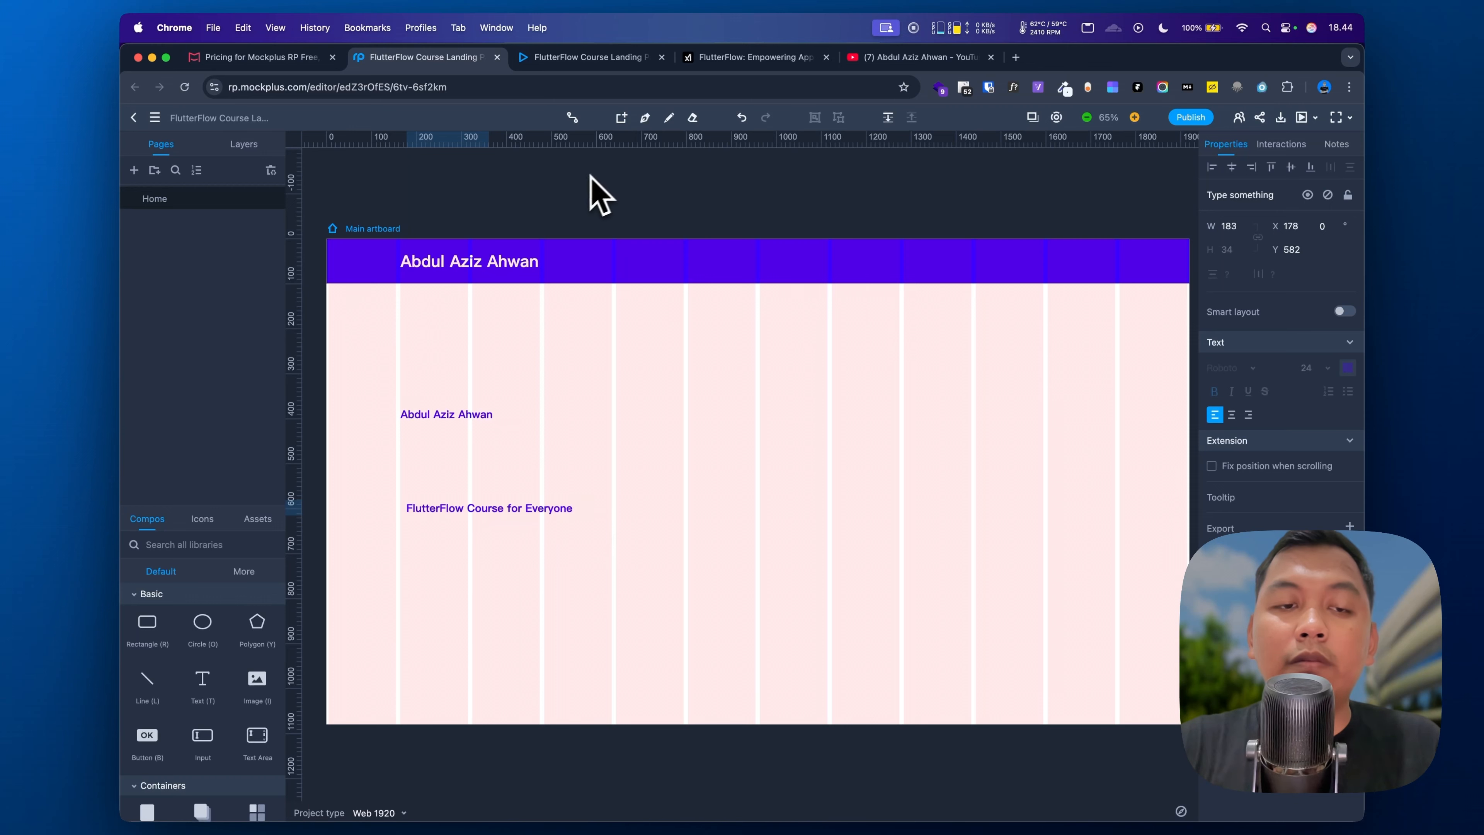
{"action": "left_click", "coordinate": [594, 511]}
{"action": "double_click", "coordinate": [557, 454]}
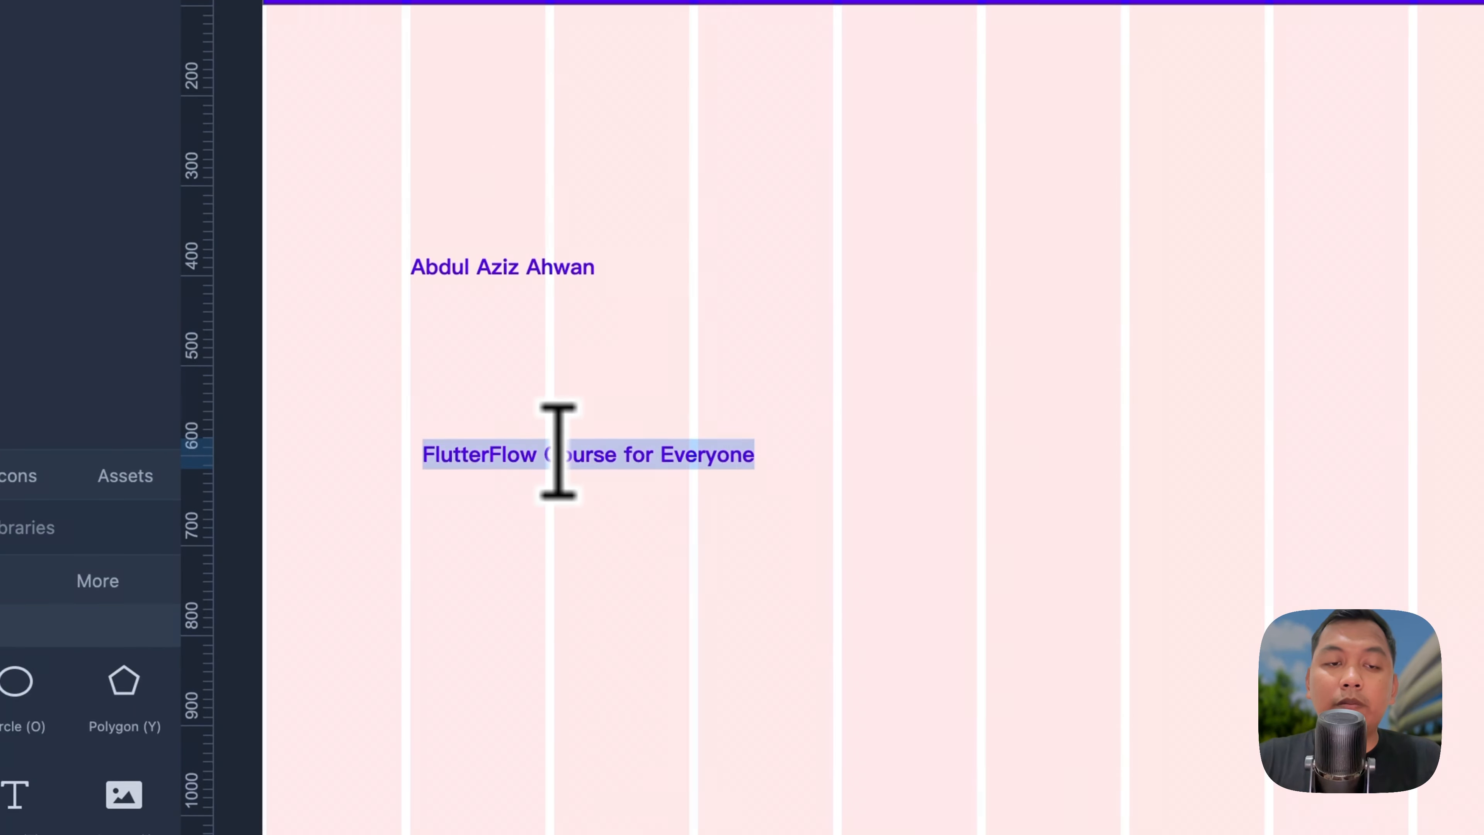
{"action": "key", "text": "BackSpace"}
{"action": "key", "text": "Return"}
{"action": "left_click", "coordinate": [771, 490]}
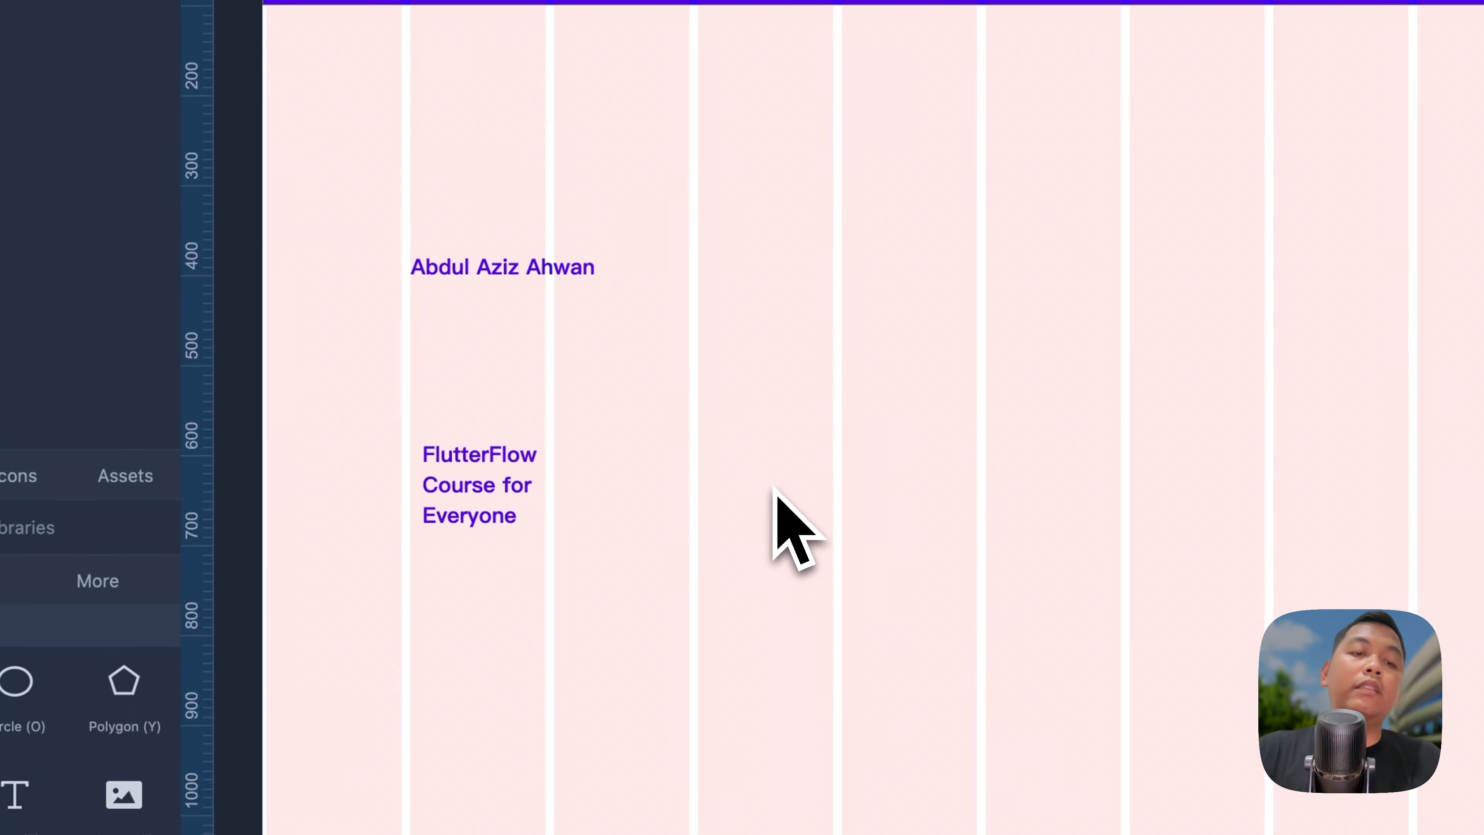
{"action": "left_click", "coordinate": [529, 495]}
Step: Make the headline black (#000000) at size 72 under the name, and add another text box below
{"action": "left_click", "coordinate": [1454, 291]}
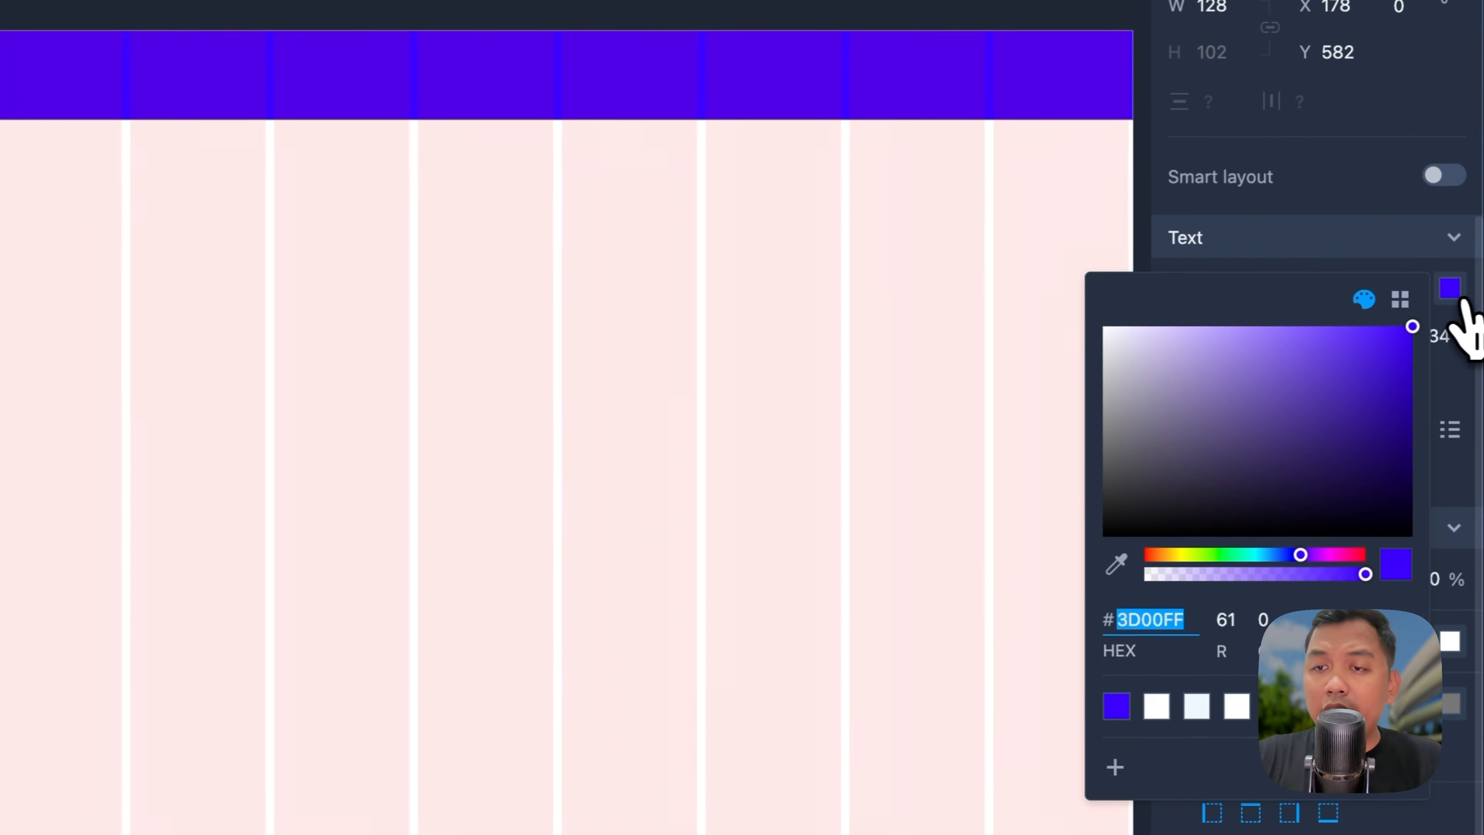
{"action": "left_click_drag", "start_coordinate": [1181, 424], "coordinate": [1046, 563]}
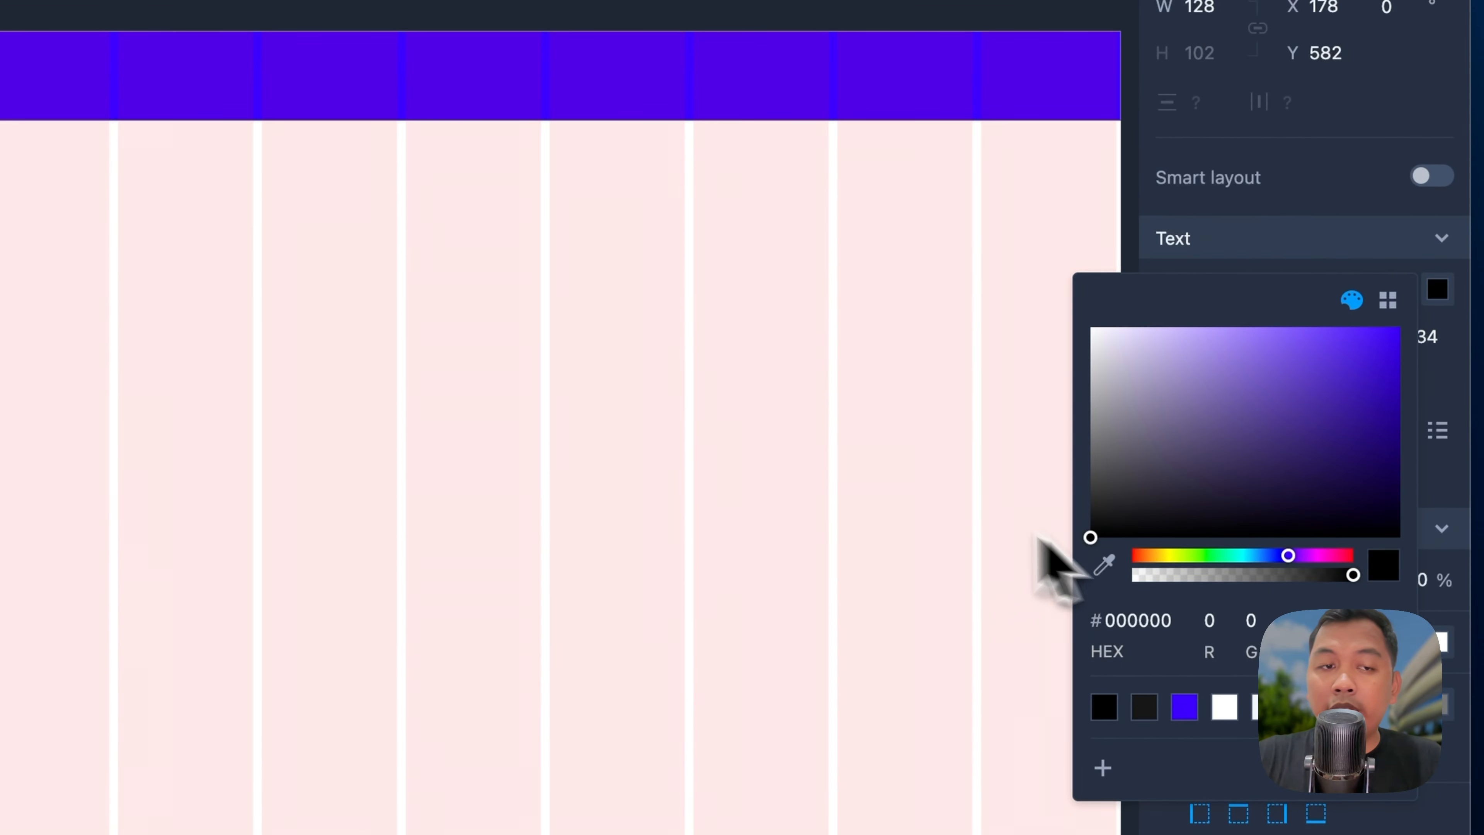
{"action": "left_click", "coordinate": [861, 497]}
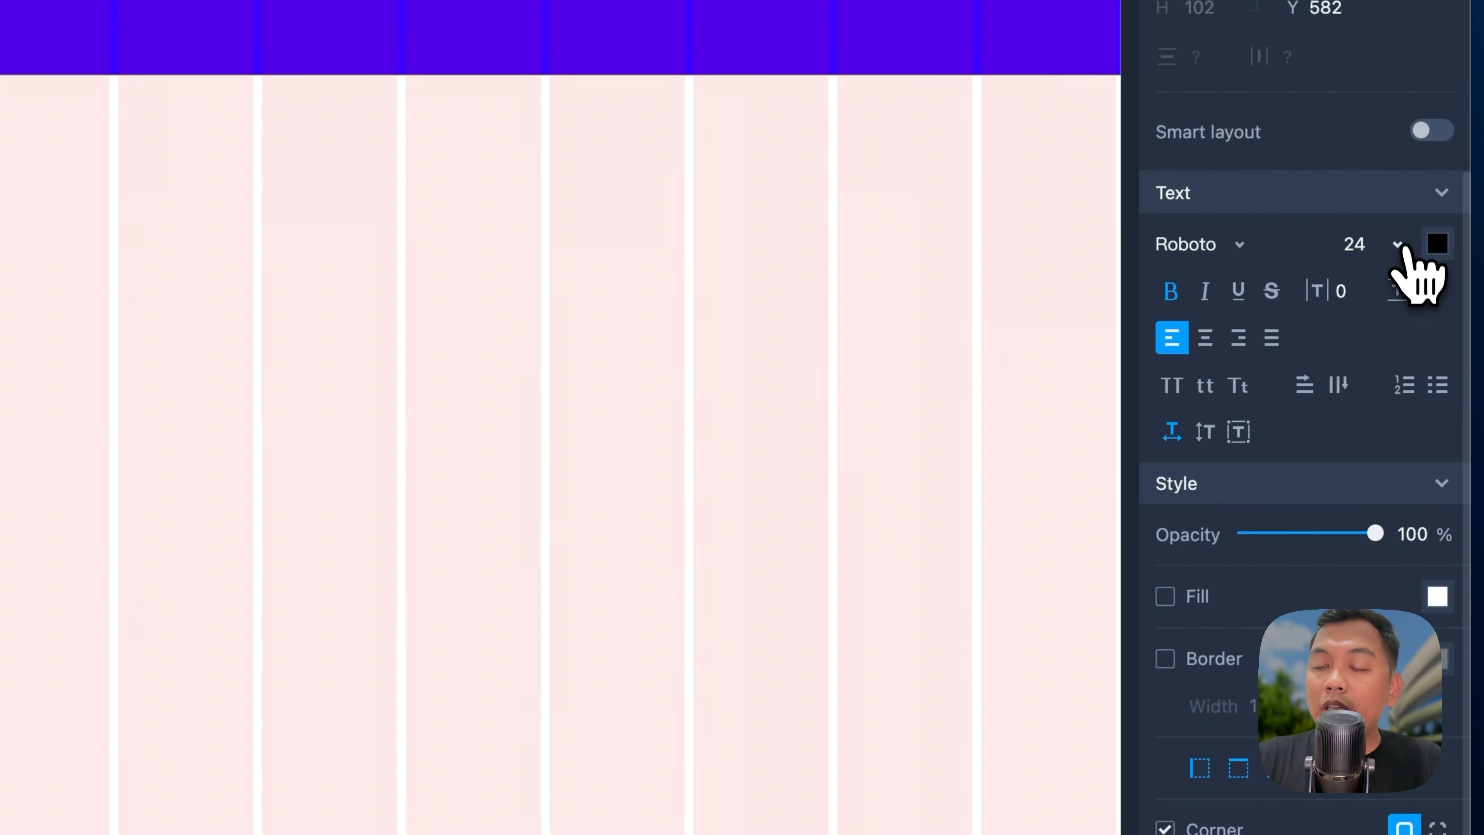
{"action": "left_click", "coordinate": [1398, 246]}
{"action": "left_click", "coordinate": [1373, 673]}
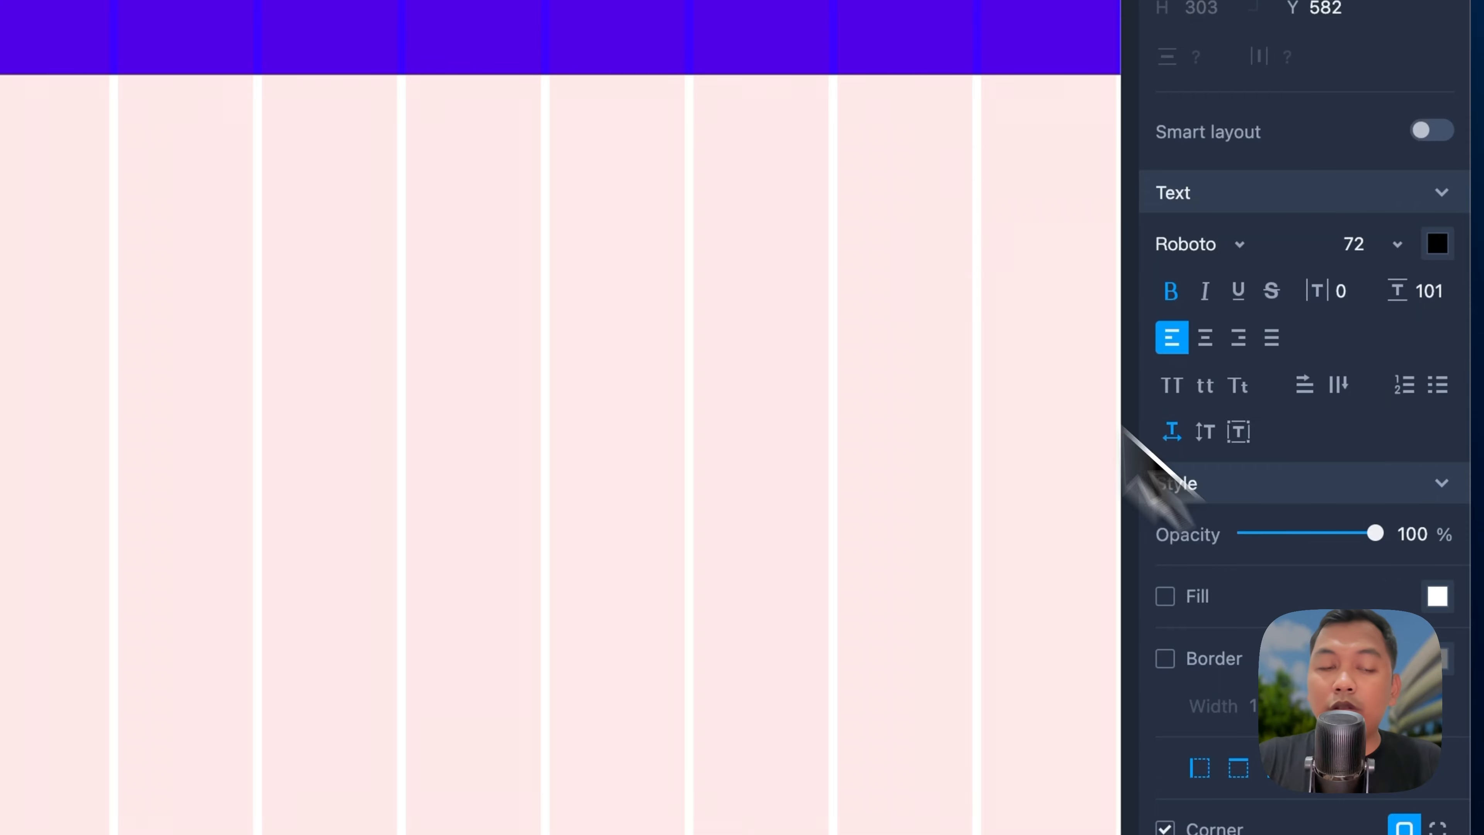
{"action": "left_click", "coordinate": [1427, 295]}
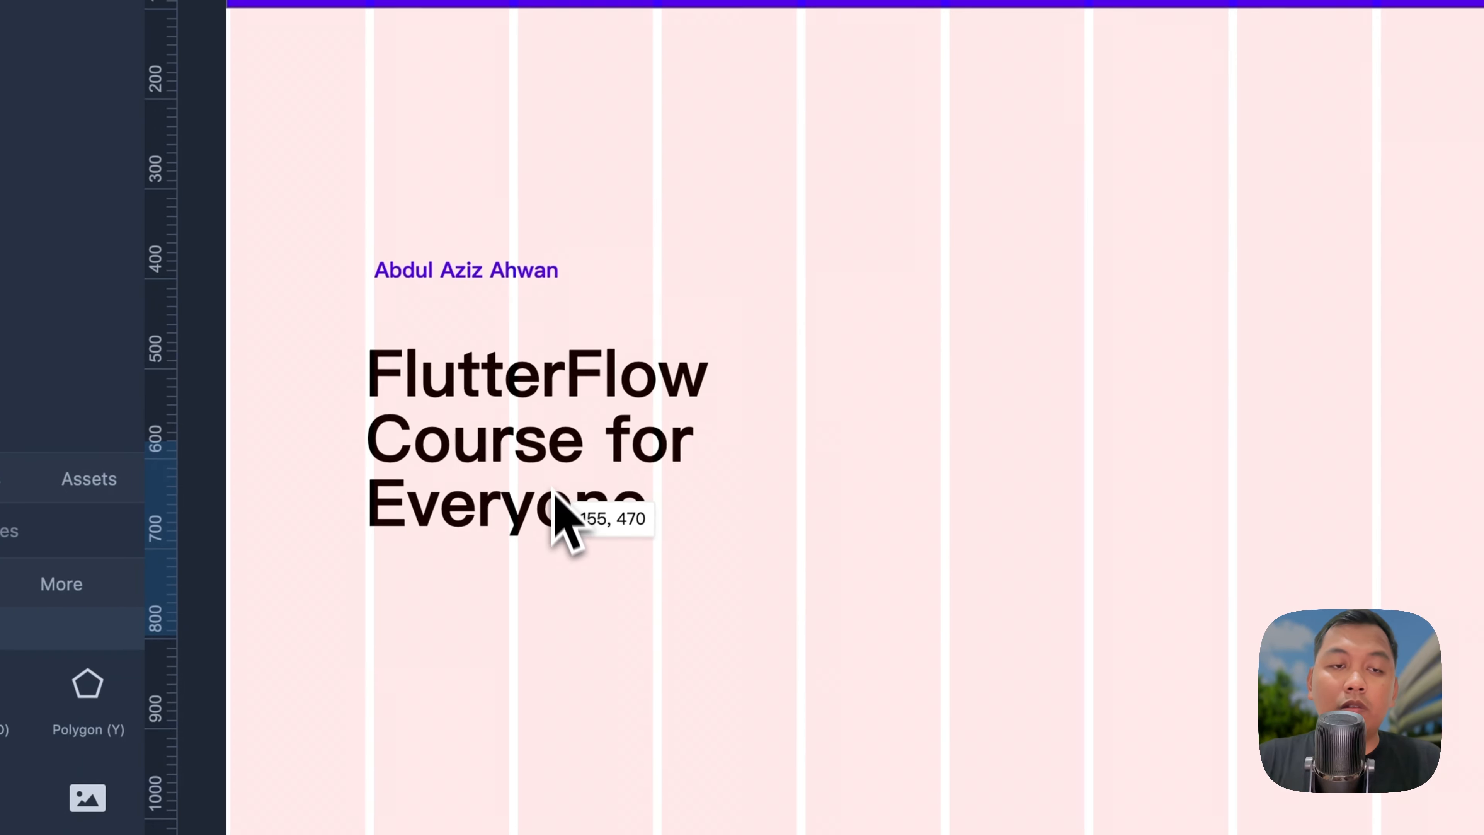
{"action": "left_click_drag", "start_coordinate": [554, 490], "coordinate": [573, 447]}
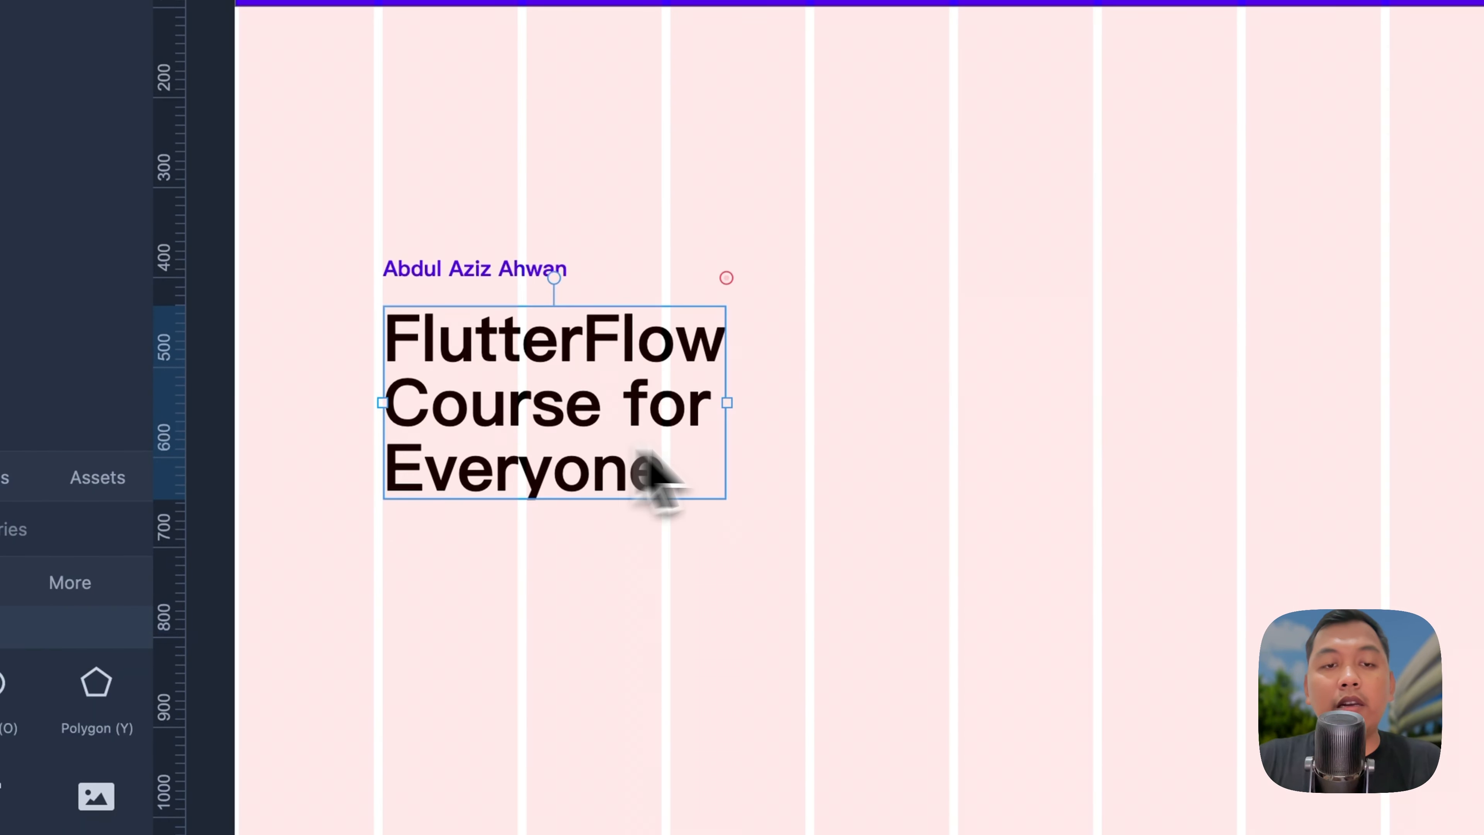
{"action": "left_click", "coordinate": [824, 453]}
{"action": "left_click_drag", "start_coordinate": [7, 786], "coordinate": [399, 684]}
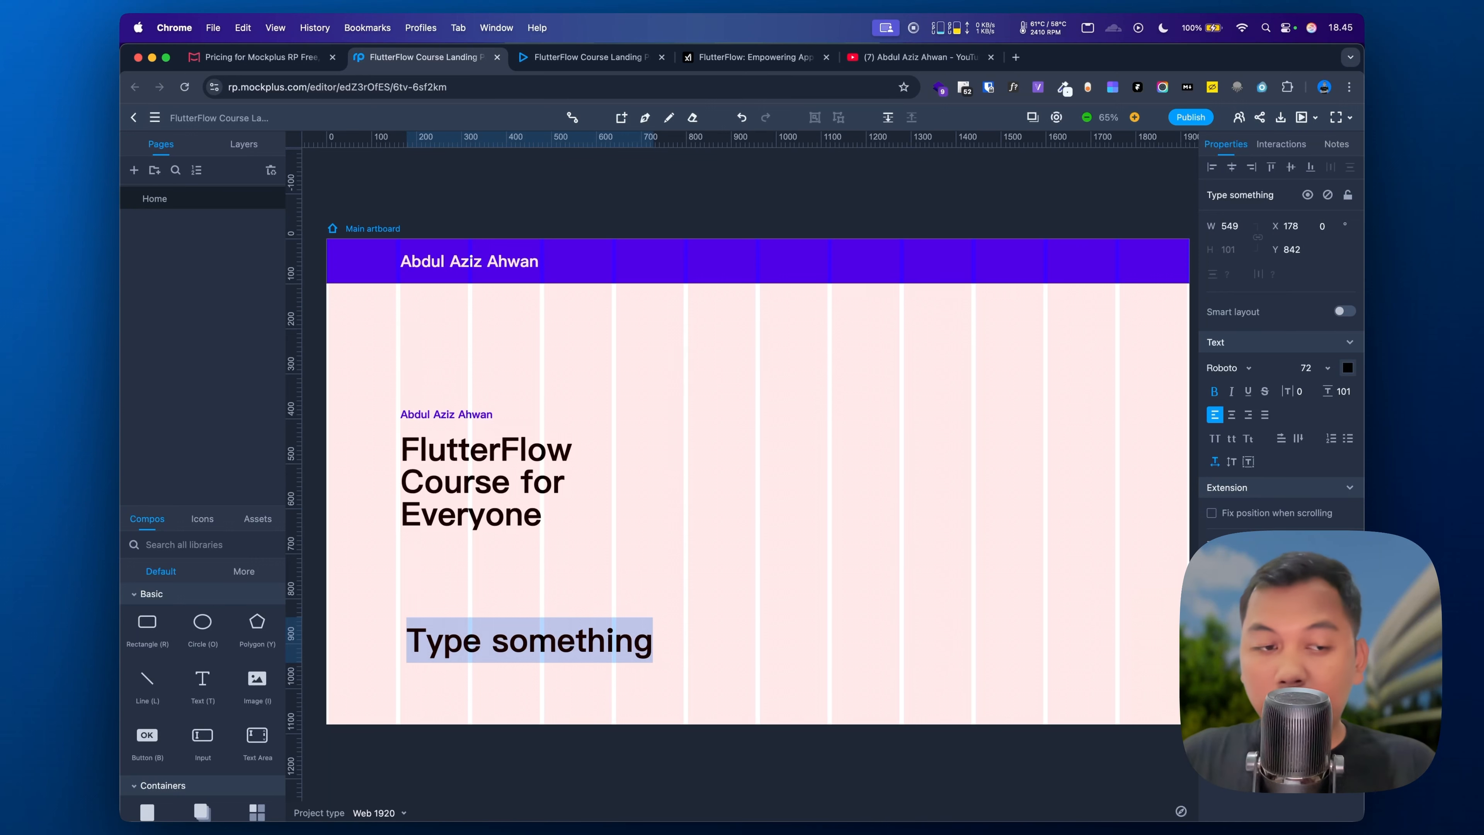
Step: Type the 'Practical…' subtitle and set it to non-bold, size 24
{"action": "type", "text": "Practical project-based courses that are easy to u"}
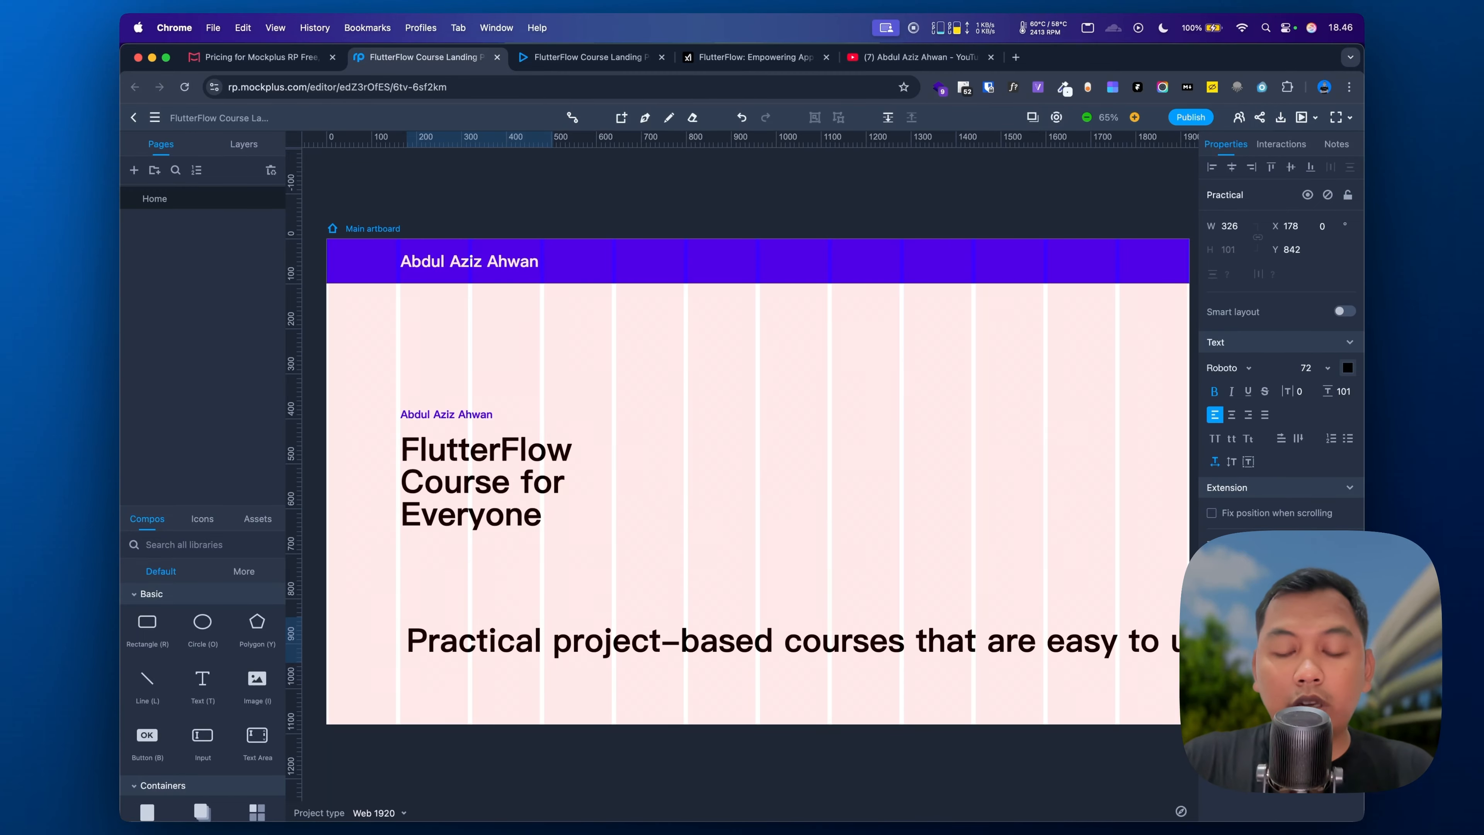
{"action": "key", "text": "super+a"}
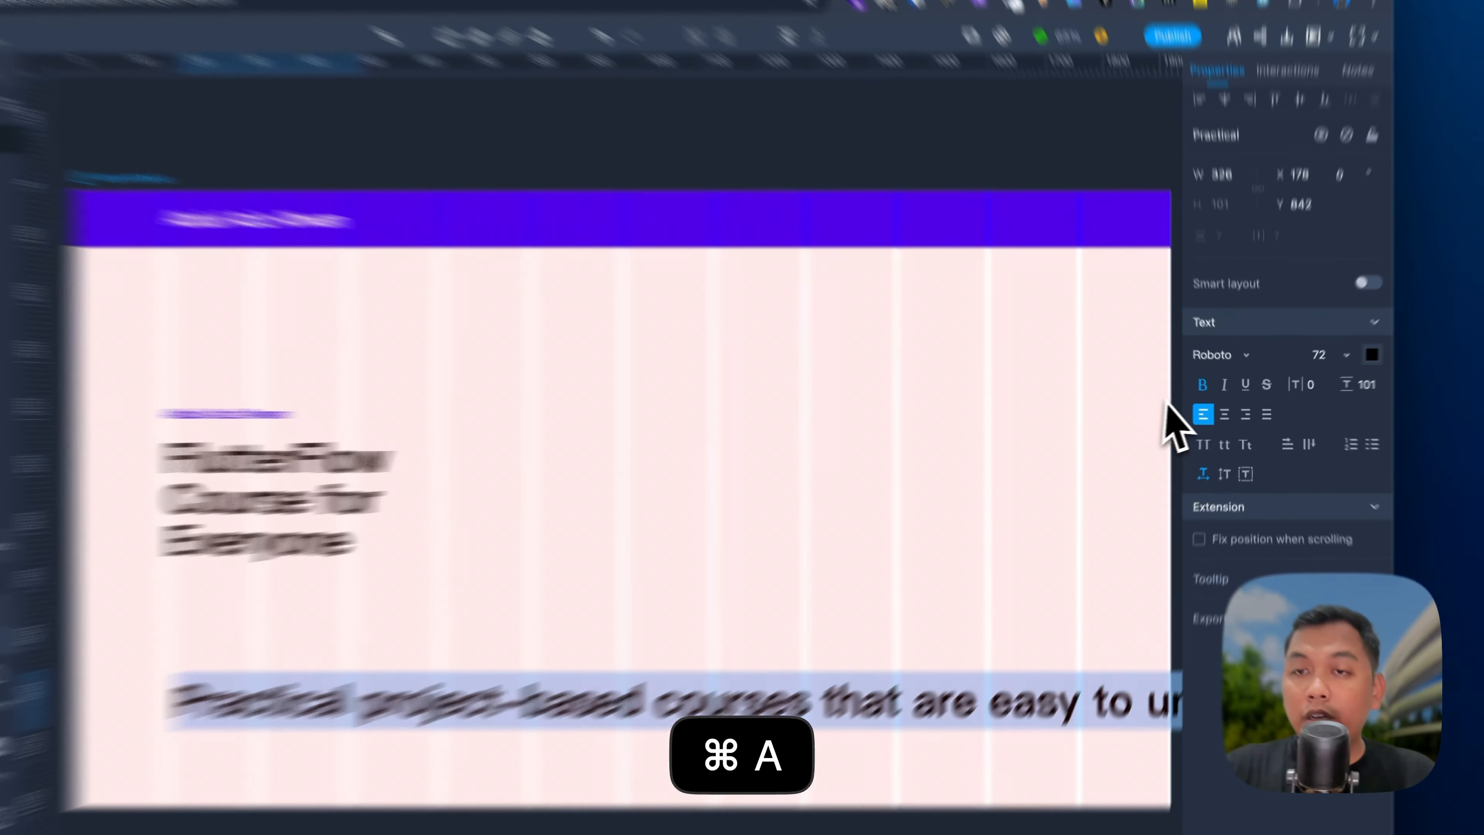
{"action": "left_click", "coordinate": [1214, 391]}
{"action": "left_click", "coordinate": [1306, 368]}
{"action": "left_click", "coordinate": [1327, 369]}
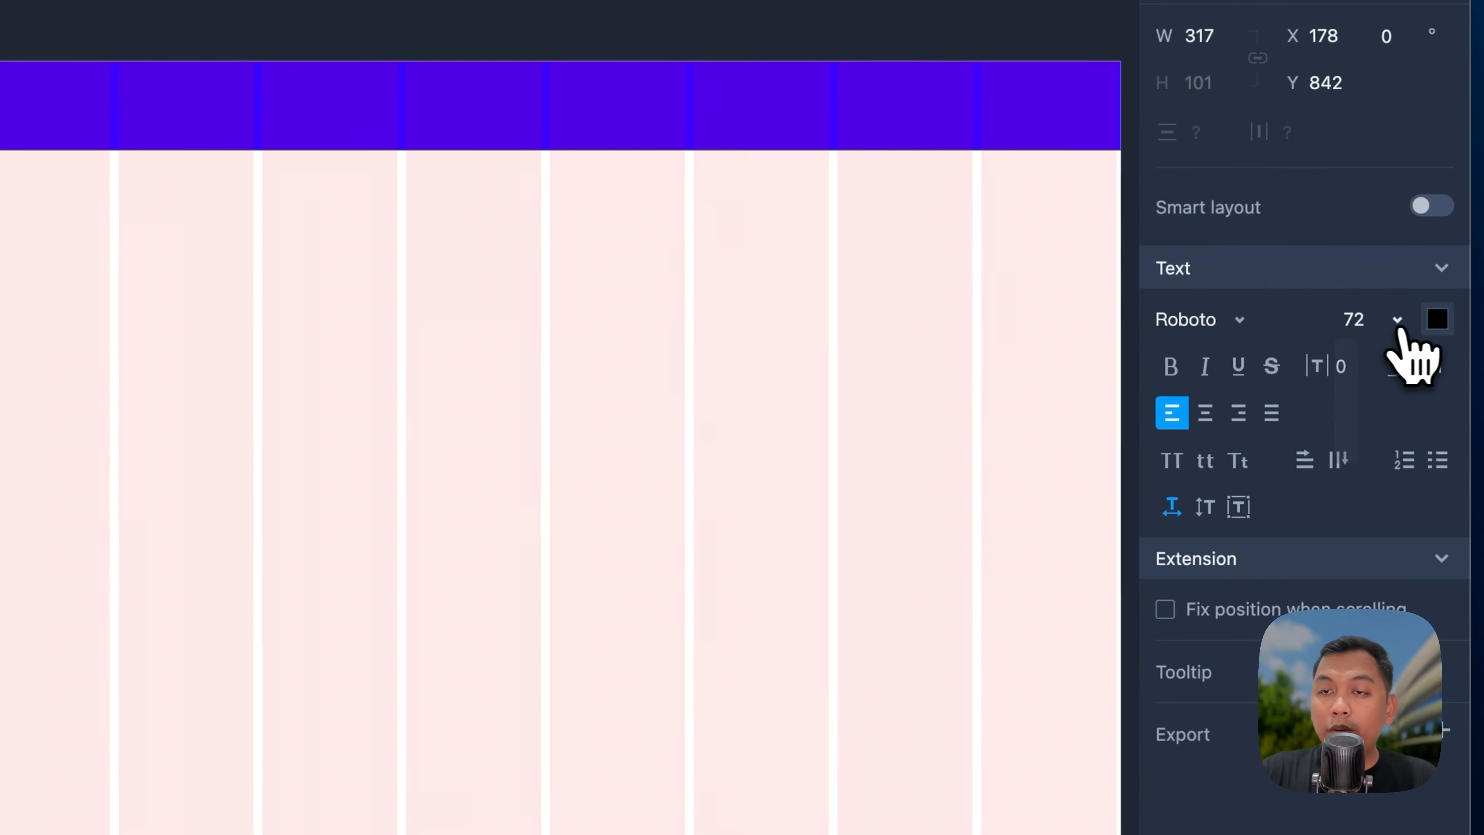
{"action": "left_click", "coordinate": [1385, 462]}
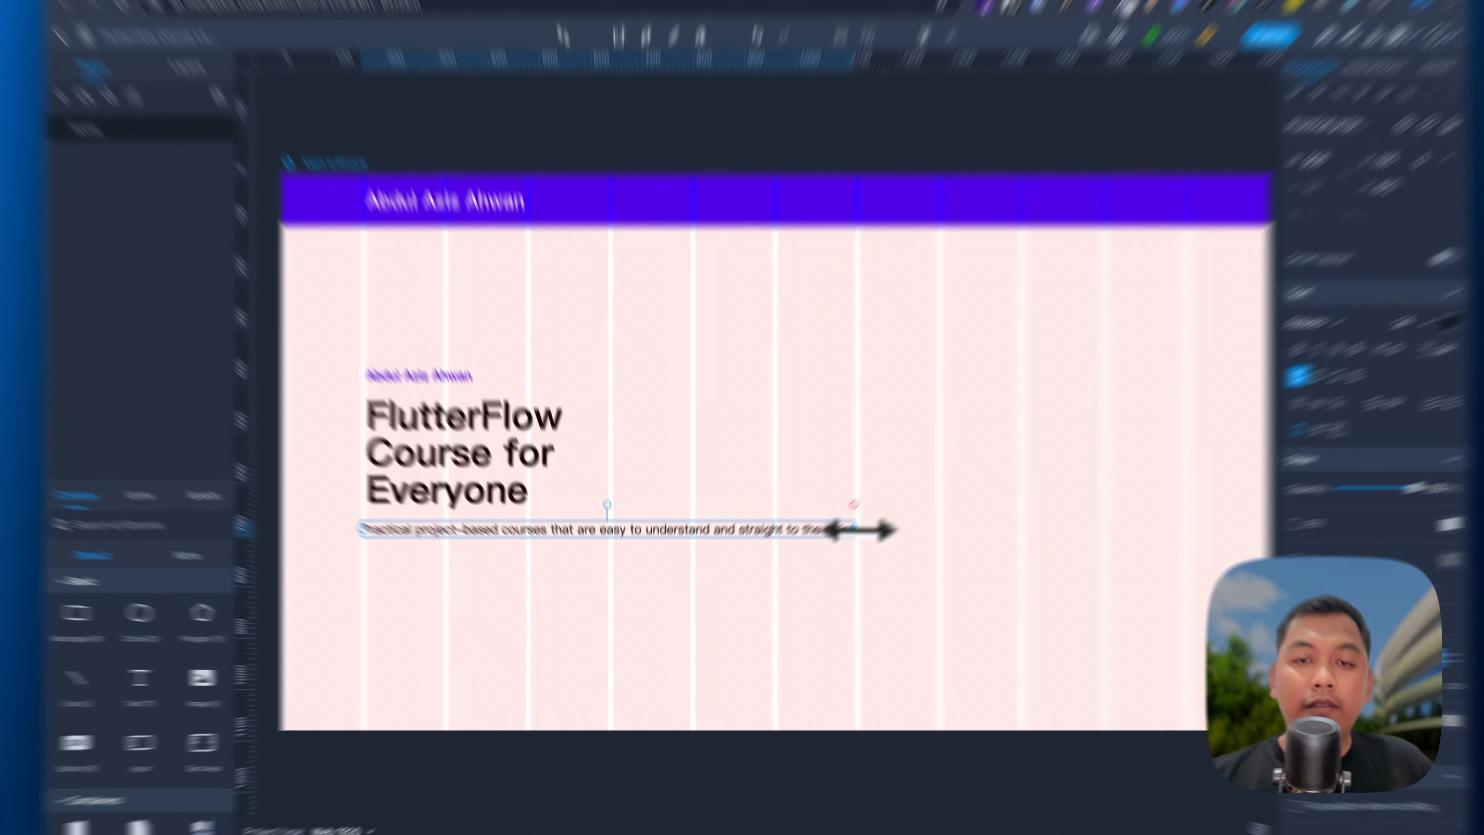
Step: Narrow the subtitle box to wrap onto two lines and align it with the heading's left edge
{"action": "left_click_drag", "start_coordinate": [830, 548], "coordinate": [663, 551]}
{"action": "left_click_drag", "start_coordinate": [689, 418], "coordinate": [689, 420]}
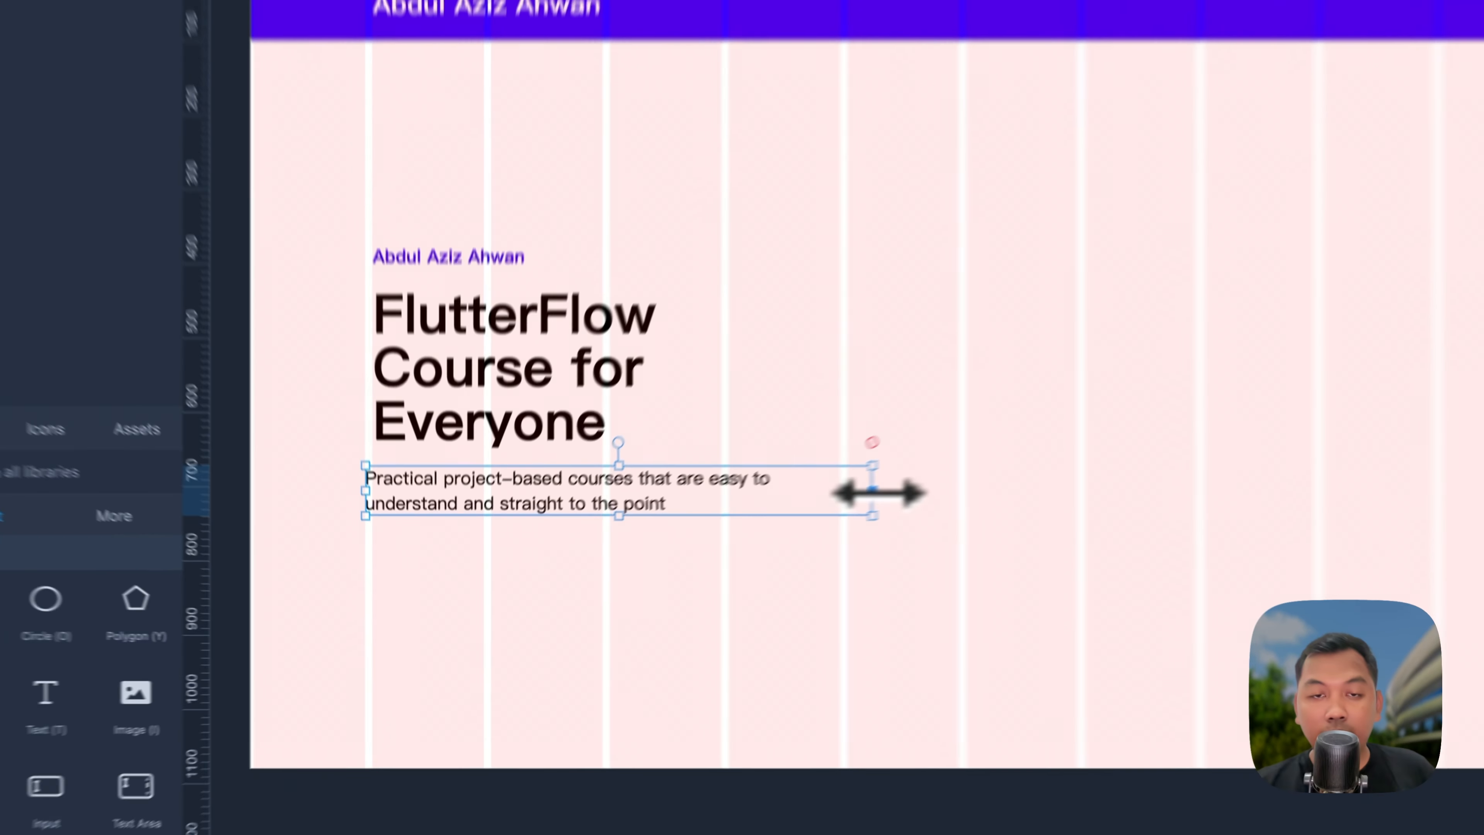
{"action": "left_click_drag", "start_coordinate": [704, 556], "coordinate": [682, 559]}
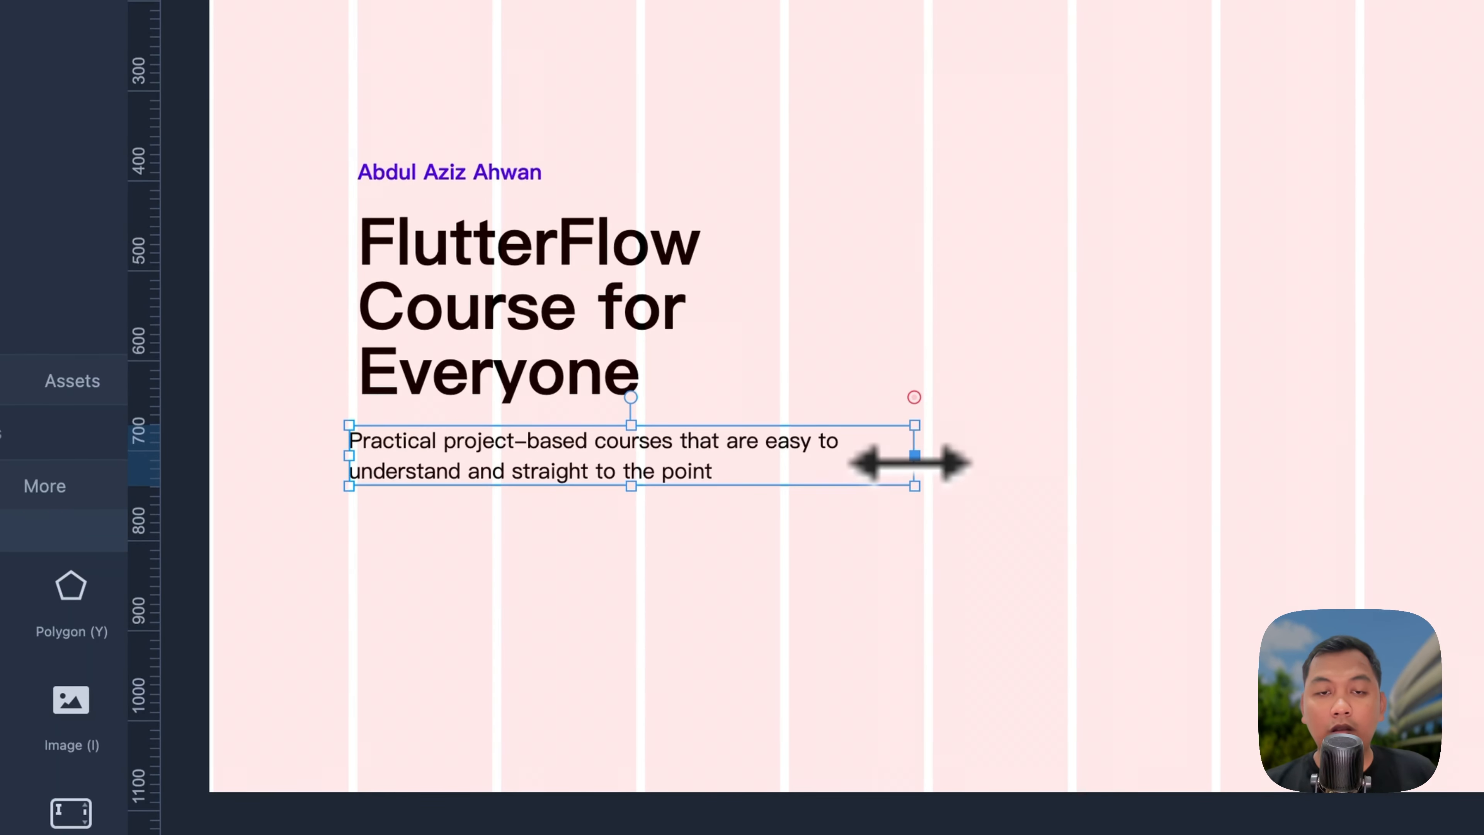
{"action": "left_click", "coordinate": [921, 590]}
{"action": "left_click_drag", "start_coordinate": [702, 464], "coordinate": [727, 457]}
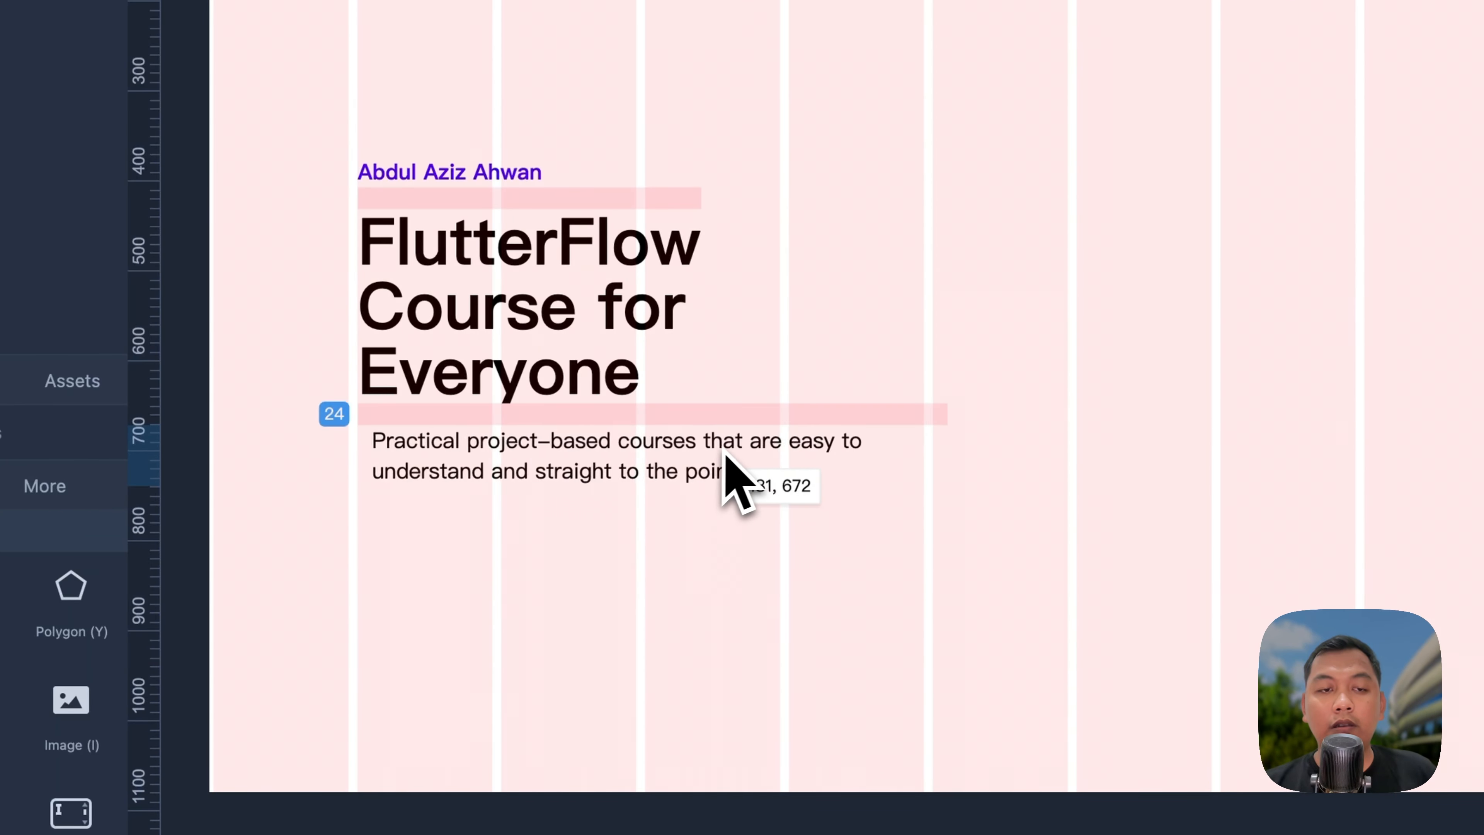
{"action": "left_click", "coordinate": [874, 403]}
{"action": "scroll", "coordinate": [944, 255], "scroll_direction": "down", "scroll_amount": 1}
{"action": "scroll", "coordinate": [944, 255], "scroll_direction": "right", "scroll_amount": 1}
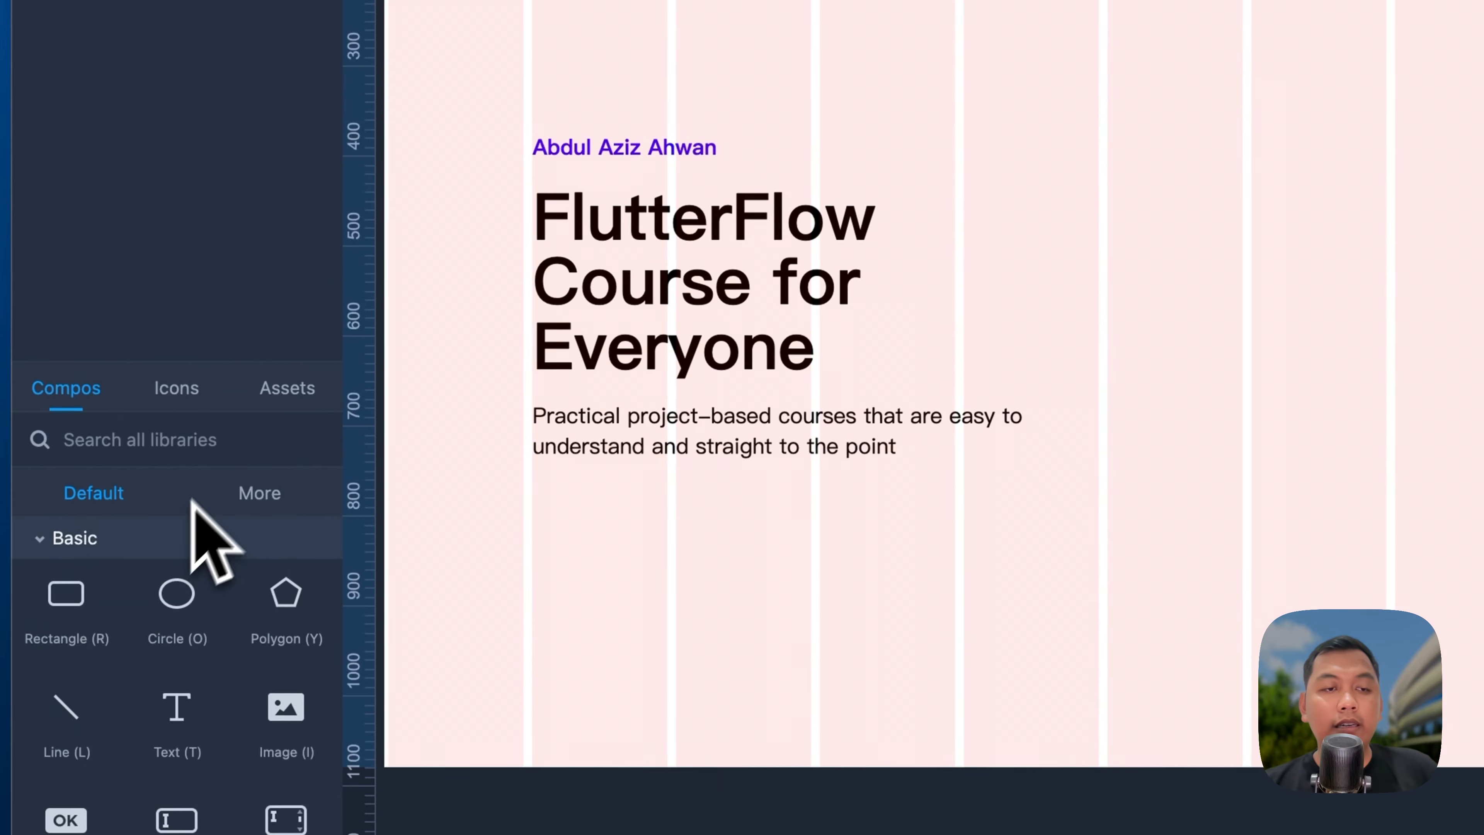
Step: Add a Video component found by searching 'video' and size it 1920×1080
{"action": "left_click", "coordinate": [200, 439]}
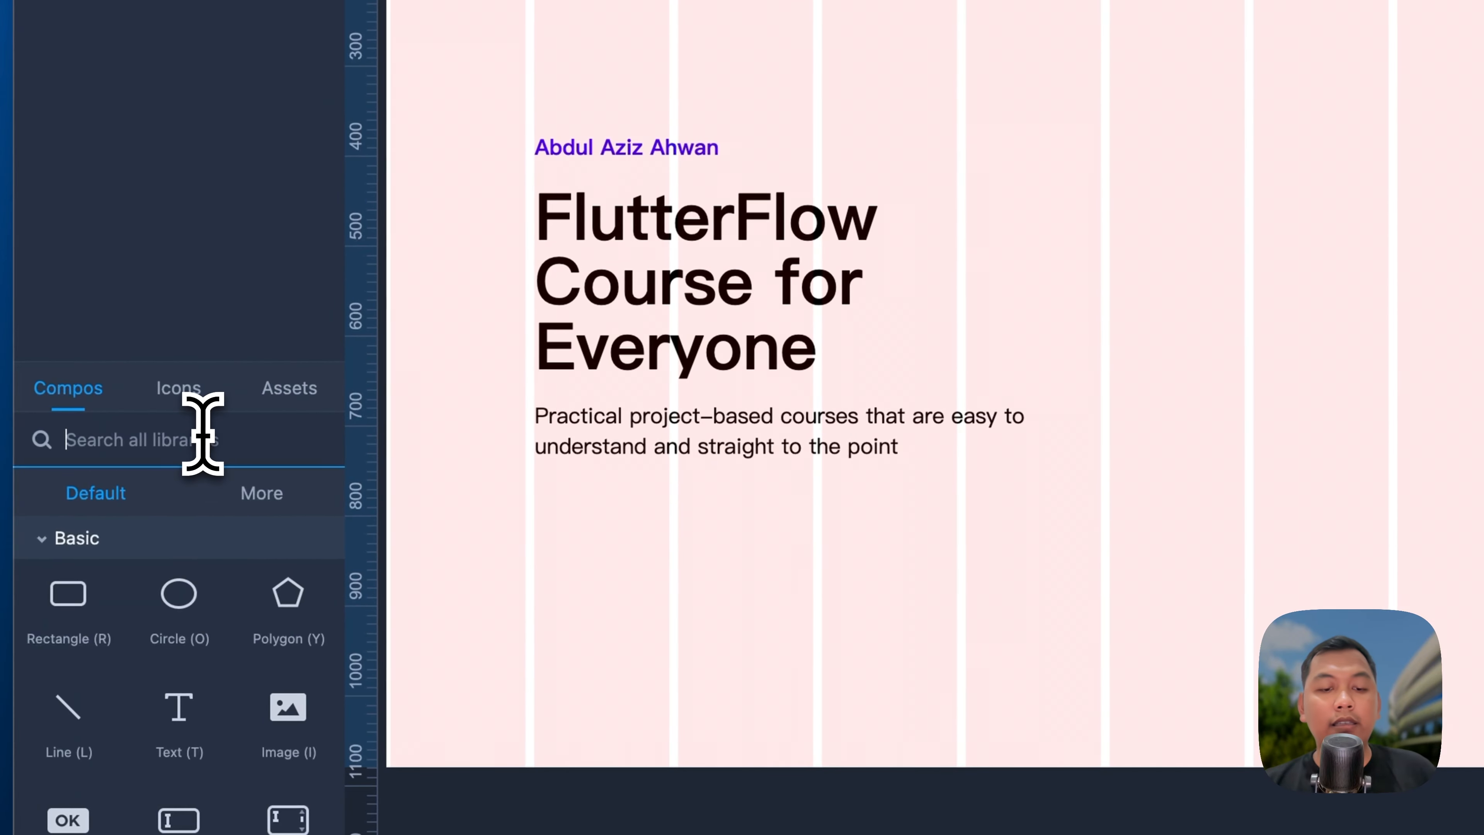
{"action": "type", "text": "video"}
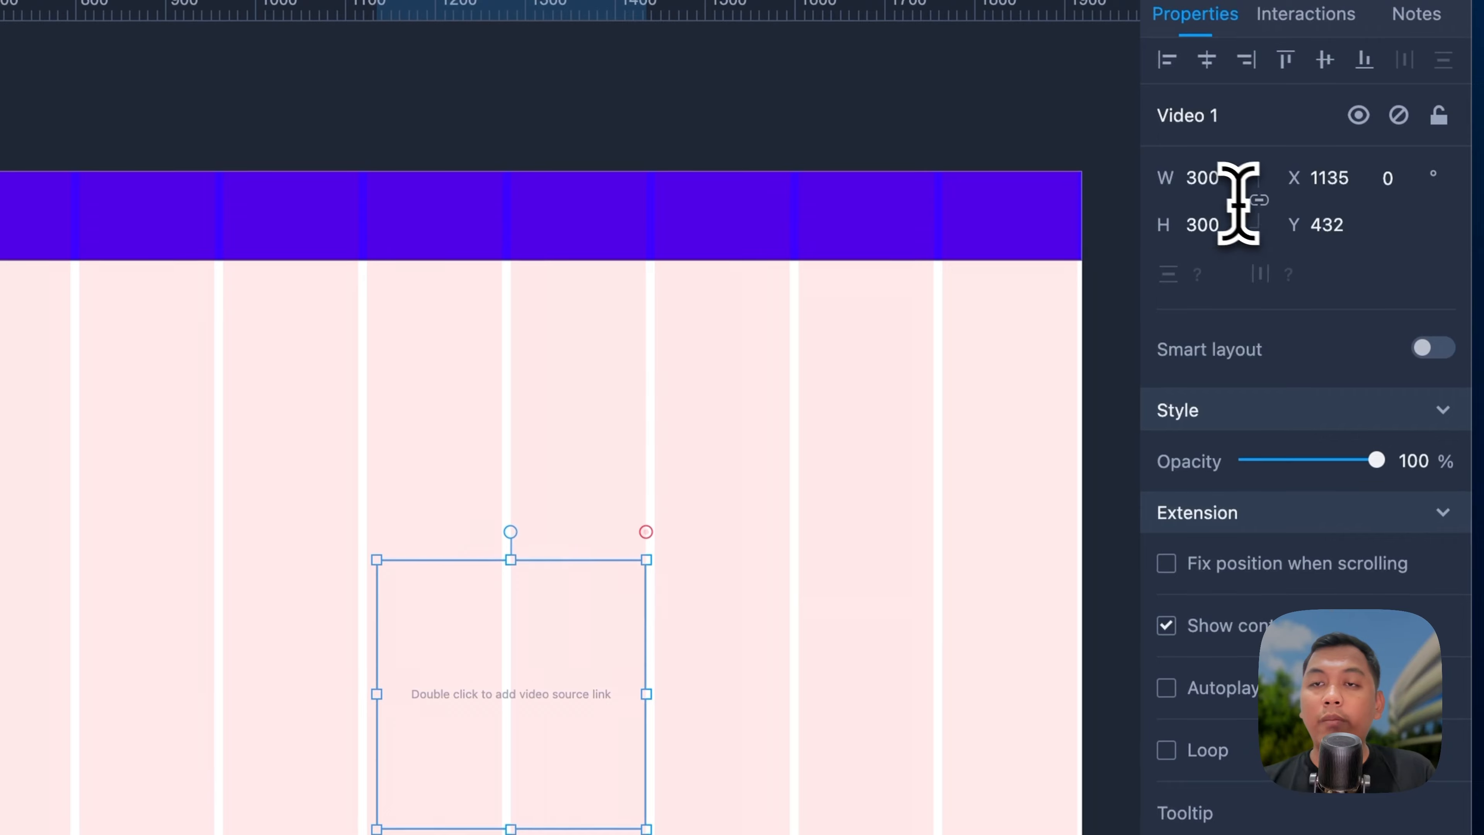
{"action": "left_click", "coordinate": [1214, 180]}
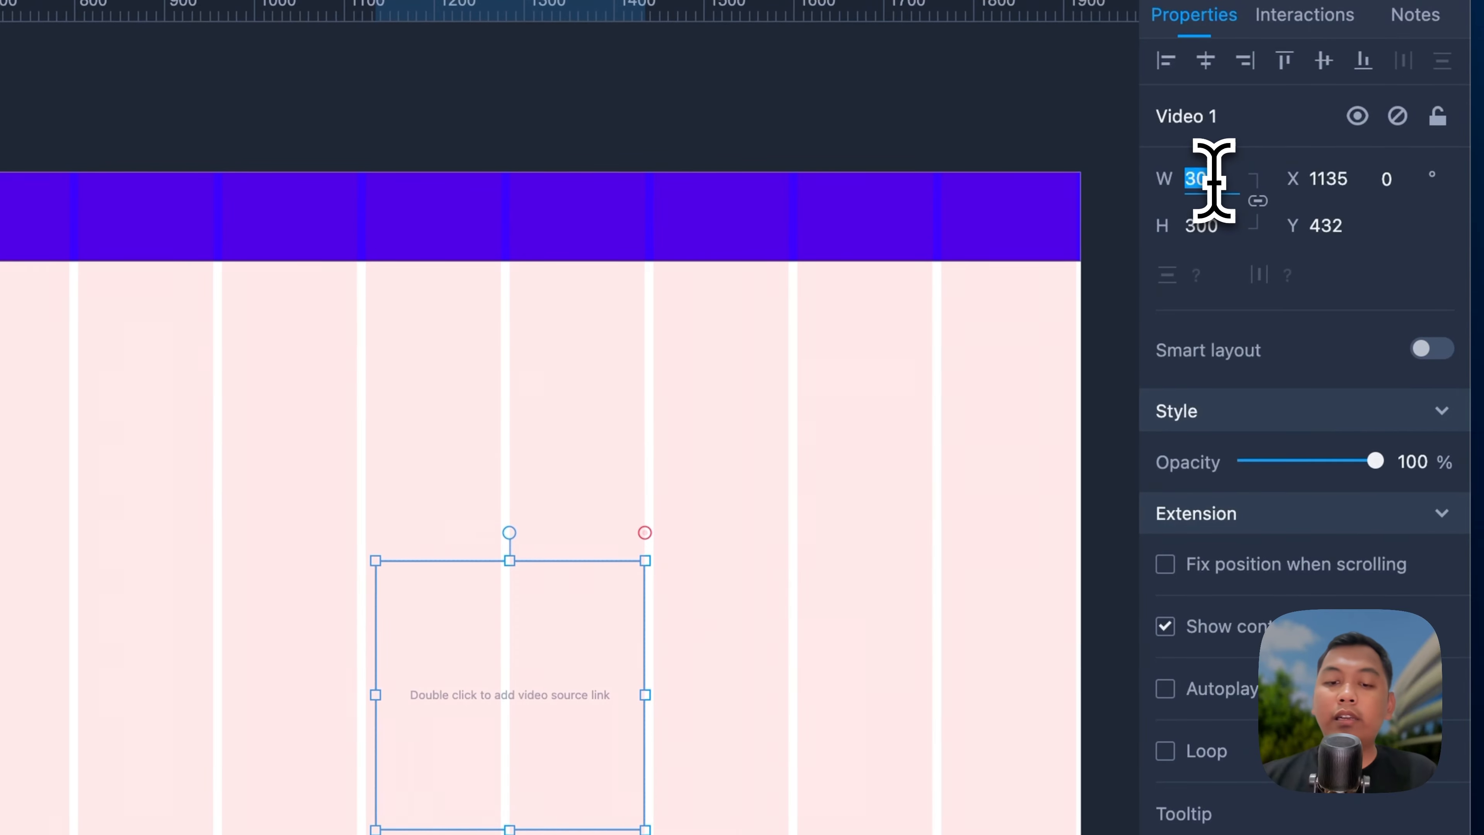
{"action": "type", "text": "1920"}
{"action": "key", "text": "Tab"}
{"action": "type", "text": "108"}
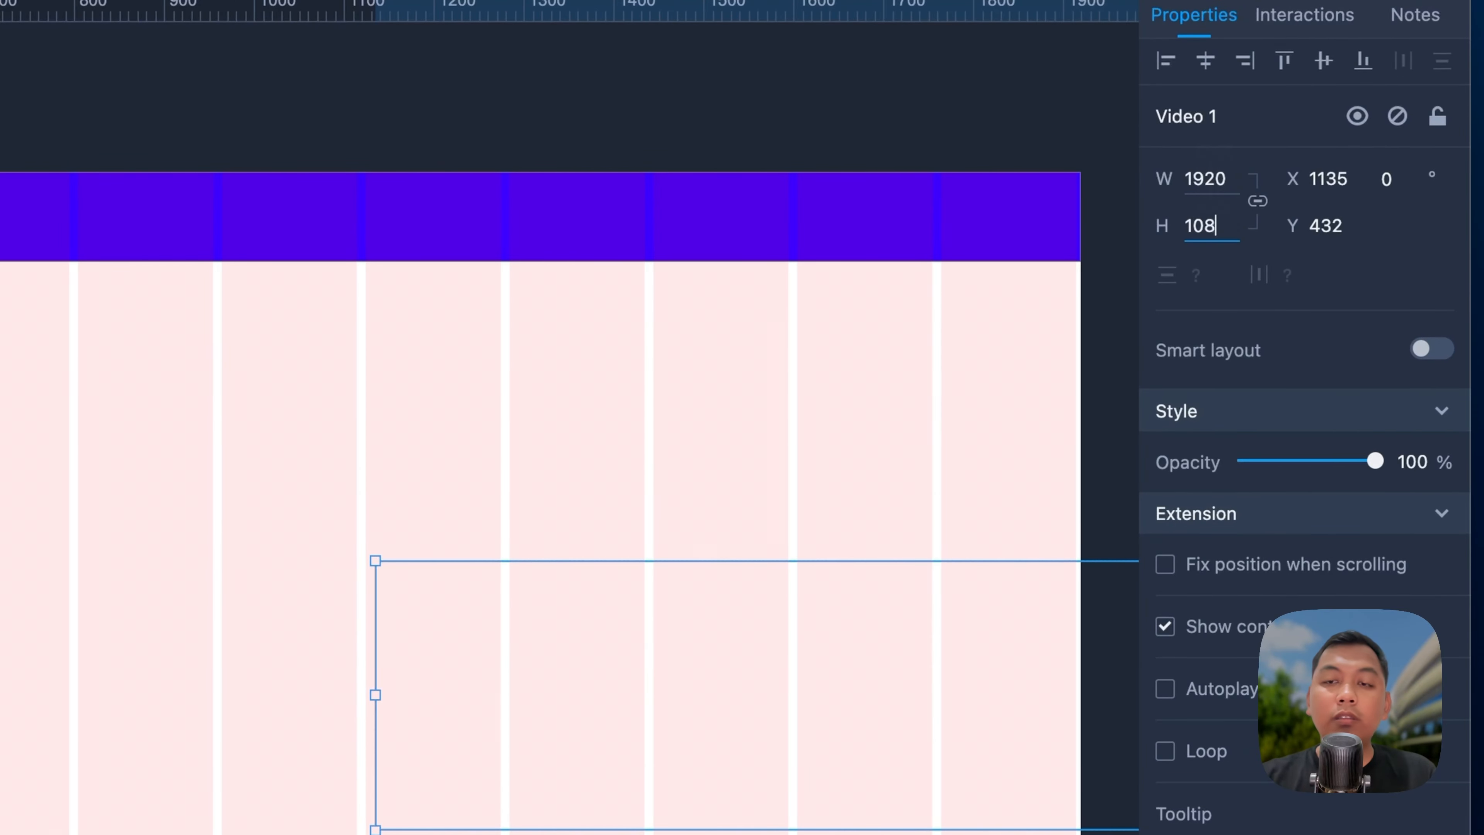
{"action": "type", "text": "0"}
{"action": "left_click_drag", "start_coordinate": [649, 774], "coordinate": [493, 695]}
{"action": "scroll", "coordinate": [546, 679], "scroll_direction": "down", "scroll_amount": 5}
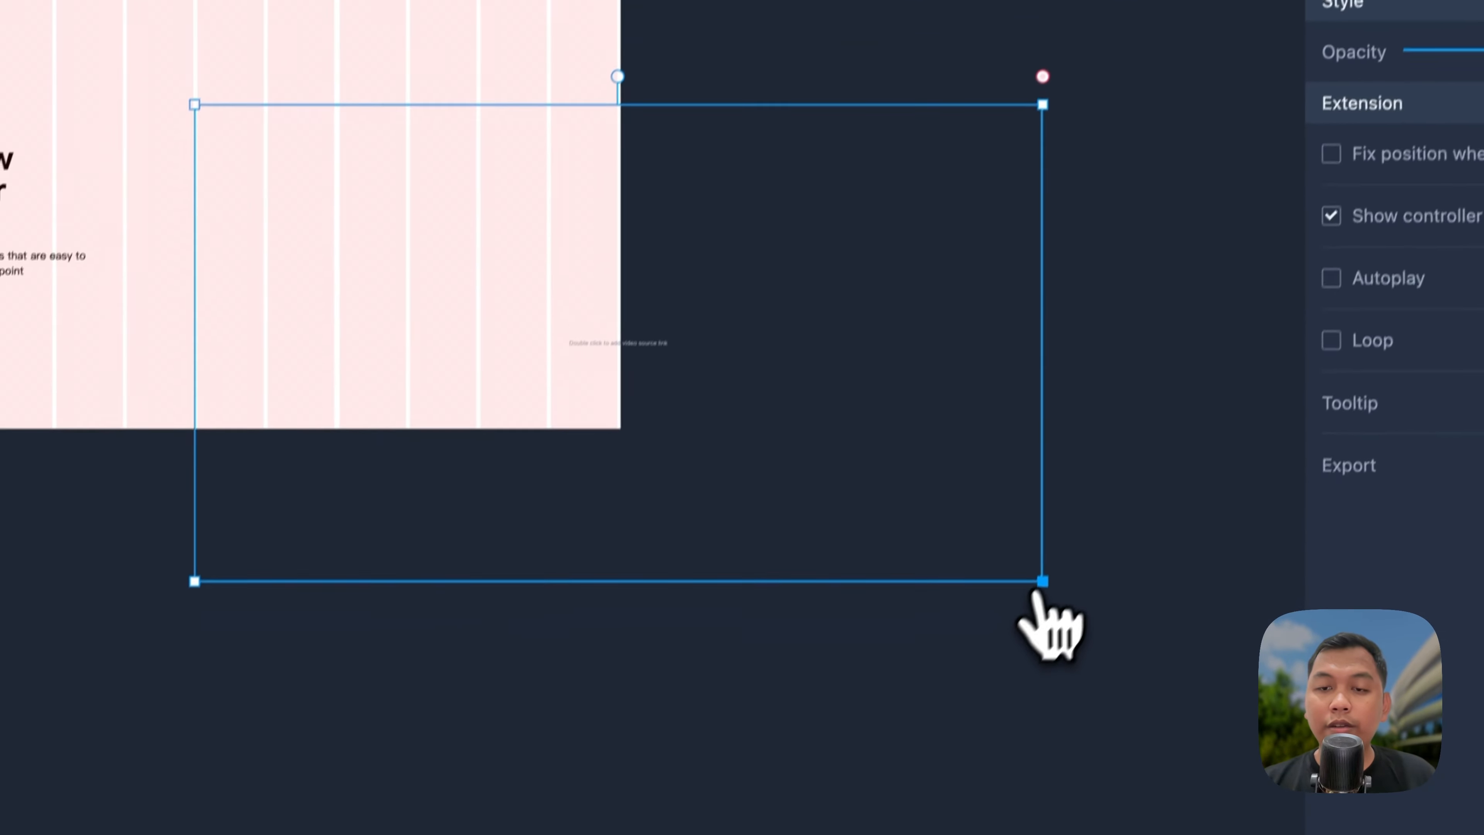
Step: Shrink the video box to about 642×361 and place it right of the headline
{"action": "left_click_drag", "start_coordinate": [1066, 633], "coordinate": [877, 438]}
{"action": "left_click_drag", "start_coordinate": [699, 191], "coordinate": [551, 196]}
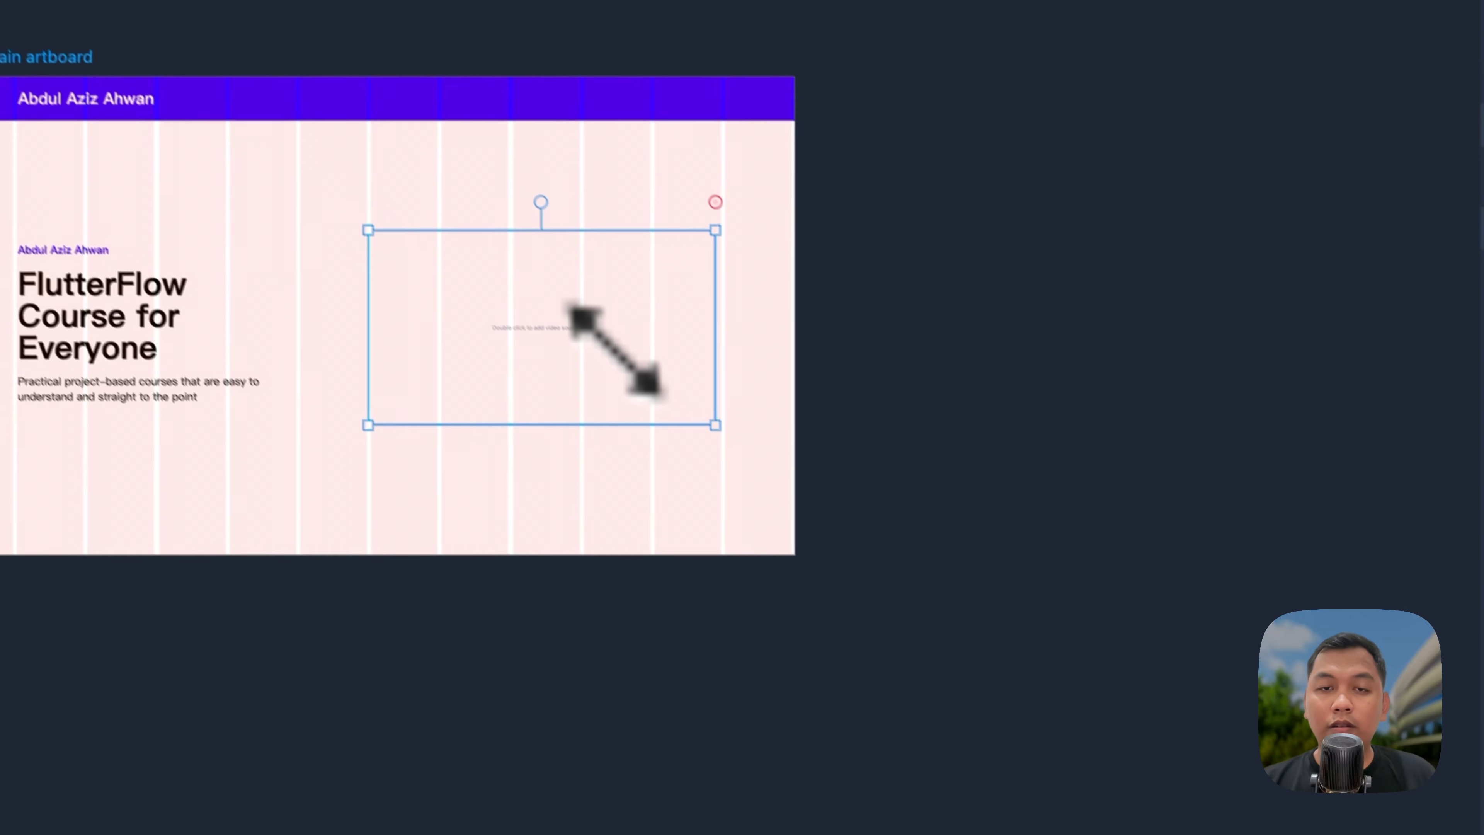
{"action": "left_click_drag", "start_coordinate": [557, 274], "coordinate": [521, 266]}
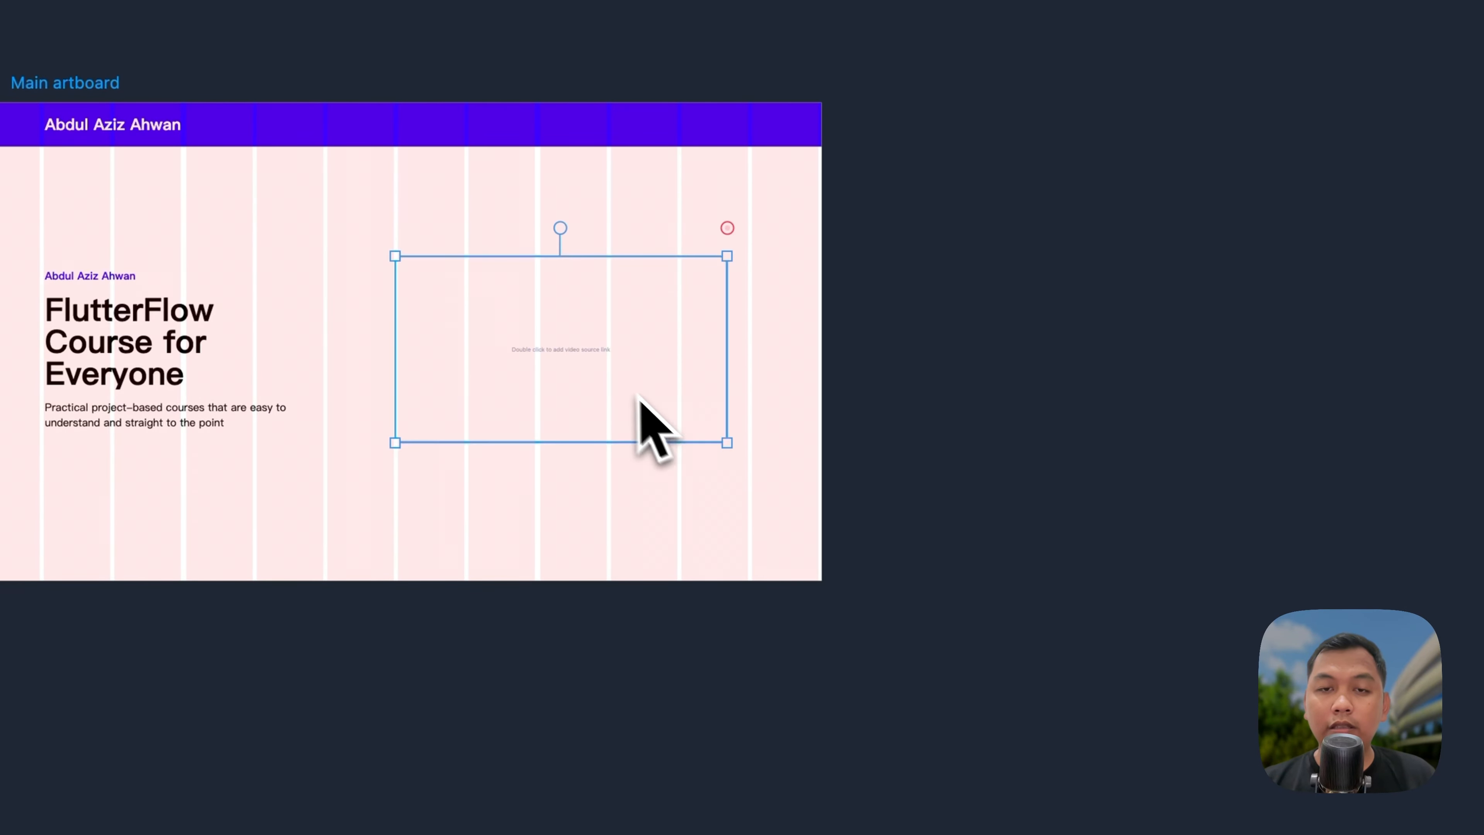
{"action": "left_click_drag", "start_coordinate": [638, 398], "coordinate": [651, 383]}
{"action": "scroll", "coordinate": [650, 383], "scroll_direction": "up", "scroll_amount": 5}
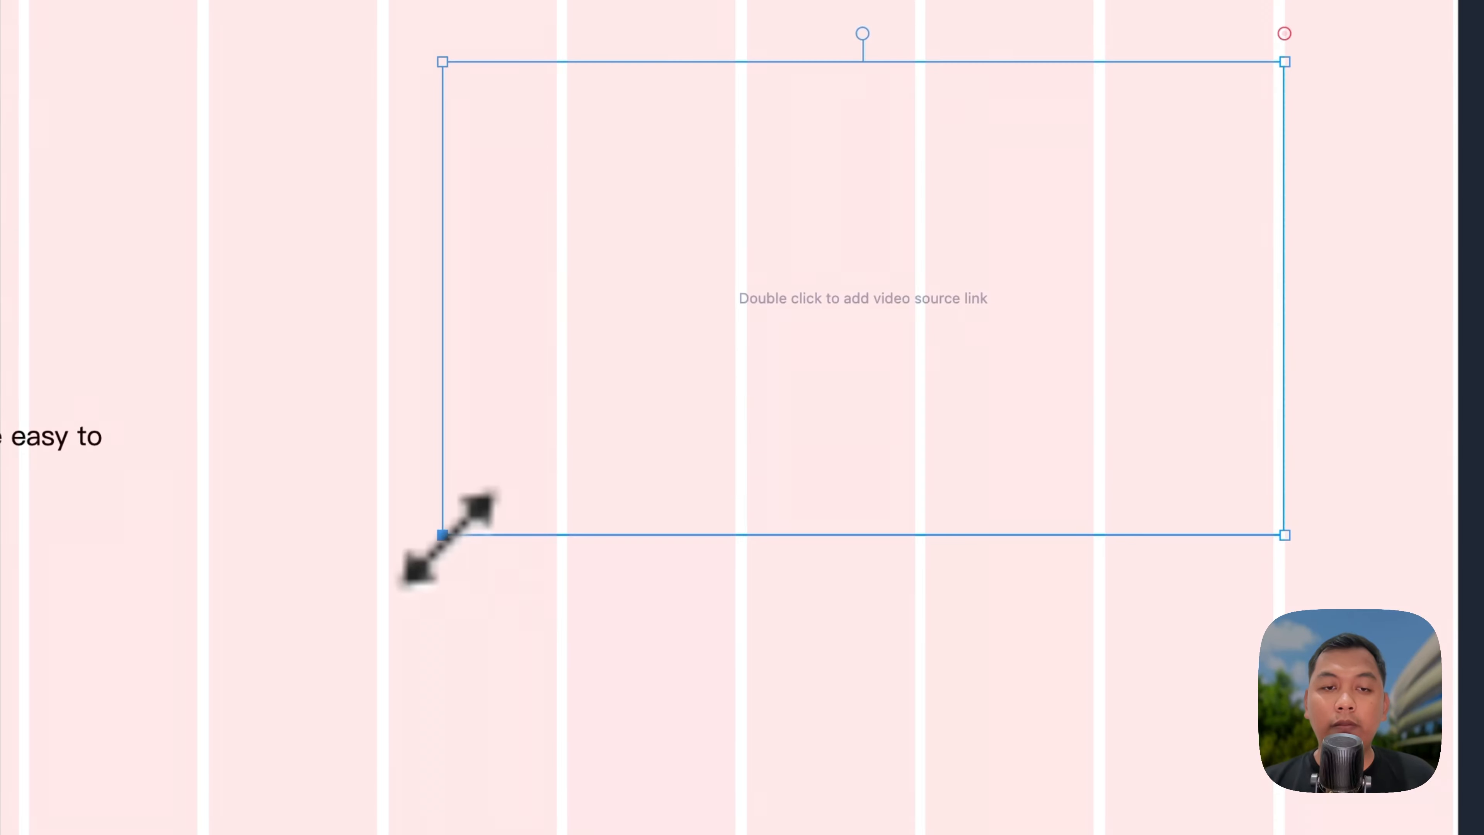
{"action": "left_click_drag", "start_coordinate": [448, 537], "coordinate": [589, 473]}
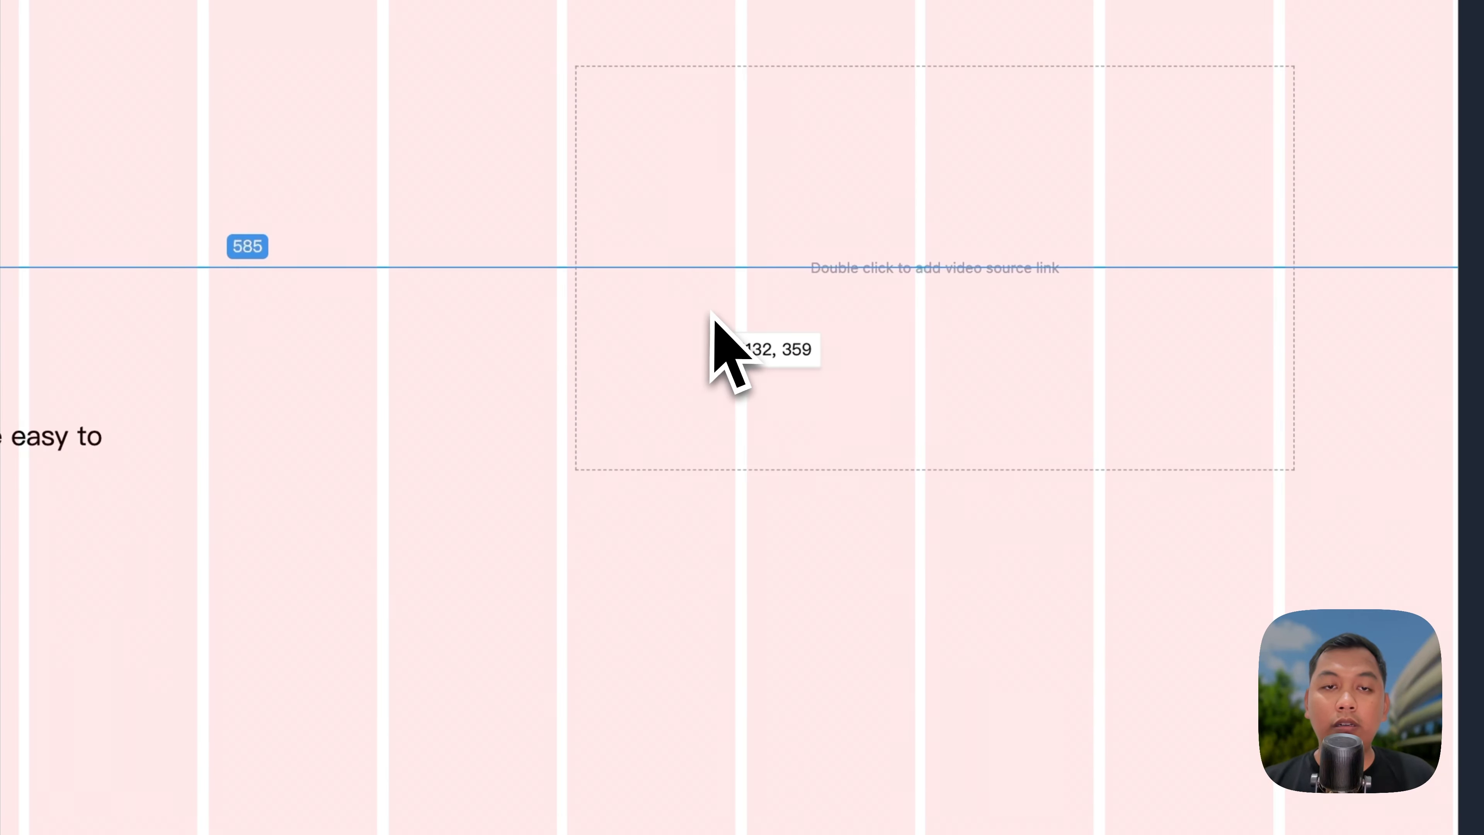
{"action": "left_click_drag", "start_coordinate": [700, 315], "coordinate": [702, 315]}
{"action": "left_click_drag", "start_coordinate": [1284, 470], "coordinate": [1282, 469]}
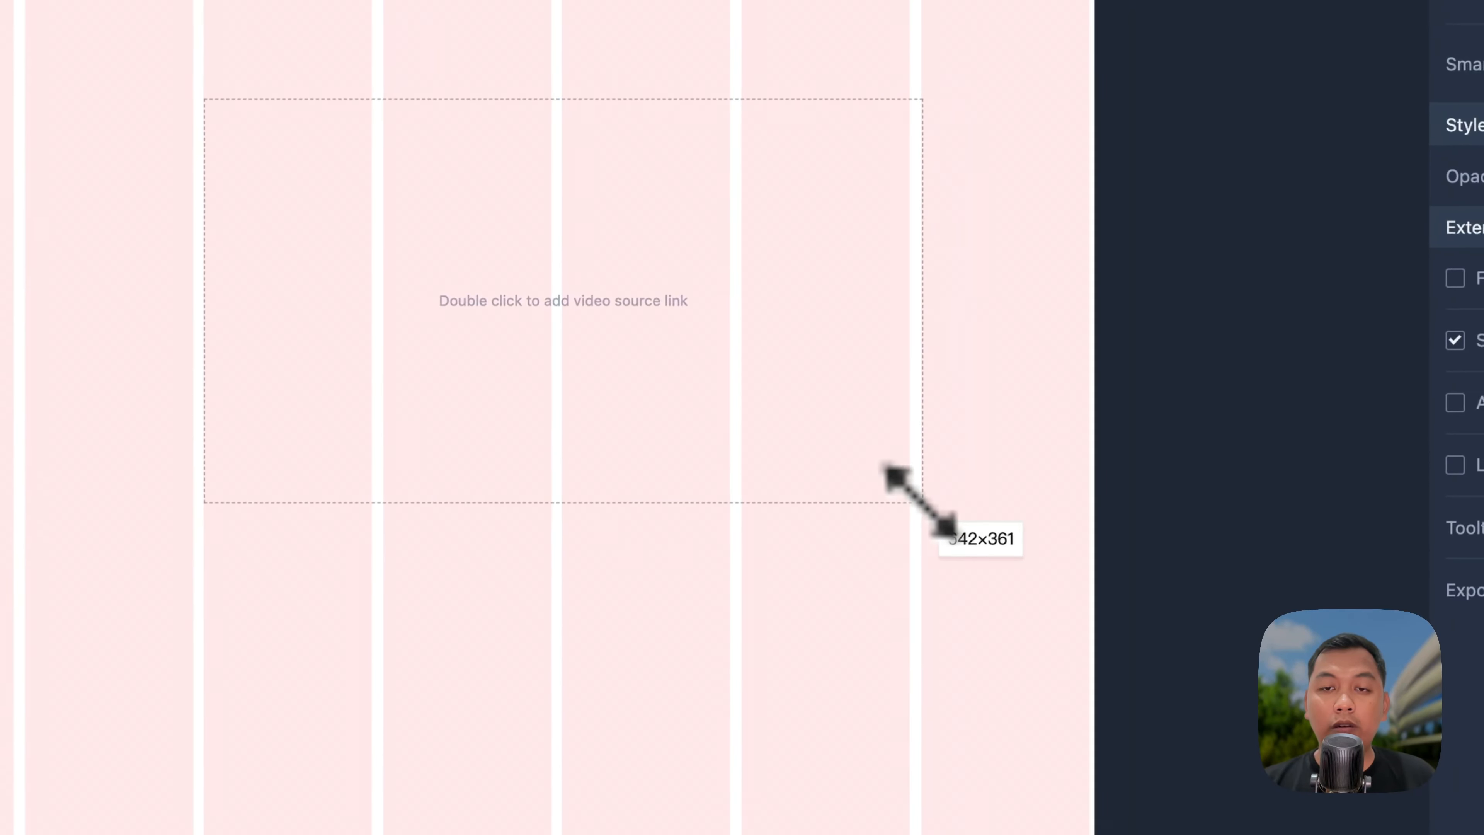
{"action": "left_click_drag", "start_coordinate": [908, 495], "coordinate": [909, 496]}
{"action": "left_click", "coordinate": [825, 583]}
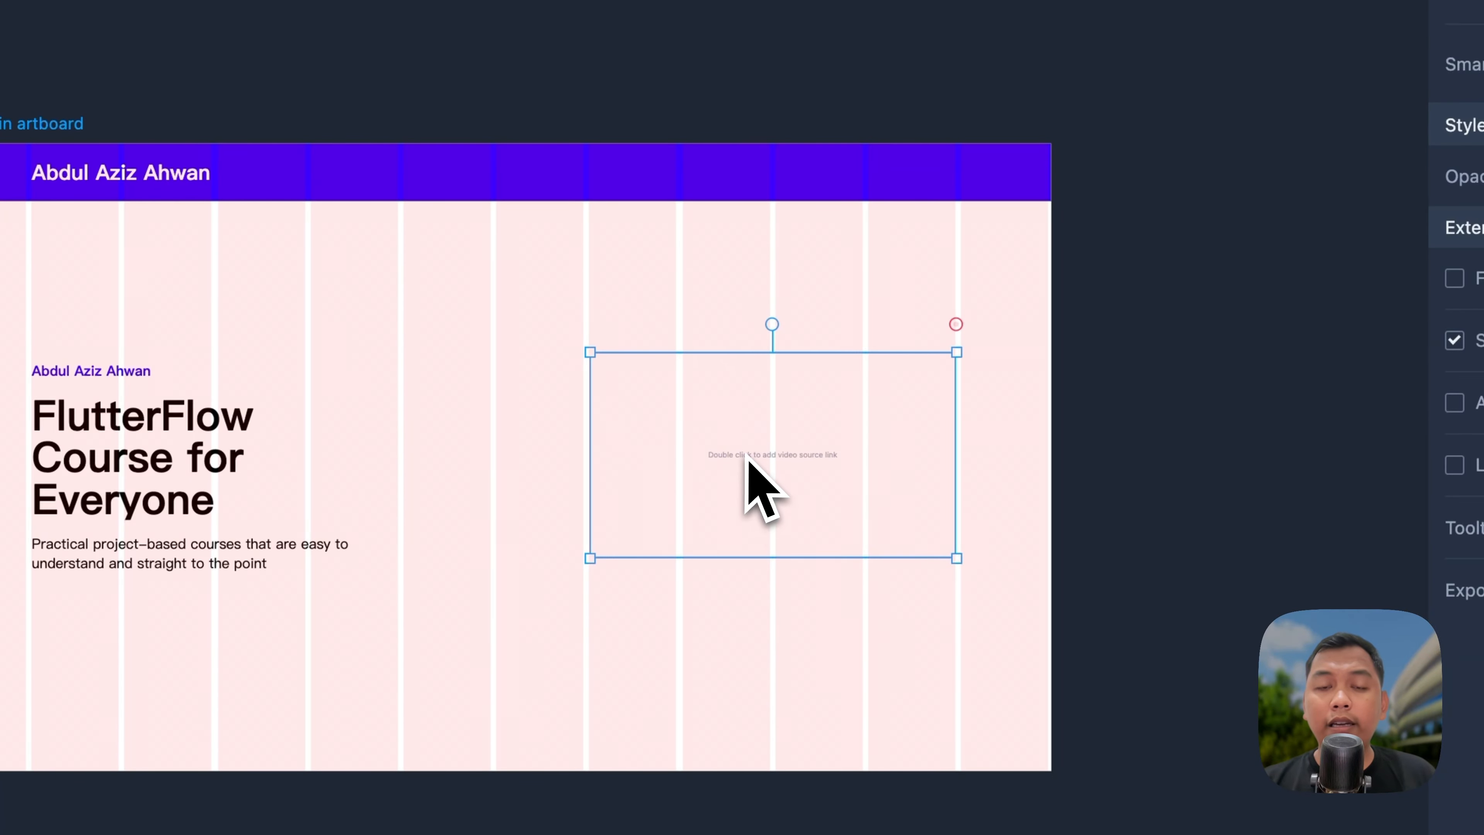
Step: Copy the share link of the Flutter E-Learning video from the YouTube channel page
{"action": "left_click", "coordinate": [815, 109]}
{"action": "scroll", "coordinate": [948, 266], "scroll_direction": "up", "scroll_amount": 3}
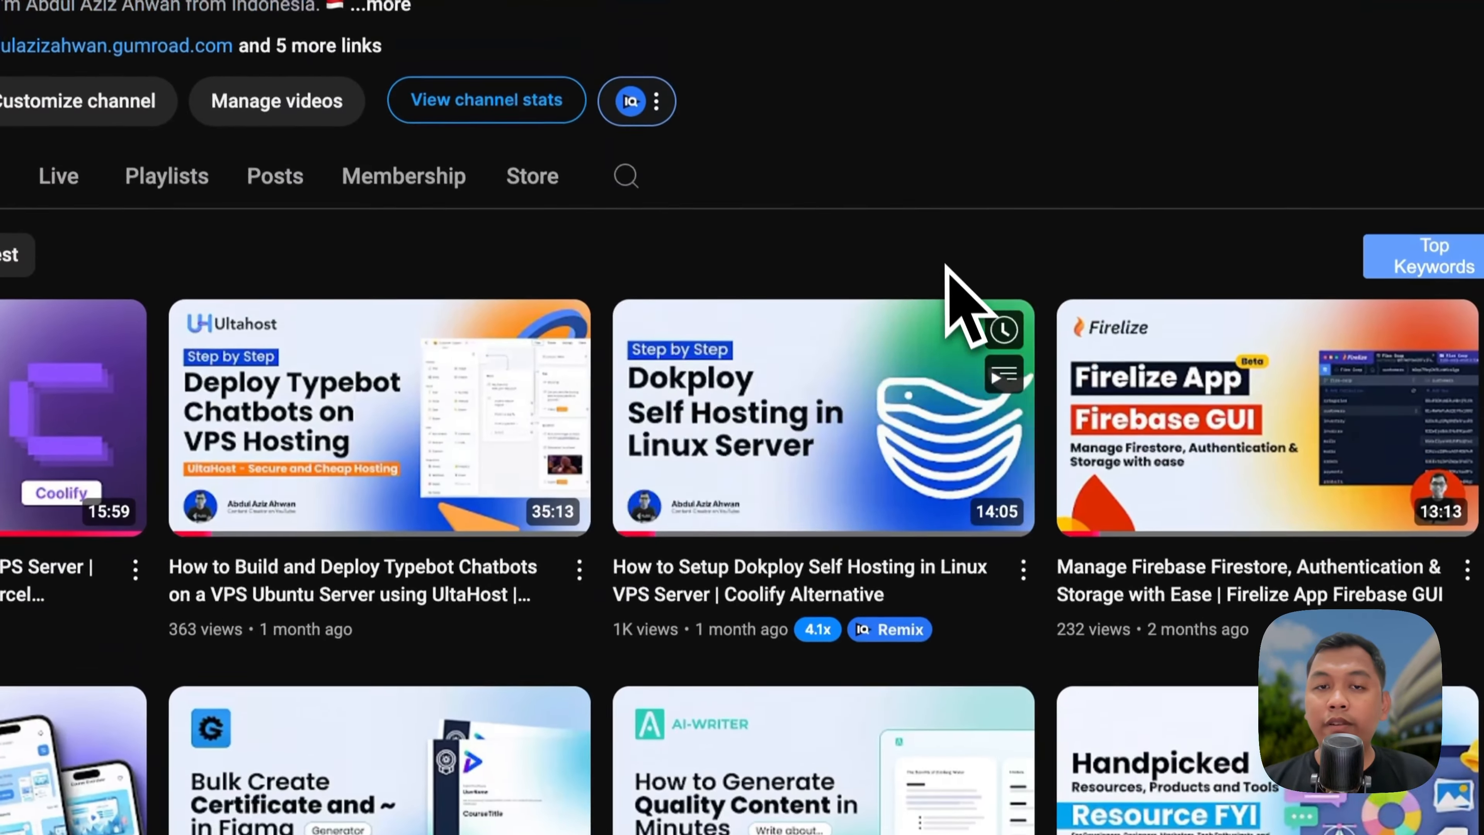
{"action": "scroll", "coordinate": [944, 253], "scroll_direction": "down", "scroll_amount": 3}
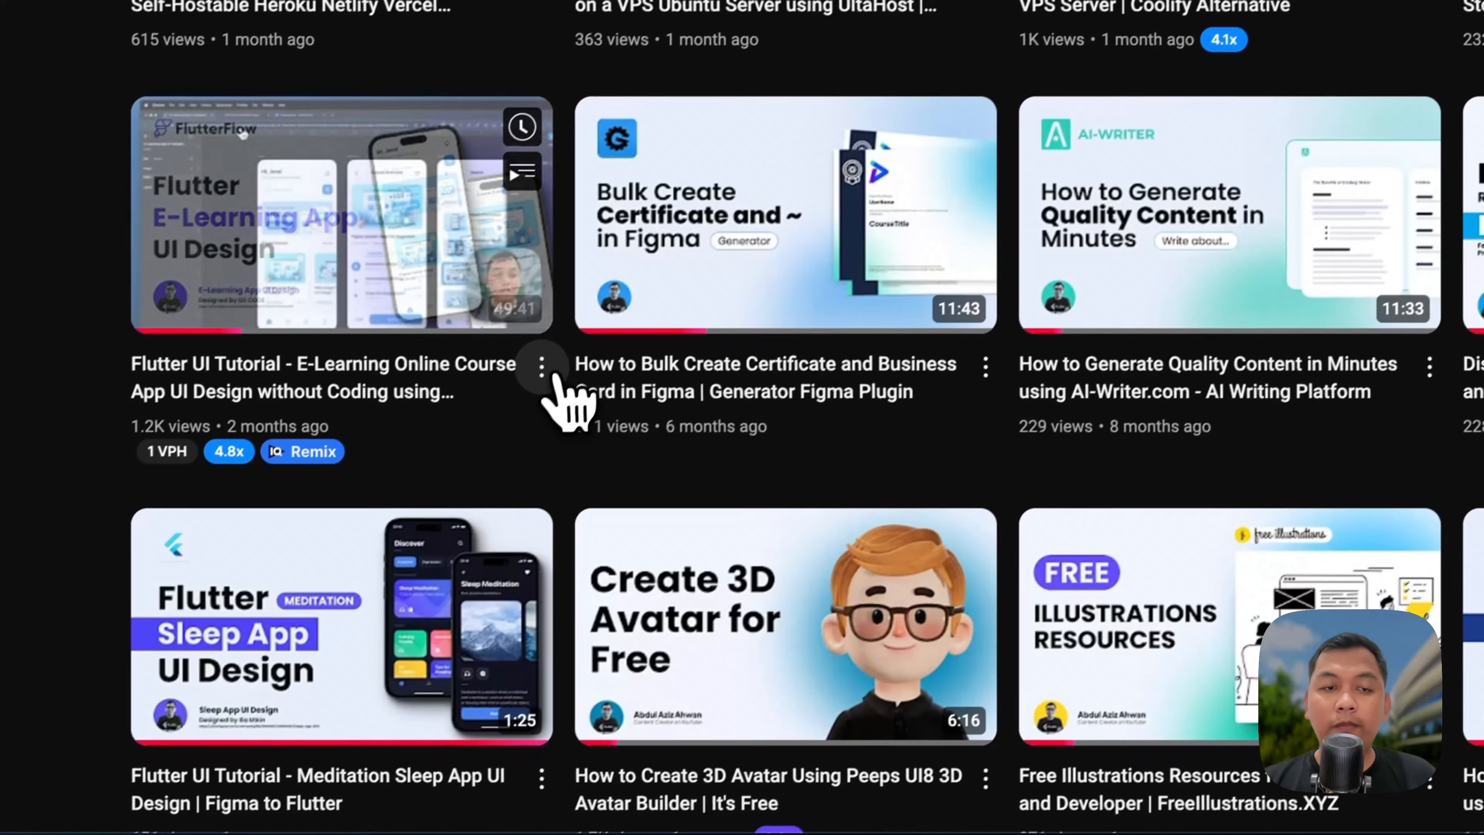
{"action": "left_click", "coordinate": [134, 697]}
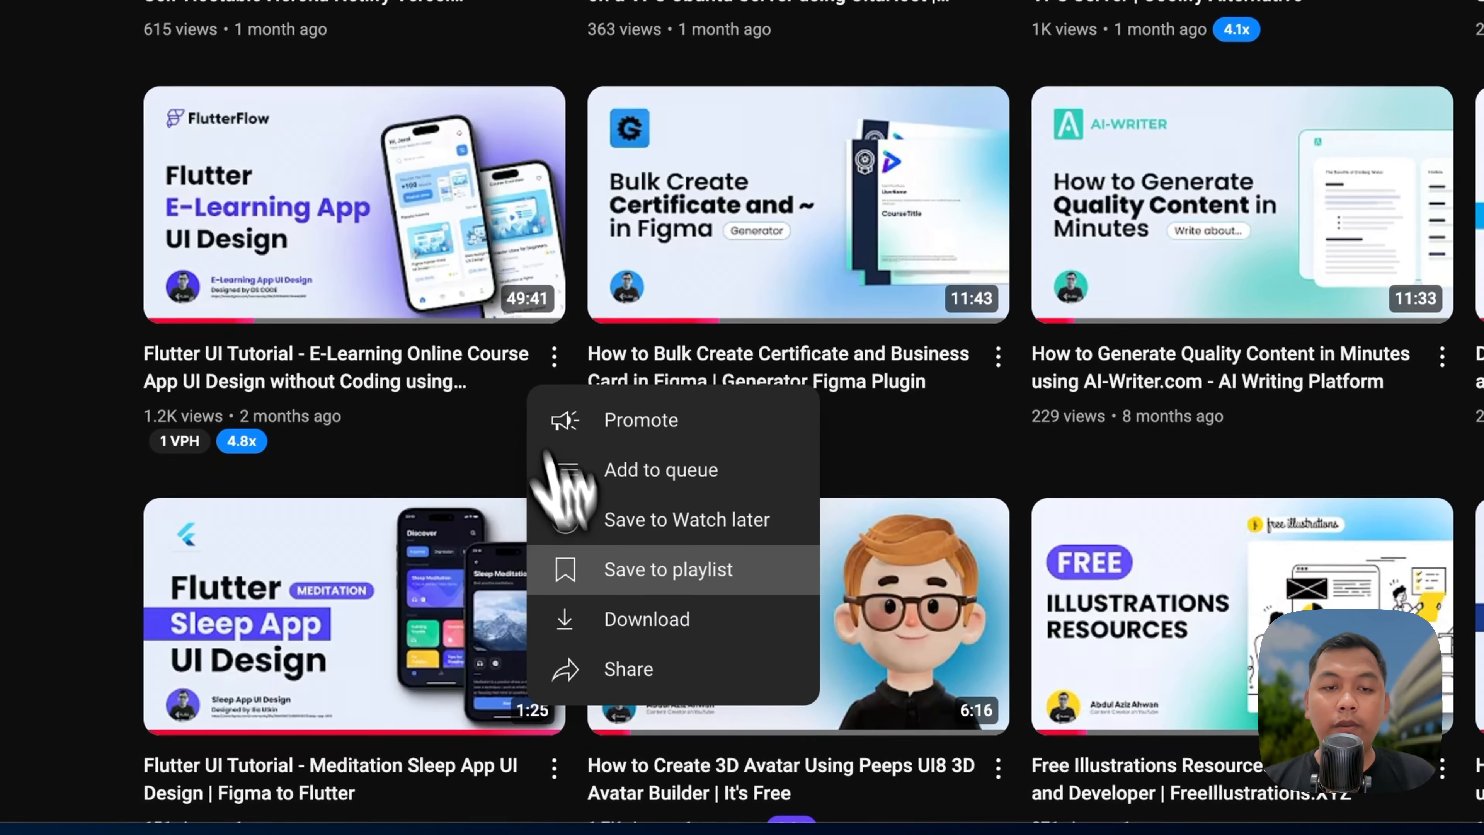
{"action": "left_click", "coordinate": [637, 666]}
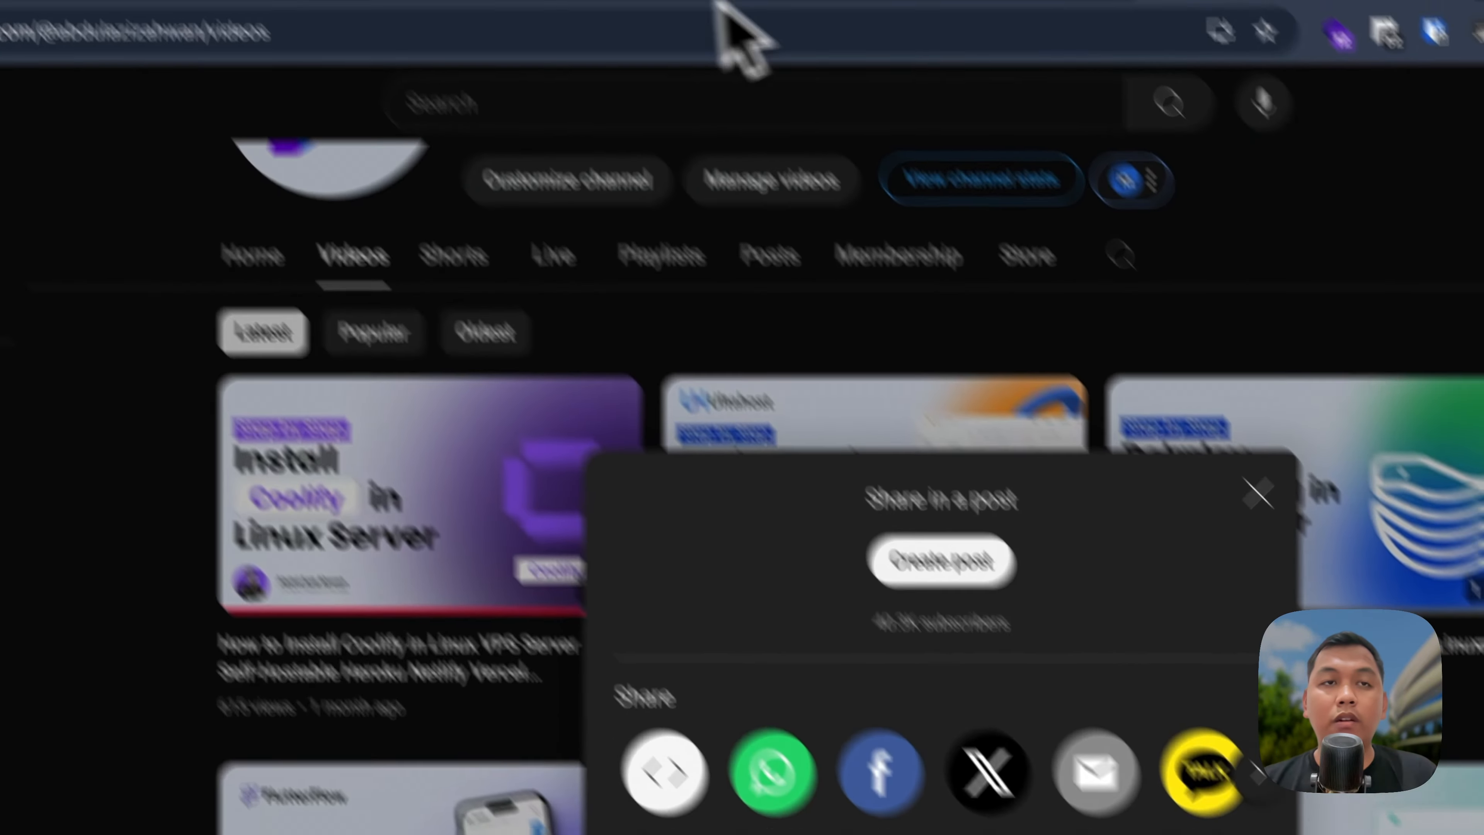
{"action": "left_click", "coordinate": [212, 97]}
{"action": "left_click", "coordinate": [480, 100]}
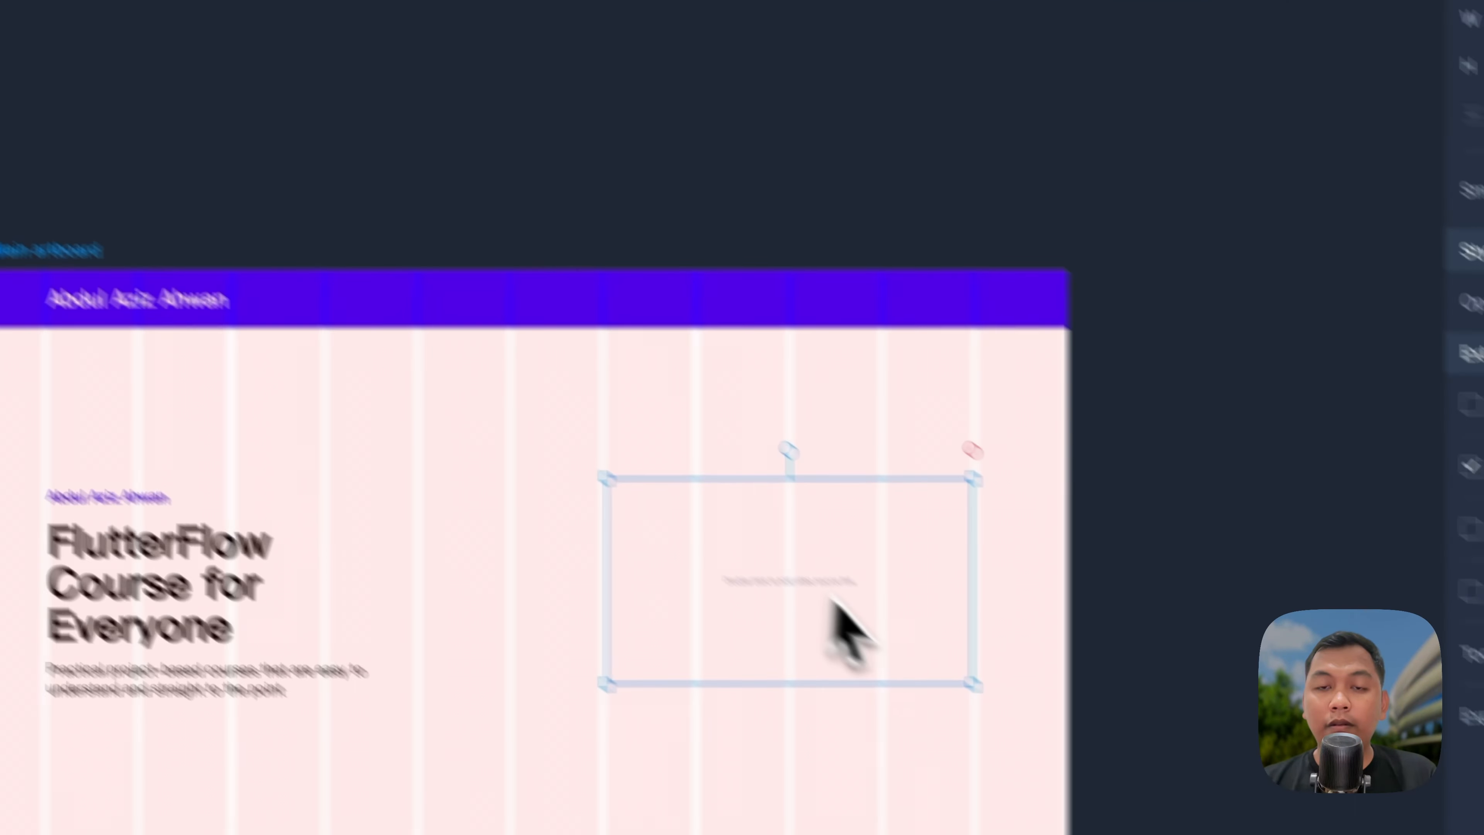
Step: Paste the YouTube link as the video's source and align the video beside the heading
{"action": "double_click", "coordinate": [712, 537]}
{"action": "key", "text": "super+v"}
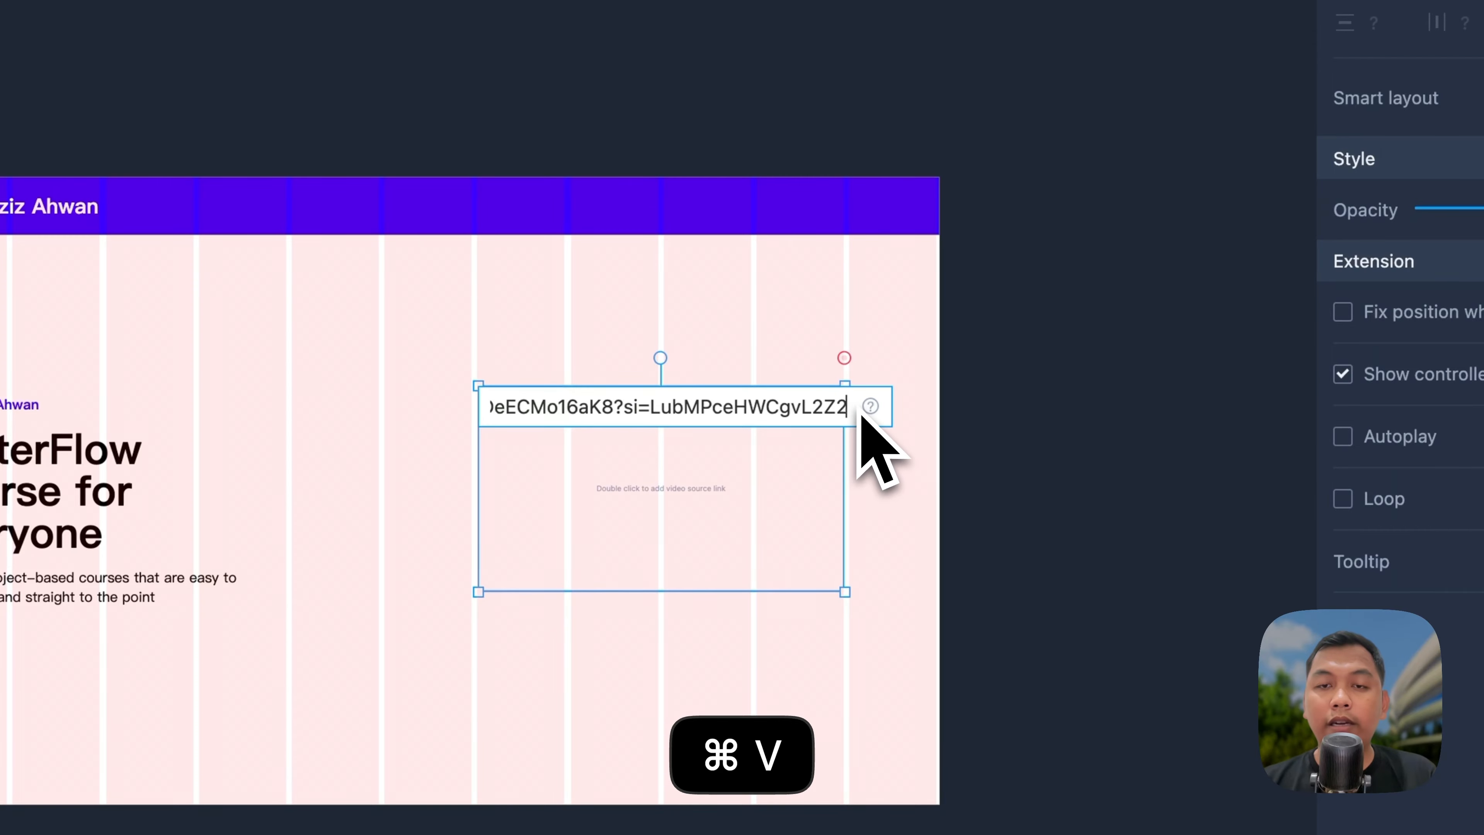
{"action": "key", "text": "Return"}
{"action": "left_click", "coordinate": [1055, 404]}
{"action": "left_click_drag", "start_coordinate": [783, 467], "coordinate": [725, 489]}
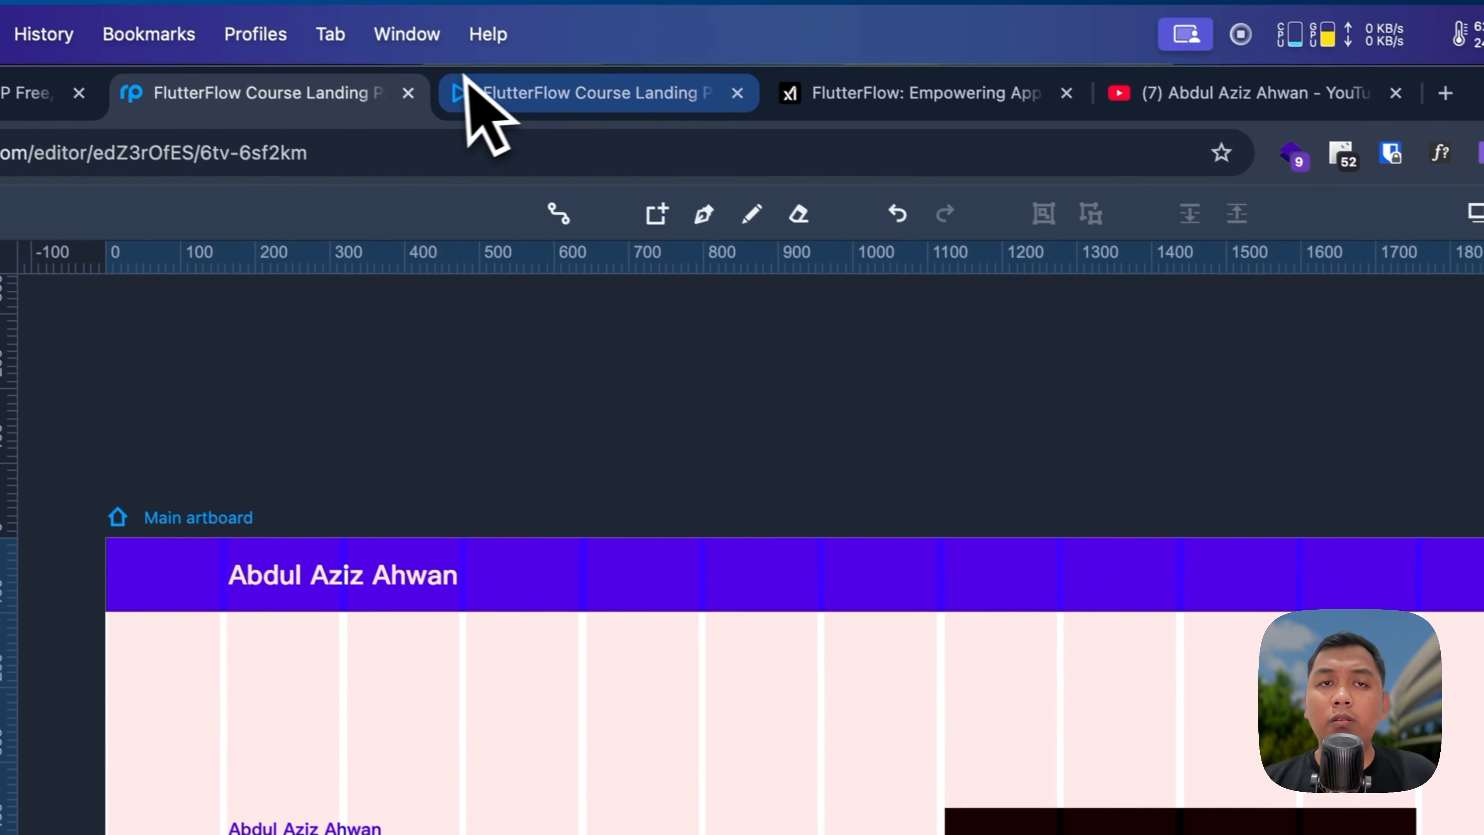
Step: Reload the preview to confirm the embedded video, then return to the editor
{"action": "left_click", "coordinate": [403, 21]}
{"action": "key", "text": "super+r"}
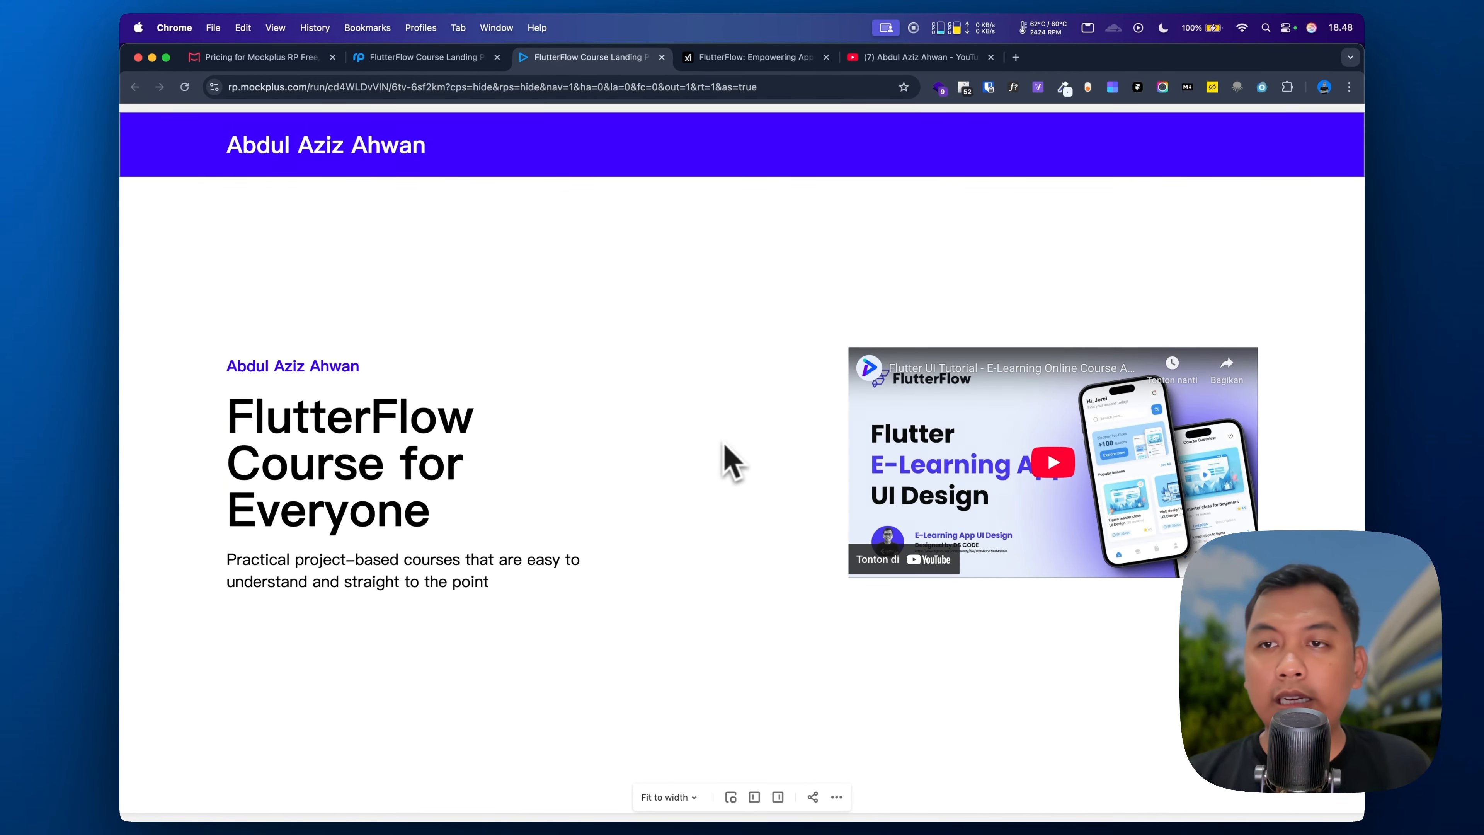
{"action": "left_click", "coordinate": [426, 57]}
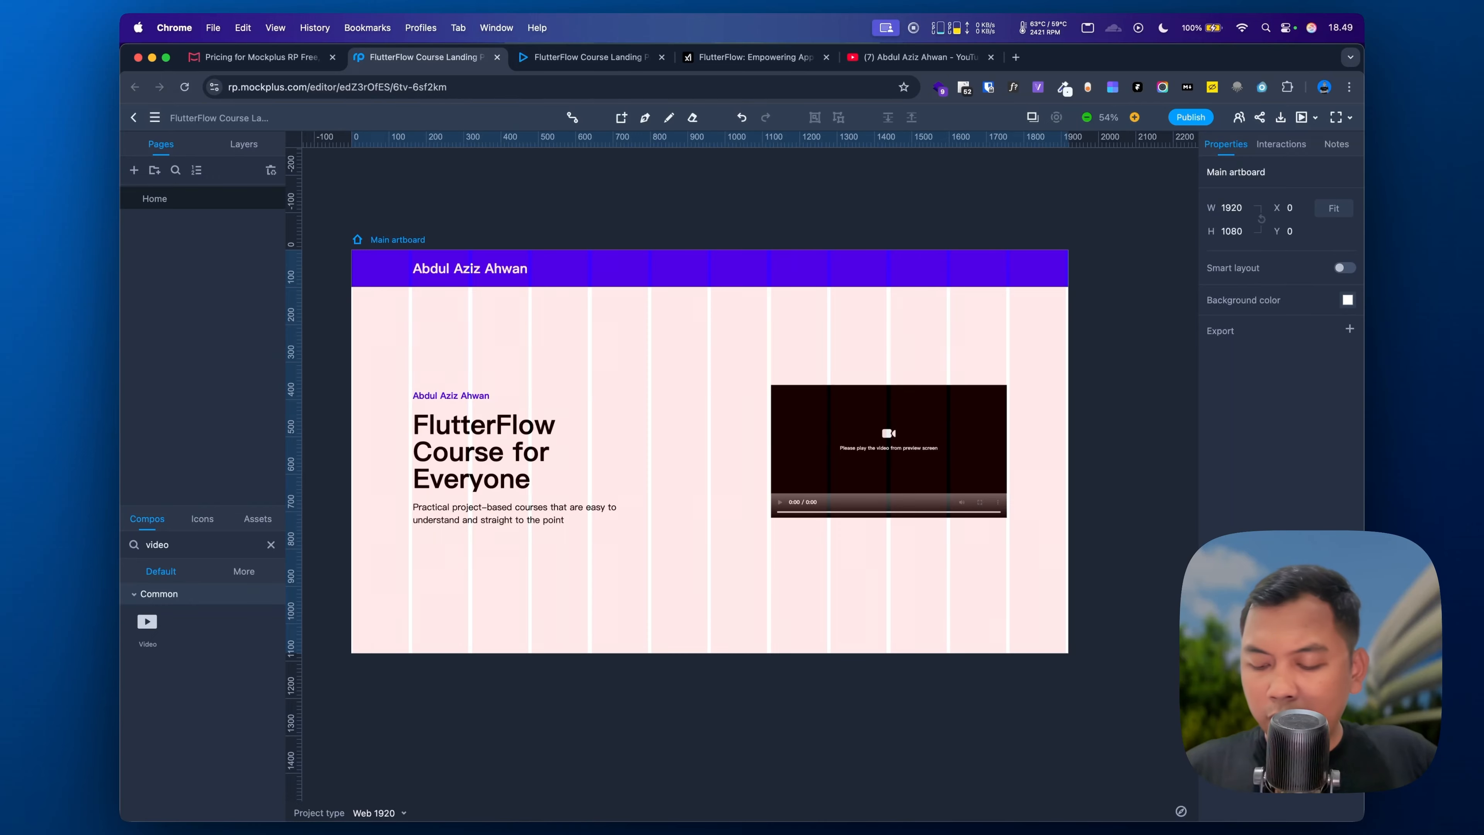
Step: Hide the layout grid and make the artboard much taller
{"action": "scroll", "coordinate": [637, 433], "scroll_direction": "down", "scroll_amount": 1}
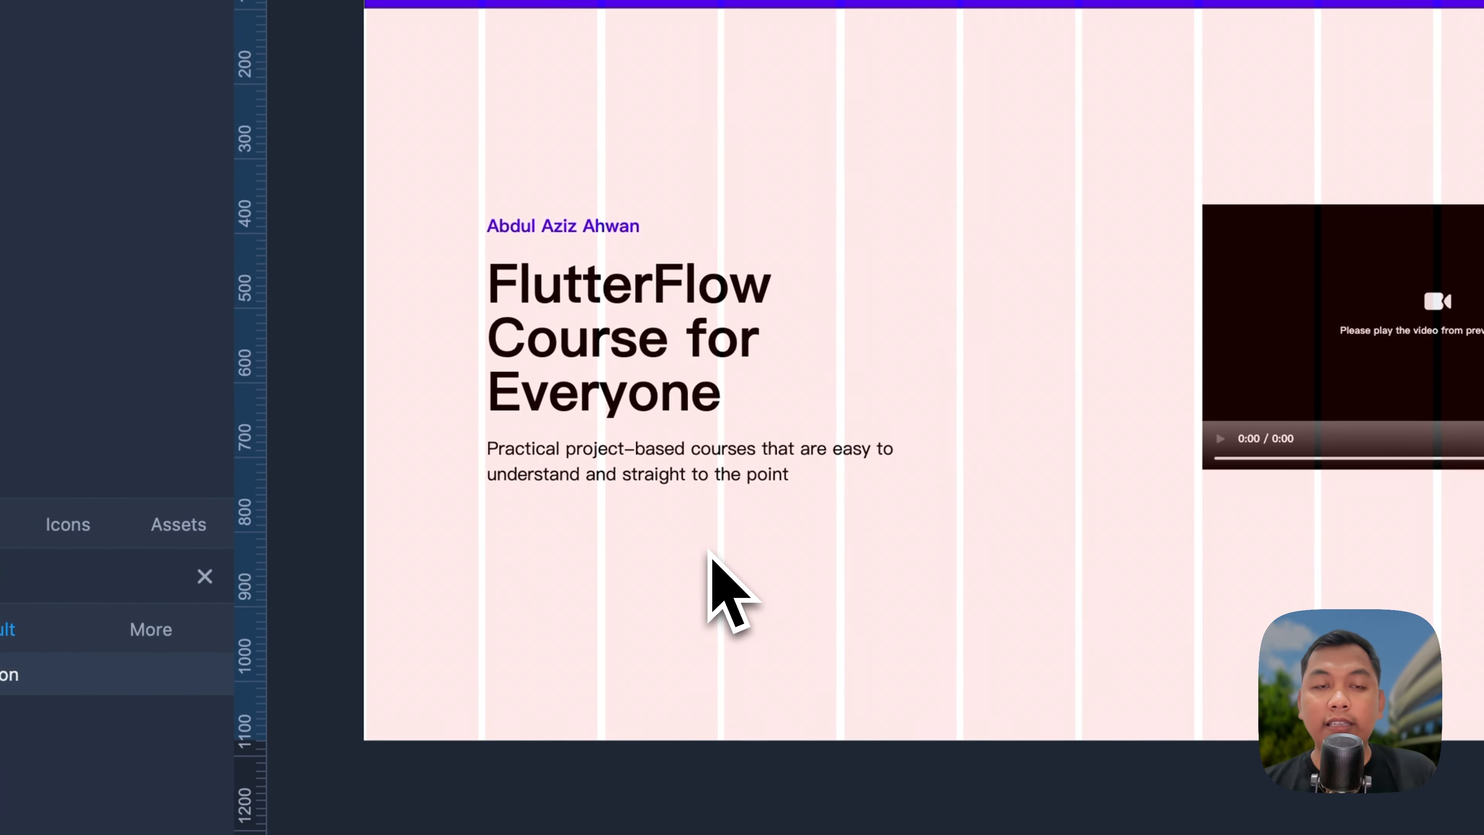
{"action": "key", "text": "alt+l"}
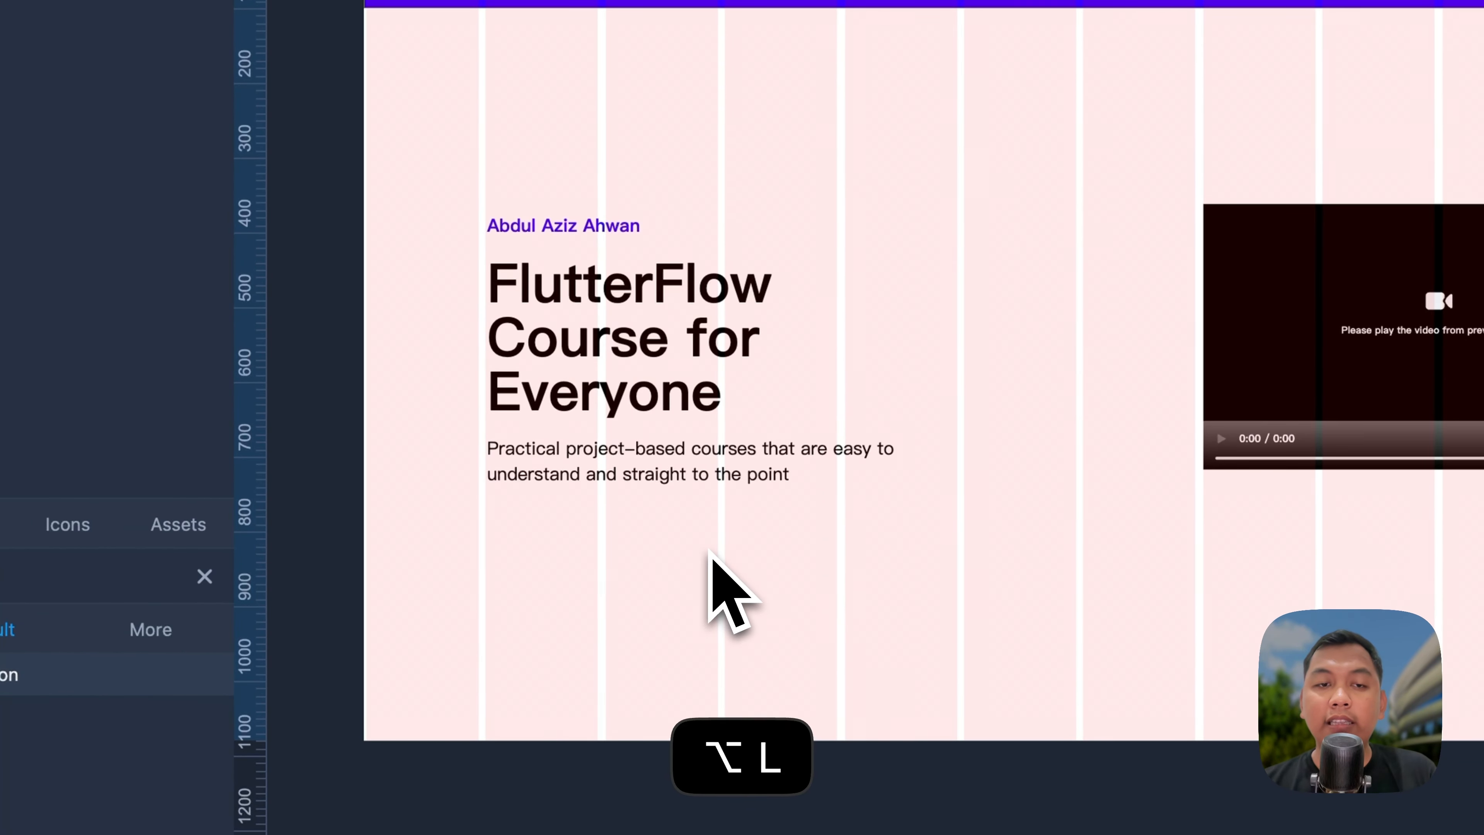
{"action": "key", "text": "alt+l"}
{"action": "scroll", "coordinate": [761, 585], "scroll_direction": "down", "scroll_amount": 2}
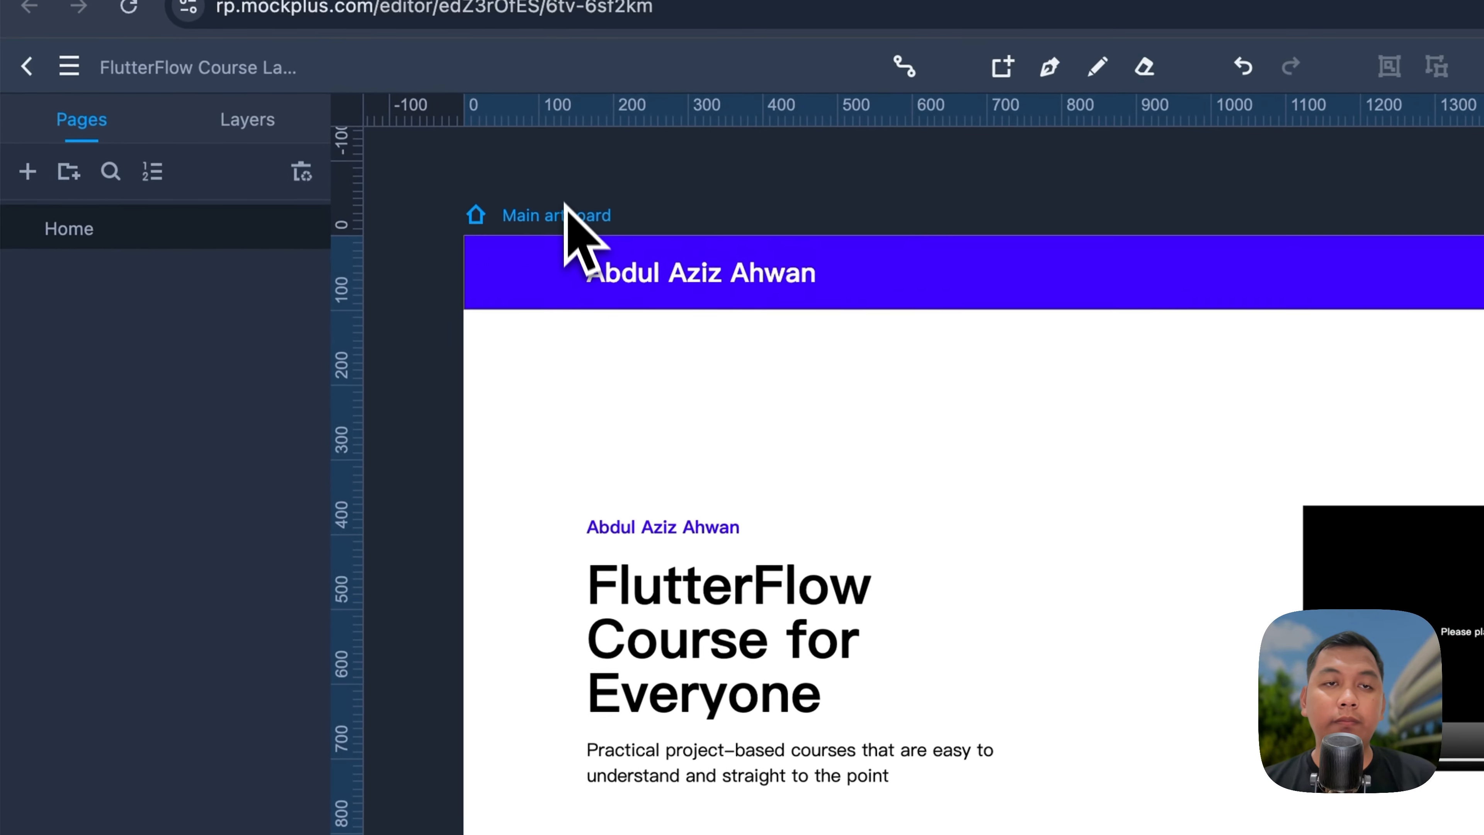
{"action": "left_click", "coordinate": [566, 167]}
{"action": "left_click_drag", "start_coordinate": [903, 513], "coordinate": [900, 631]}
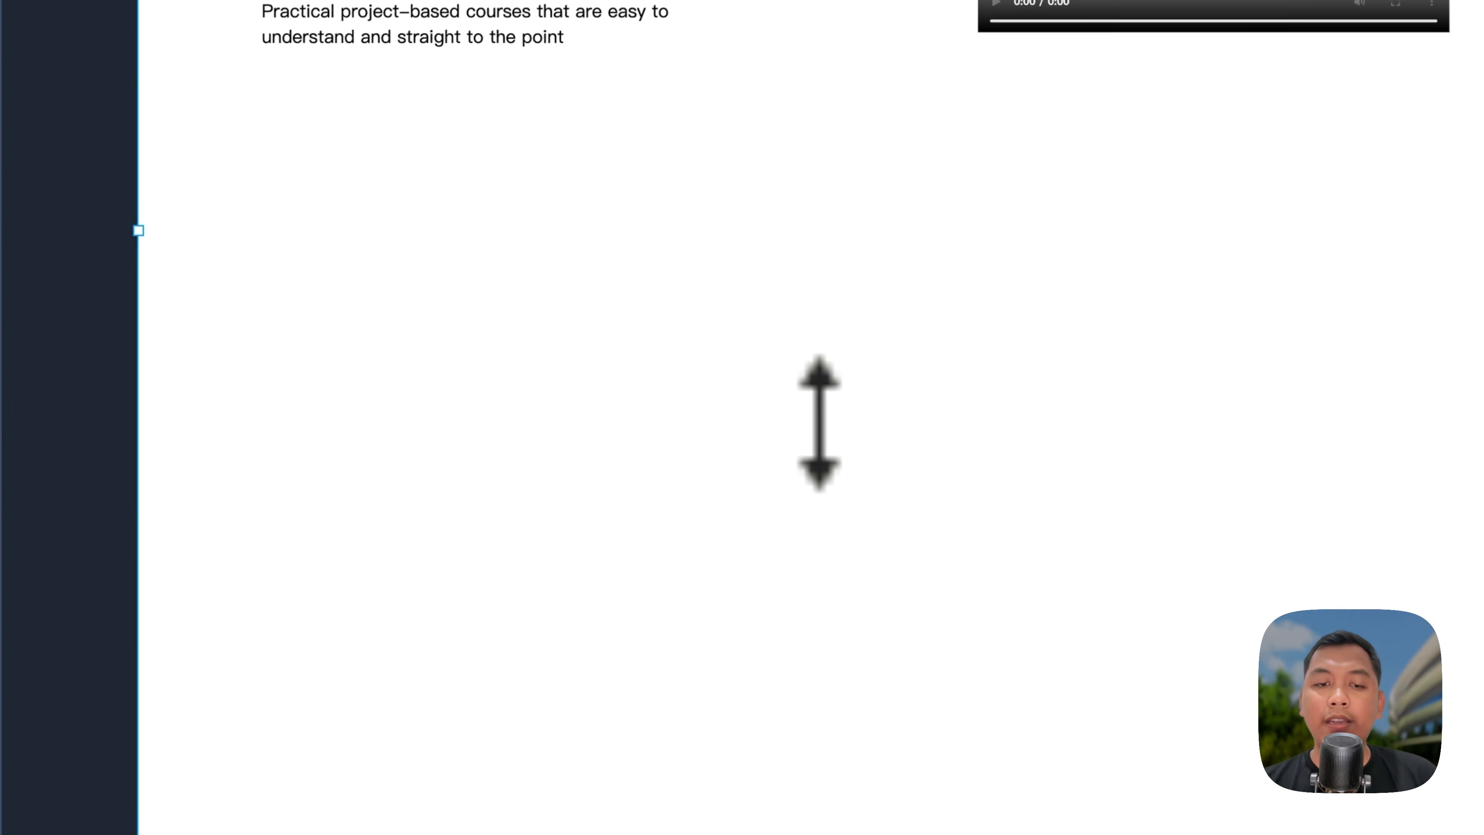
Step: Add a rectangle at the artboard's left edge, set it 1920 px wide, and stretch it tall
{"action": "left_click", "coordinate": [302, 393]}
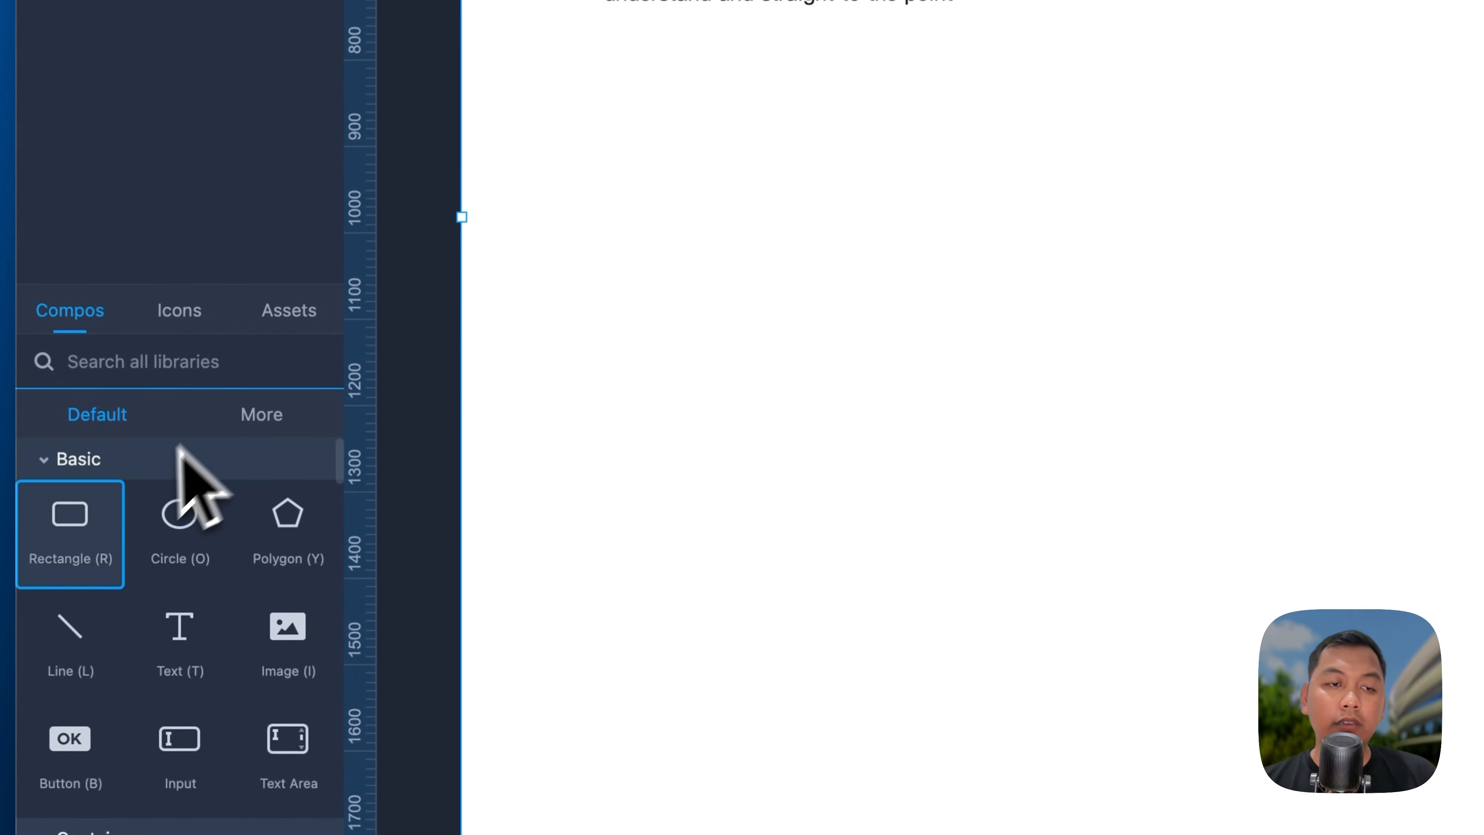
{"action": "left_click_drag", "start_coordinate": [70, 530], "coordinate": [475, 280]}
{"action": "left_click_drag", "start_coordinate": [830, 288], "coordinate": [483, 283]}
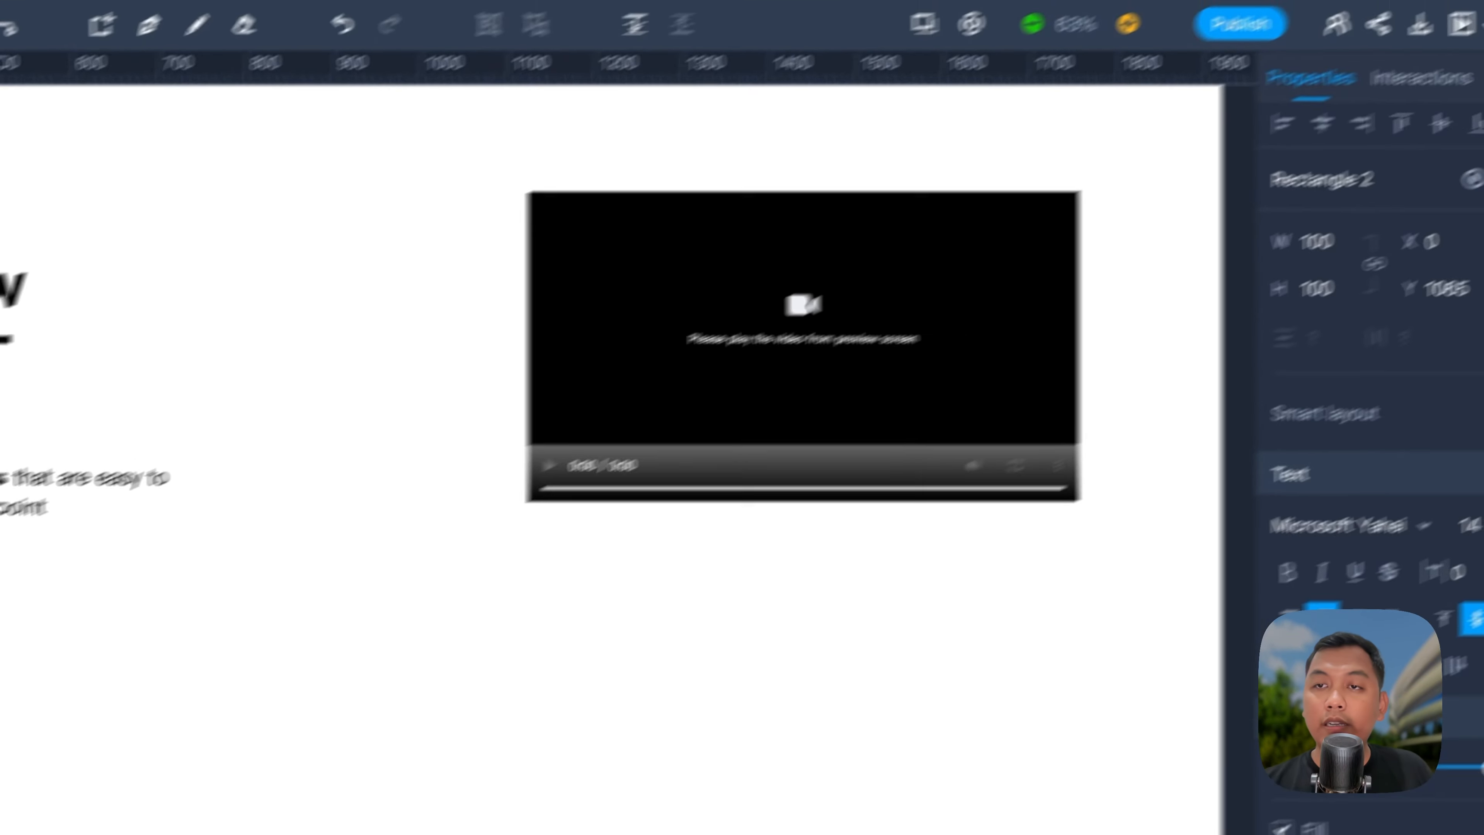
{"action": "double_click", "coordinate": [1204, 292]}
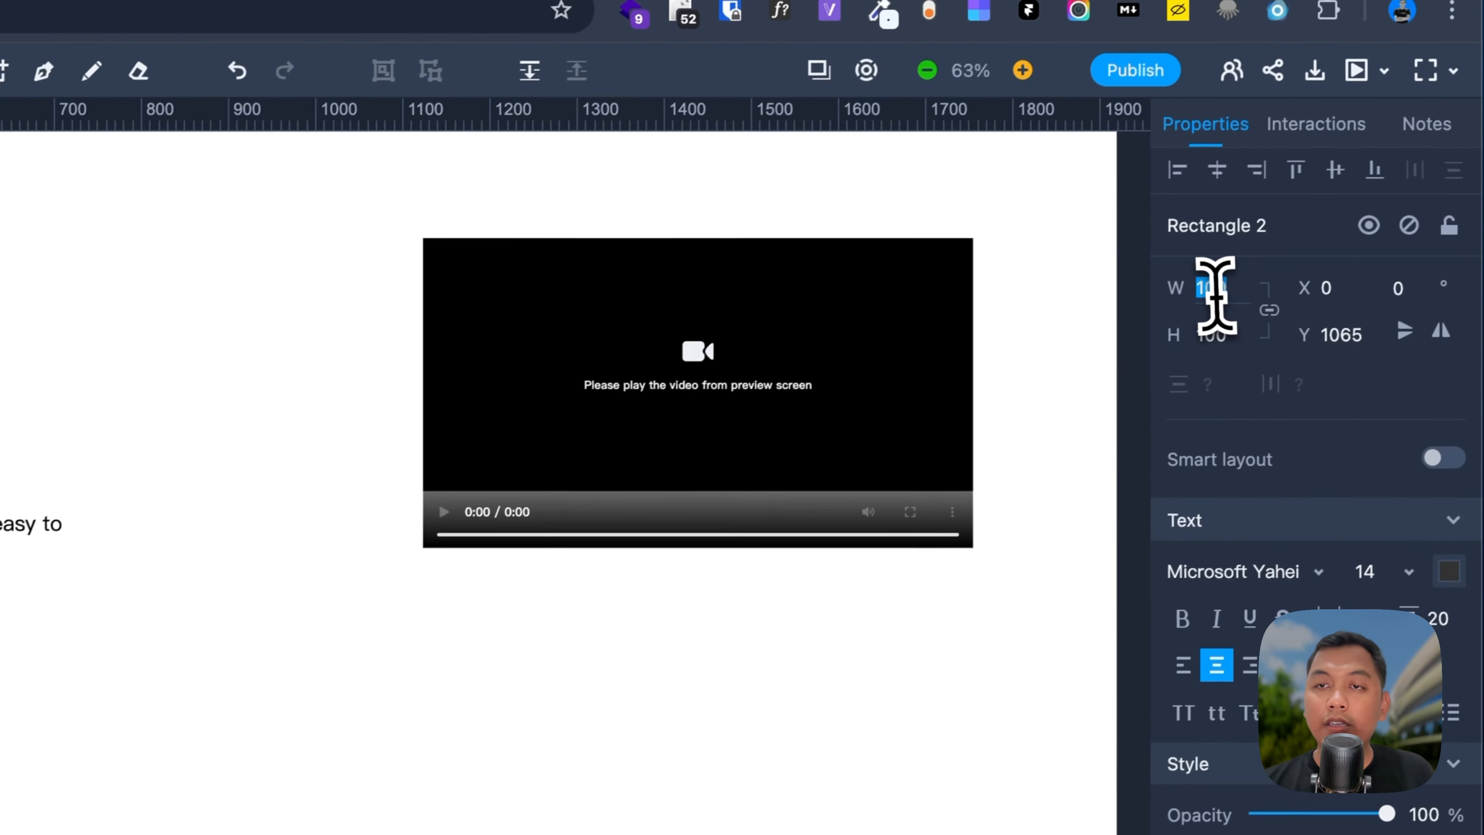
{"action": "type", "text": "1920"}
{"action": "scroll", "coordinate": [434, 391], "scroll_direction": "down", "scroll_amount": 4}
{"action": "scroll", "coordinate": [474, 322], "scroll_direction": "up", "scroll_amount": 4}
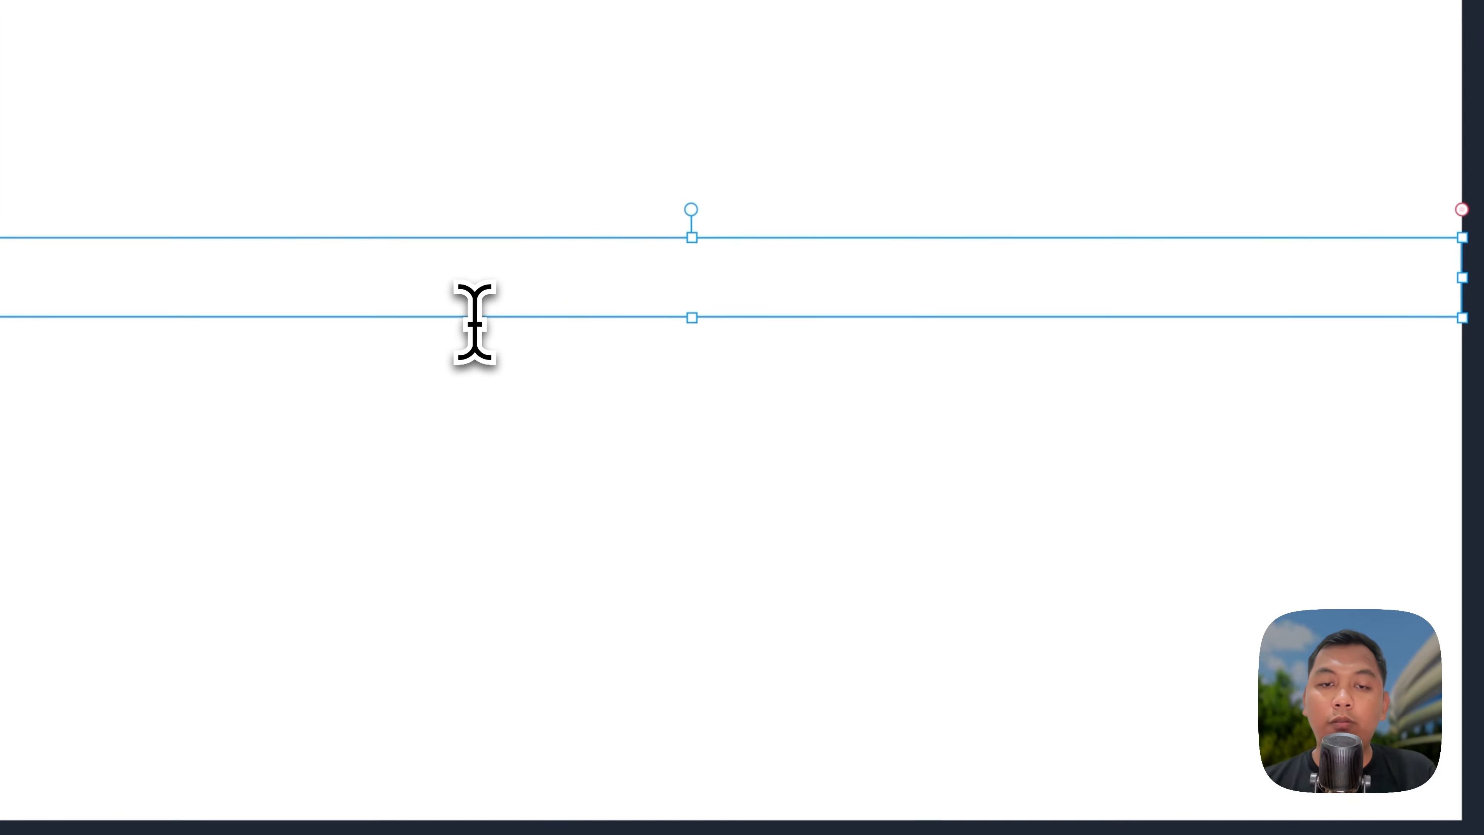
{"action": "left_click_drag", "start_coordinate": [696, 313], "coordinate": [695, 570]}
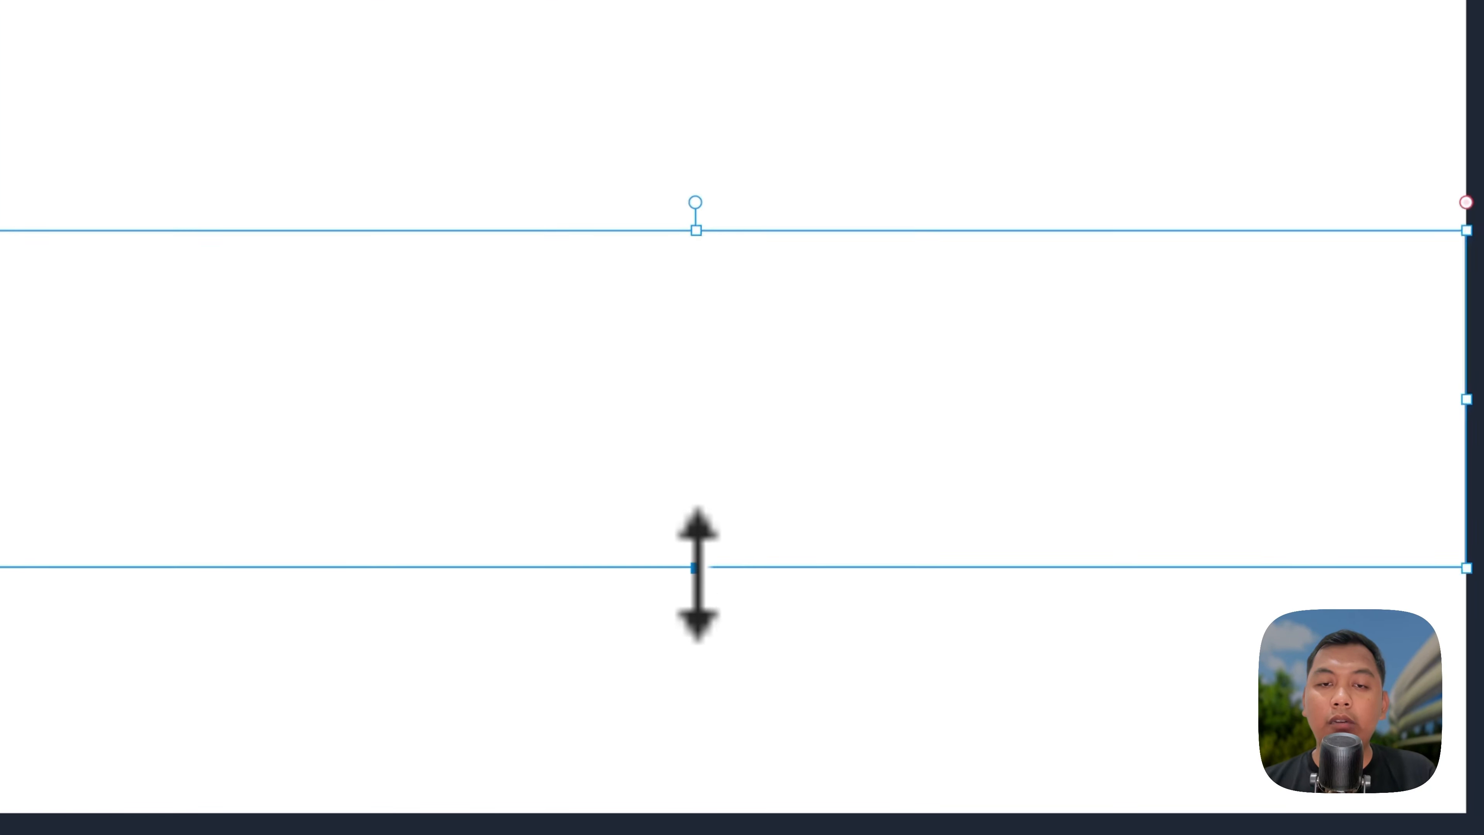
Step: Fill the section rectangle with light blue #EEF6FF
{"action": "left_click", "coordinate": [1438, 541]}
{"action": "left_click", "coordinate": [1438, 543]}
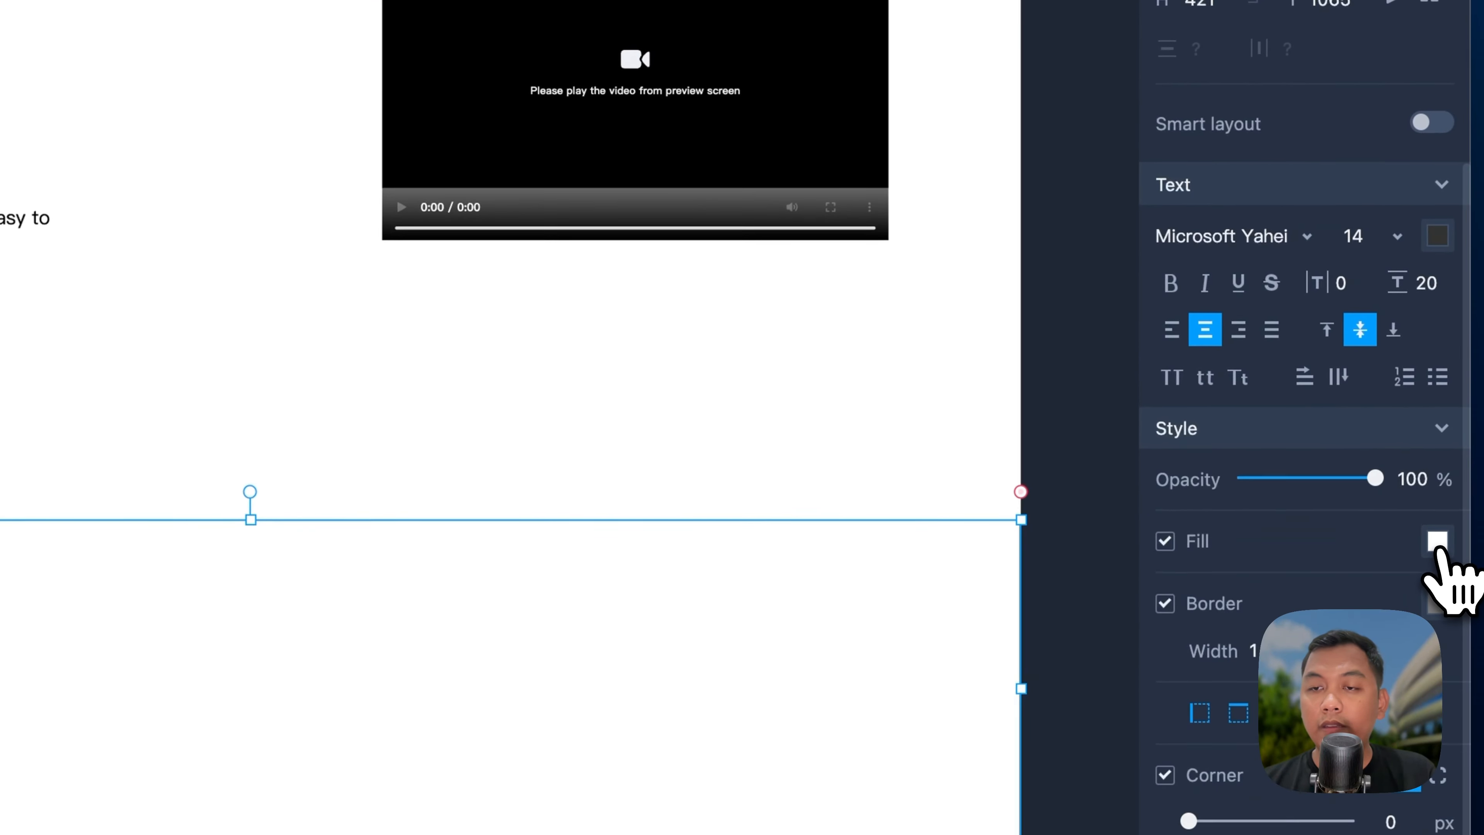
{"action": "left_click", "coordinate": [1439, 541]}
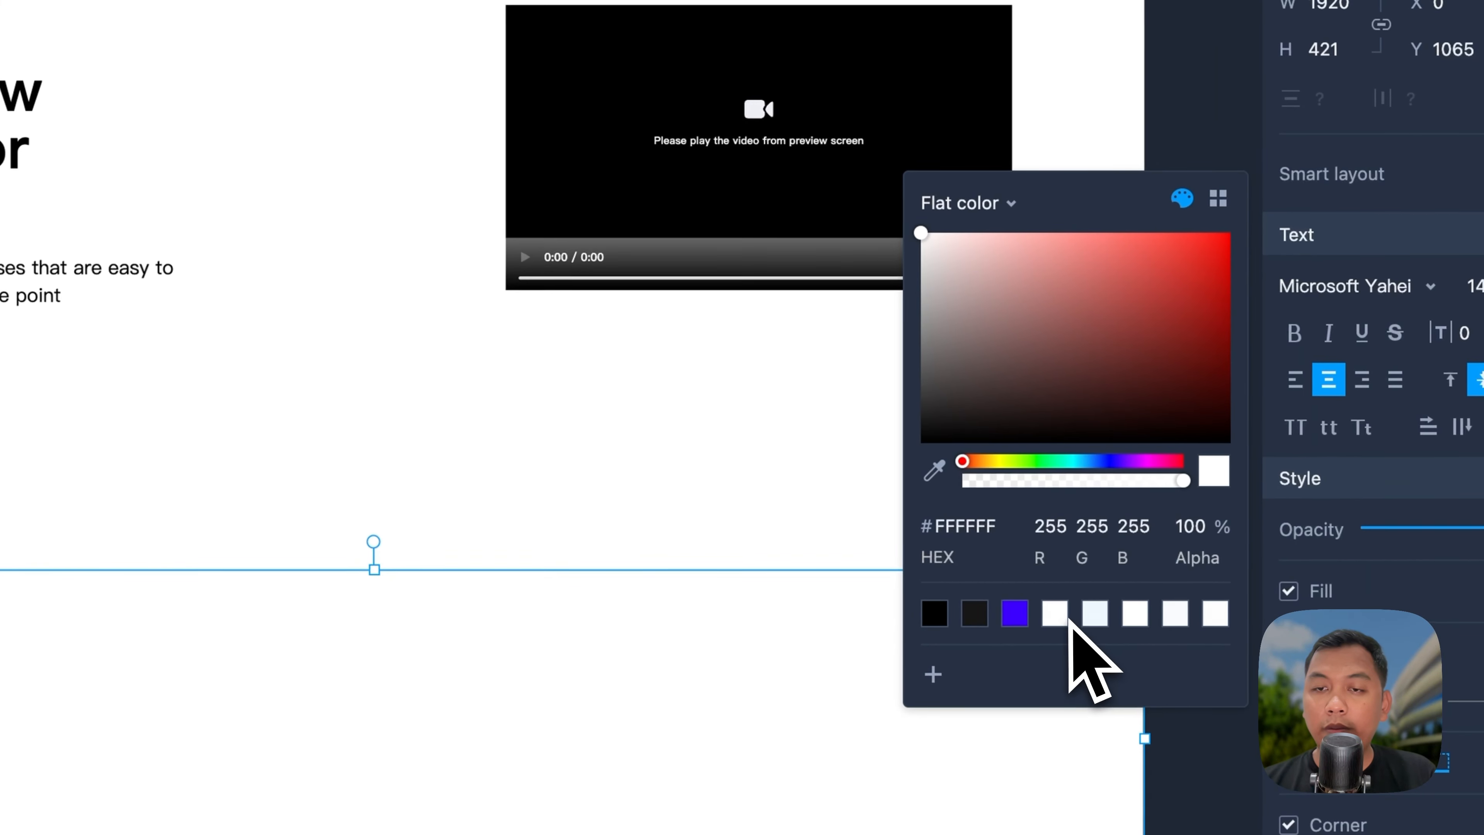
{"action": "left_click", "coordinate": [1094, 616]}
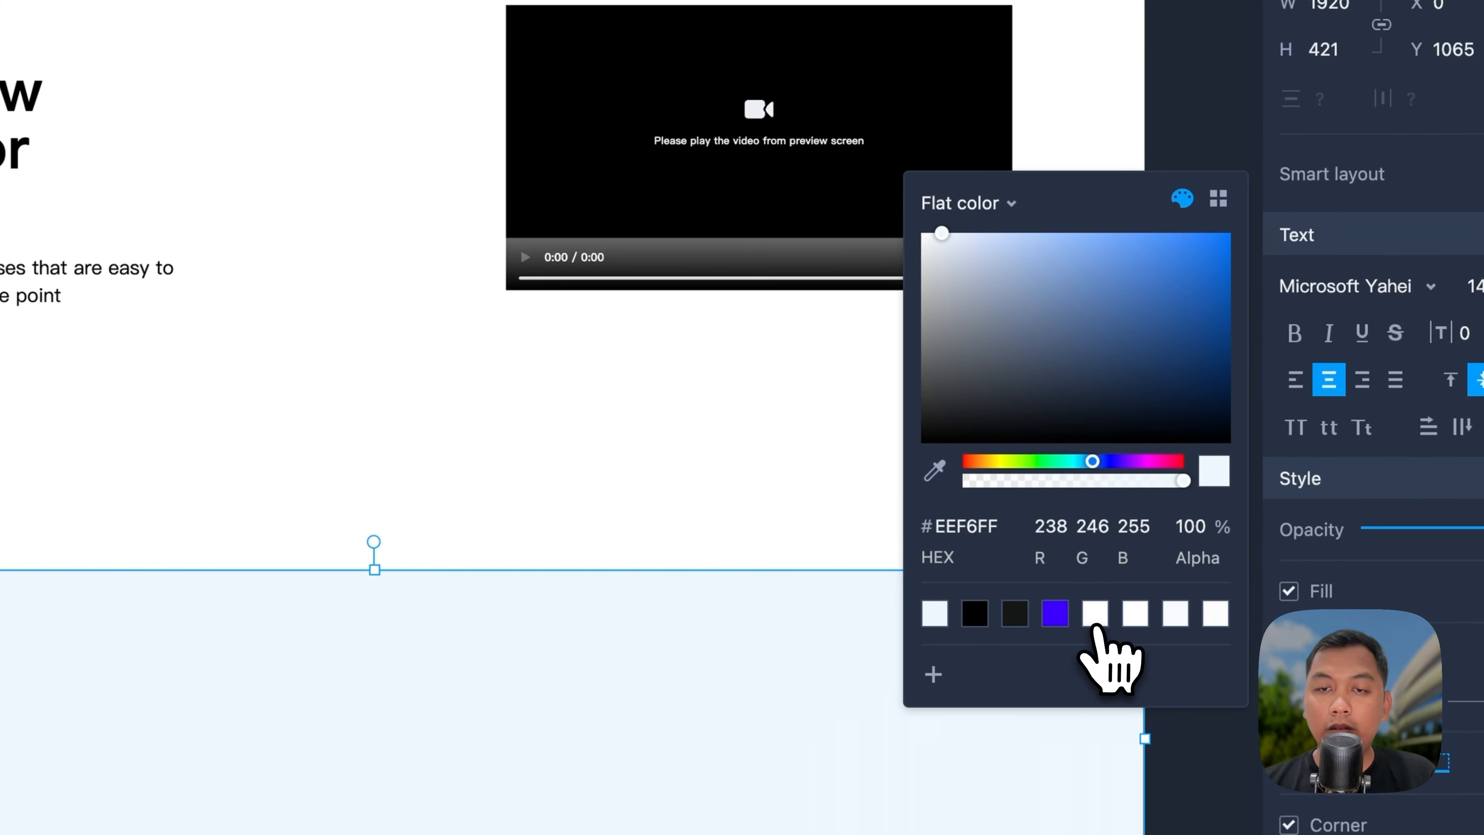
{"action": "left_click", "coordinate": [1095, 615]}
{"action": "left_click", "coordinate": [975, 615]}
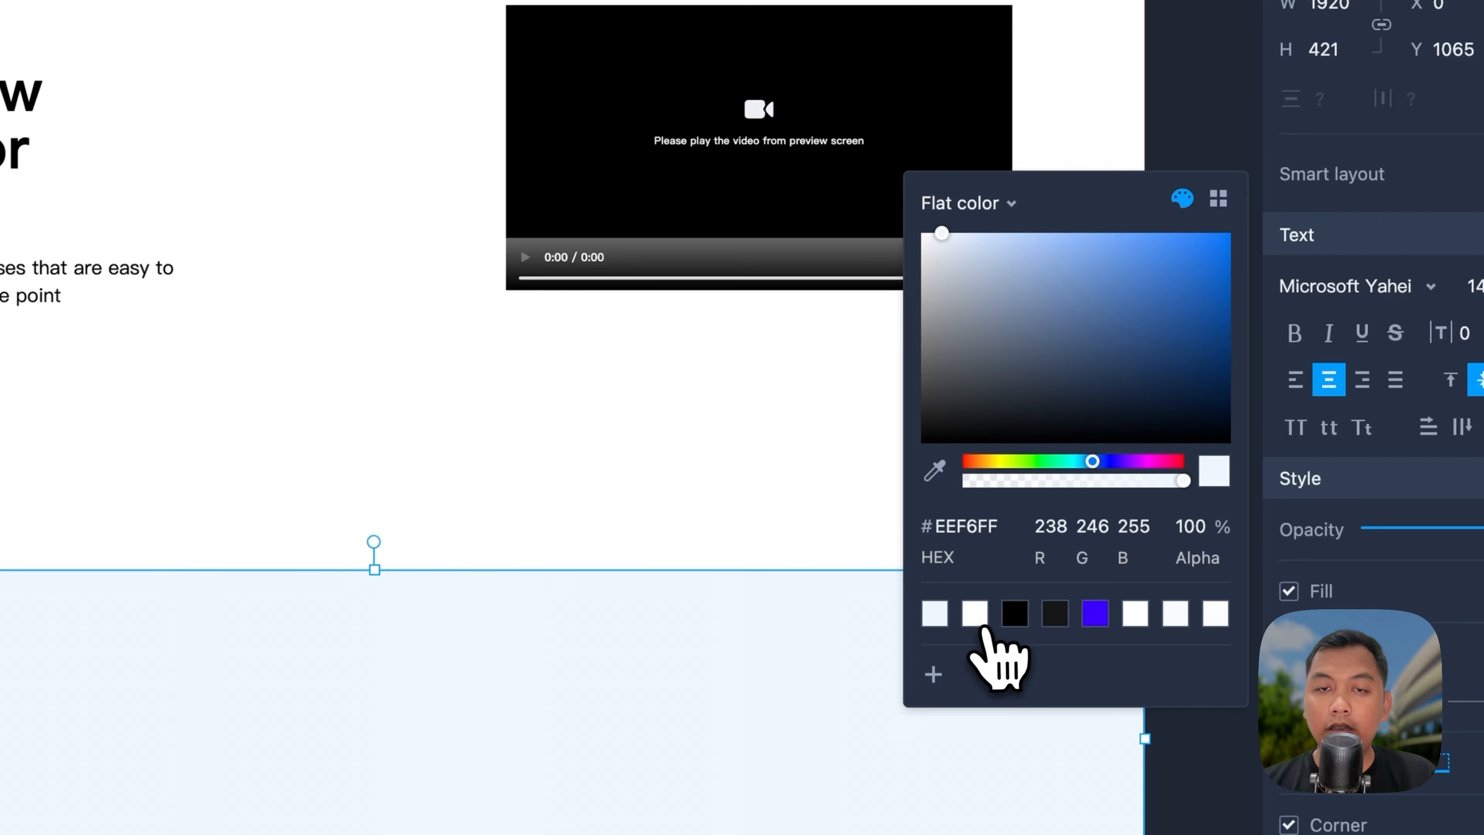
{"action": "left_click", "coordinate": [701, 483]}
{"action": "left_click", "coordinate": [663, 470]}
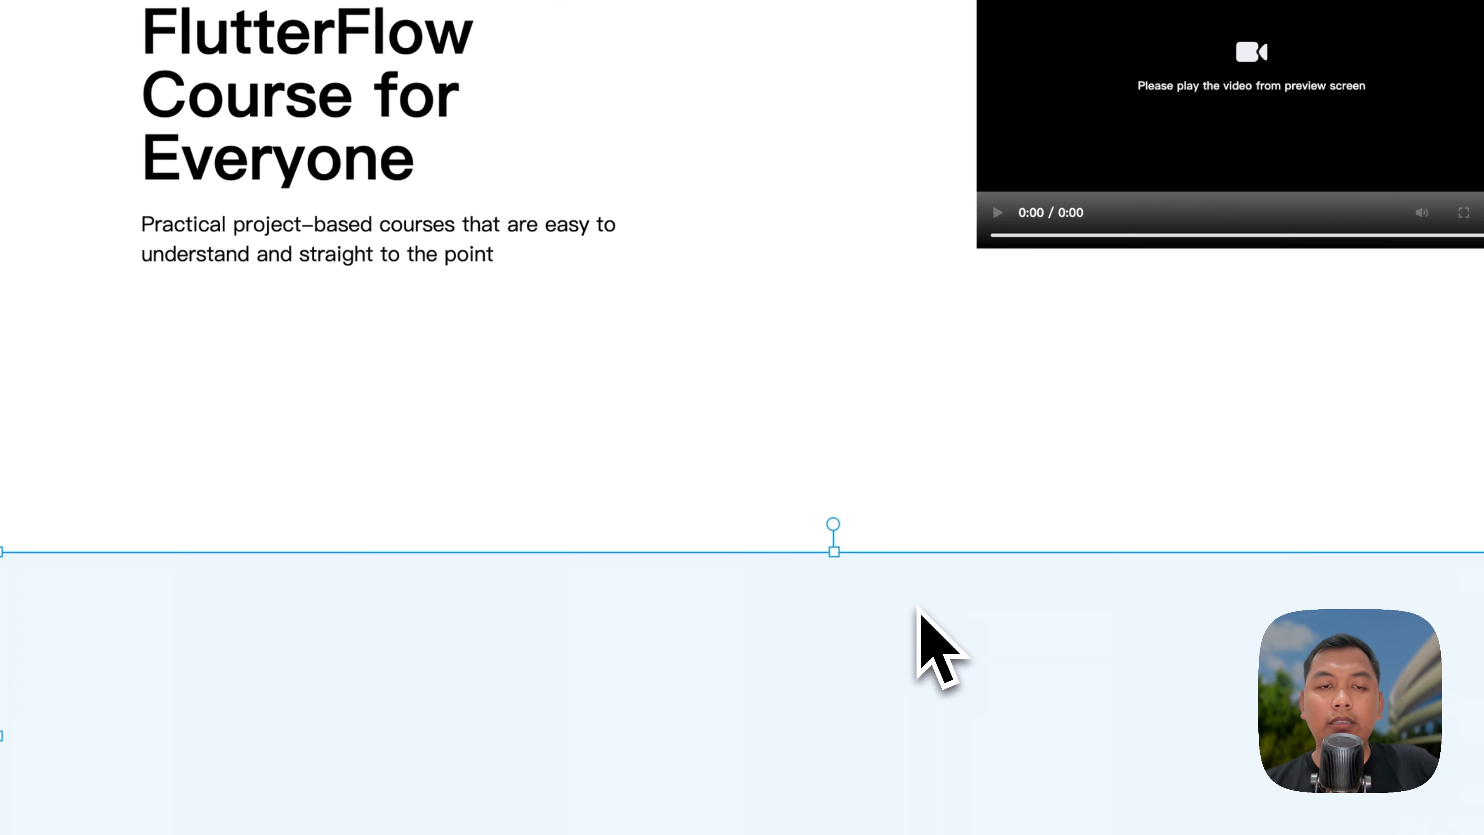
Step: Duplicate the hero heading onto the blue section at size 64, then delete the copy
{"action": "left_click", "coordinate": [351, 88]}
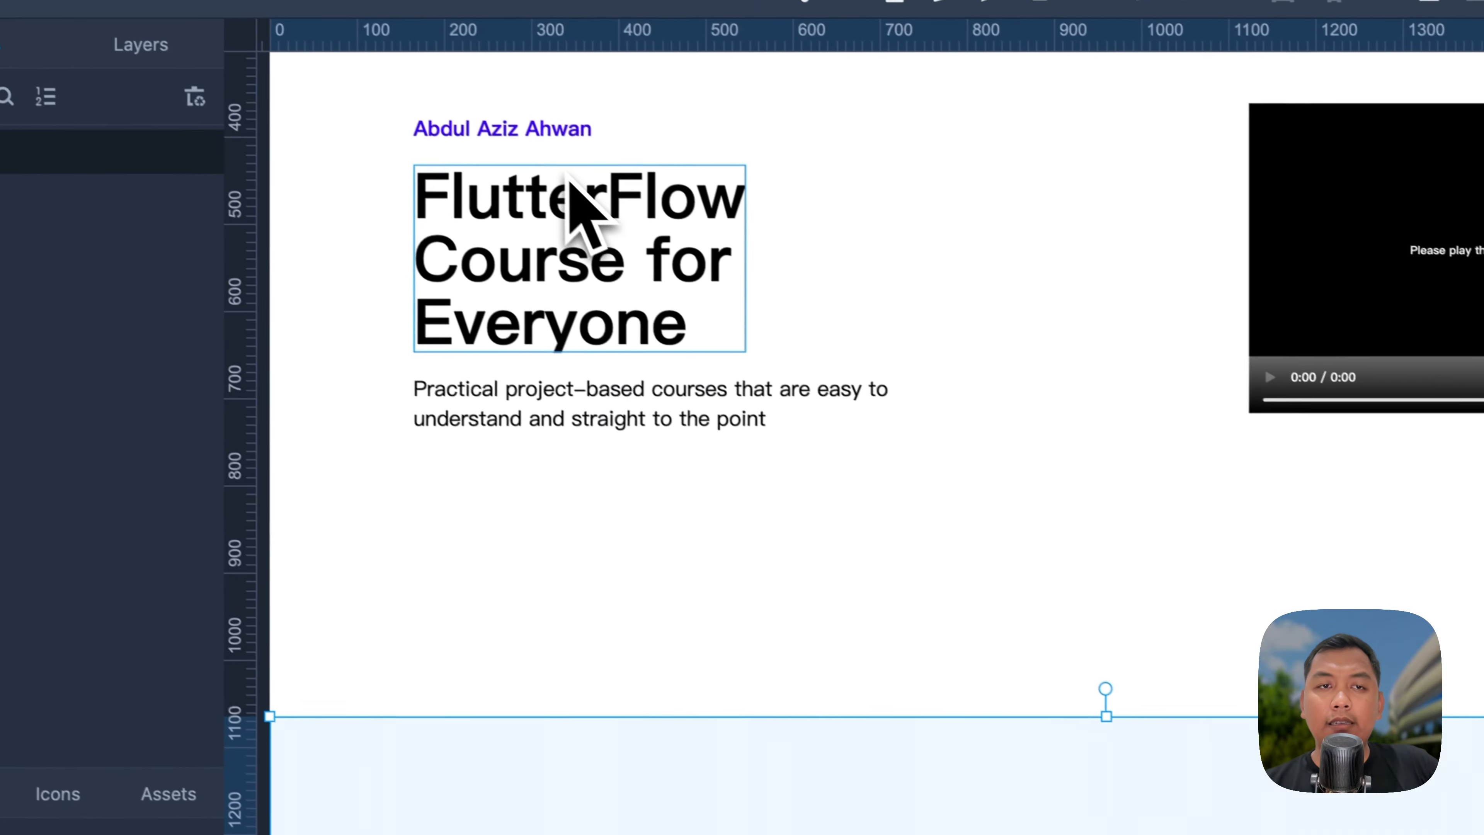
{"action": "key", "text": "super+d"}
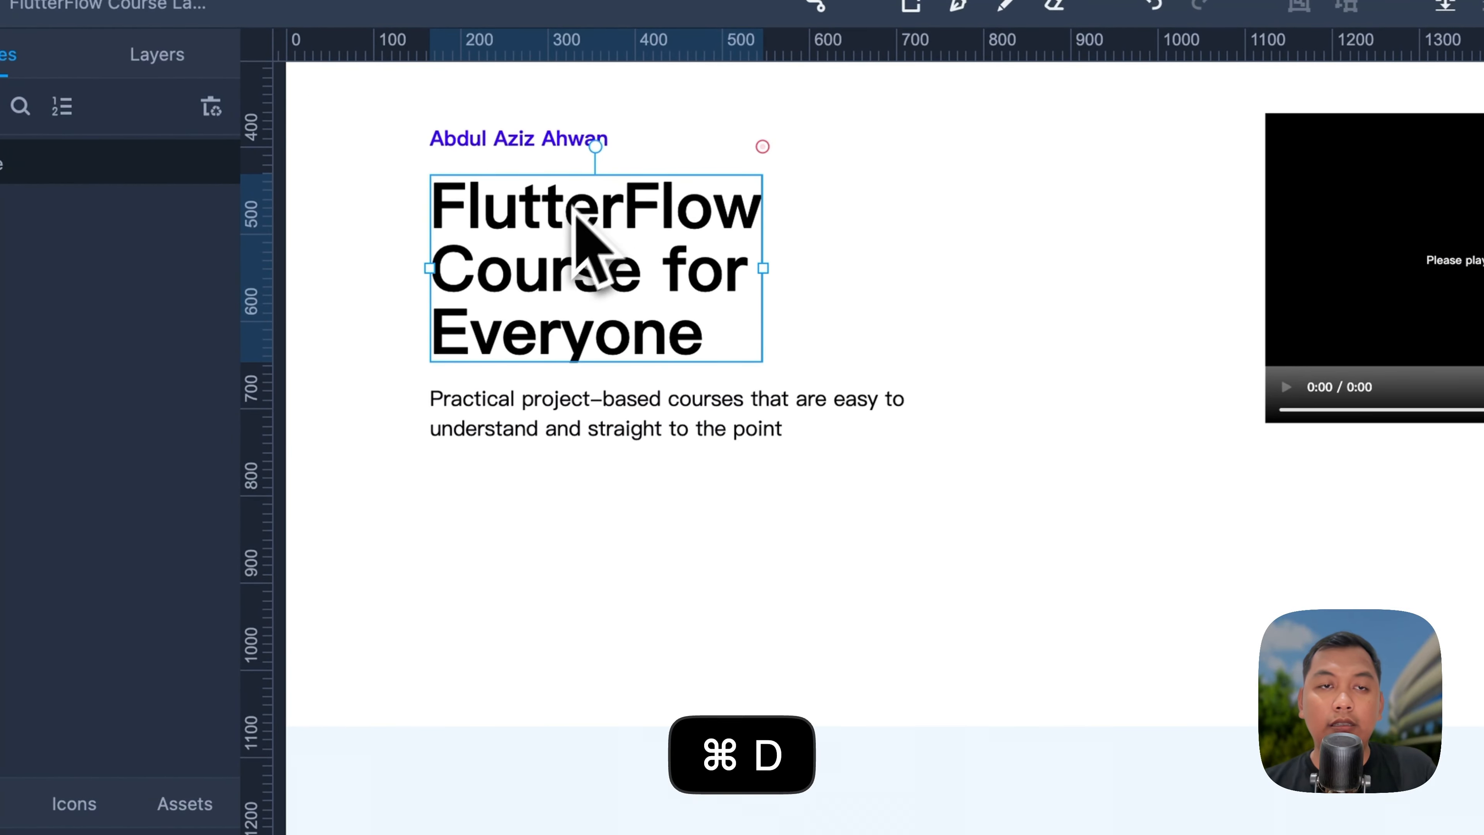
{"action": "left_click_drag", "start_coordinate": [580, 239], "coordinate": [935, 823]}
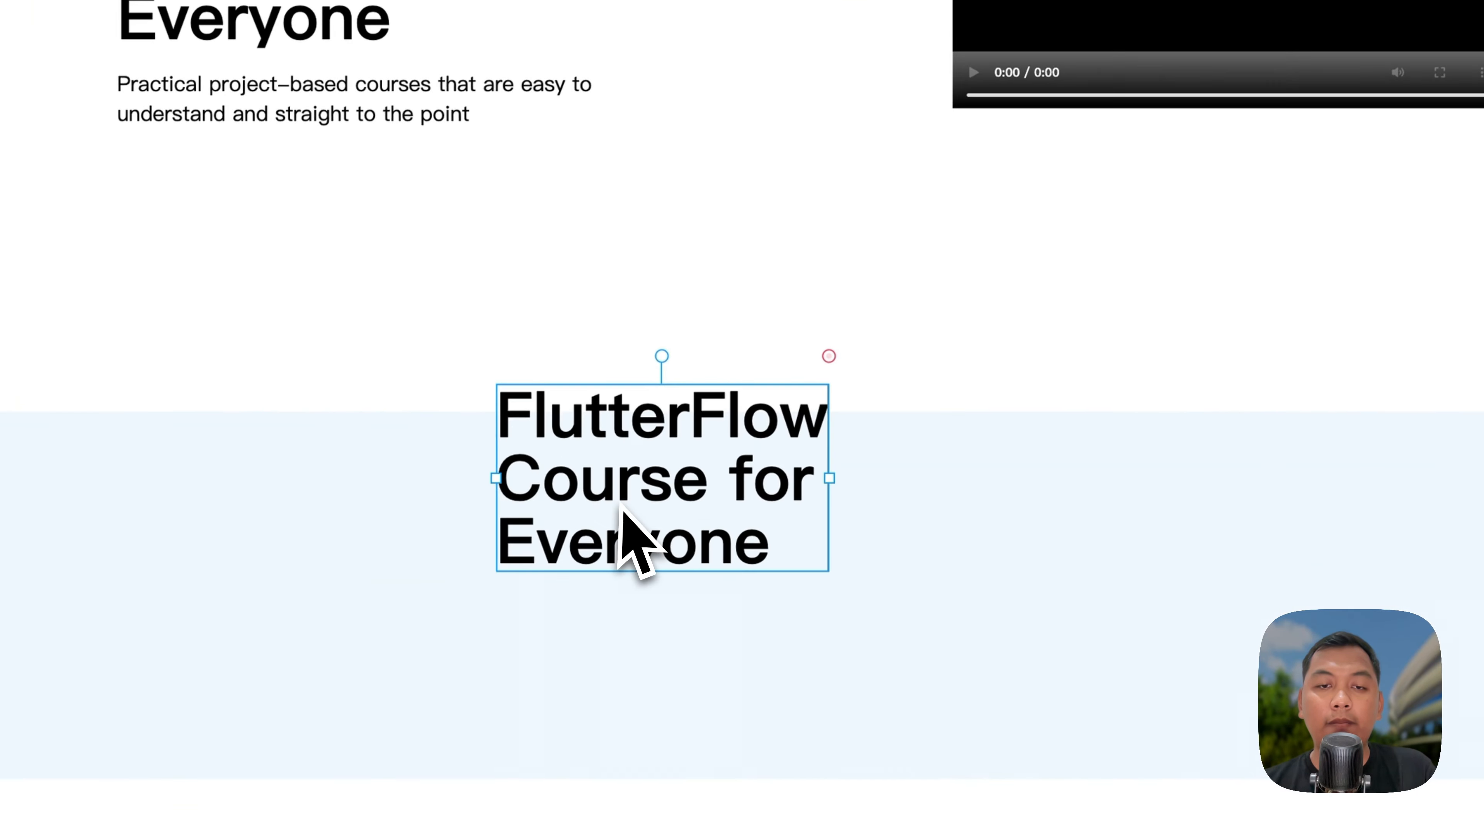
{"action": "double_click", "coordinate": [636, 541]}
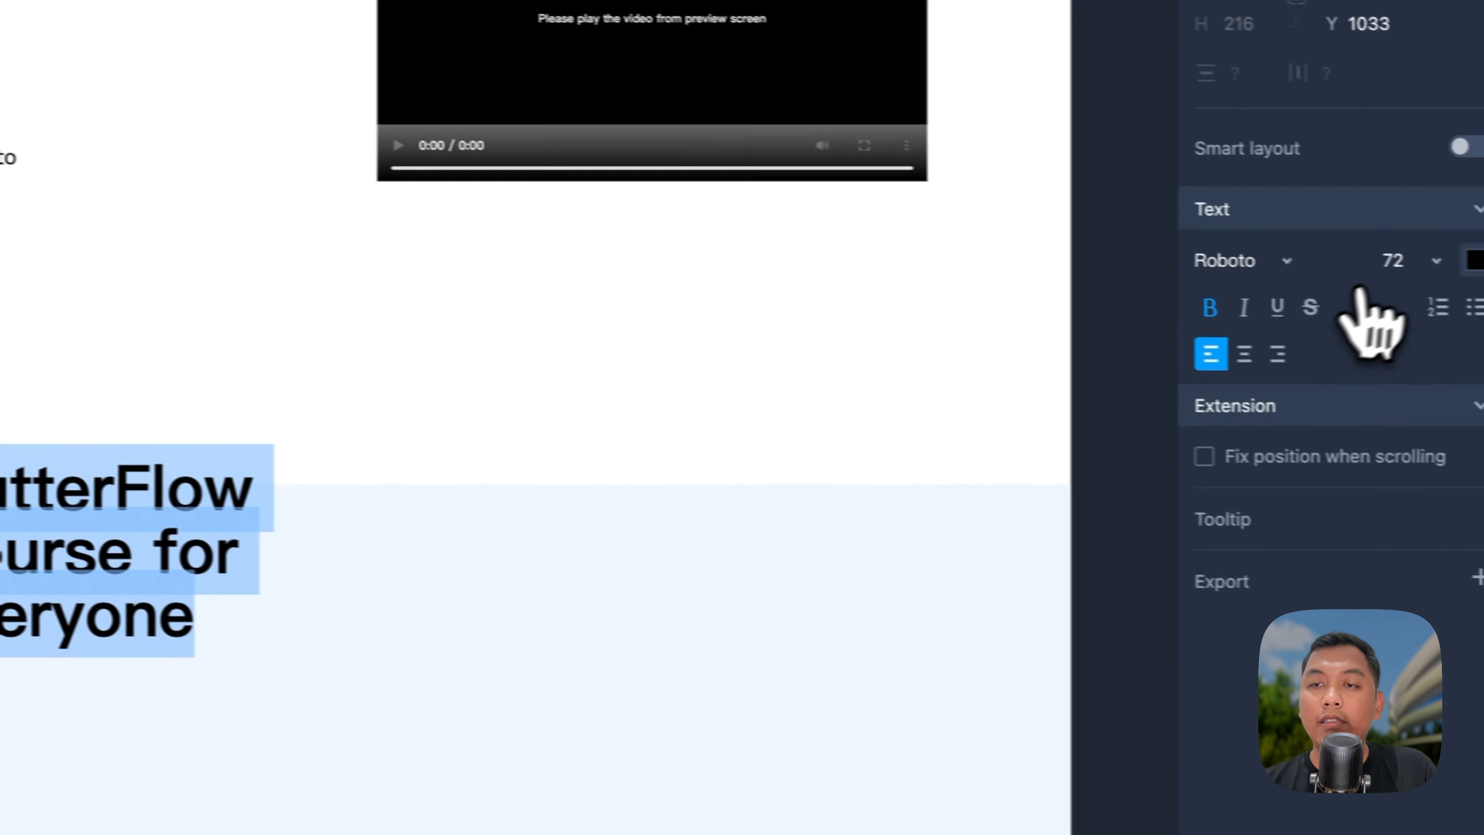
{"action": "left_click", "coordinate": [1393, 257]}
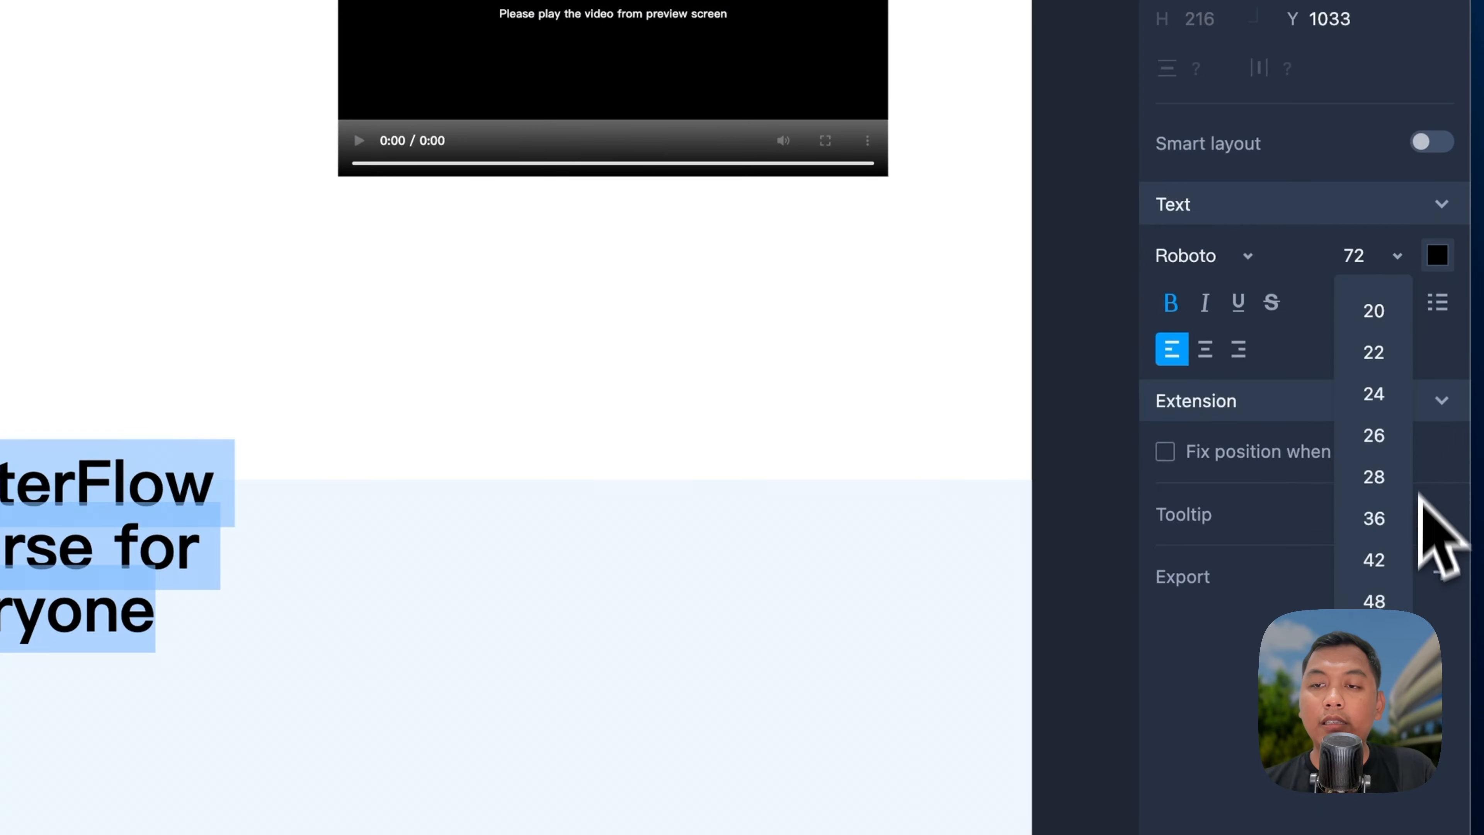
{"action": "left_click", "coordinate": [1356, 257]}
{"action": "type", "text": "64"}
{"action": "key", "text": "Return"}
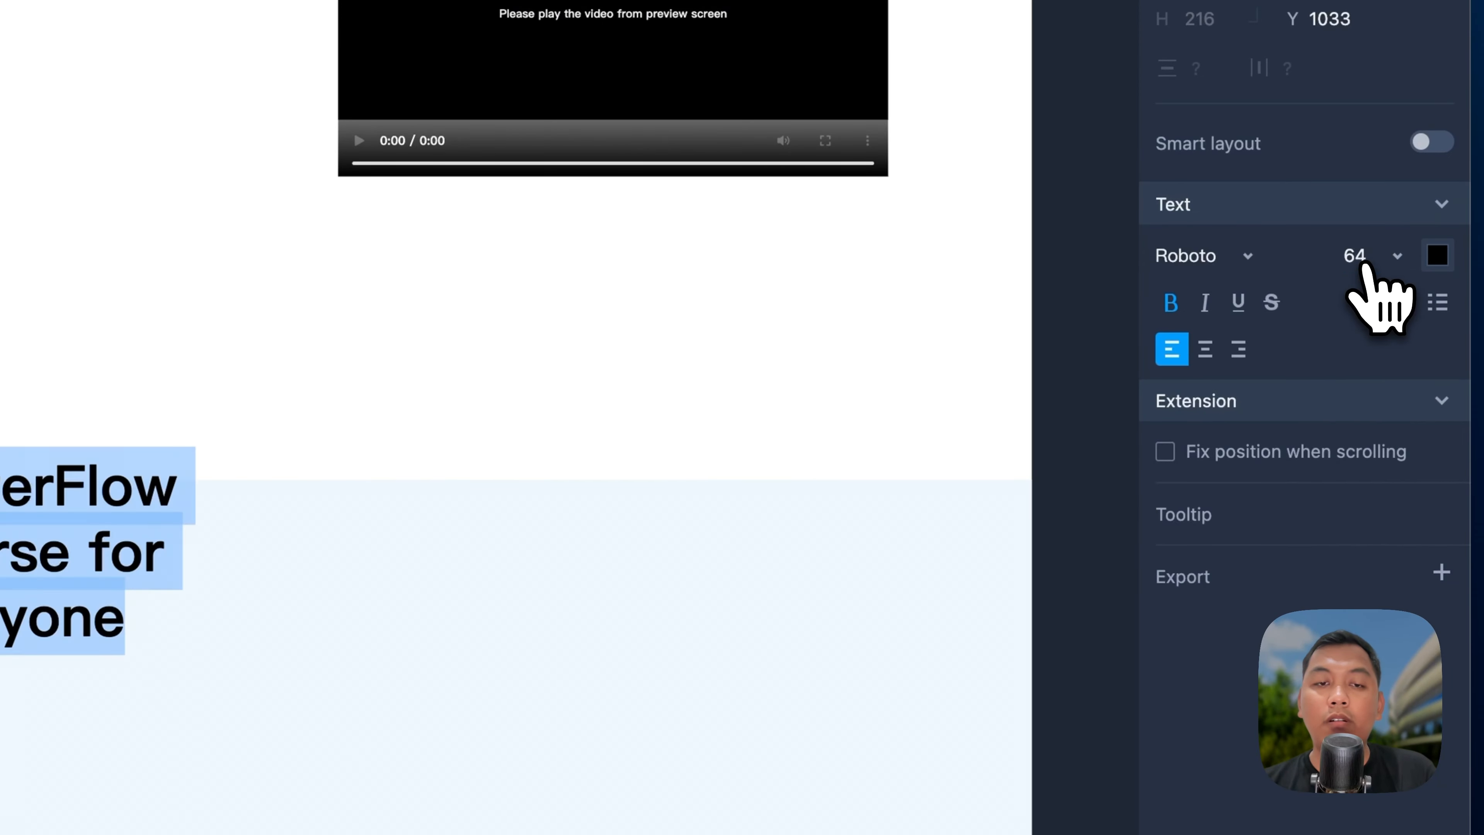
{"action": "left_click", "coordinate": [160, 710]}
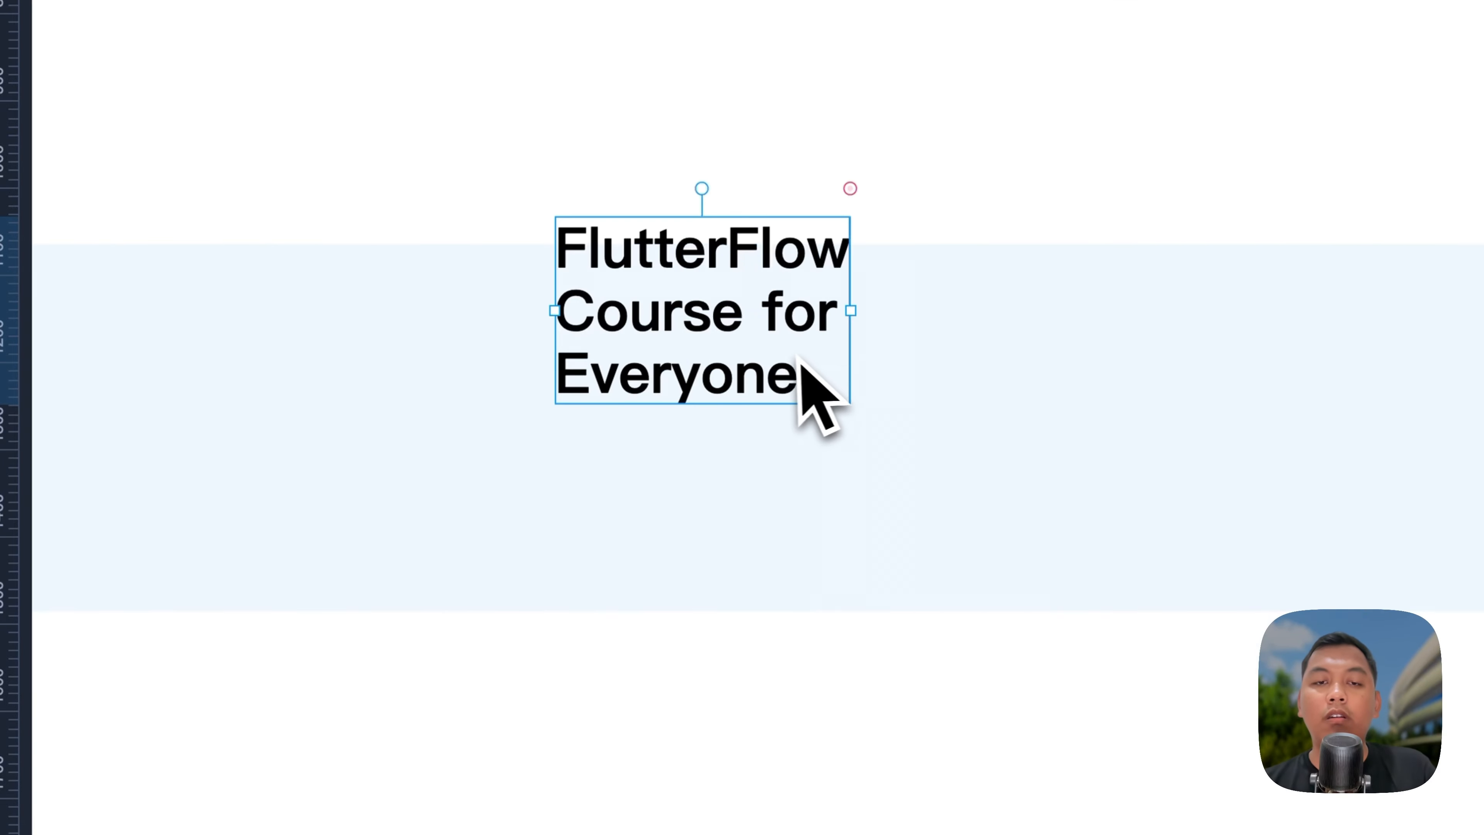
{"action": "key", "text": "BackSpace"}
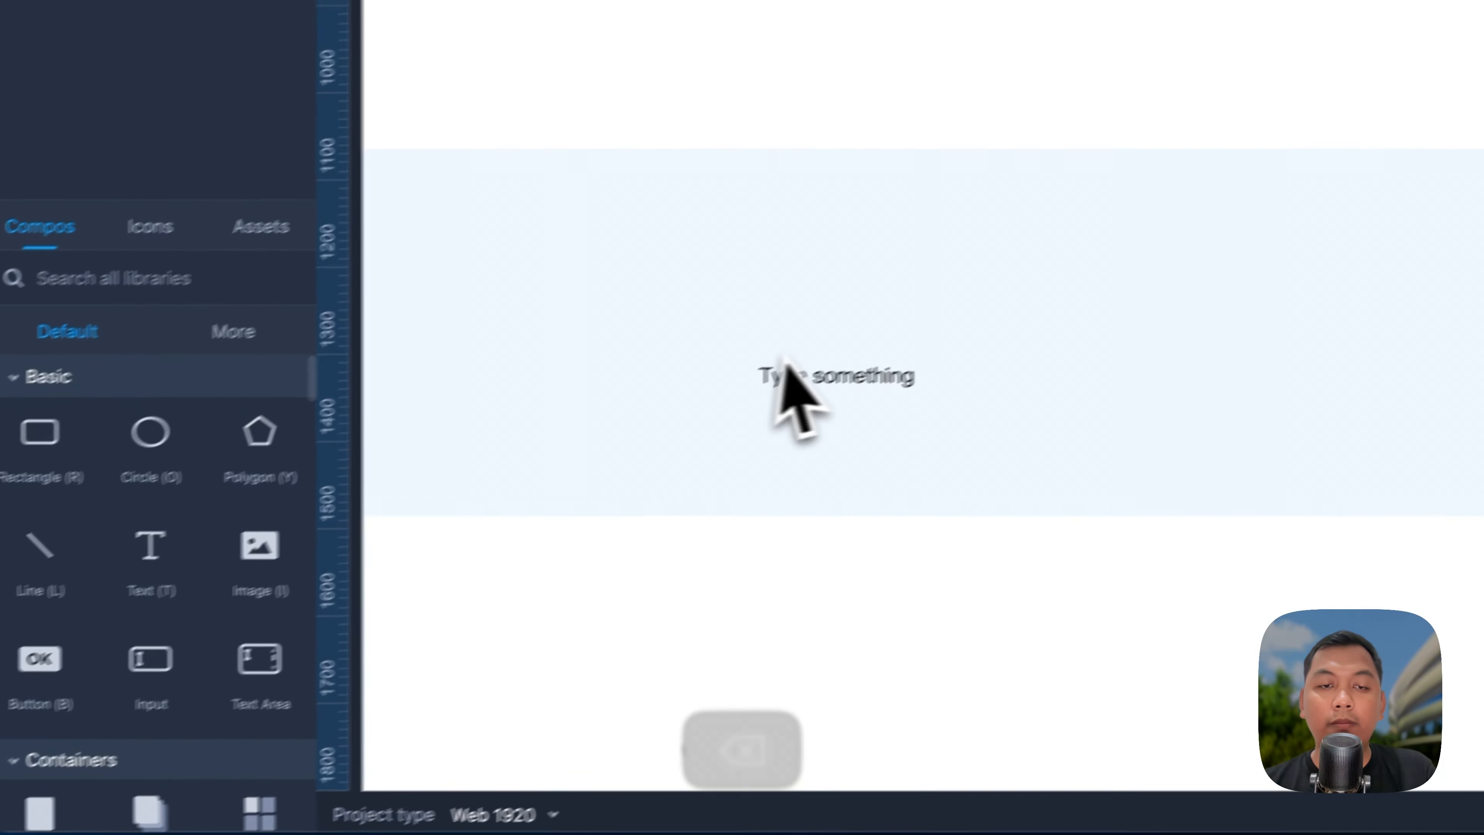
Step: Type 'Our Story' in the new text box and make it bold at size 64
{"action": "double_click", "coordinate": [794, 377]}
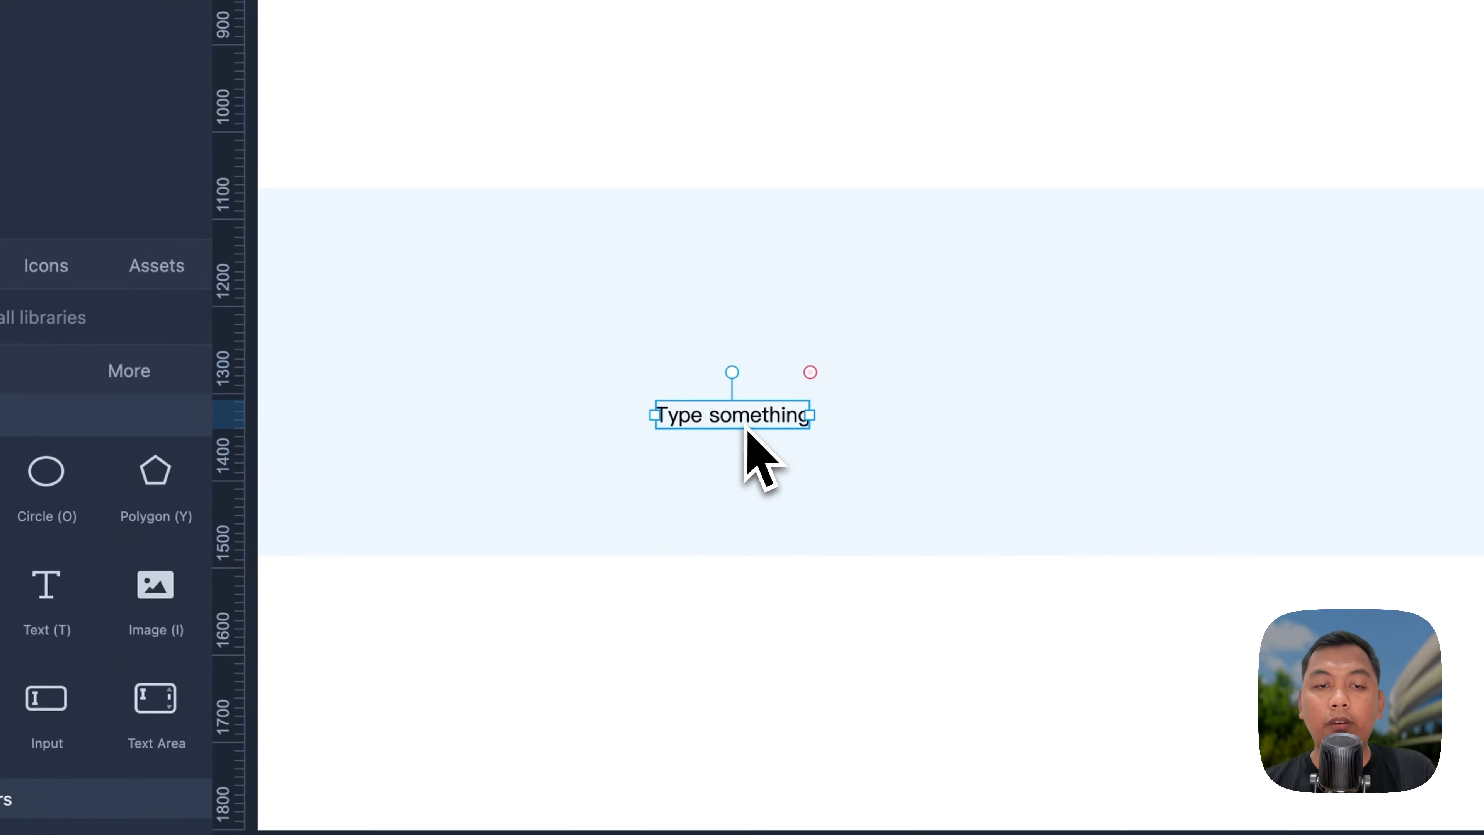
{"action": "type", "text": "Our Sto"}
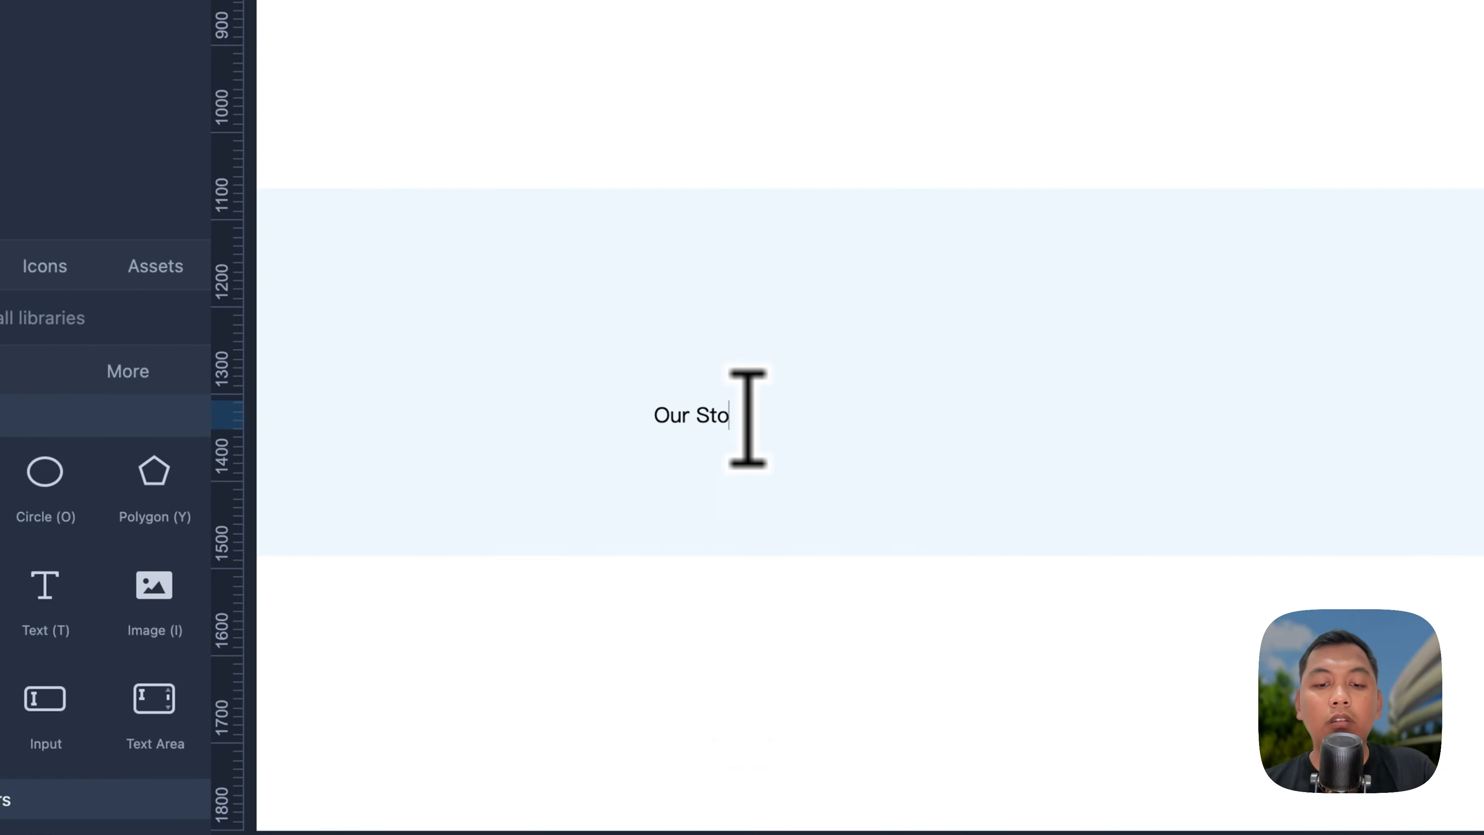
{"action": "type", "text": "ry"}
{"action": "key", "text": "super+a"}
{"action": "left_click", "coordinate": [1334, 357]}
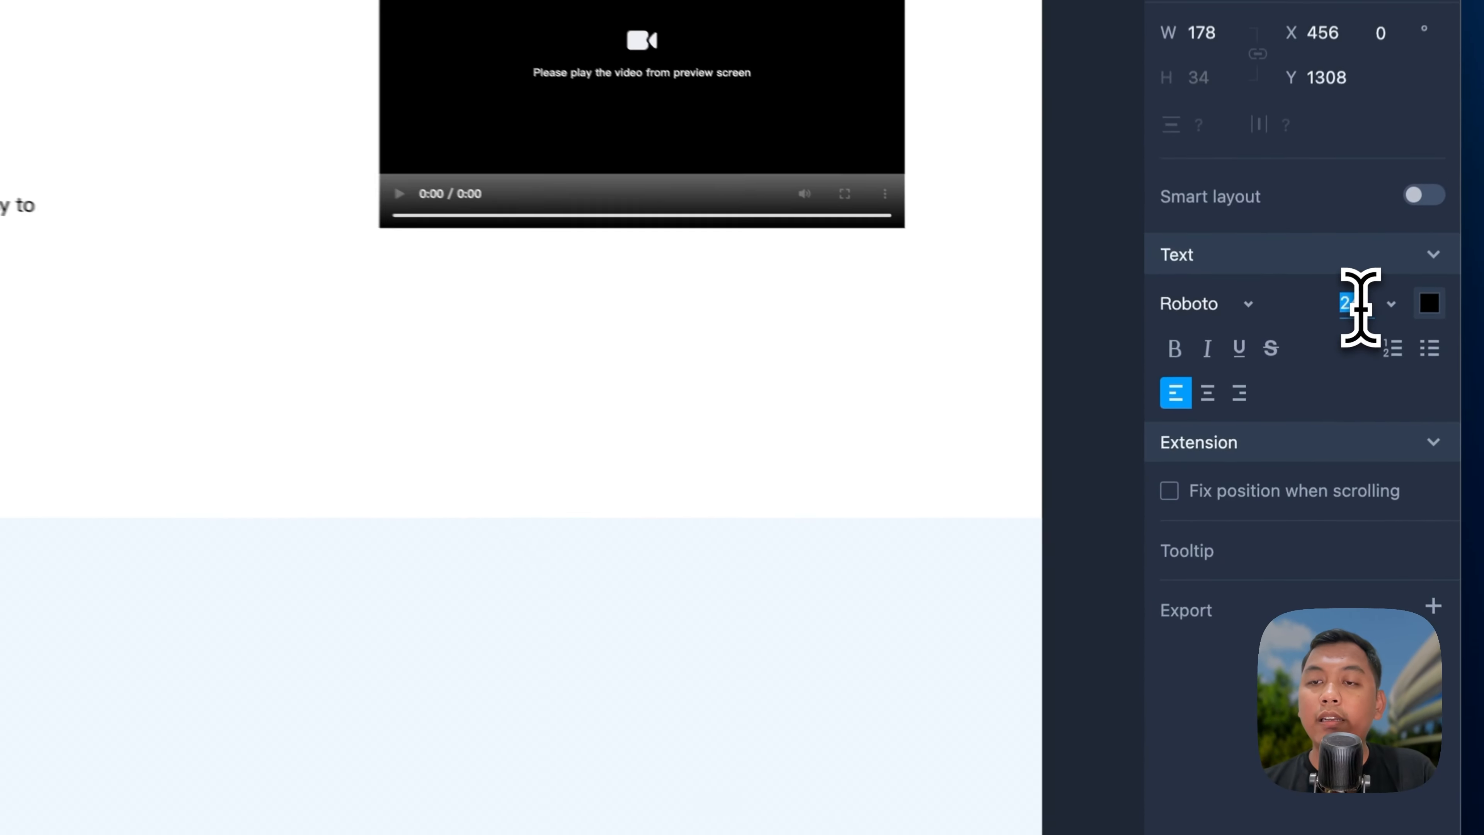
{"action": "type", "text": "64"}
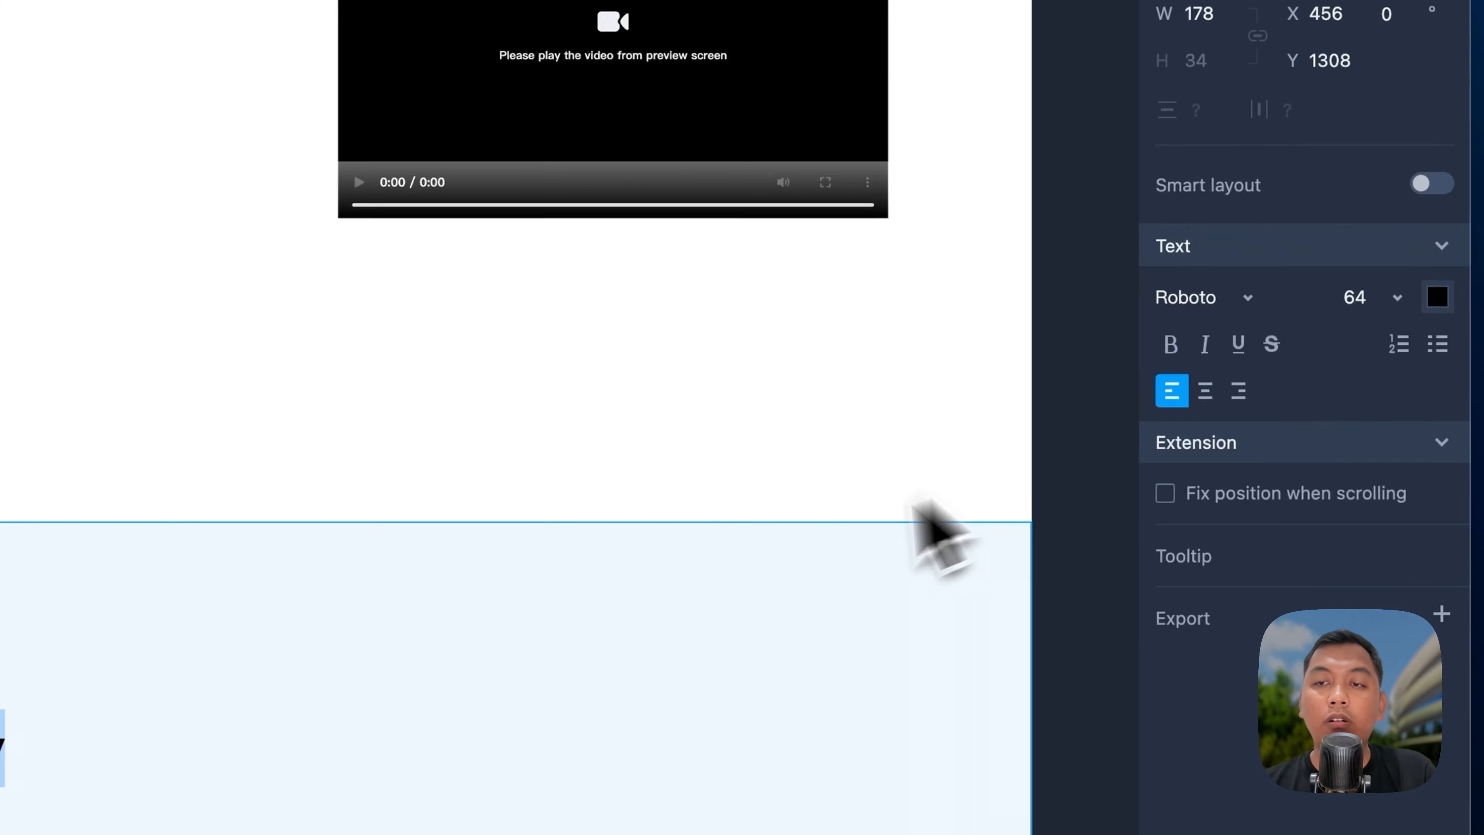
{"action": "left_click", "coordinate": [1176, 351]}
{"action": "left_click", "coordinate": [83, 712]}
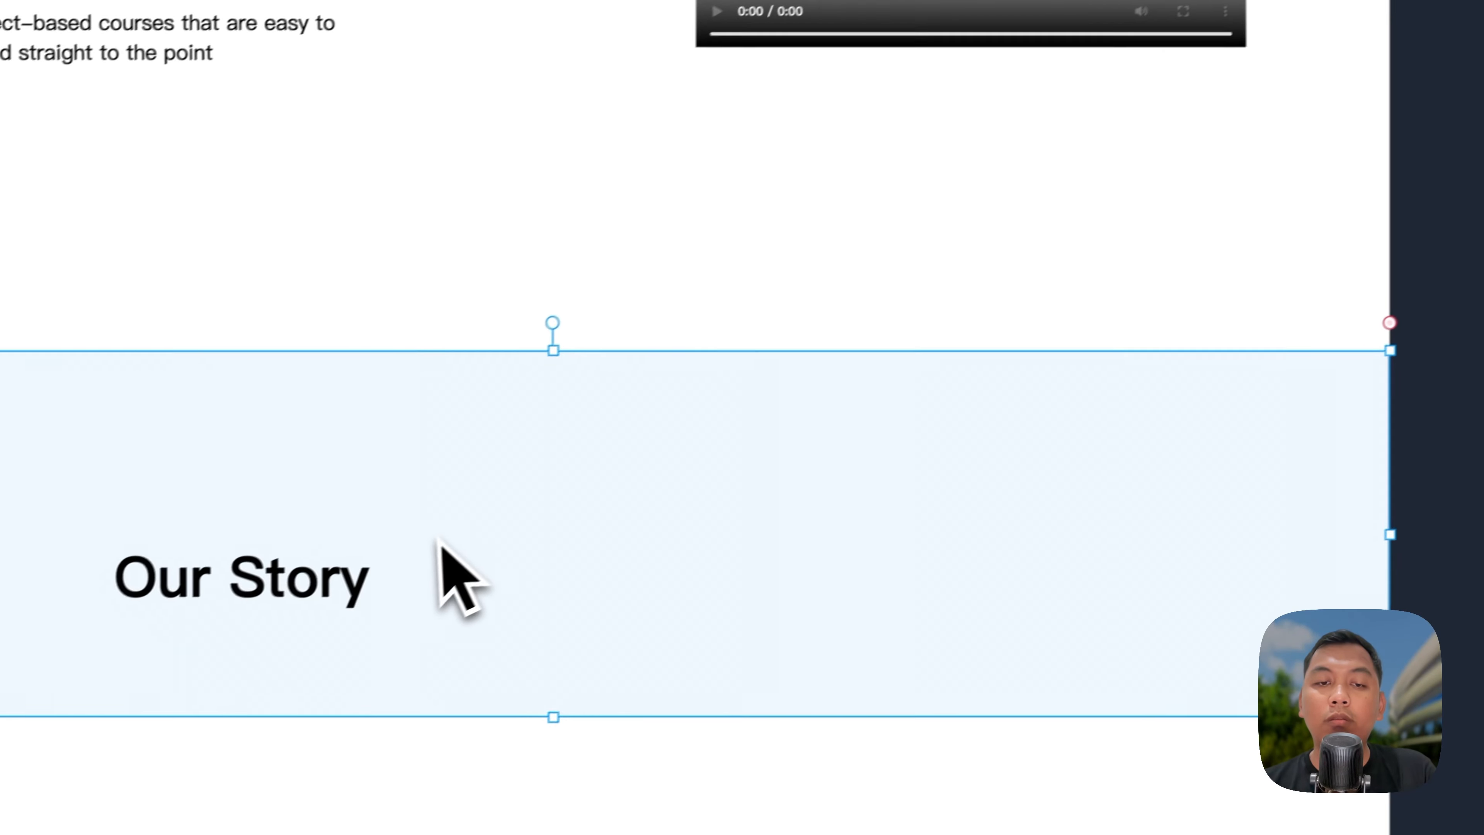
Step: Place a copy of the hero paragraph inside the Our Story section
{"action": "scroll", "coordinate": [83, 711], "scroll_direction": "down", "scroll_amount": 5}
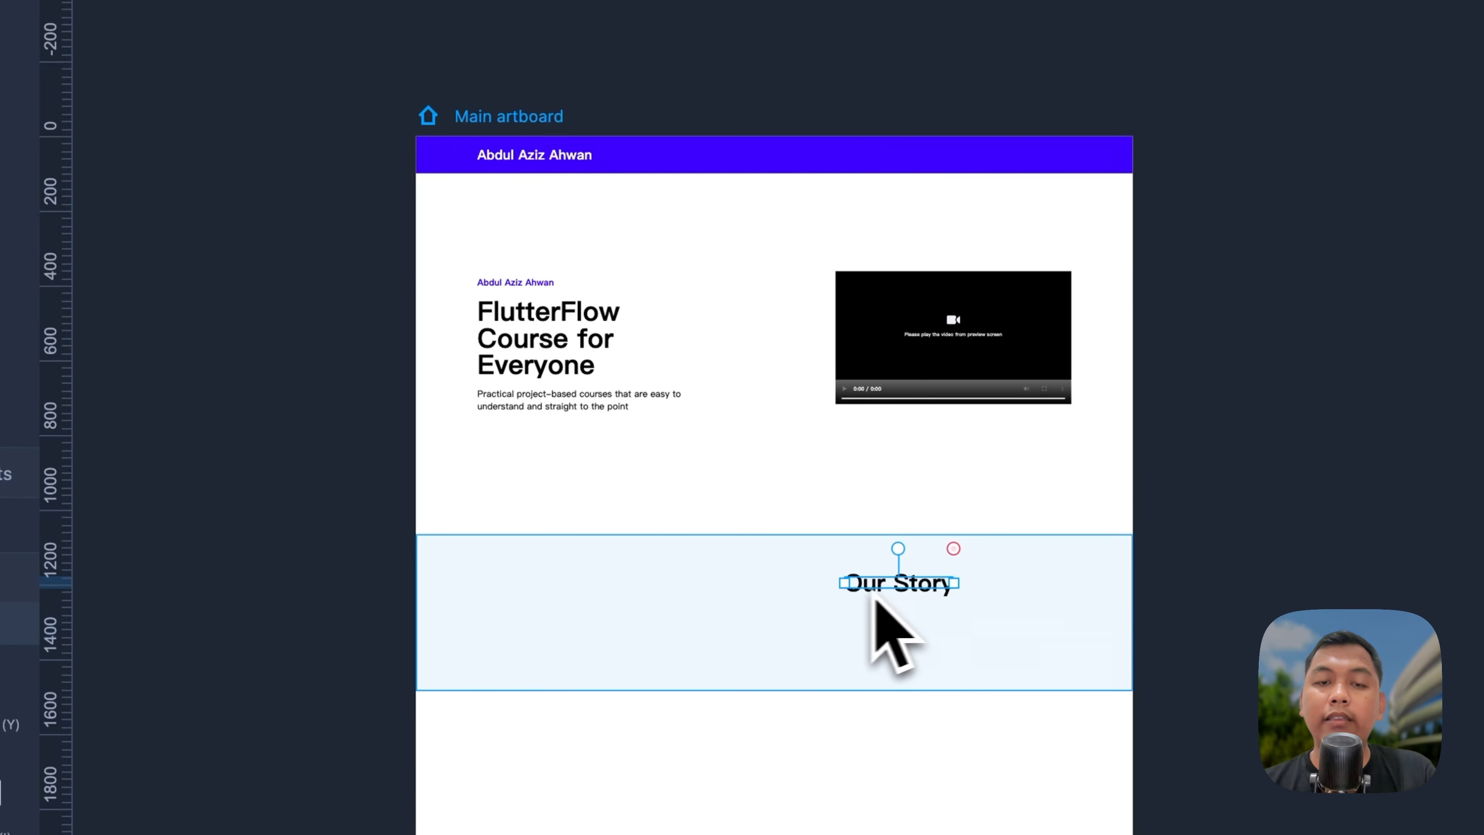
{"action": "scroll", "coordinate": [767, 592], "scroll_direction": "up", "scroll_amount": 5}
{"action": "scroll", "coordinate": [436, 59], "scroll_direction": "down", "scroll_amount": 3}
{"action": "left_click", "coordinate": [577, 402]}
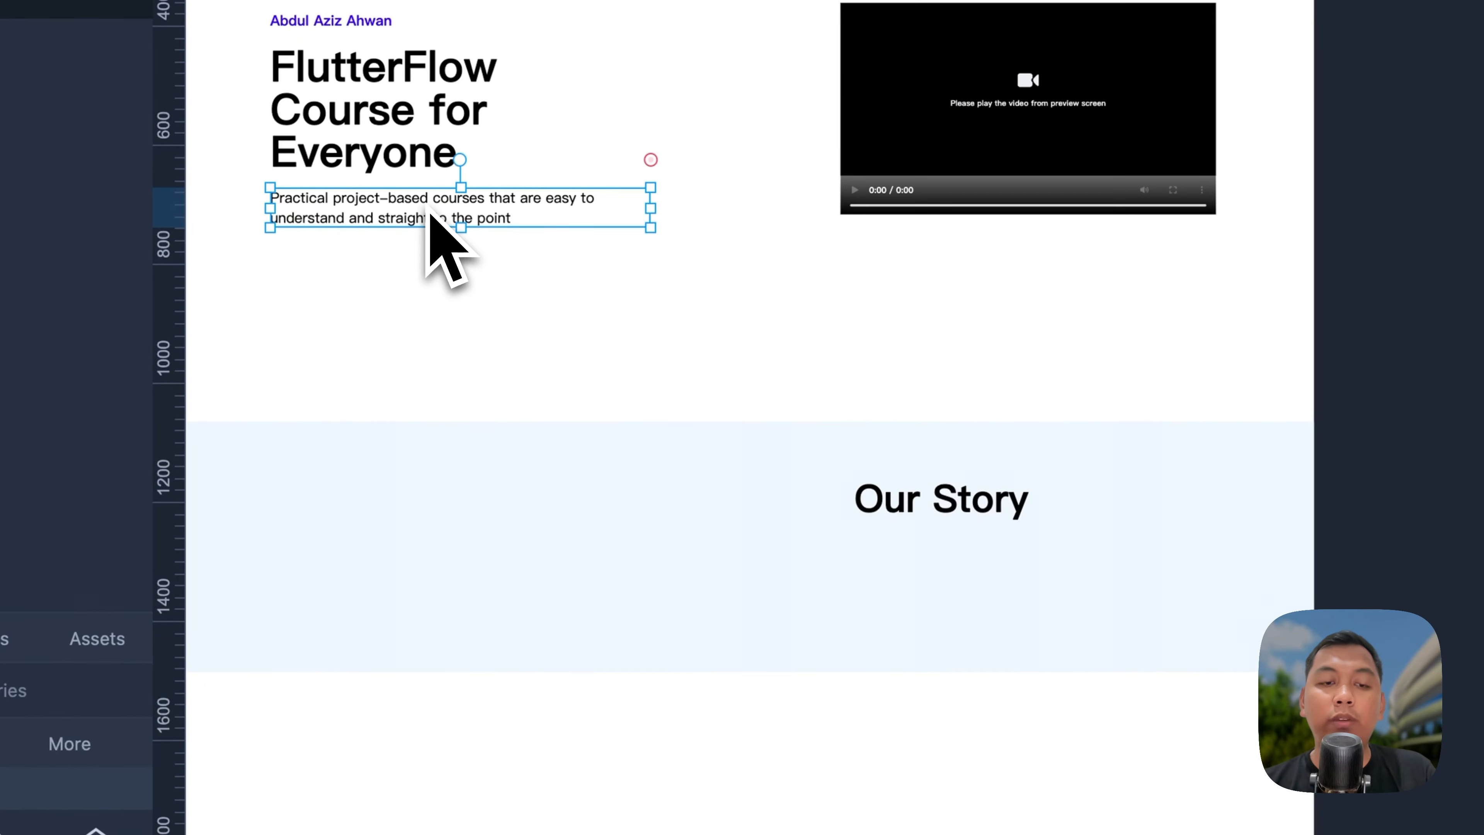
{"action": "left_click_drag", "start_coordinate": [422, 236], "coordinate": [954, 680]}
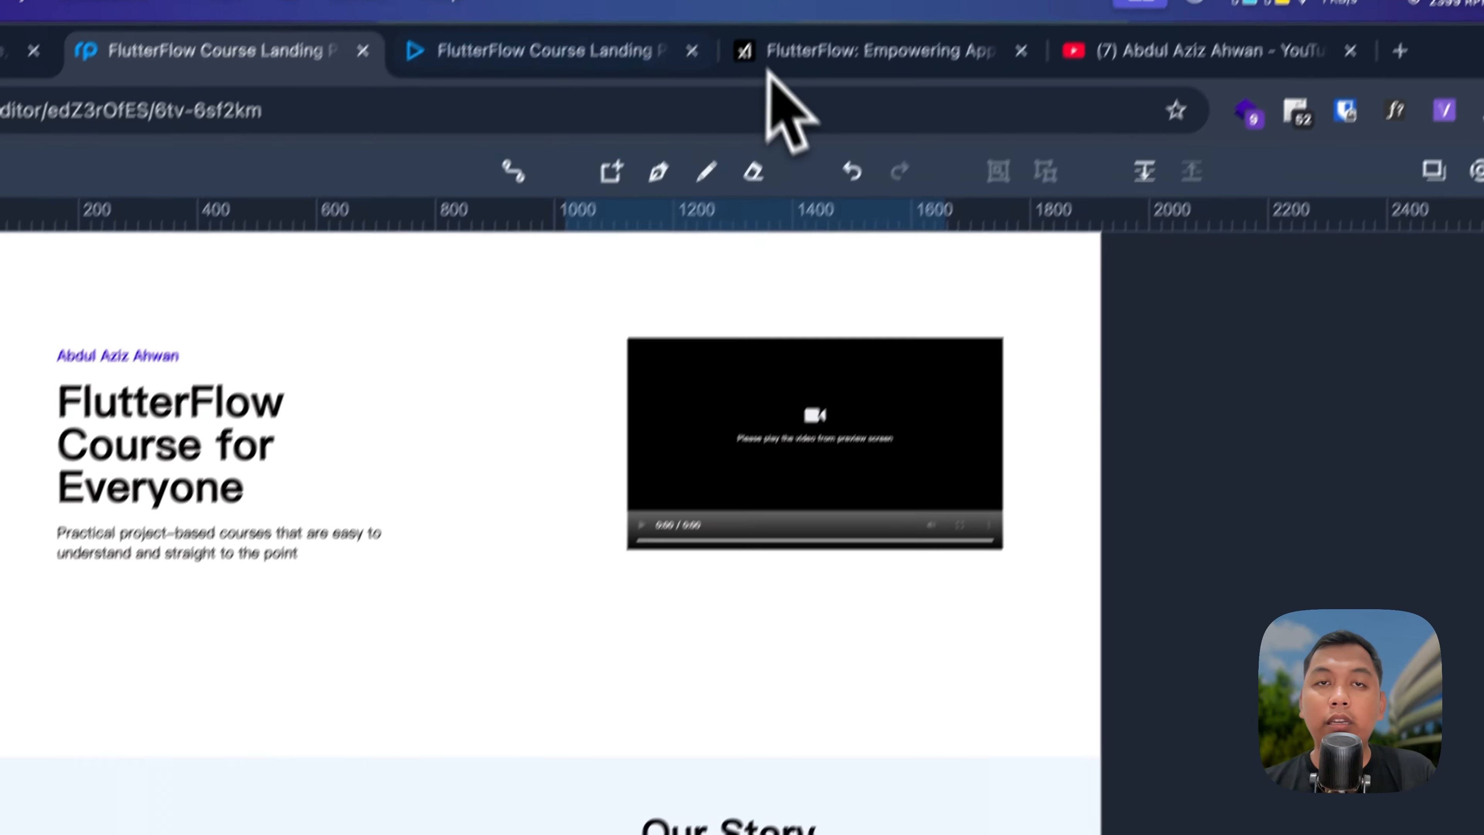
Step: Copy the opening sentences of Grok's Our Story paragraph and return to the mockup
{"action": "left_click", "coordinate": [771, 51]}
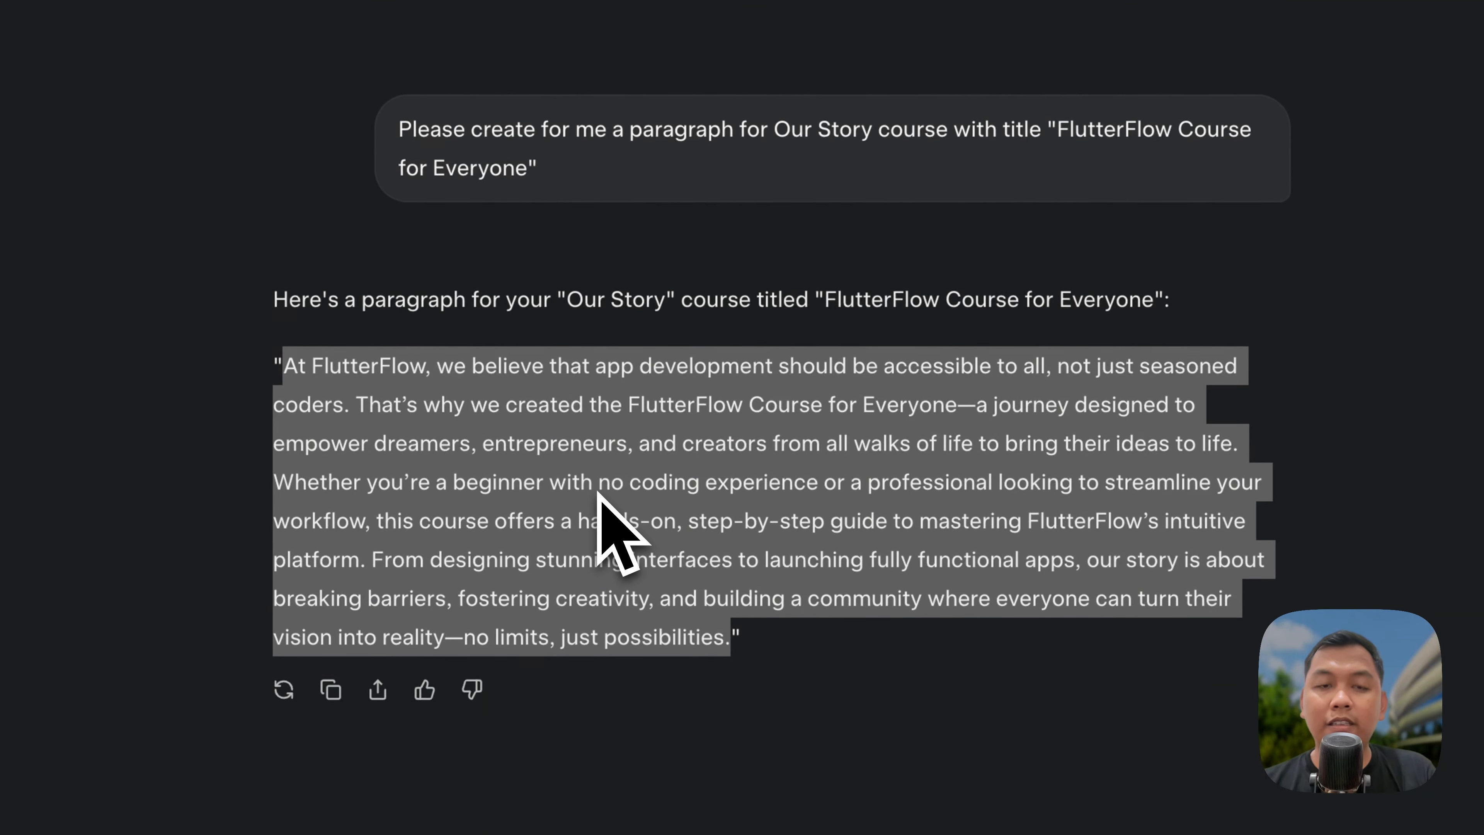
{"action": "left_click", "coordinate": [639, 481]}
{"action": "left_click_drag", "start_coordinate": [1237, 444], "coordinate": [297, 379]}
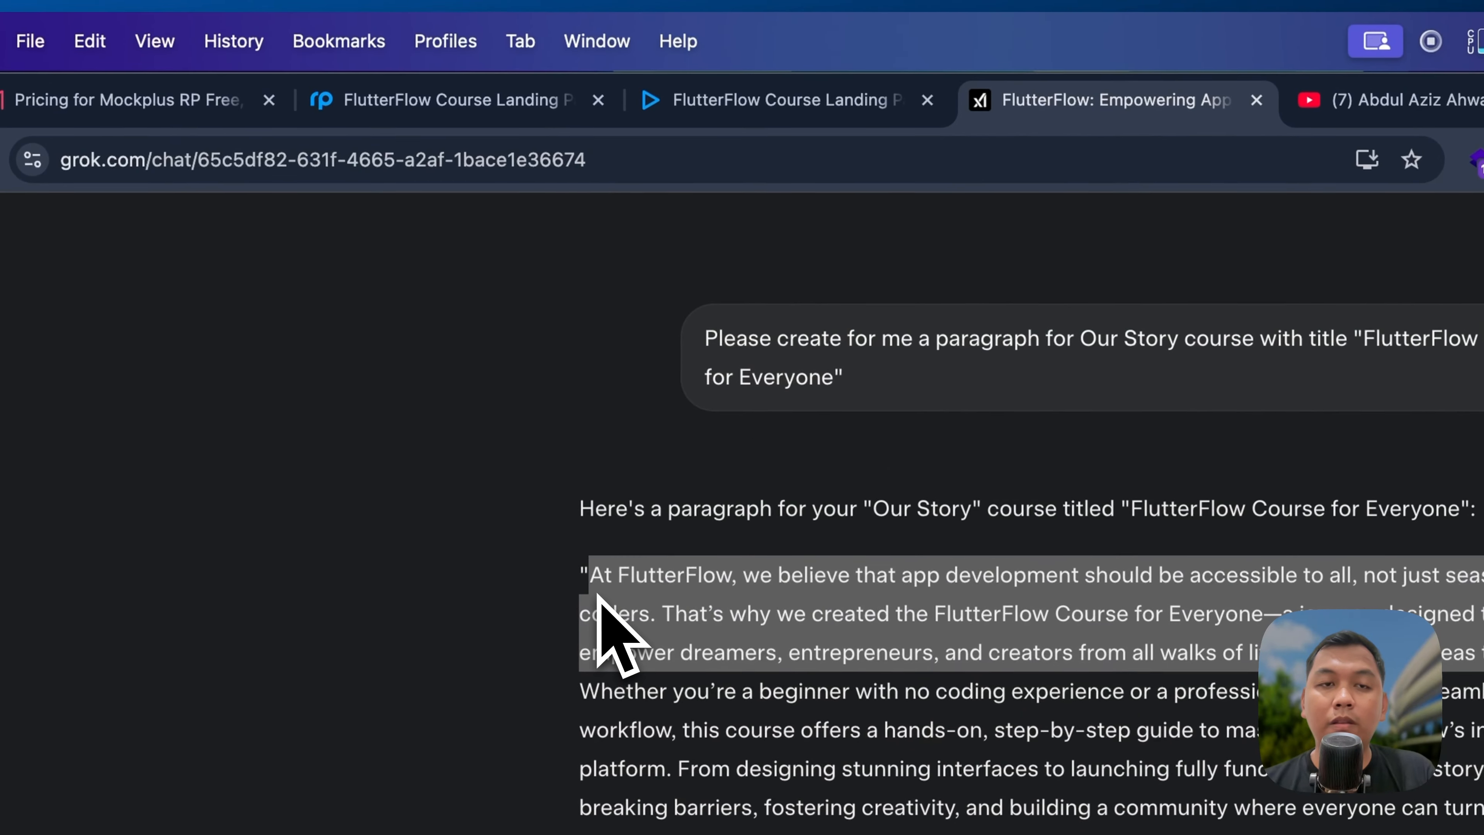
{"action": "key", "text": "super+c"}
{"action": "left_click", "coordinate": [441, 101]}
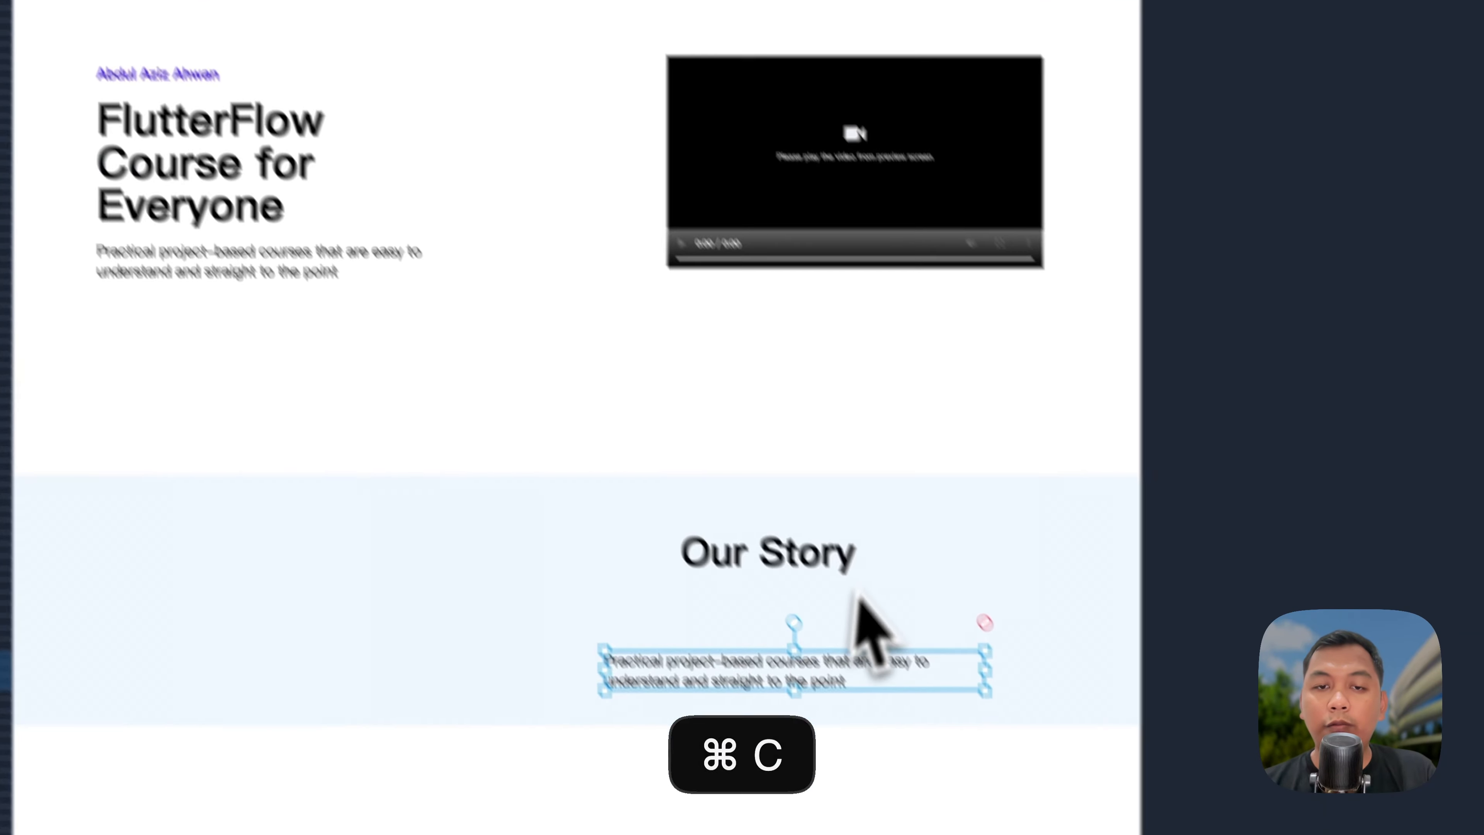
Step: Paste the 'At FlutterFlow, we believe…' text into the story box, nudge it higher, show the grid
{"action": "double_click", "coordinate": [797, 609]}
{"action": "key", "text": "super+shift+v"}
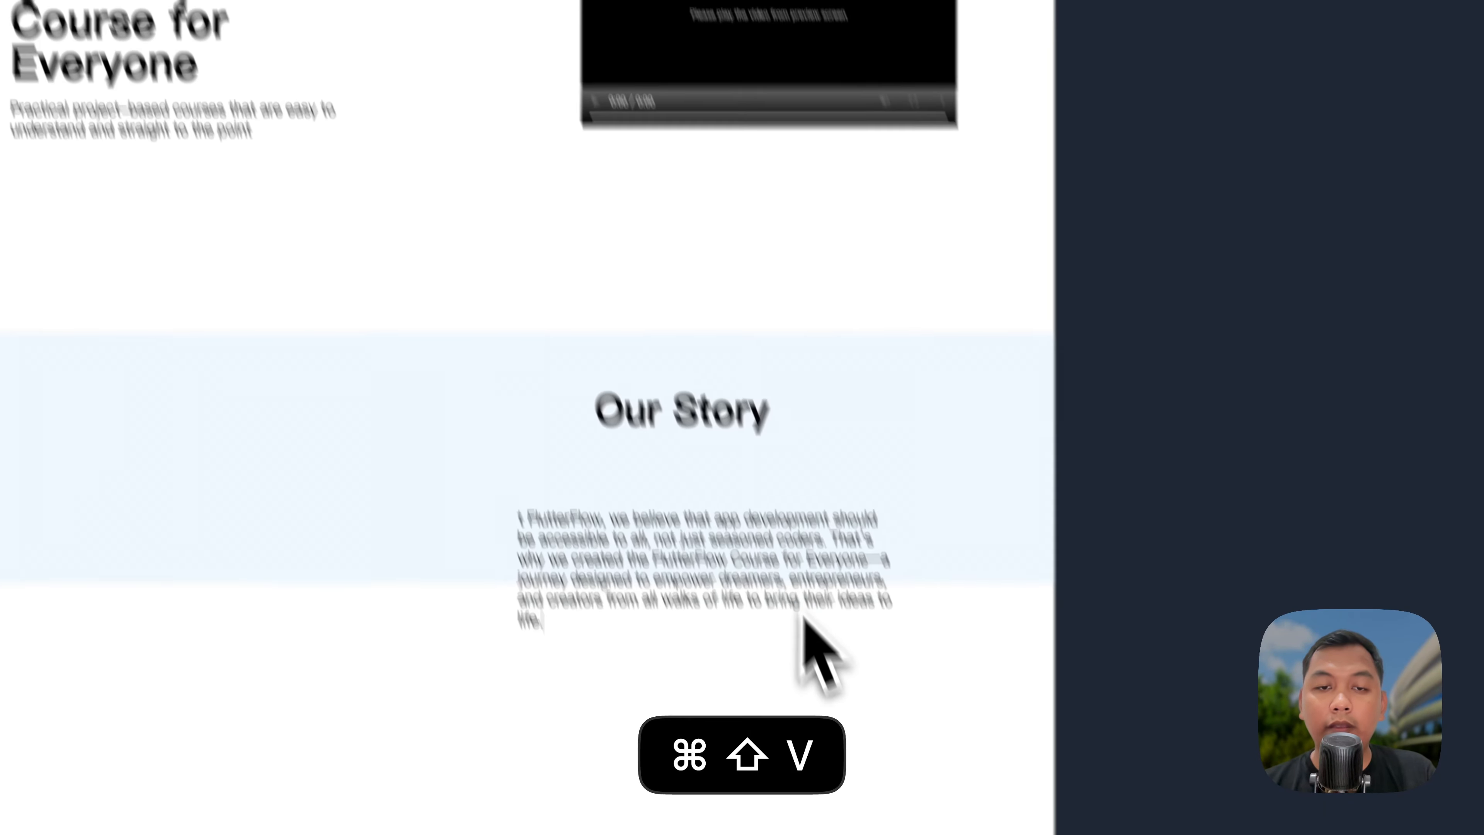
{"action": "type", "text": "A"}
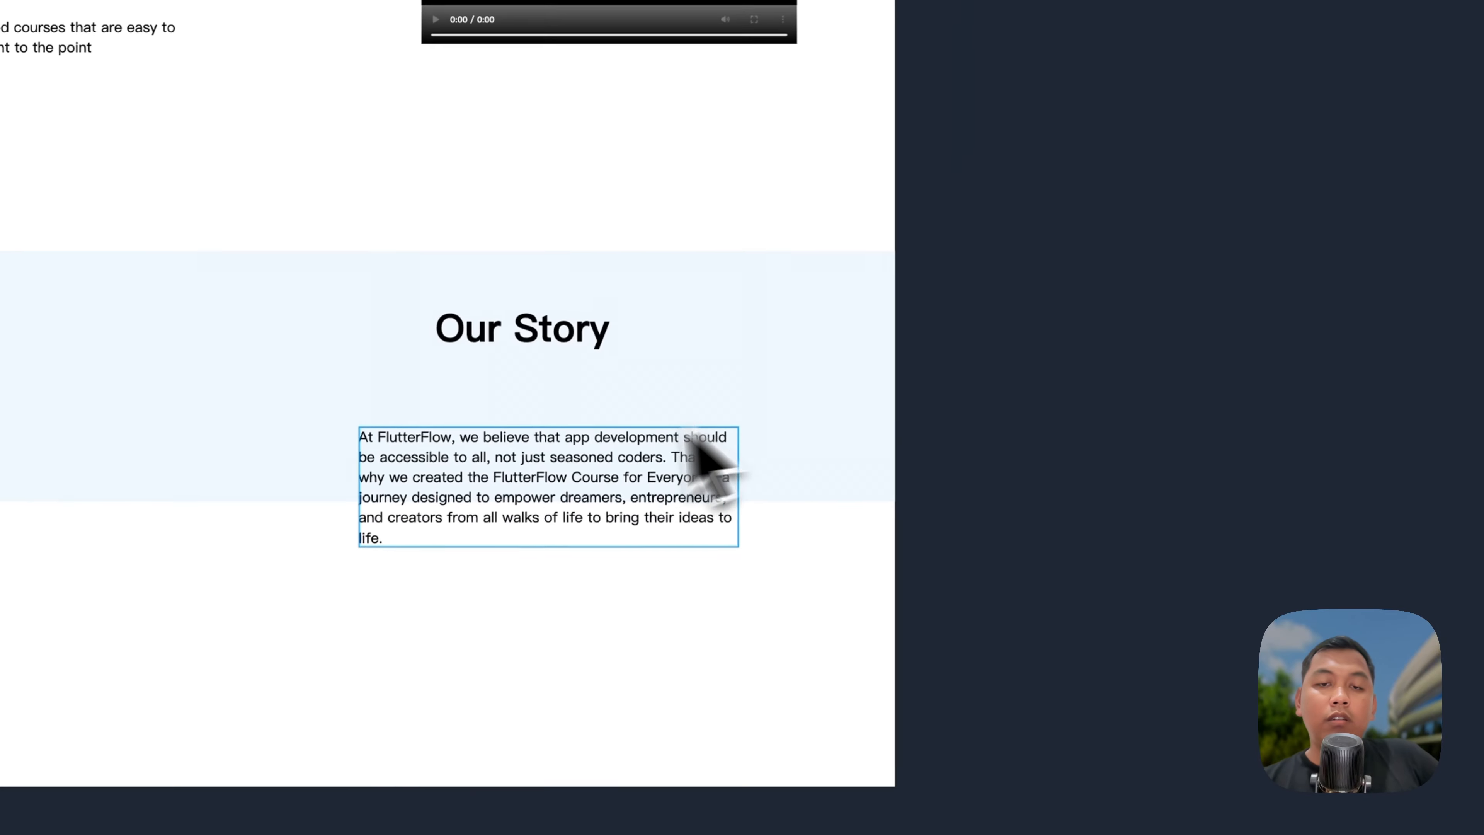
{"action": "left_click", "coordinate": [687, 363]}
{"action": "left_click_drag", "start_coordinate": [584, 419], "coordinate": [585, 411]}
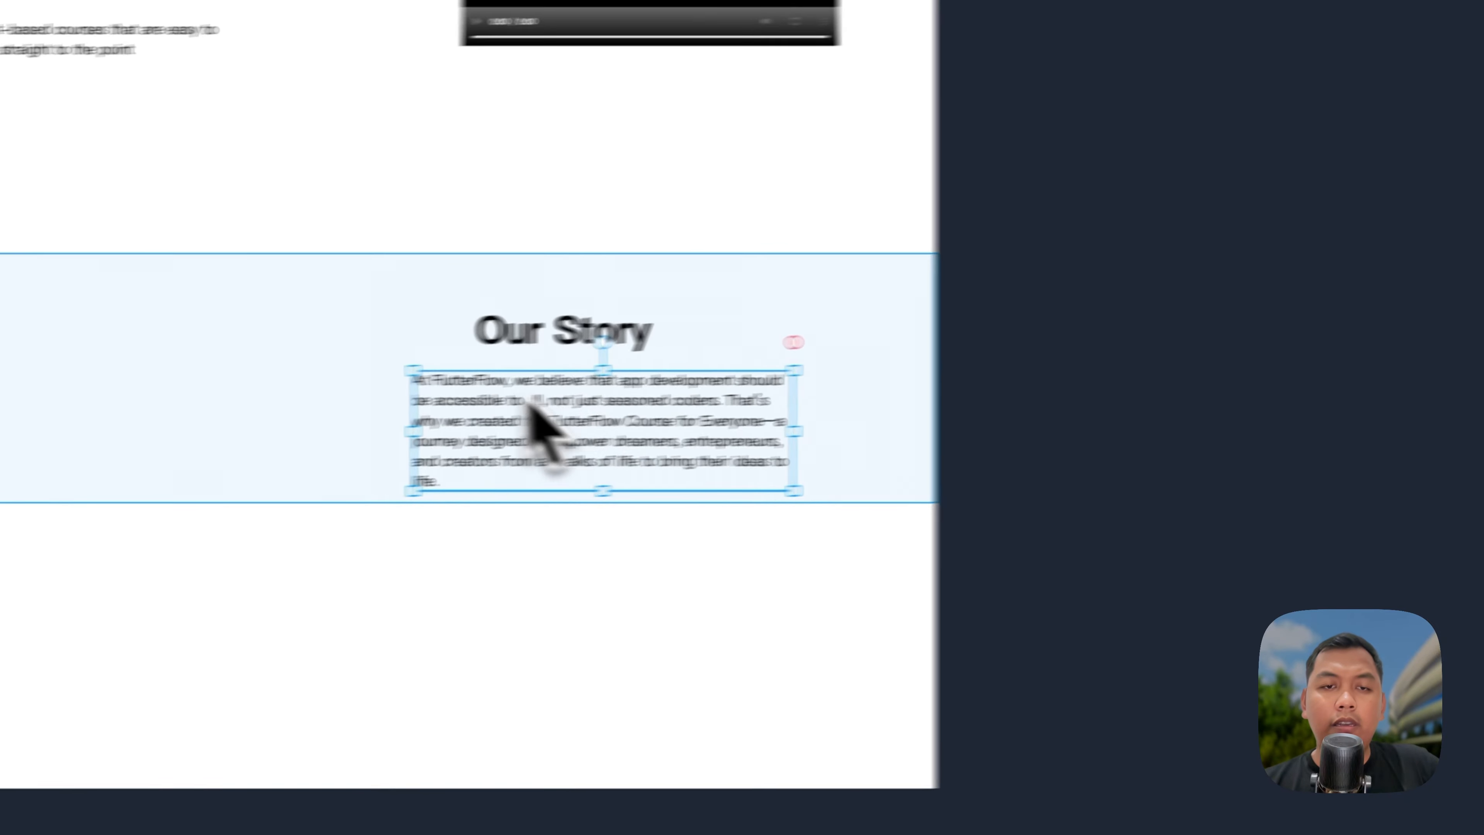
{"action": "left_click", "coordinate": [313, 357]}
{"action": "key", "text": "alt+l"}
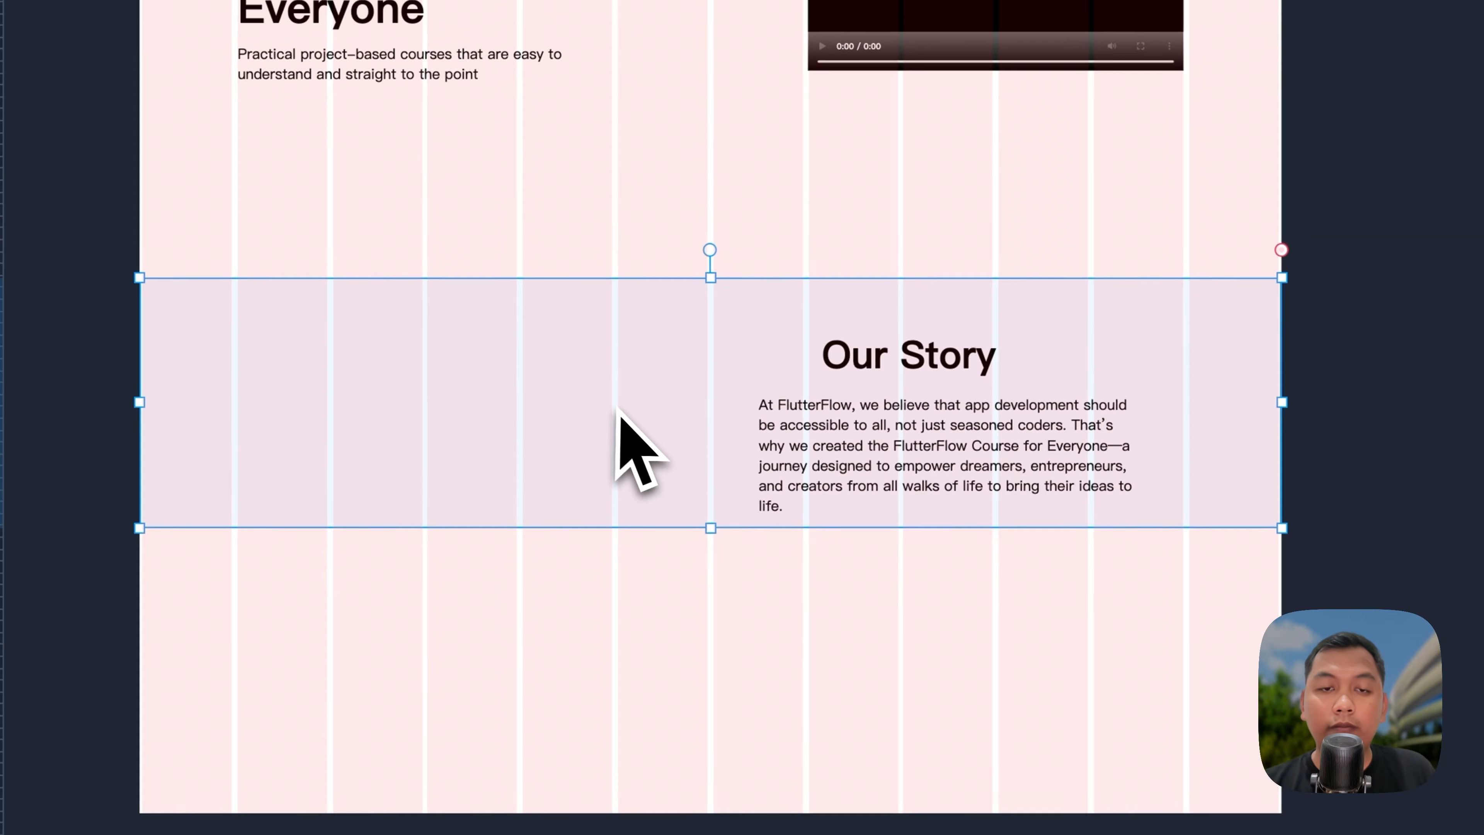
Step: Shift the story paragraph slightly left and add an image element, initially 1920 wide
{"action": "left_click", "coordinate": [729, 420]}
{"action": "left_click_drag", "start_coordinate": [918, 500], "coordinate": [996, 495]}
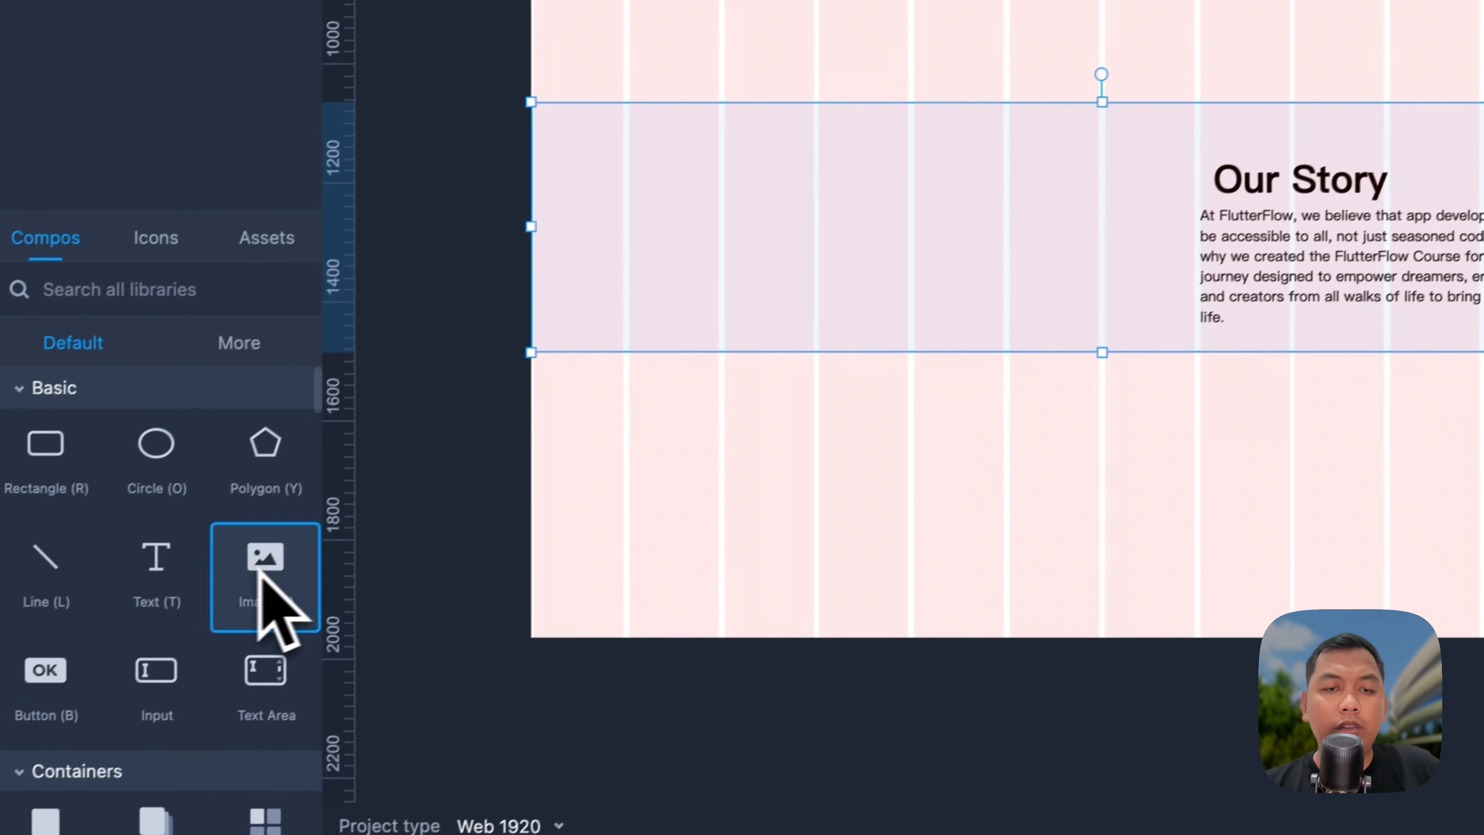
{"action": "left_click_drag", "start_coordinate": [0, 791], "coordinate": [500, 500]}
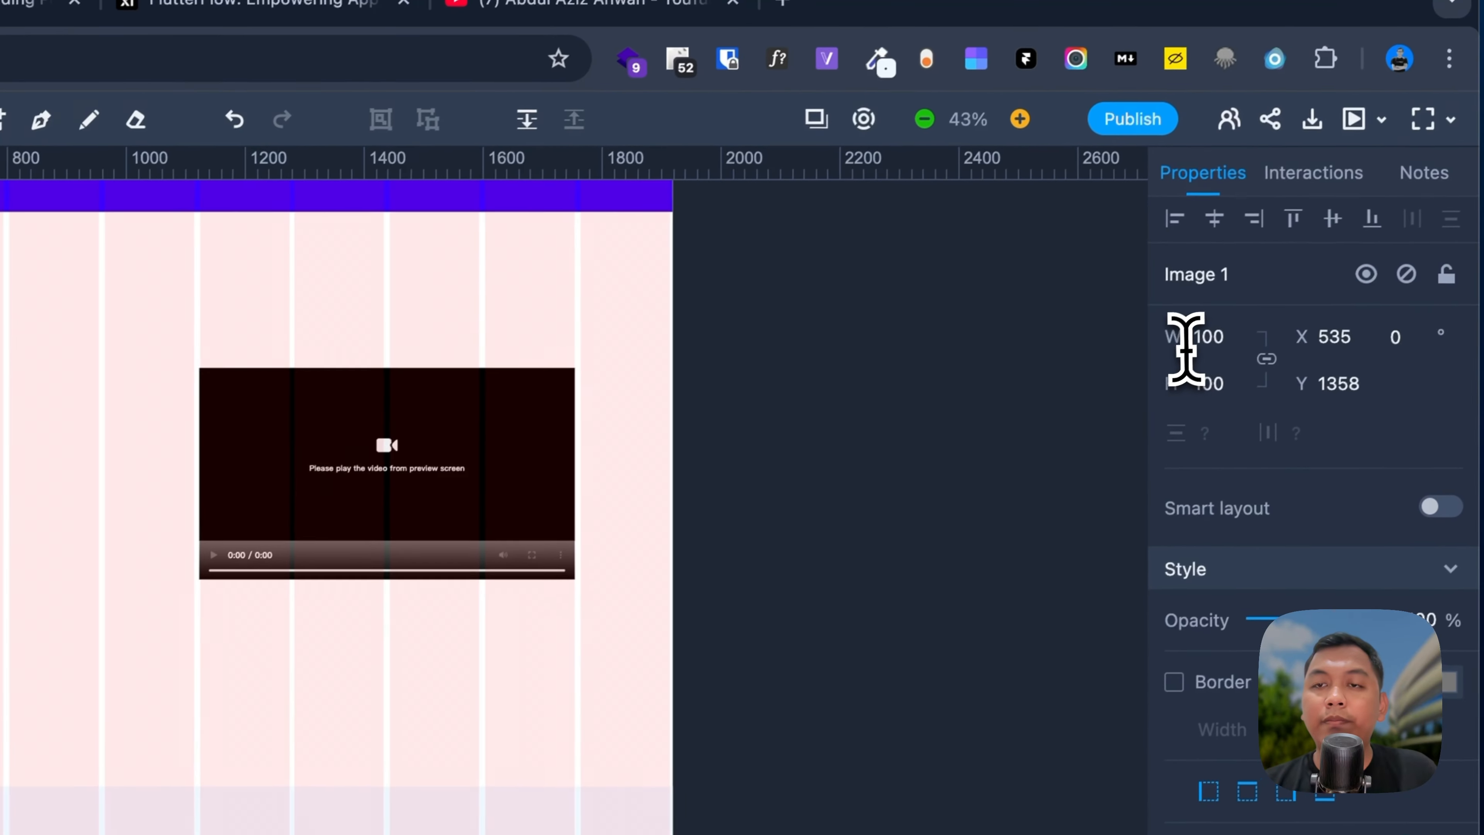
{"action": "left_click", "coordinate": [1186, 339]}
{"action": "type", "text": "1920"}
{"action": "key", "text": "Tab"}
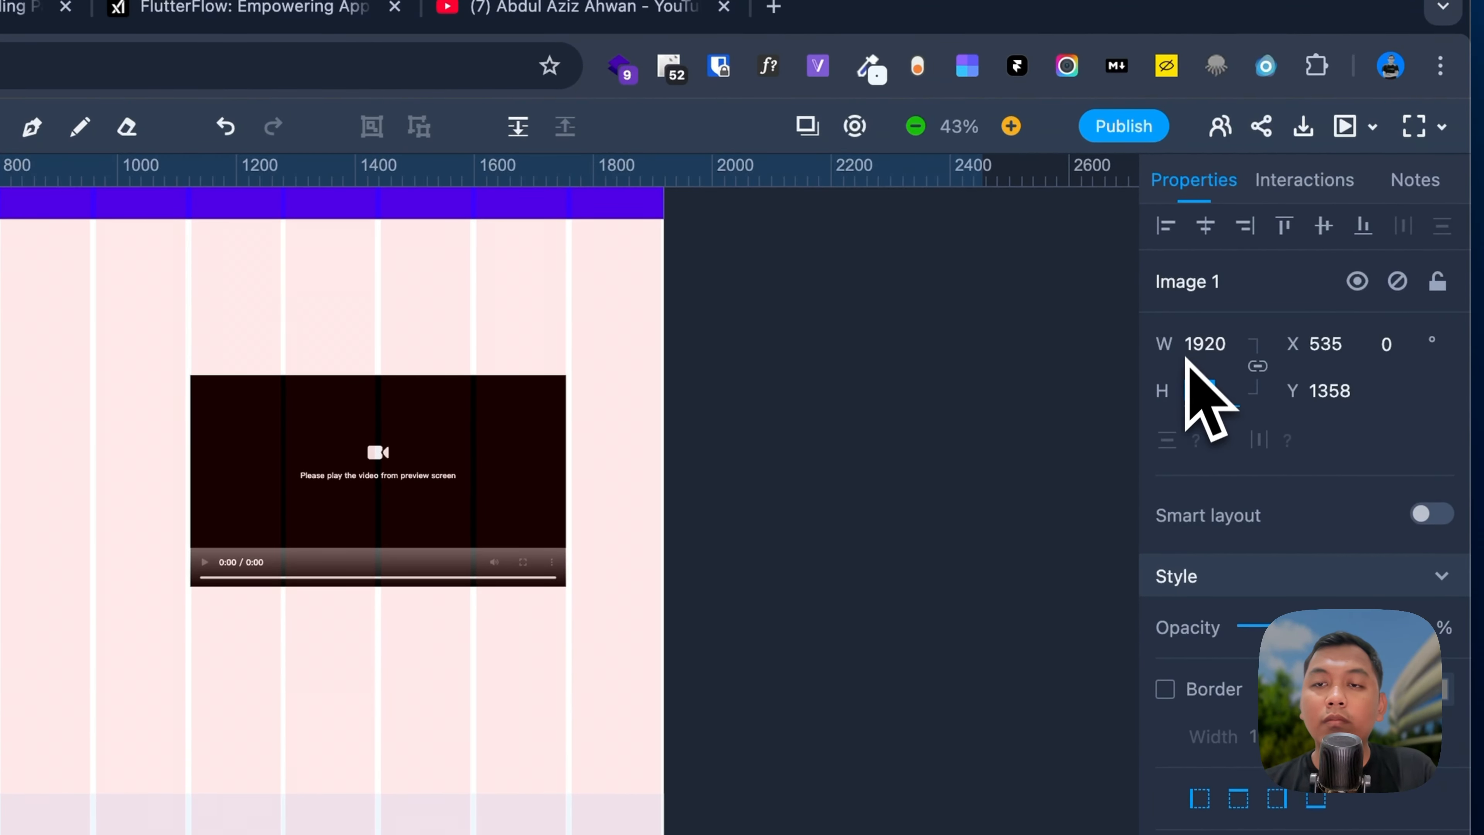
Step: Resize the image to 630 px wide and position it on the section's left side
{"action": "left_click", "coordinate": [520, 473]}
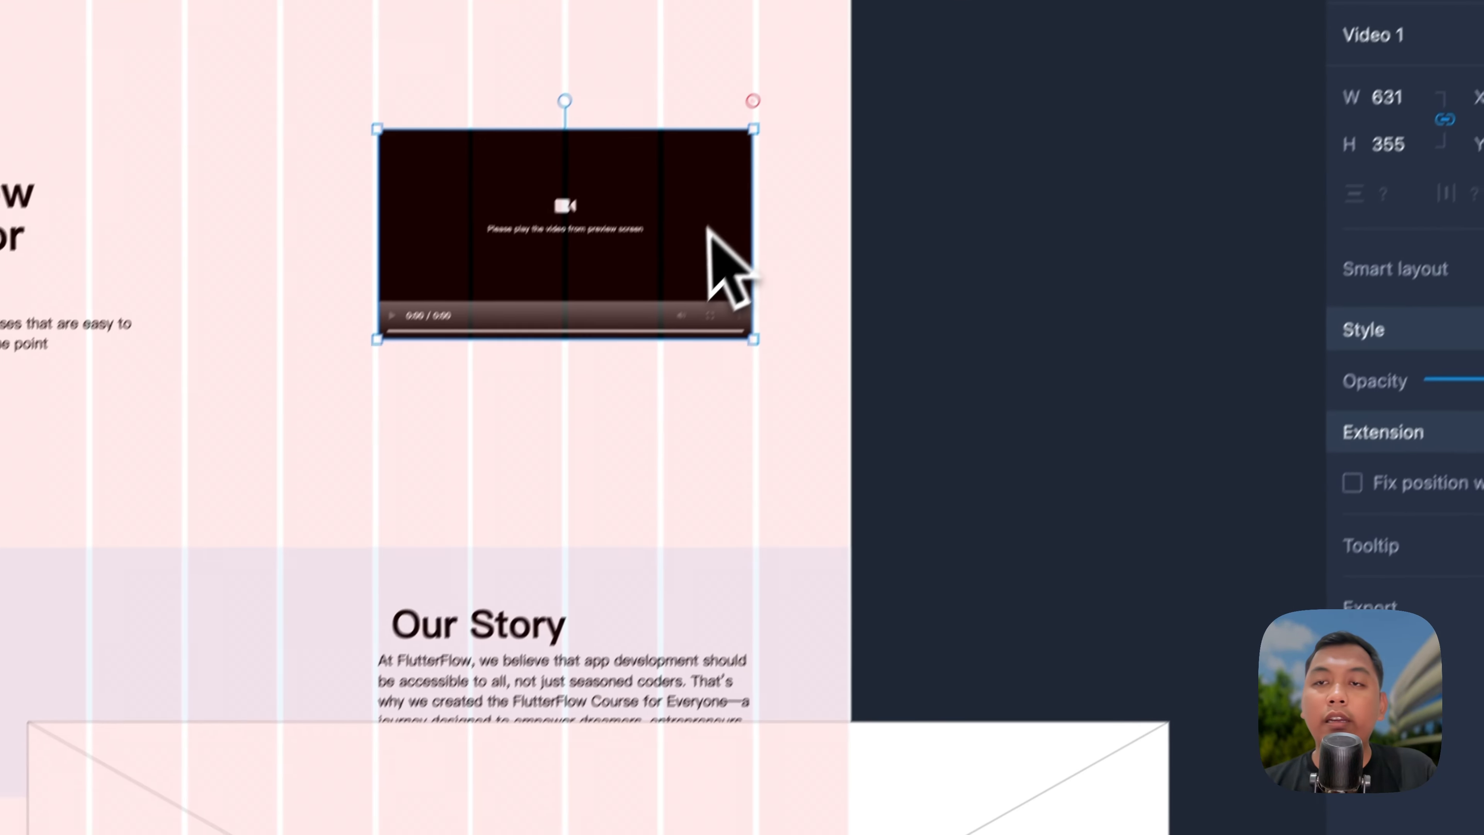
{"action": "left_click", "coordinate": [839, 650]}
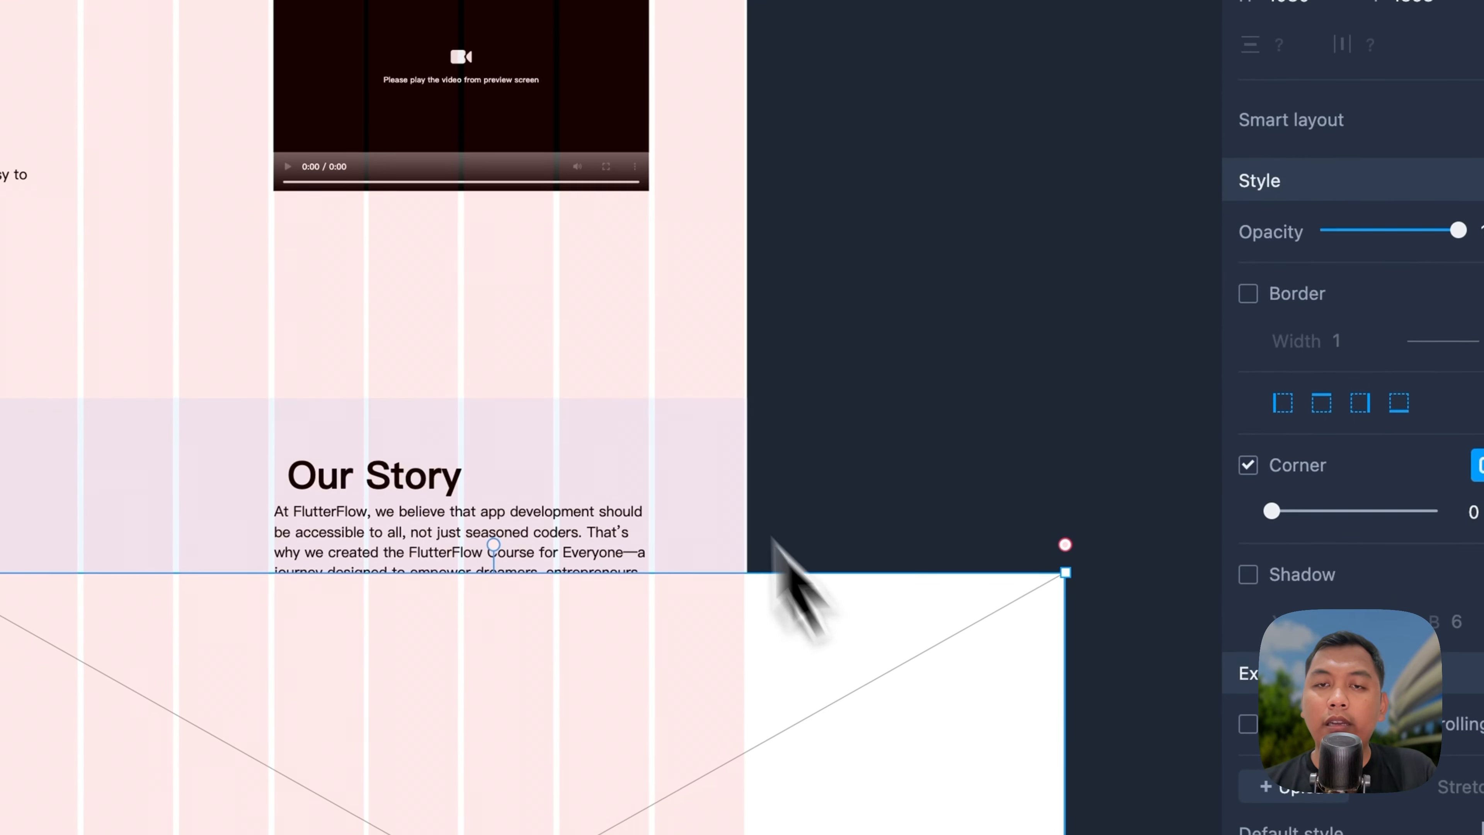
{"action": "left_click", "coordinate": [470, 595]}
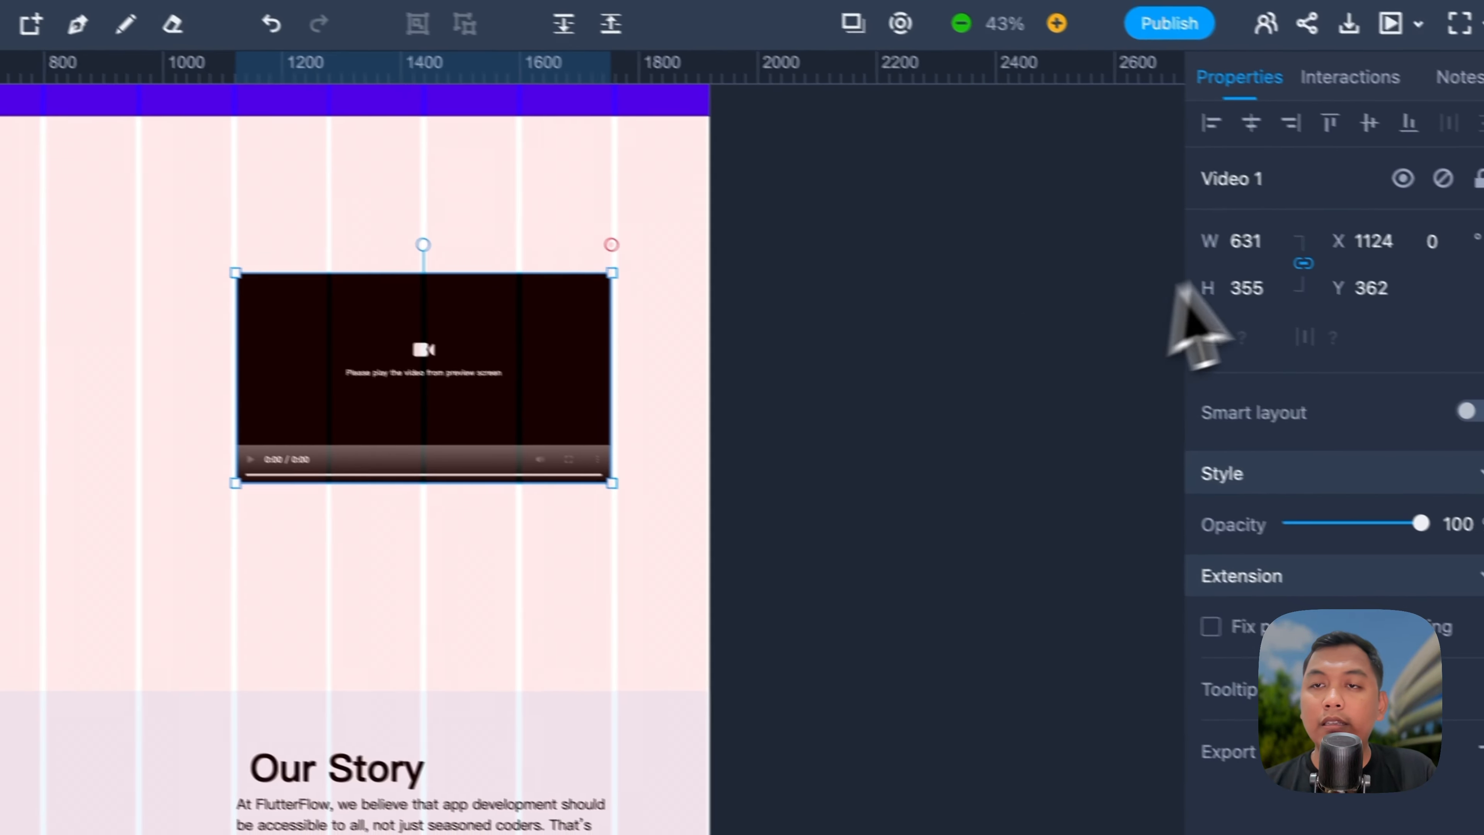
{"action": "left_click", "coordinate": [929, 801]}
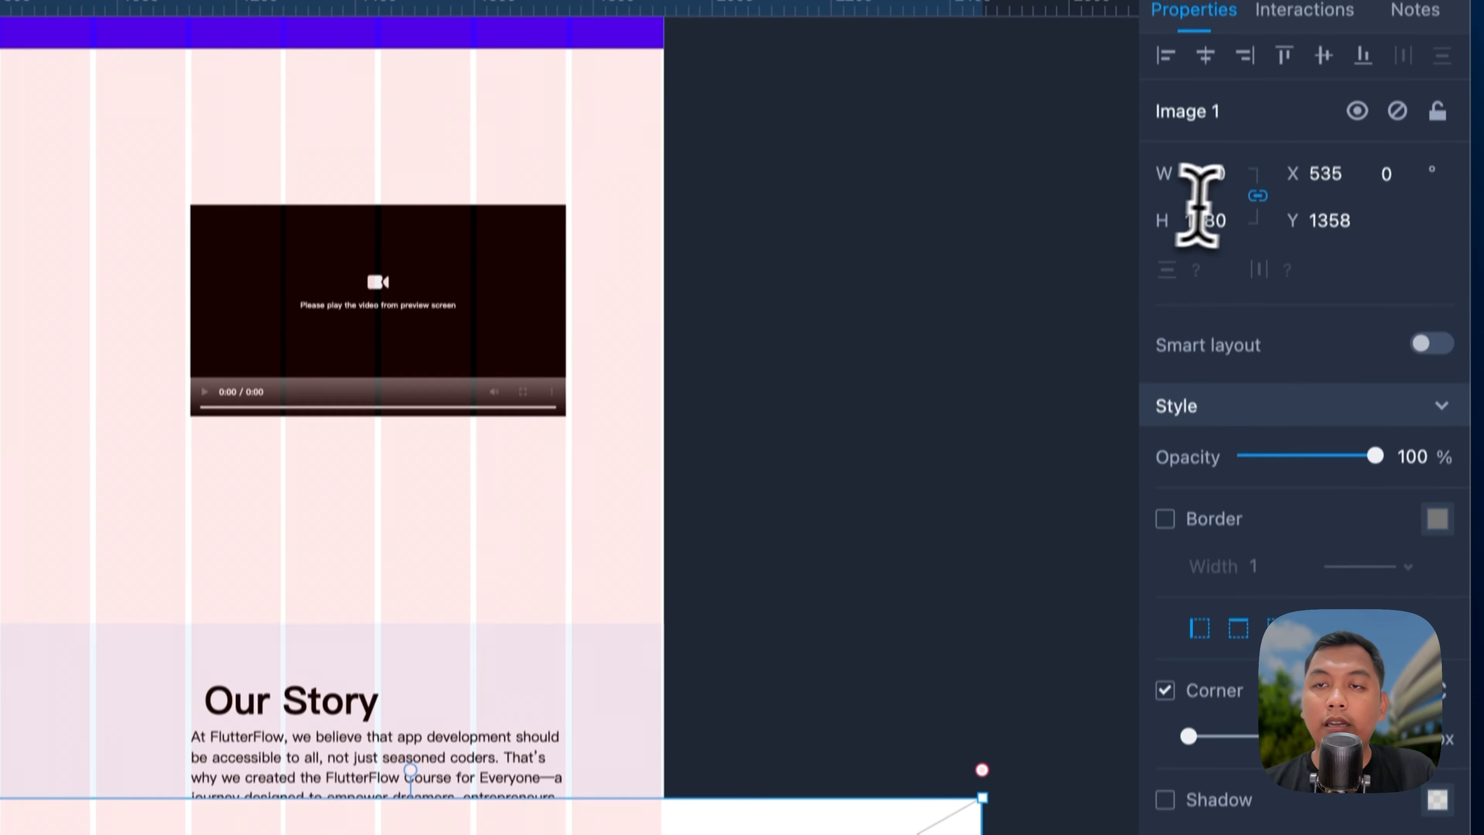
{"action": "left_click", "coordinate": [1207, 12]}
{"action": "type", "text": "630"}
{"action": "key", "text": "Return"}
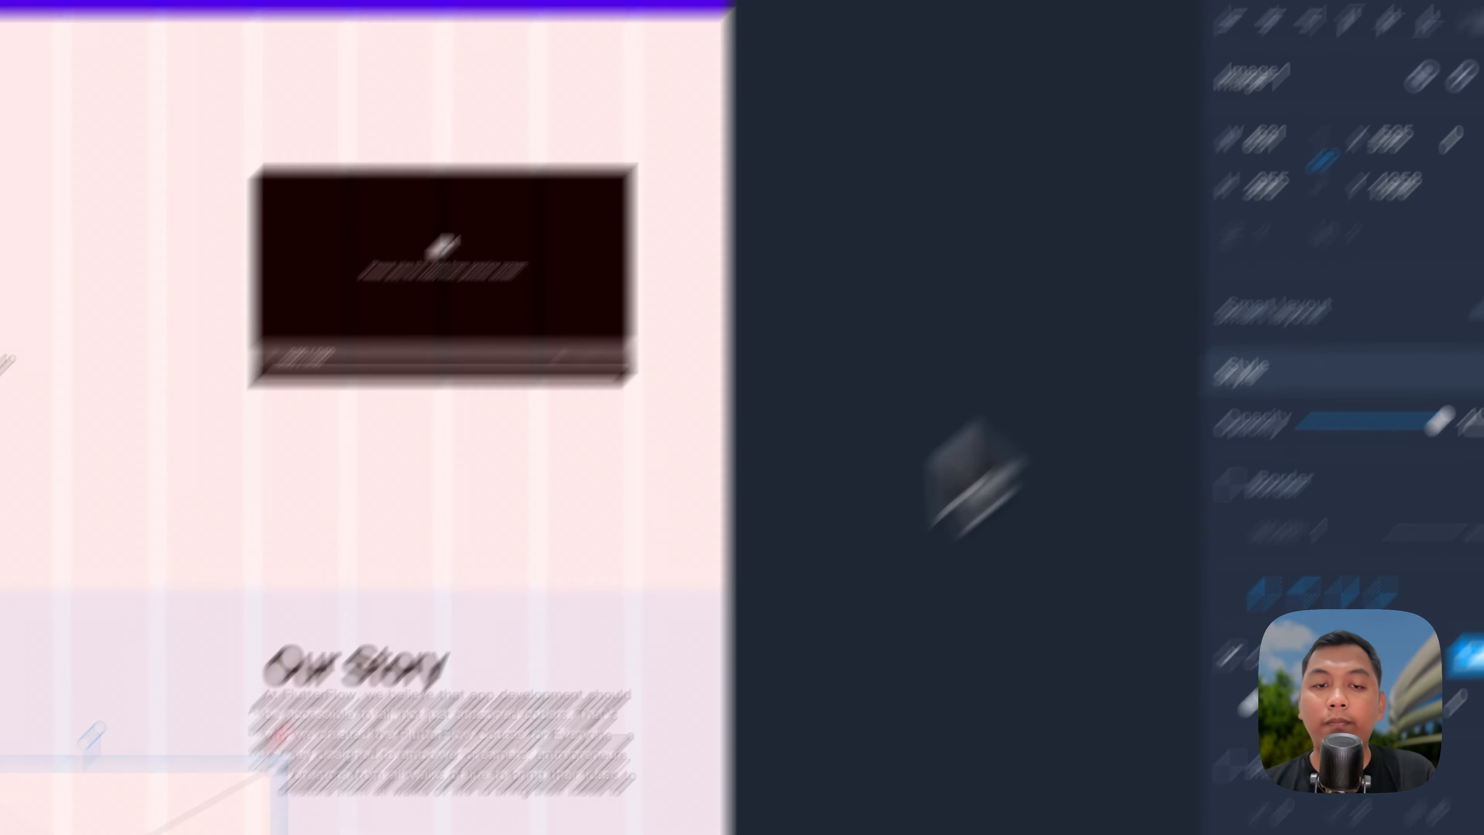
{"action": "left_click_drag", "start_coordinate": [520, 649], "coordinate": [414, 299]}
{"action": "left_click_drag", "start_coordinate": [435, 459], "coordinate": [430, 471]}
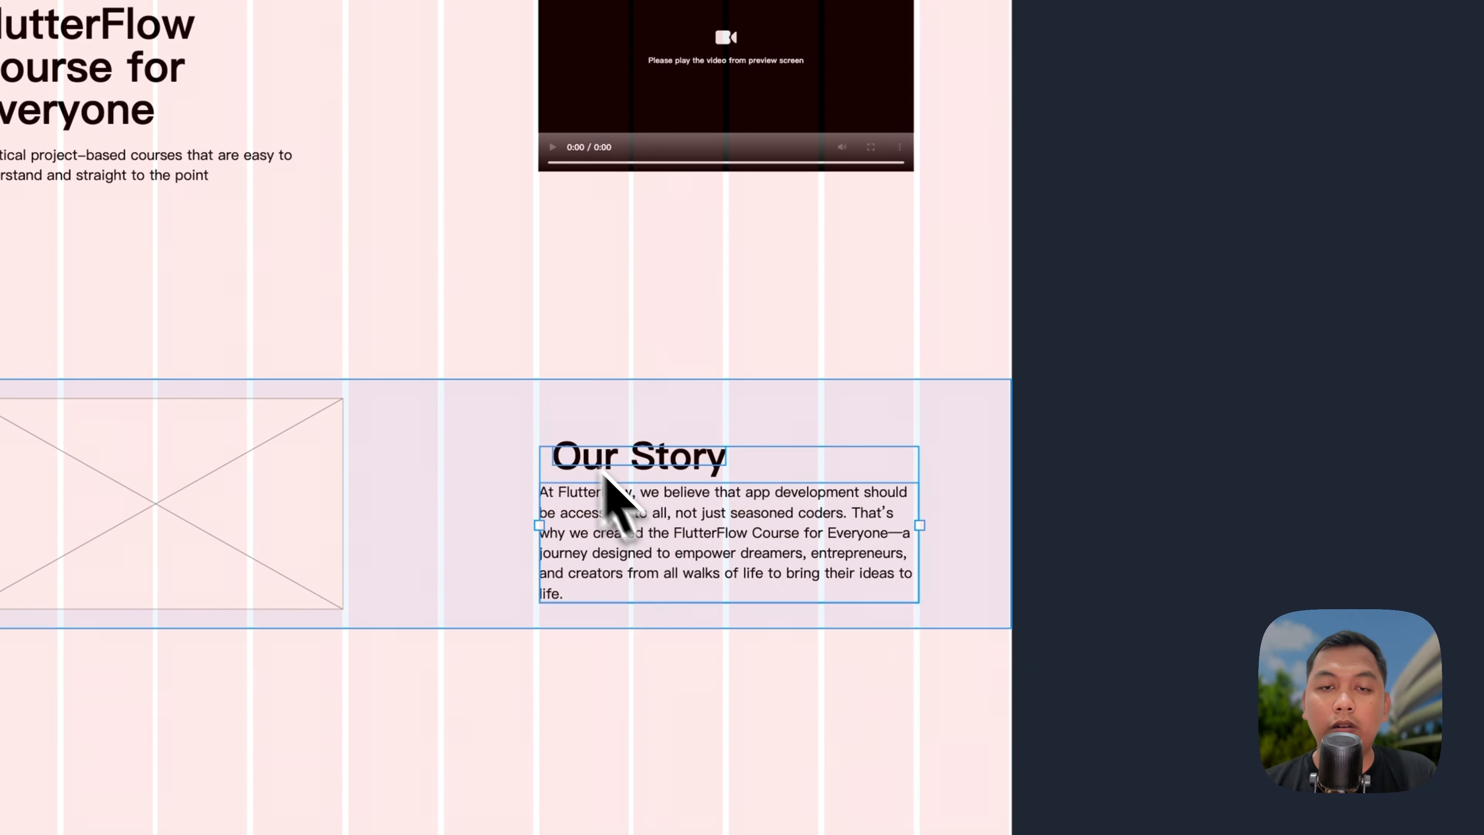
{"action": "left_click", "coordinate": [583, 458]}
{"action": "left_click", "coordinate": [649, 544]}
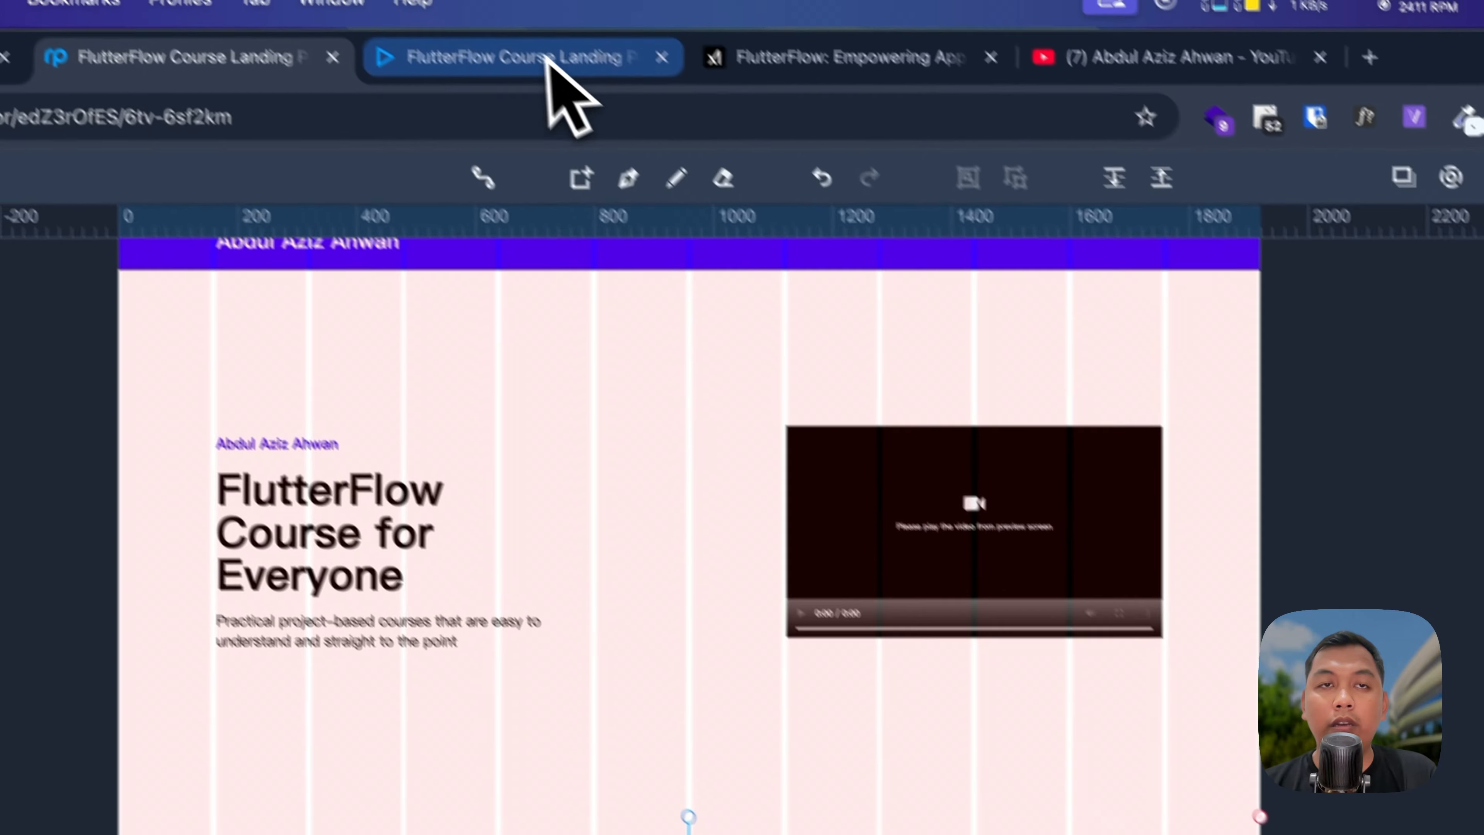
{"action": "left_click", "coordinate": [553, 58]}
{"action": "key", "text": "super+r"}
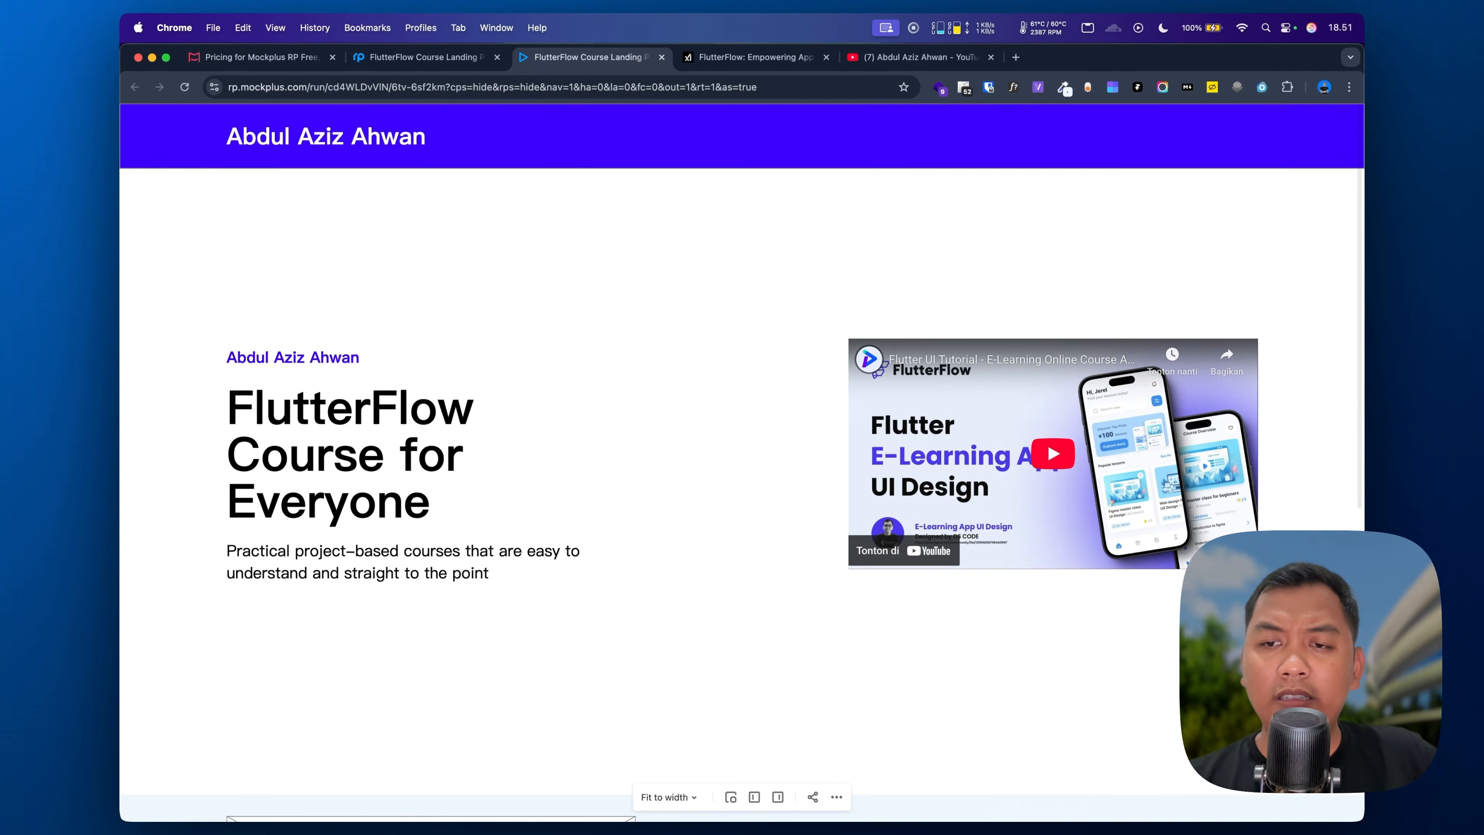
{"action": "scroll", "coordinate": [717, 342], "scroll_direction": "down", "scroll_amount": 7}
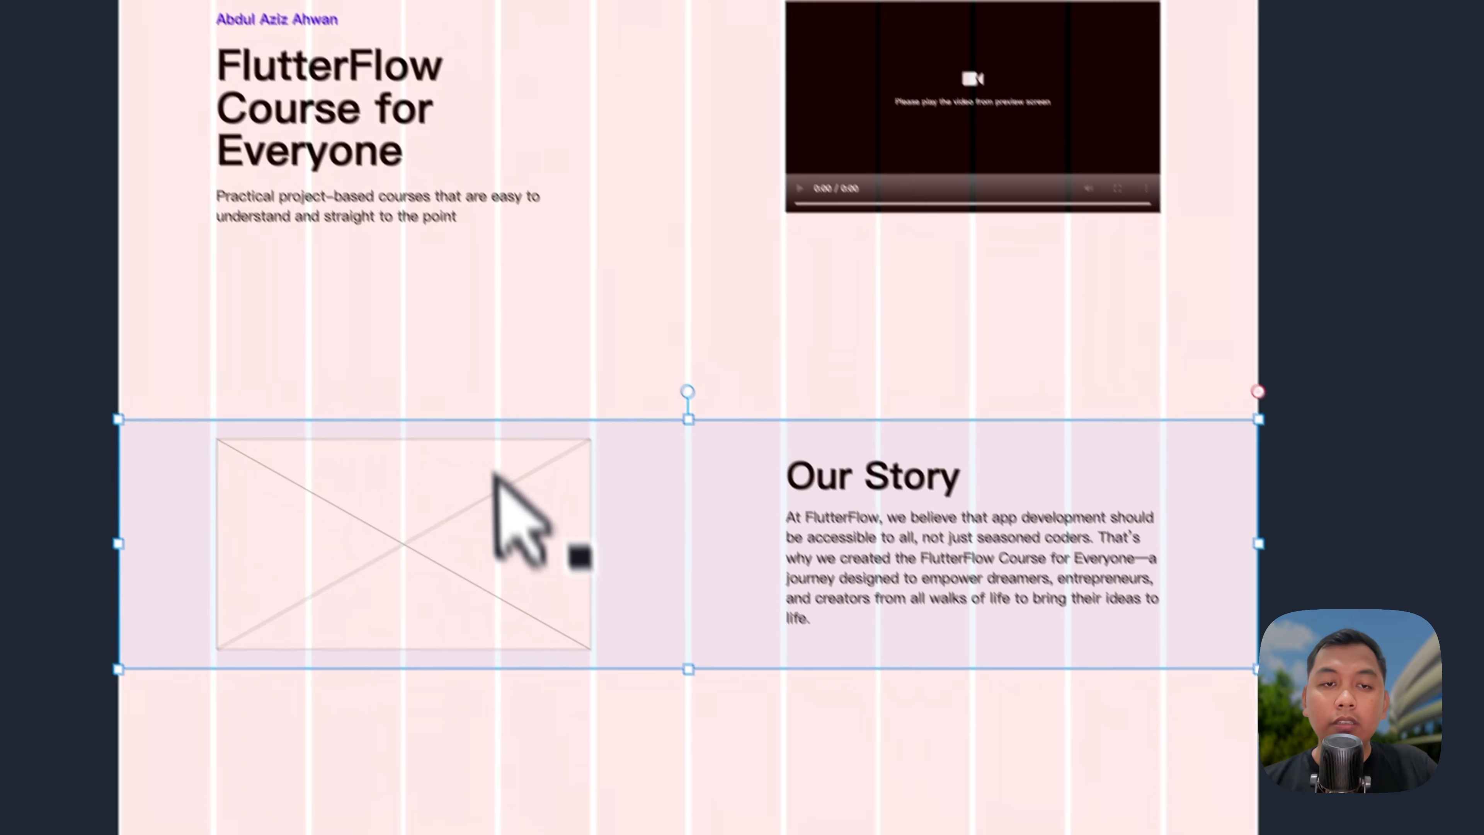
Step: Upload an image from Downloads into the Our Story placeholder and round its corners to 24 px
{"action": "left_click", "coordinate": [437, 497]}
{"action": "double_click", "coordinate": [435, 488]}
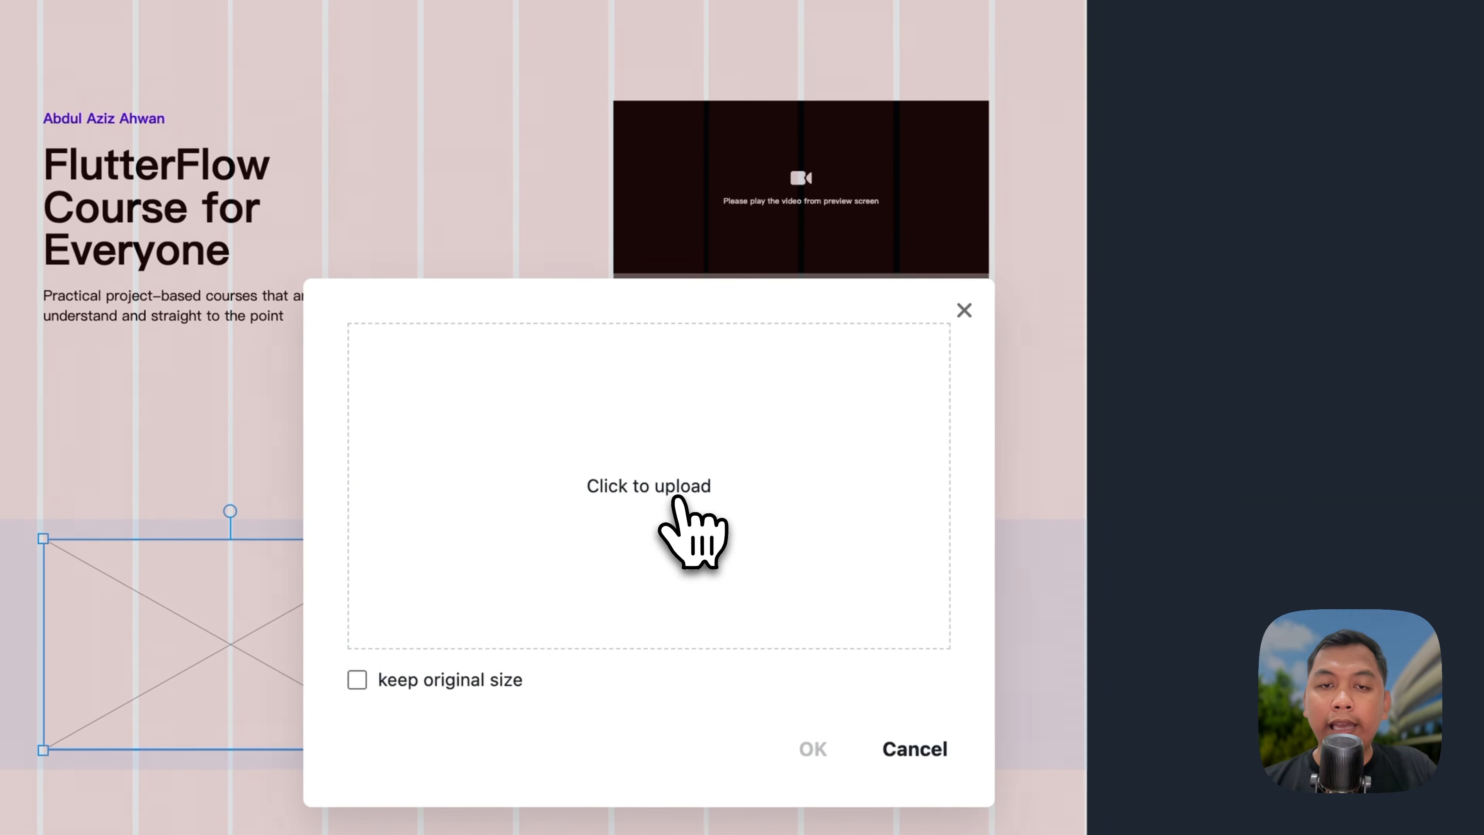
{"action": "left_click", "coordinate": [656, 383]}
{"action": "double_click", "coordinate": [595, 323]}
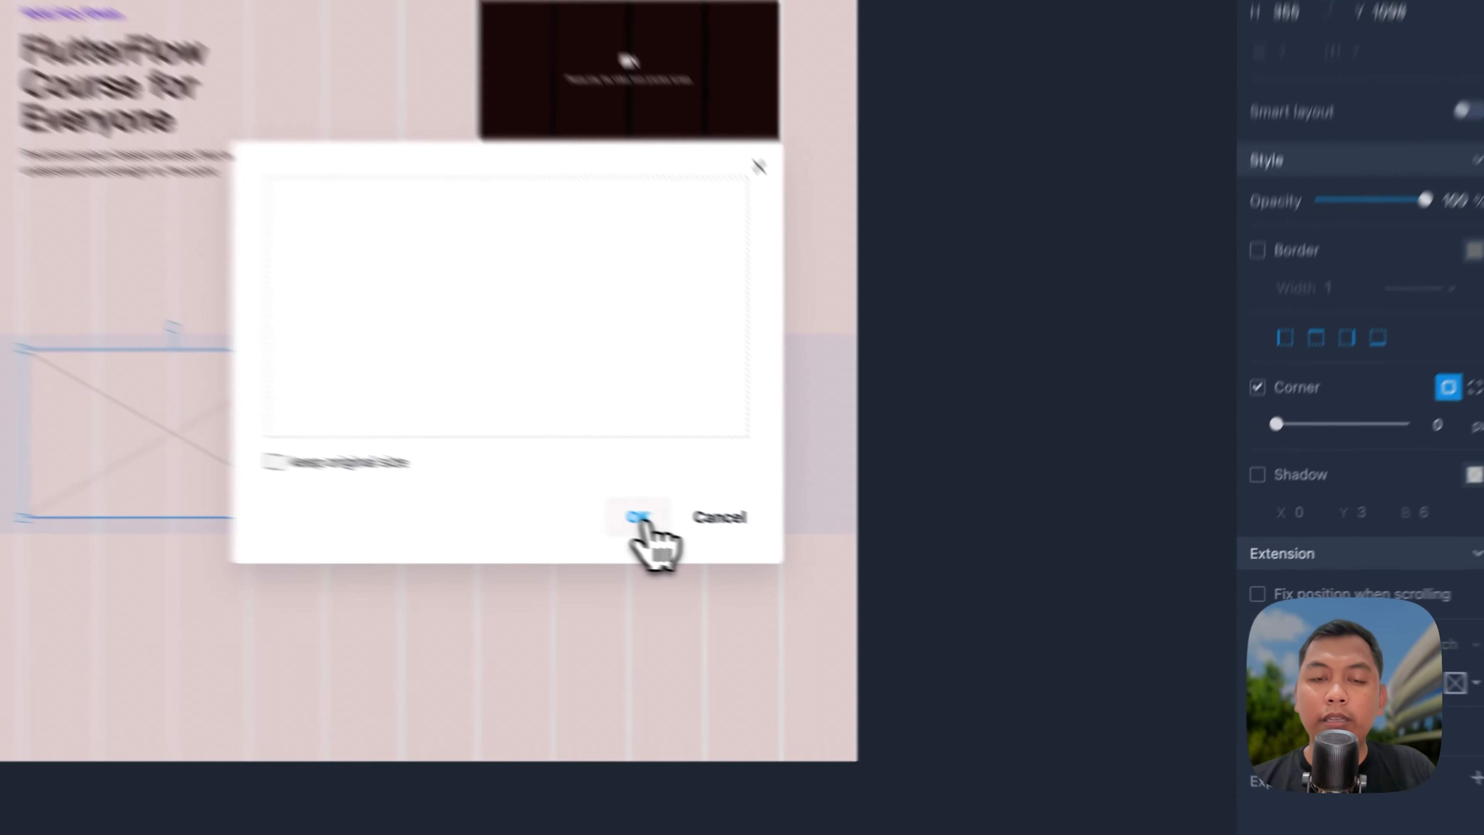
{"action": "left_click", "coordinate": [824, 565]}
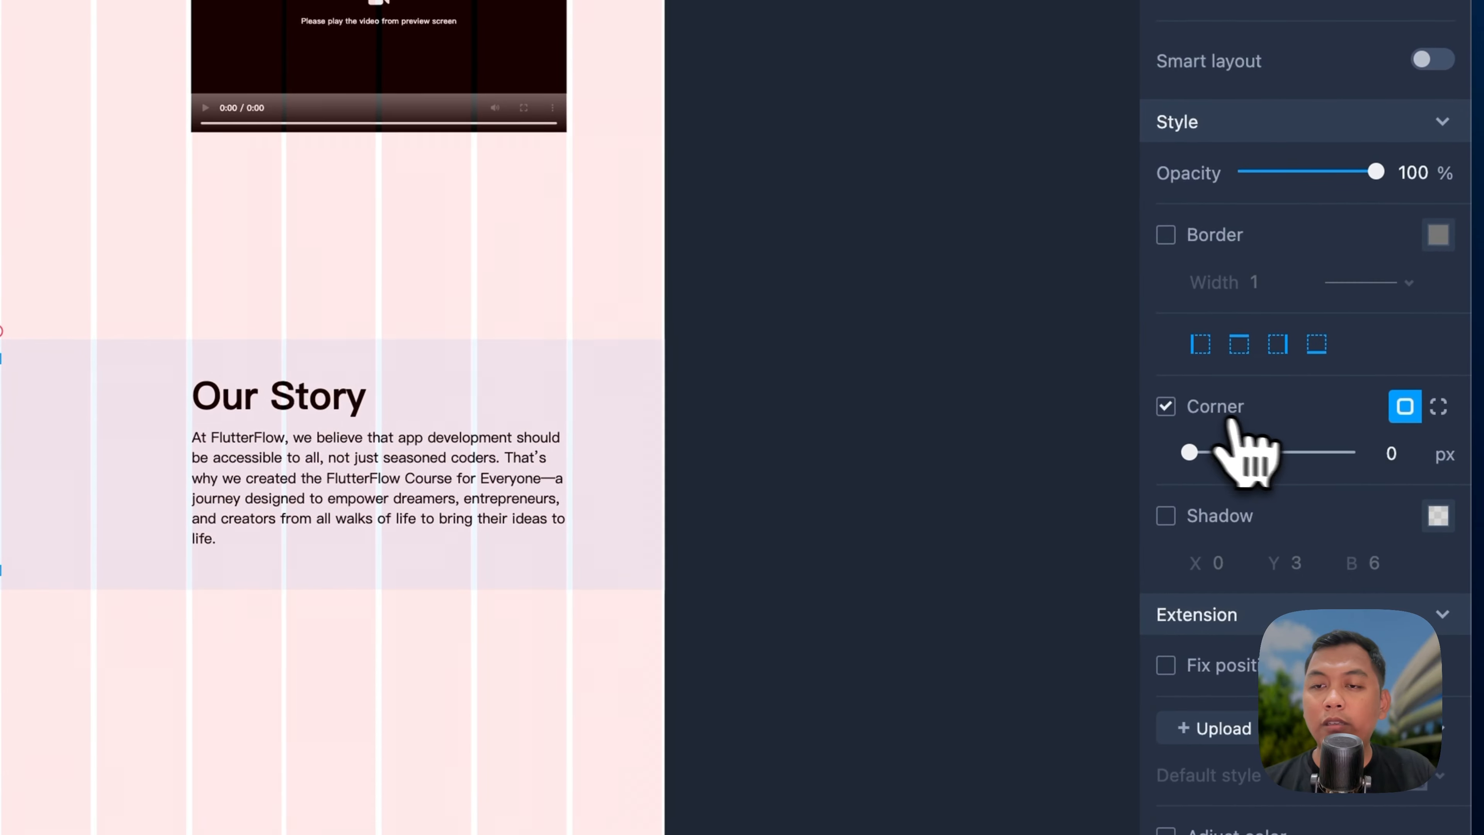
{"action": "left_click", "coordinate": [1404, 450]}
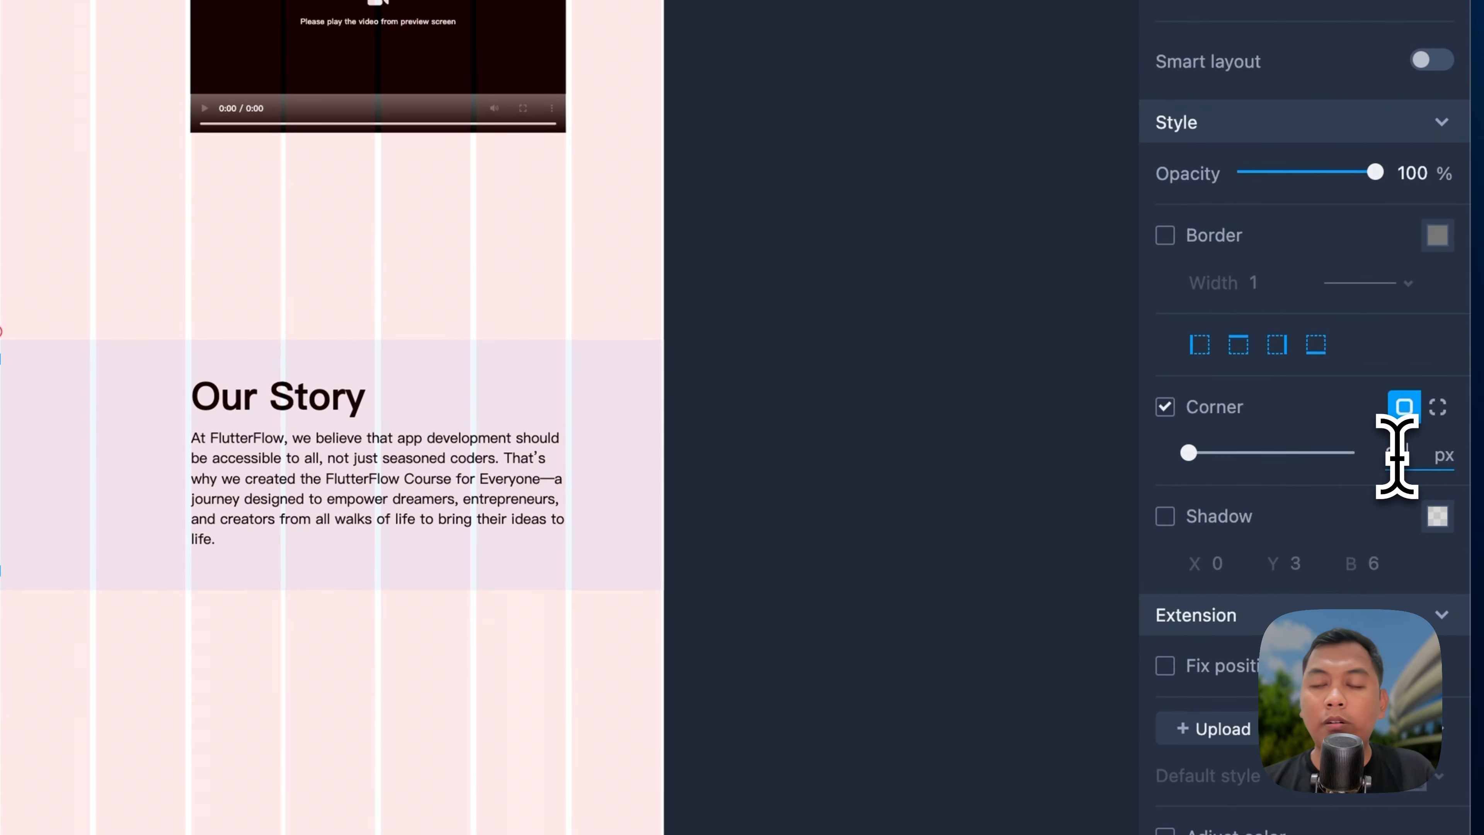
{"action": "key", "text": "Return"}
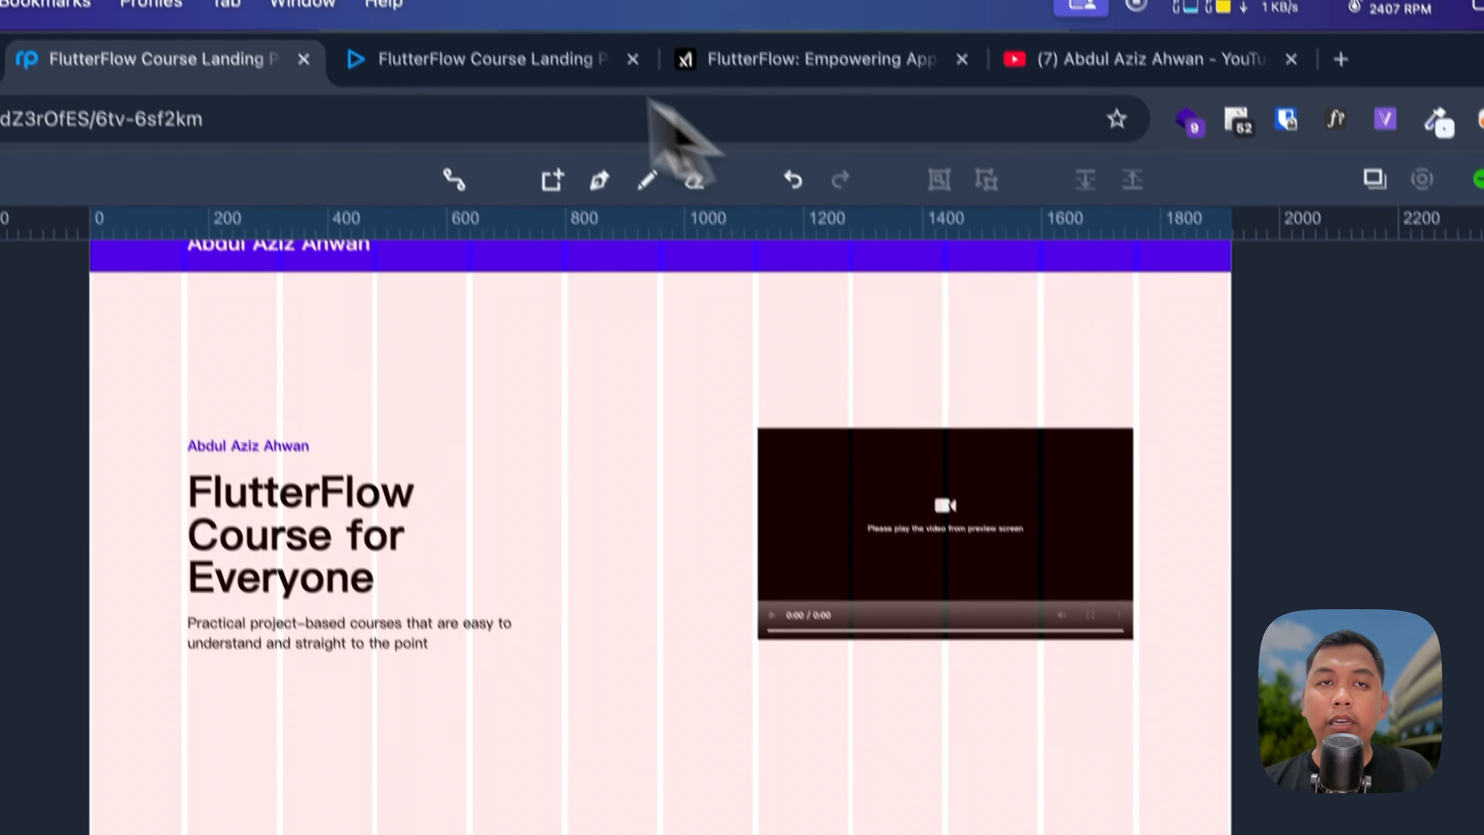
Step: Reload the browser preview to check the Our Story section
{"action": "left_click", "coordinate": [461, 98]}
{"action": "key", "text": "super+r"}
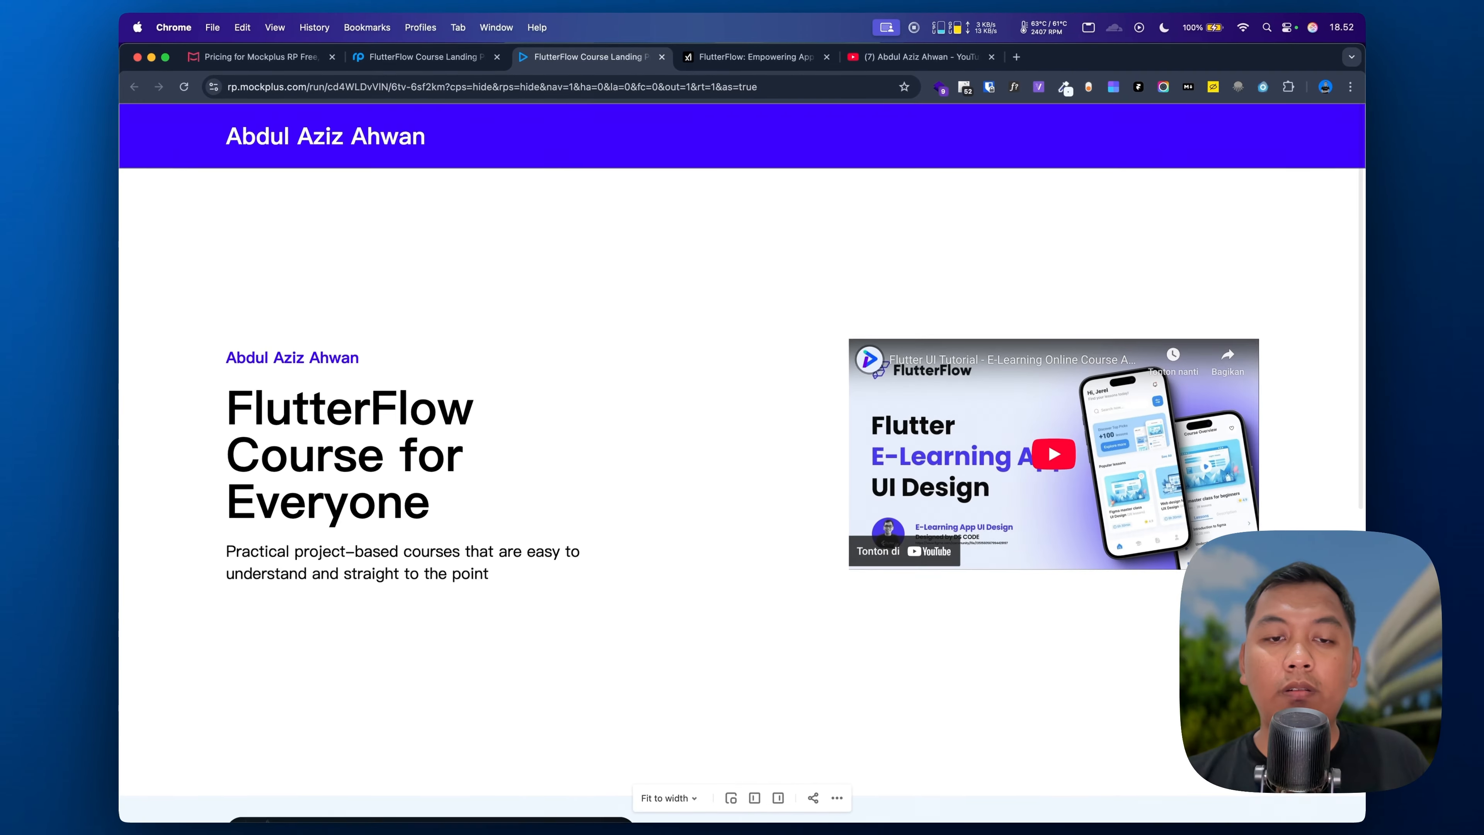
{"action": "scroll", "coordinate": [742, 462], "scroll_direction": "down", "scroll_amount": 8}
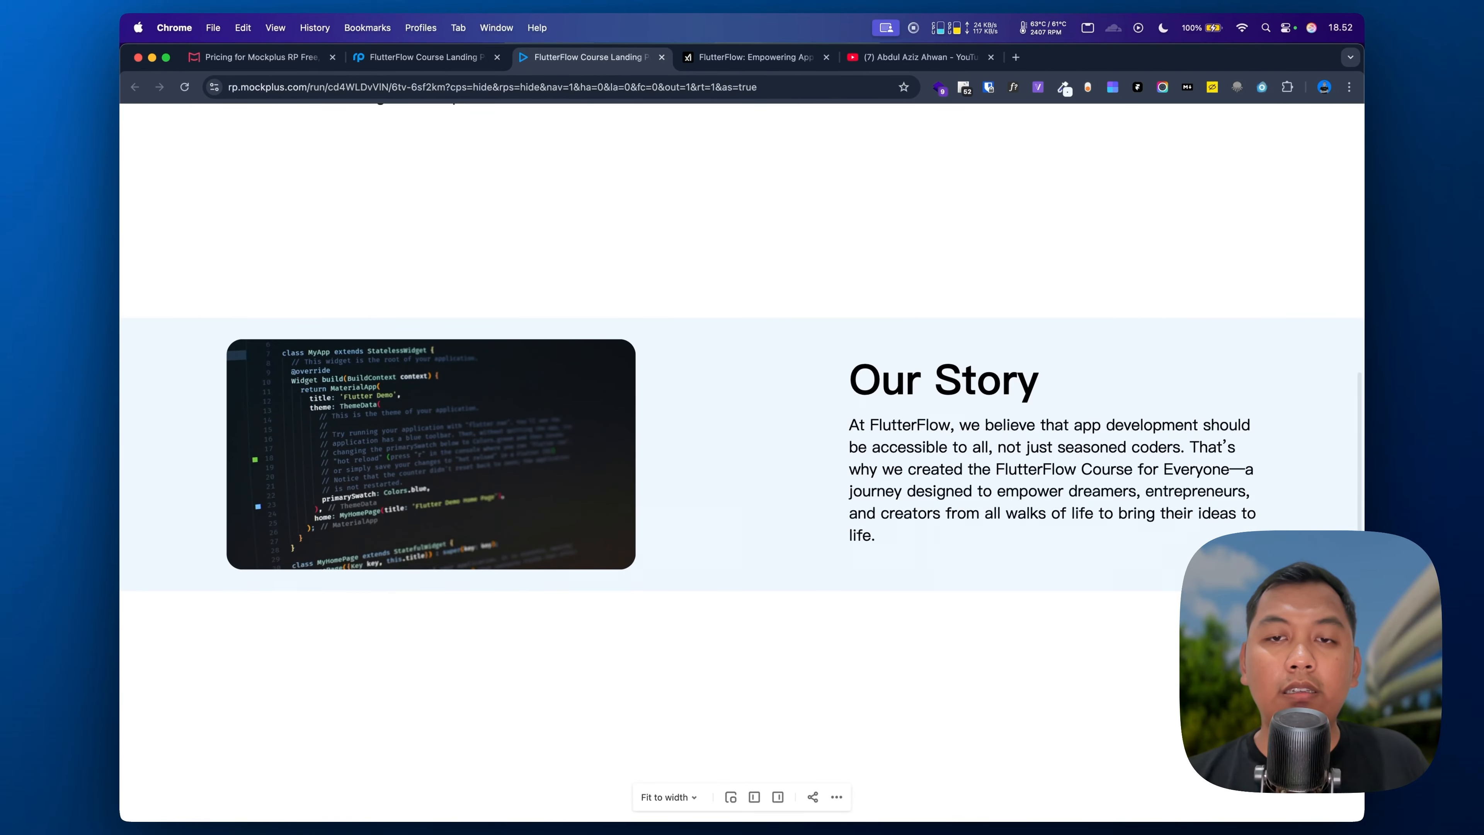
{"action": "scroll", "coordinate": [679, 381], "scroll_direction": "up", "scroll_amount": 5}
{"action": "scroll", "coordinate": [679, 381], "scroll_direction": "down", "scroll_amount": 4}
{"action": "left_click", "coordinate": [414, 54]}
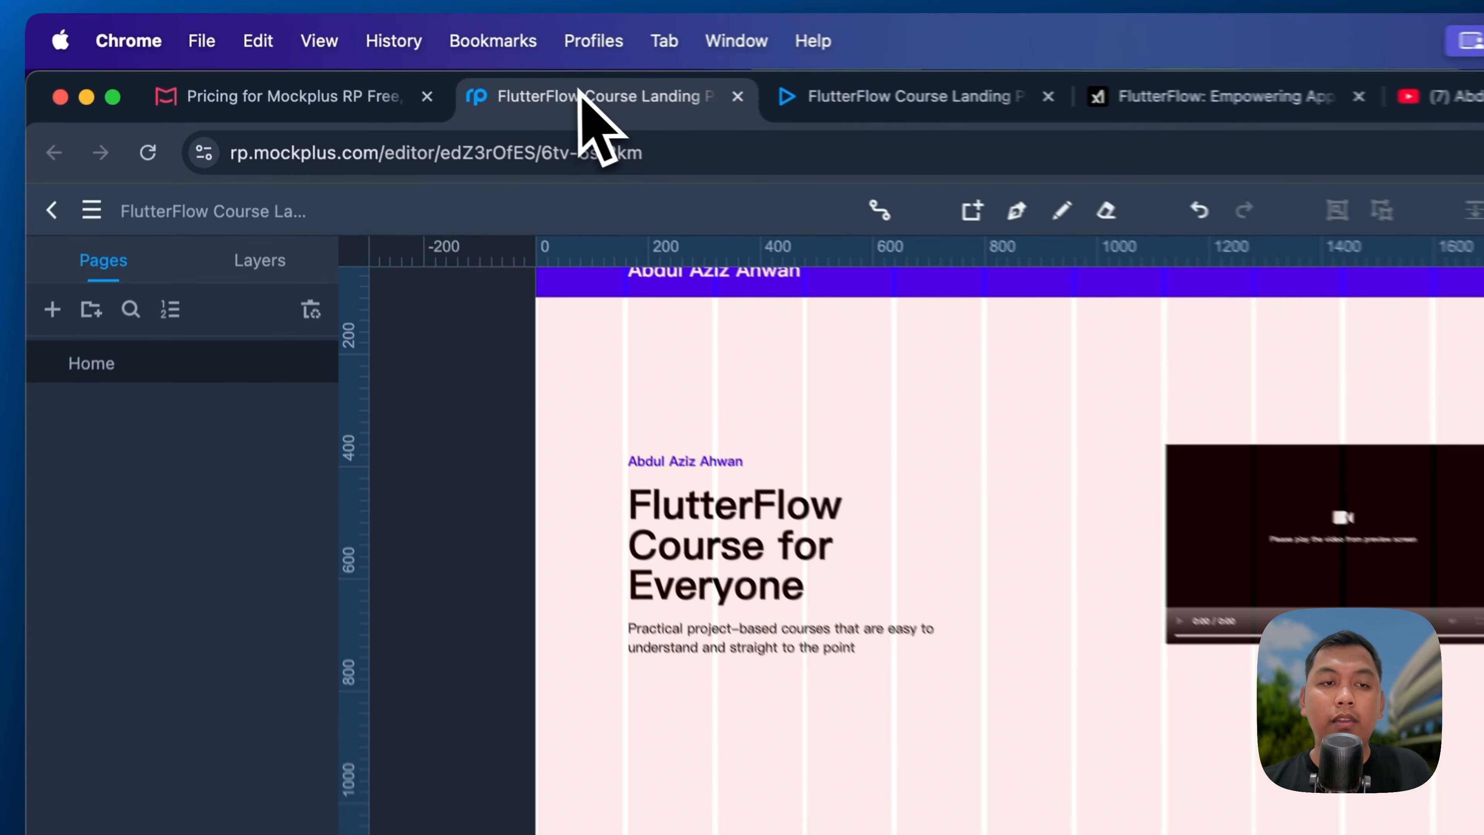
Step: Hide the layout grid and extend the Our Story section to 582 px tall
{"action": "left_click", "coordinate": [537, 629]}
{"action": "key", "text": "alt+l"}
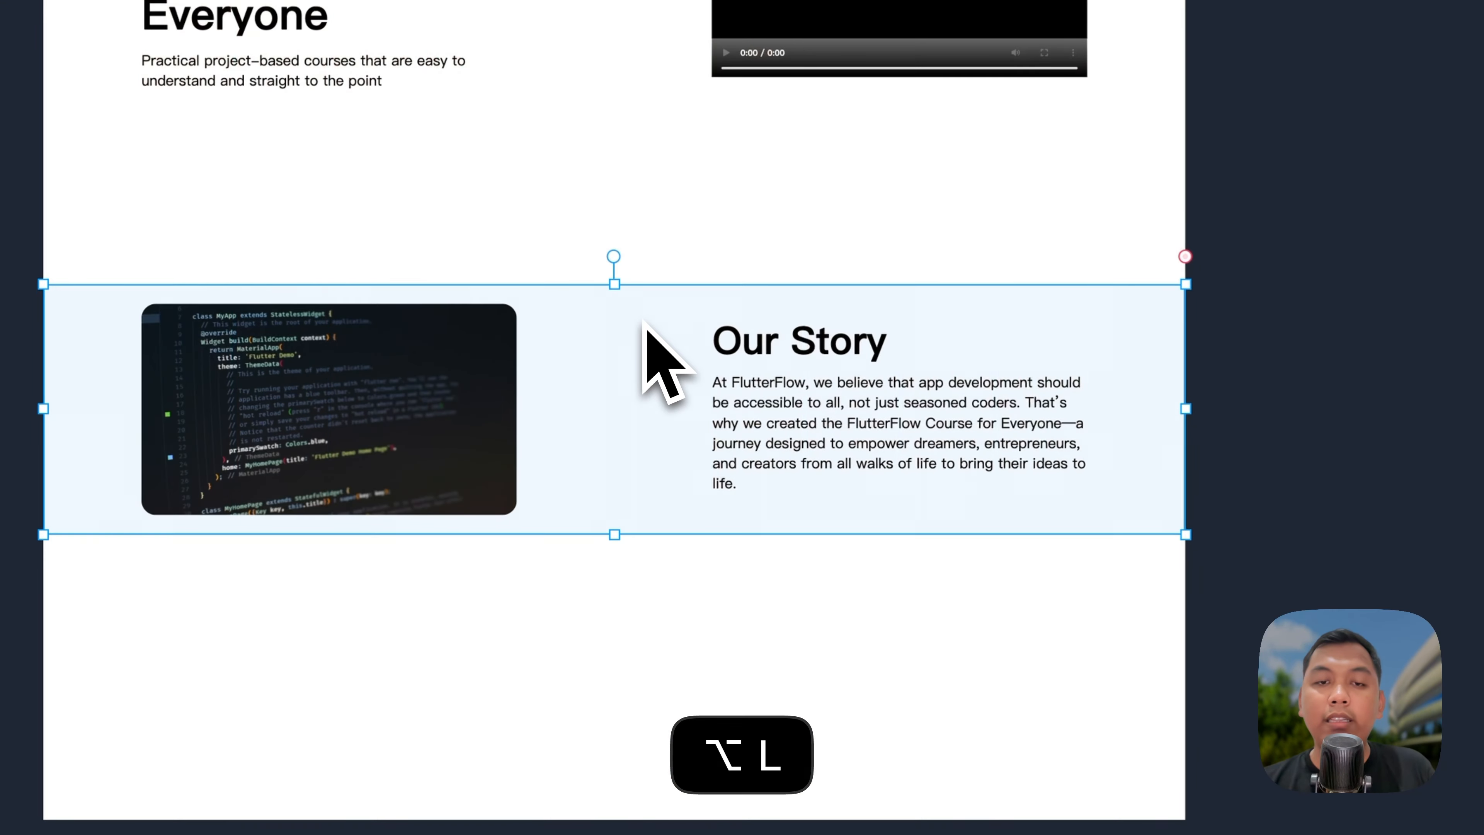
{"action": "left_click_drag", "start_coordinate": [614, 284], "coordinate": [617, 244]}
{"action": "left_click_drag", "start_coordinate": [614, 533], "coordinate": [619, 582]}
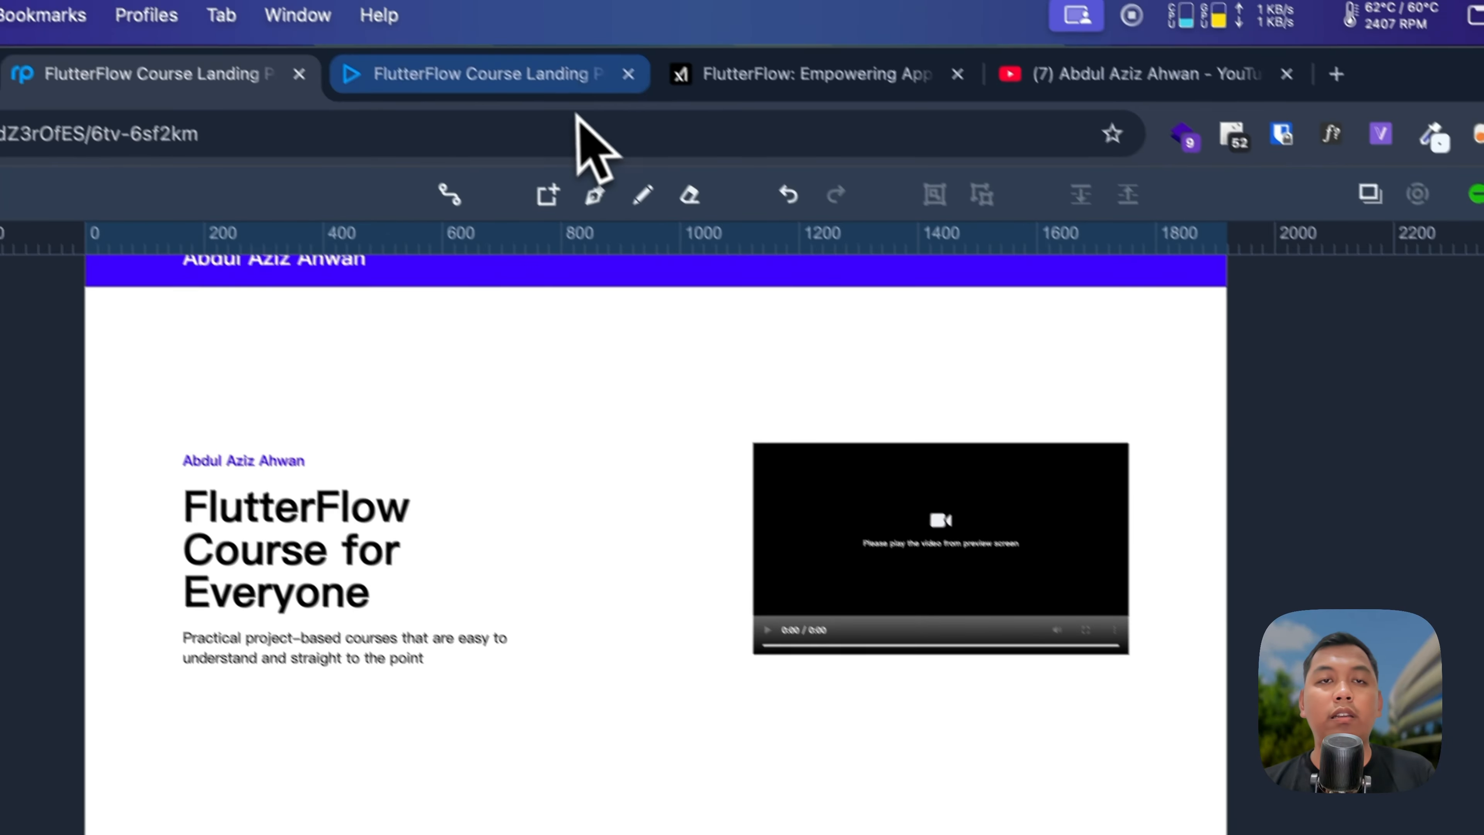
Step: Reload the preview to check the taller section, then return to the editor
{"action": "left_click", "coordinate": [574, 87]}
{"action": "key", "text": "super+r"}
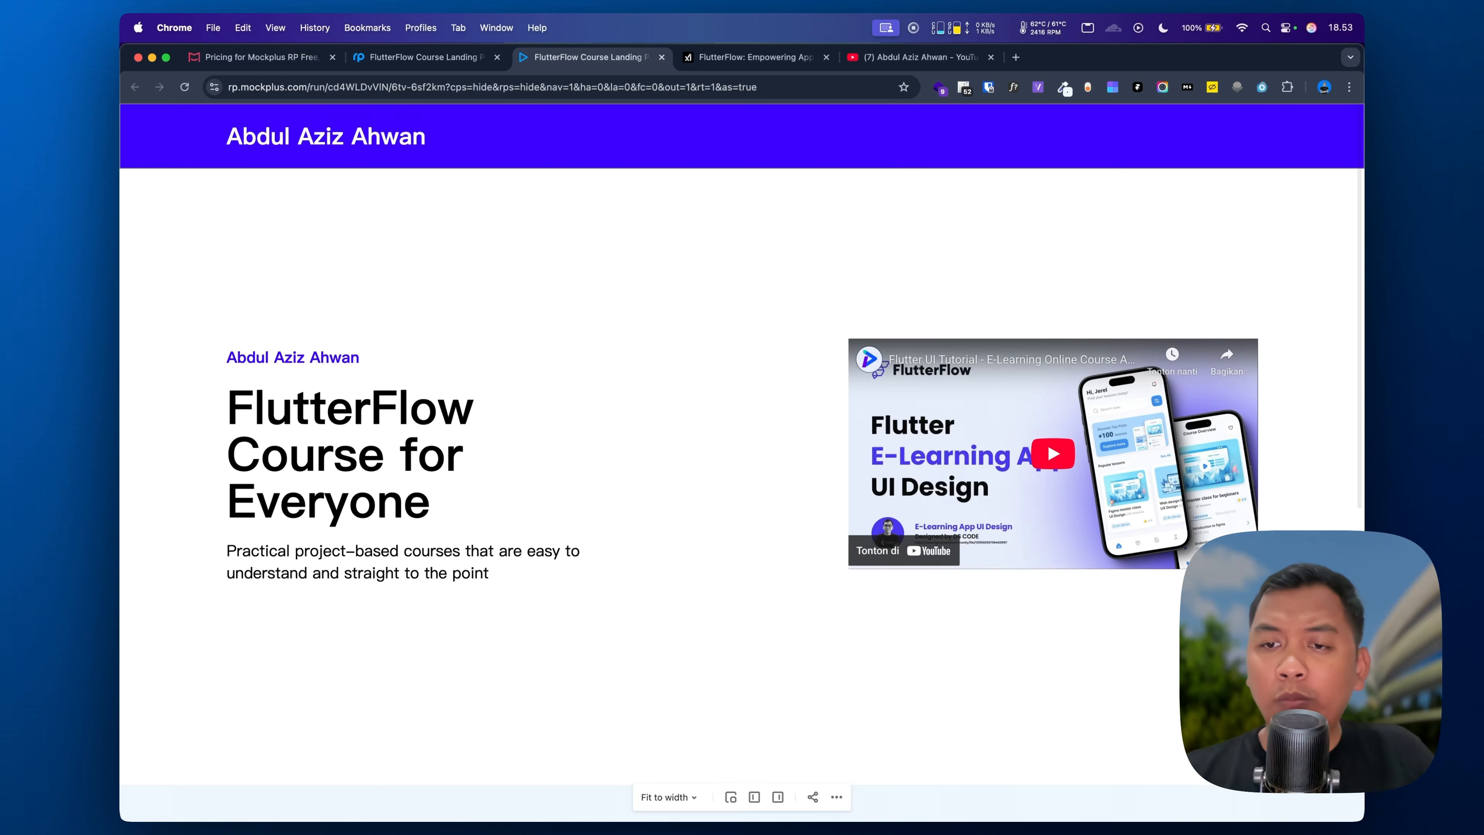
{"action": "scroll", "coordinate": [633, 613], "scroll_direction": "down", "scroll_amount": 6}
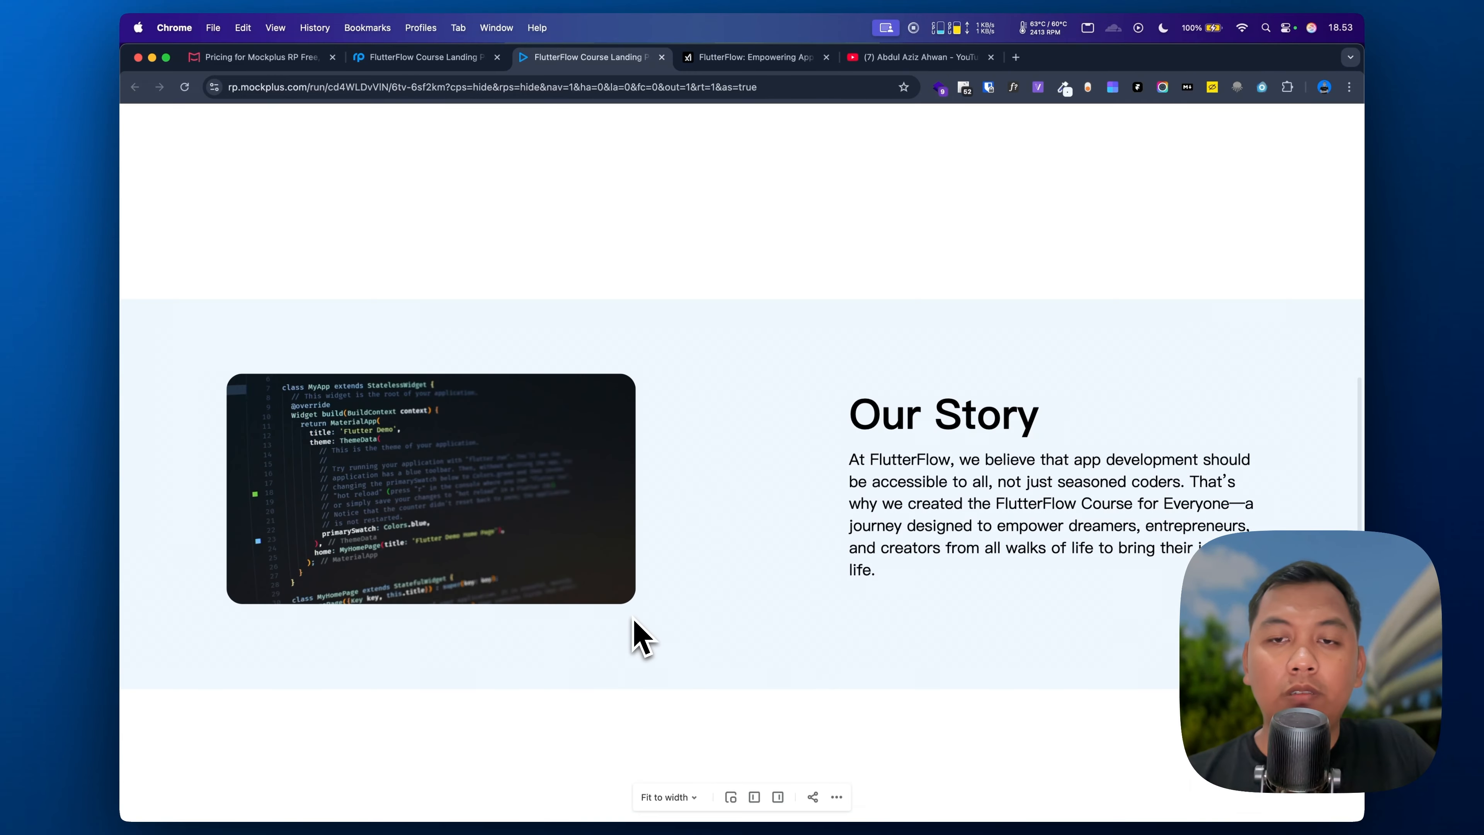
{"action": "scroll", "coordinate": [634, 620], "scroll_direction": "up", "scroll_amount": 6}
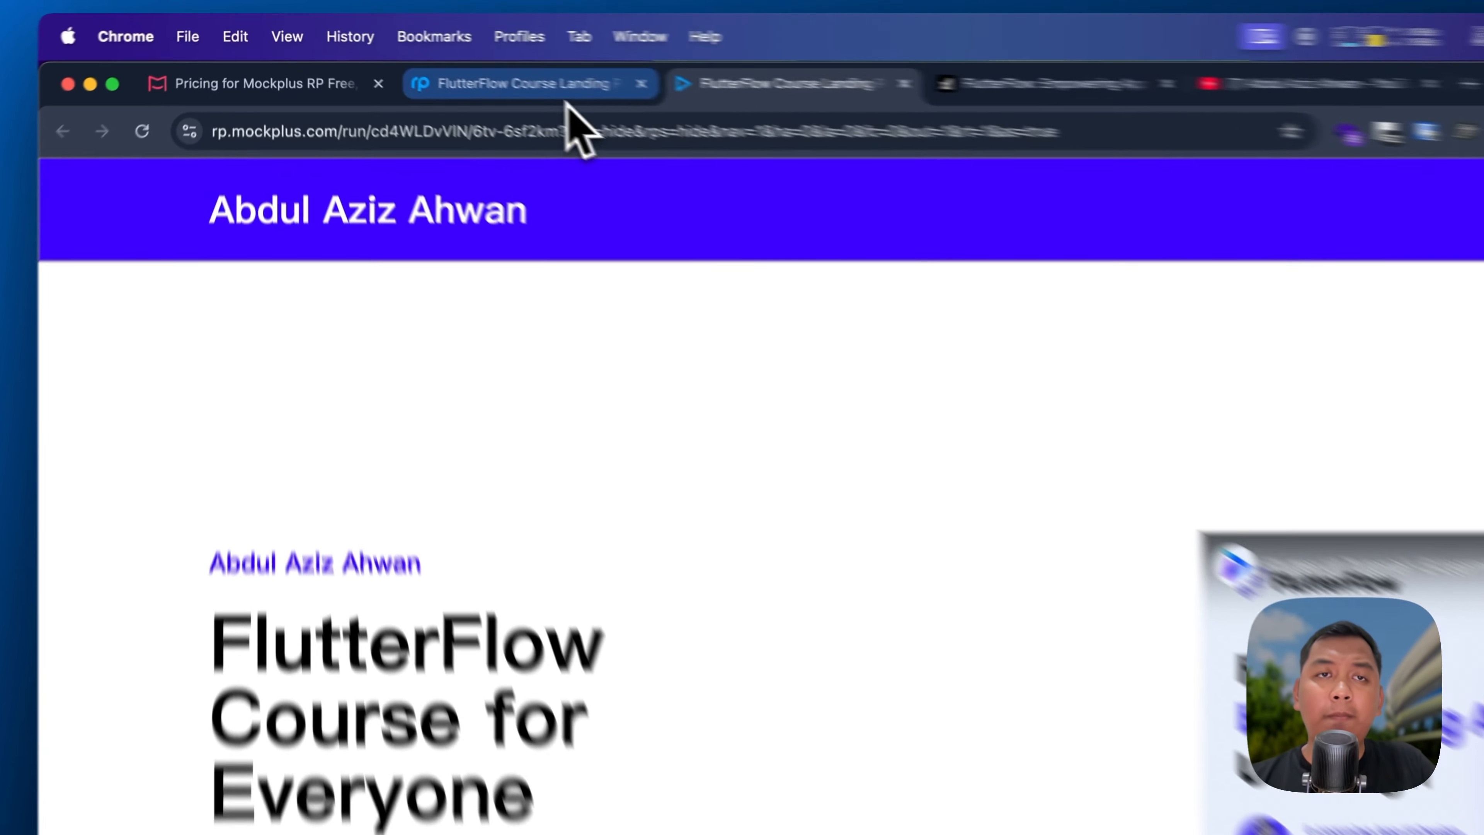
{"action": "left_click", "coordinate": [450, 58]}
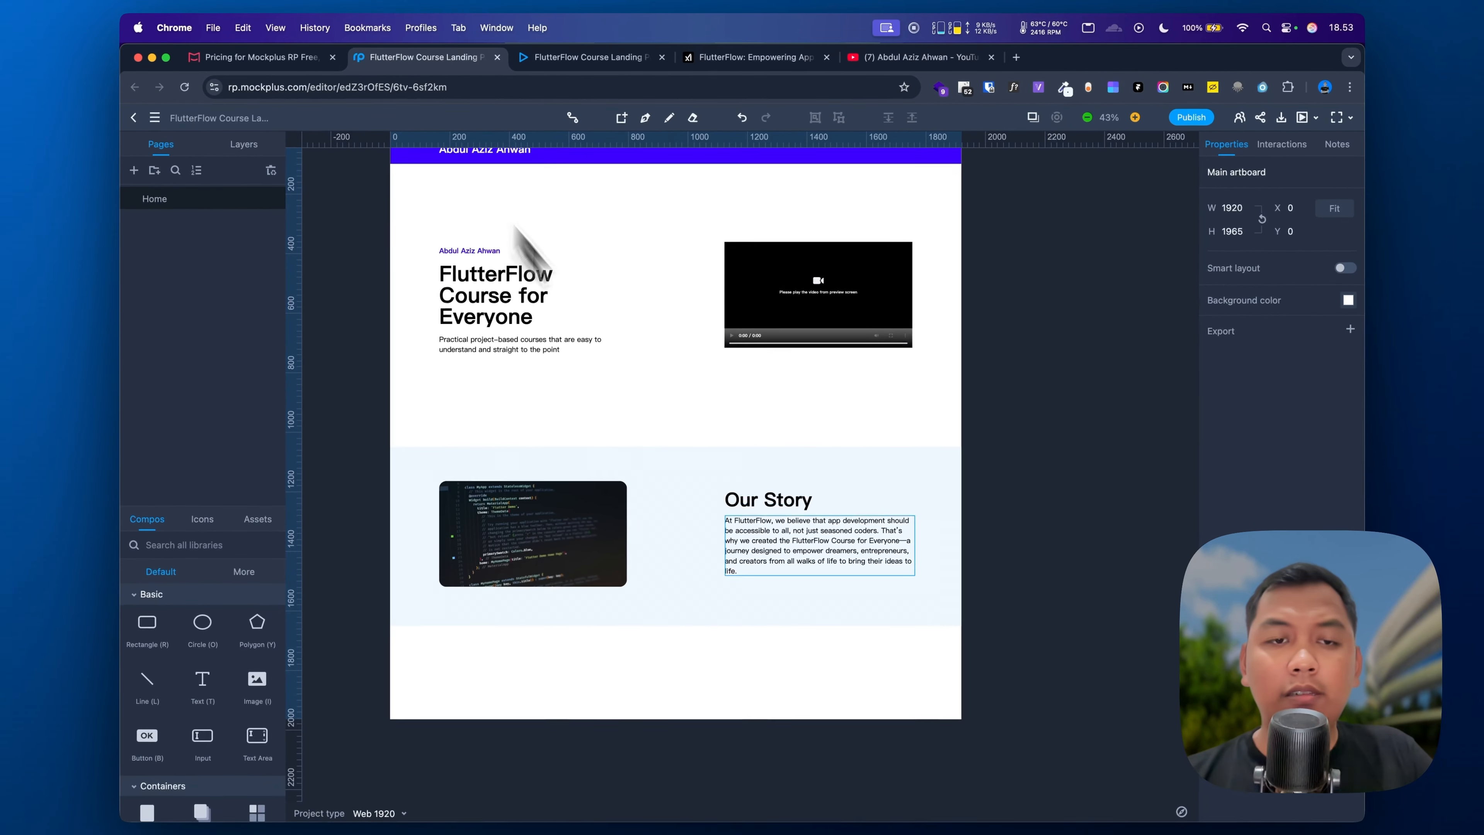
Step: Add a text element below Our Story reading 'Have you got any Question?'
{"action": "scroll", "coordinate": [759, 547], "scroll_direction": "down", "scroll_amount": 2}
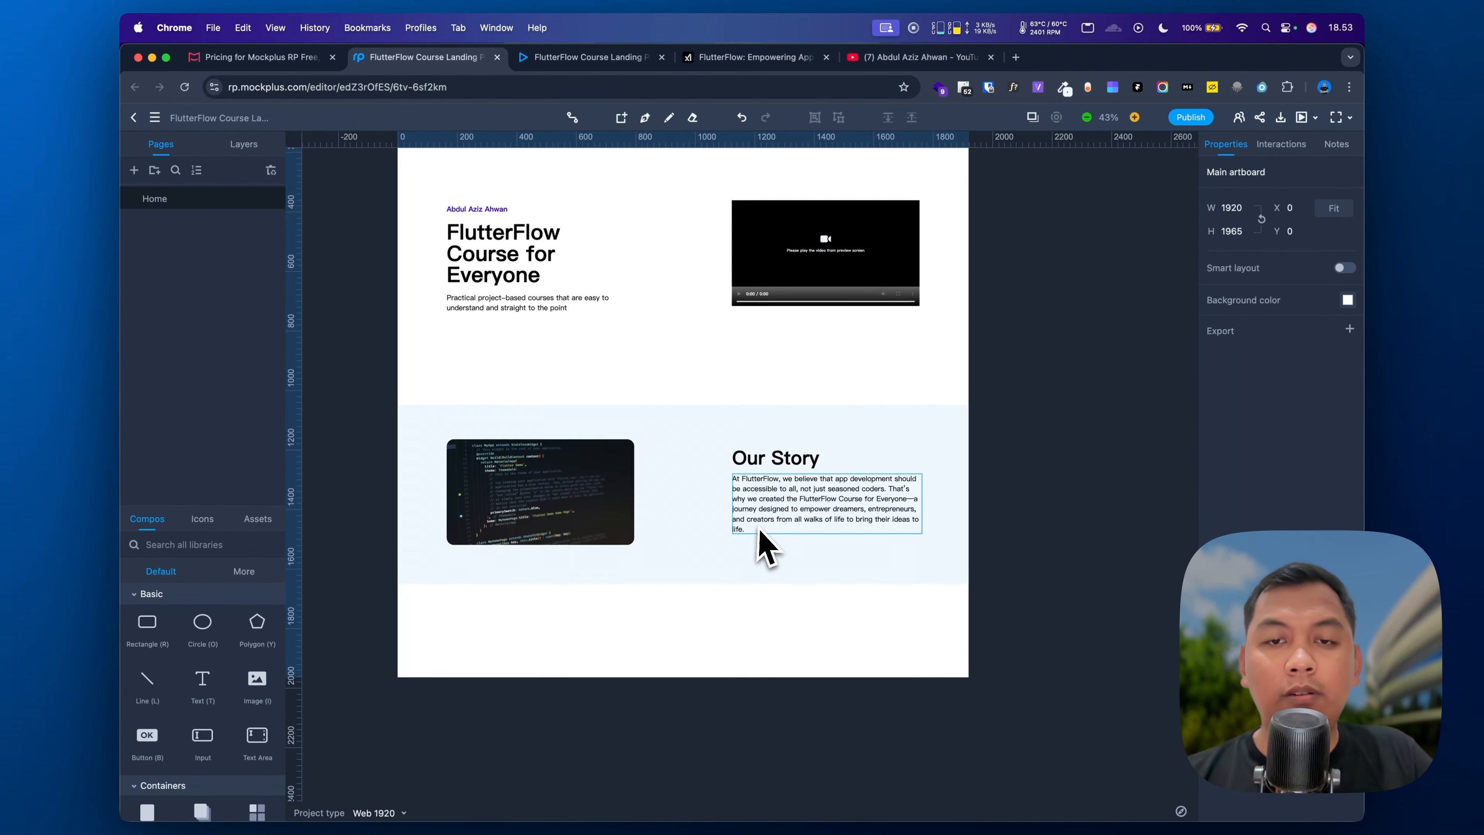
{"action": "scroll", "coordinate": [686, 571], "scroll_direction": "up", "scroll_amount": 3}
{"action": "scroll", "coordinate": [685, 570], "scroll_direction": "down", "scroll_amount": 2}
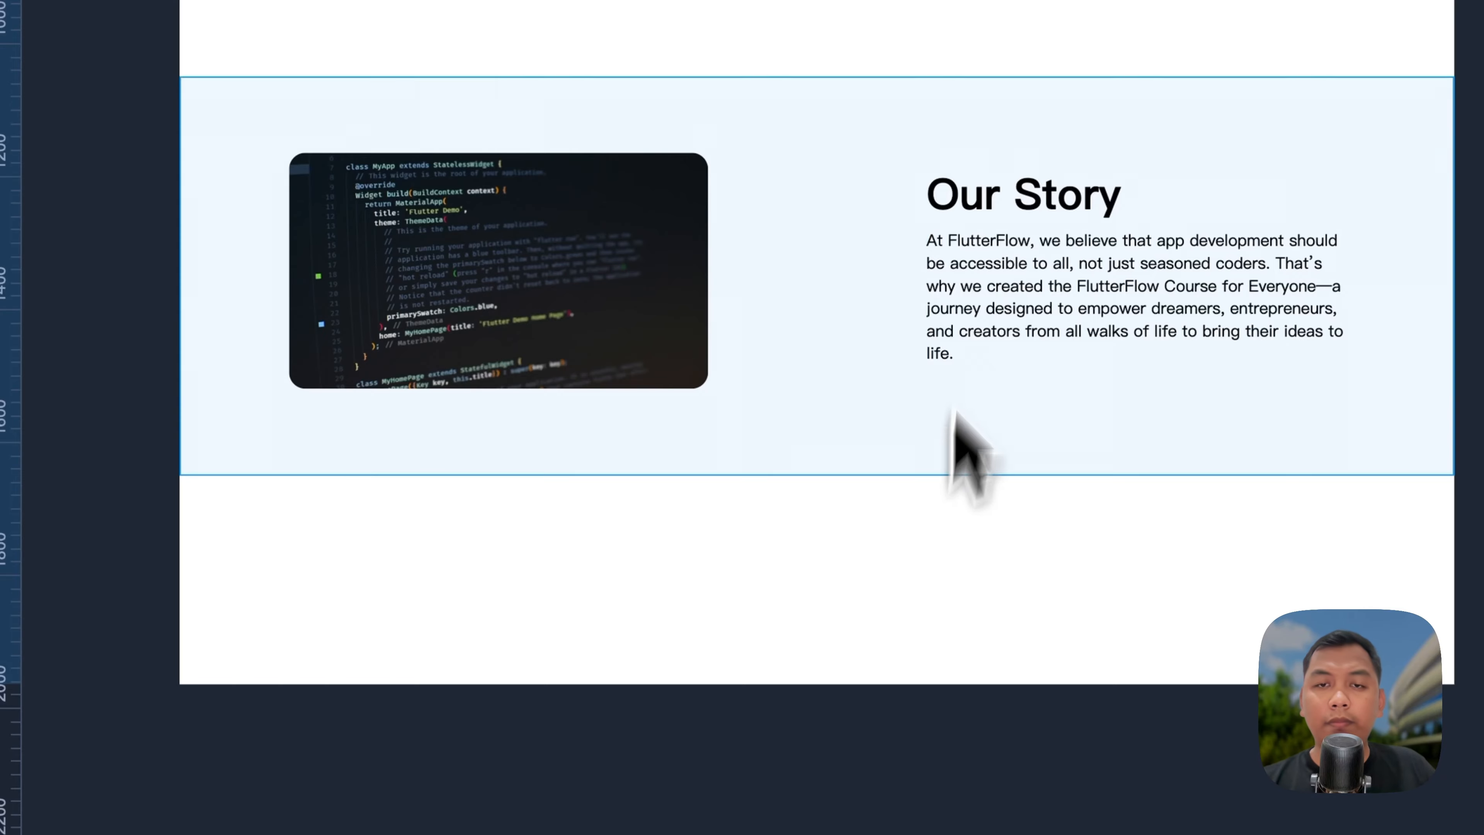
{"action": "left_click", "coordinate": [966, 198]}
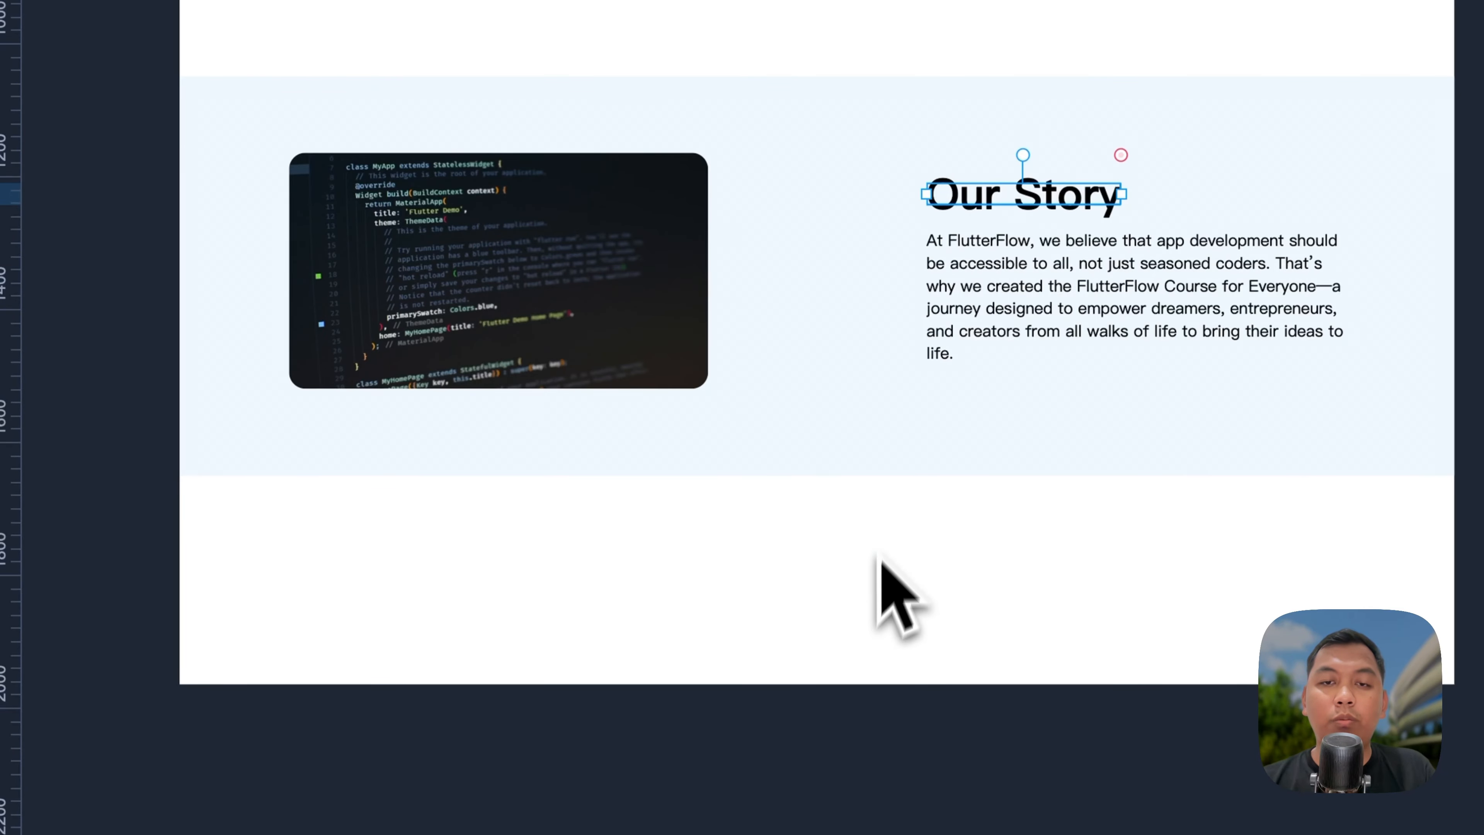
{"action": "left_click", "coordinate": [877, 570]}
{"action": "left_click_drag", "start_coordinate": [192, 556], "coordinate": [715, 538]}
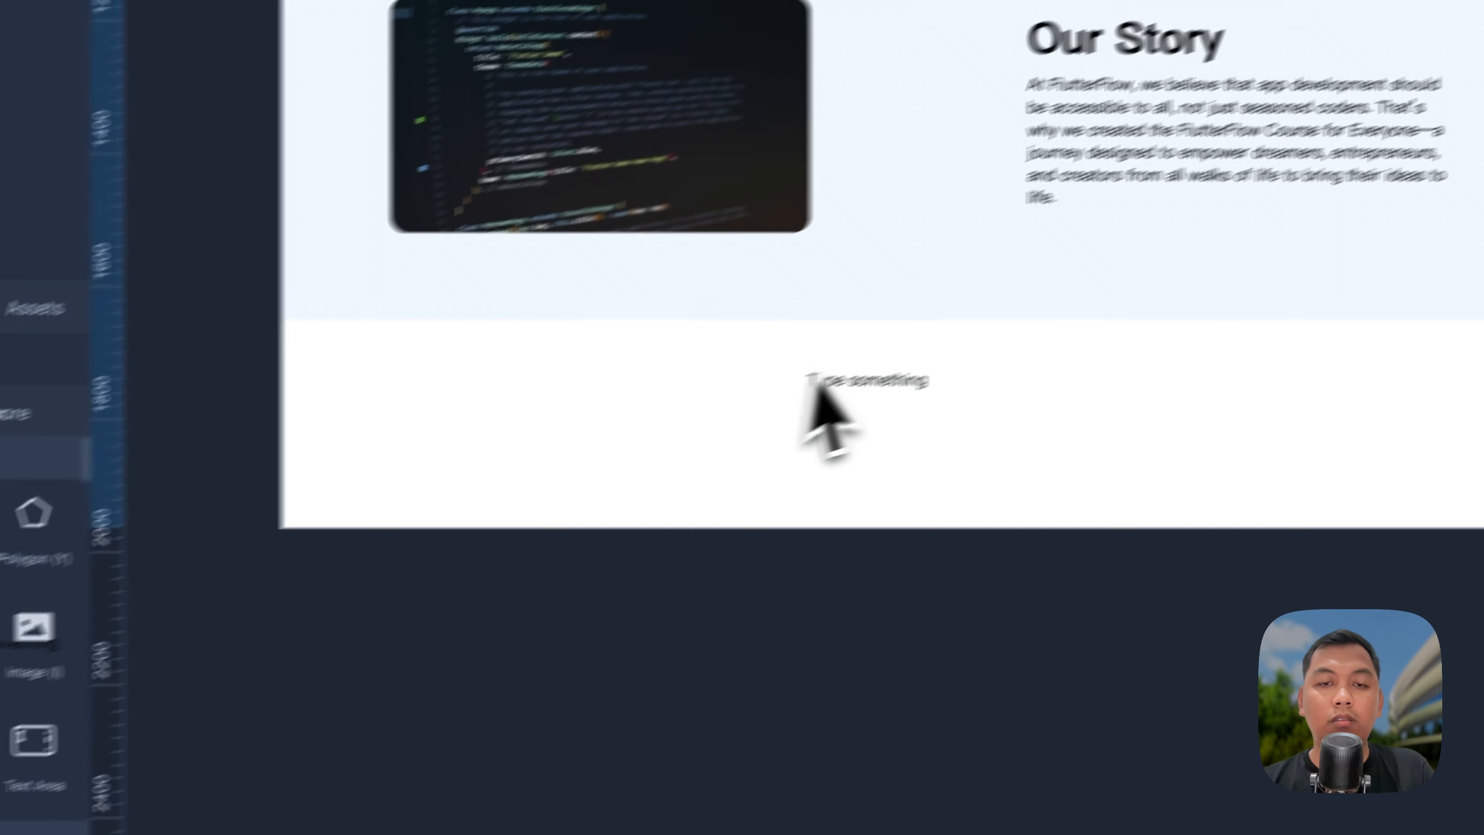
{"action": "left_click_drag", "start_coordinate": [813, 384], "coordinate": [818, 386]}
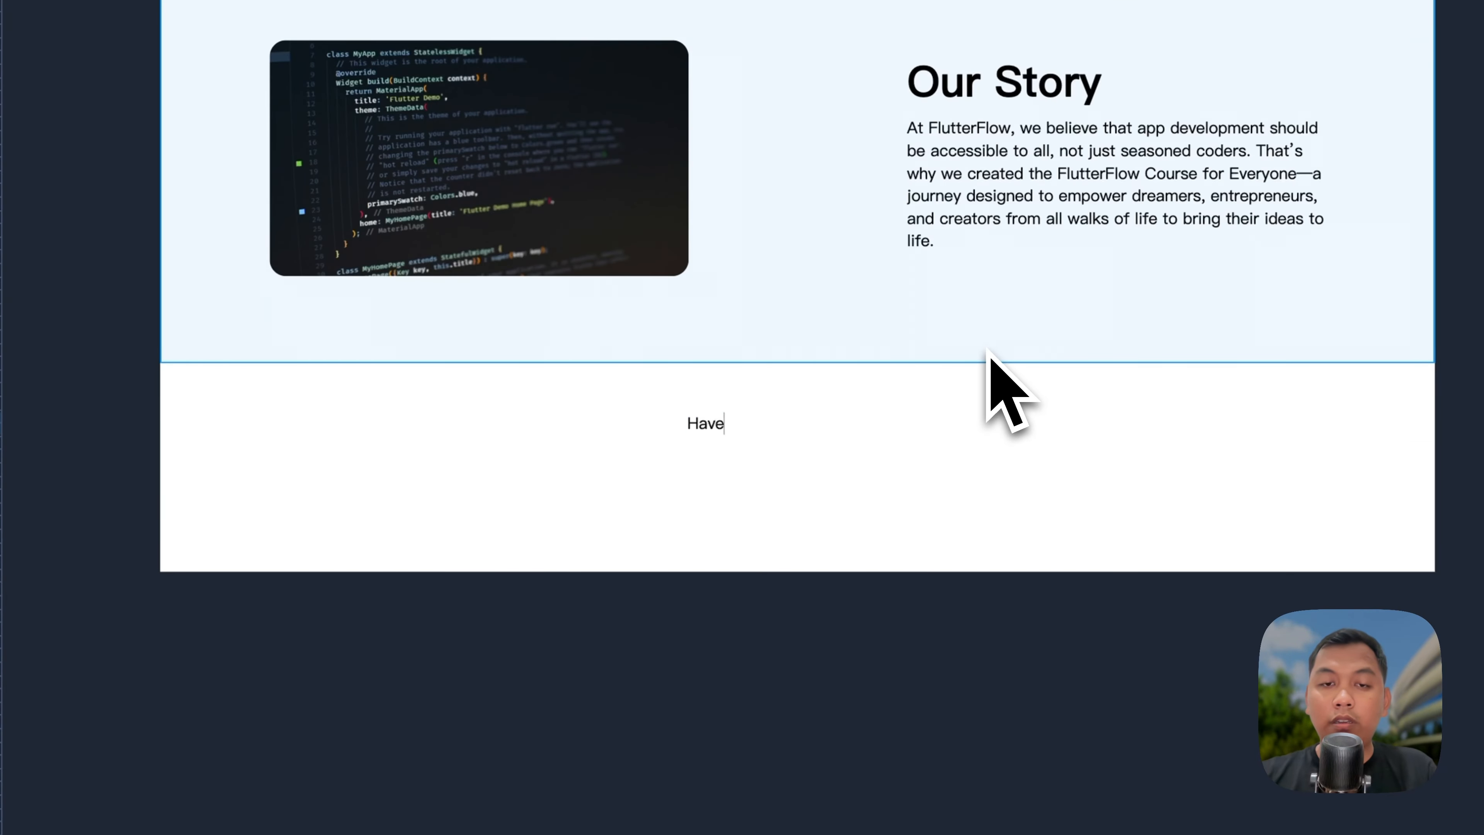
{"action": "type", "text": "Have "}
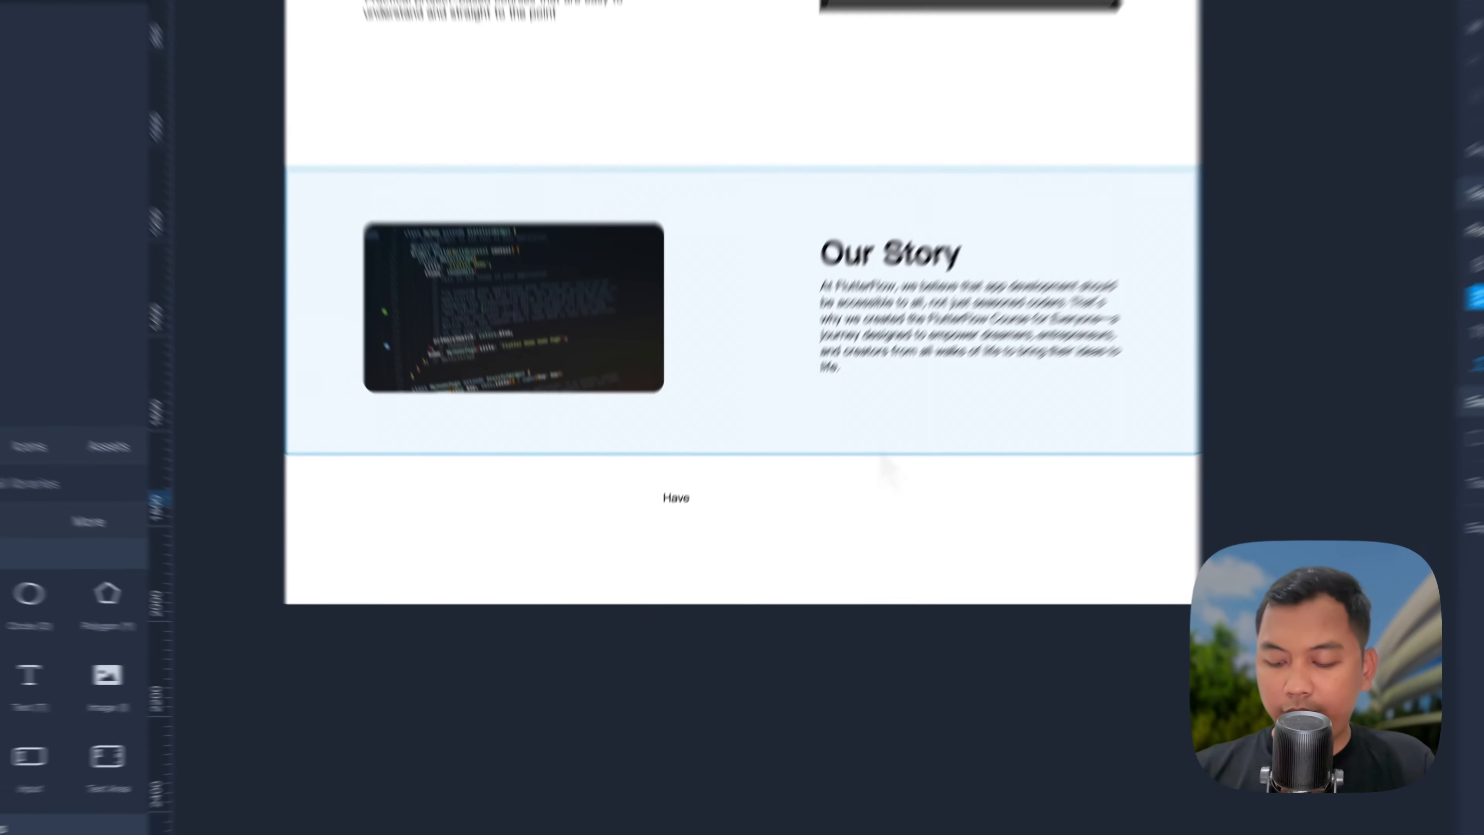
{"action": "type", "text": "you got any"}
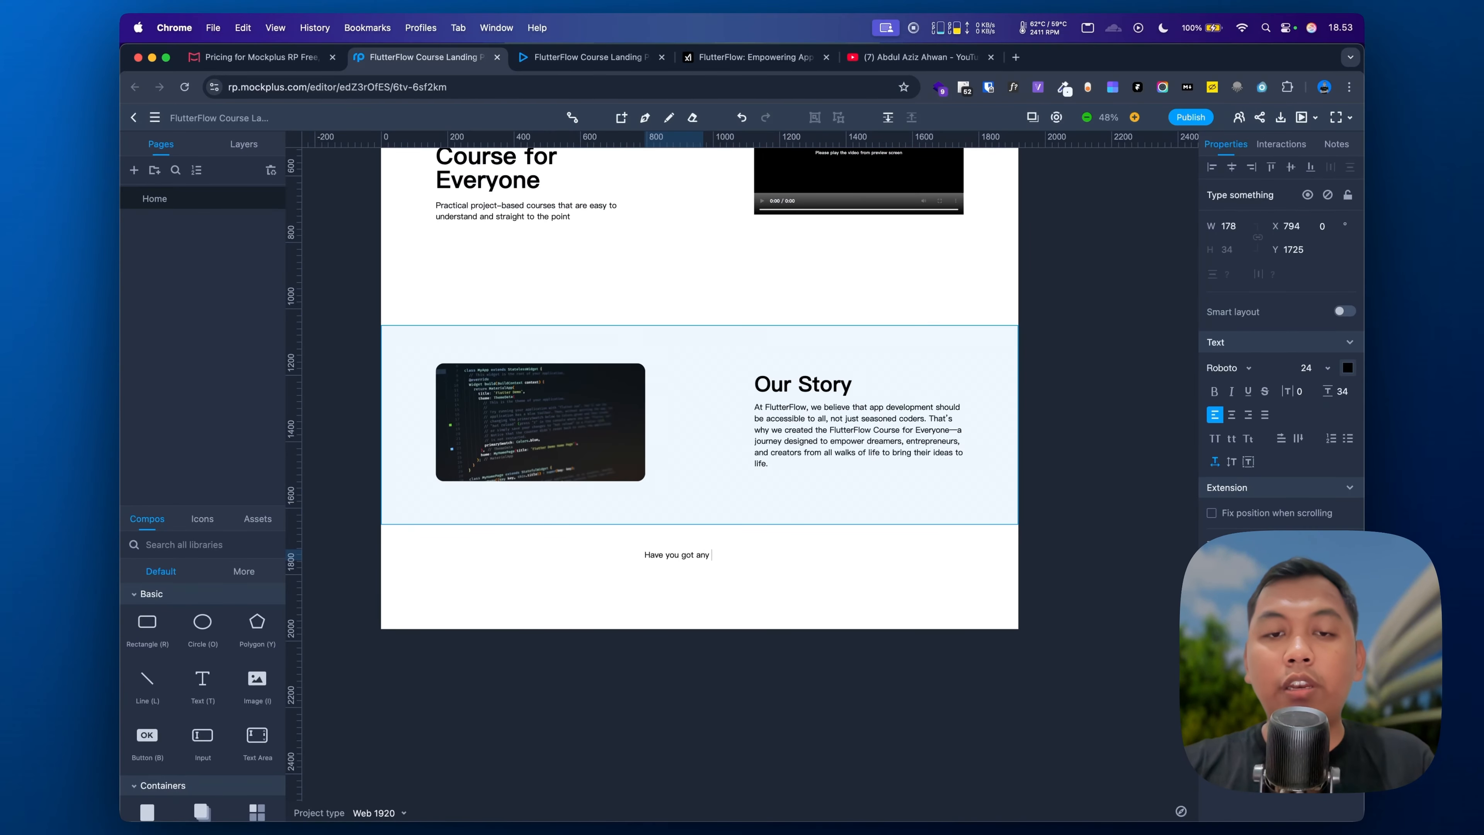
{"action": "type", "text": " question"}
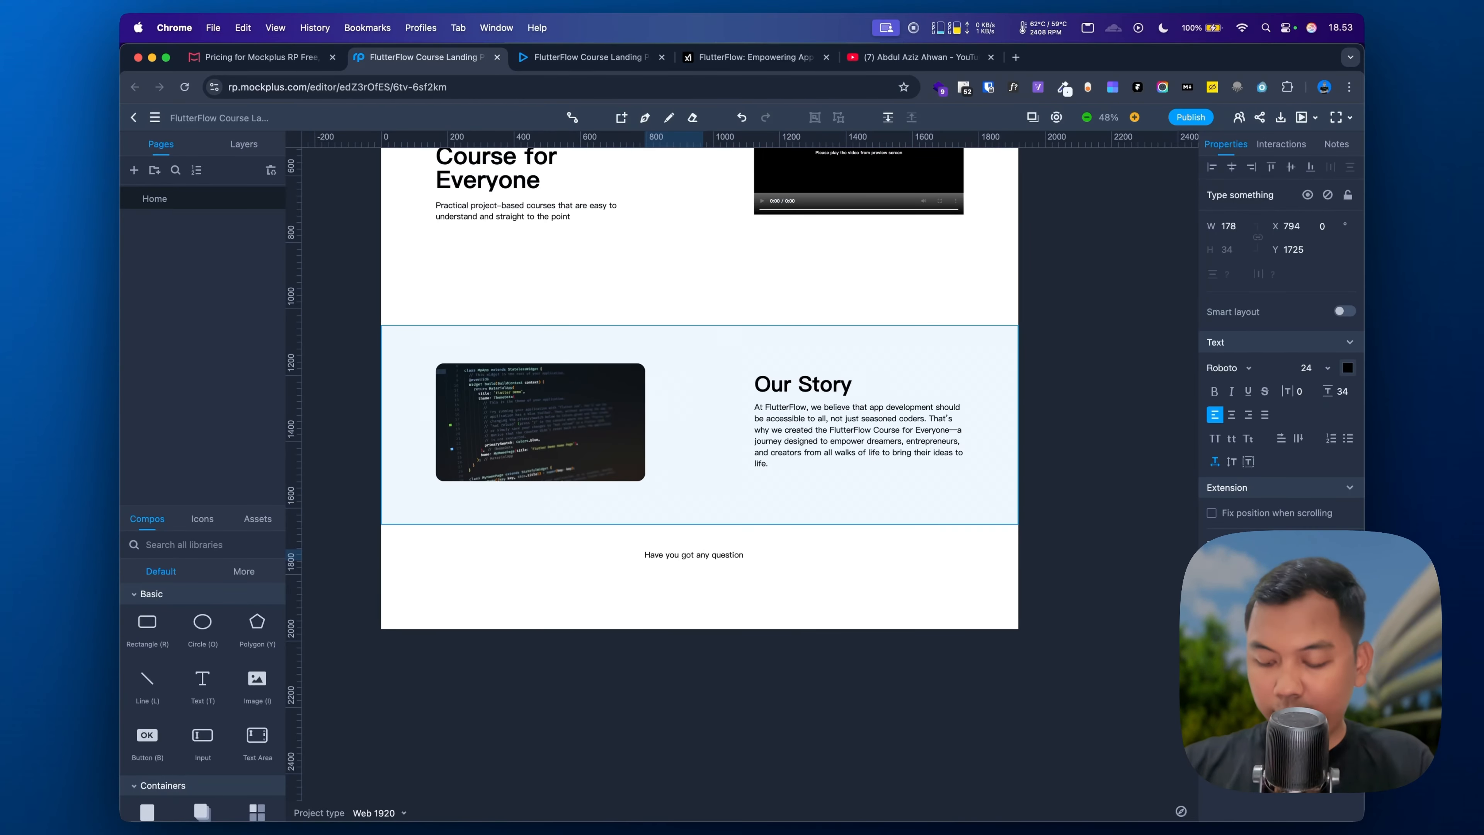
{"action": "type", "text": "?"}
{"action": "left_click", "coordinate": [718, 555]}
{"action": "key", "text": "BackSpace"}
{"action": "type", "text": "Q"}
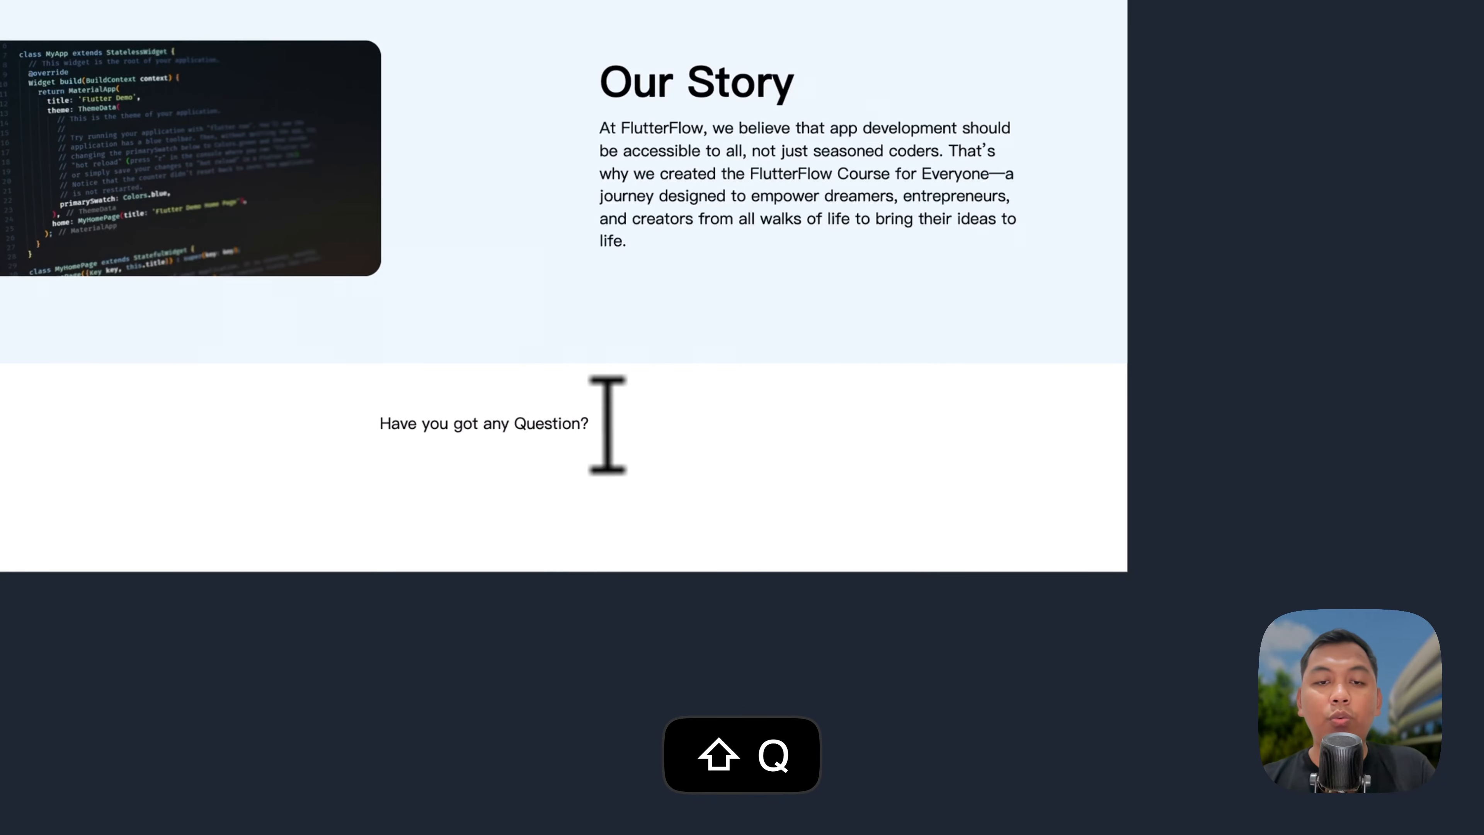
Step: Make the question heading bold at size 64 and centre it horizontally
{"action": "key", "text": "super+a"}
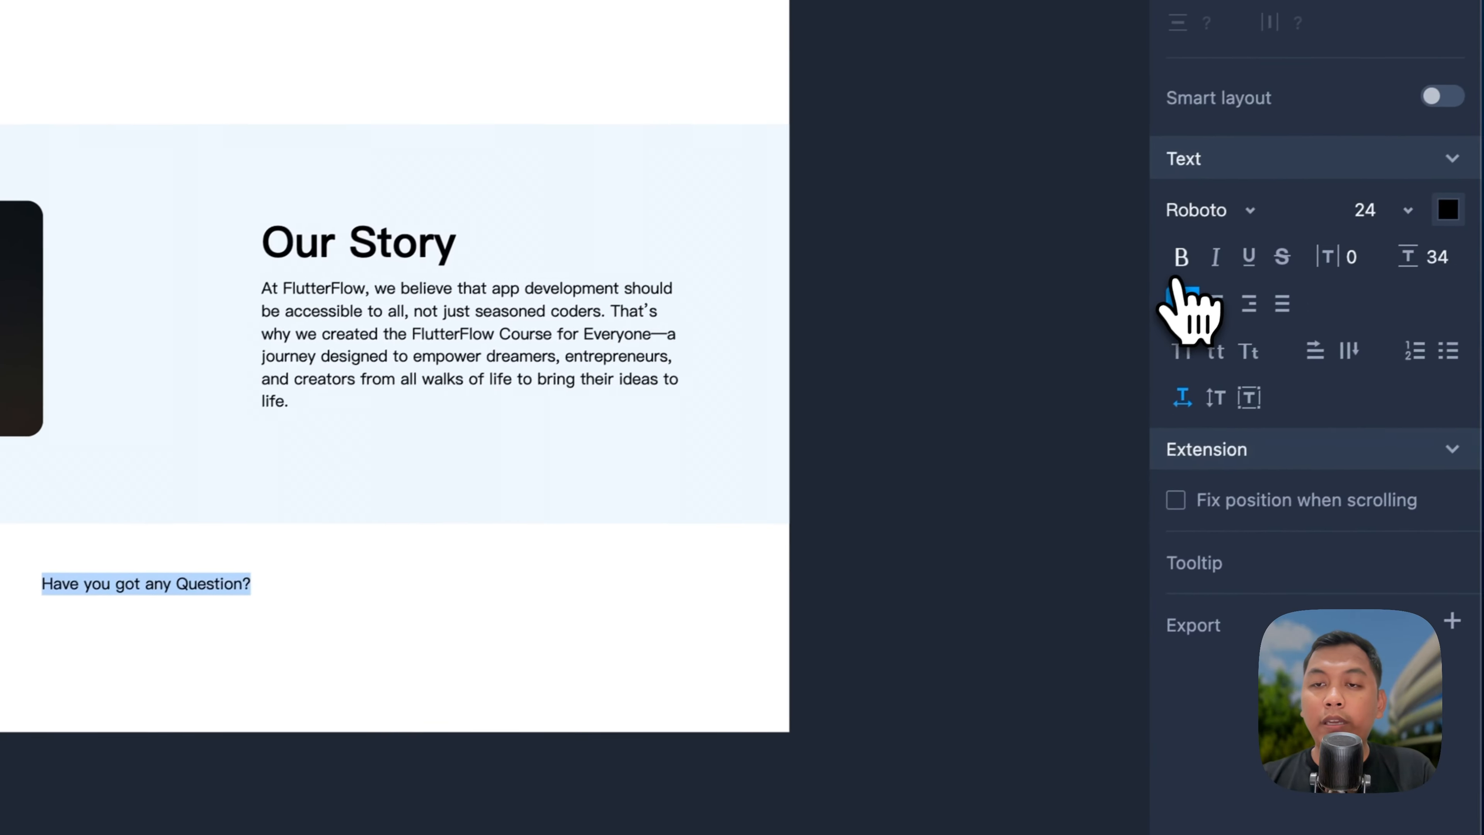
{"action": "left_click", "coordinate": [1266, 209]}
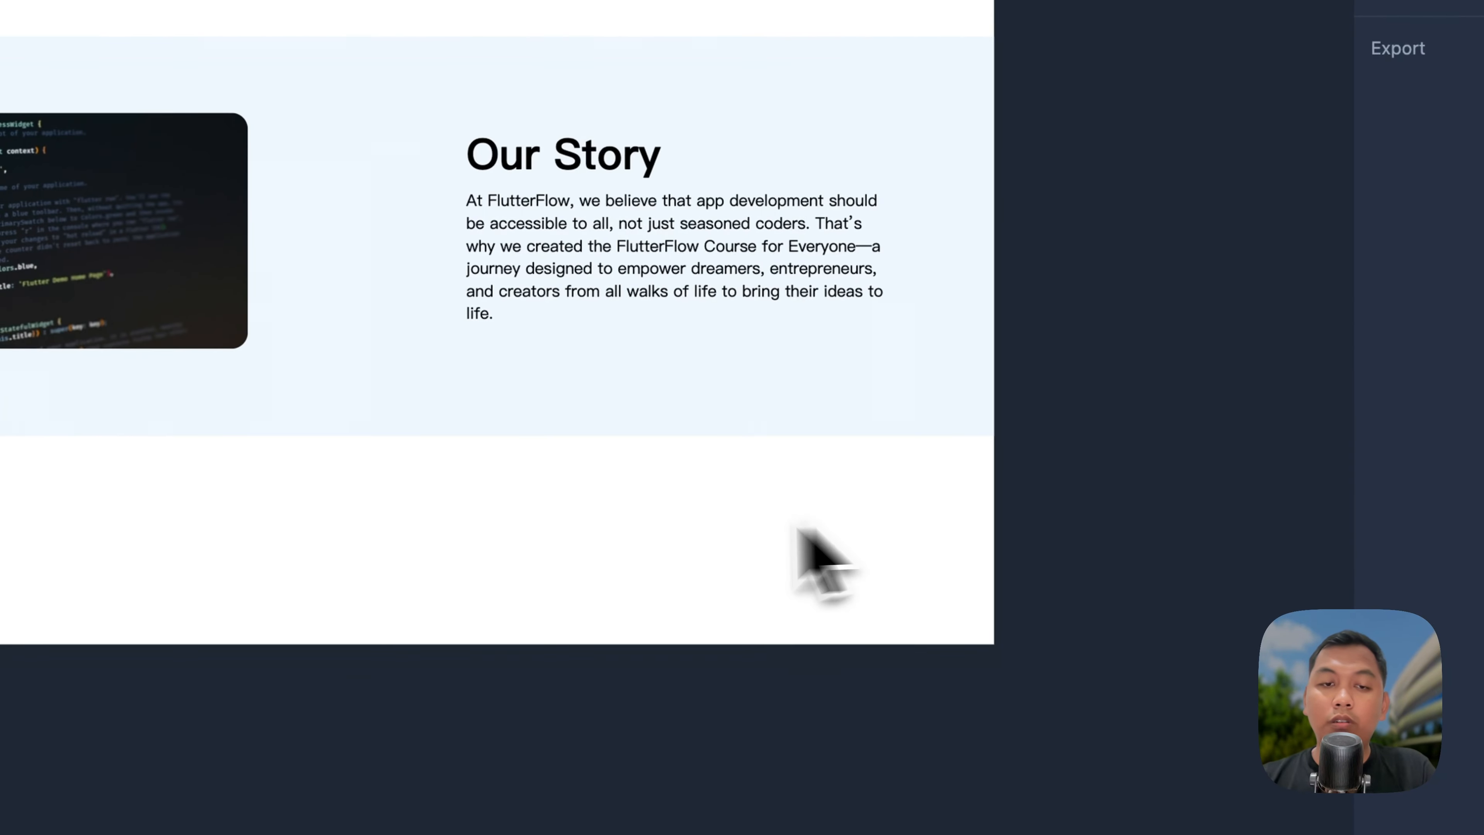
{"action": "key", "text": "super+z"}
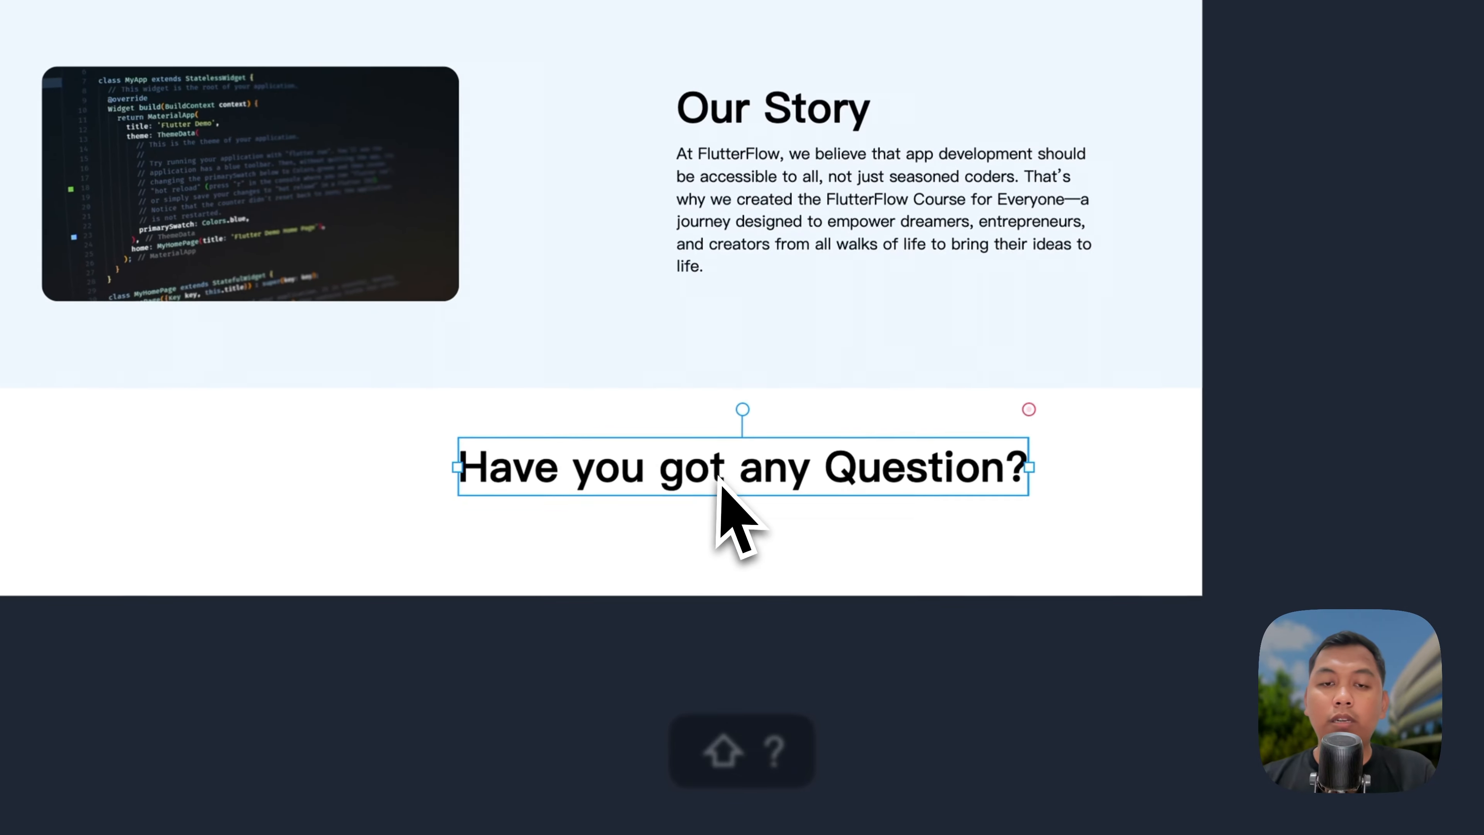
{"action": "left_click", "coordinate": [1223, 169]}
{"action": "left_click", "coordinate": [699, 586]}
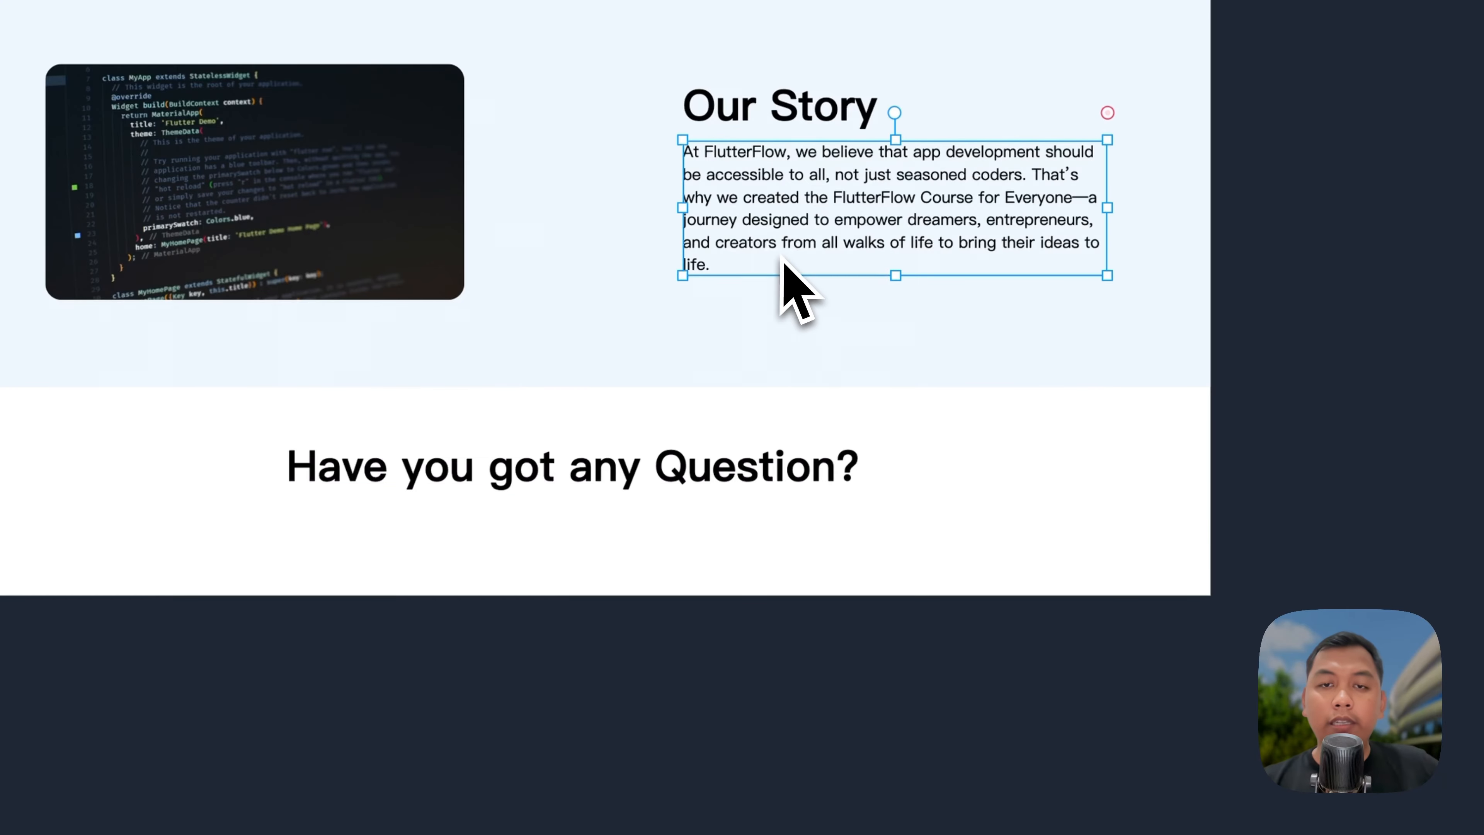
{"action": "left_click", "coordinate": [489, 542]}
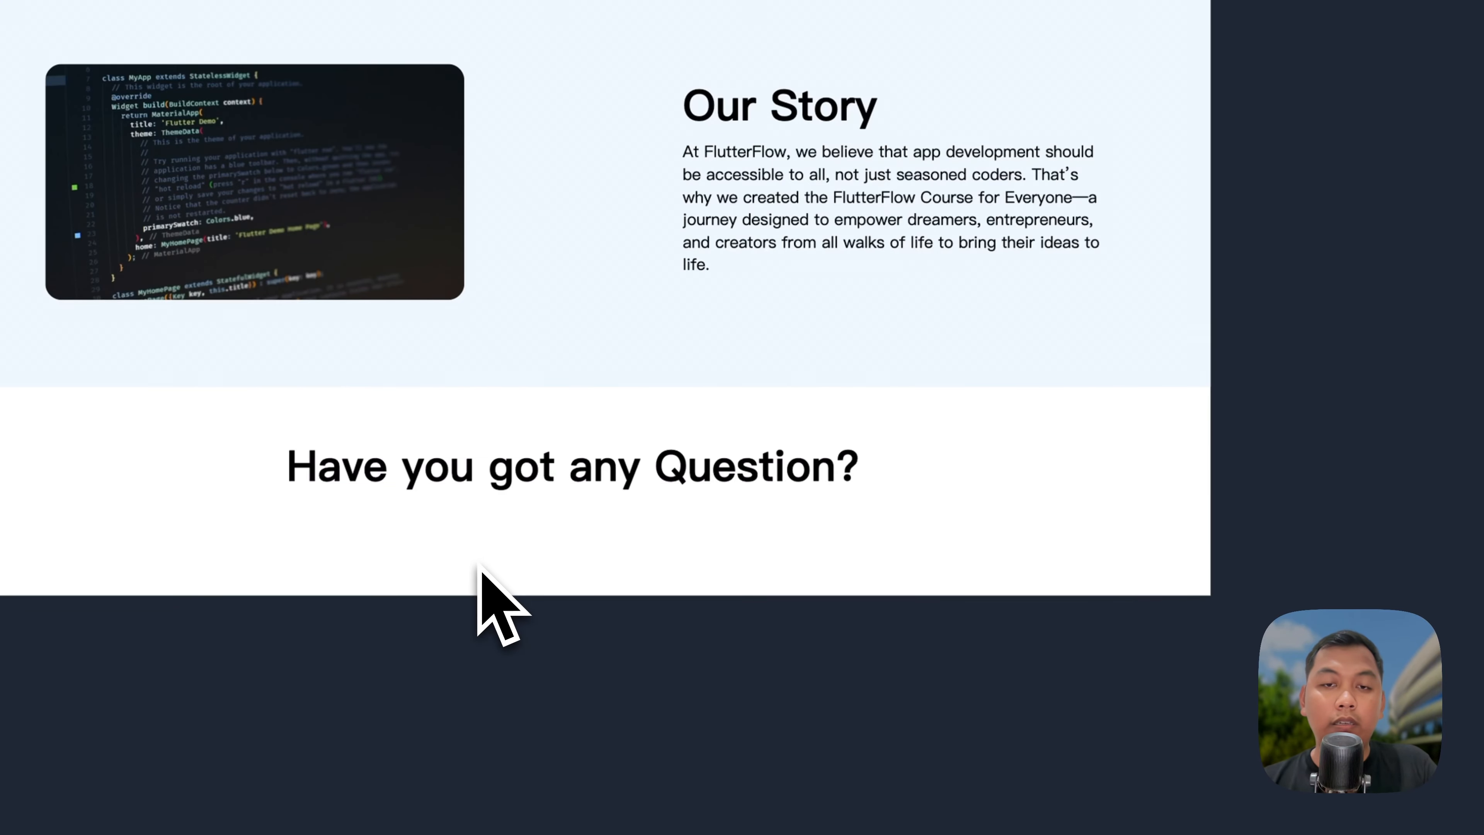
Step: Add a new size-24 text element below the question heading
{"action": "key", "text": "t"}
{"action": "left_click", "coordinate": [466, 568]}
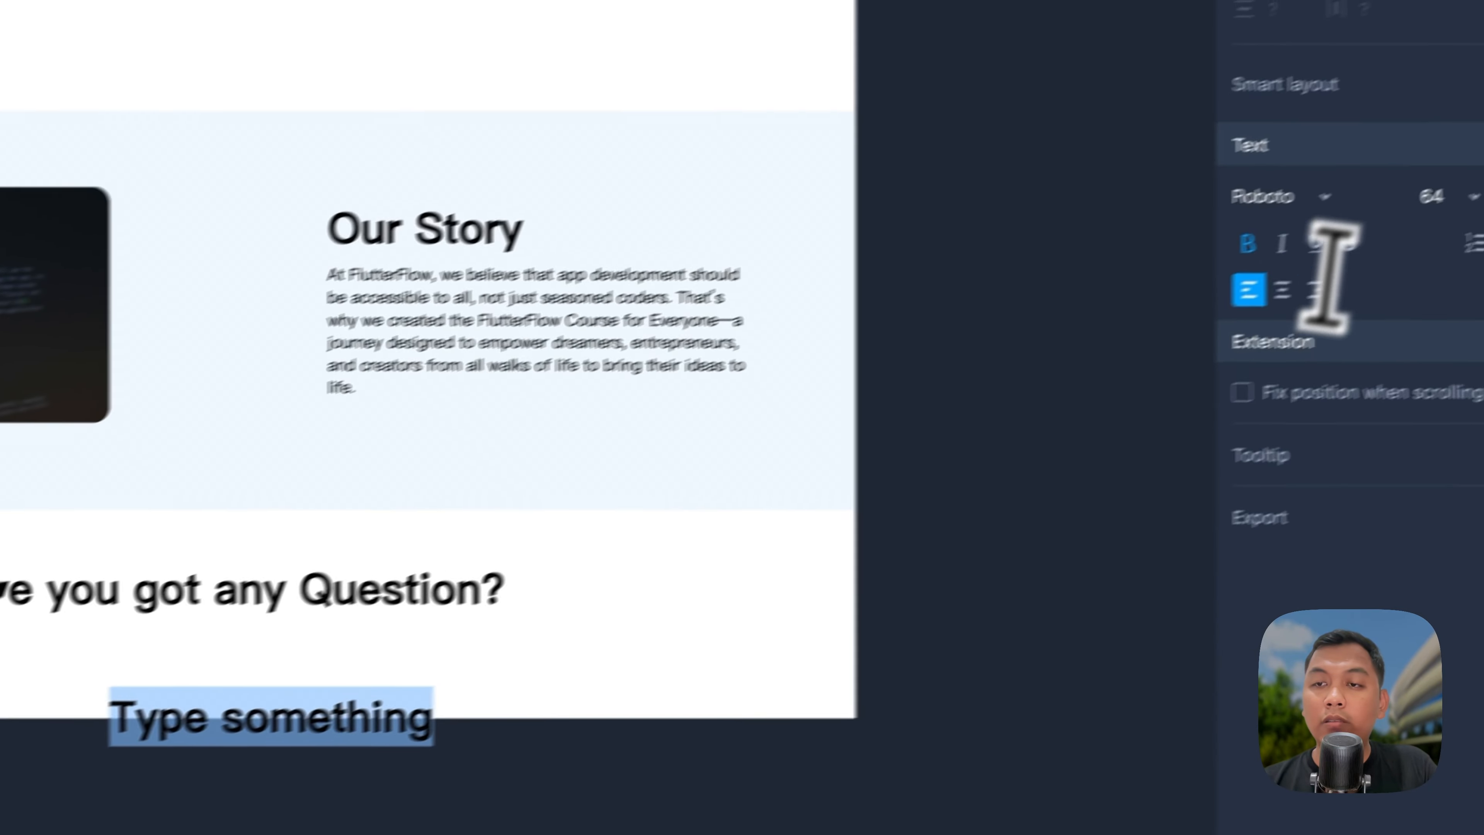
{"action": "left_click", "coordinate": [1373, 225]}
{"action": "type", "text": "24"}
{"action": "key", "text": "Return"}
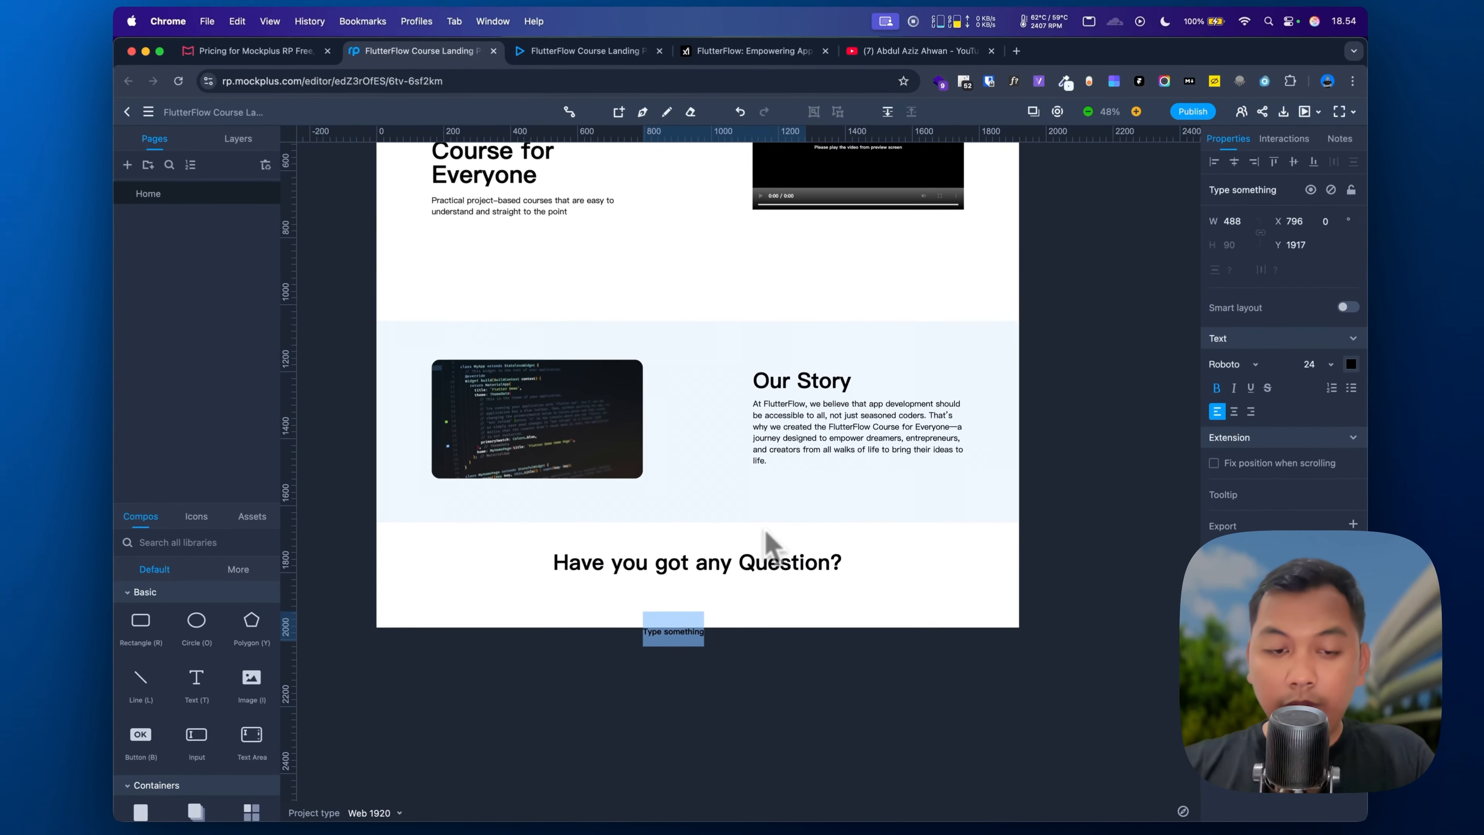
{"action": "type", "text": "Name"}
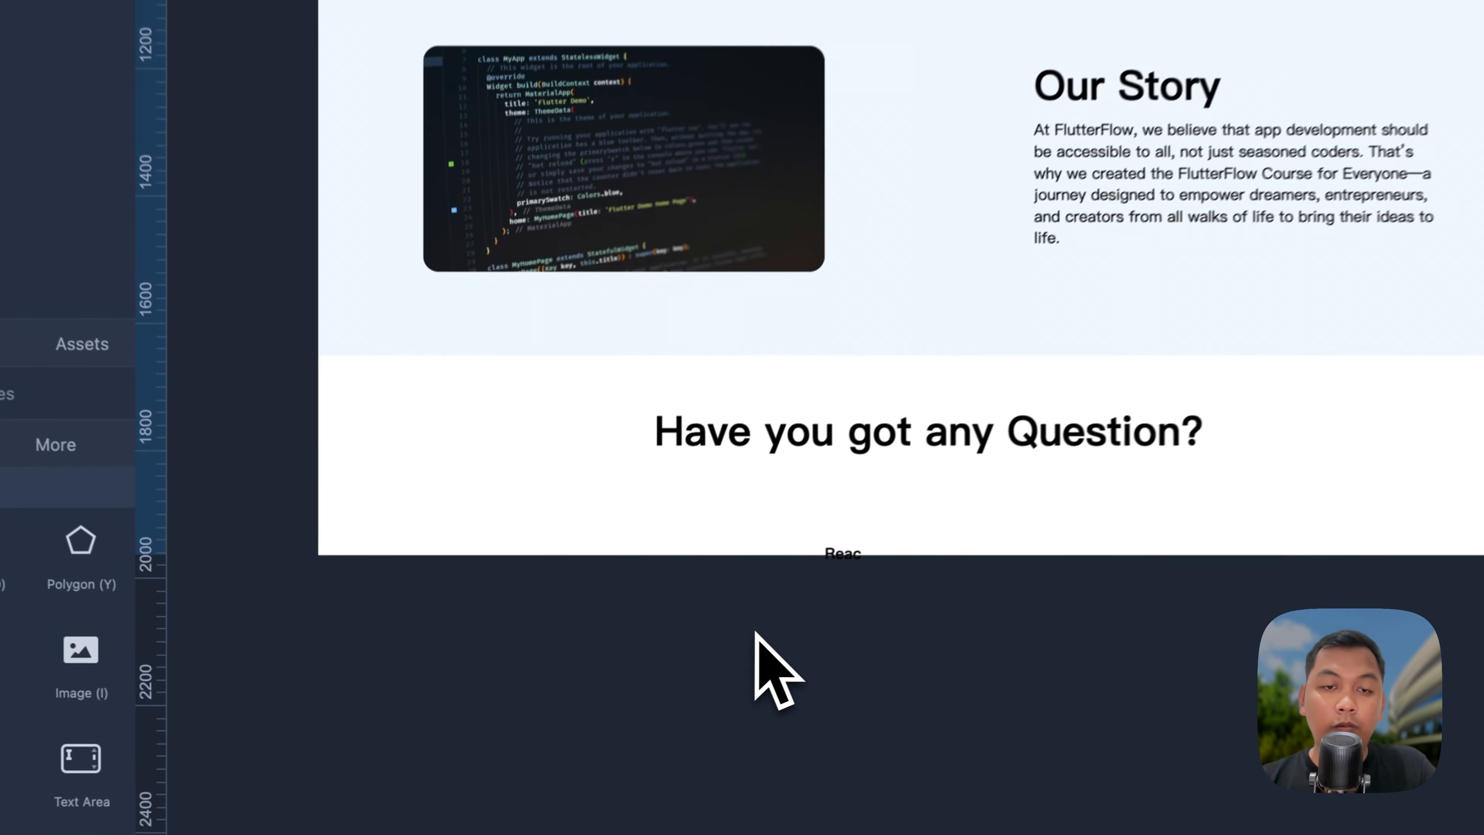
{"action": "scroll", "coordinate": [669, 580], "scroll_direction": "up", "scroll_amount": 5}
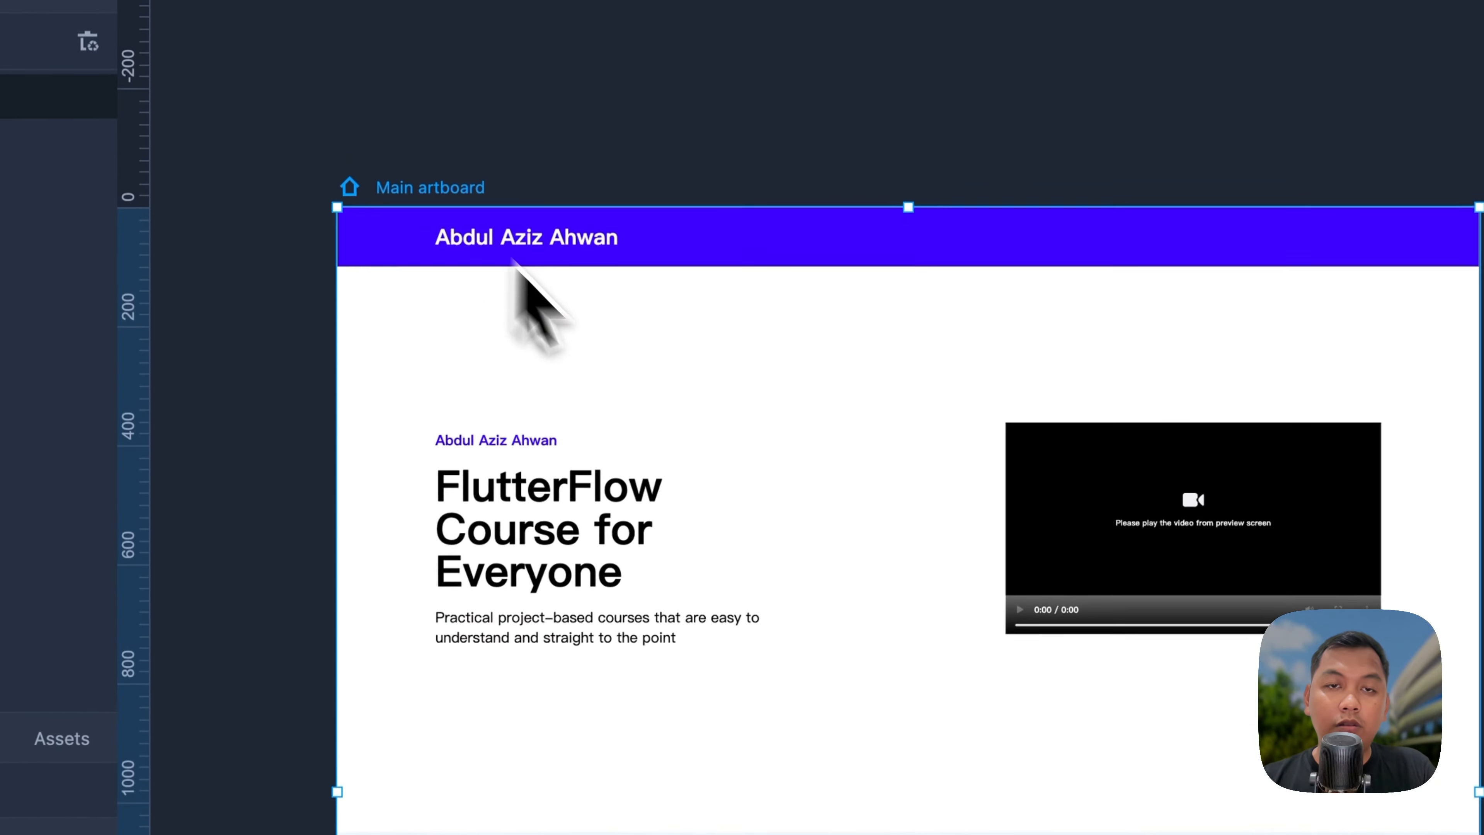
{"action": "scroll", "coordinate": [632, 312], "scroll_direction": "down", "scroll_amount": 5}
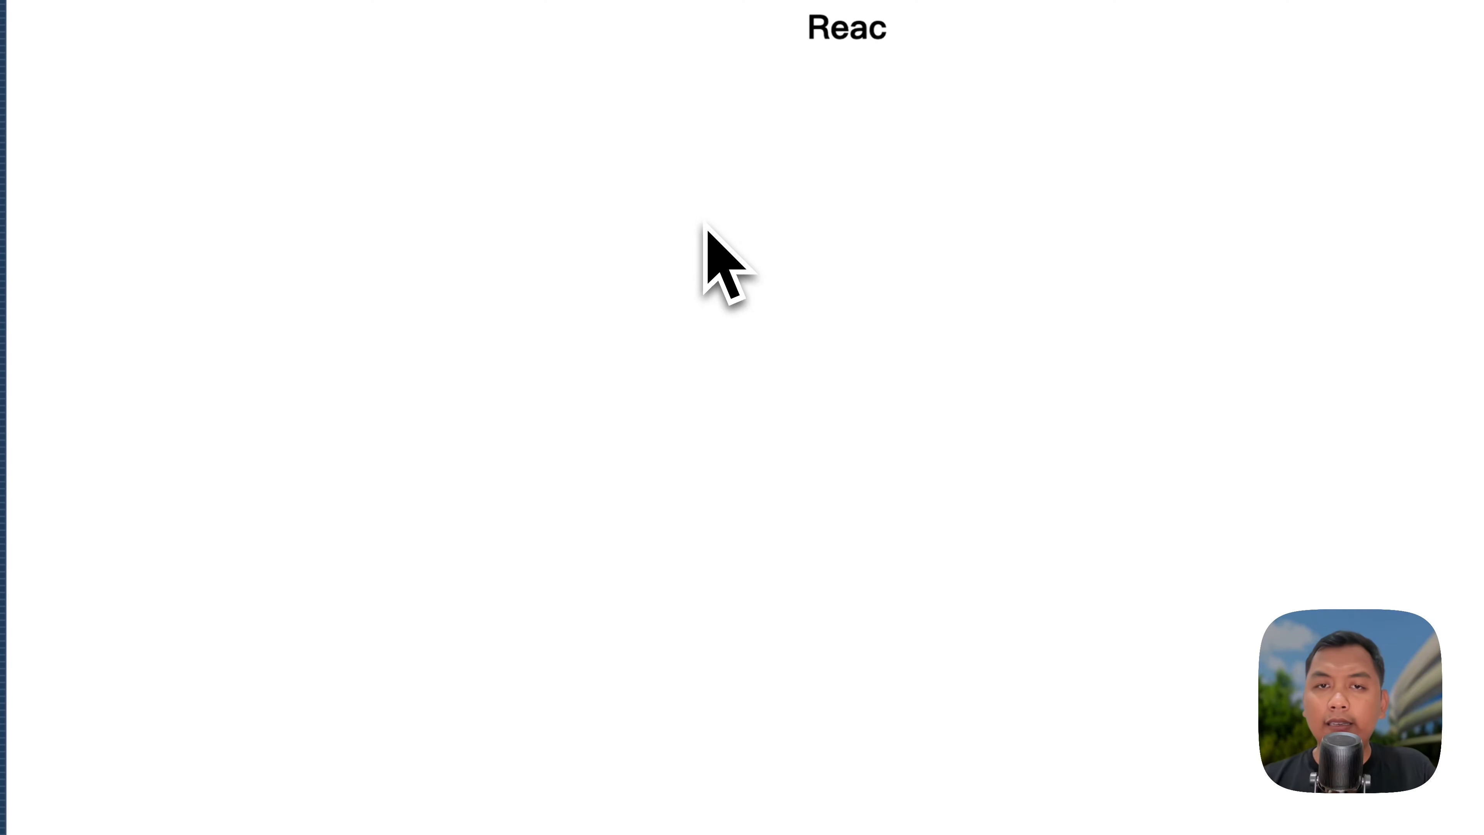
Step: Move the text beneath the heading and complete 'Reach out to us with any question you might have'
{"action": "left_click", "coordinate": [630, 233]}
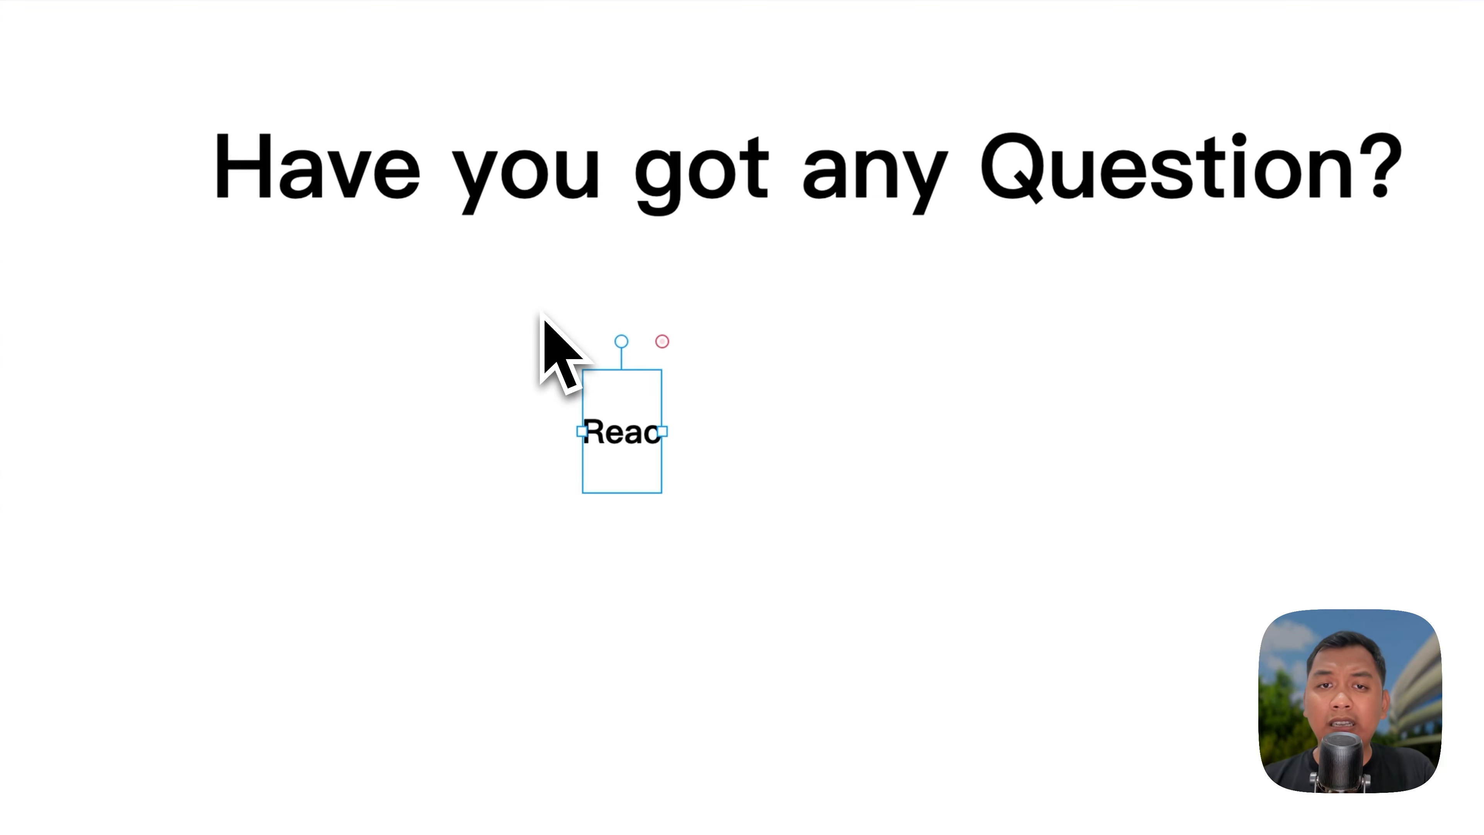
{"action": "scroll", "coordinate": [605, 431], "scroll_direction": "up", "scroll_amount": 5}
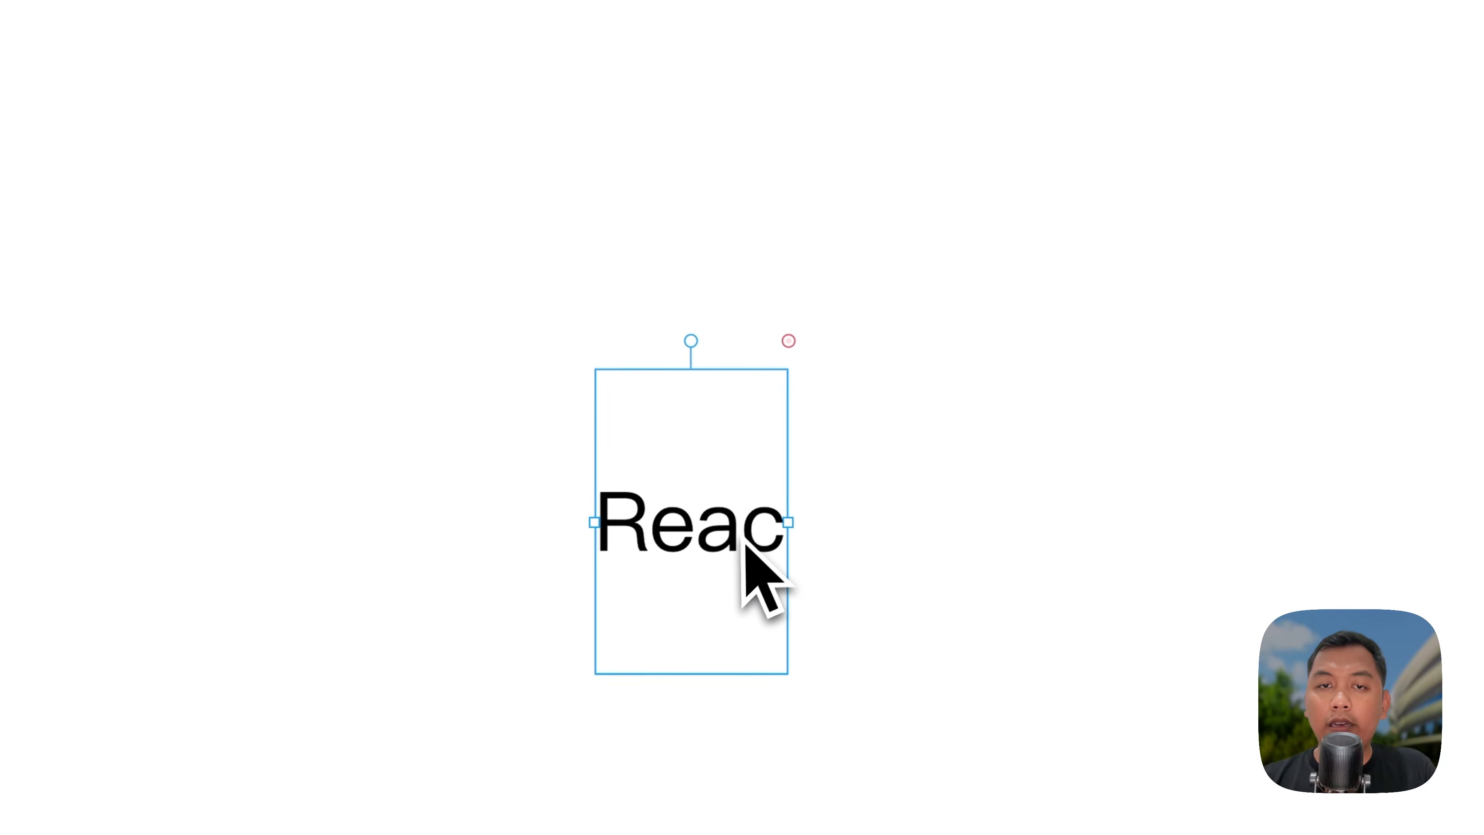
{"action": "scroll", "coordinate": [743, 540], "scroll_direction": "down", "scroll_amount": 3}
{"action": "left_click_drag", "start_coordinate": [741, 538], "coordinate": [507, 272]}
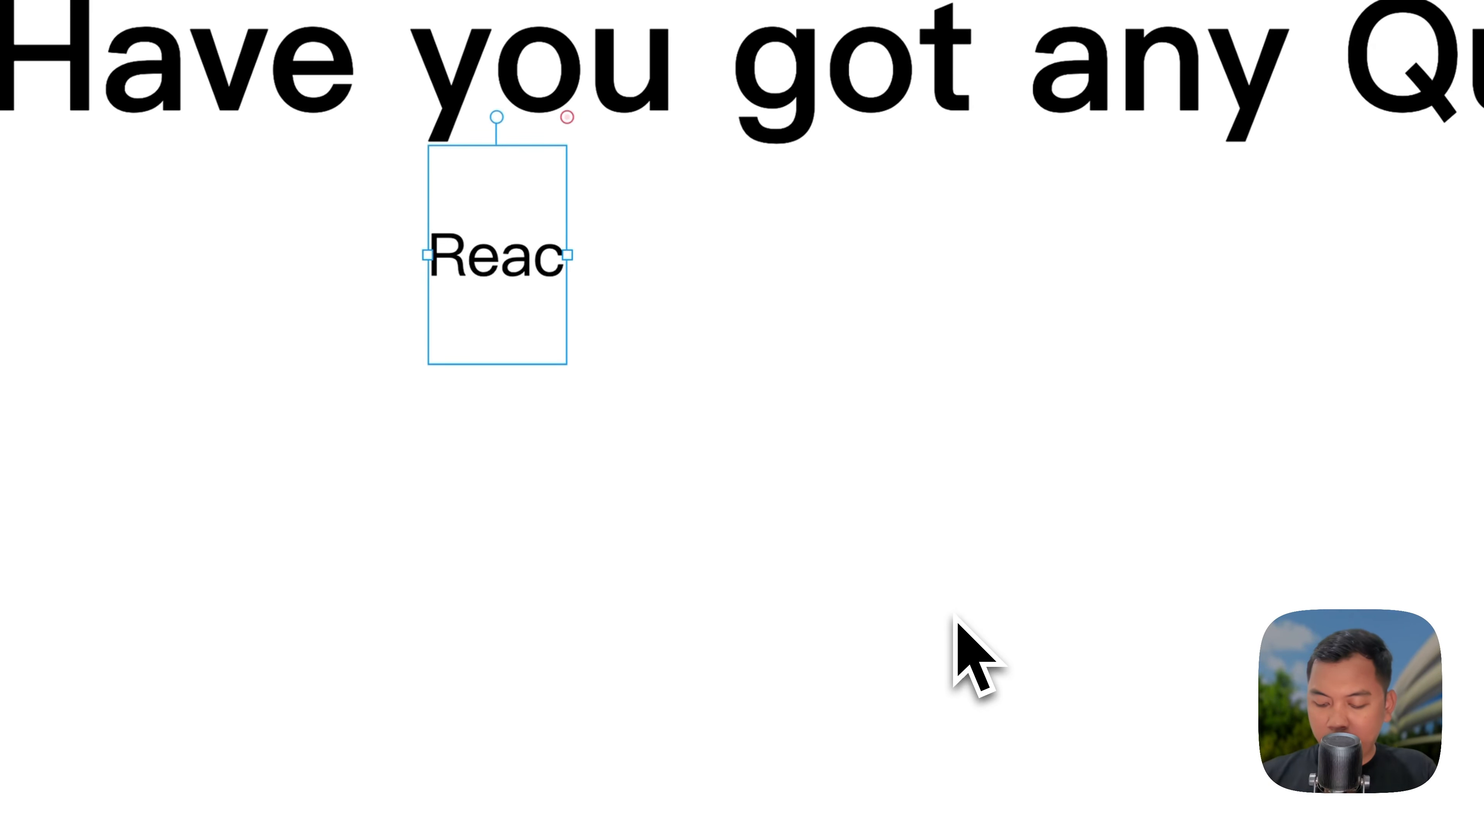
{"action": "key", "text": "BackSpace"}
{"action": "type", "text": "ut to us with any question you m"}
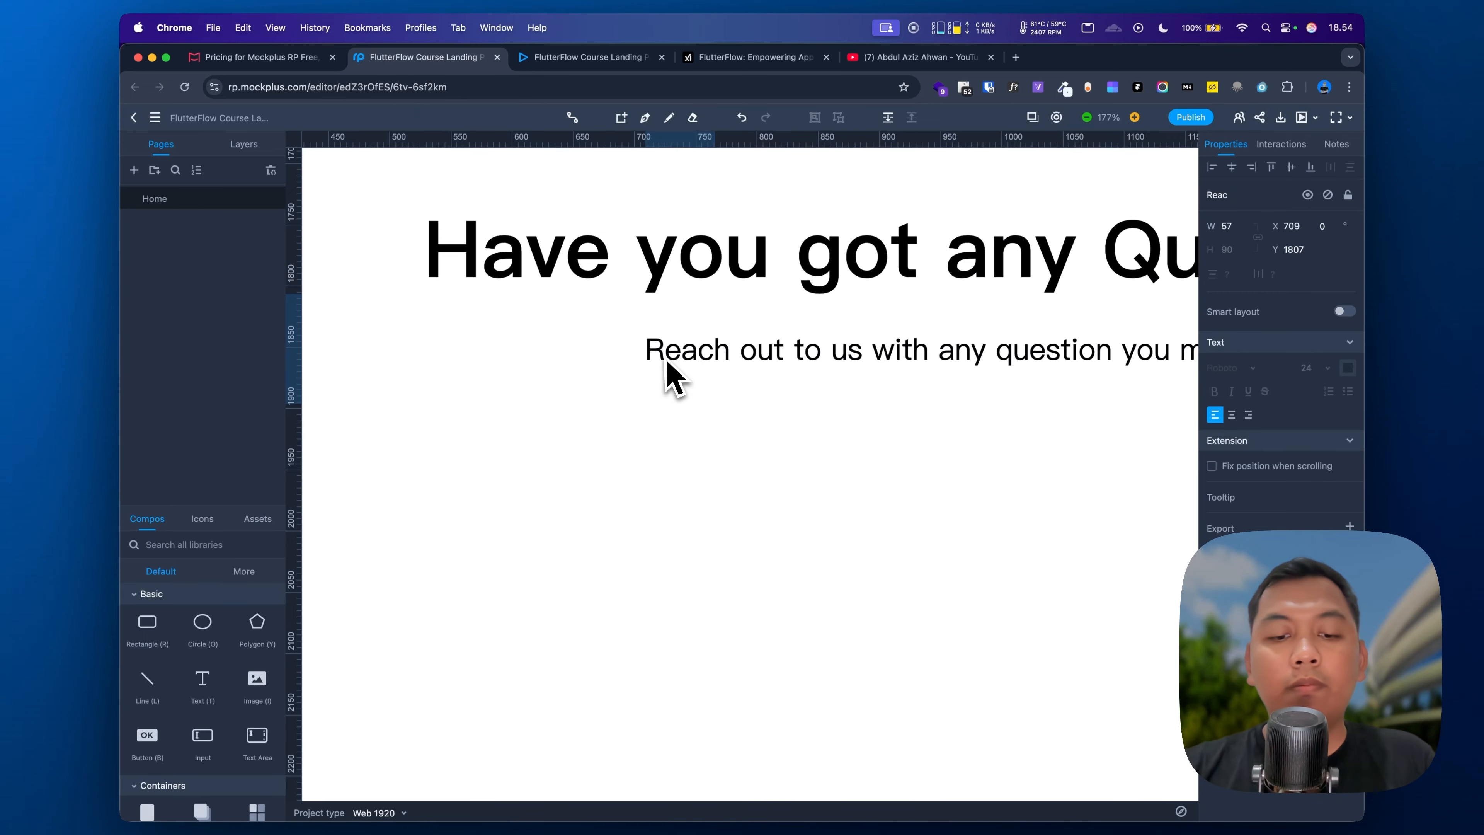
{"action": "scroll", "coordinate": [666, 374], "scroll_direction": "right", "scroll_amount": 5}
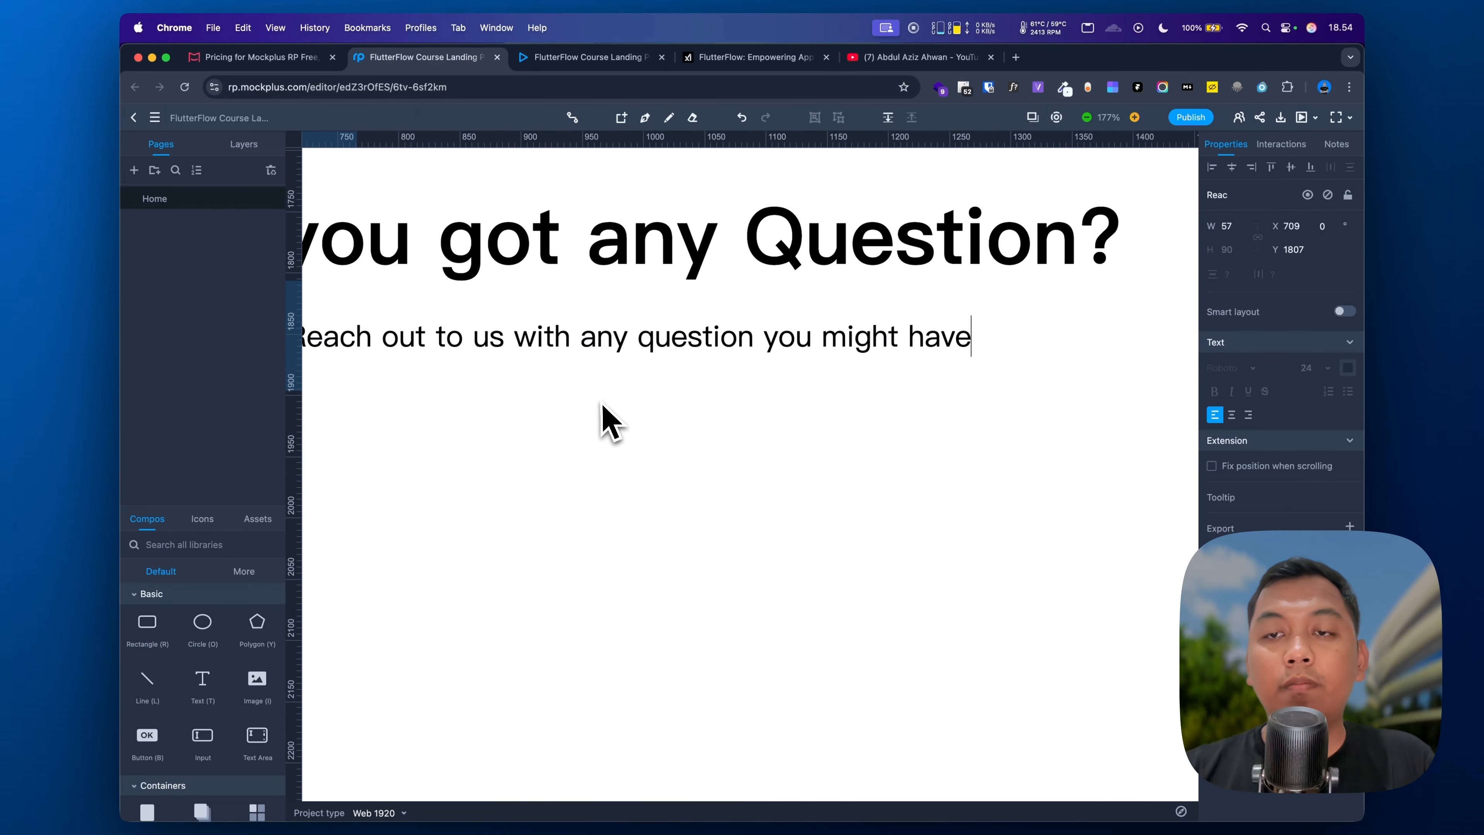
{"action": "scroll", "coordinate": [602, 405], "scroll_direction": "down", "scroll_amount": 5}
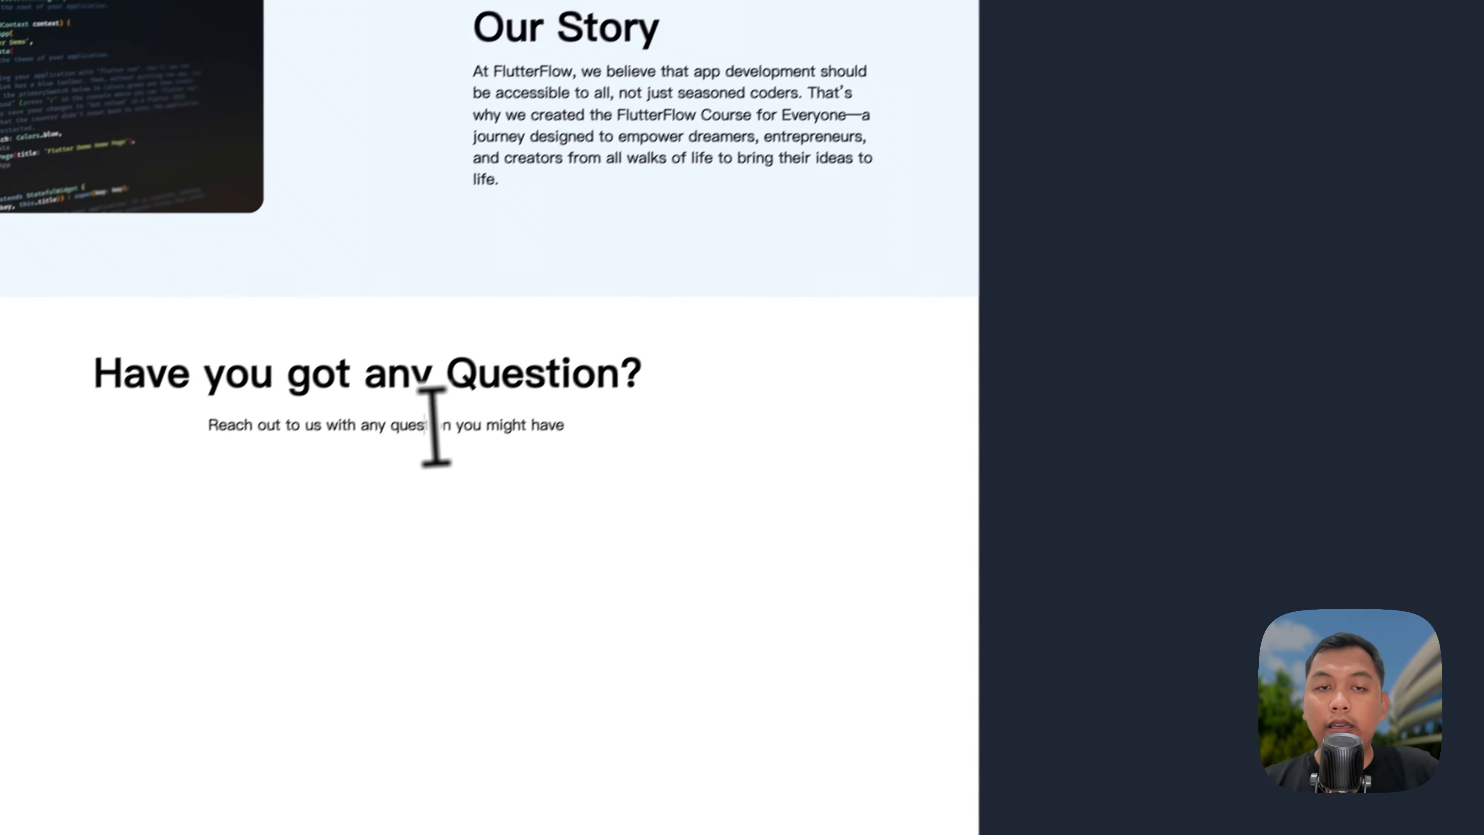
Step: Centre the 'Reach out to us…' subline under the question heading
{"action": "left_click", "coordinate": [278, 530]}
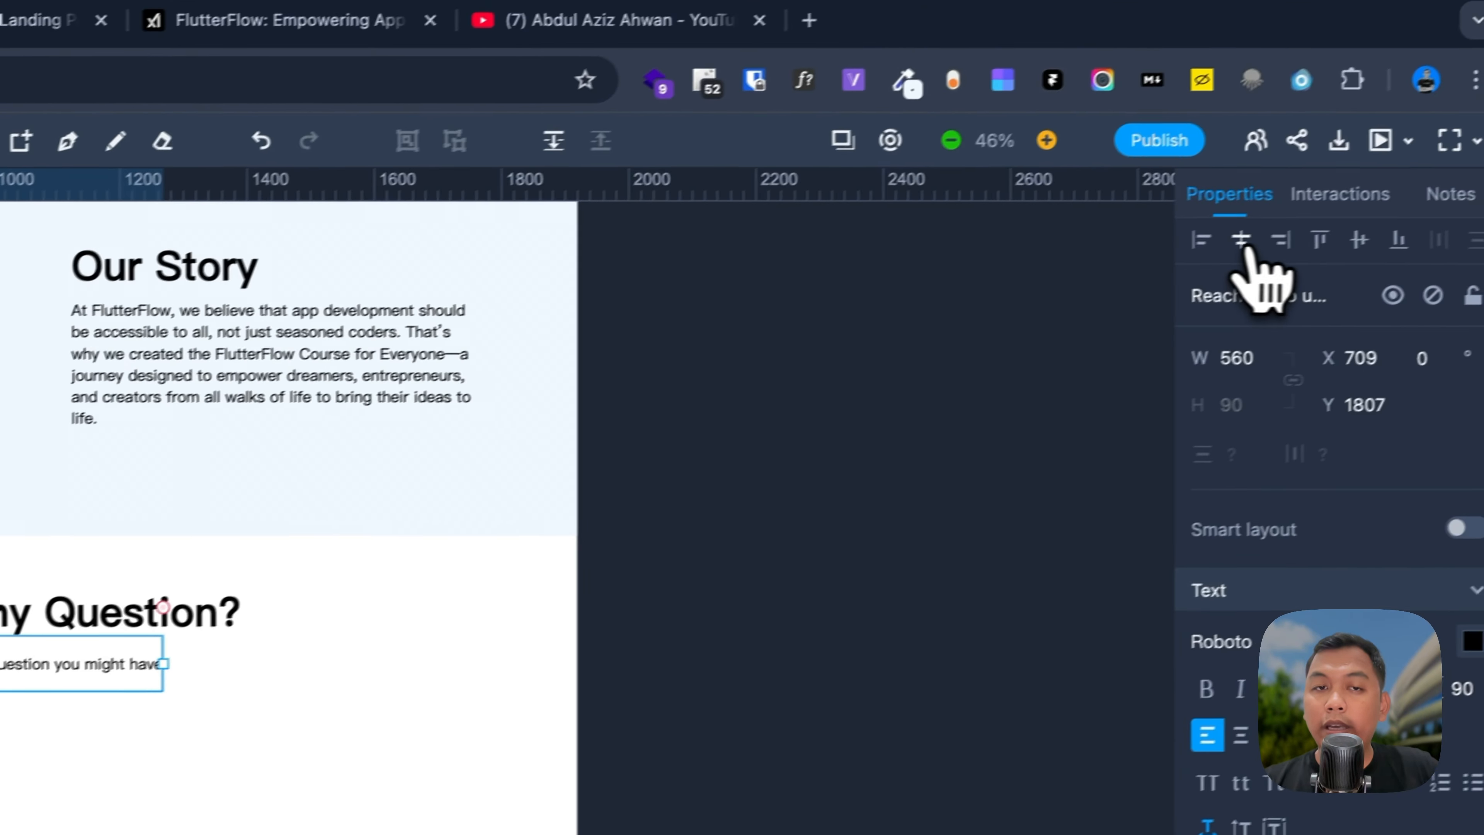
{"action": "left_click", "coordinate": [1242, 242]}
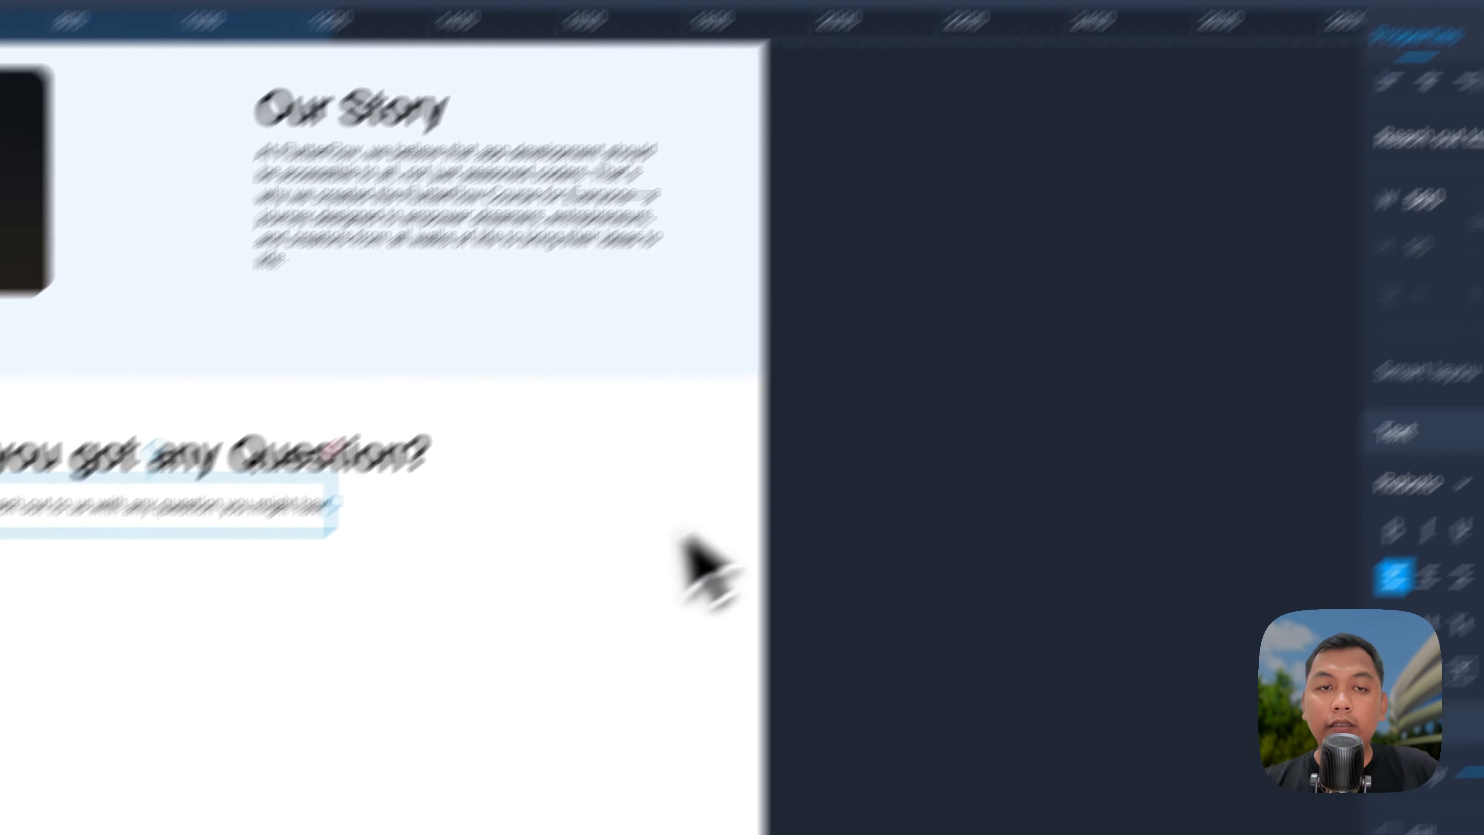
{"action": "left_click", "coordinate": [175, 760]}
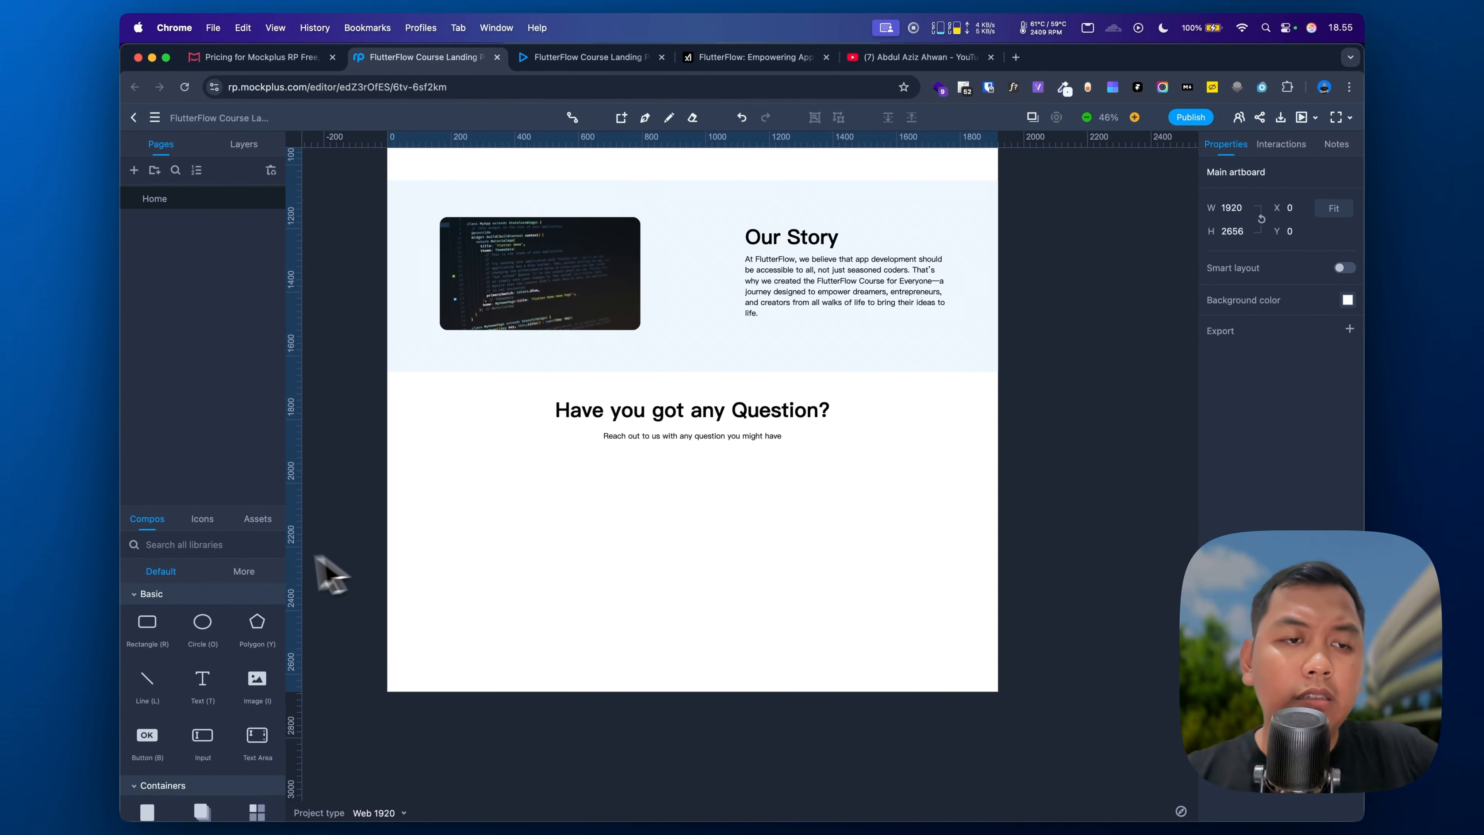
{"action": "left_click", "coordinate": [202, 518]}
Step: Search the icons for 'mail' and place an envelope icon below the subtitle
{"action": "left_click", "coordinate": [190, 545]}
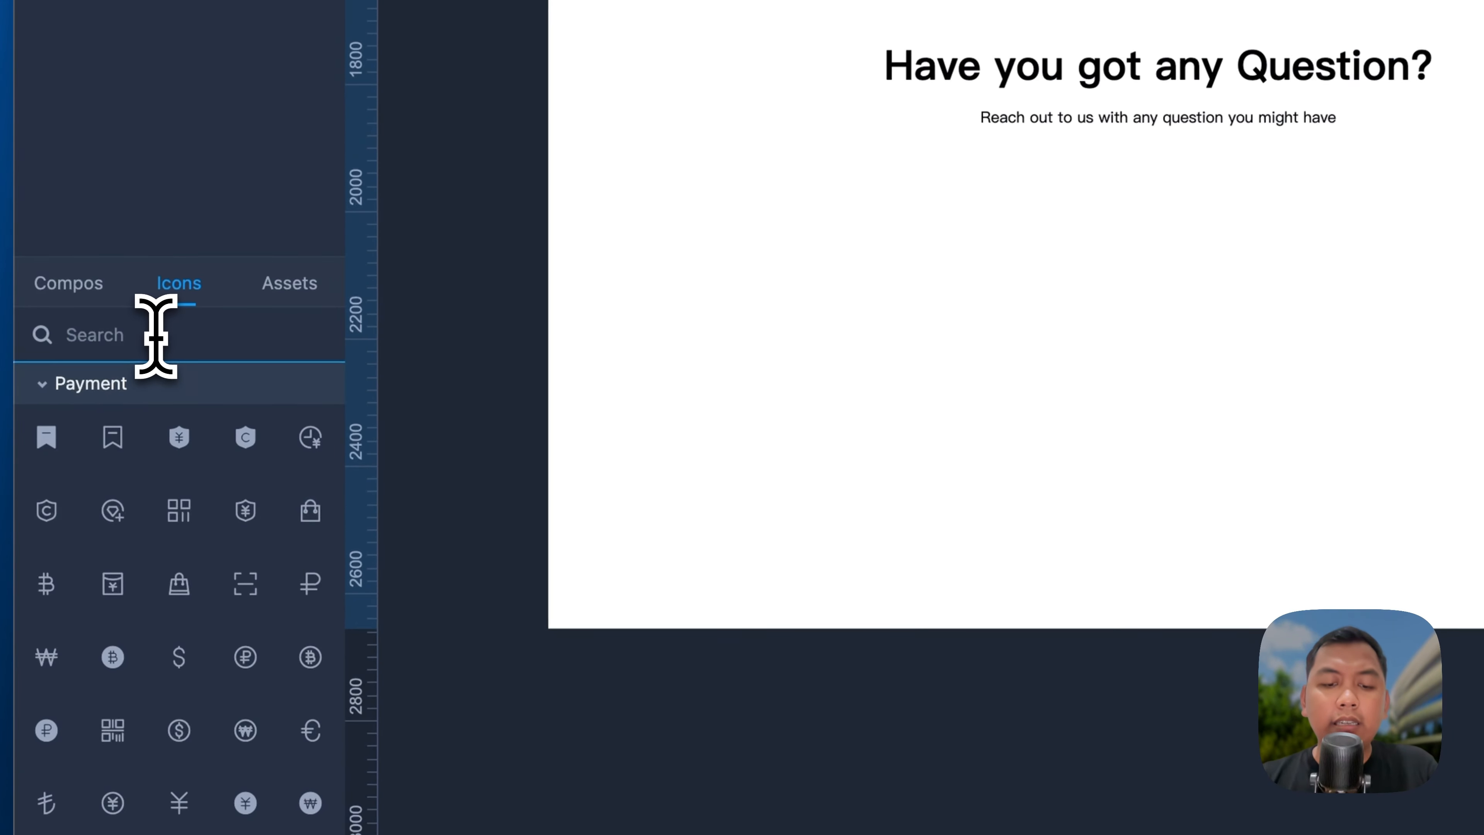
{"action": "type", "text": "mail"}
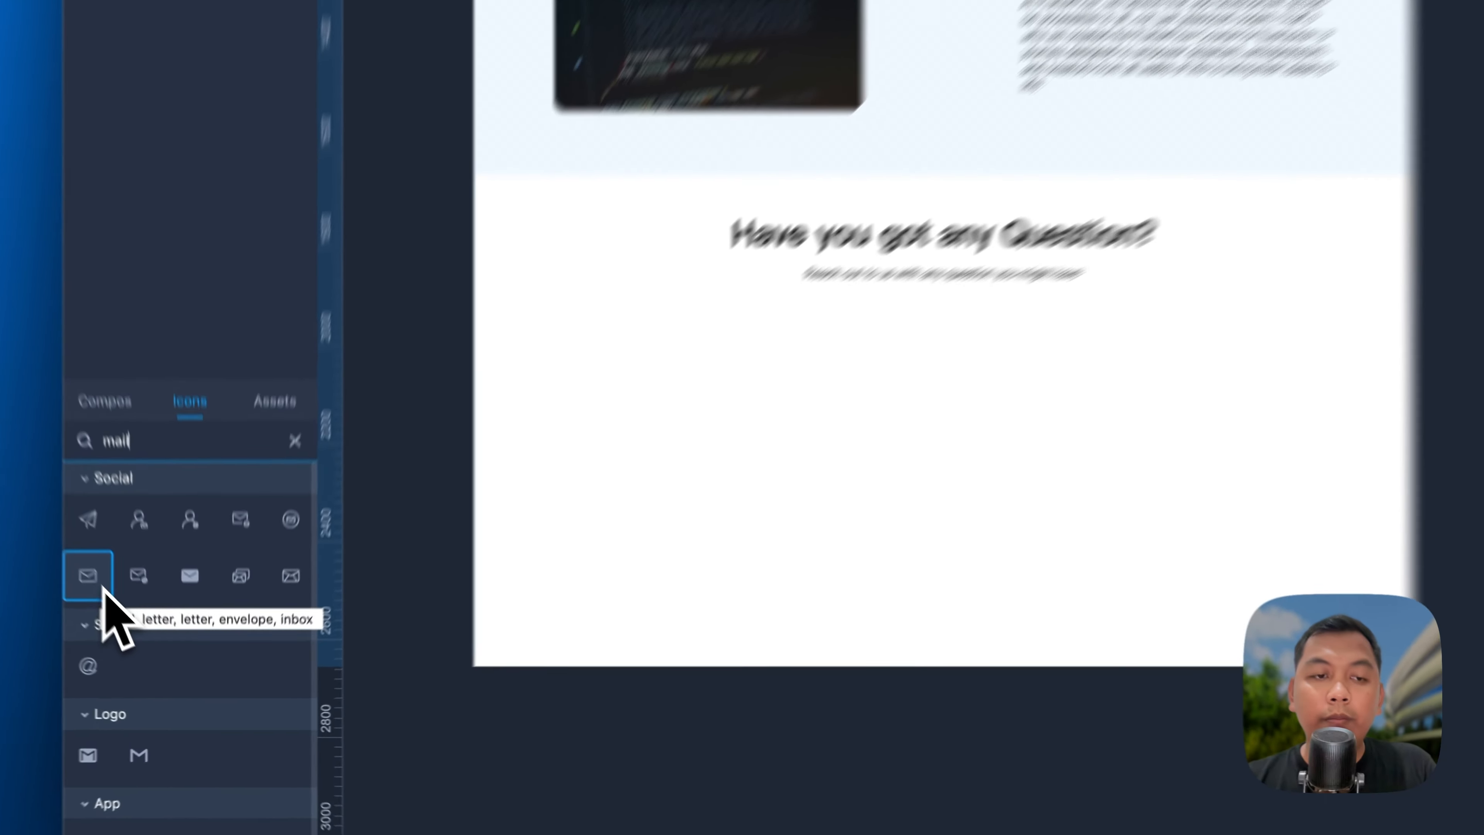
{"action": "left_click_drag", "start_coordinate": [146, 639], "coordinate": [635, 477]}
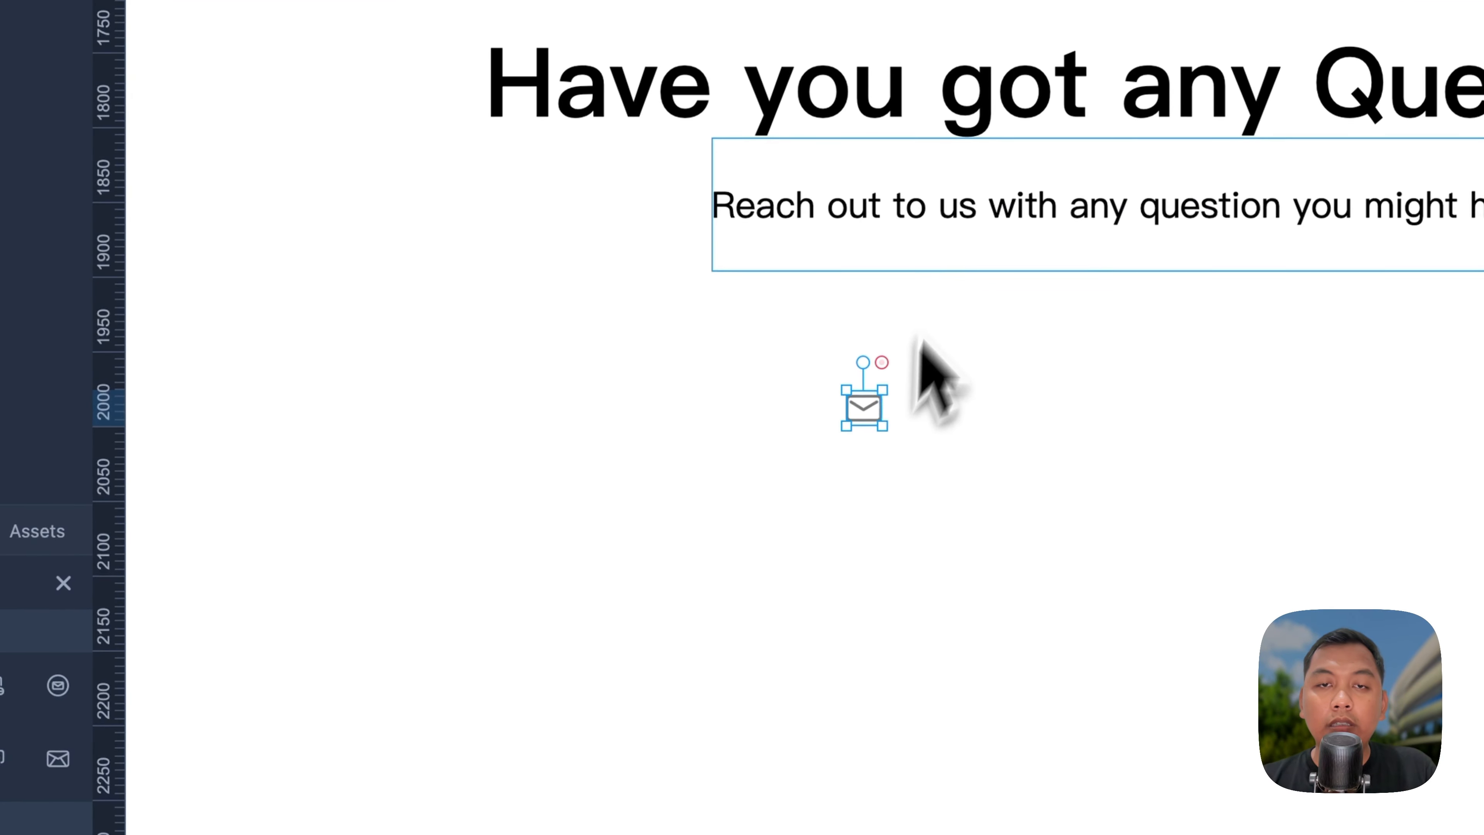
{"action": "key", "text": "super+d"}
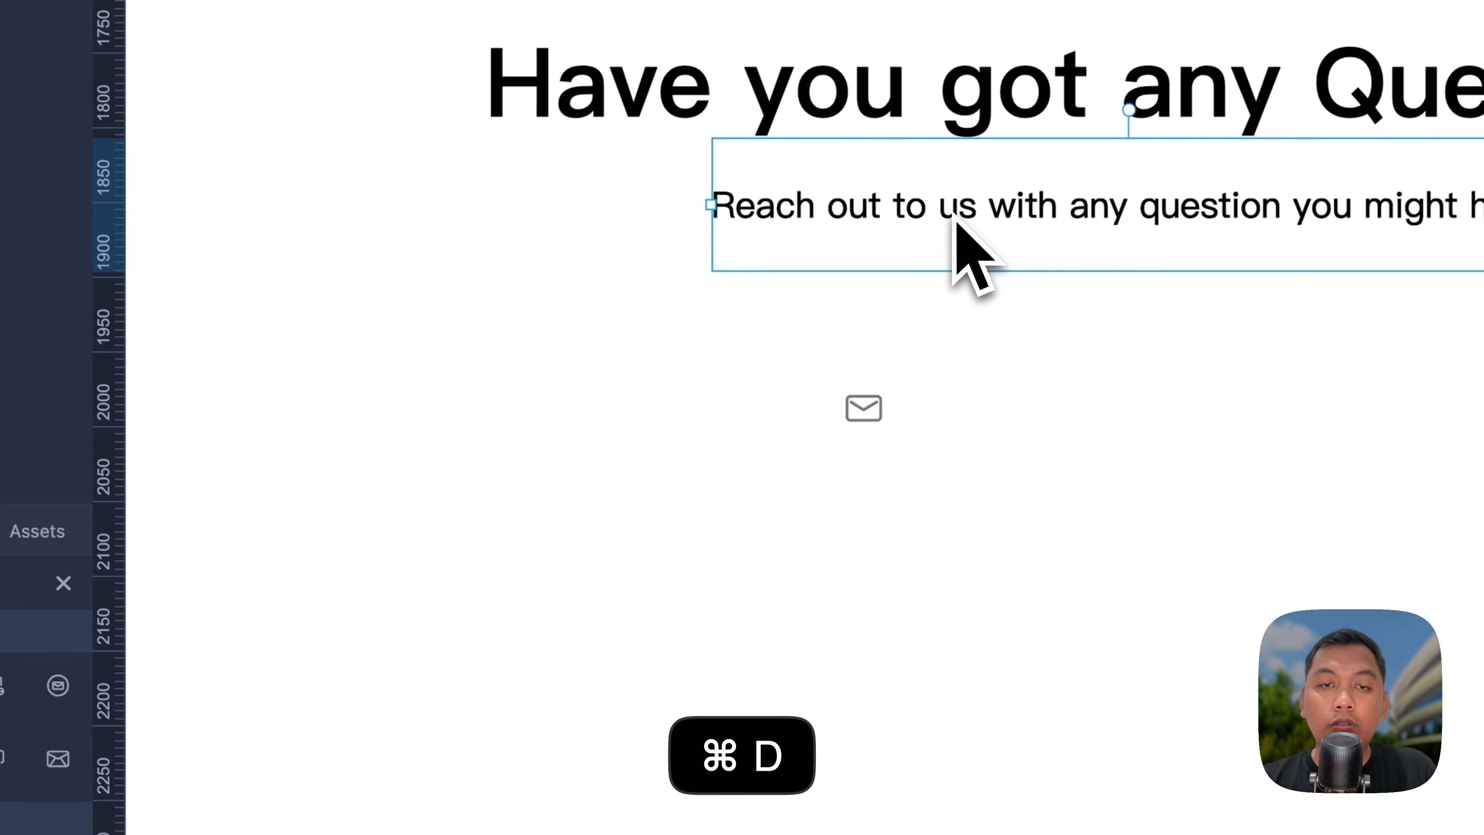
{"action": "key", "text": "BackSpace"}
Step: Add a text box with the contact e-mail address beside the envelope
{"action": "left_click", "coordinate": [56, 289]}
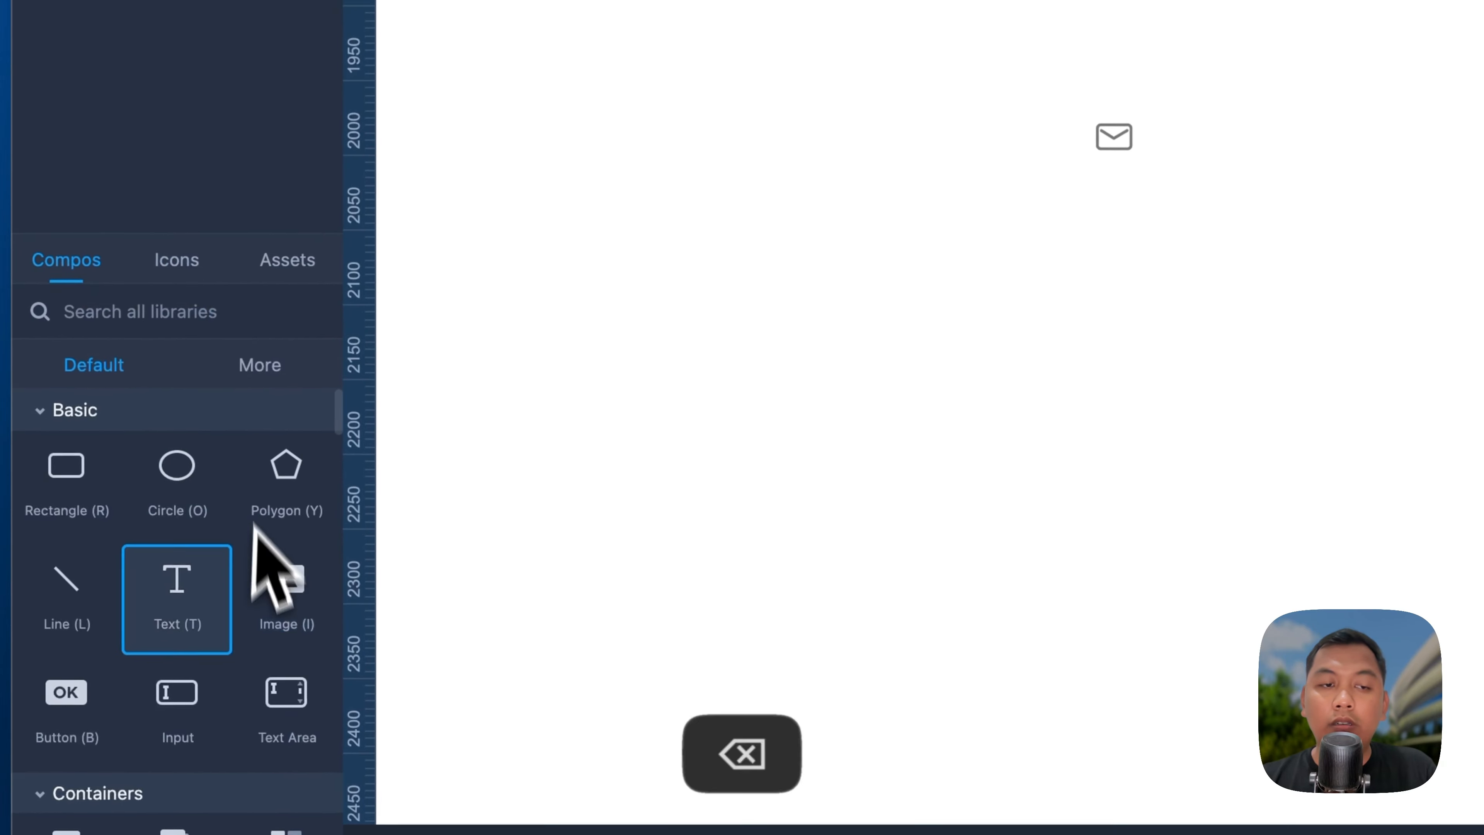
{"action": "left_click_drag", "start_coordinate": [253, 523], "coordinate": [1315, 145]}
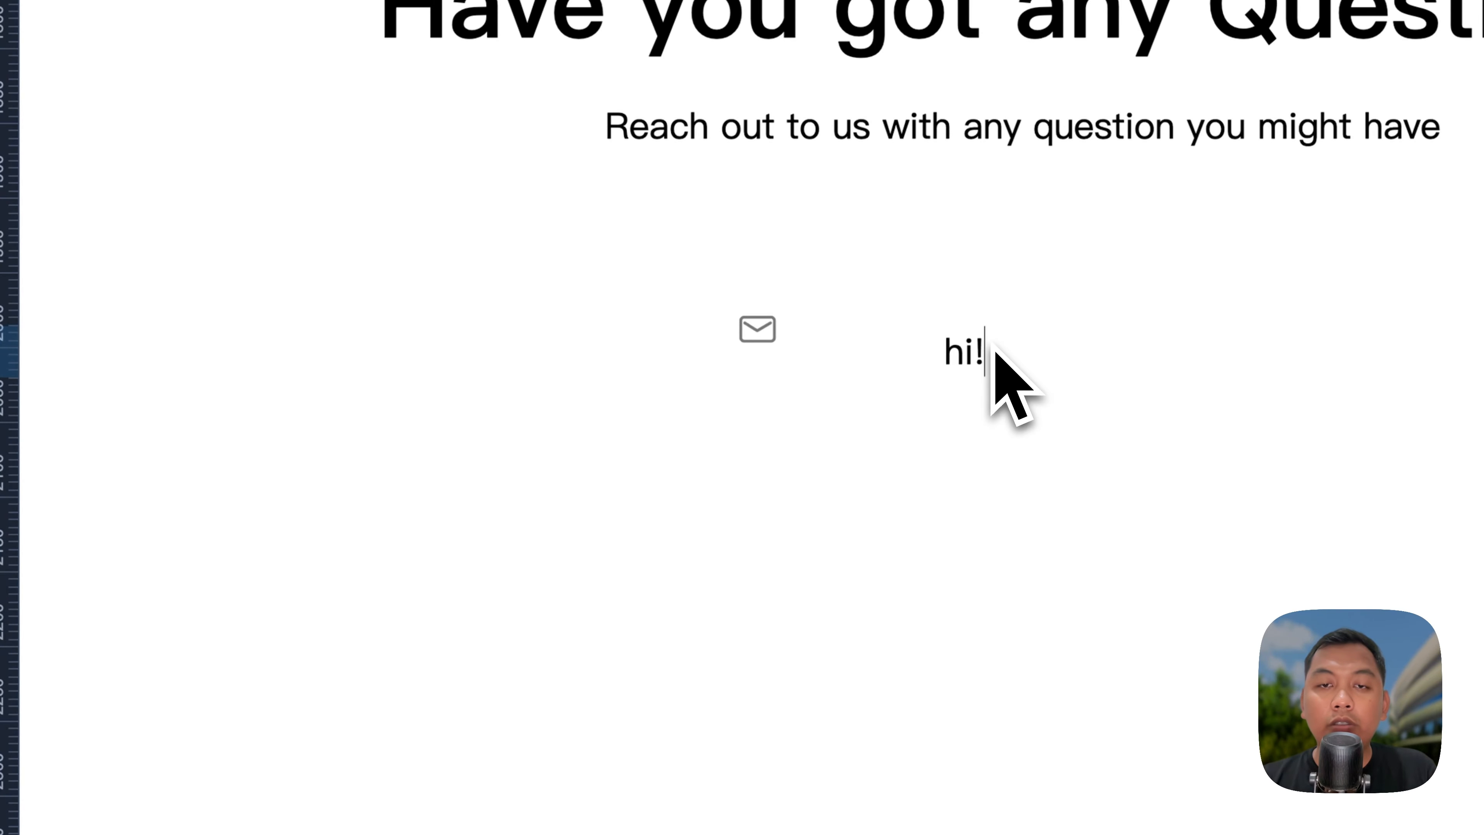
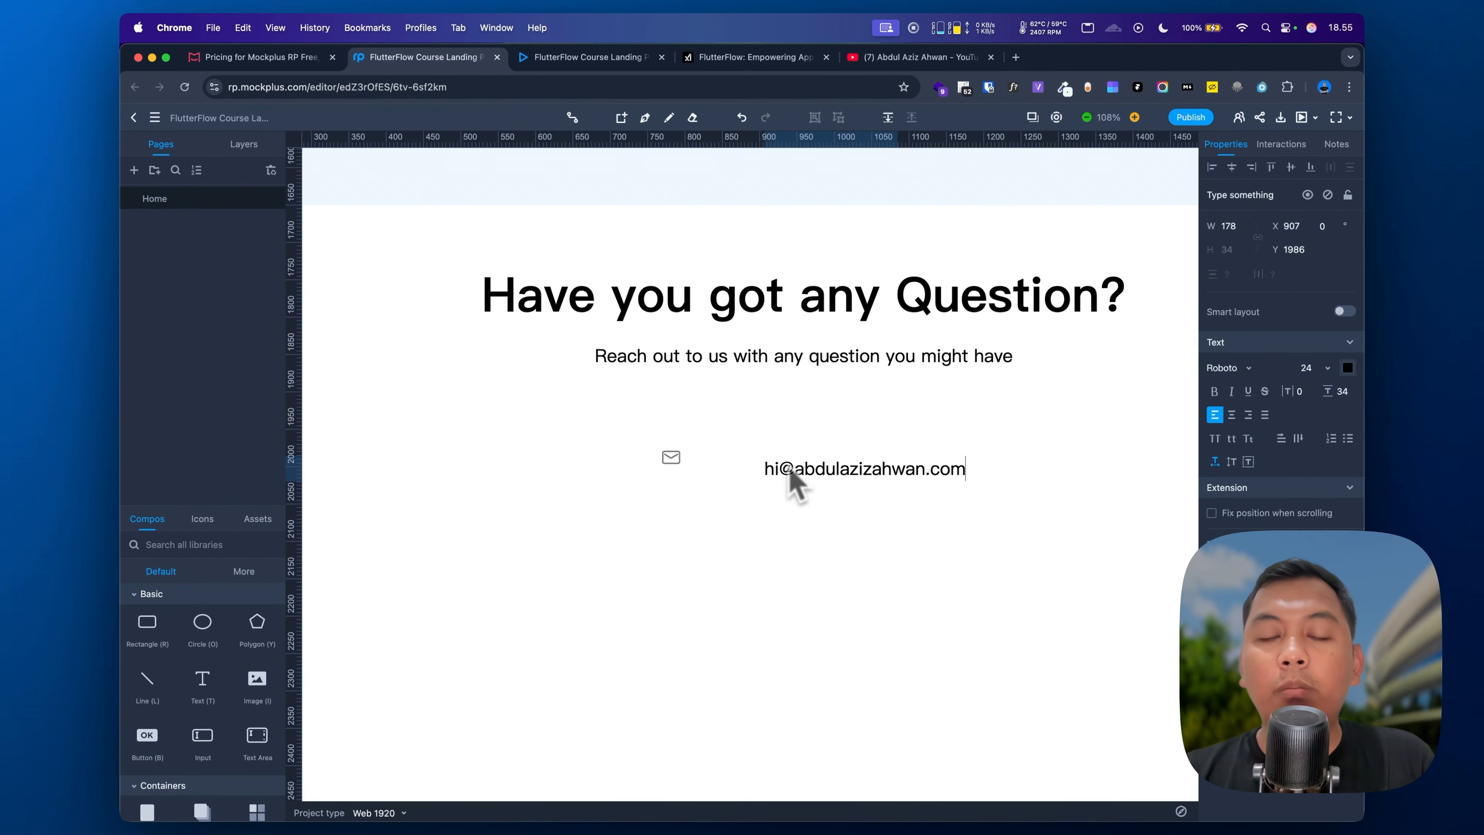
{"action": "left_click", "coordinate": [787, 561]}
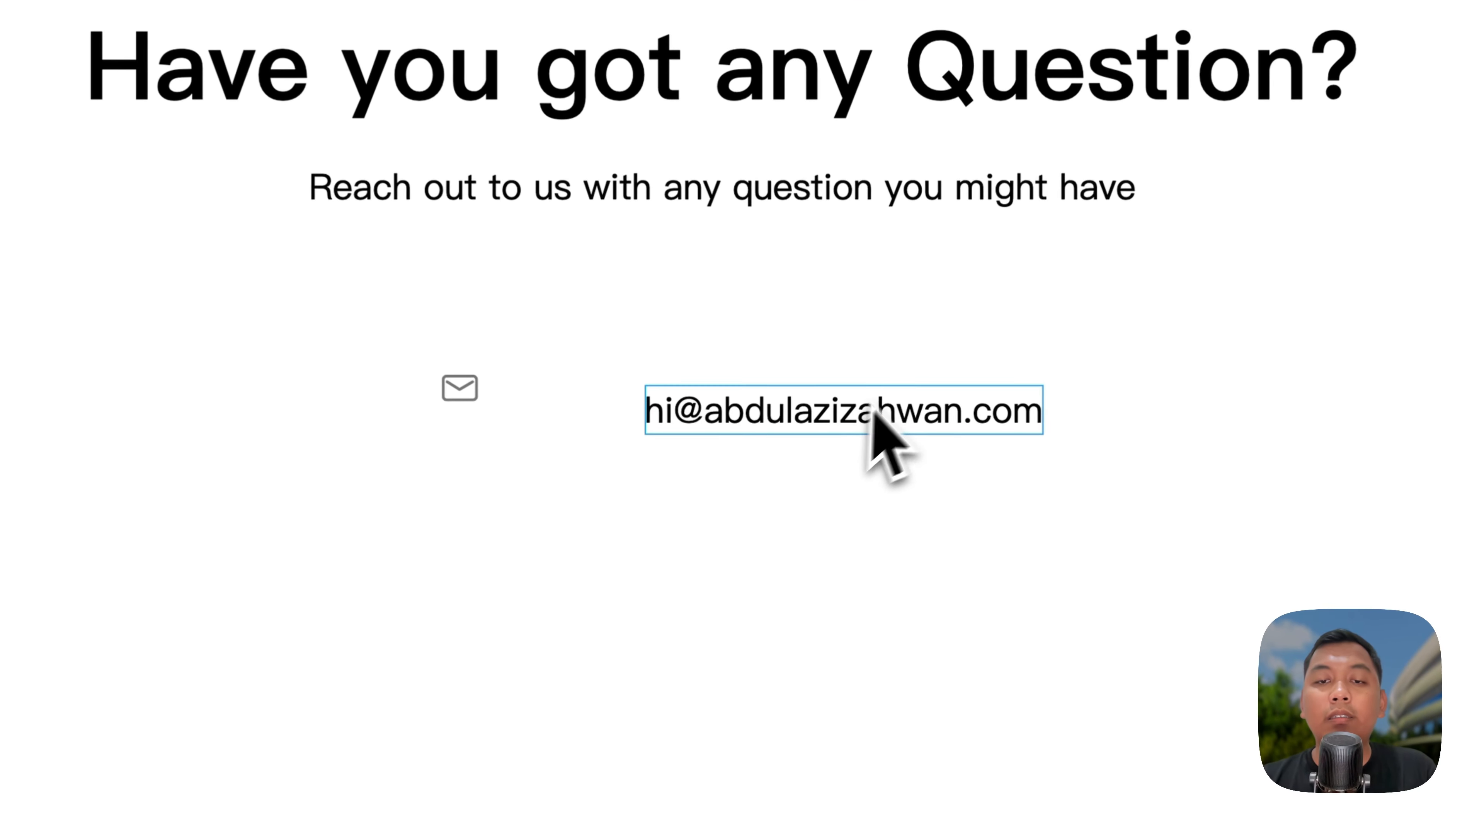
{"action": "left_click_drag", "start_coordinate": [878, 471], "coordinate": [827, 451]}
{"action": "left_click_drag", "start_coordinate": [770, 374], "coordinate": [749, 391]}
Step: Select the envelope and the e-mail text together and group them
{"action": "left_click", "coordinate": [465, 395]}
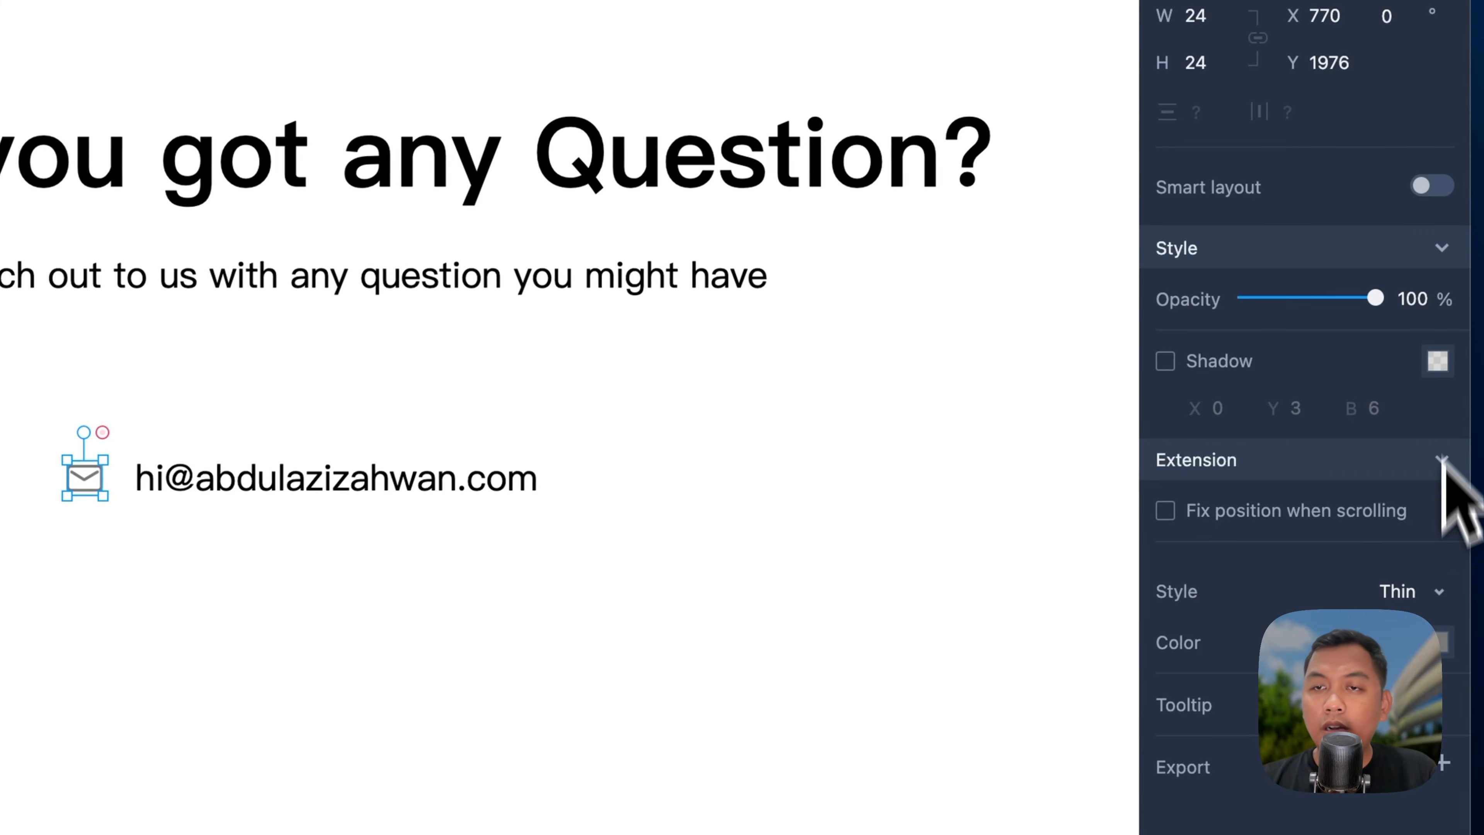
{"action": "left_click", "coordinate": [1450, 646]}
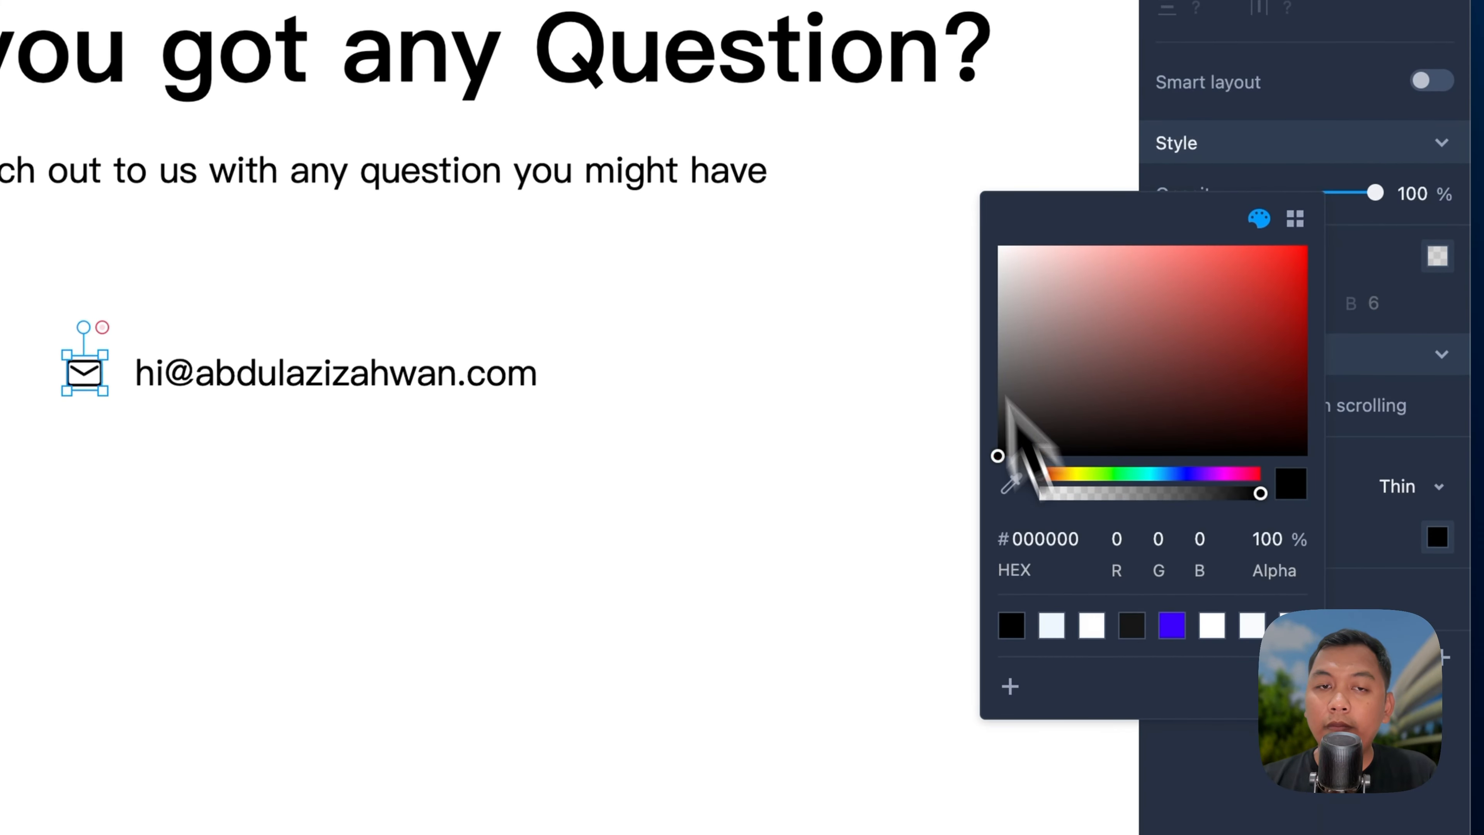
{"action": "left_click", "coordinate": [261, 374]}
{"action": "left_click", "coordinate": [258, 448]}
{"action": "left_click", "coordinate": [92, 374]}
{"action": "left_click", "coordinate": [172, 383], "text": "shift"}
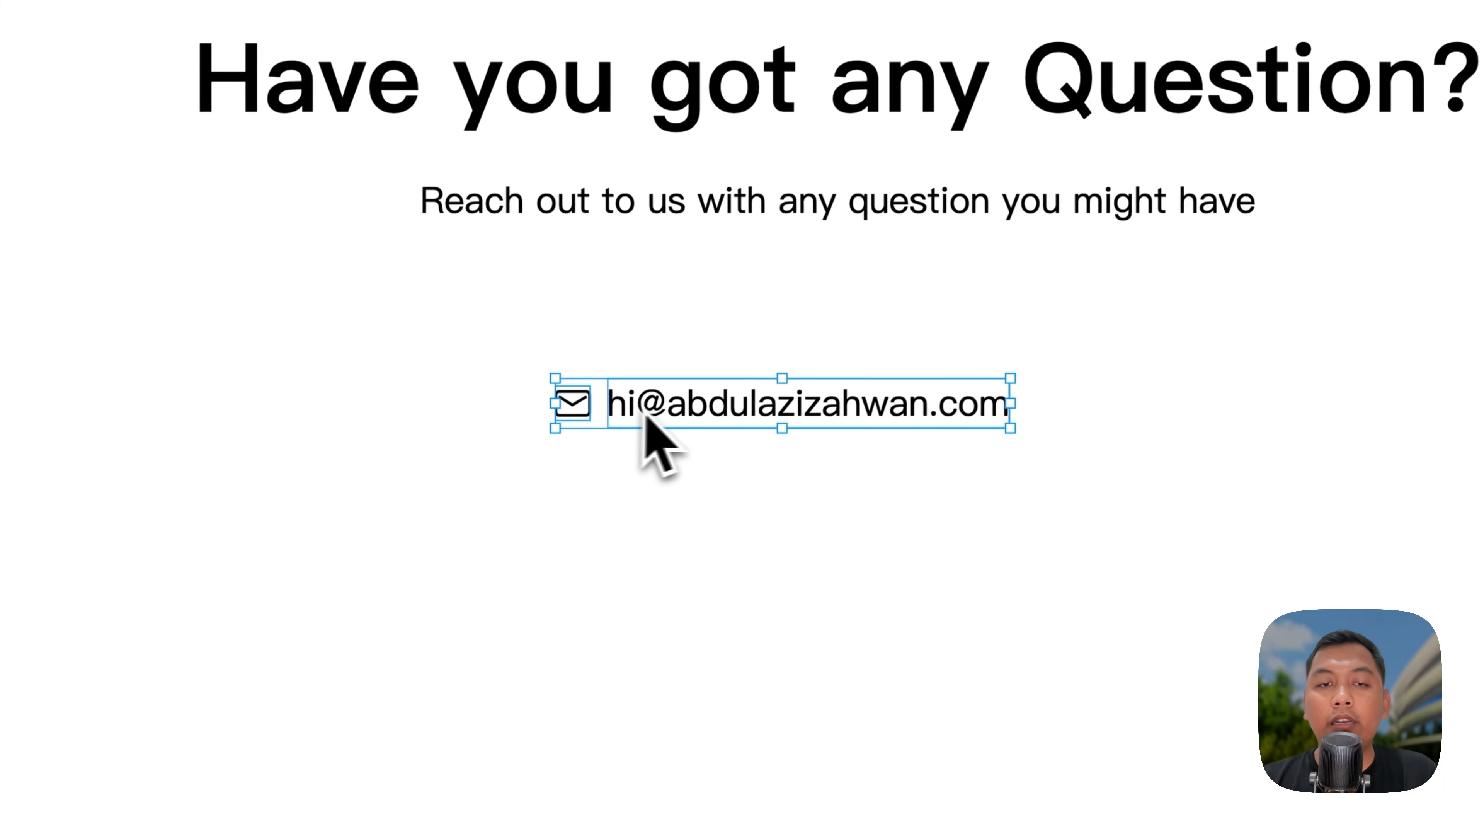
{"action": "right_click", "coordinate": [672, 412]}
{"action": "left_click", "coordinate": [730, 622]}
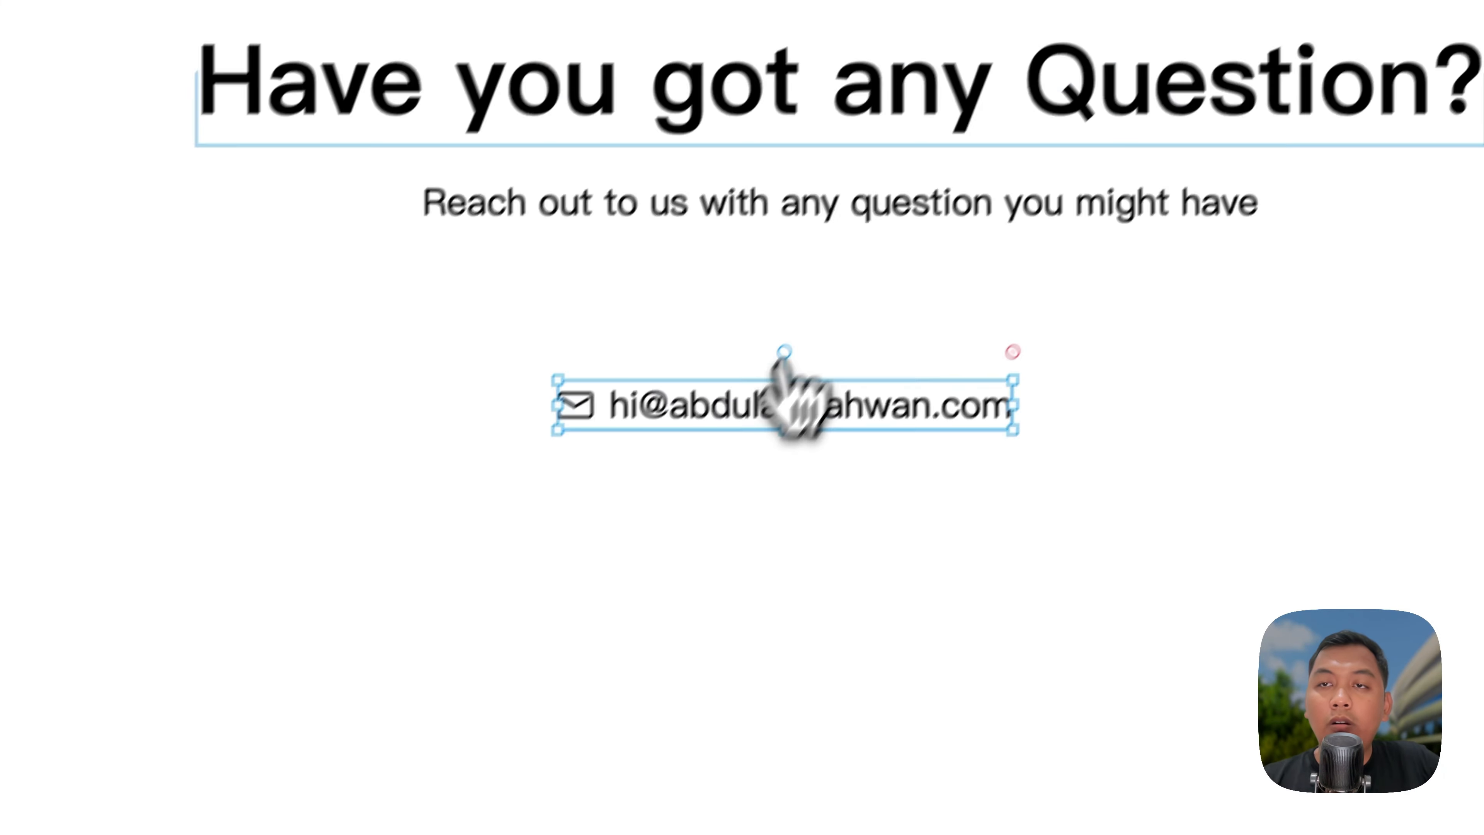
Step: Centre the e-mail group horizontally and move it up under the subtitle
{"action": "left_click", "coordinate": [1214, 219]}
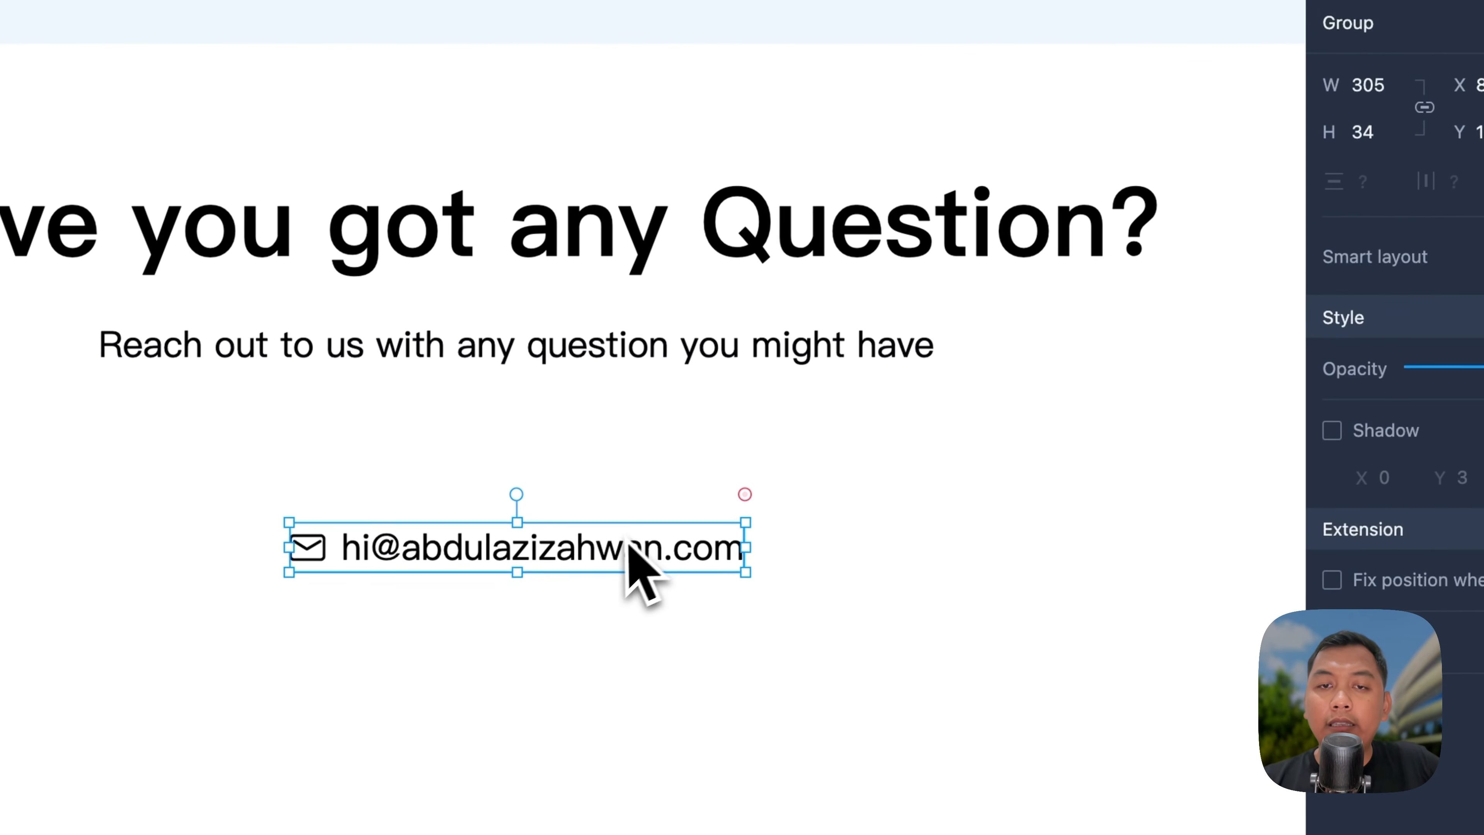
{"action": "left_click_drag", "start_coordinate": [628, 544], "coordinate": [627, 435]}
{"action": "left_click", "coordinate": [629, 609]}
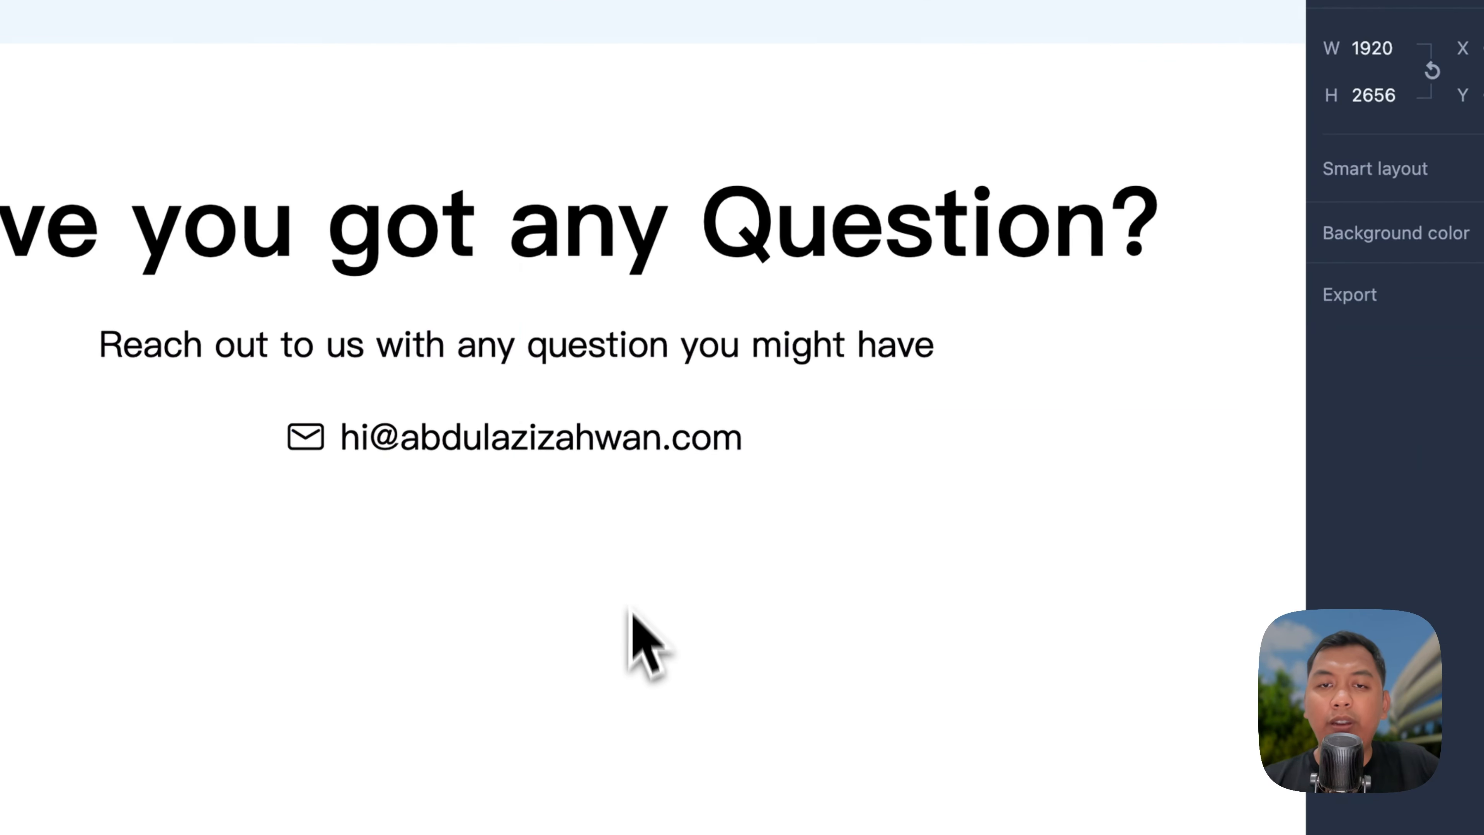
Step: Reload the landing page preview to show the latest contact-section edits
{"action": "left_click", "coordinate": [666, 368]}
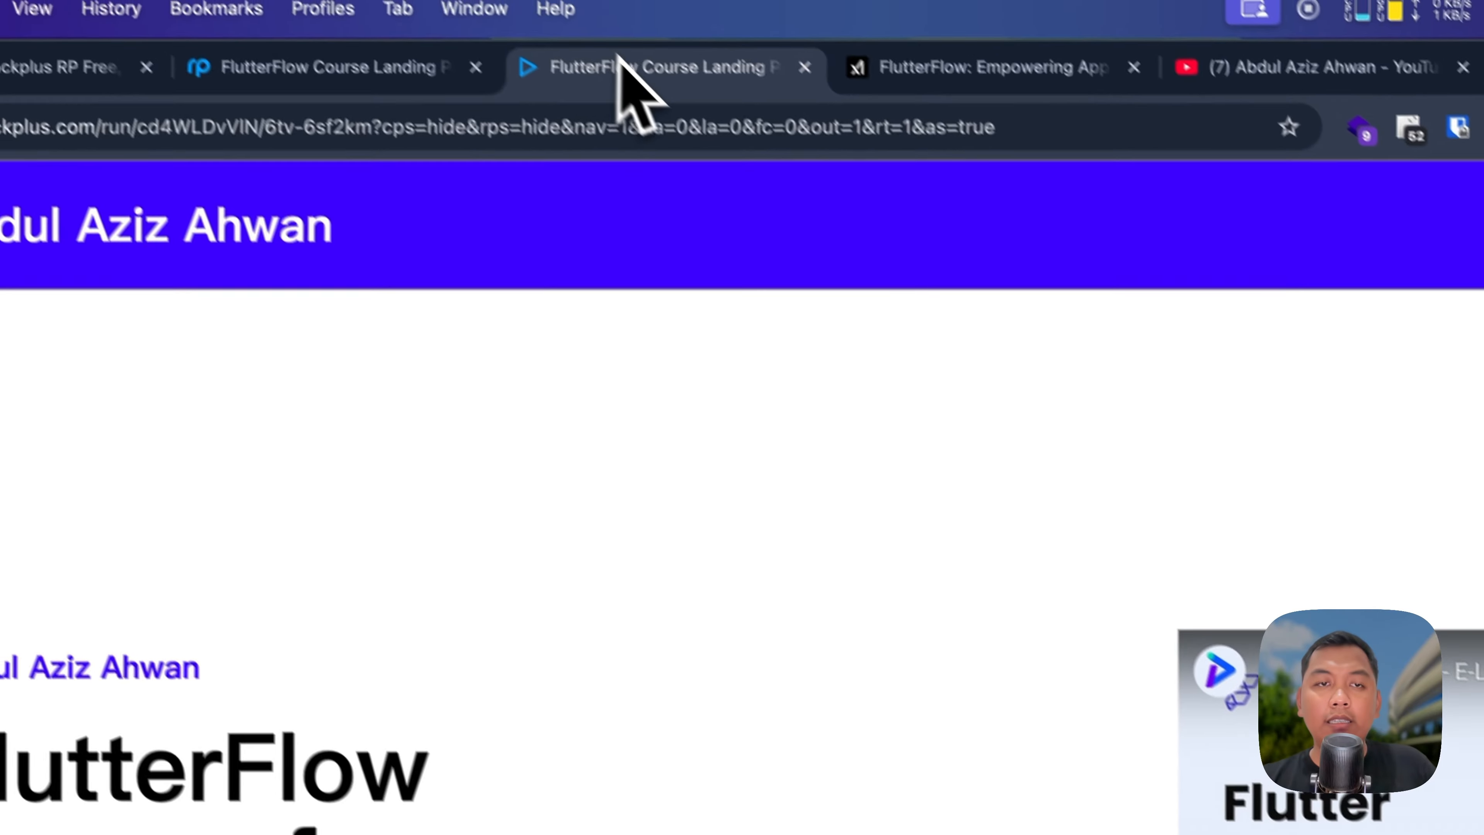
{"action": "key", "text": "super+r"}
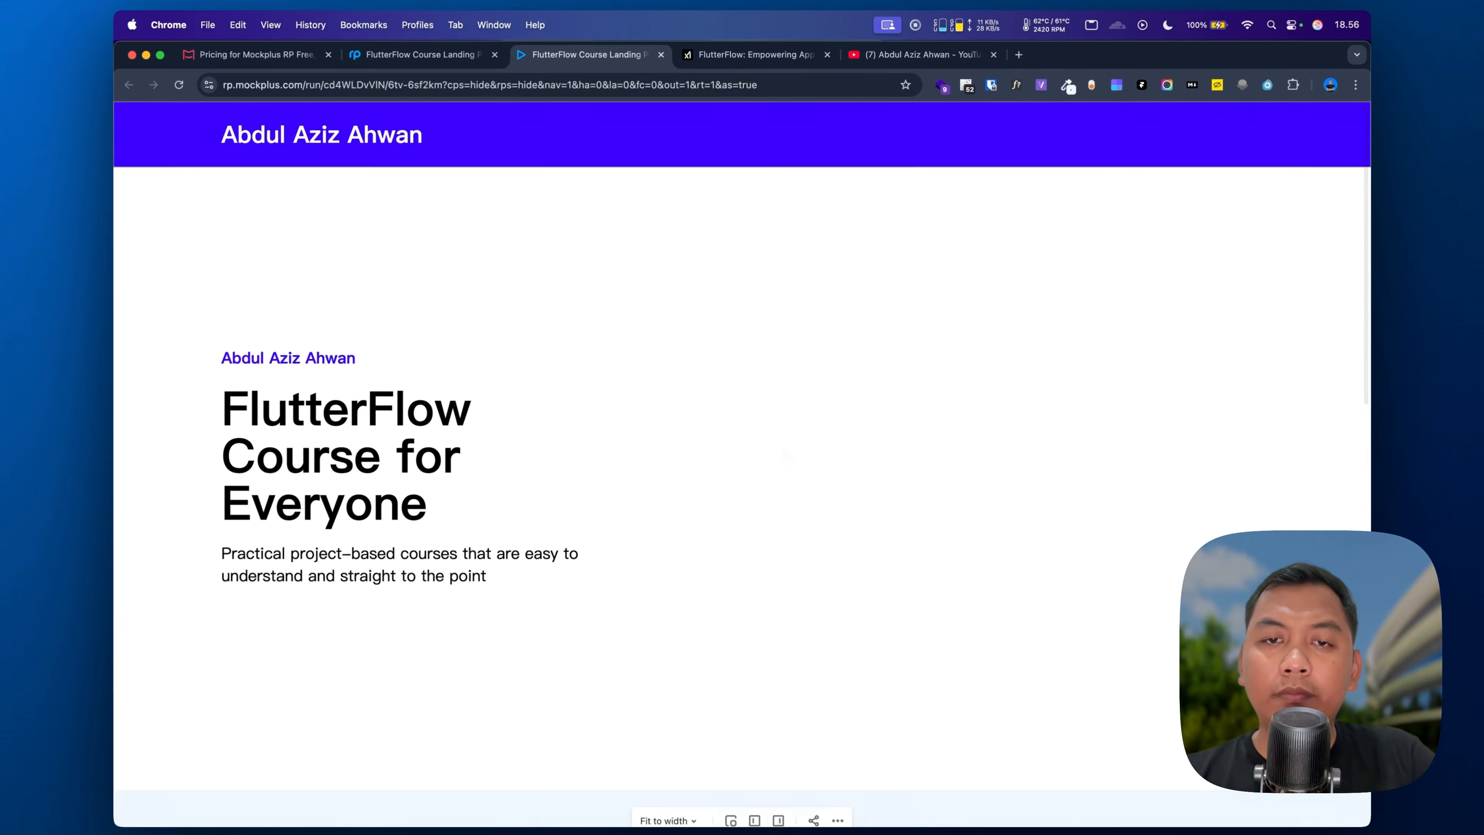
Step: Scroll the preview to check the contact section's e-mail line, then return to the editor
{"action": "scroll", "coordinate": [741, 461], "scroll_direction": "down", "scroll_amount": 12}
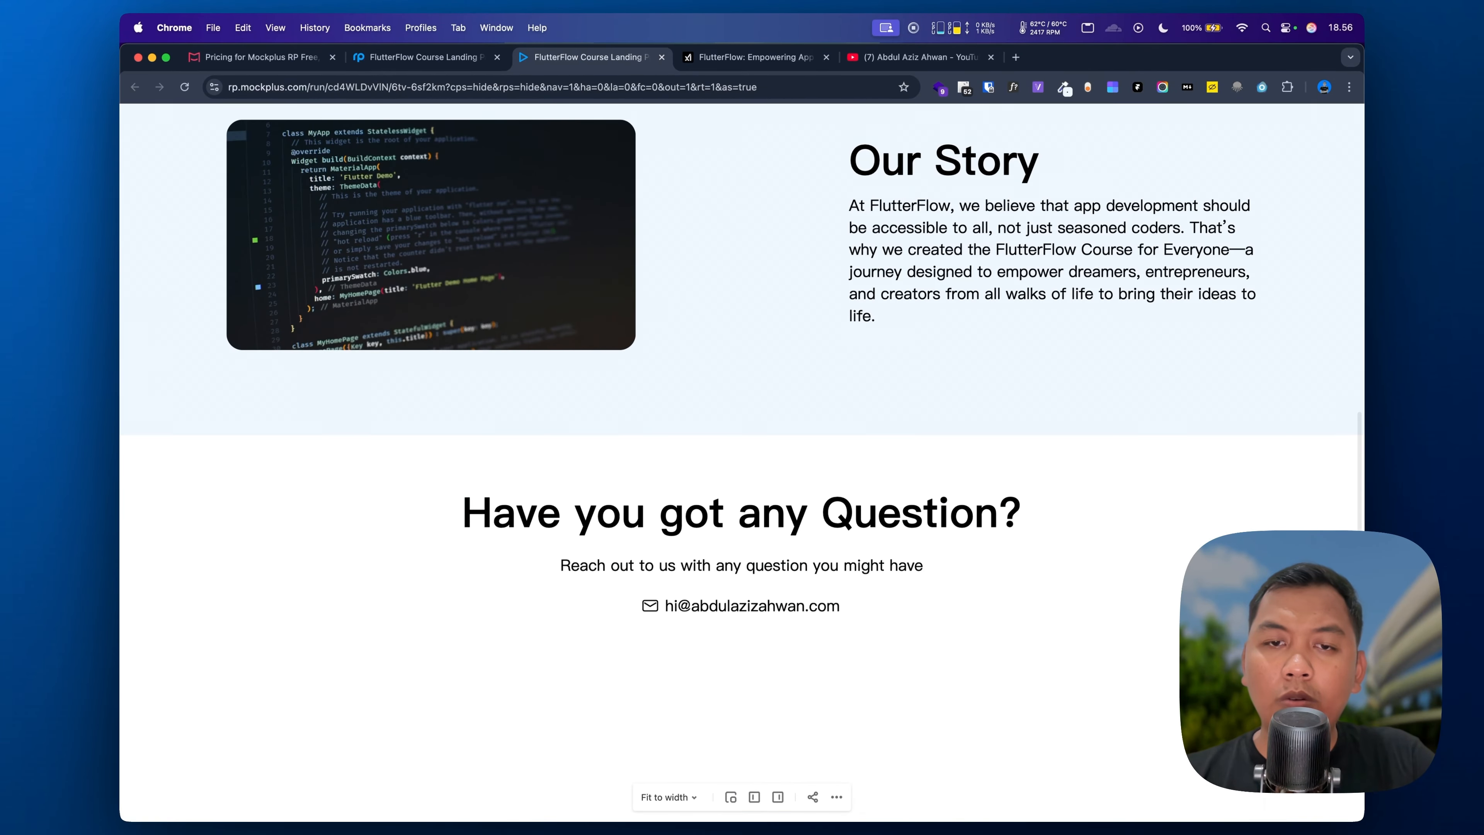
{"action": "scroll", "coordinate": [696, 454], "scroll_direction": "down", "scroll_amount": 5}
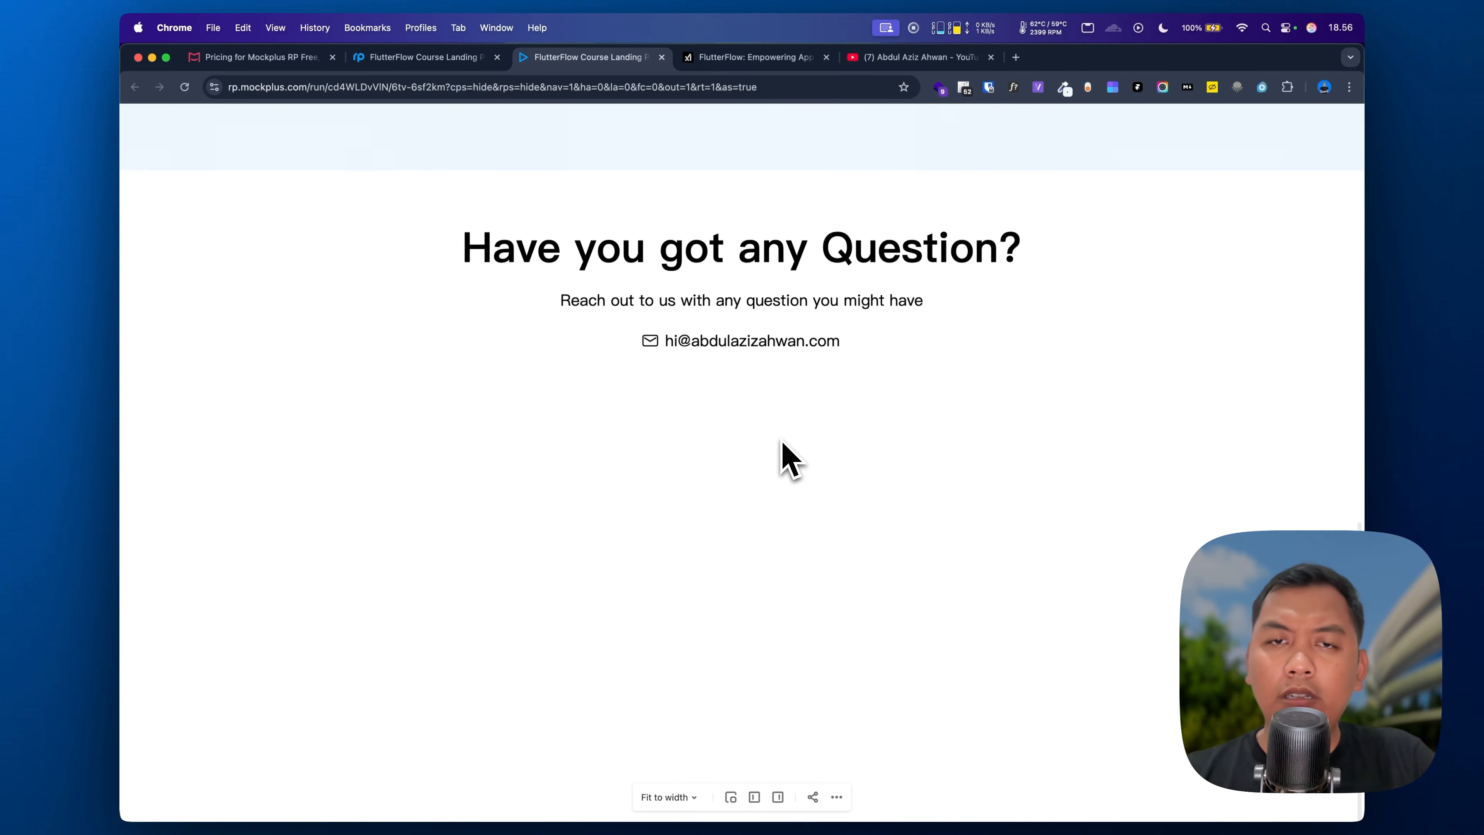
{"action": "scroll", "coordinate": [785, 457], "scroll_direction": "up", "scroll_amount": 9}
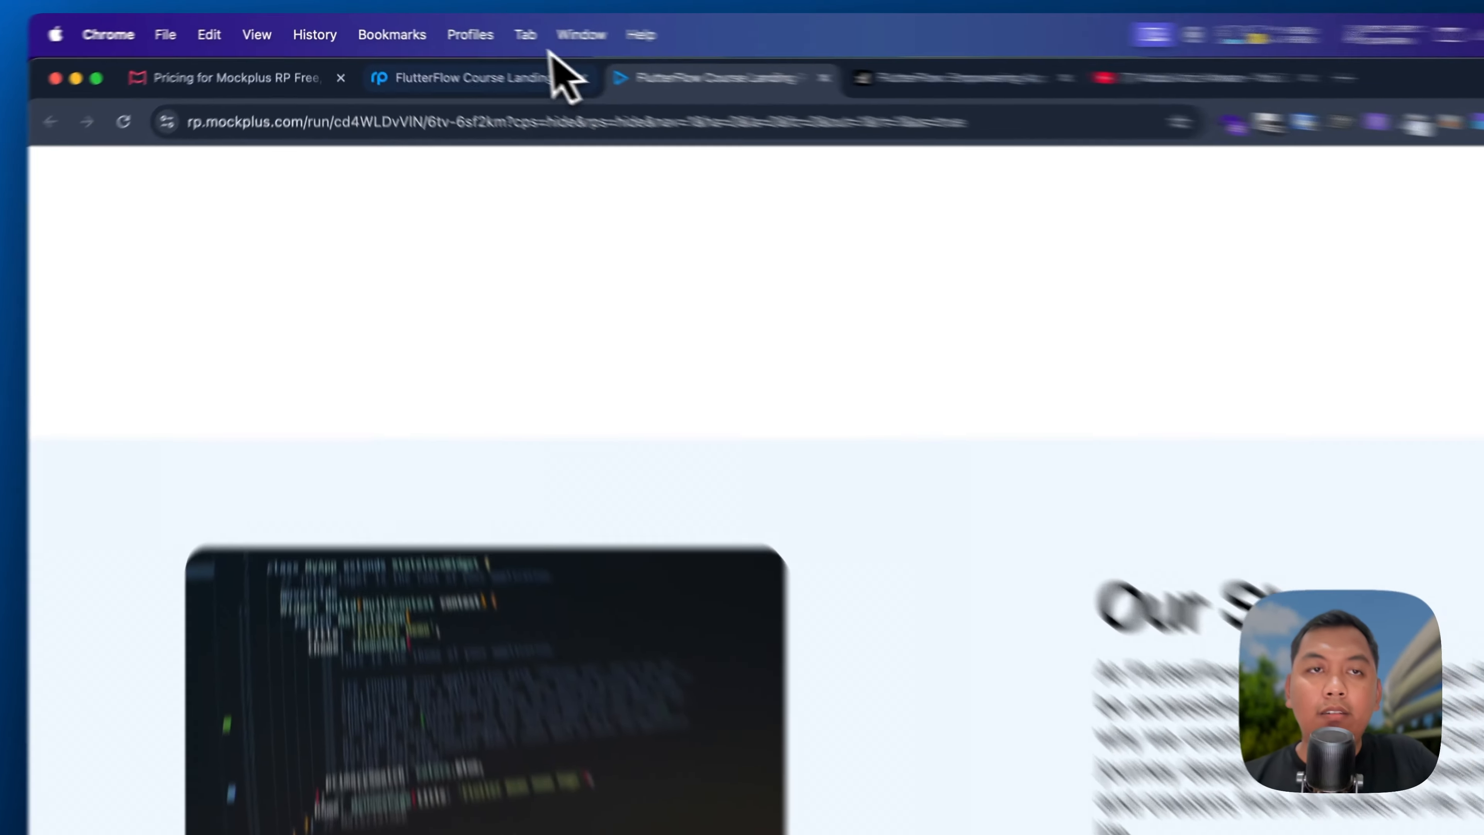
{"action": "left_click", "coordinate": [470, 57]}
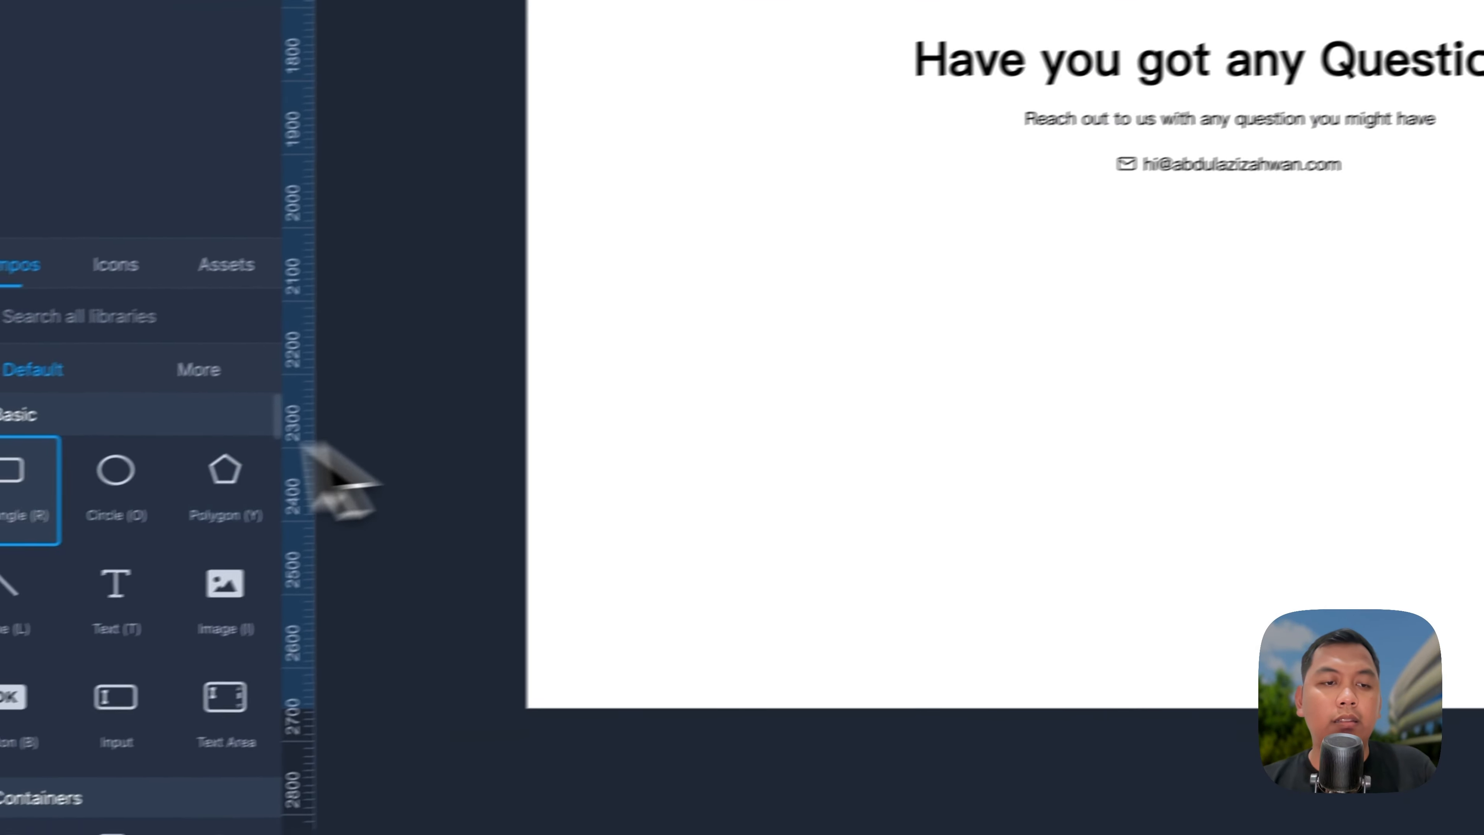
Step: Add a full-width 1920 px rectangle below the contact section at X 0 with dark indigo #170354 fill
{"action": "left_click", "coordinate": [935, 387]}
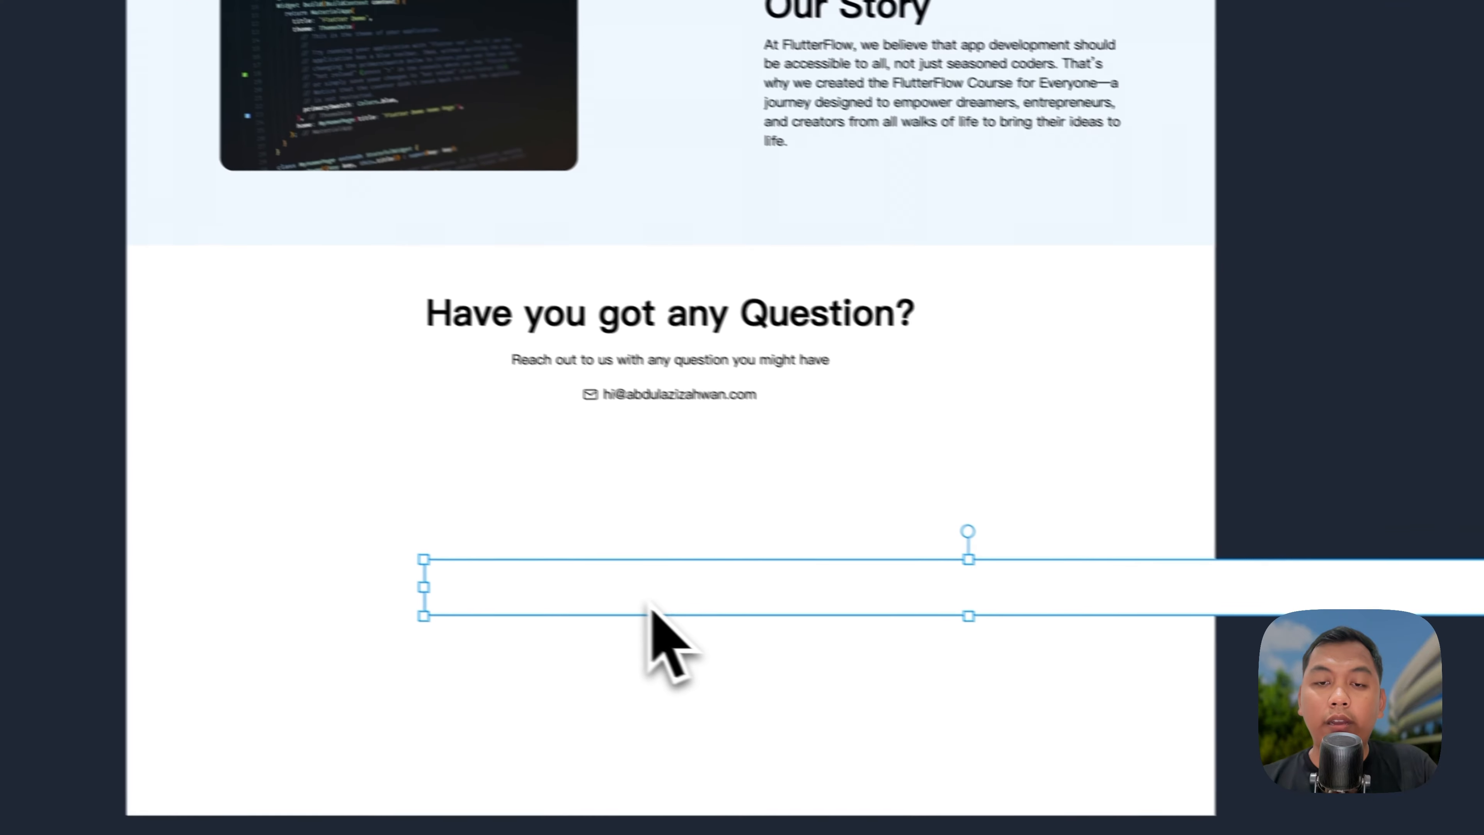
{"action": "left_click_drag", "start_coordinate": [653, 614], "coordinate": [599, 624]}
{"action": "left_click_drag", "start_coordinate": [467, 615], "coordinate": [508, 615]}
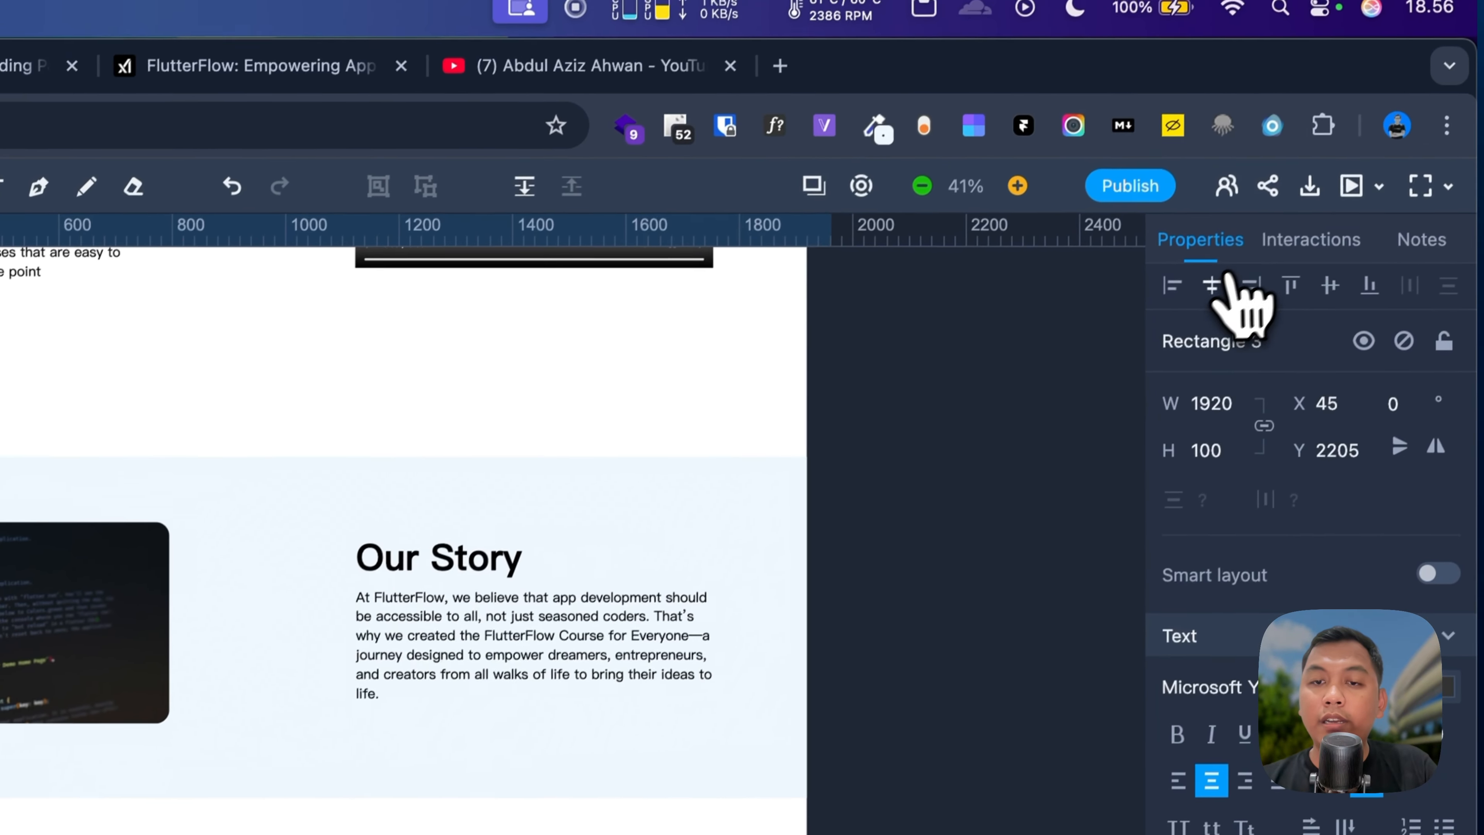
{"action": "left_click", "coordinate": [1215, 284]}
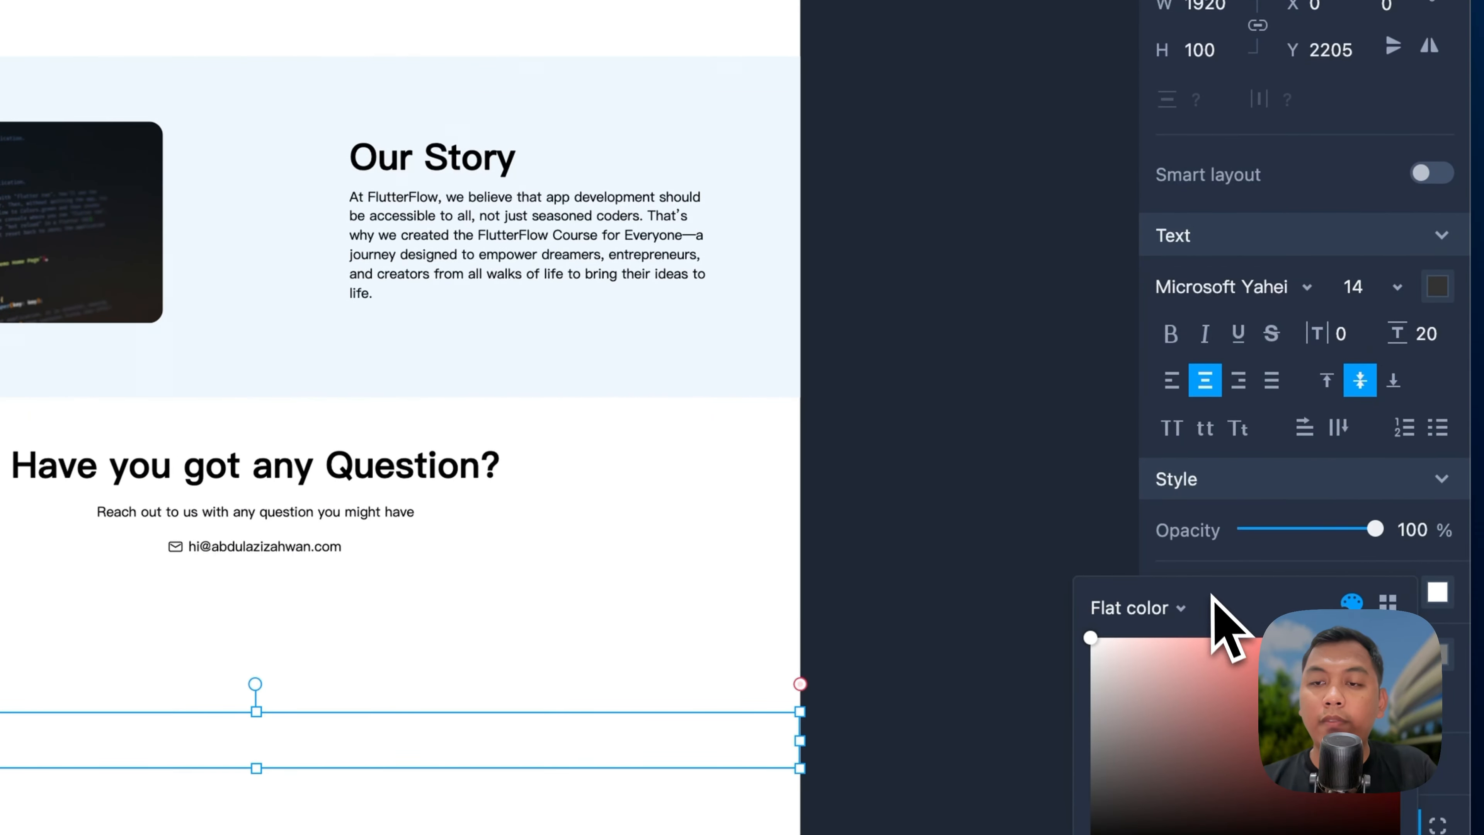
{"action": "left_click", "coordinate": [869, 547]}
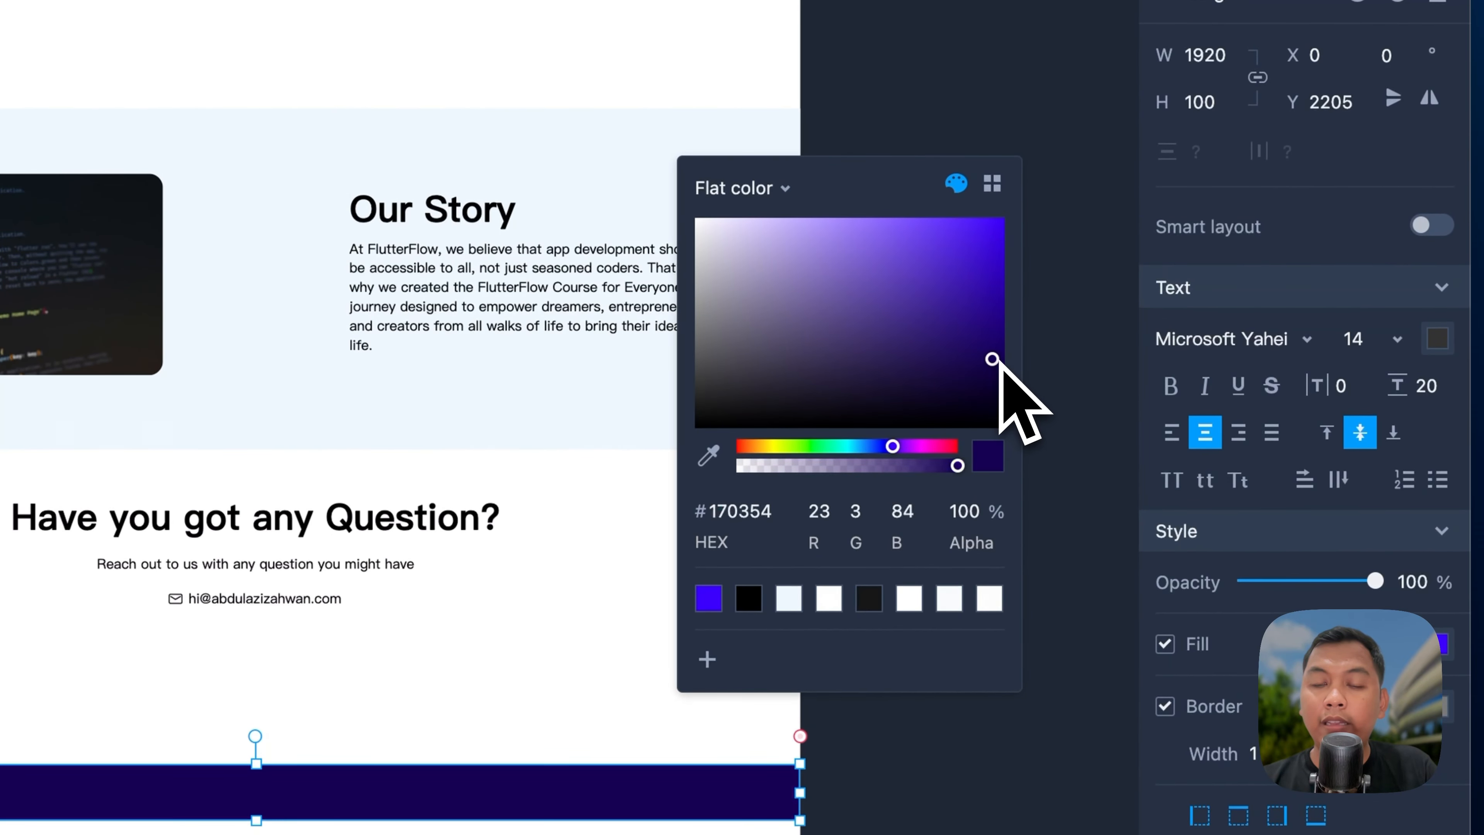
{"action": "left_click", "coordinate": [811, 663]}
Step: Select the main artboard to shorten the page
{"action": "scroll", "coordinate": [559, 530], "scroll_direction": "up", "scroll_amount": 6}
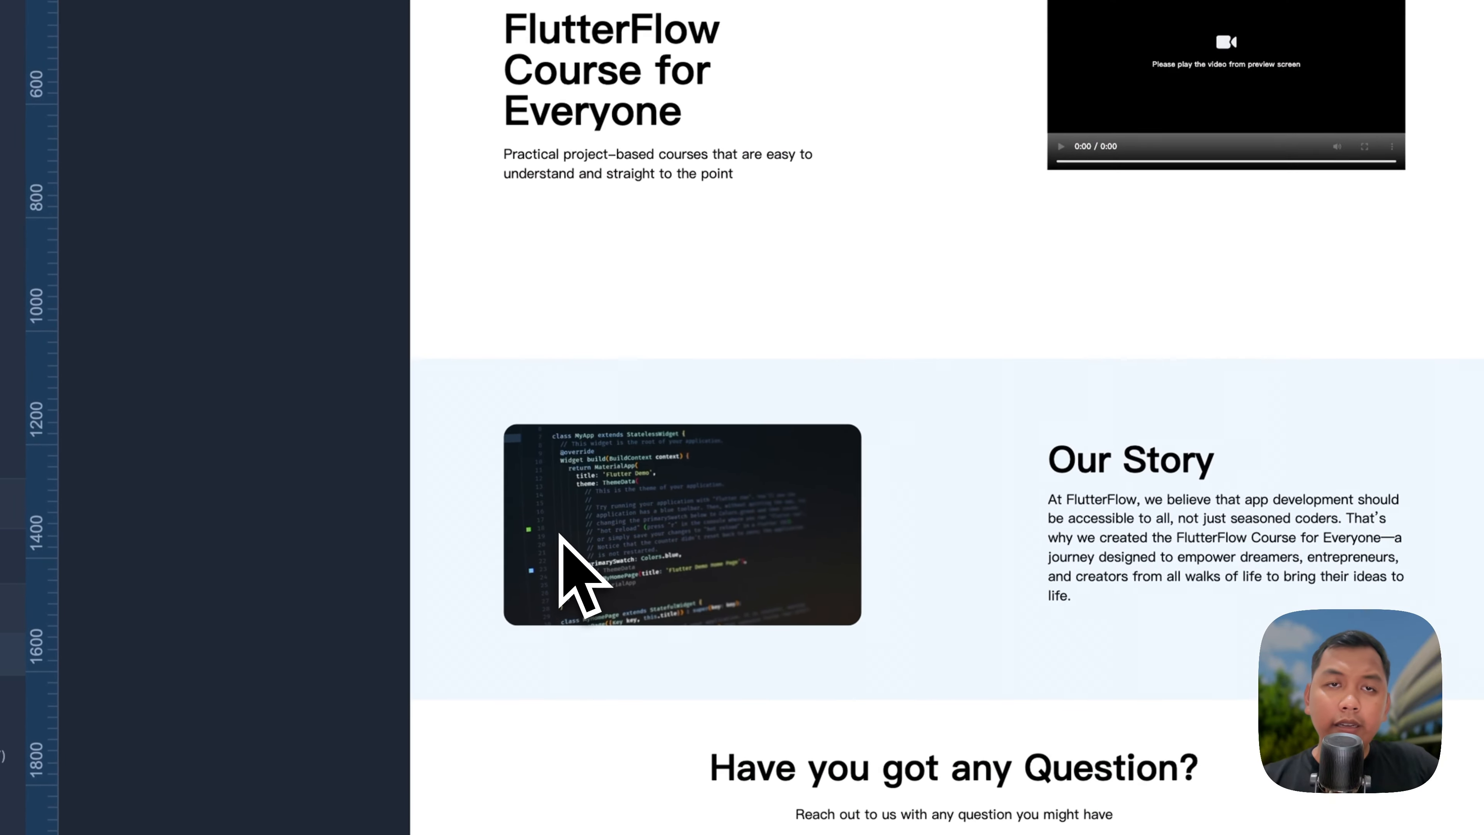
{"action": "scroll", "coordinate": [613, 365], "scroll_direction": "down", "scroll_amount": 5}
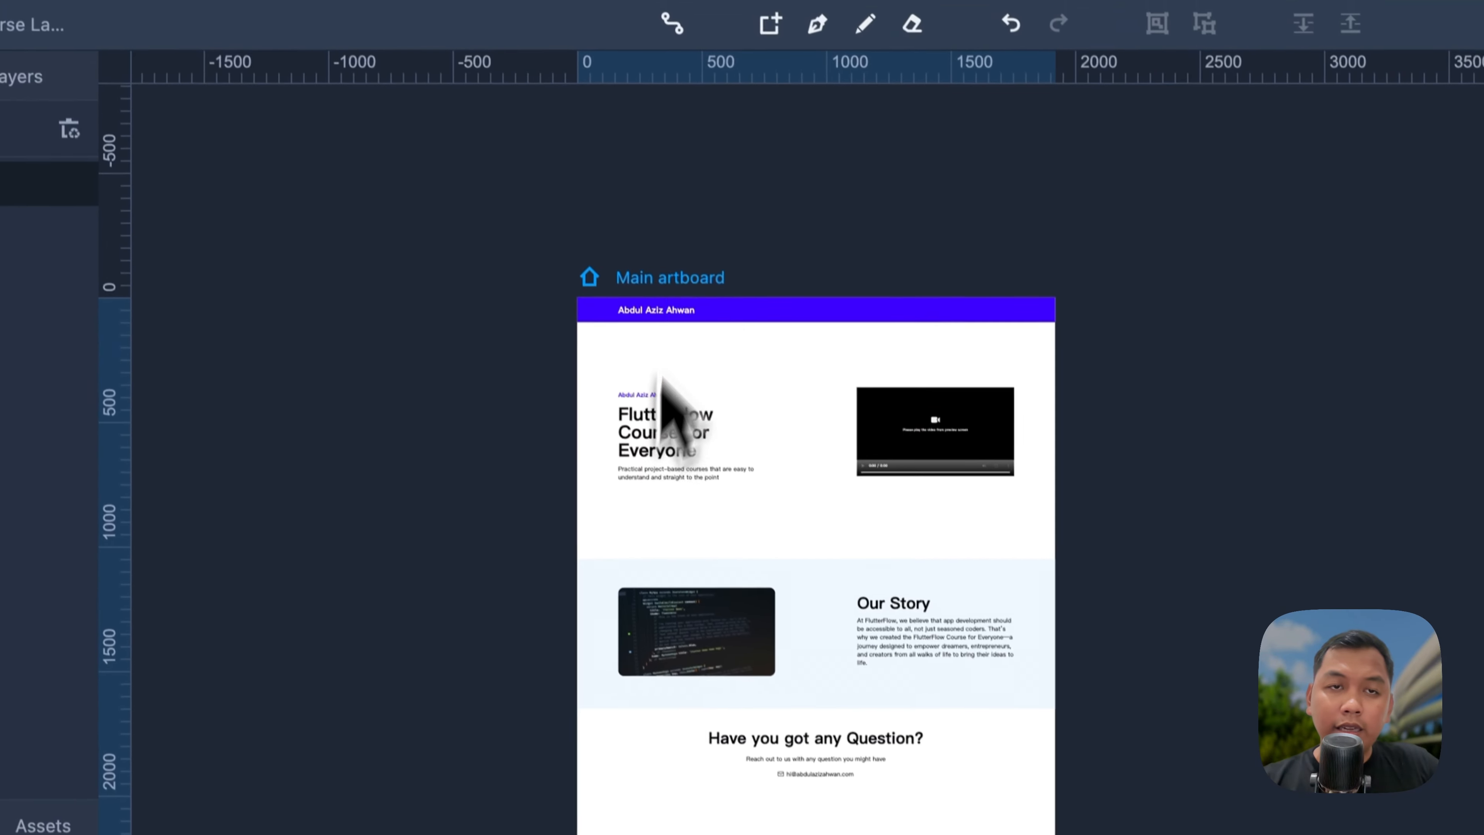
{"action": "left_click", "coordinate": [663, 275]}
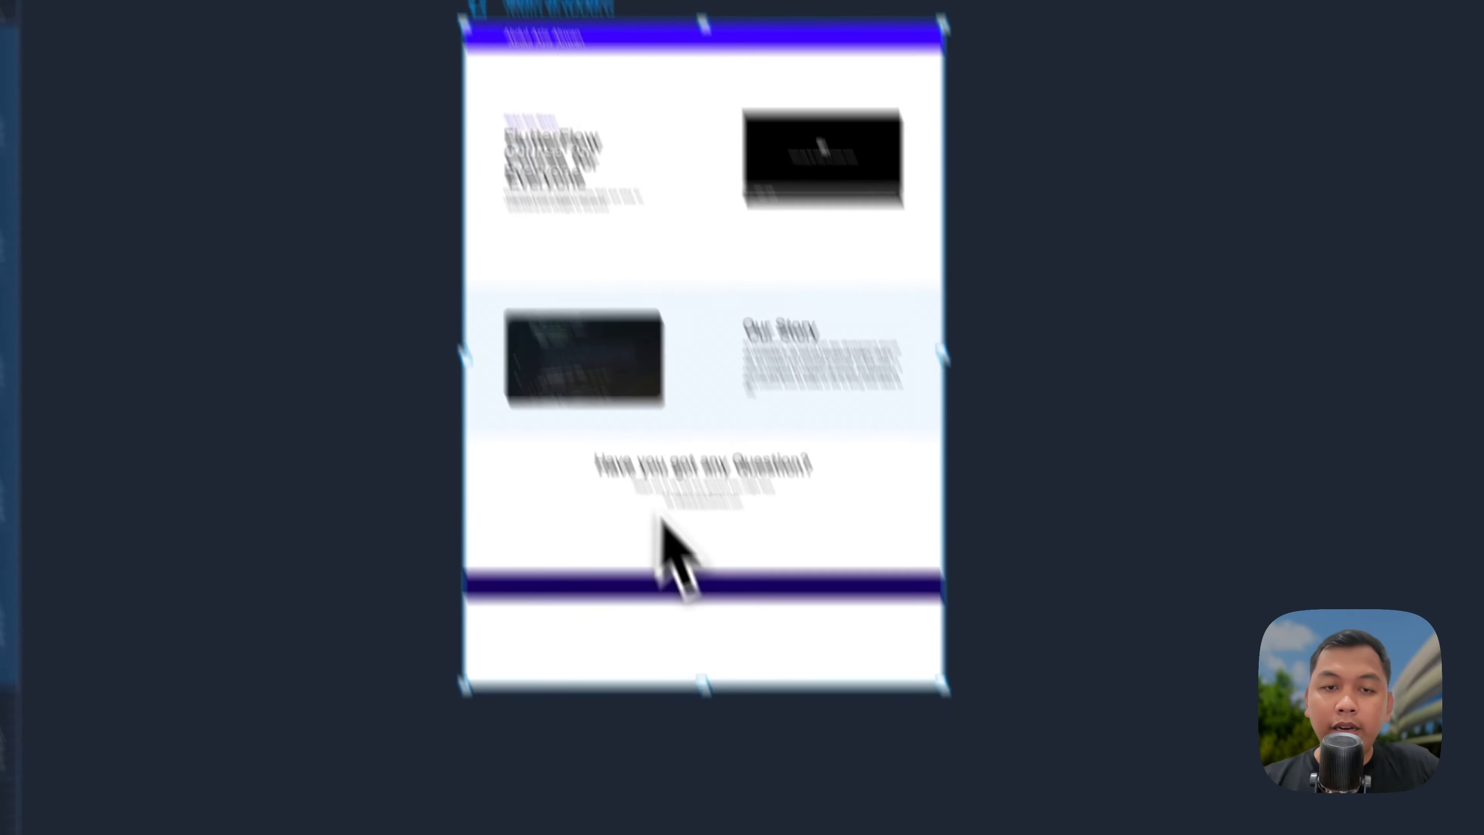
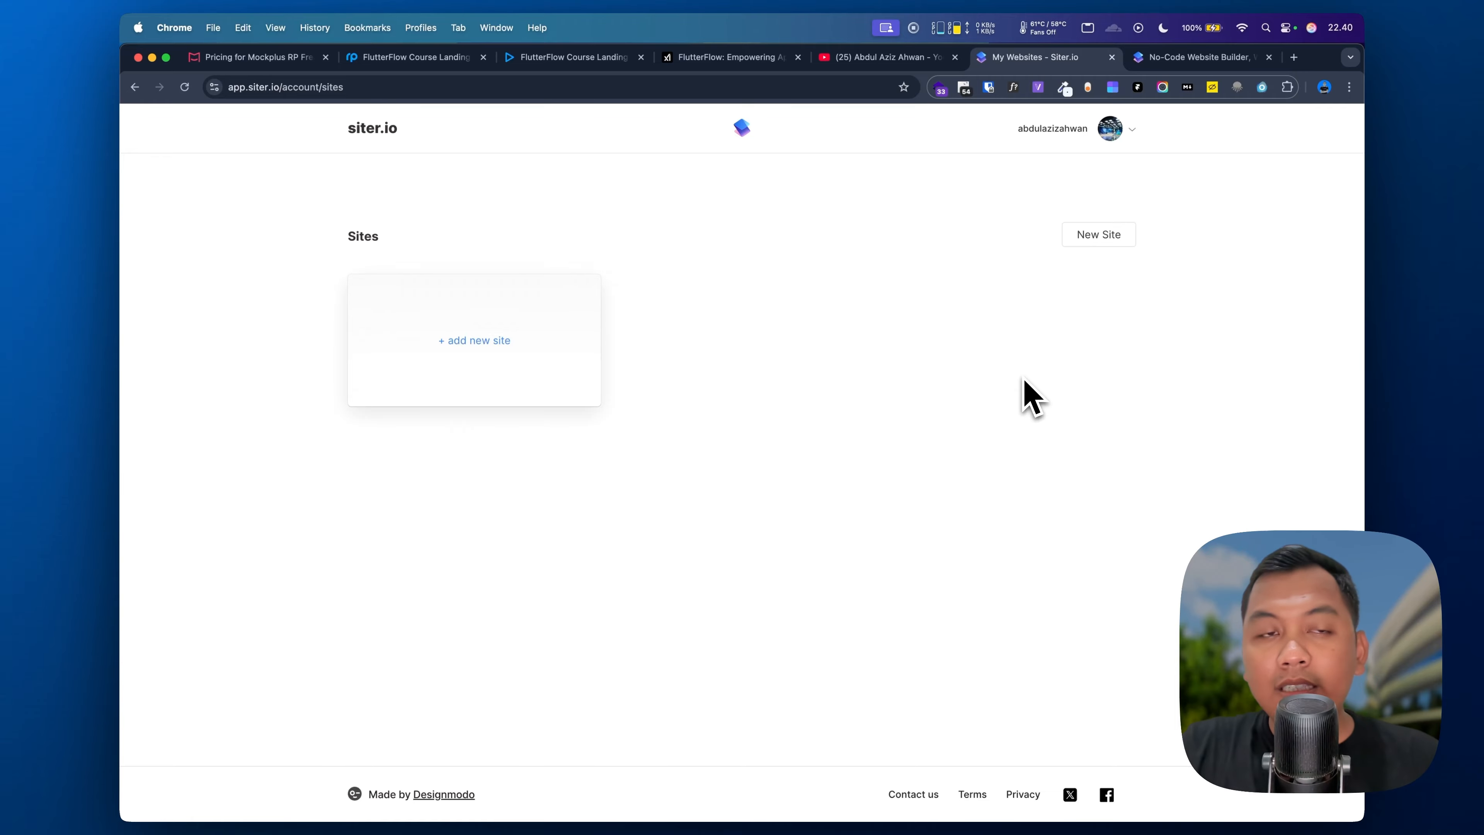
Step: Start a new Siter.io site and title it flutterflow-course
{"action": "left_click", "coordinate": [467, 341]}
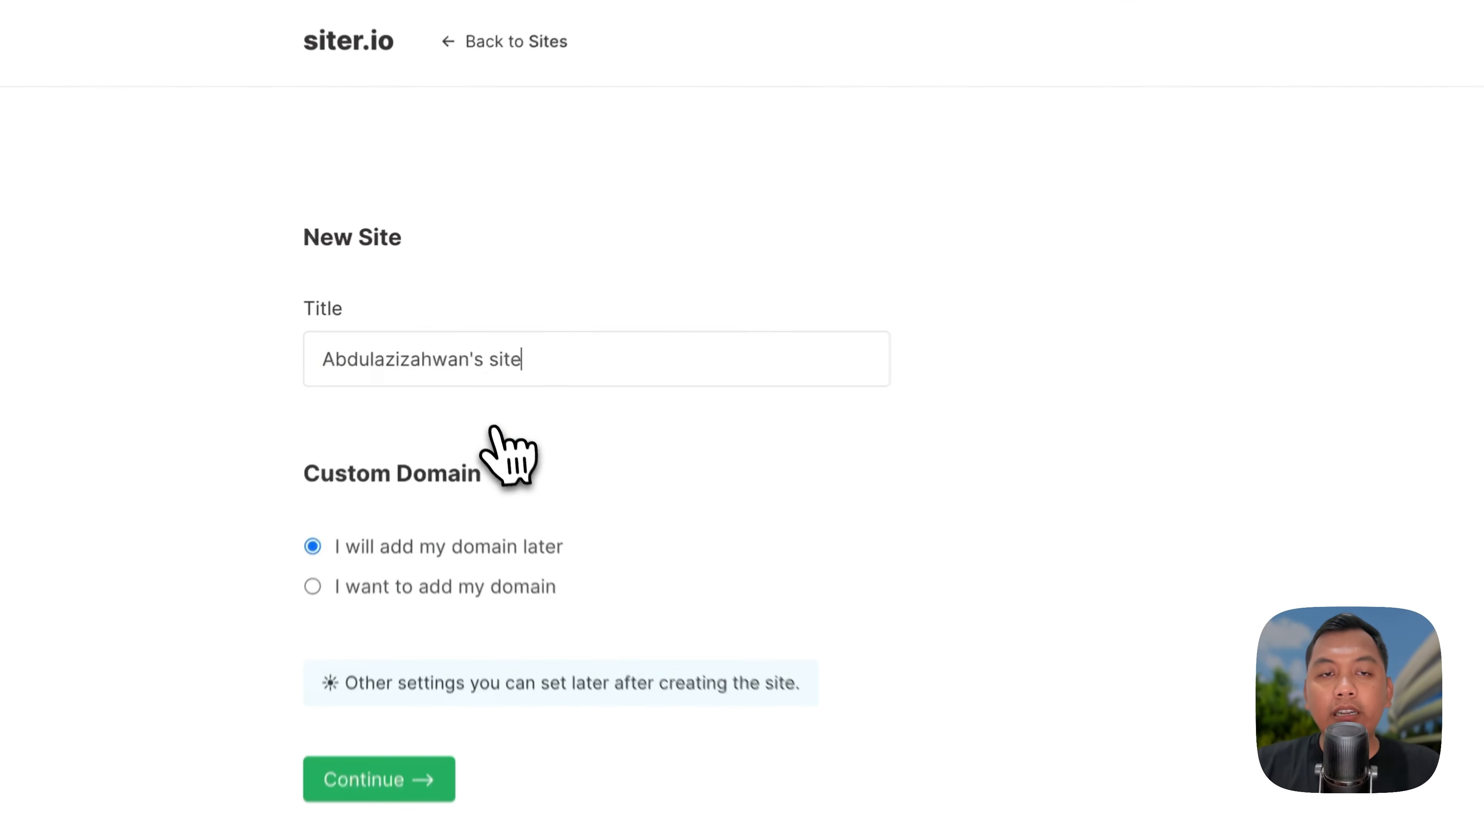
{"action": "triple_click", "coordinate": [484, 316]}
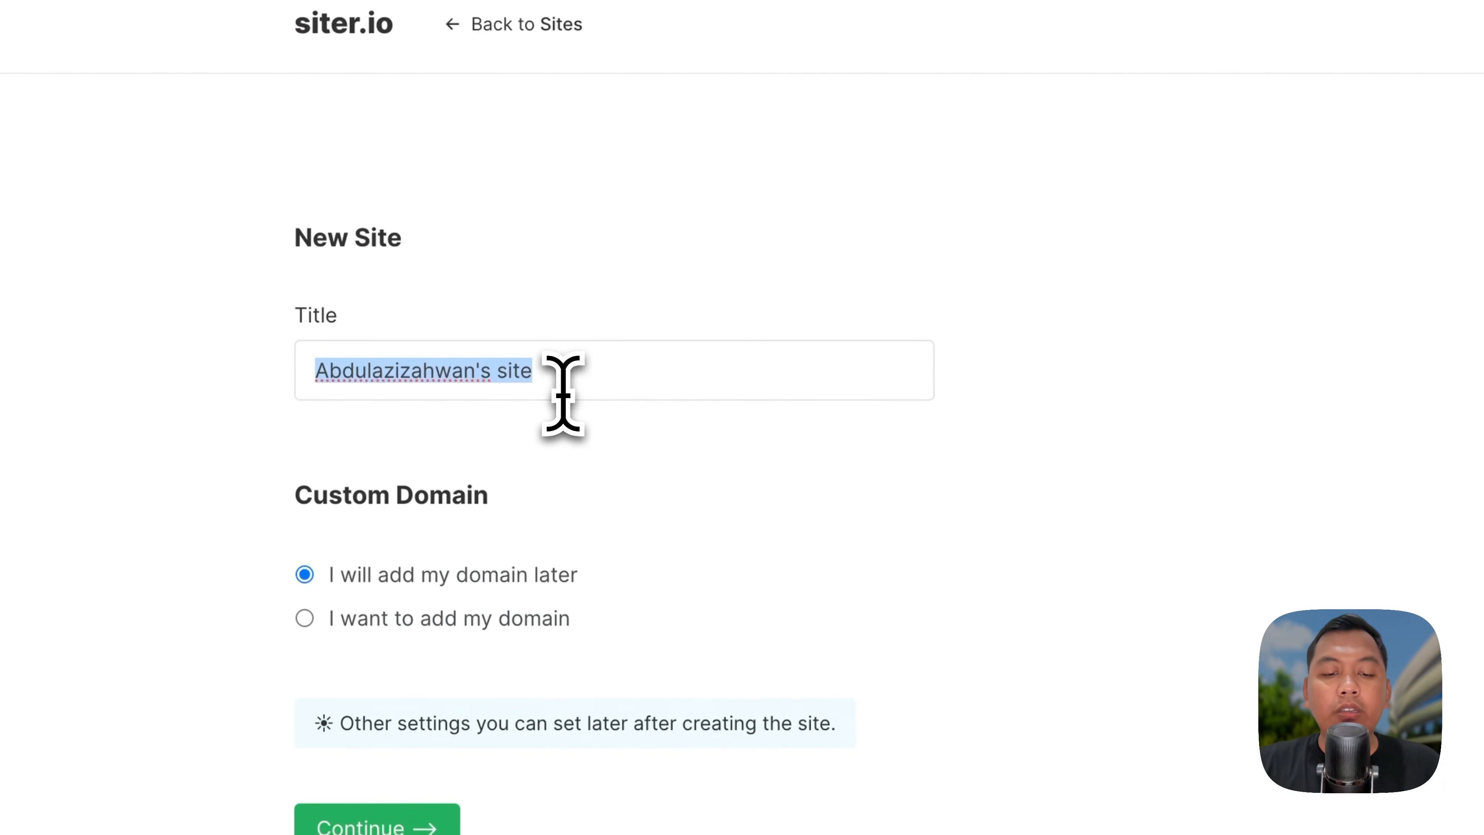
{"action": "key", "text": "BackSpace"}
{"action": "type", "text": "flutterflow-course"}
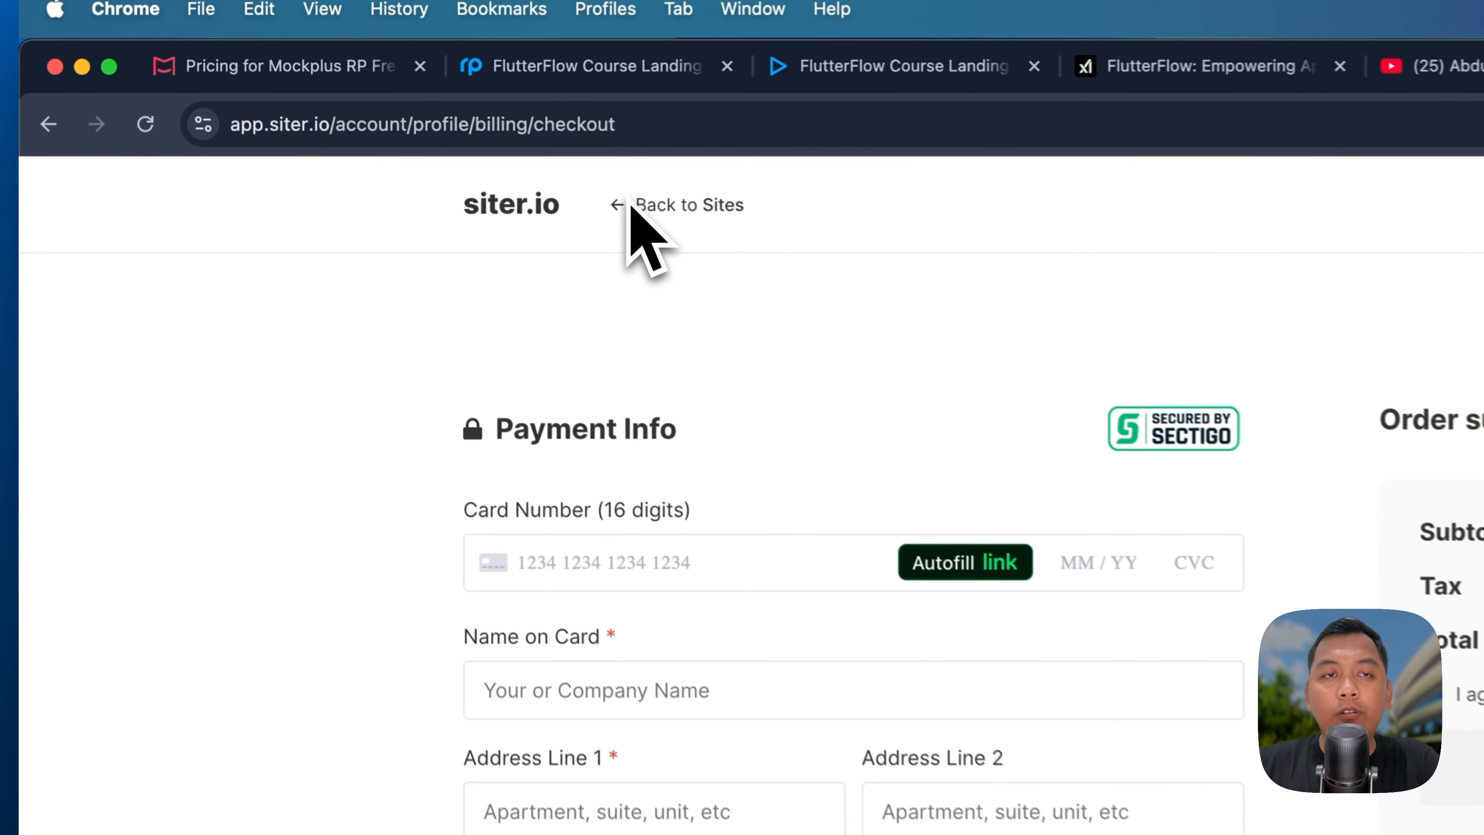
Step: Leave the payment page, re-enter the flutterflow-course title and create the site
{"action": "left_click", "coordinate": [429, 129]}
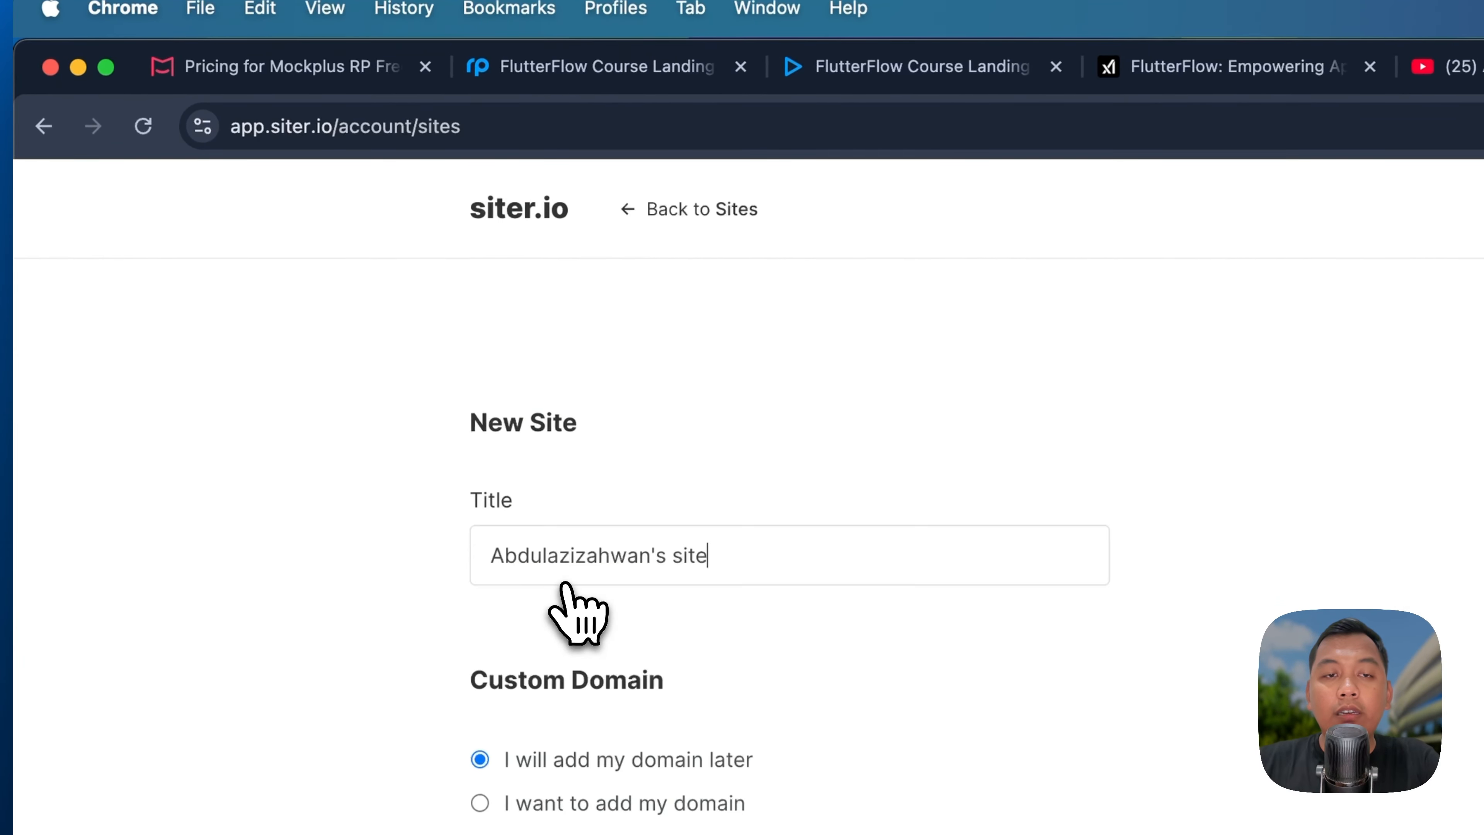
{"action": "triple_click", "coordinate": [658, 556]}
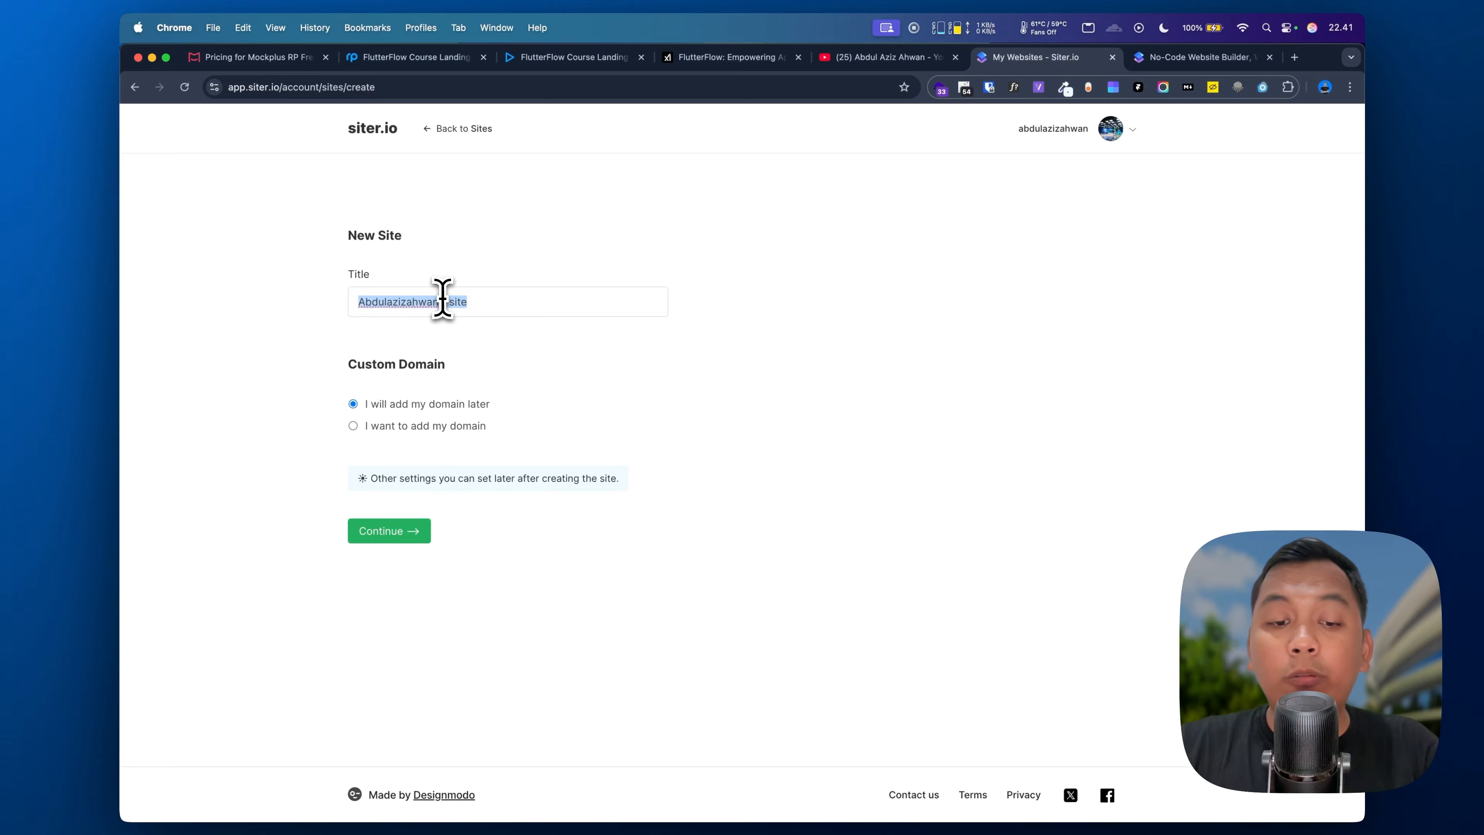
{"action": "type", "text": "f"}
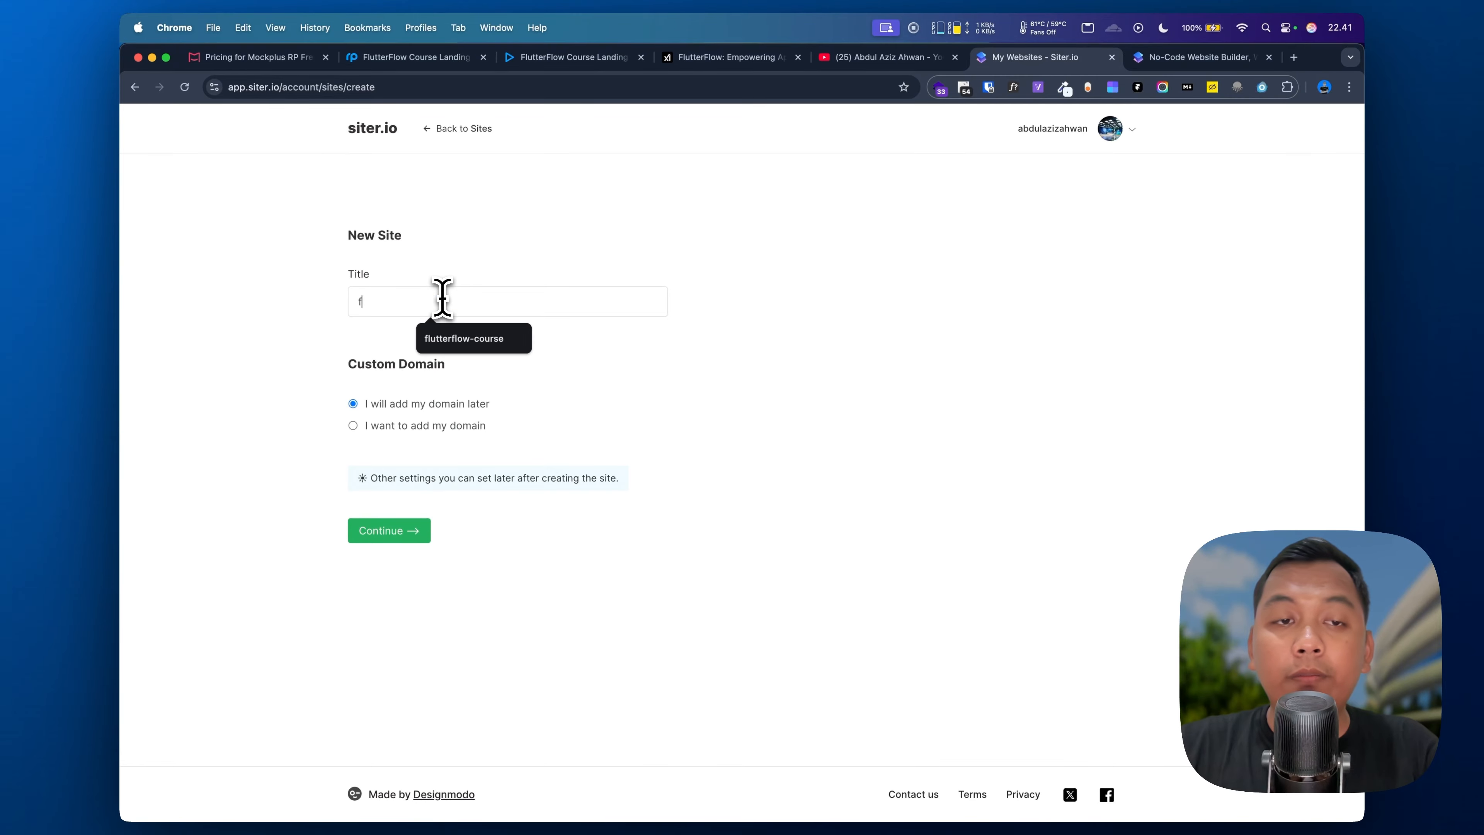
{"action": "type", "text": "lutter"}
{"action": "left_click", "coordinate": [402, 535]}
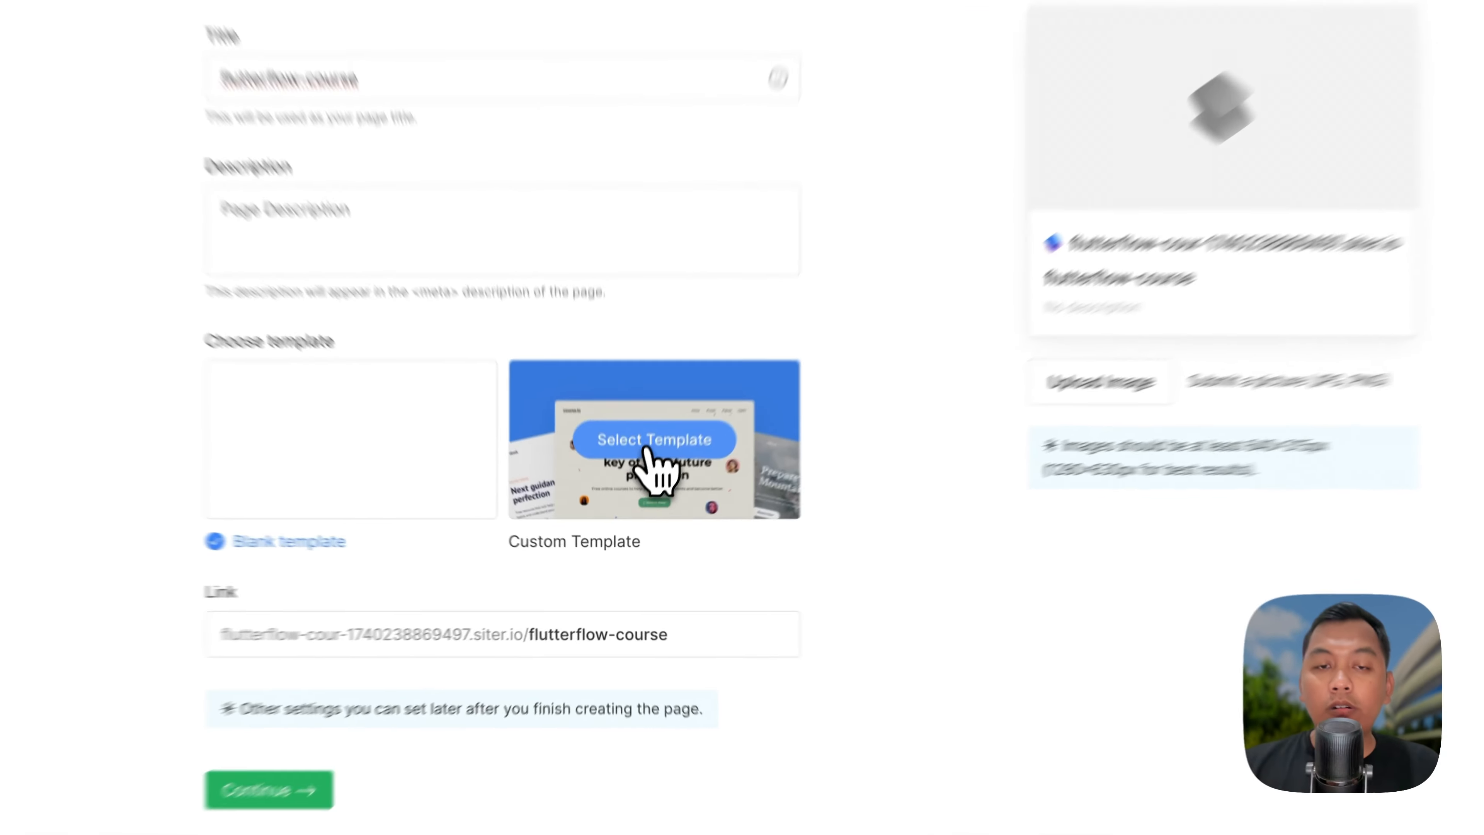
Step: Browse the page template gallery, then close it and keep the Blank template
{"action": "left_click", "coordinate": [636, 504]}
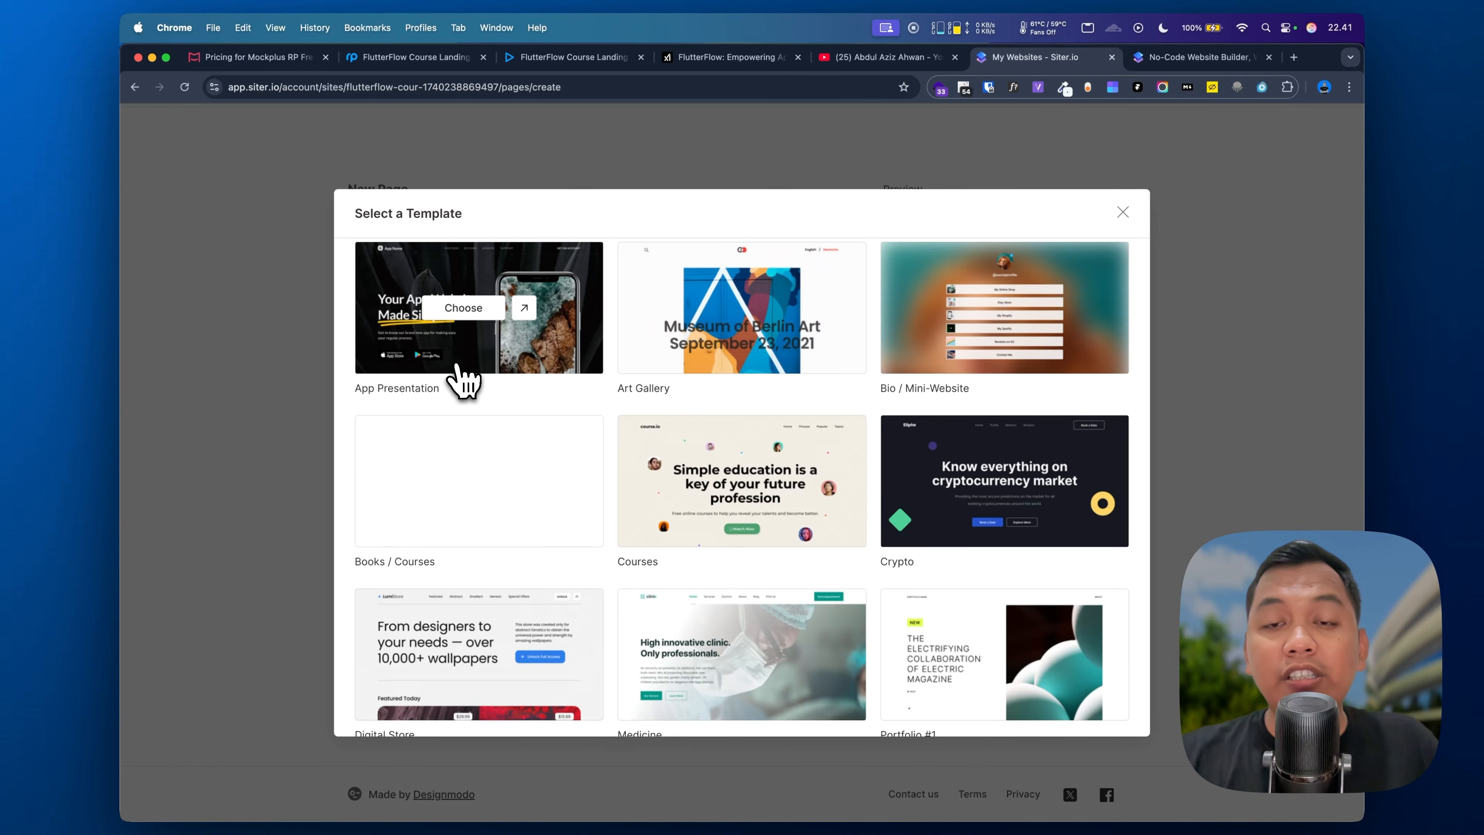
{"action": "scroll", "coordinate": [783, 498], "scroll_direction": "down", "scroll_amount": 10}
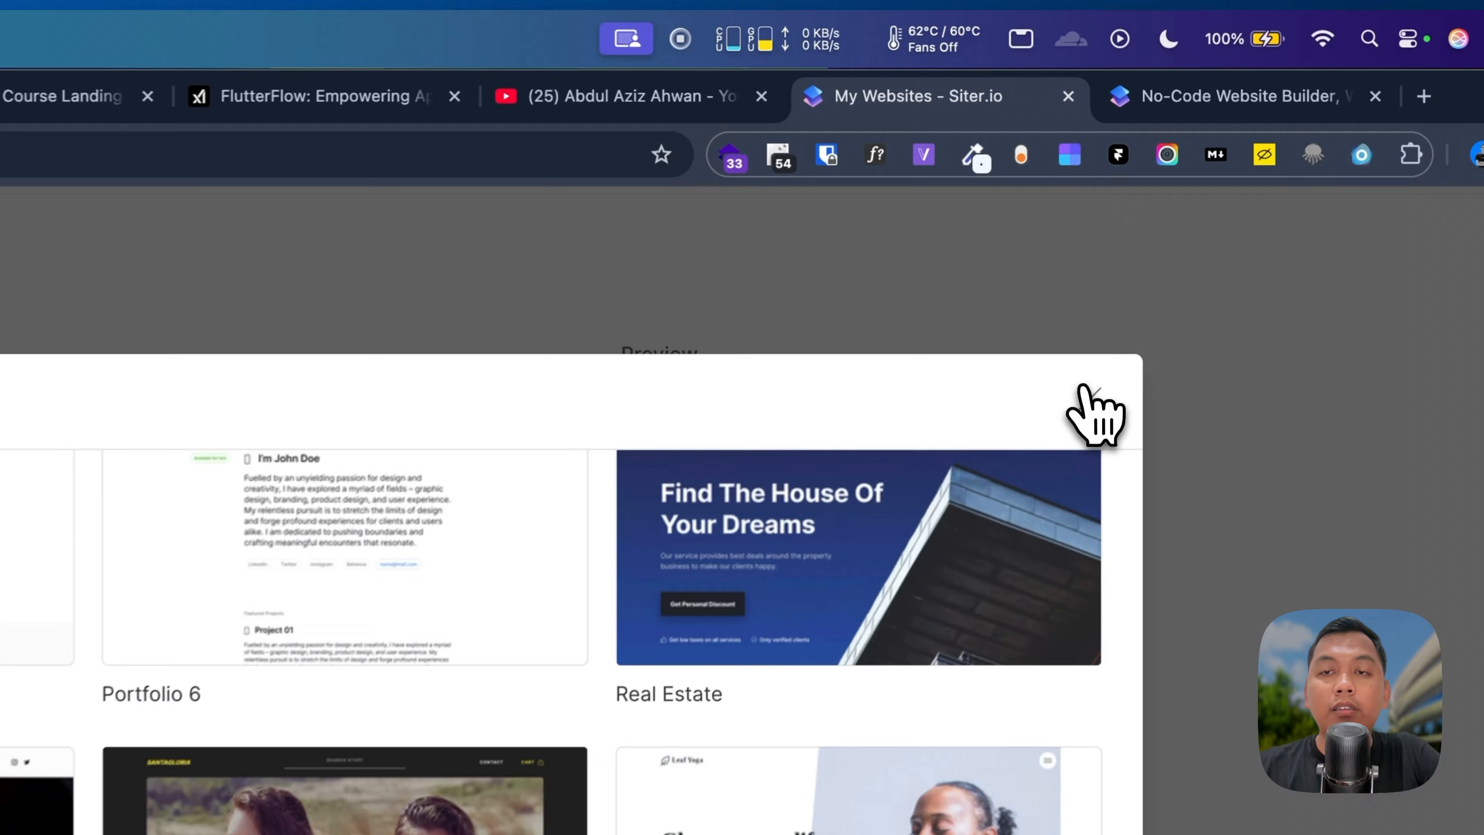
{"action": "left_click", "coordinate": [1123, 212]}
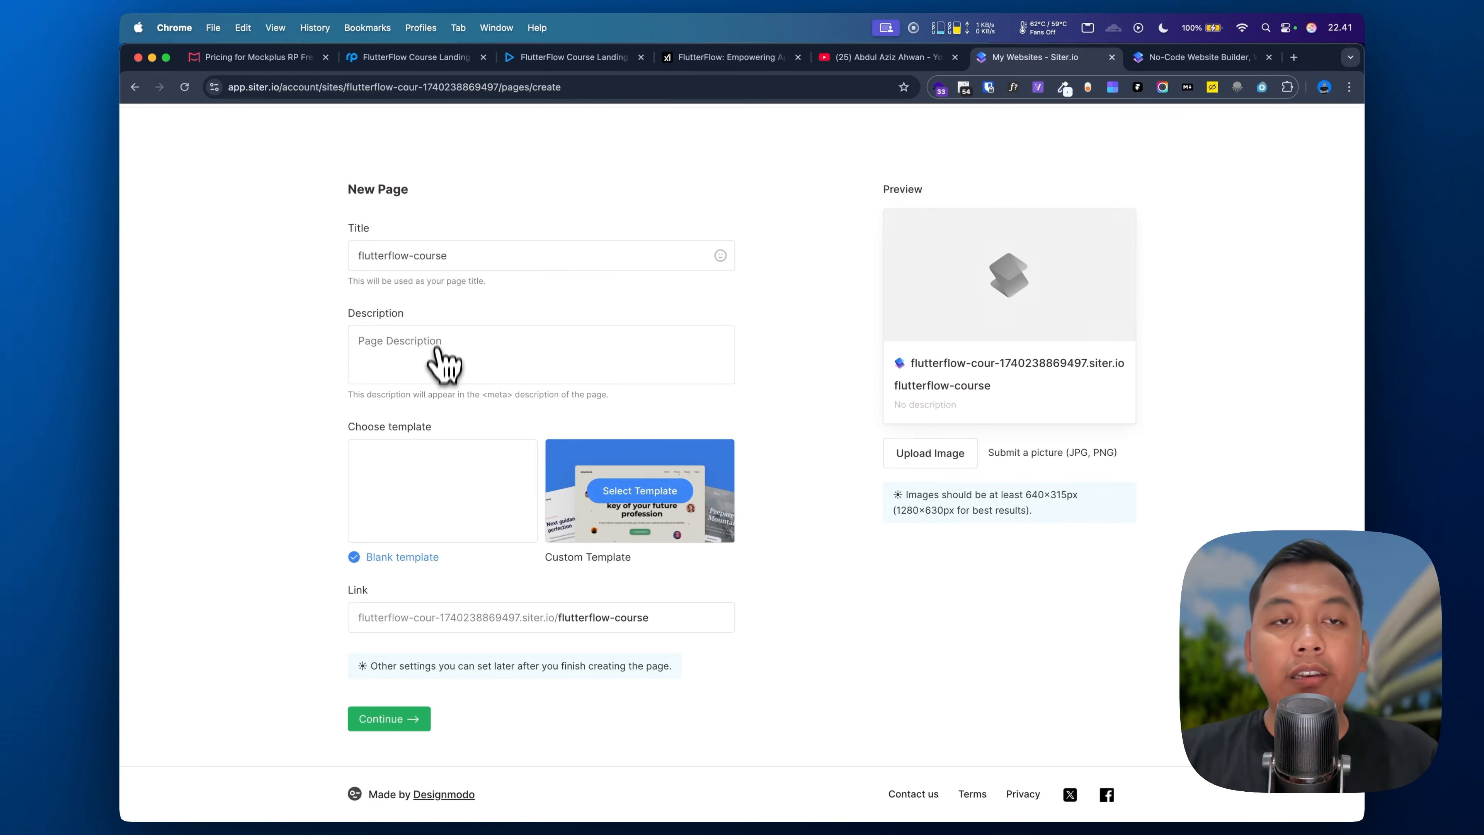
Step: Shorten the page title from flutterflow-course to course and create the page
{"action": "left_click_drag", "start_coordinate": [412, 255], "coordinate": [349, 264]}
{"action": "key", "text": "BackSpace"}
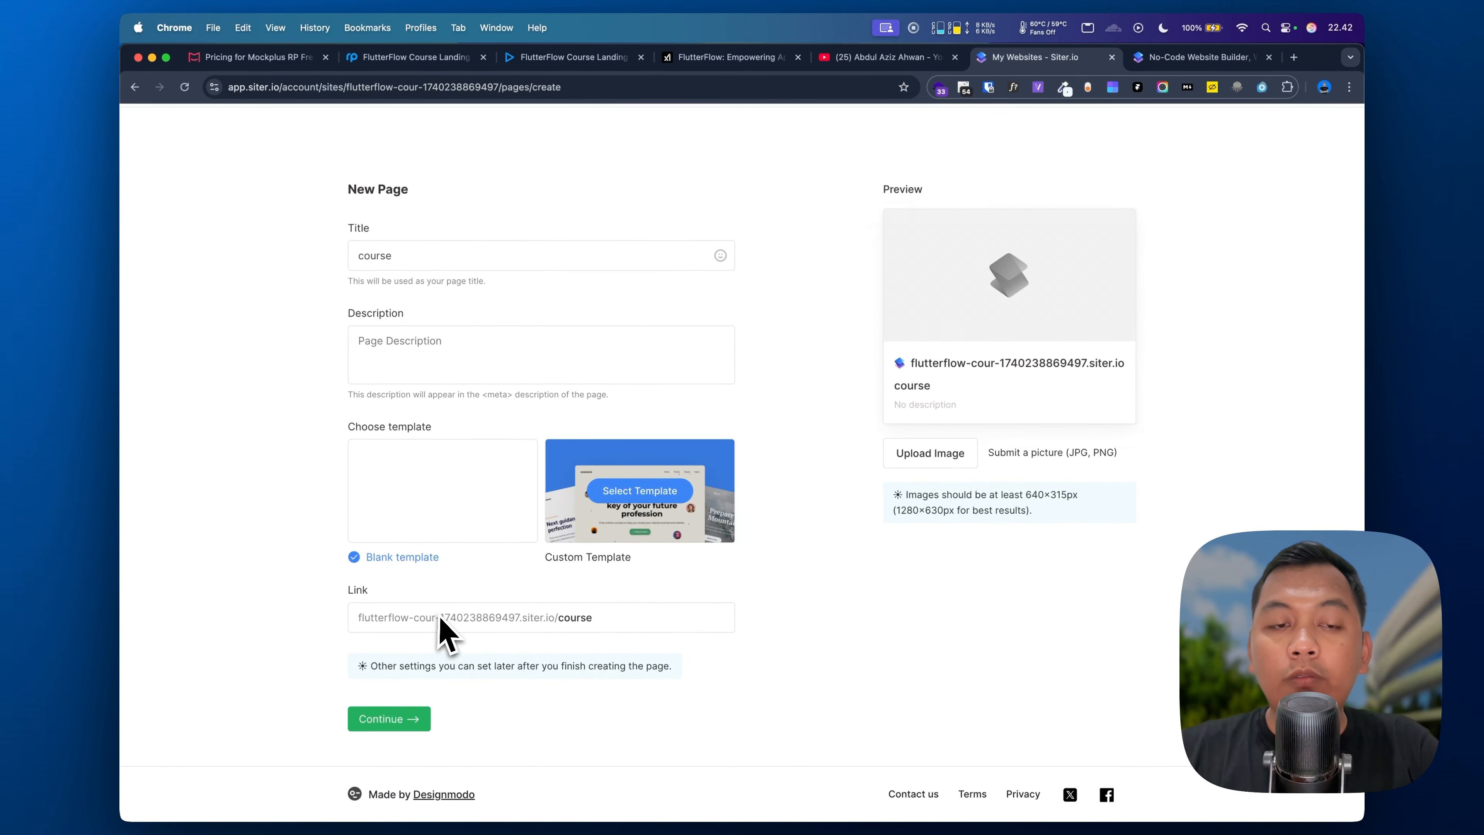
{"action": "scroll", "coordinate": [510, 628], "scroll_direction": "up", "scroll_amount": 1}
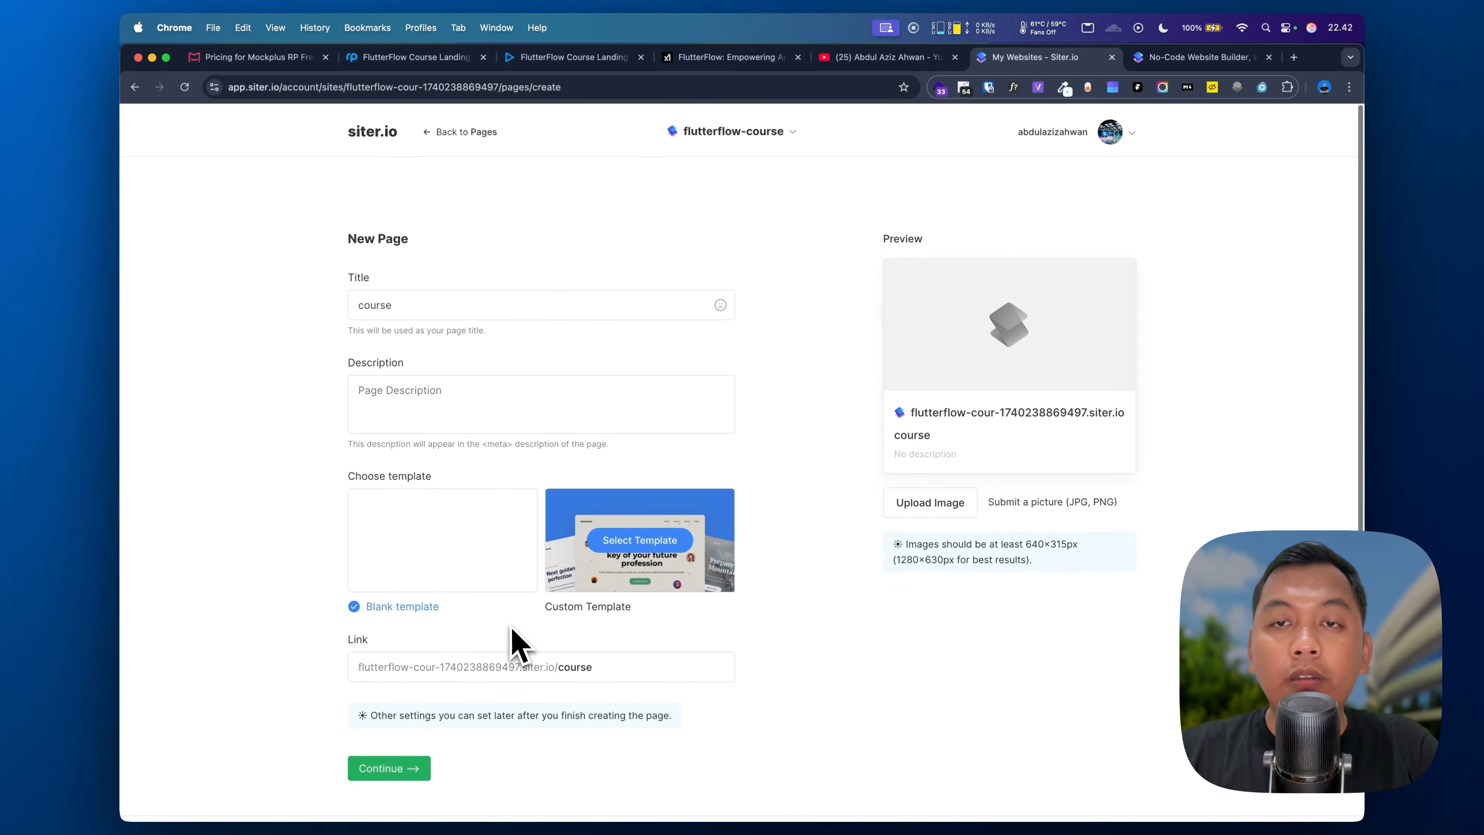
{"action": "scroll", "coordinate": [510, 627], "scroll_direction": "down", "scroll_amount": 1}
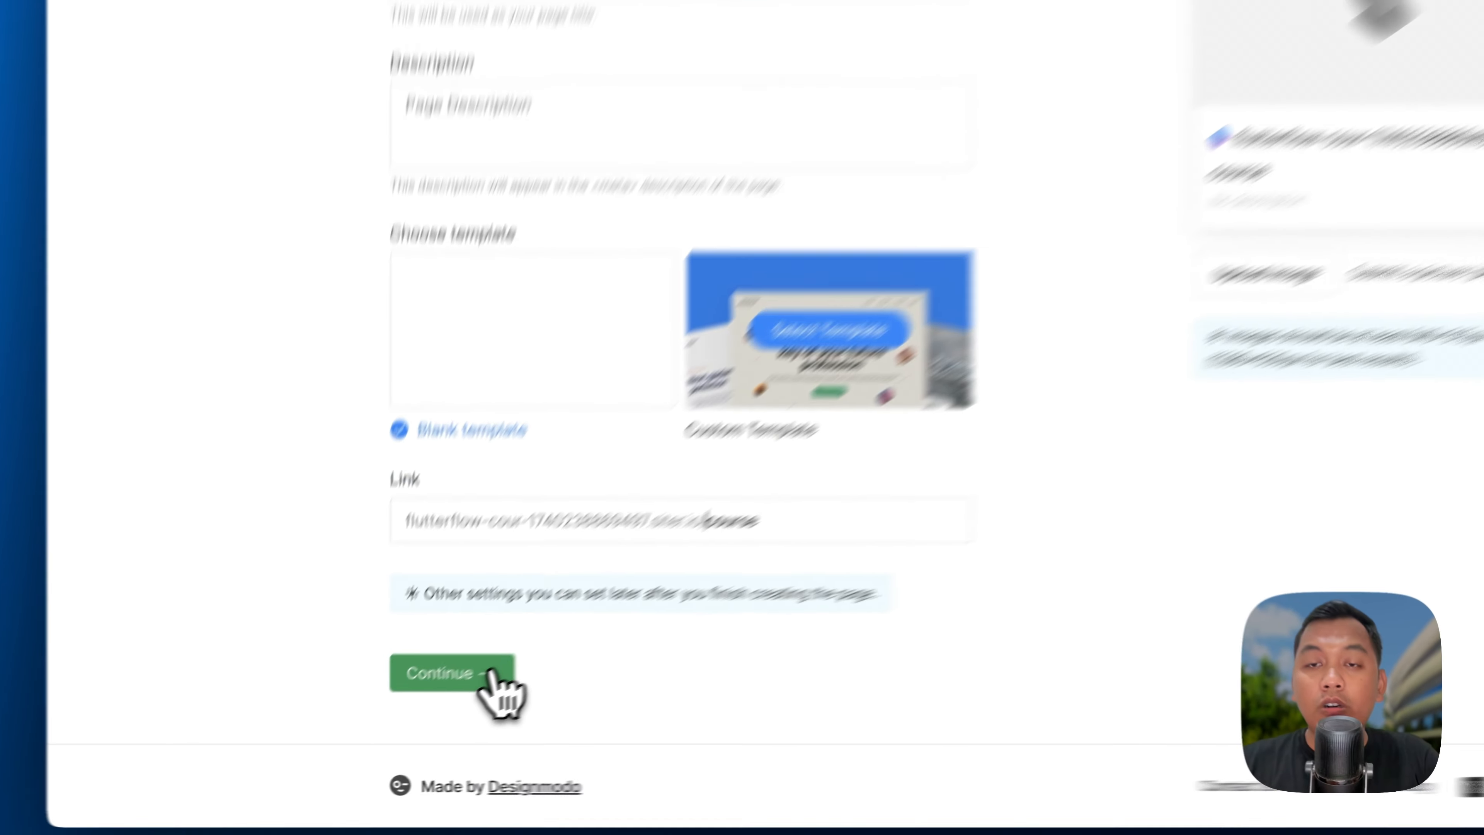
{"action": "left_click", "coordinate": [416, 721]}
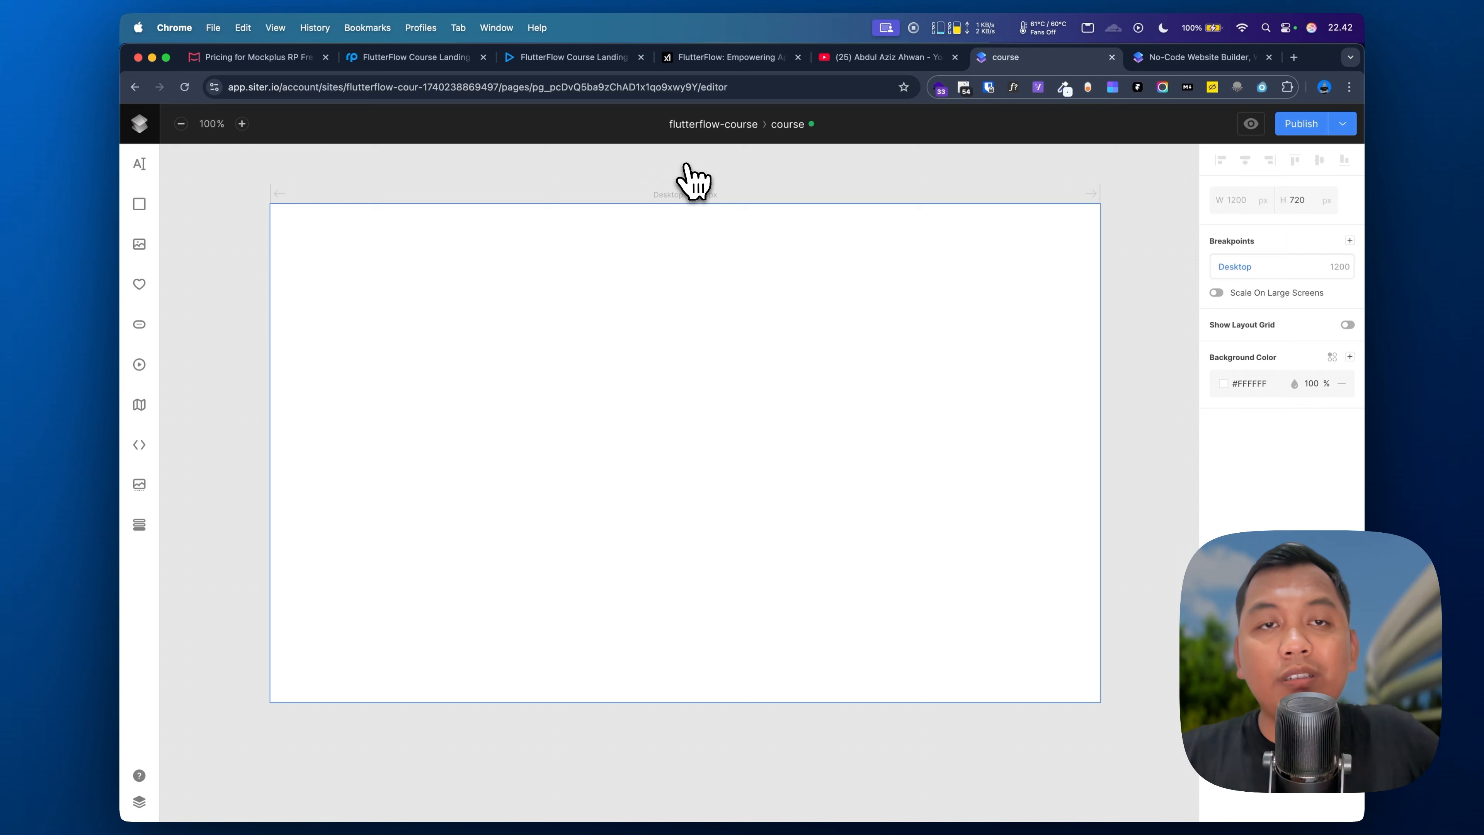
Step: Move the Mockplus design tab after the YouTube tab, back in the Siter editor
{"action": "left_click_drag", "start_coordinate": [479, 58], "coordinate": [772, 60]}
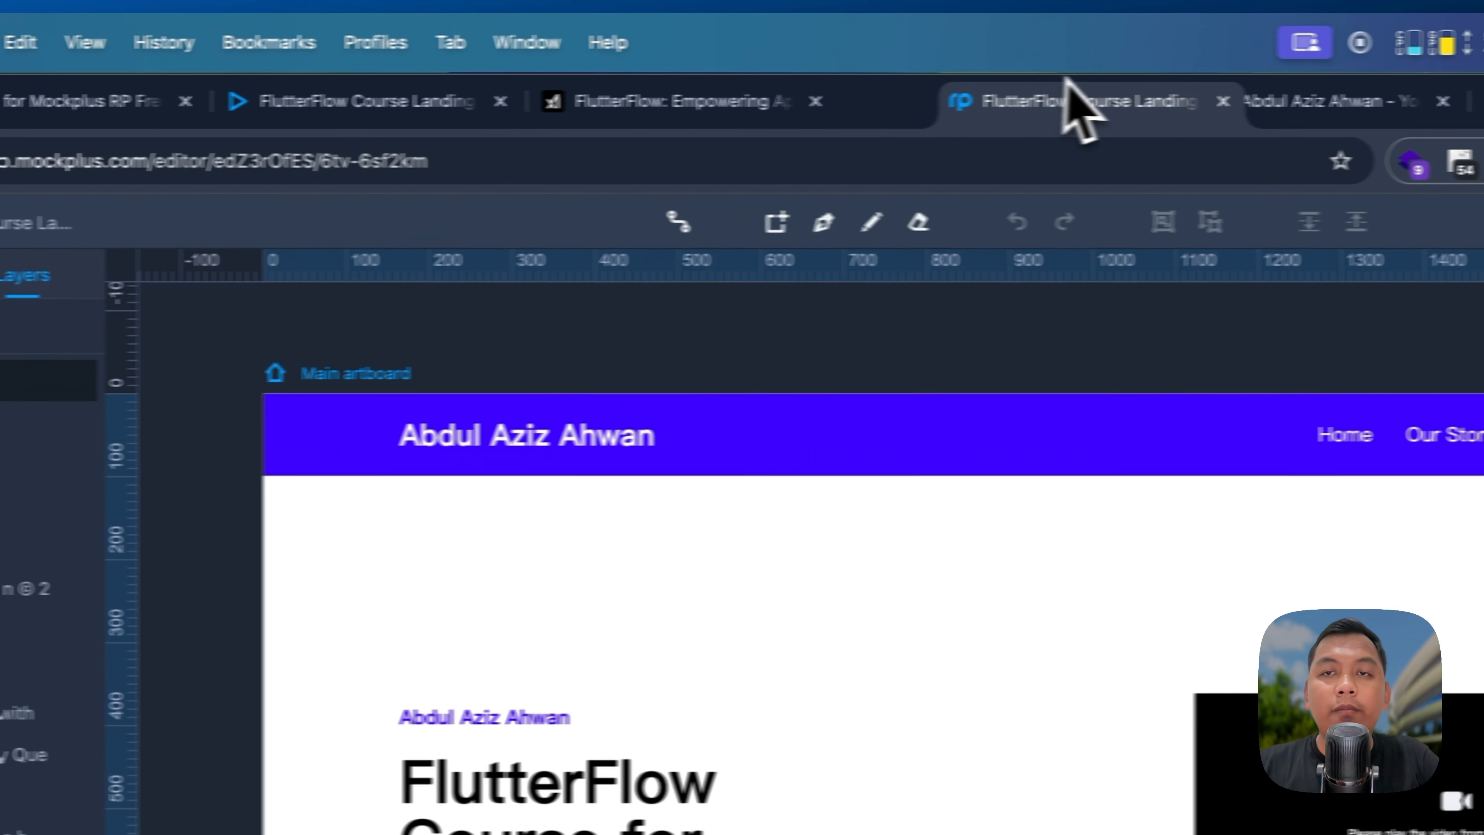
{"action": "left_click_drag", "start_coordinate": [1067, 78], "coordinate": [1087, 78]}
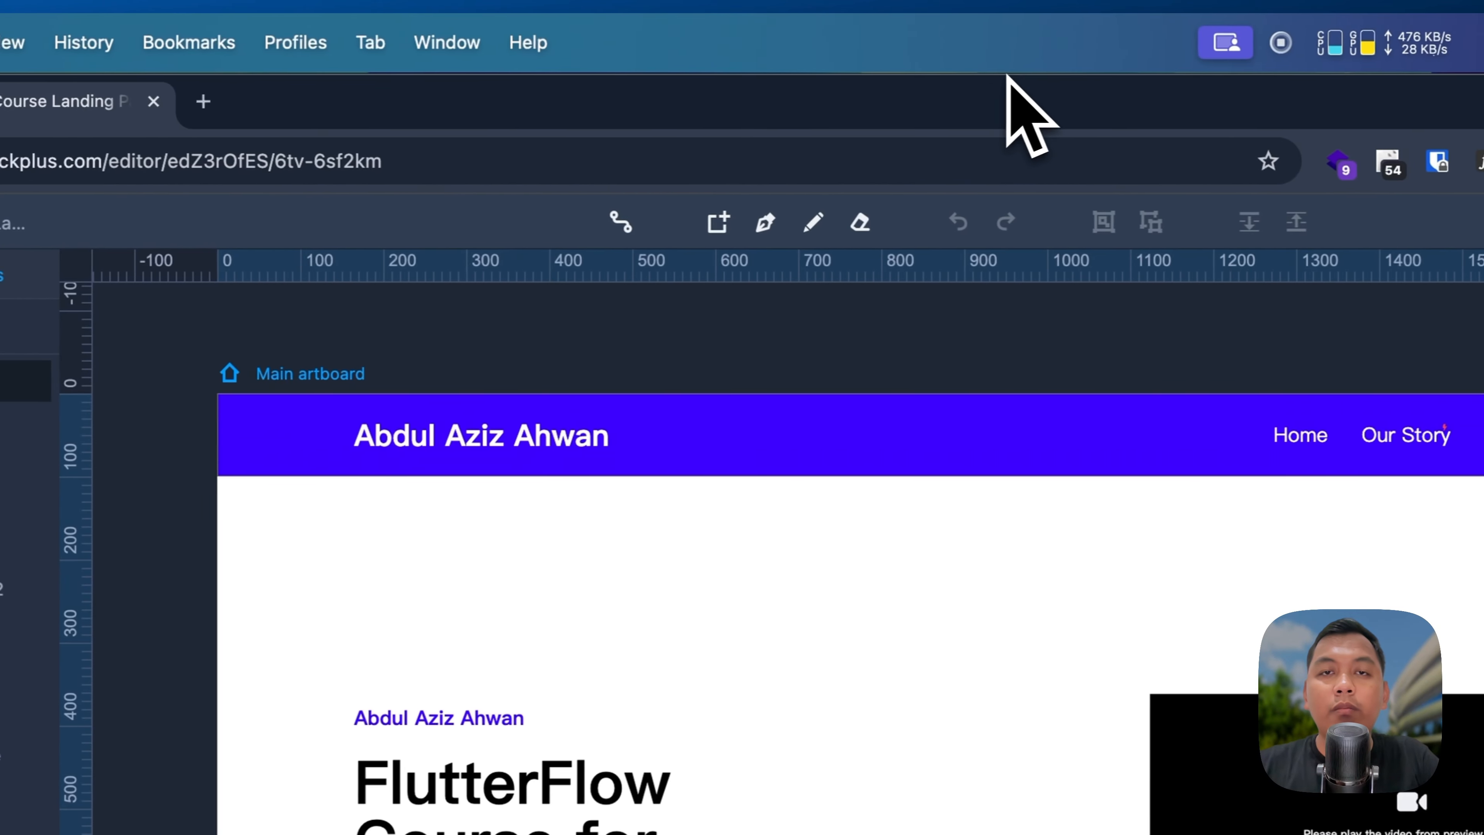
{"action": "left_click_drag", "start_coordinate": [117, 103], "coordinate": [456, 109]}
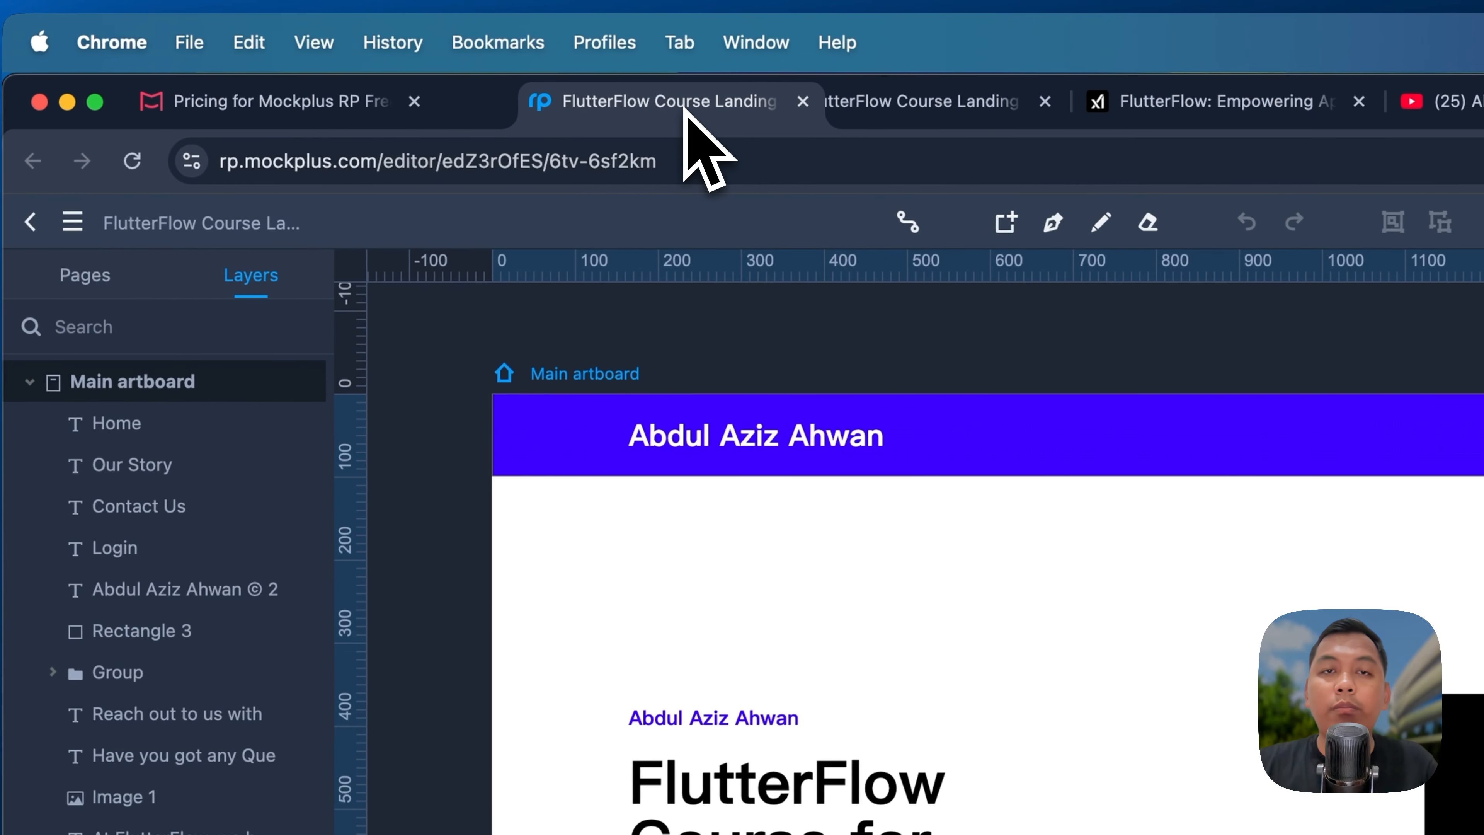
{"action": "left_click_drag", "start_coordinate": [684, 110], "coordinate": [1432, 111]}
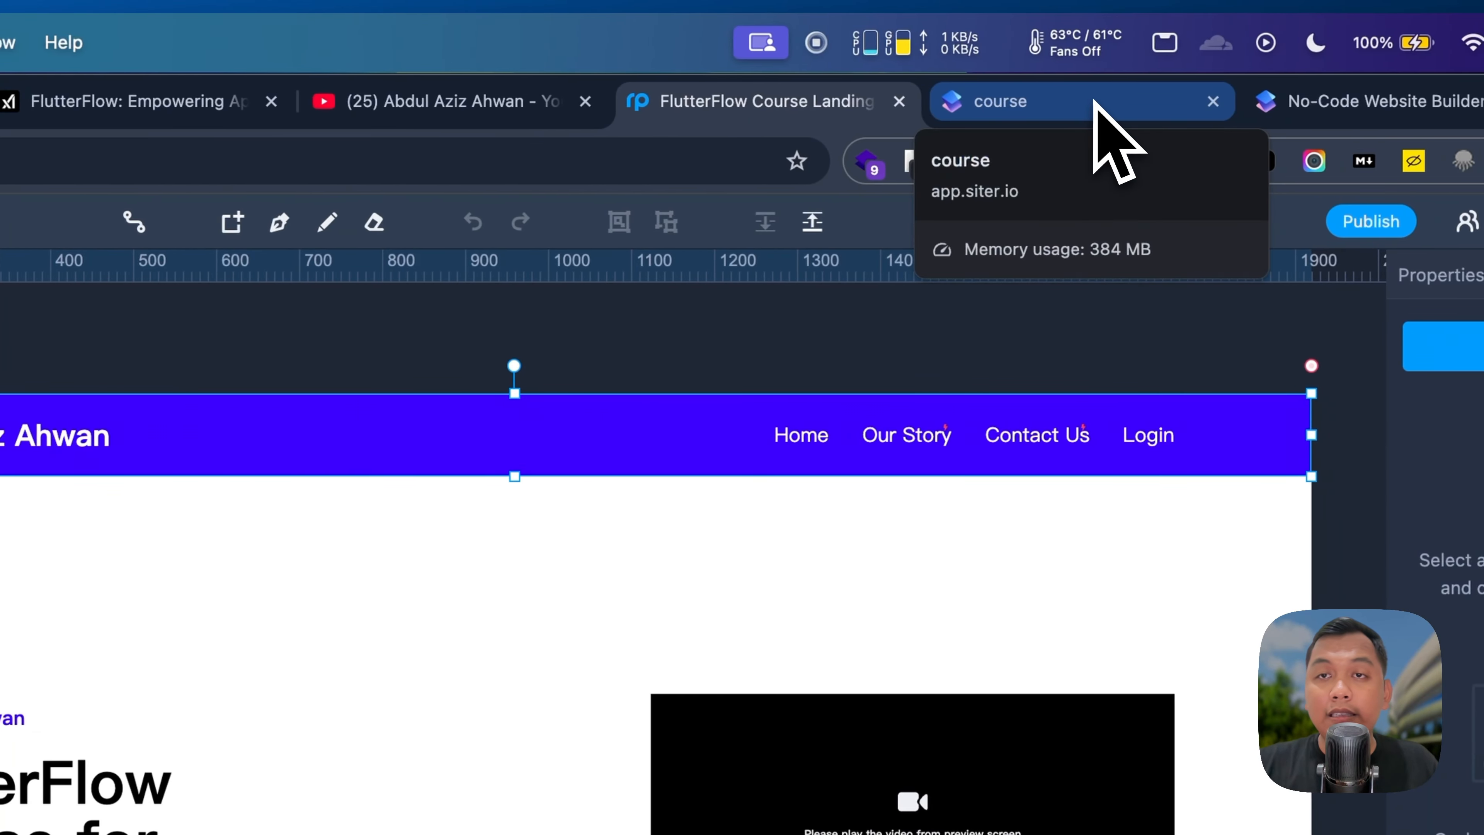
{"action": "left_click", "coordinate": [1096, 104]}
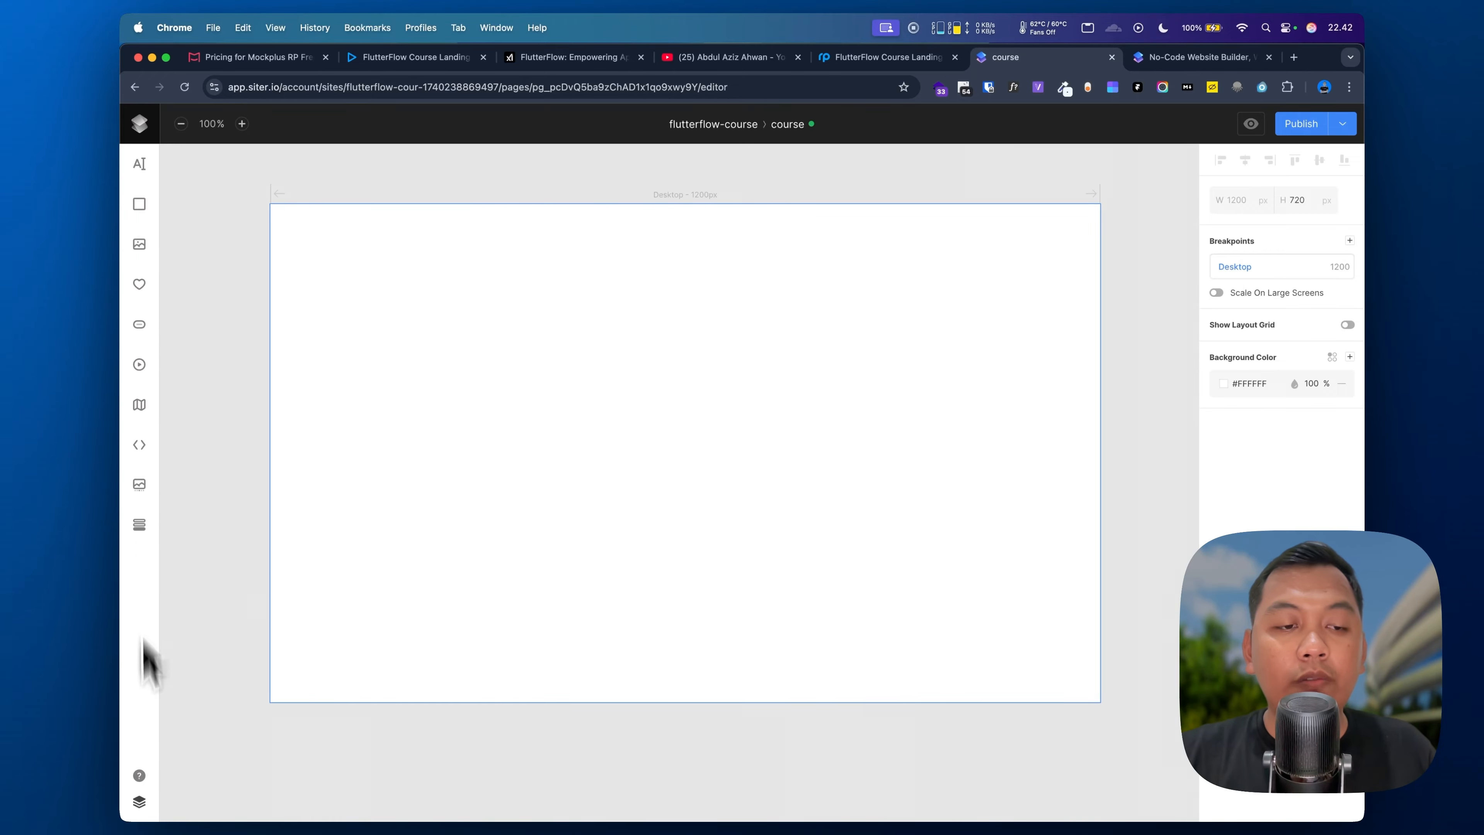
Step: Draw a rectangle and place it in the page's top-left corner
{"action": "left_click", "coordinate": [139, 802]}
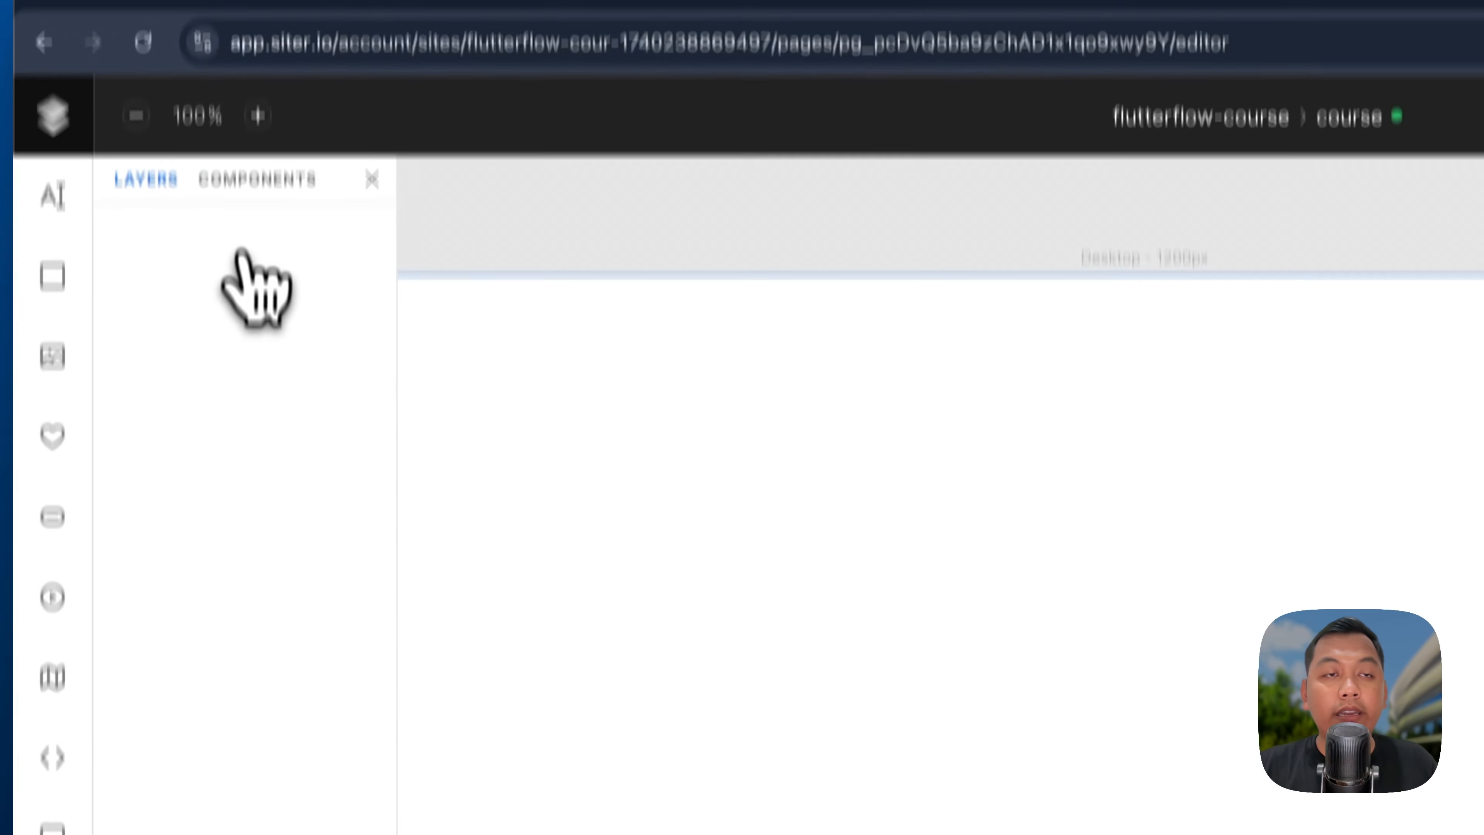
{"action": "left_click", "coordinate": [241, 157]}
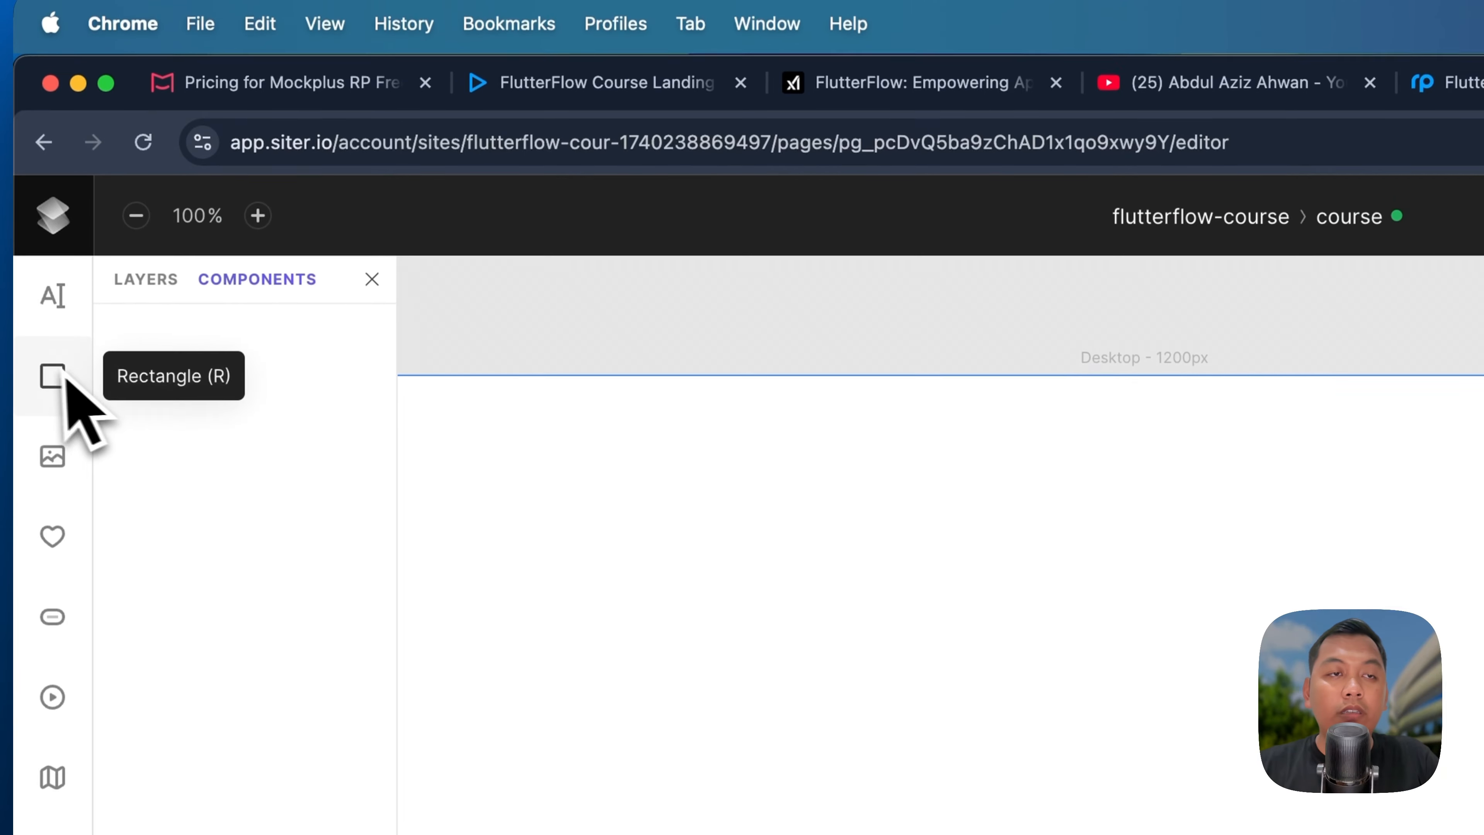
{"action": "left_click_drag", "start_coordinate": [54, 385], "coordinate": [829, 535]}
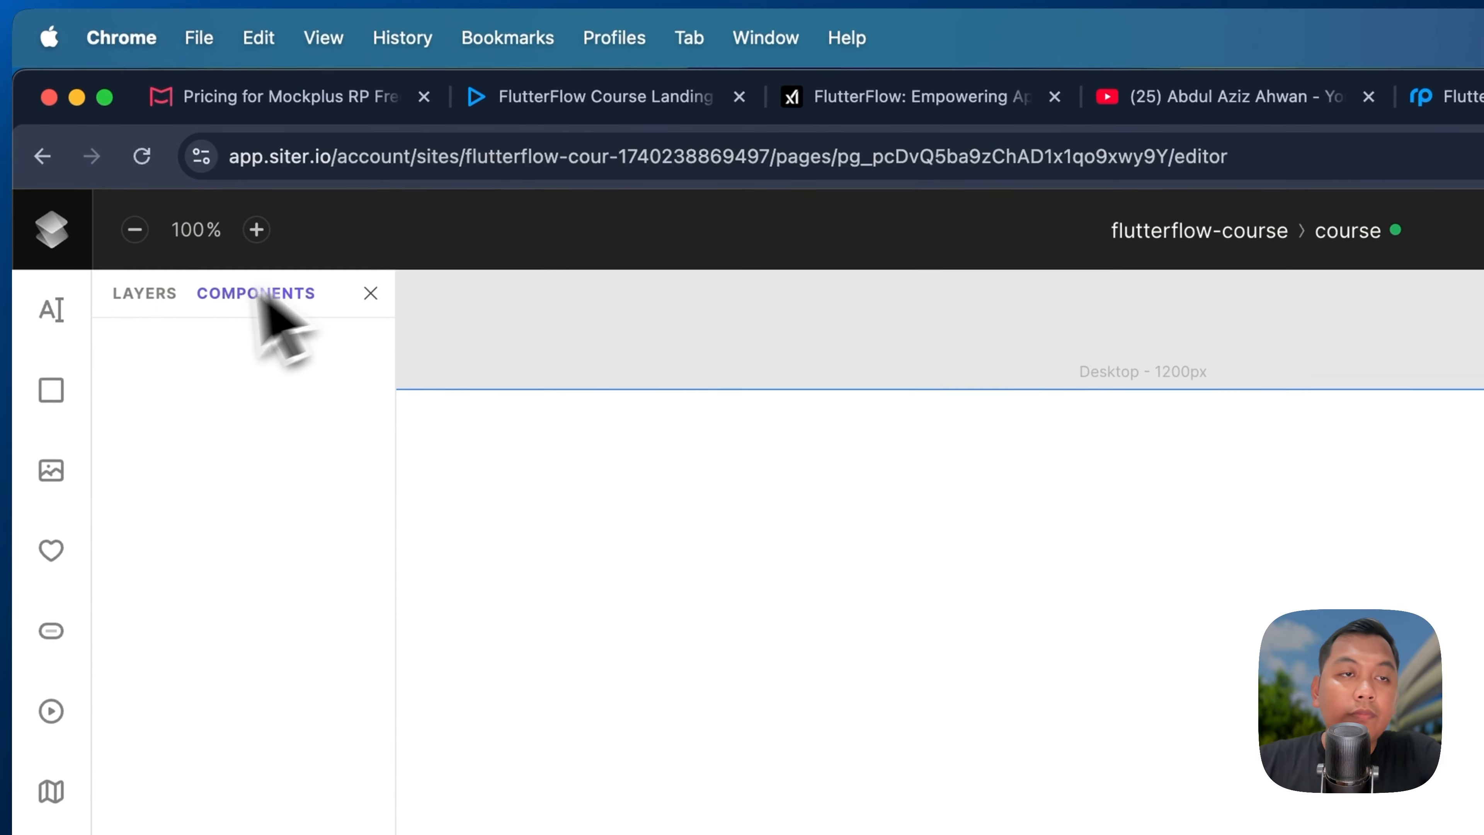
{"action": "left_click", "coordinate": [370, 293]}
{"action": "key", "text": "r"}
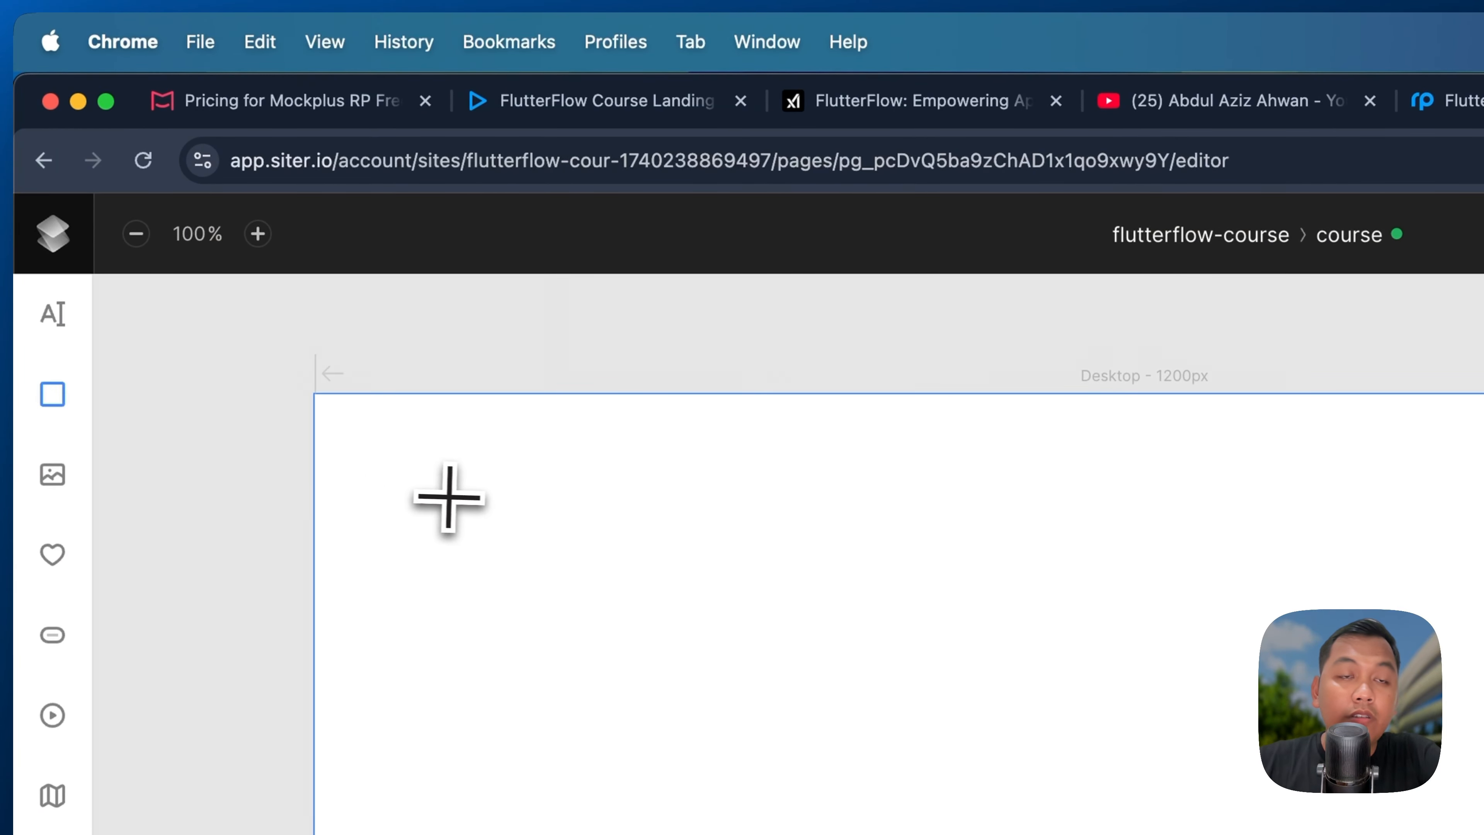
{"action": "left_click_drag", "start_coordinate": [439, 494], "coordinate": [677, 586]}
{"action": "left_click_drag", "start_coordinate": [569, 580], "coordinate": [425, 444]}
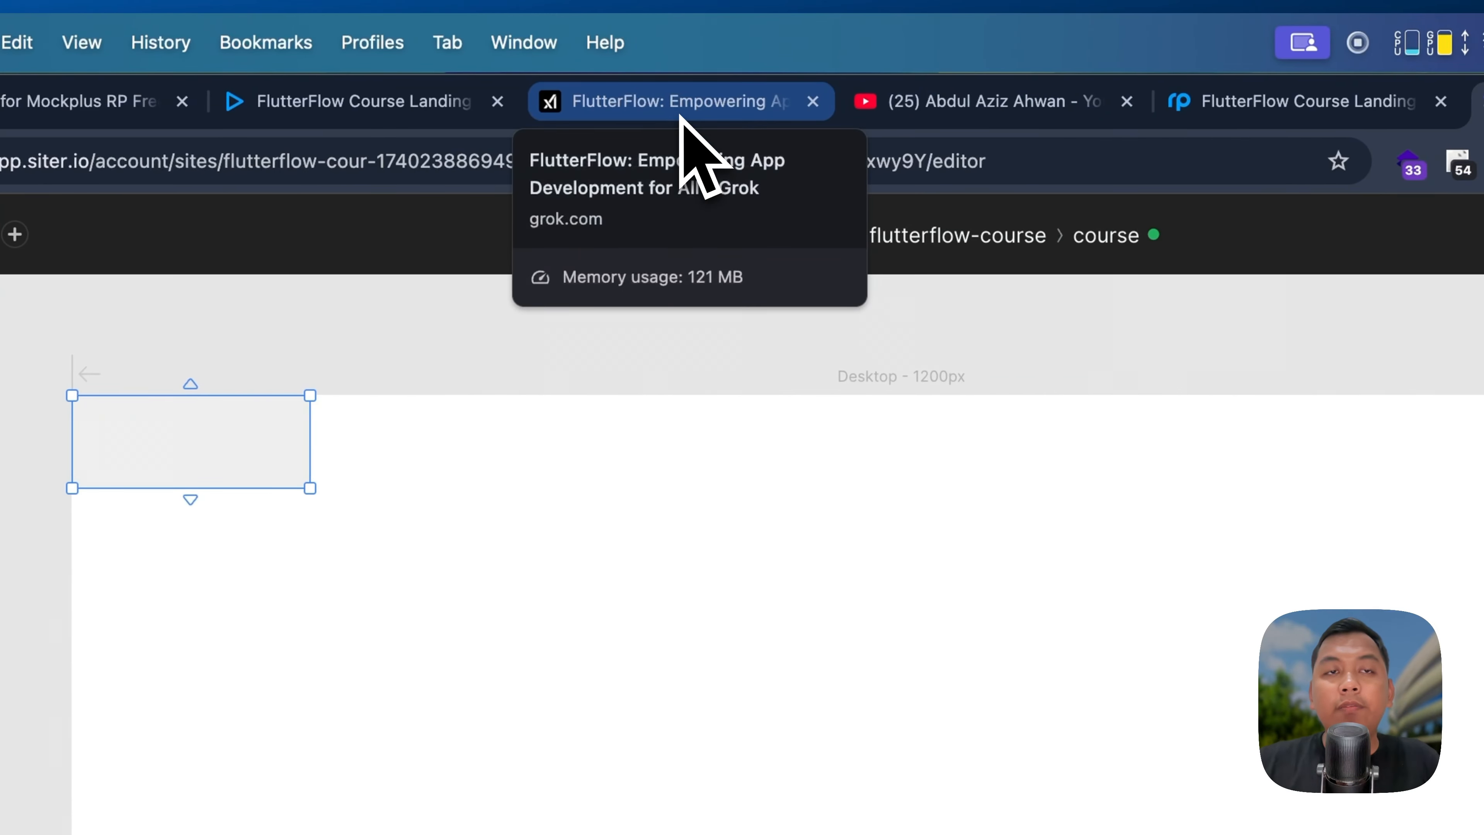
Step: Give the rectangle the Mockplus header's 100 px height and stretch it full page width
{"action": "left_click", "coordinate": [508, 101]}
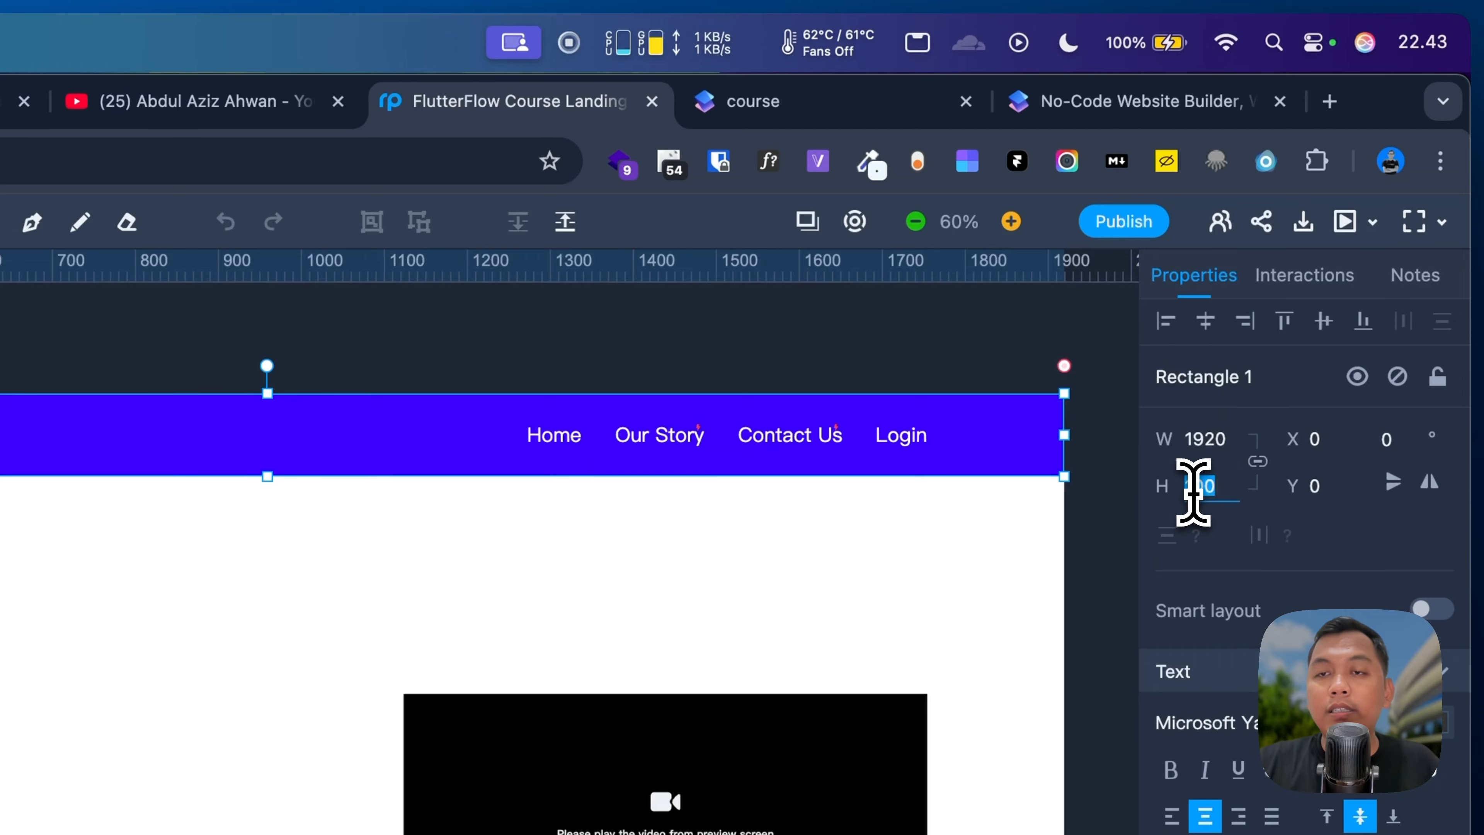
{"action": "key", "text": "super+c"}
{"action": "left_click", "coordinate": [1164, 116]}
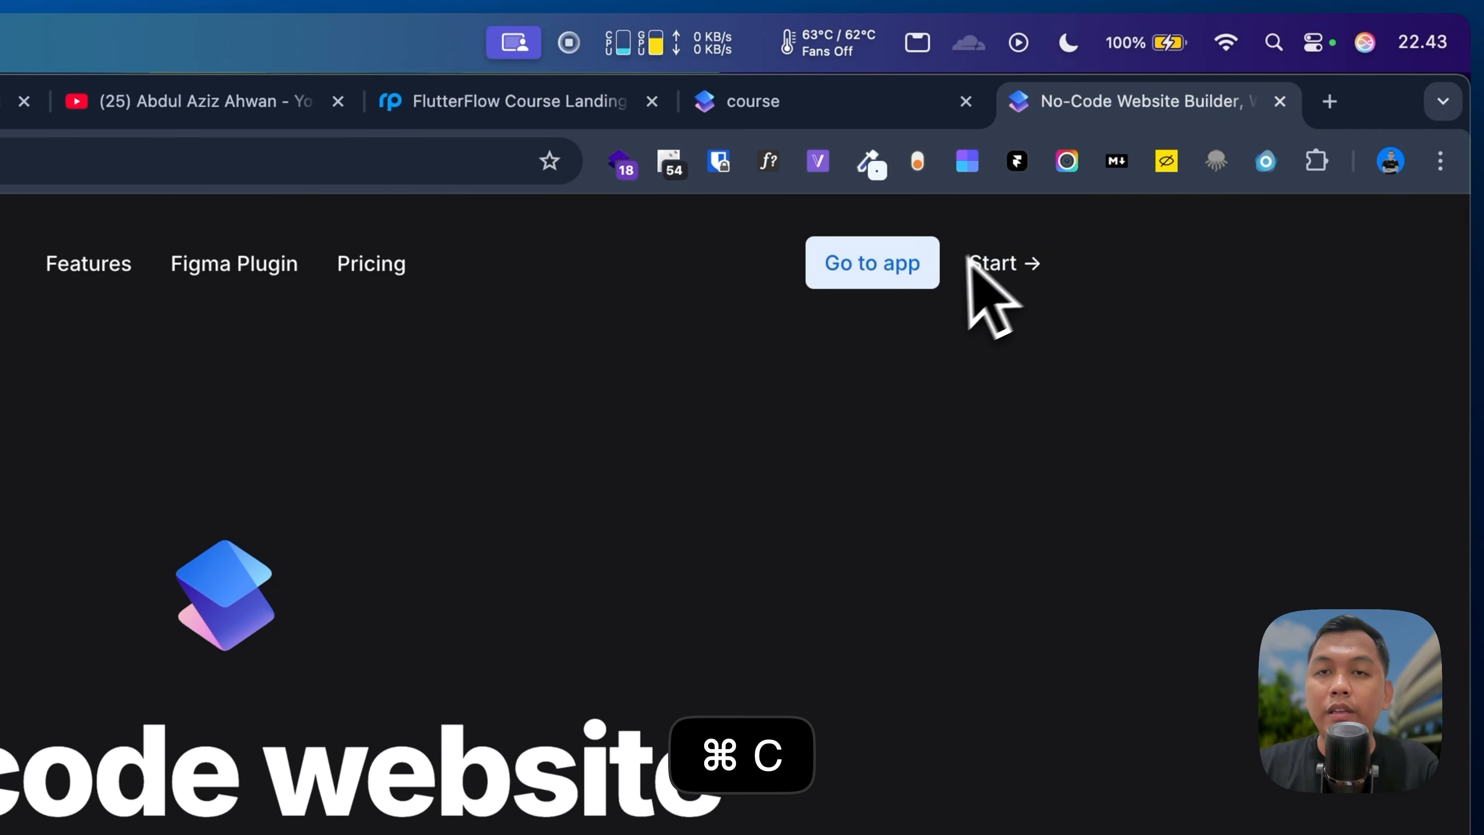
{"action": "left_click", "coordinate": [889, 103]}
{"action": "left_click", "coordinate": [1279, 102]}
{"action": "key", "text": "super+v"}
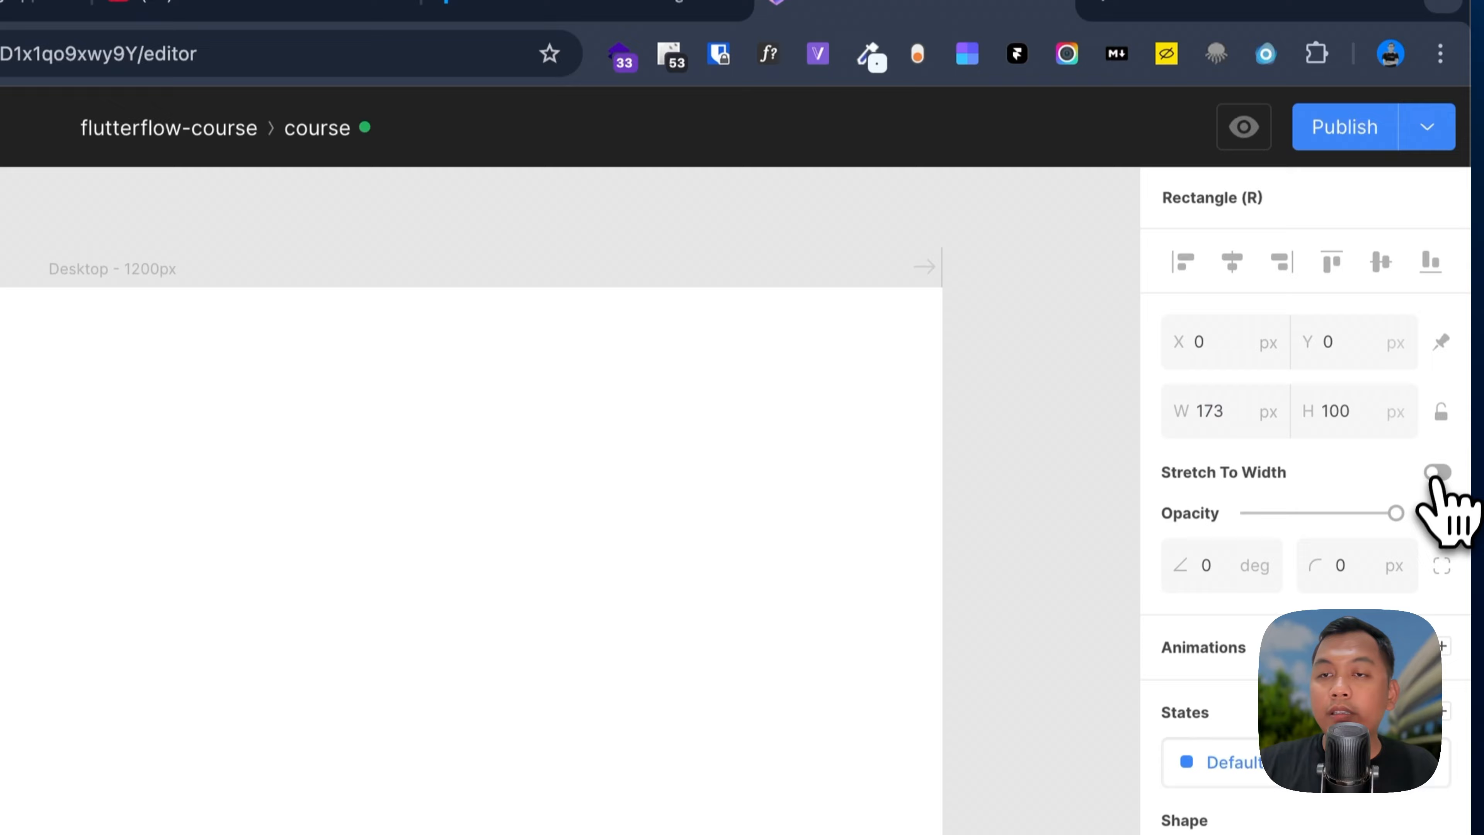
{"action": "left_click", "coordinate": [1437, 579]}
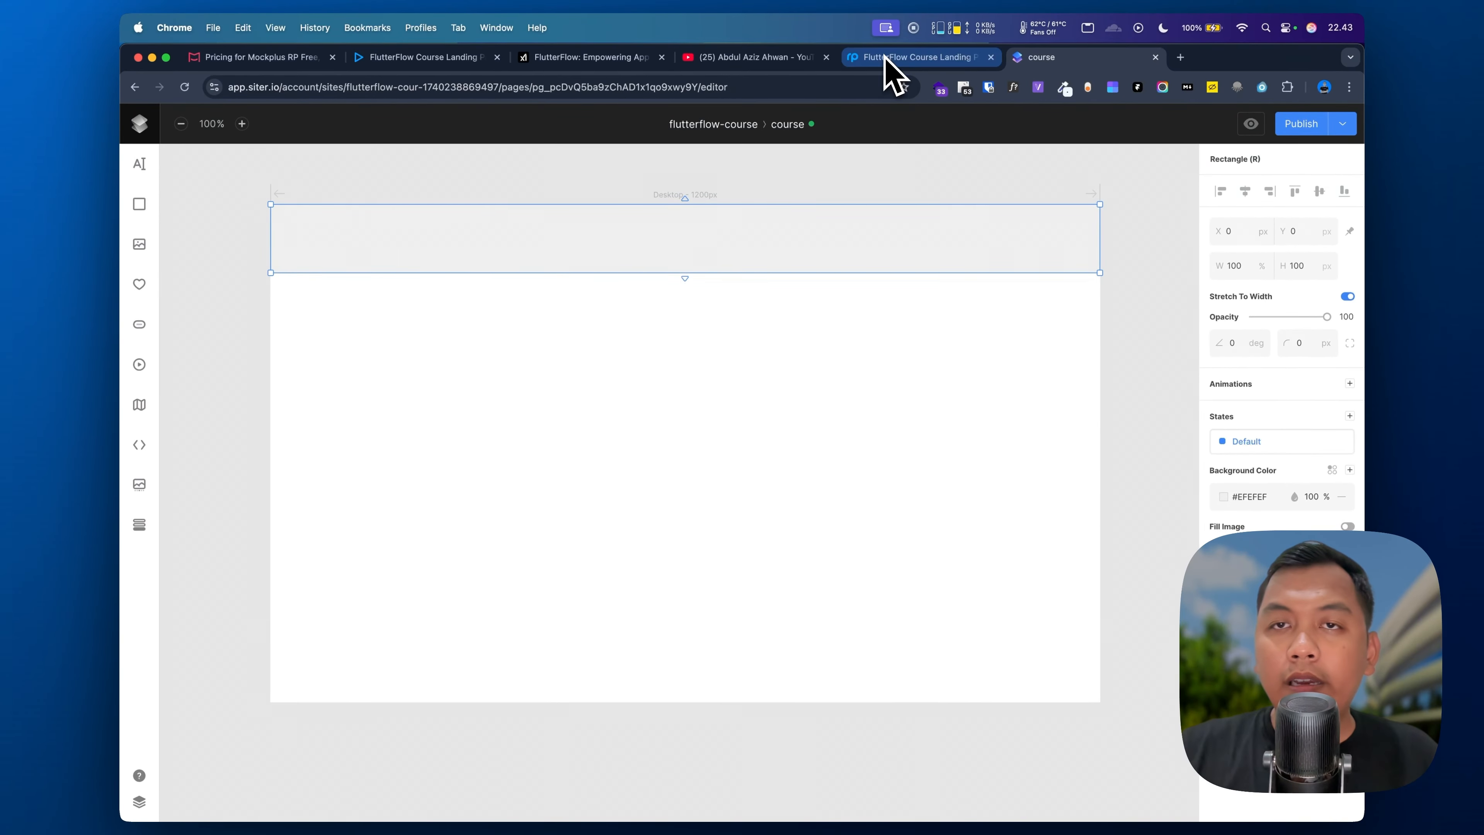
Step: Copy the Mockplus header's blue fill colour and preview the page
{"action": "left_click", "coordinate": [886, 57]}
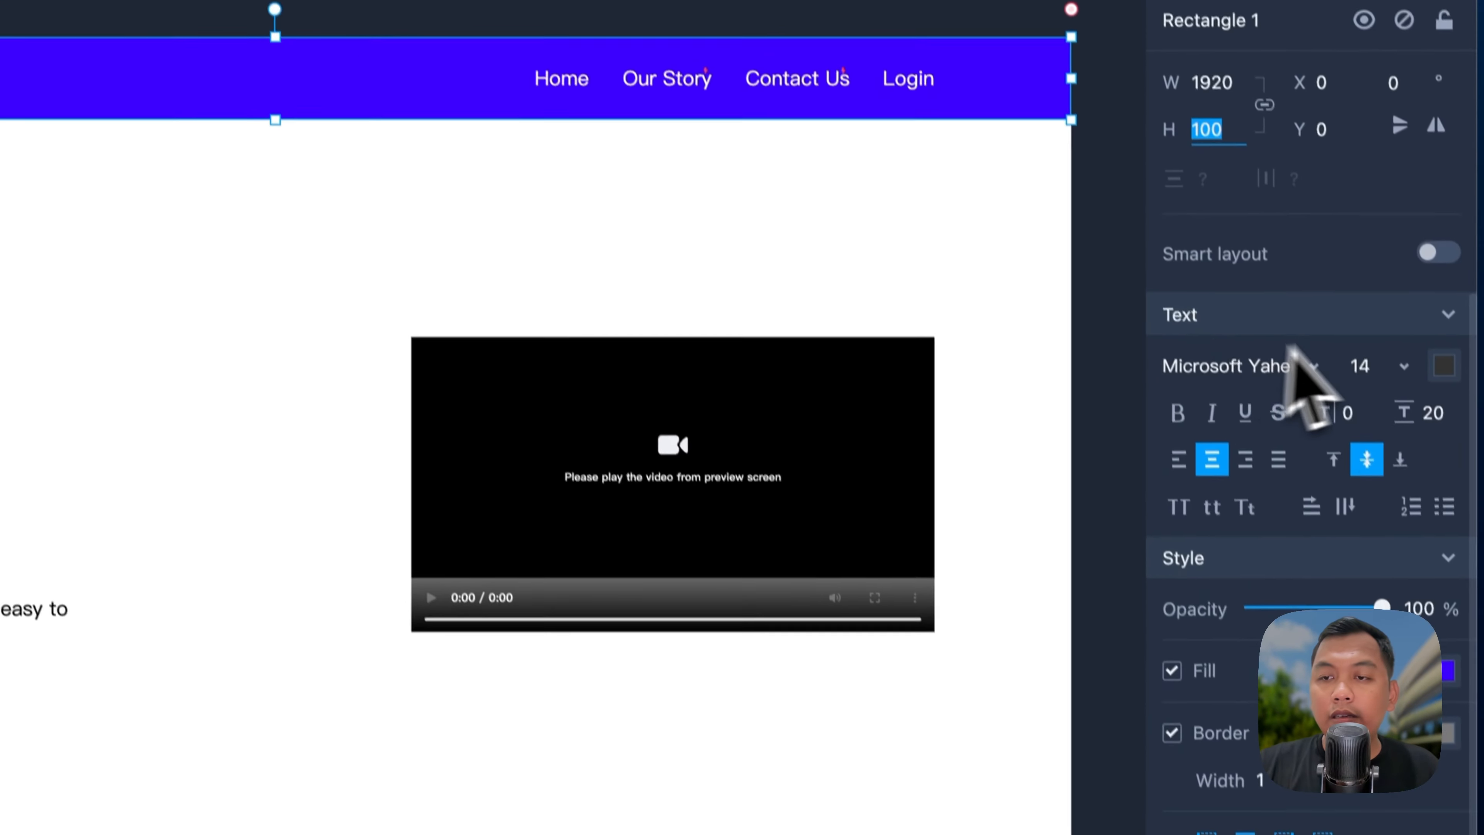
{"action": "left_click", "coordinate": [1348, 512]}
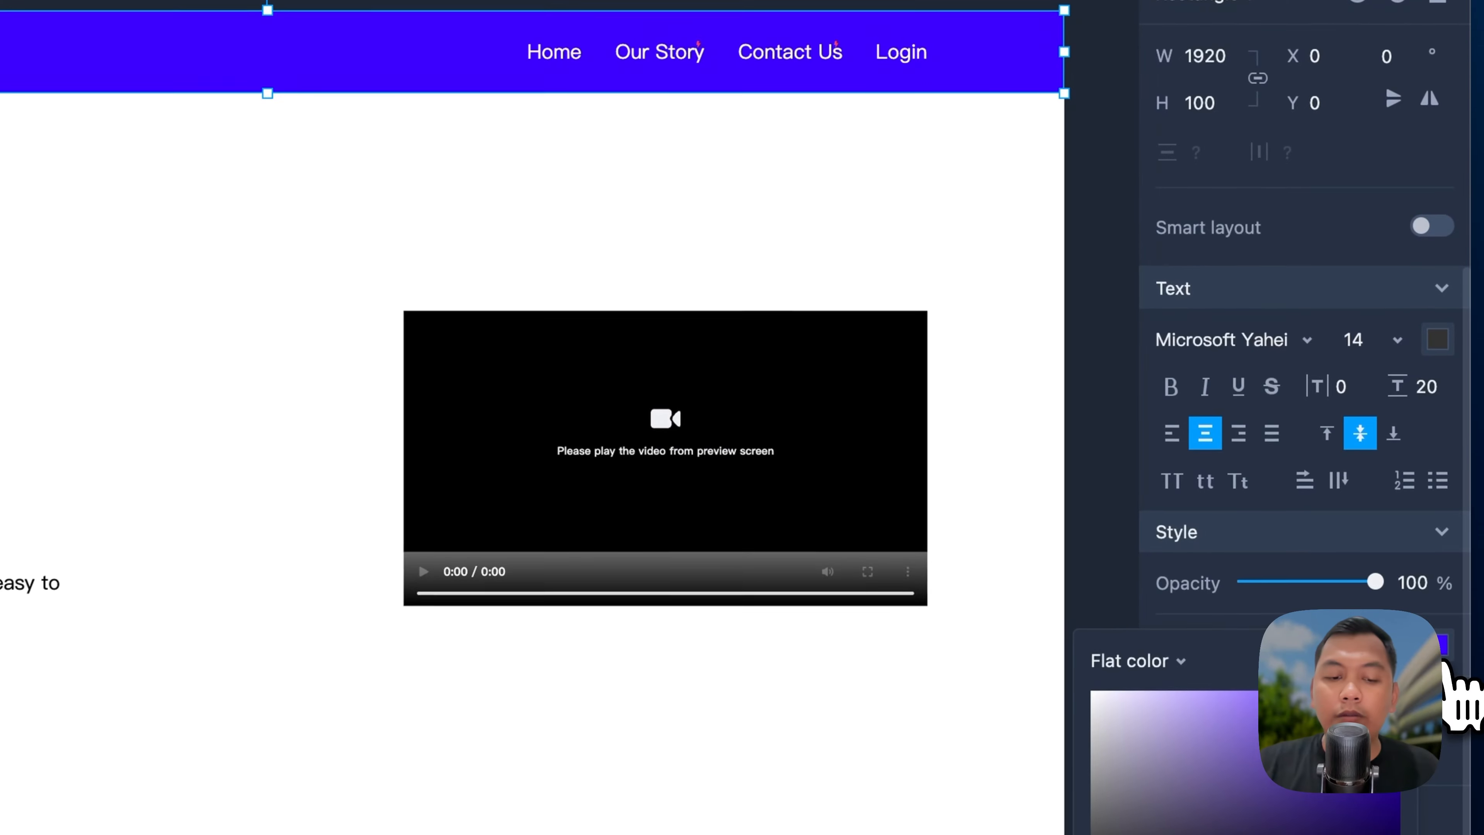
{"action": "key", "text": "super+c"}
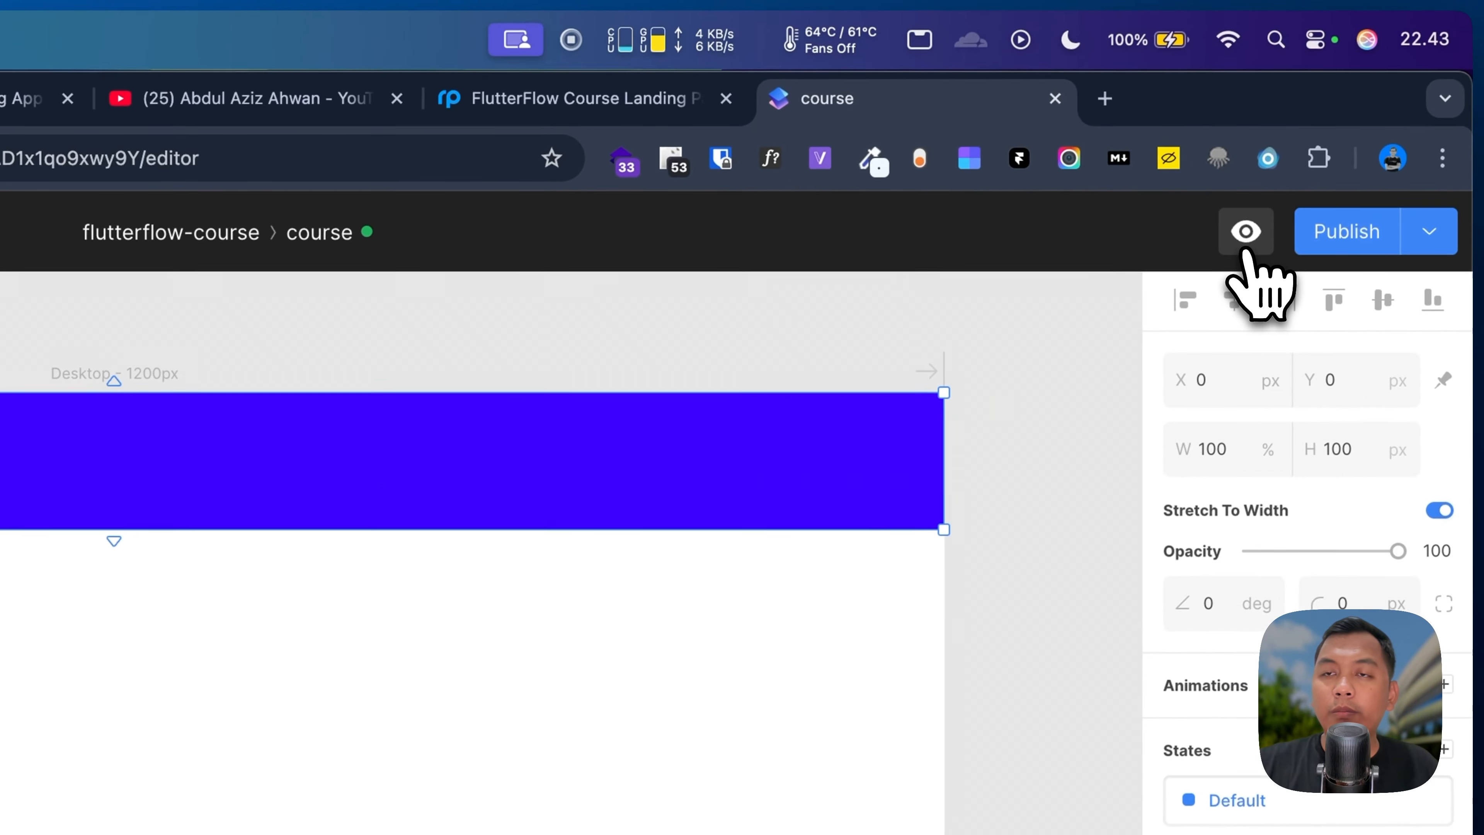
{"action": "left_click", "coordinate": [1399, 21]}
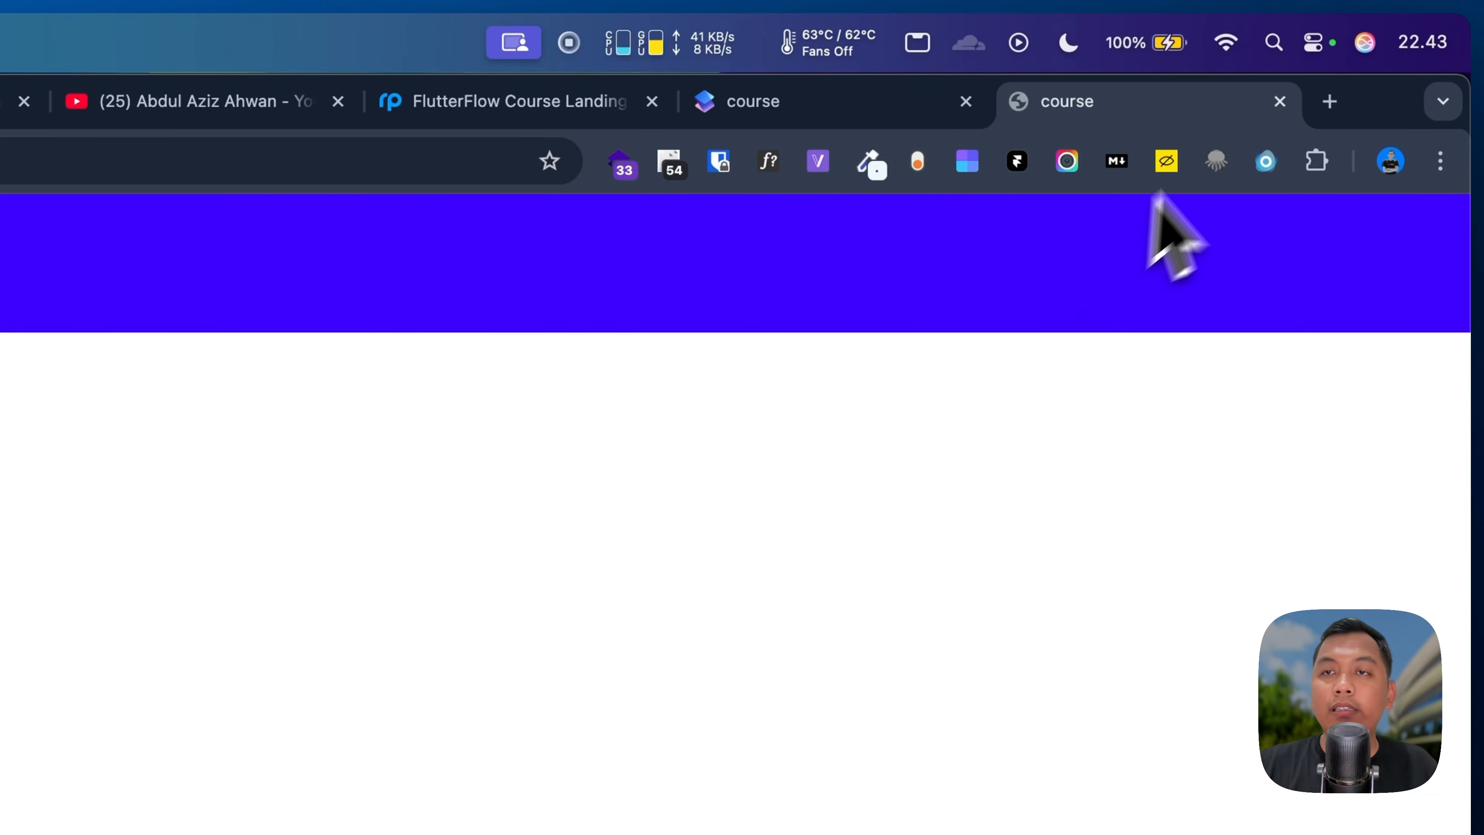
{"action": "left_click", "coordinate": [1278, 102]}
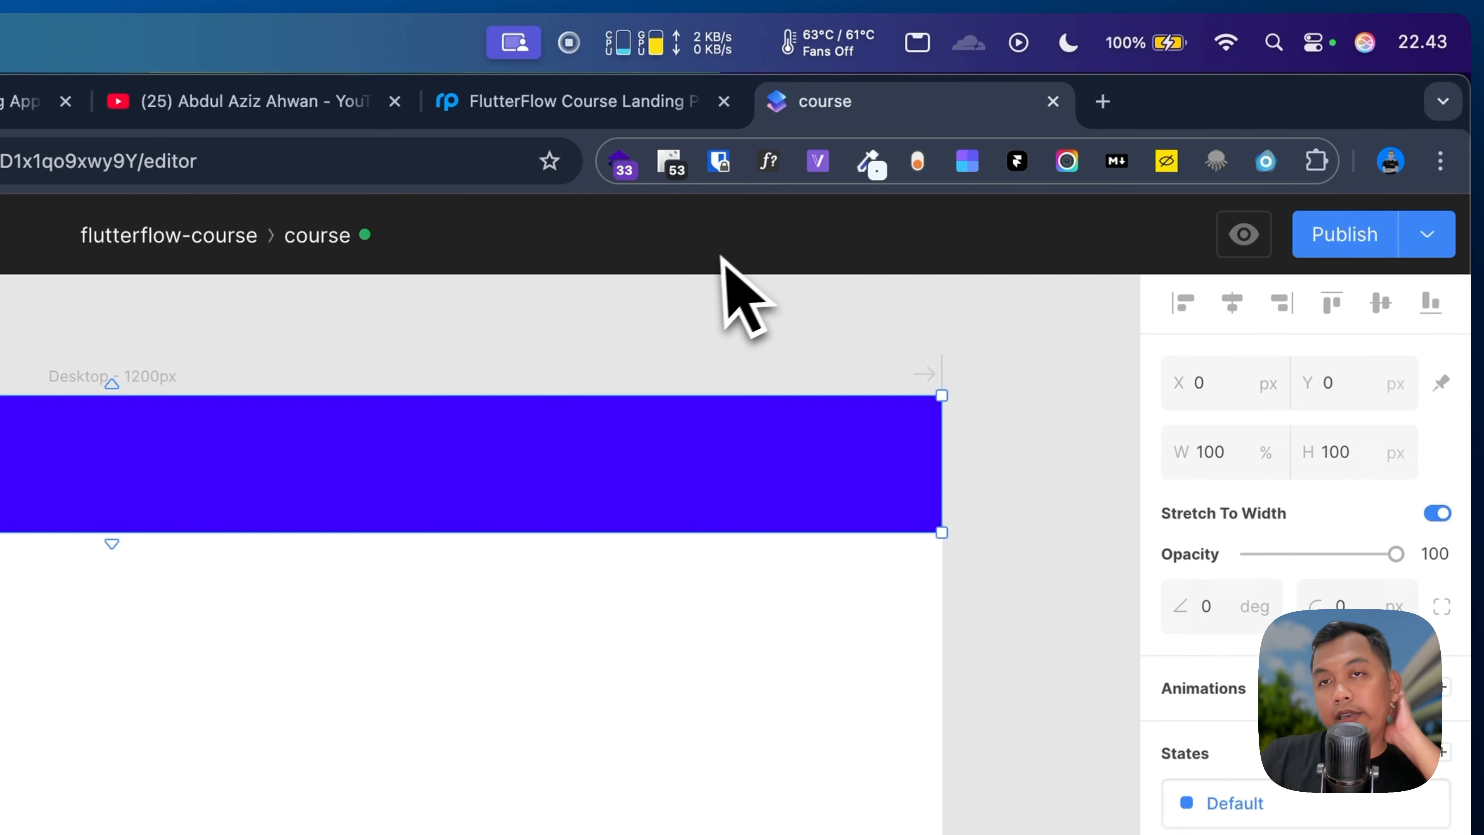
Step: Paste the author's name text from the original design onto the course page
{"action": "left_click", "coordinate": [576, 103]}
{"action": "scroll", "coordinate": [157, 555], "scroll_direction": "down", "scroll_amount": 4}
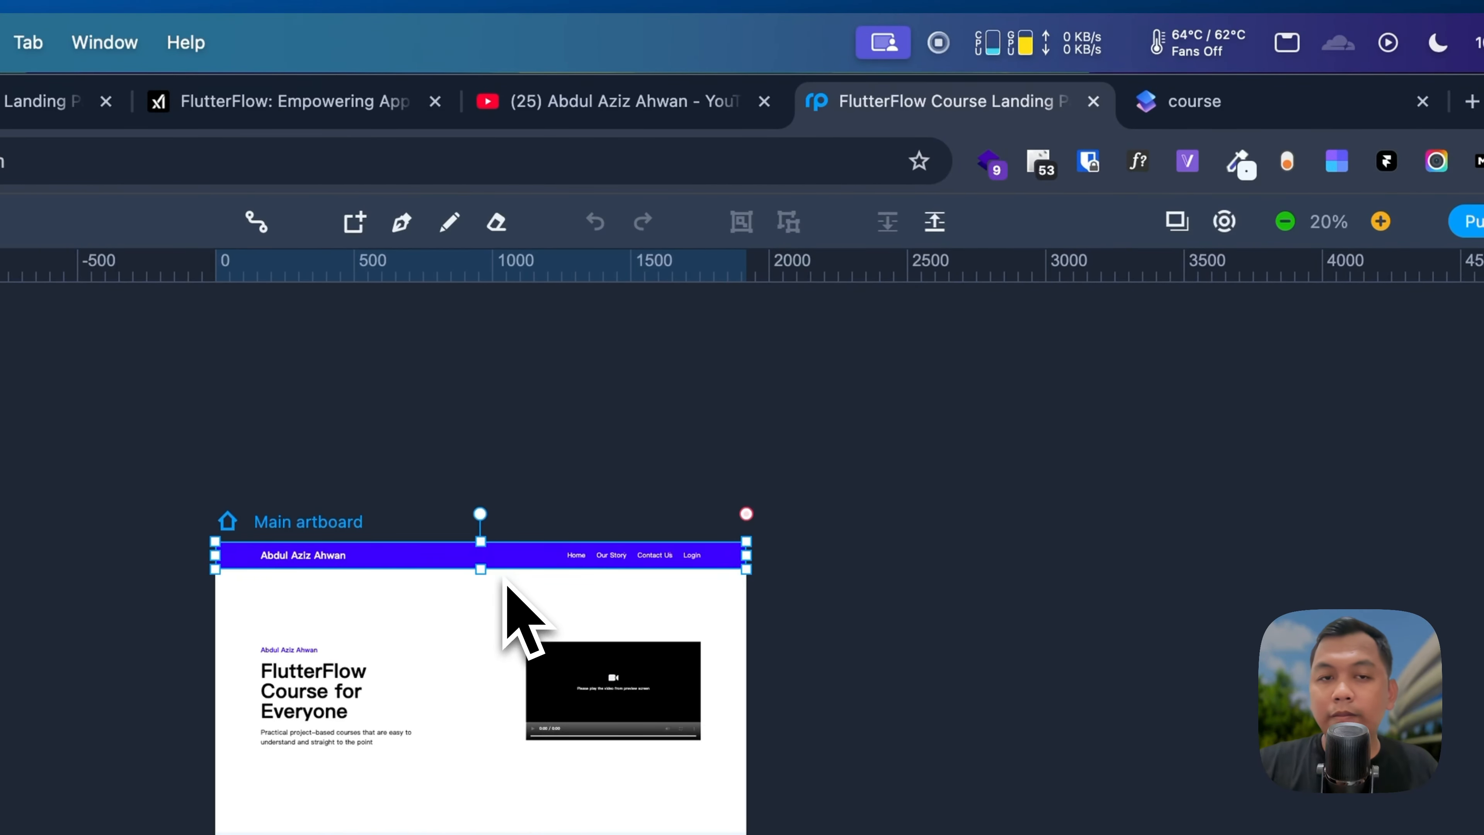
{"action": "scroll", "coordinate": [503, 578], "scroll_direction": "up", "scroll_amount": 5}
{"action": "scroll", "coordinate": [757, 590], "scroll_direction": "left", "scroll_amount": 2}
{"action": "left_click", "coordinate": [1194, 101]}
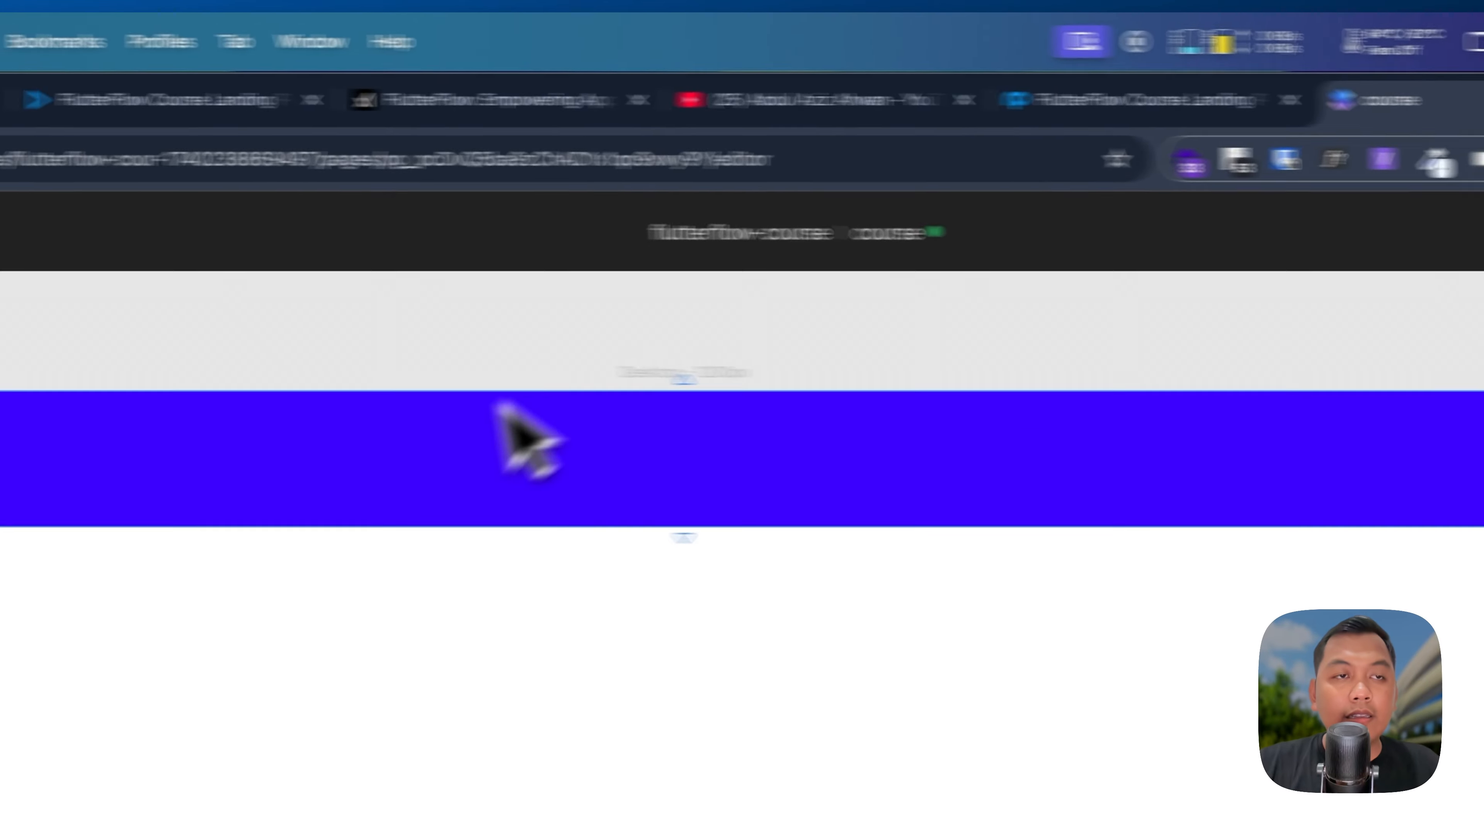
{"action": "key", "text": "super+v"}
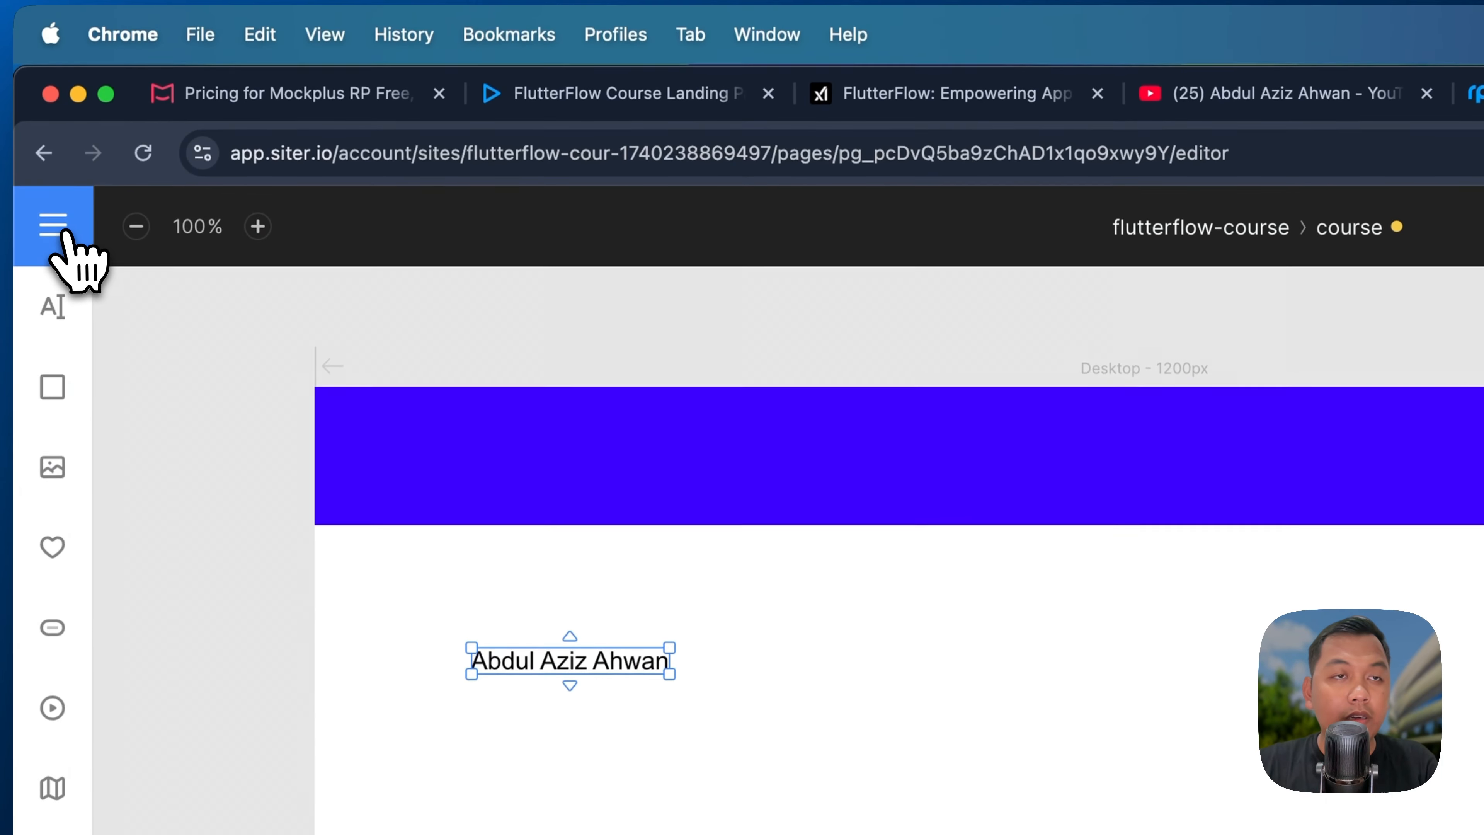
Step: Turn on Show Layout Grid in the page settings
{"action": "left_click", "coordinate": [58, 228]}
{"action": "mouse_move", "coordinate": [187, 459]}
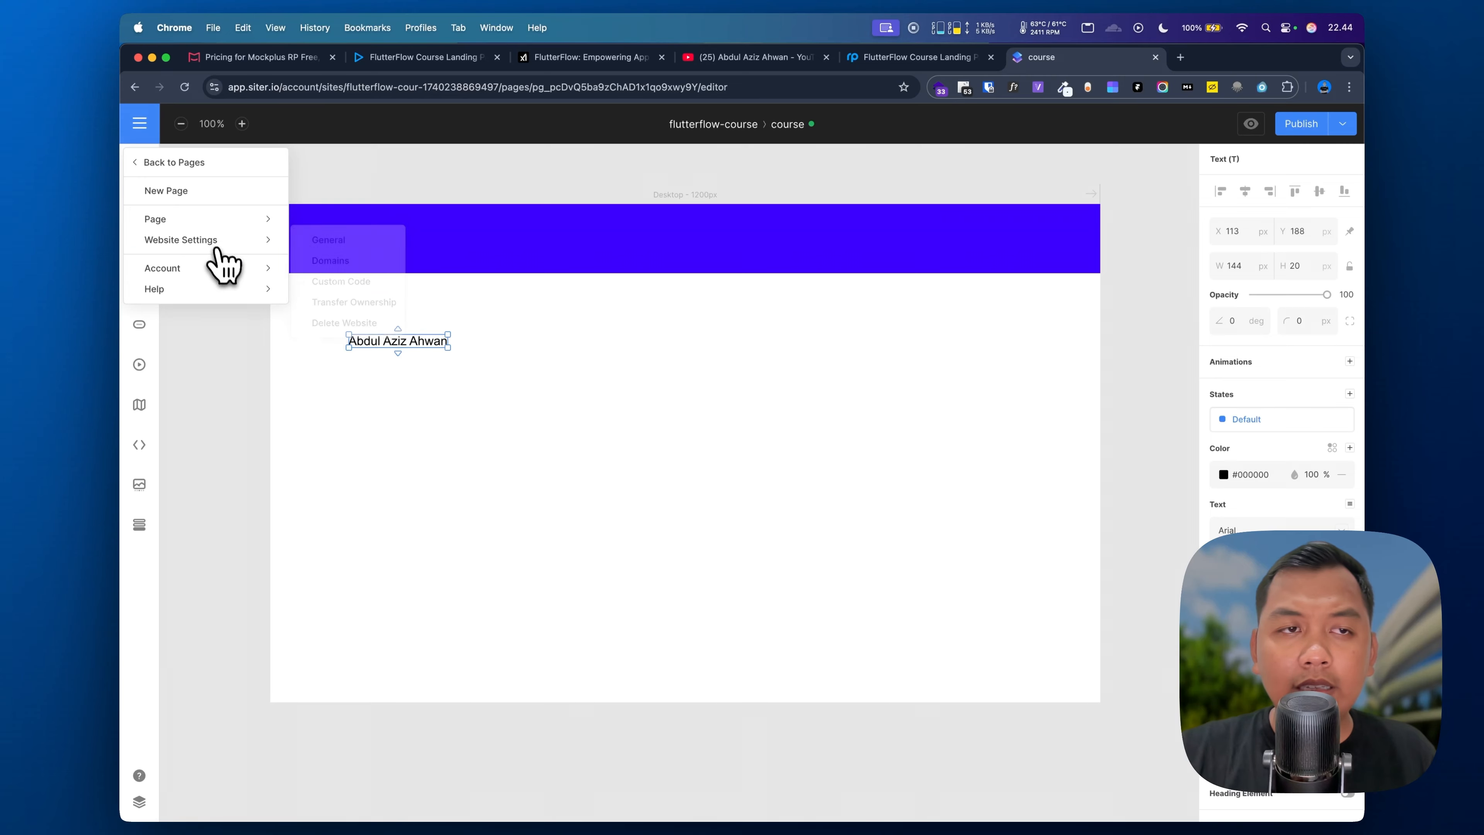
{"action": "mouse_move", "coordinate": [224, 228]}
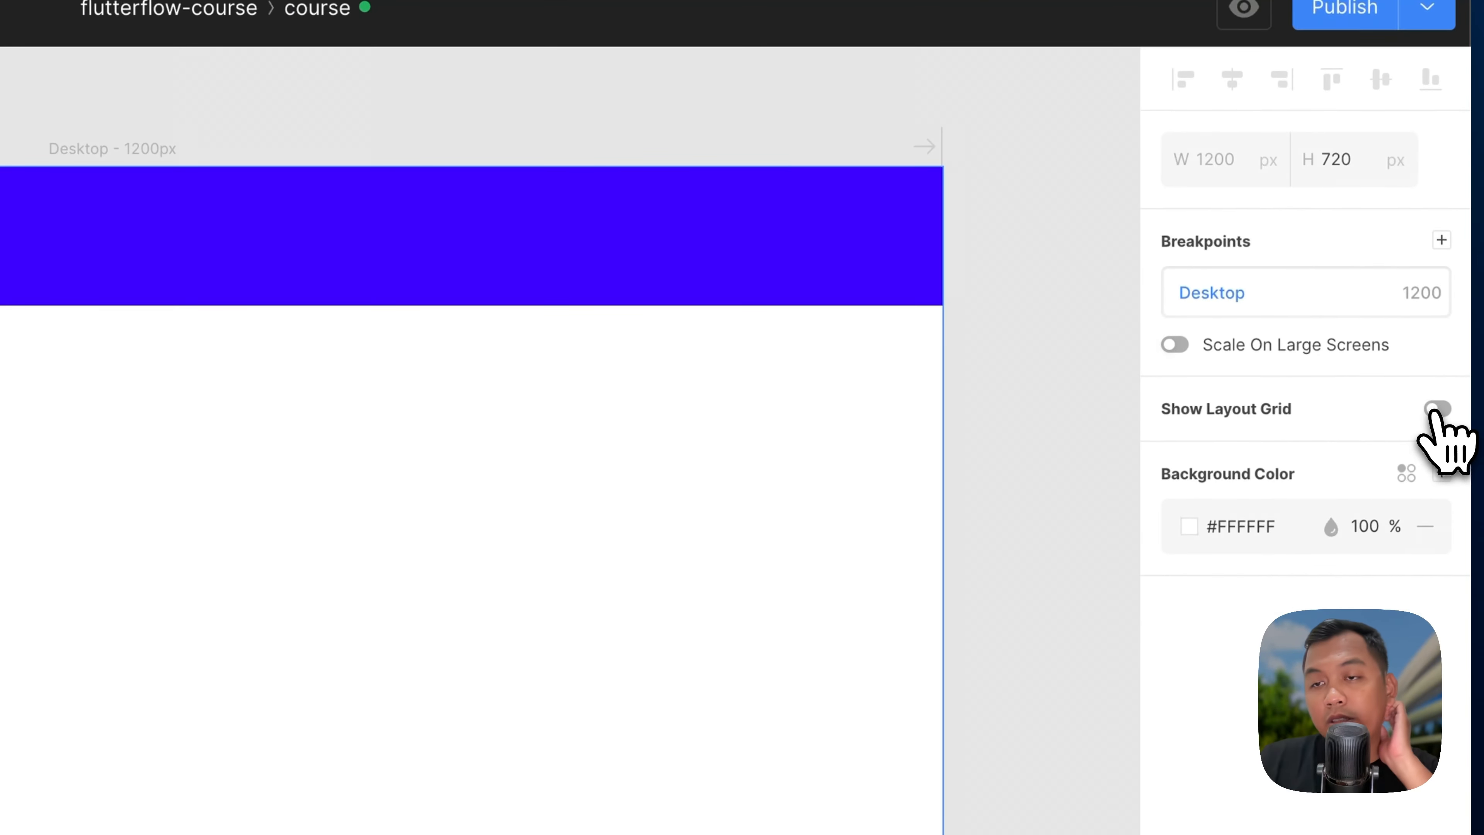
{"action": "left_click", "coordinate": [1435, 410]}
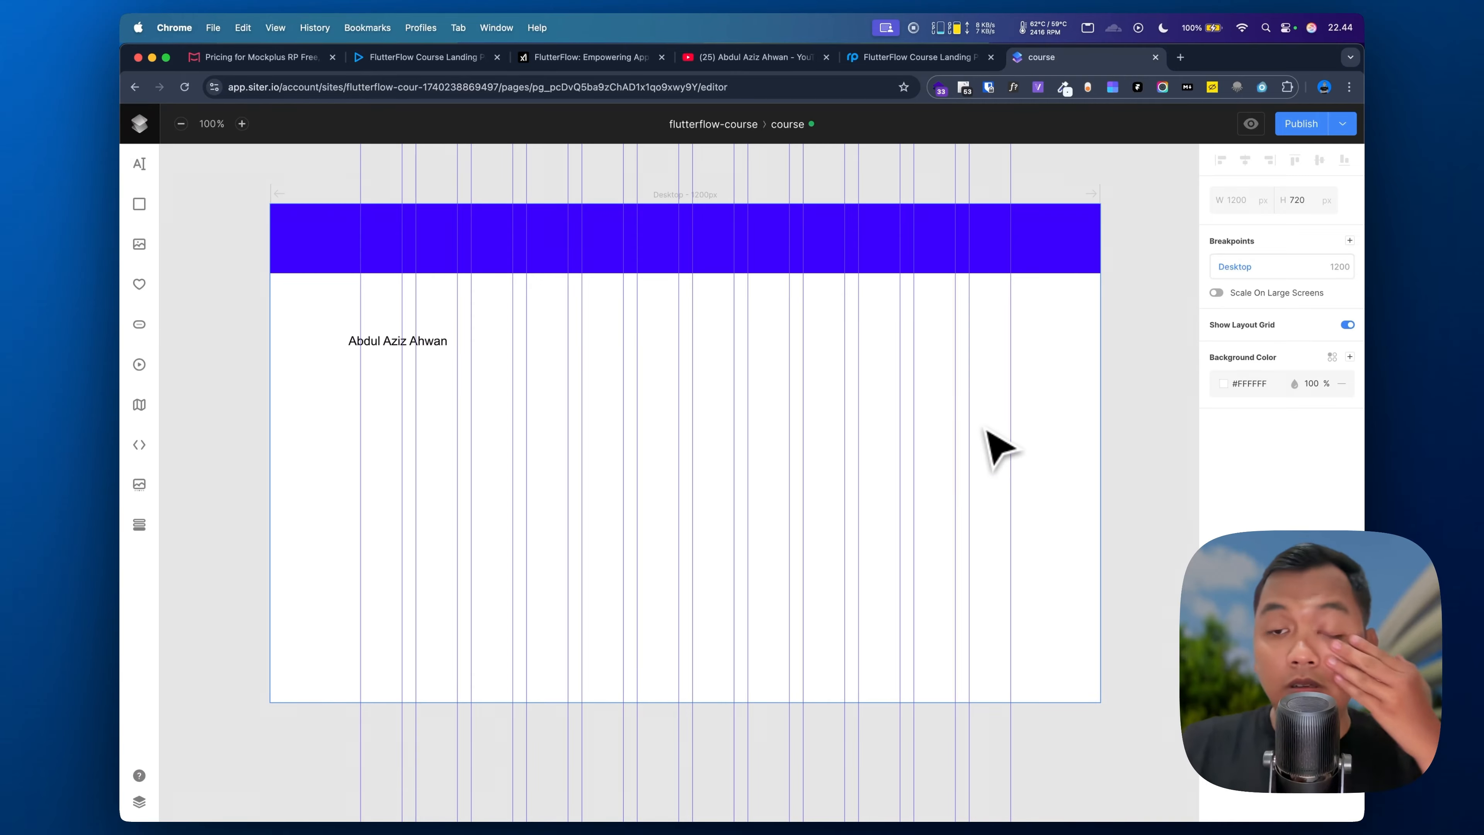
Step: Move the name text up onto the blue header
{"action": "left_click", "coordinate": [383, 345]}
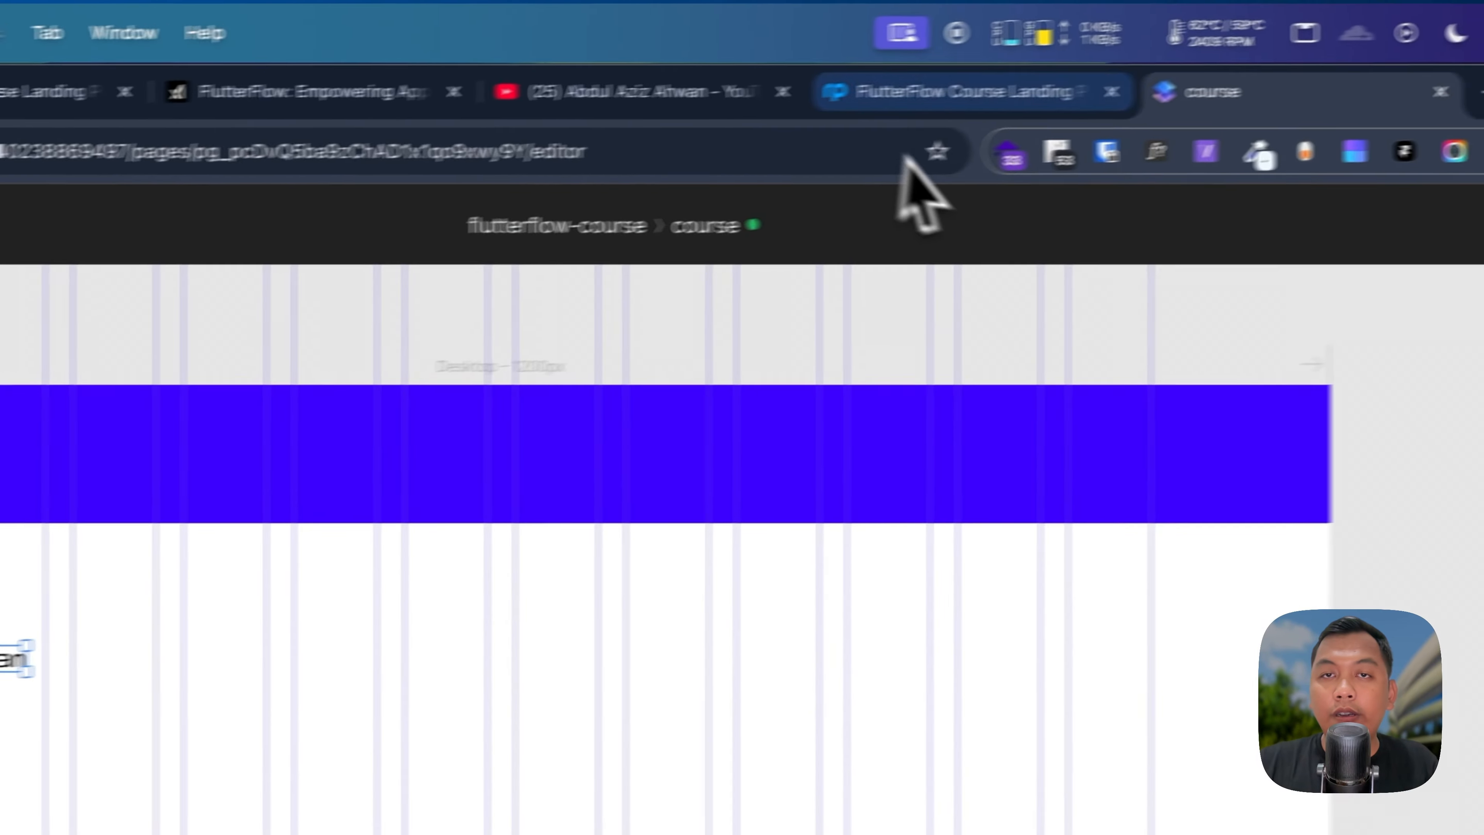
{"action": "left_click", "coordinate": [912, 57]}
{"action": "left_click", "coordinate": [1091, 101]}
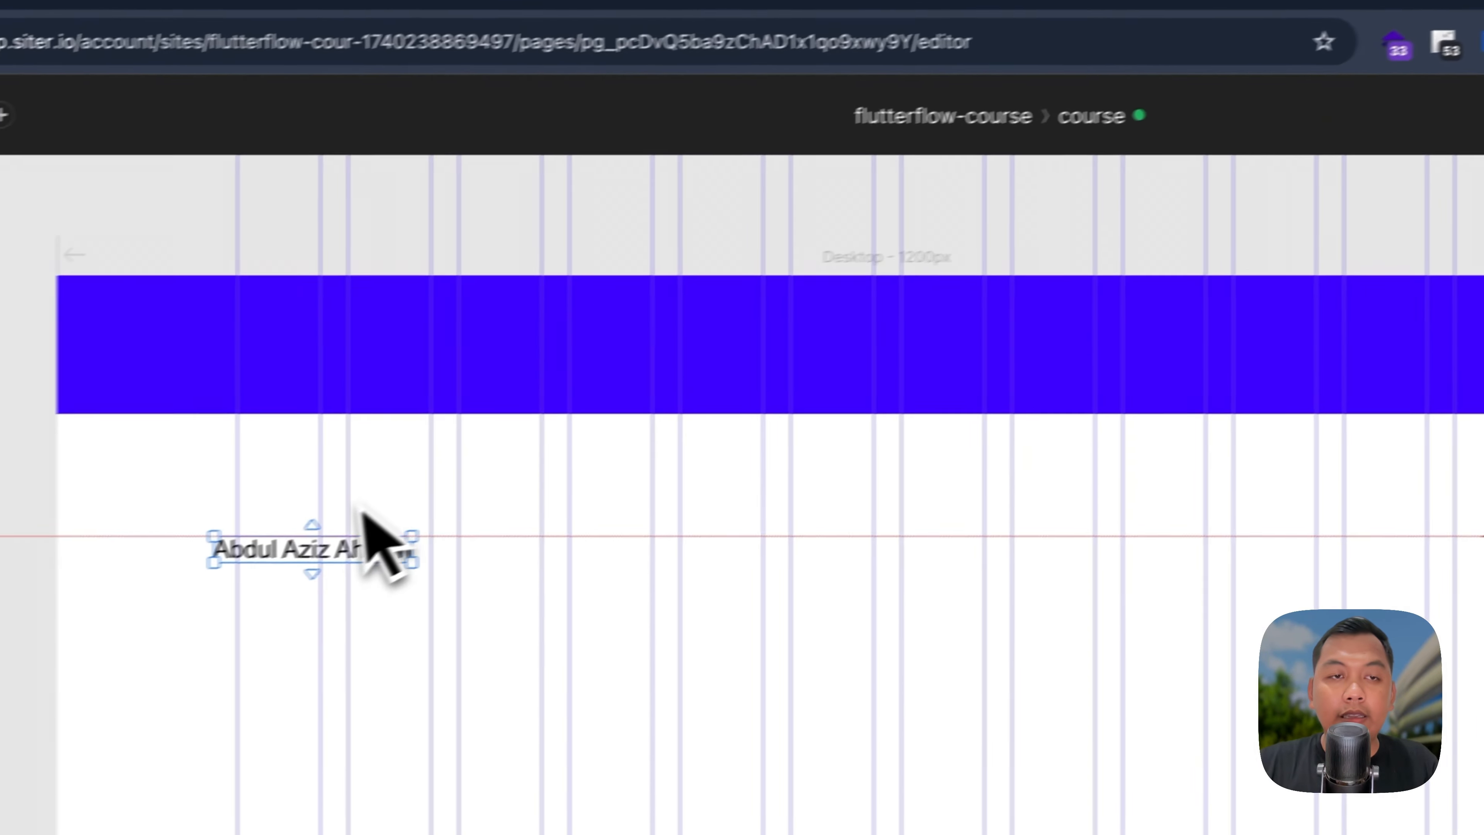
{"action": "left_click_drag", "start_coordinate": [371, 564], "coordinate": [401, 370]}
{"action": "left_click", "coordinate": [1428, 6]}
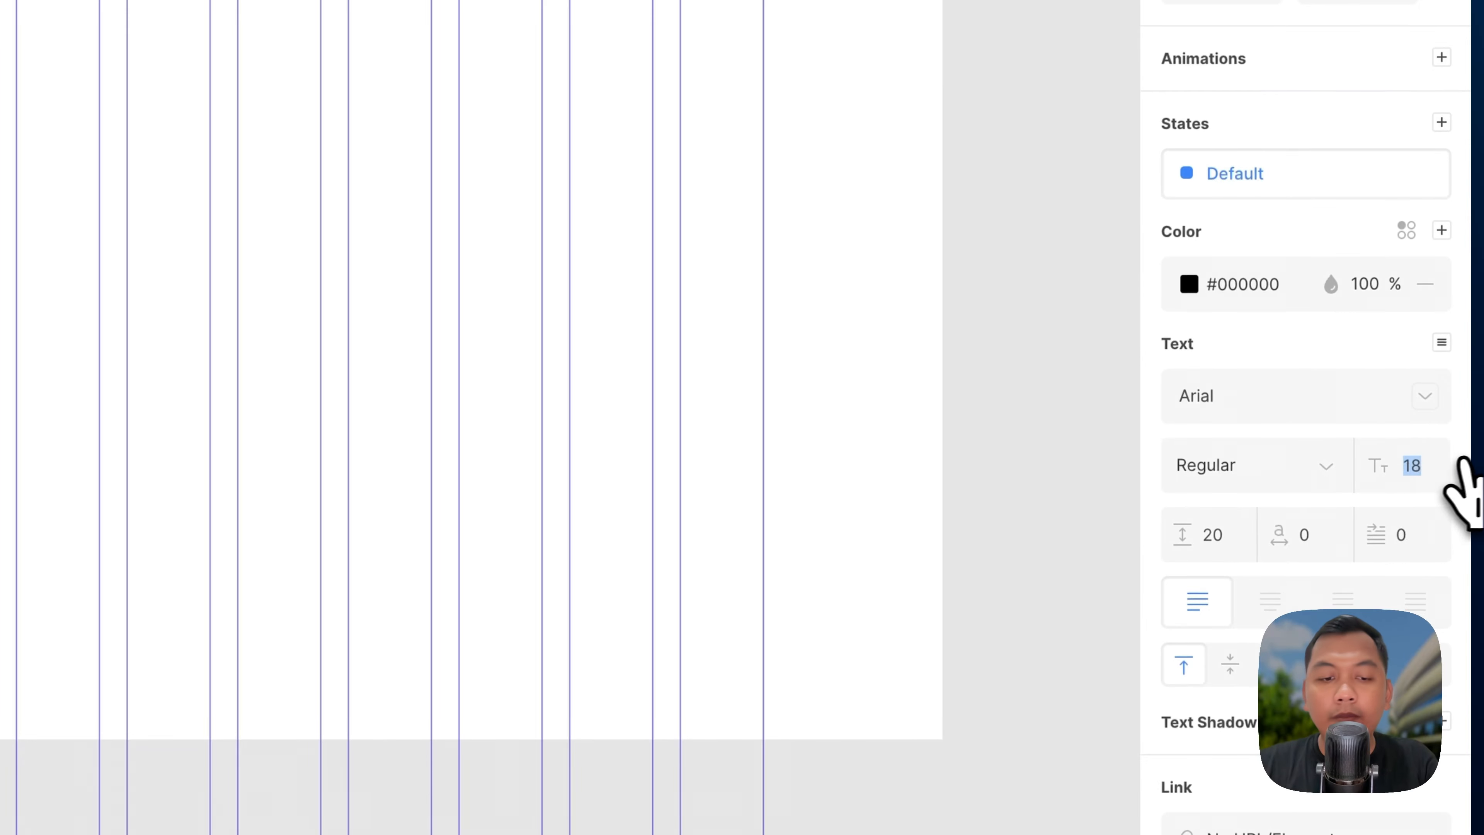
Step: Style the name as Roboto Bold, size 36, in white
{"action": "type", "text": "36"}
{"action": "key", "text": "Return"}
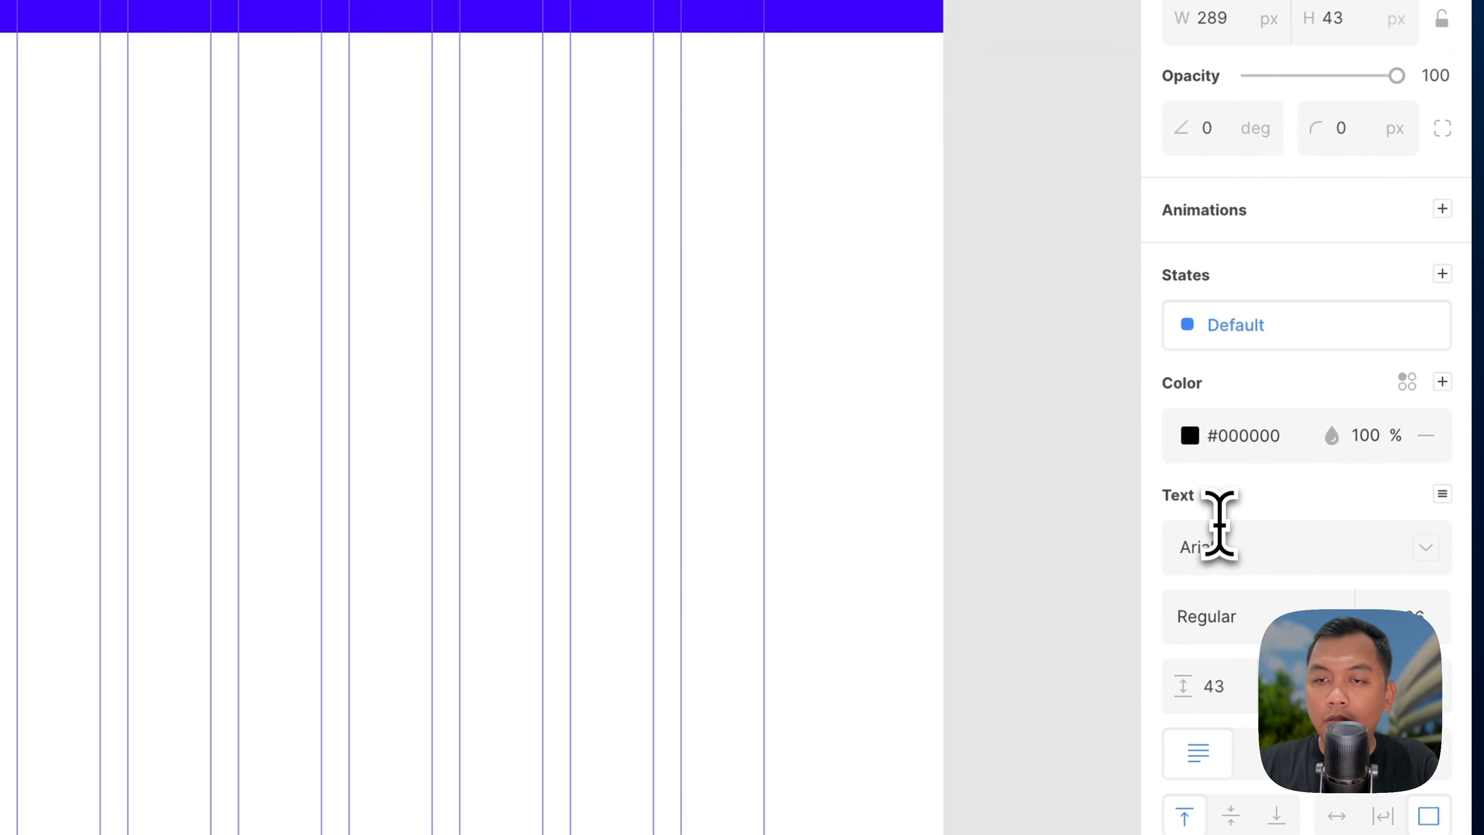
{"action": "left_click", "coordinate": [1218, 546]}
{"action": "type", "text": "rob"}
{"action": "key", "text": "Return"}
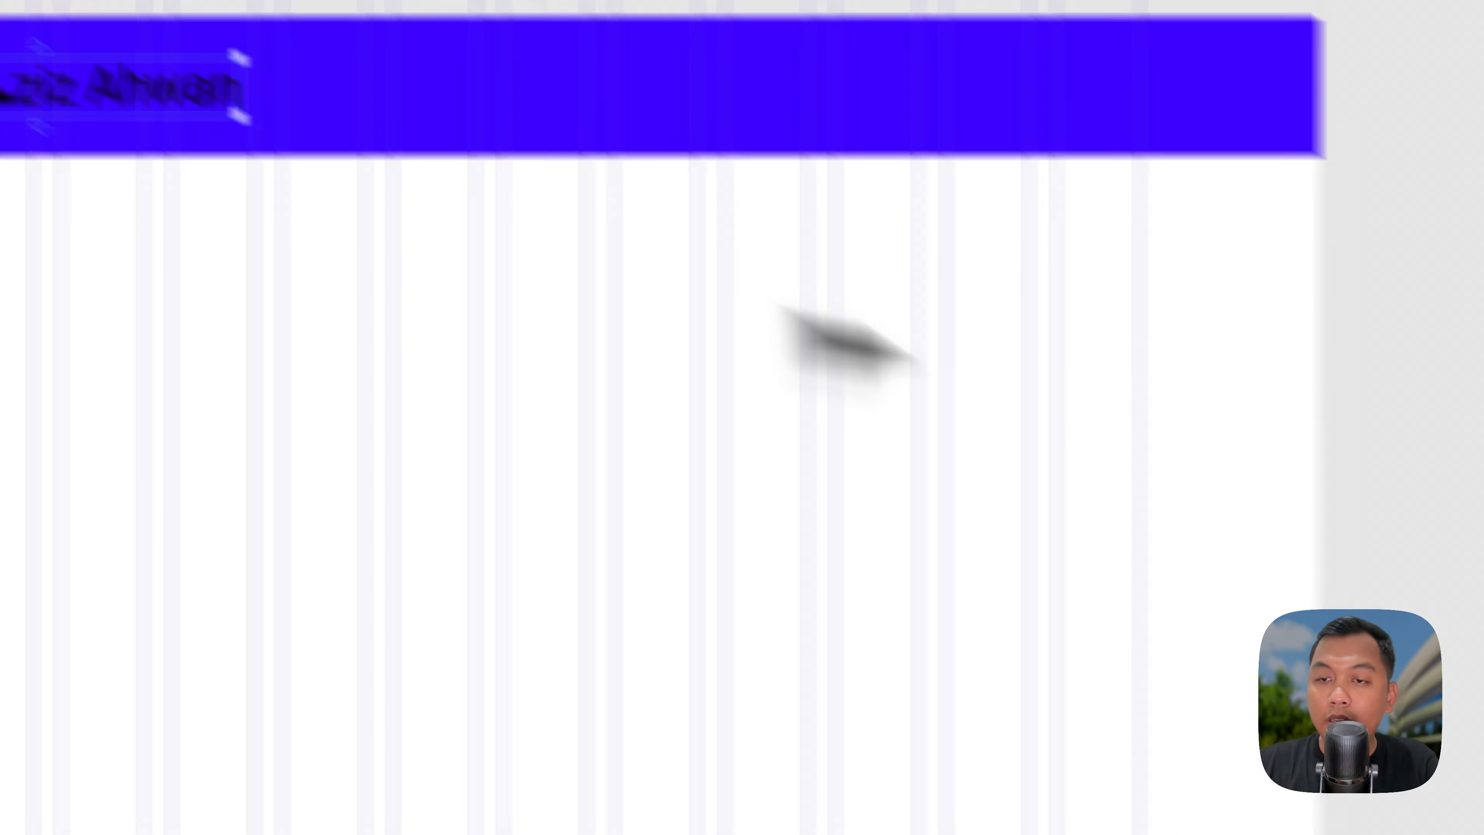
{"action": "left_click", "coordinate": [1265, 619]}
{"action": "left_click", "coordinate": [1248, 640]}
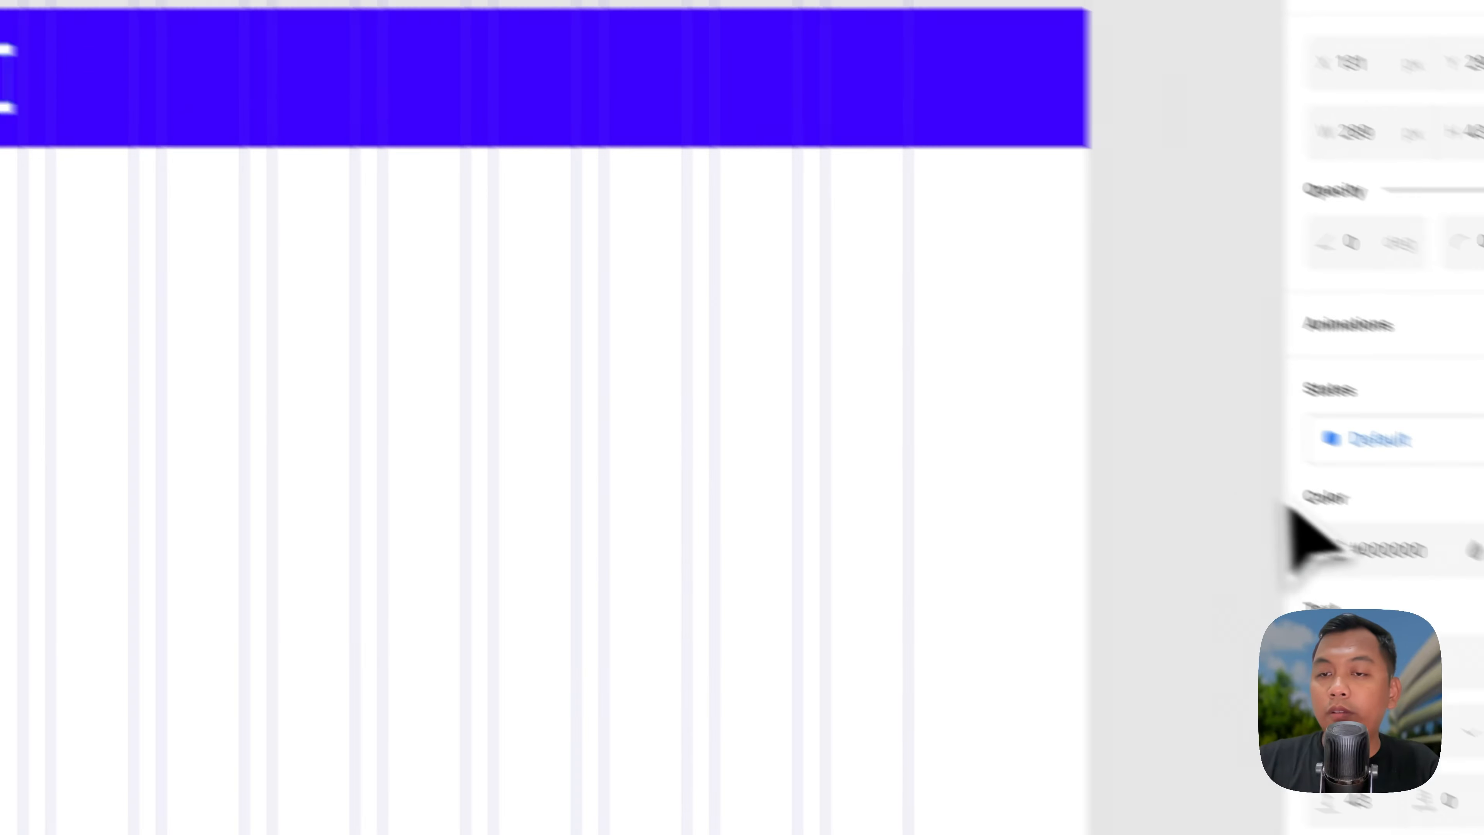
{"action": "left_click", "coordinate": [1225, 194]}
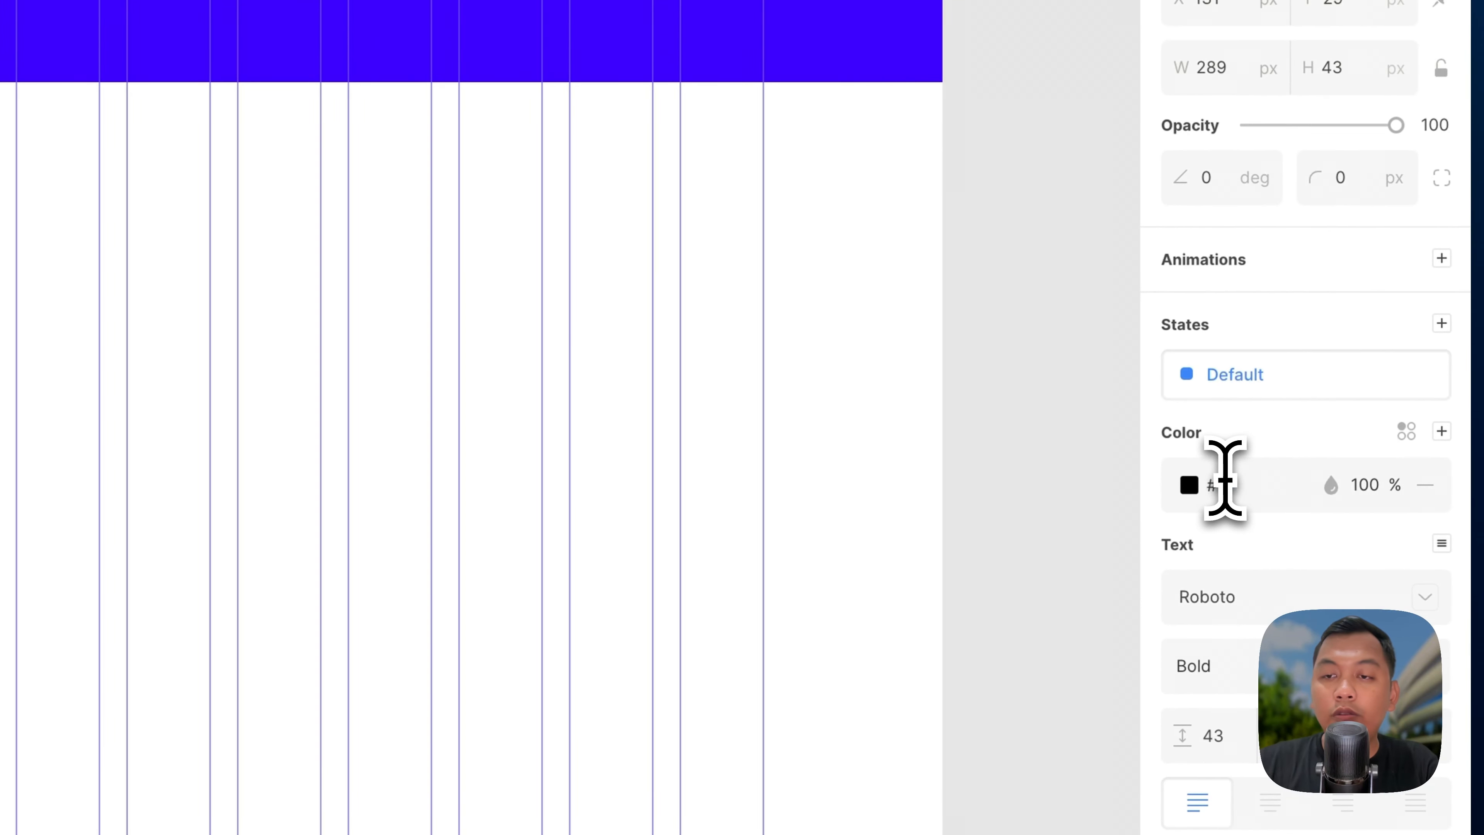
Step: Widen the name box to the next grid line, nudge it into place, and preview
{"action": "left_click_drag", "start_coordinate": [525, 424], "coordinate": [539, 424]}
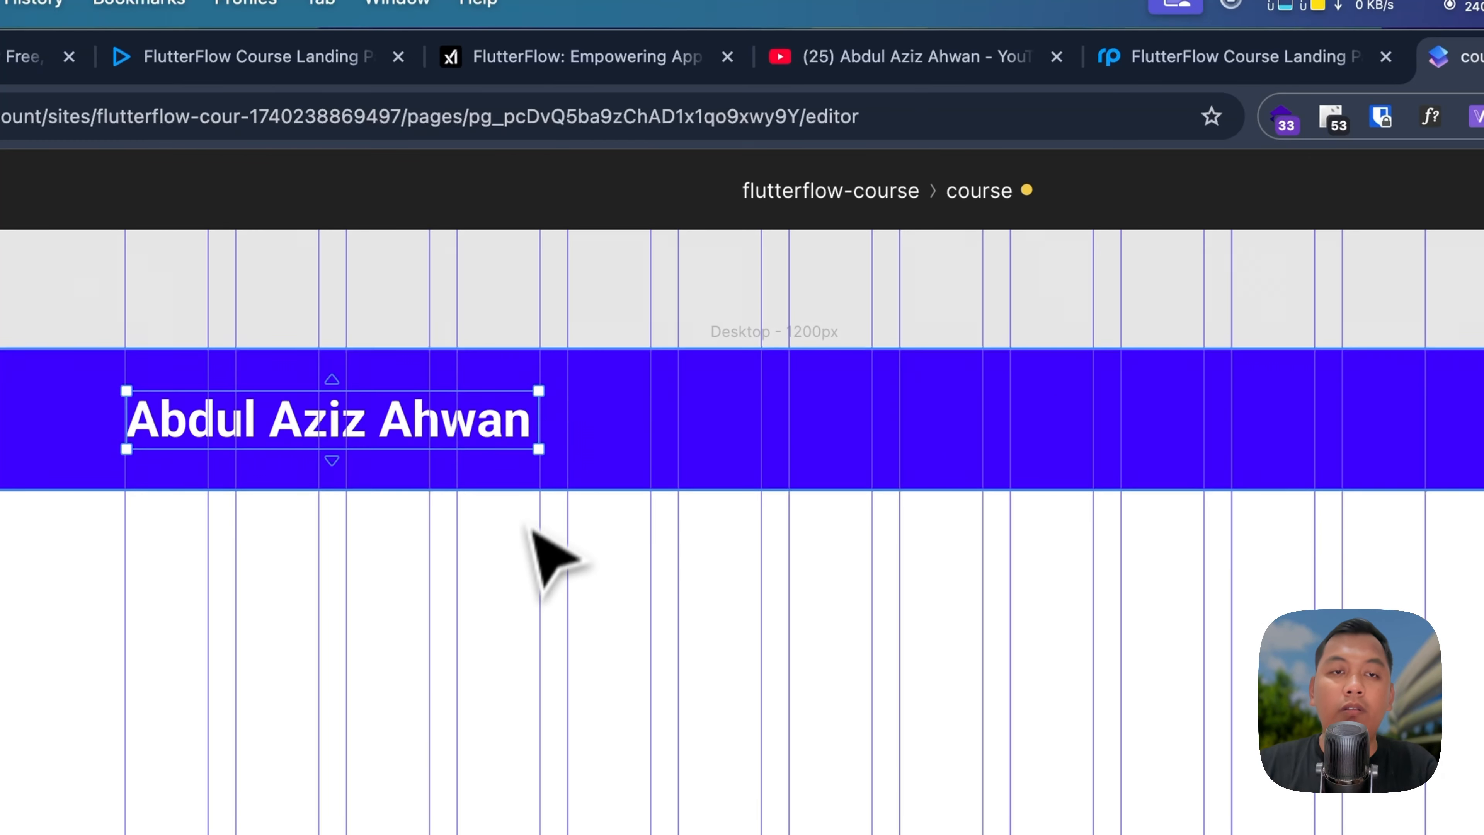
{"action": "left_click_drag", "start_coordinate": [409, 431], "coordinate": [410, 432]}
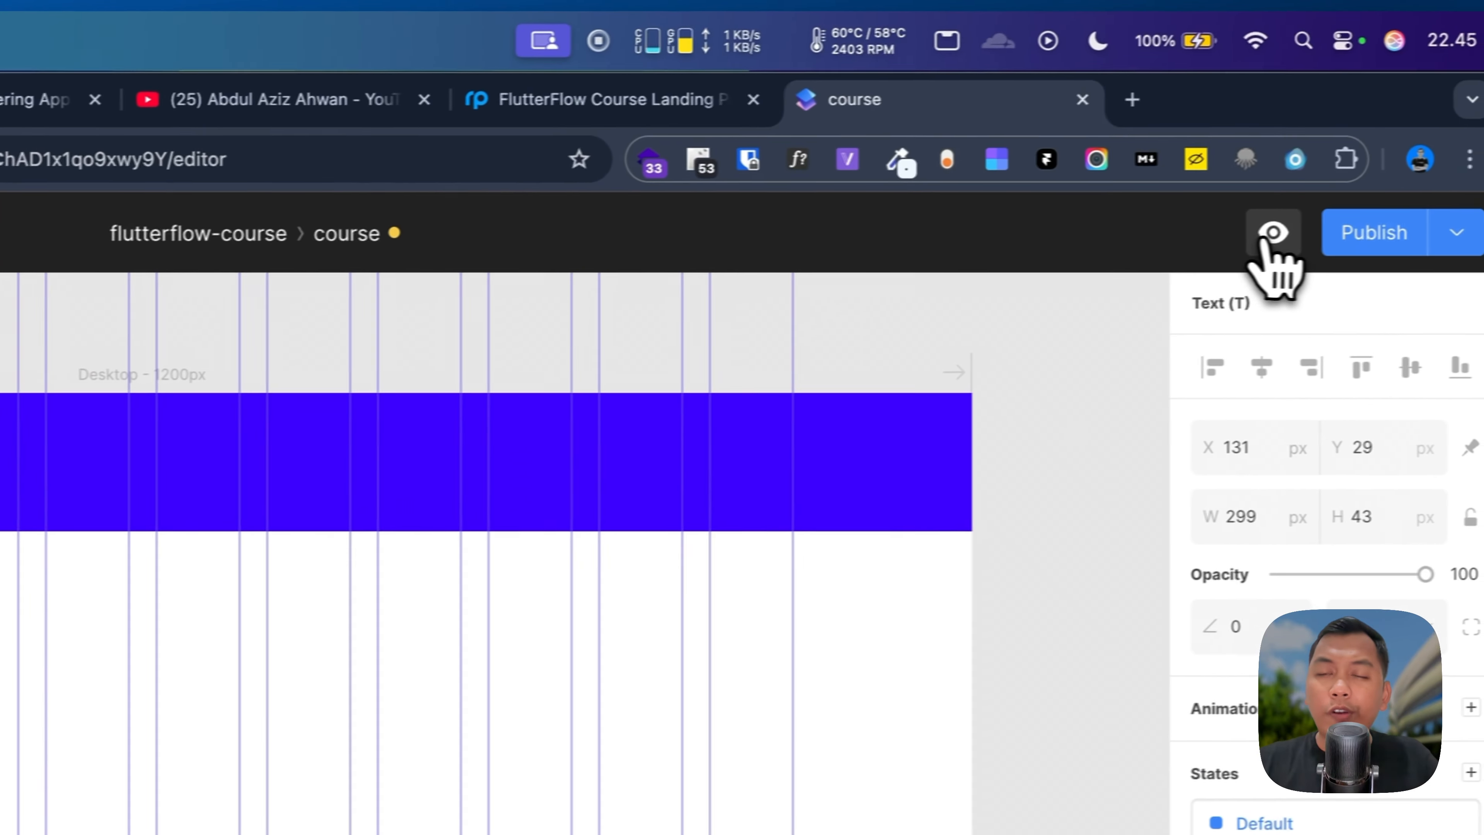
{"action": "left_click", "coordinate": [1268, 234]}
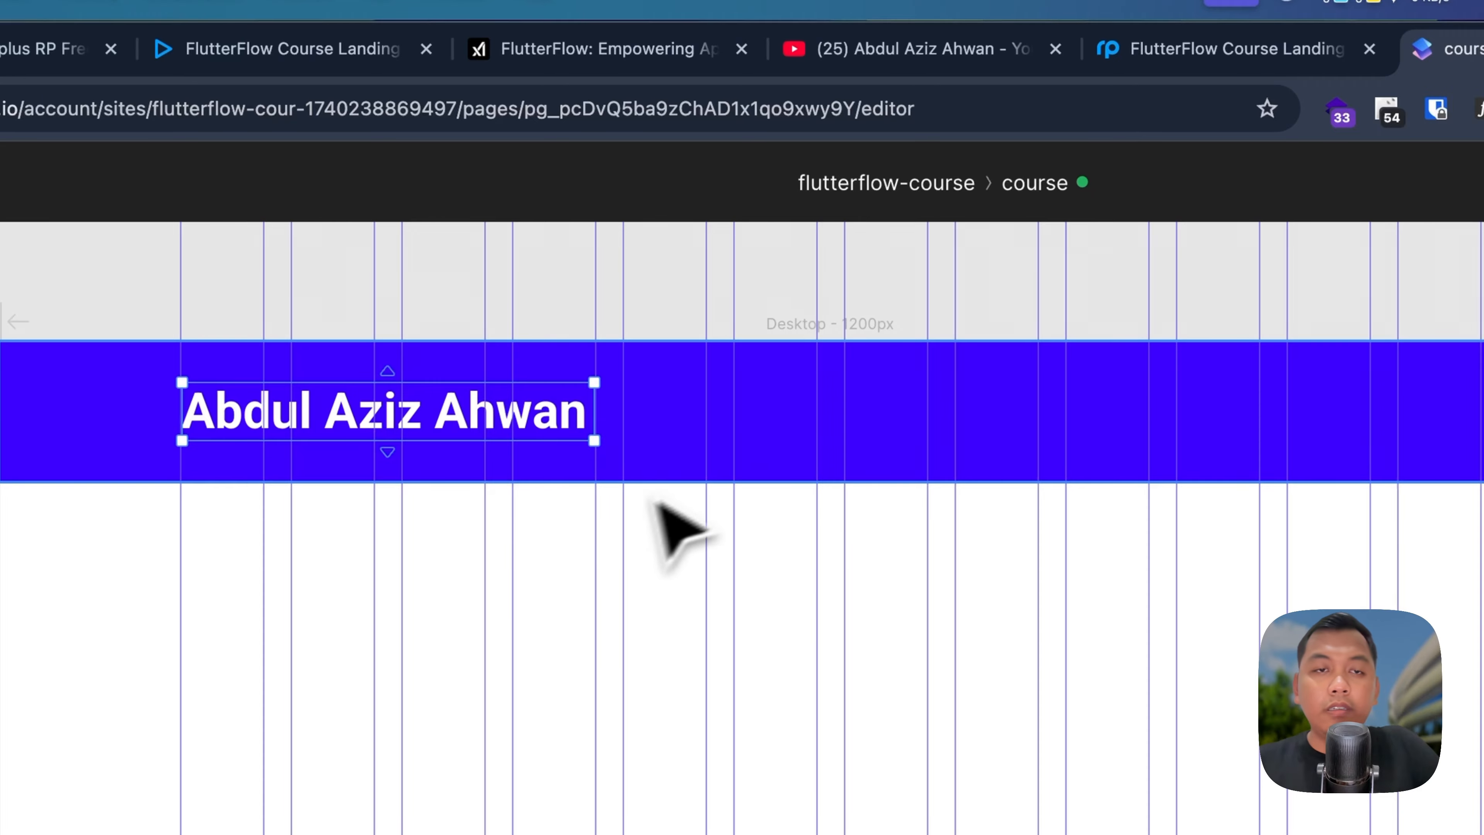
{"action": "left_click", "coordinate": [494, 475]}
Step: Add a text box below the header holding the small name label copied from Mockplus
{"action": "key", "text": "Escape"}
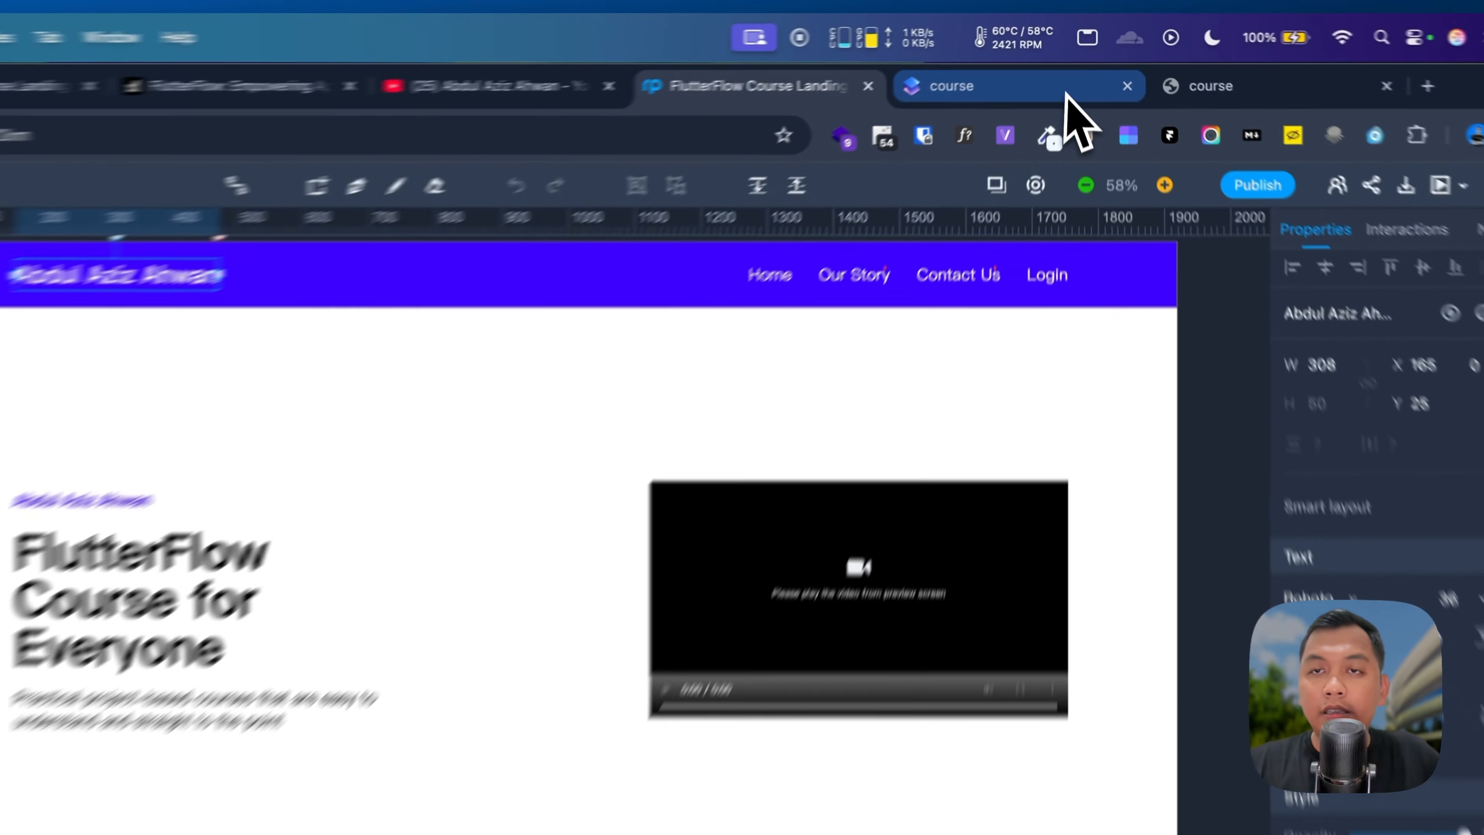
{"action": "left_click", "coordinate": [1074, 63]}
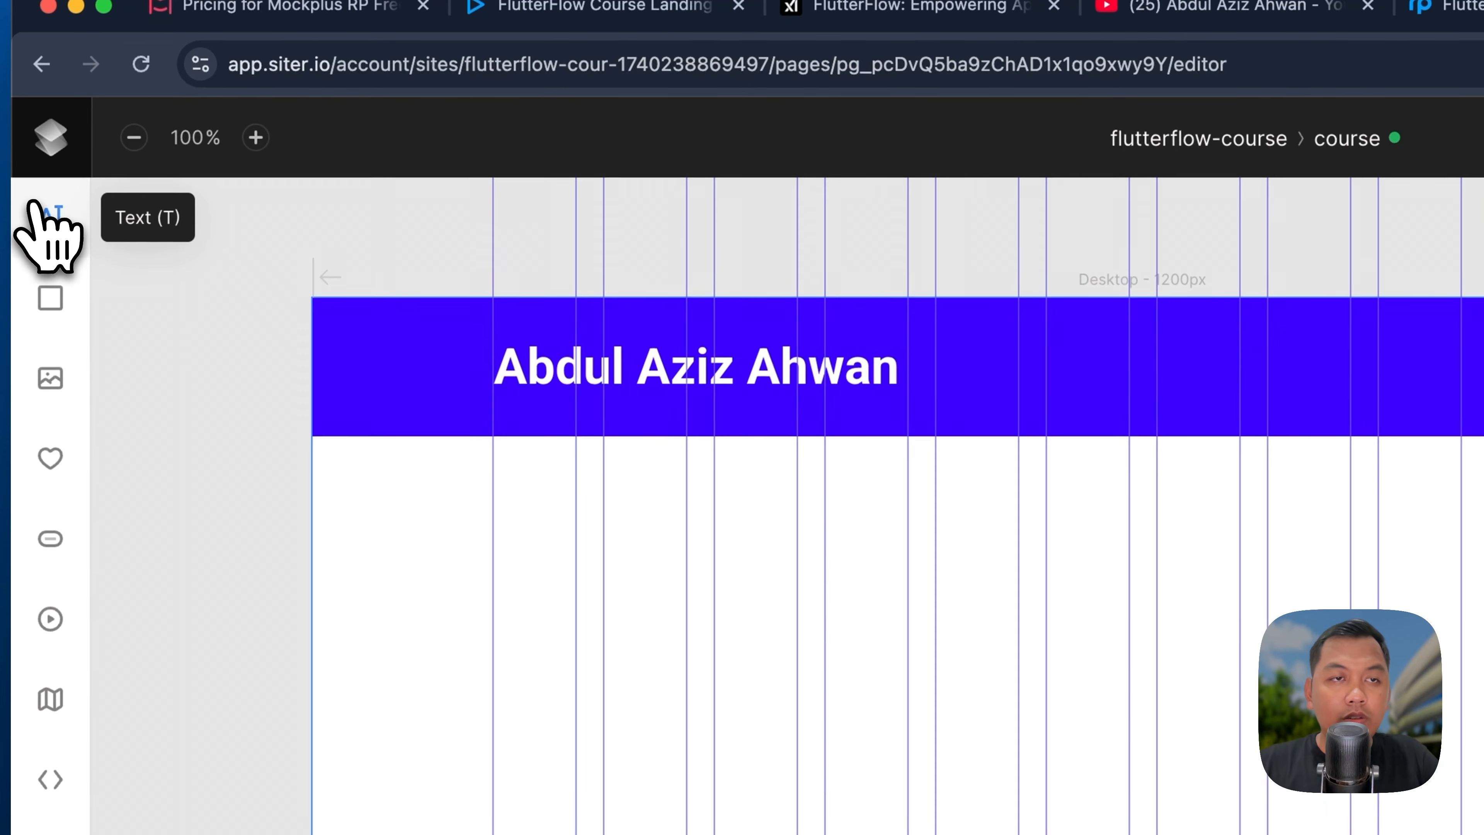
{"action": "left_click", "coordinate": [35, 213]}
{"action": "left_click", "coordinate": [545, 572]}
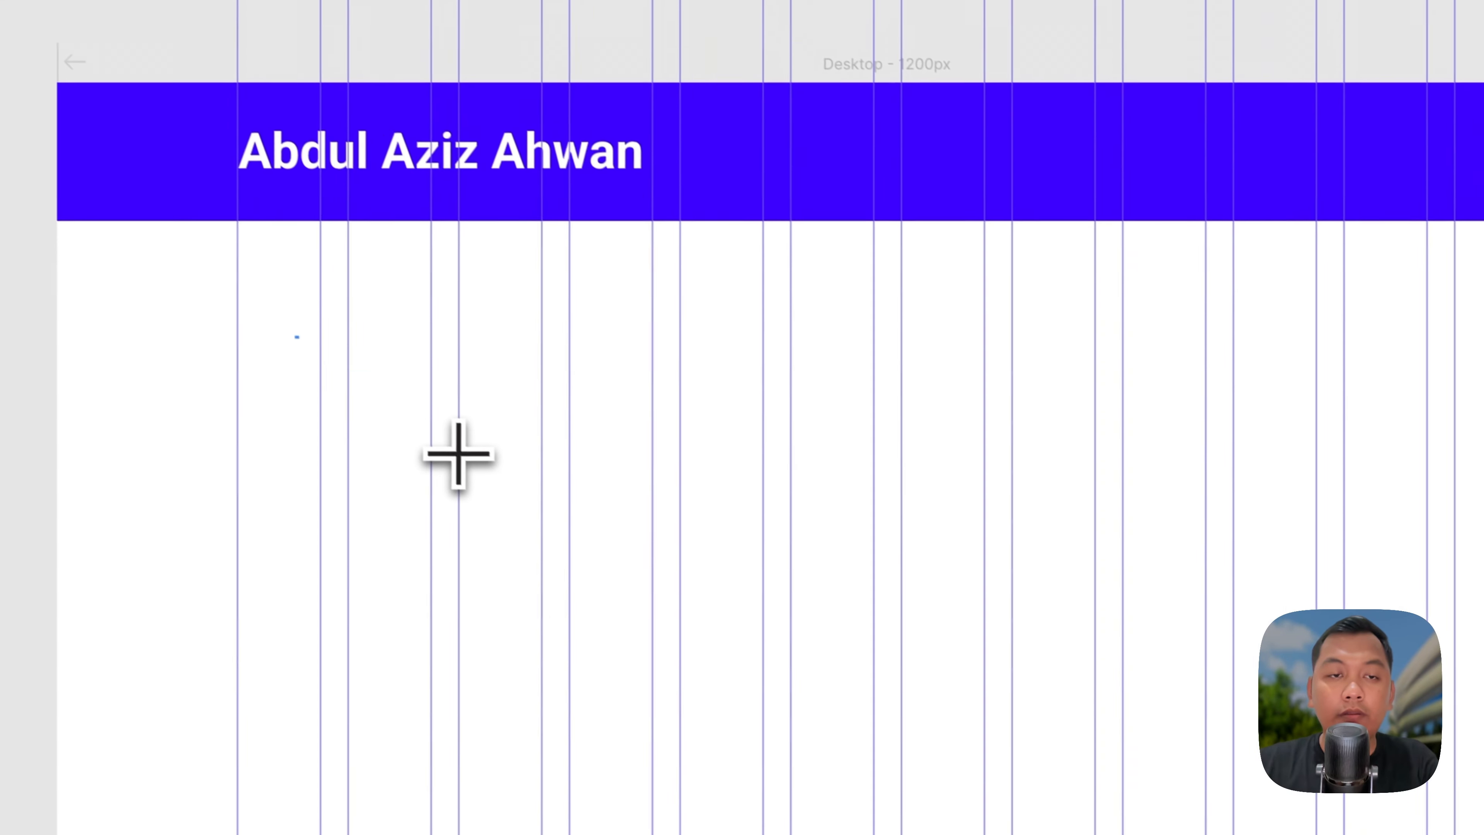
{"action": "key", "text": "super+a"}
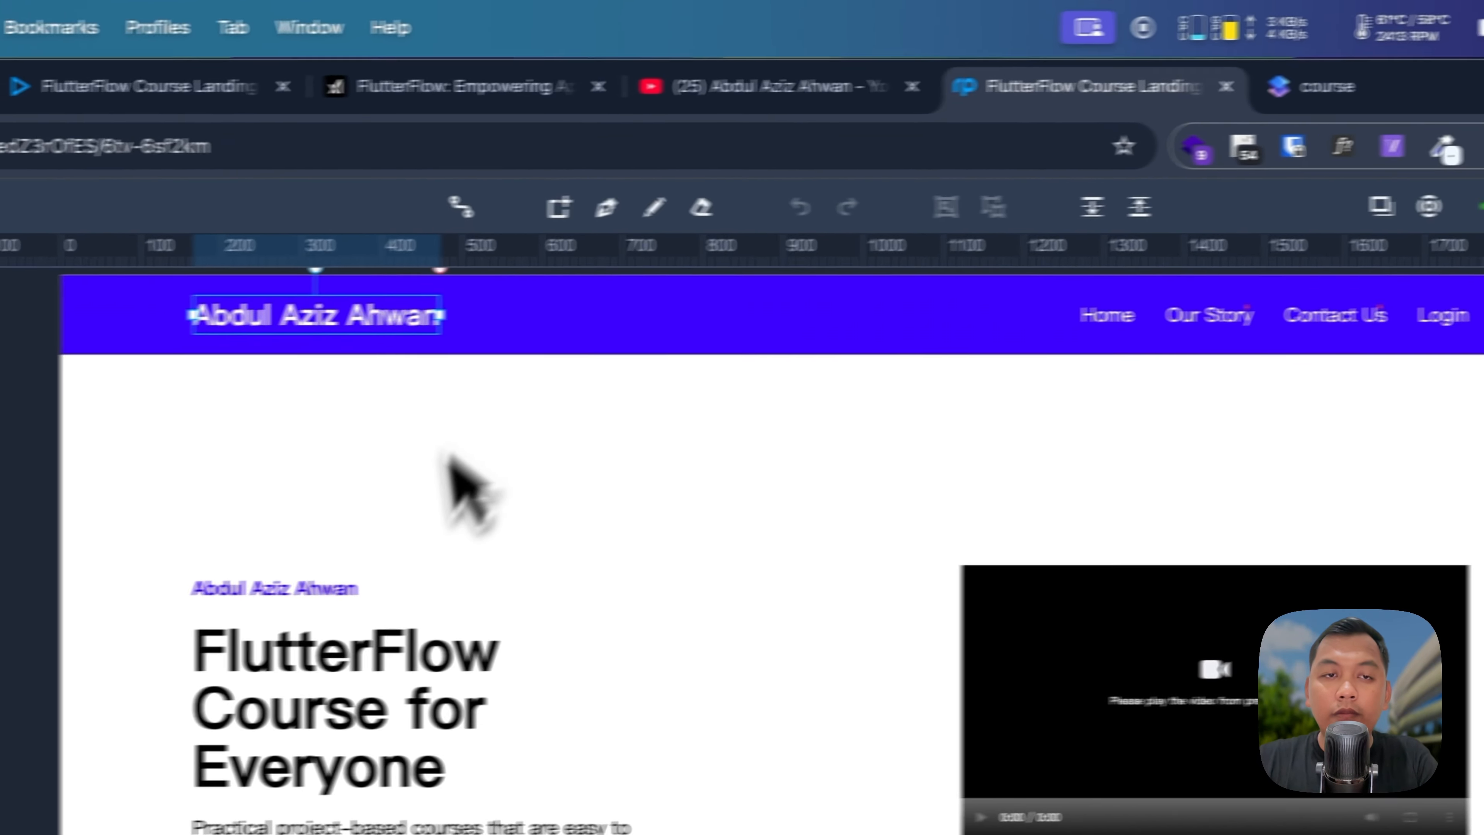
{"action": "left_click", "coordinate": [401, 591]}
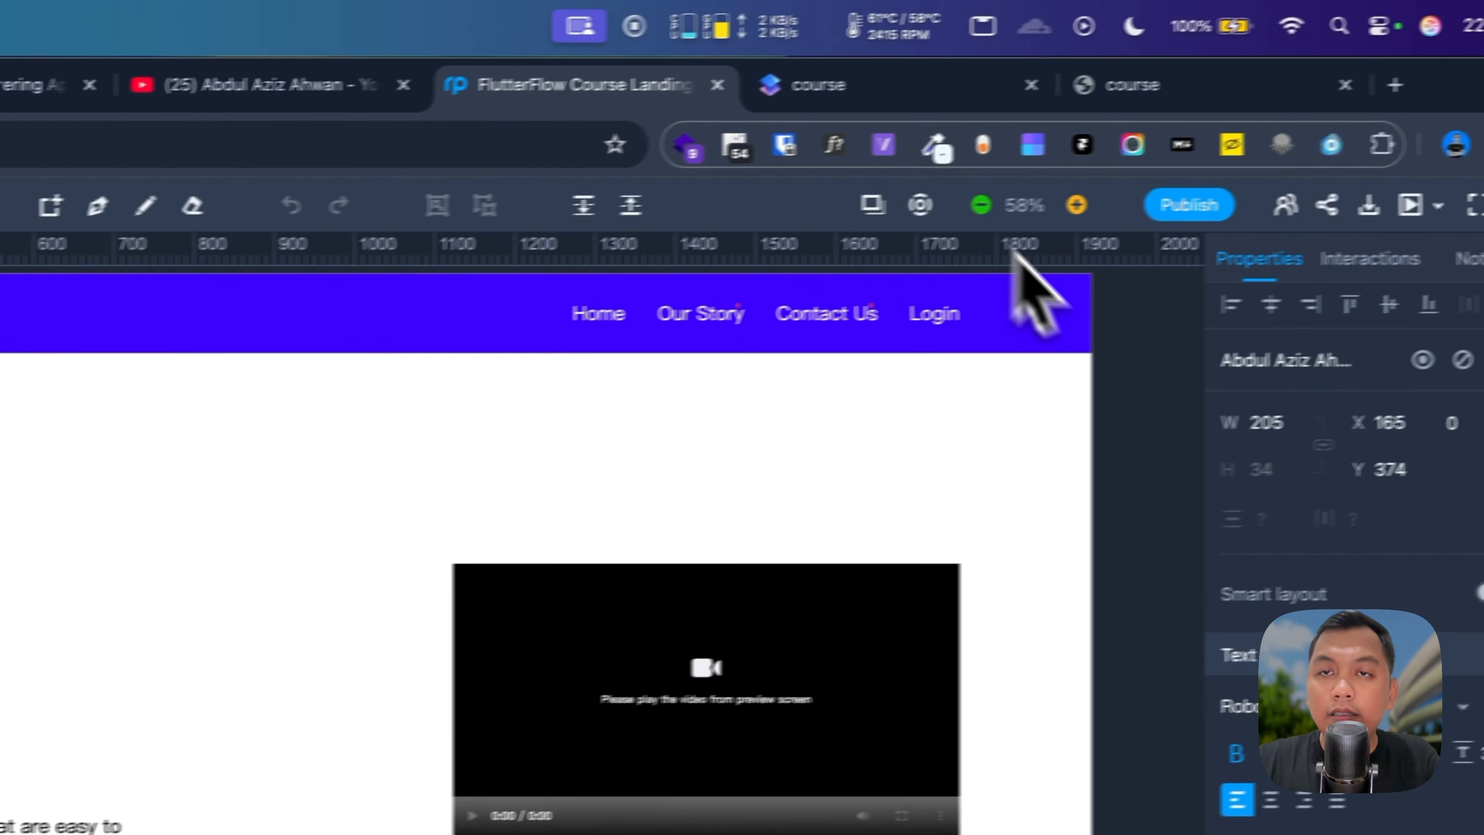
{"action": "left_click", "coordinate": [876, 84]}
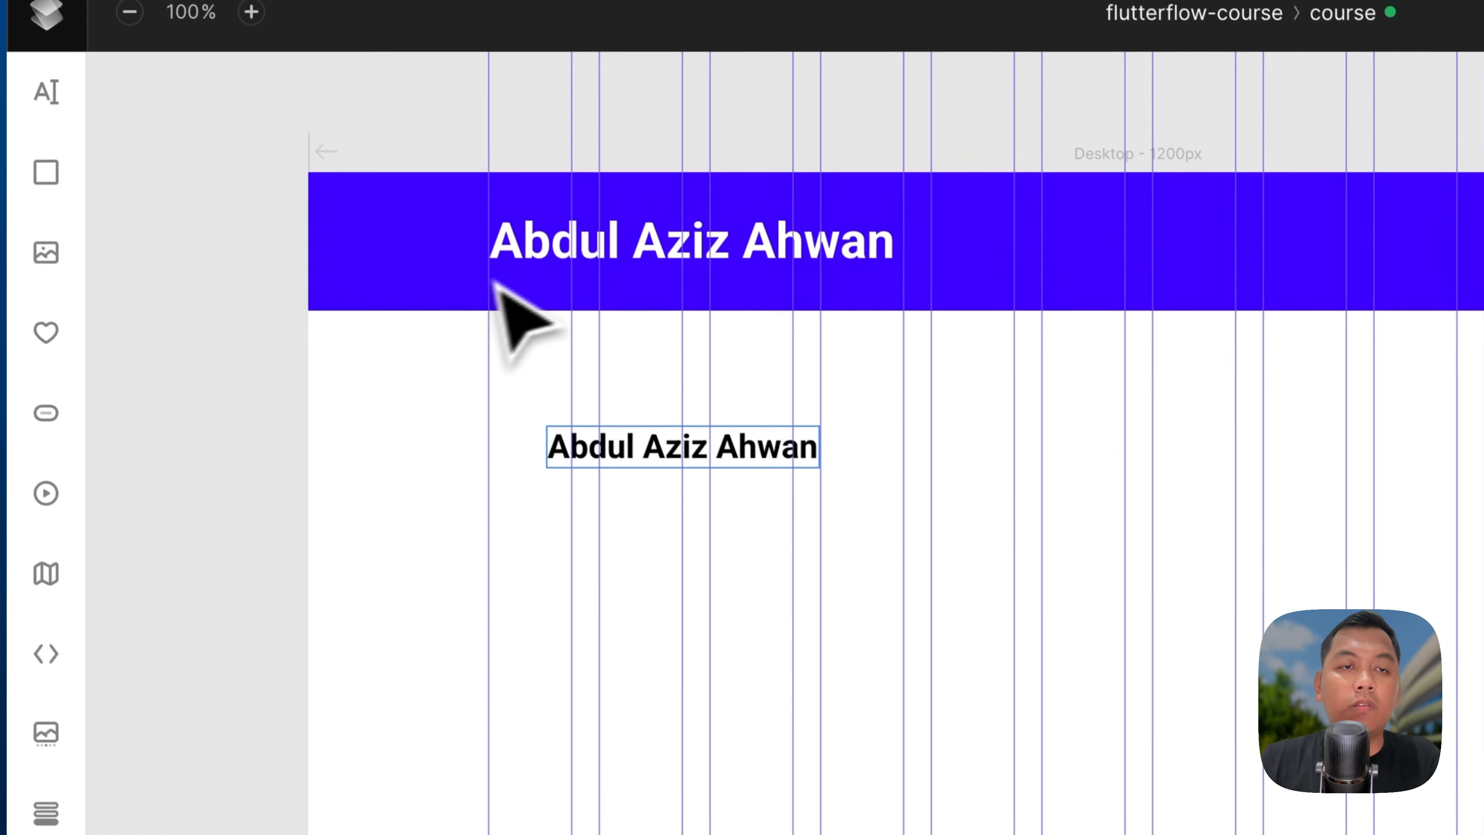
{"action": "left_click", "coordinate": [588, 344]}
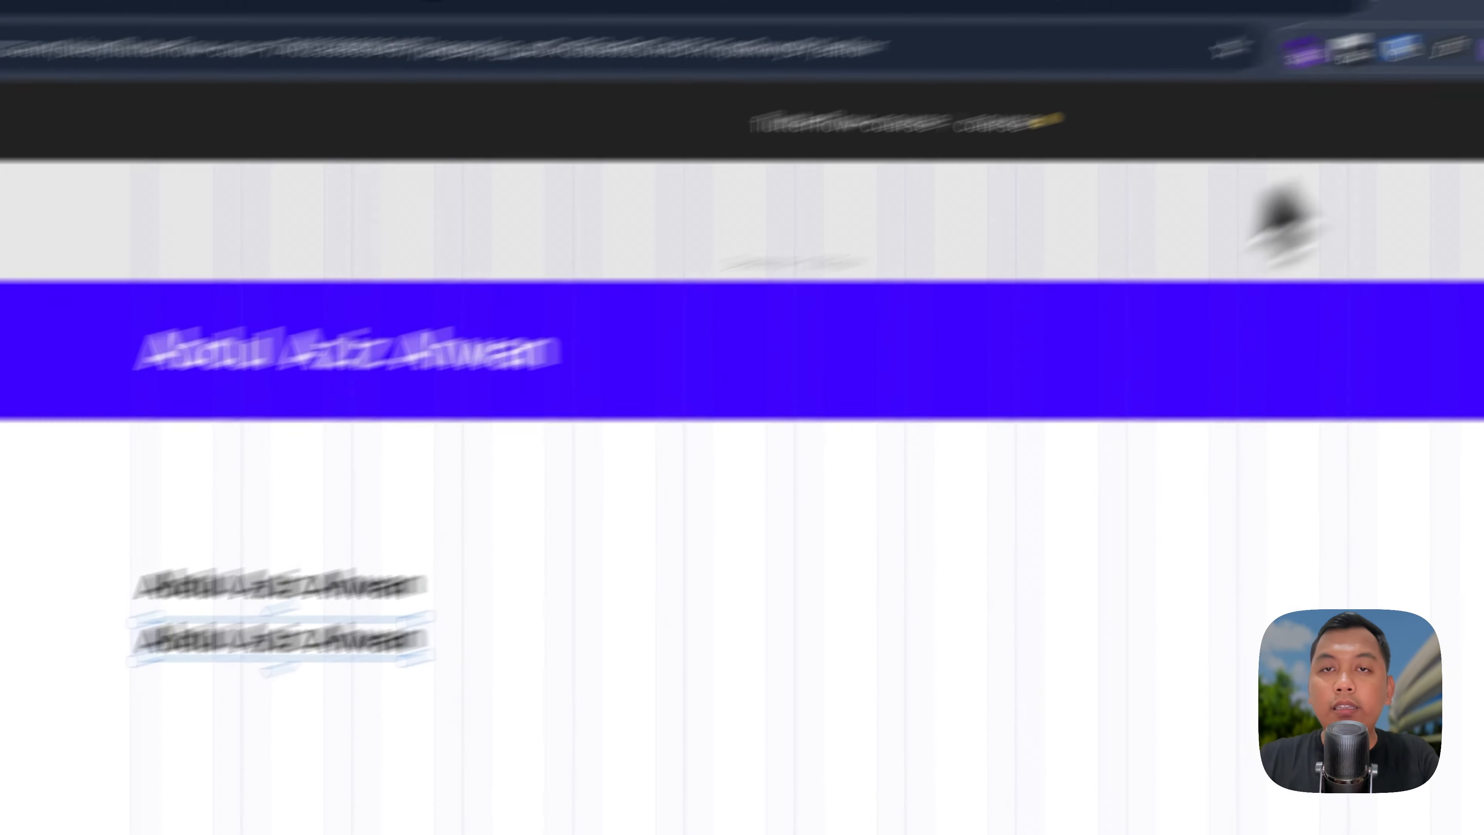
Step: Replace the bold copy's words with the headline 'FlutterFlow Course for Everyone'
{"action": "left_click", "coordinate": [835, 97]}
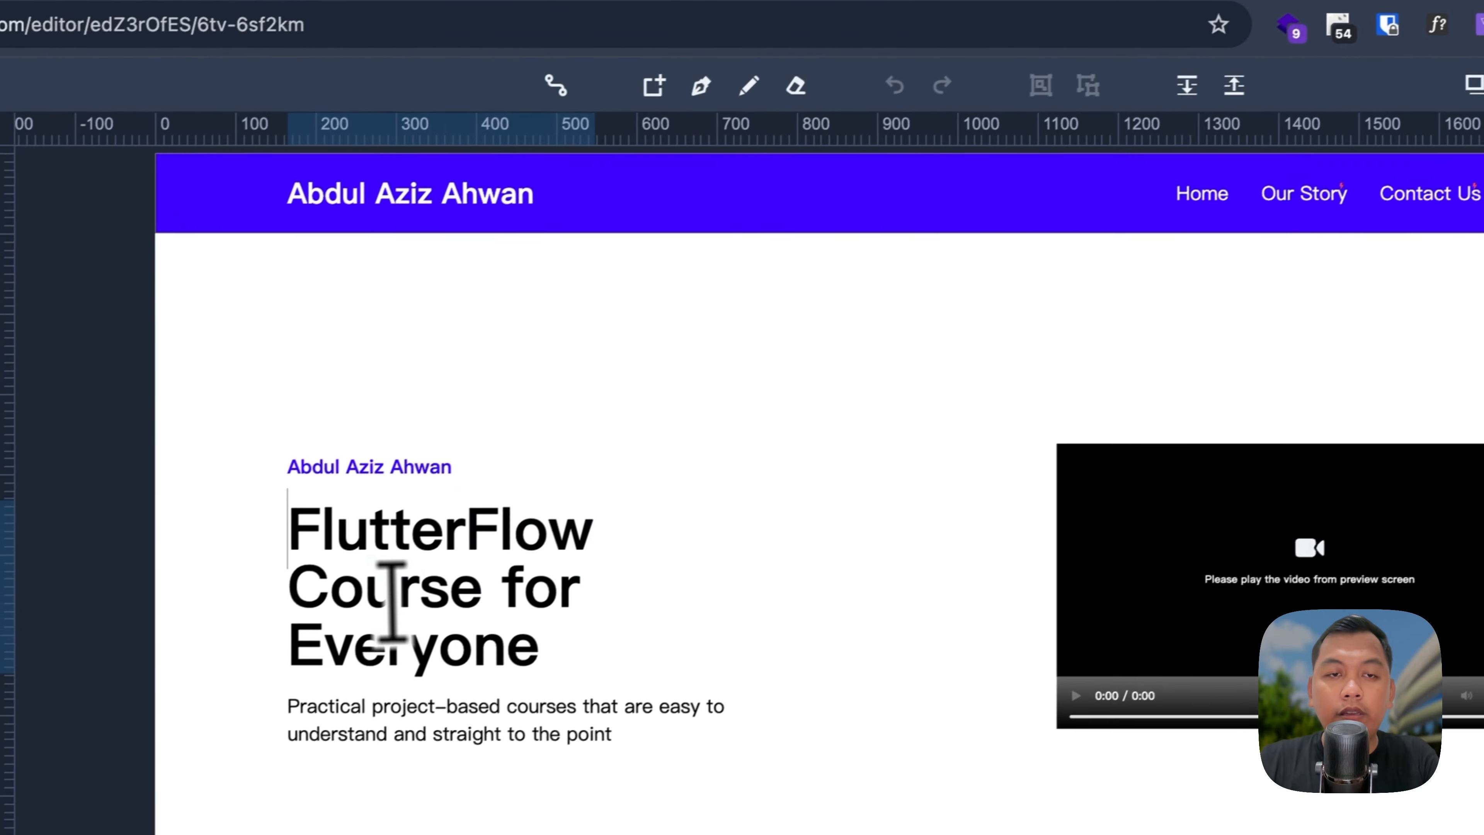
{"action": "triple_click", "coordinate": [391, 599]}
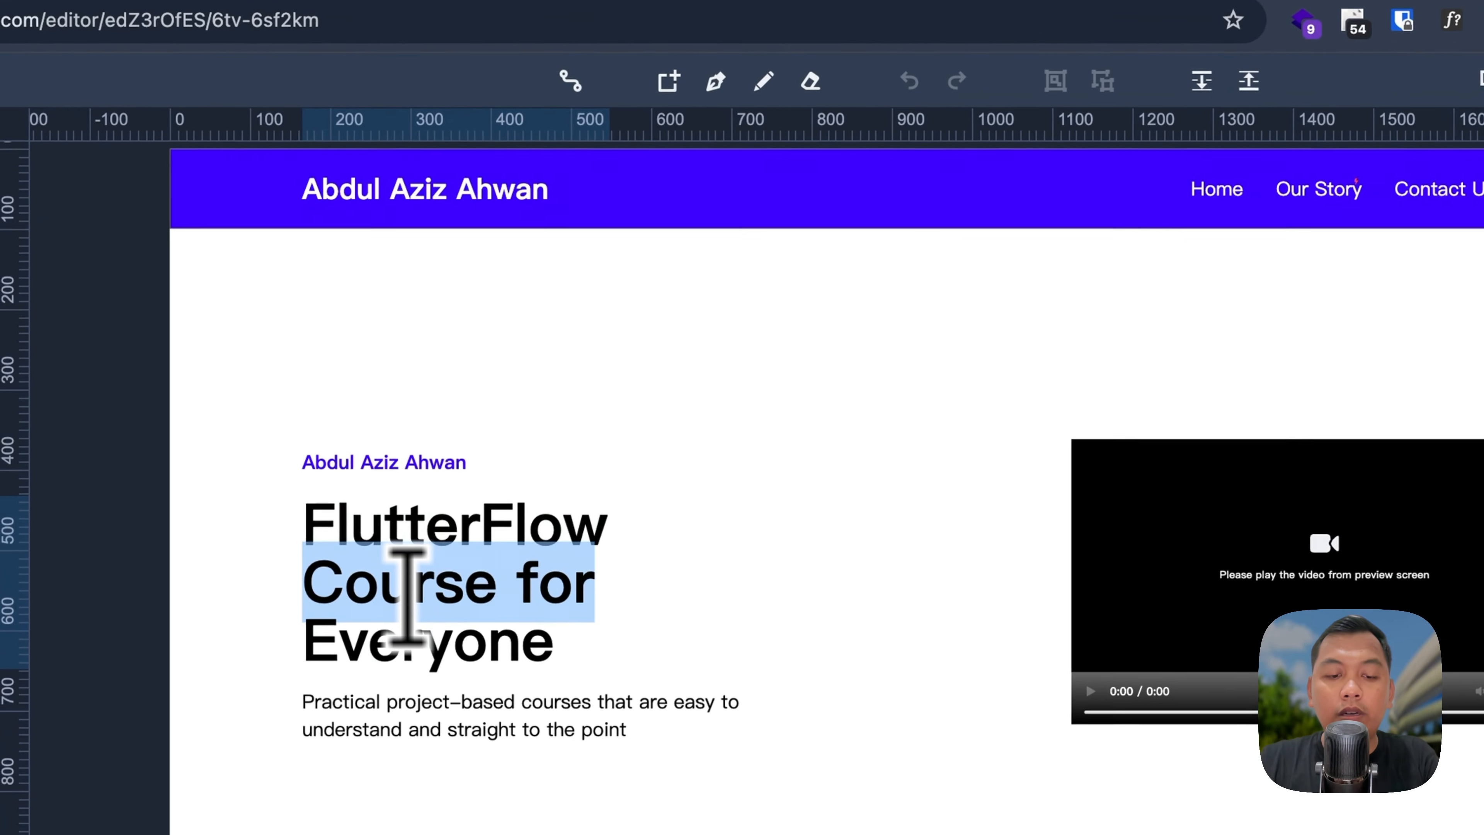
{"action": "key", "text": "super+c"}
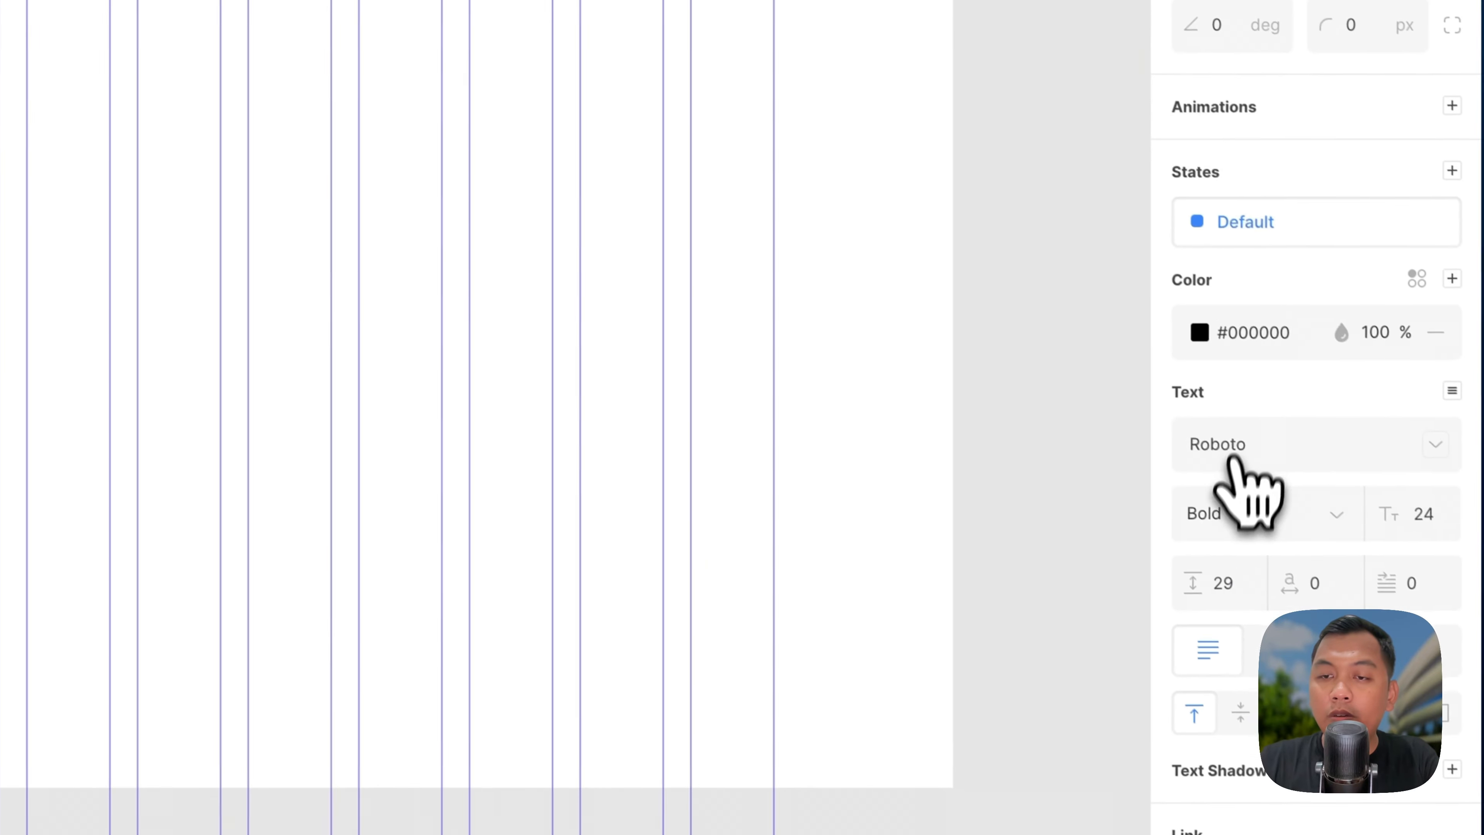
{"action": "left_click", "coordinate": [1223, 509]}
{"action": "key", "text": "super+a"}
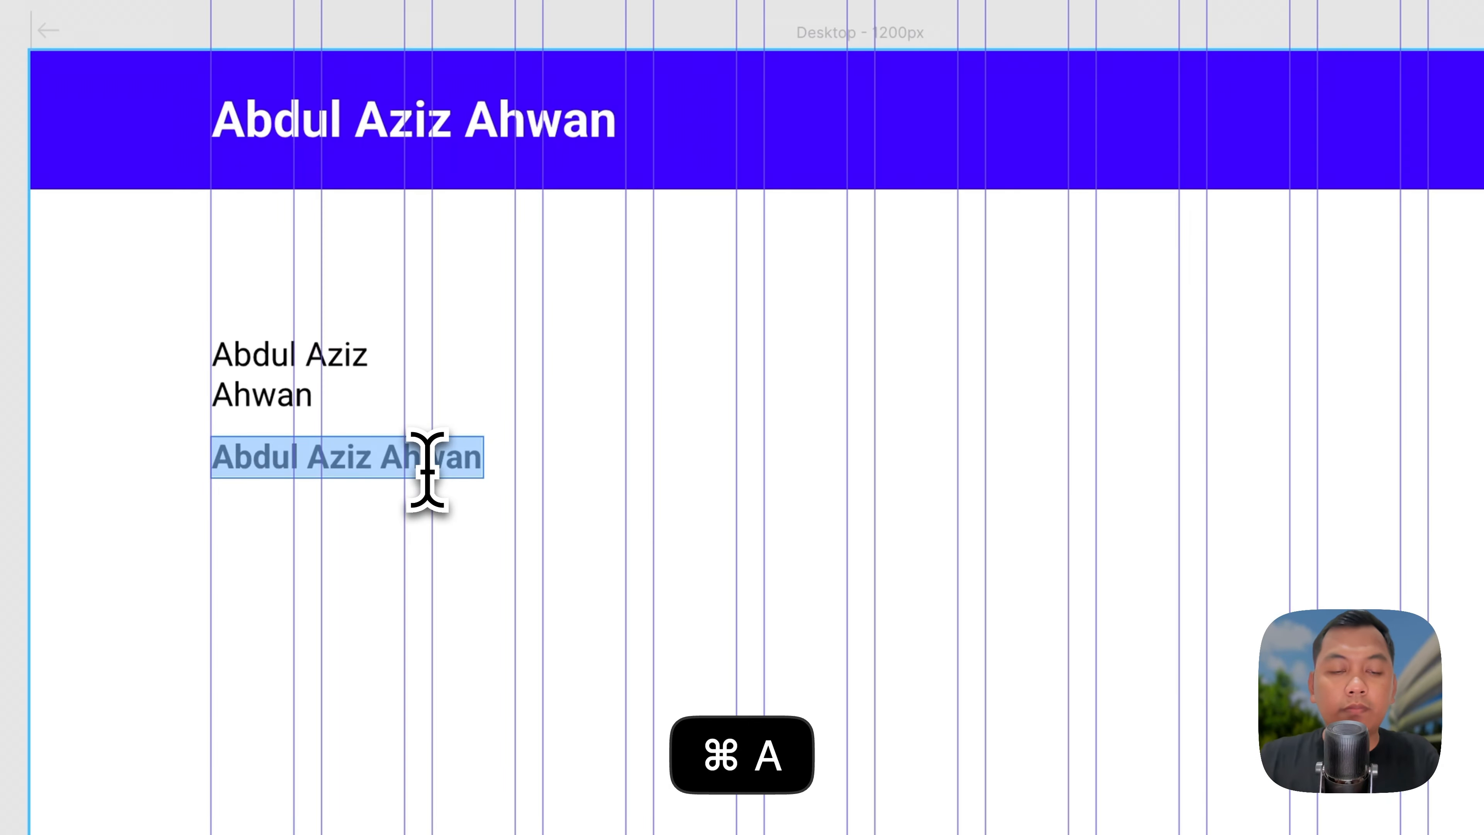
{"action": "key", "text": "super+shift+v"}
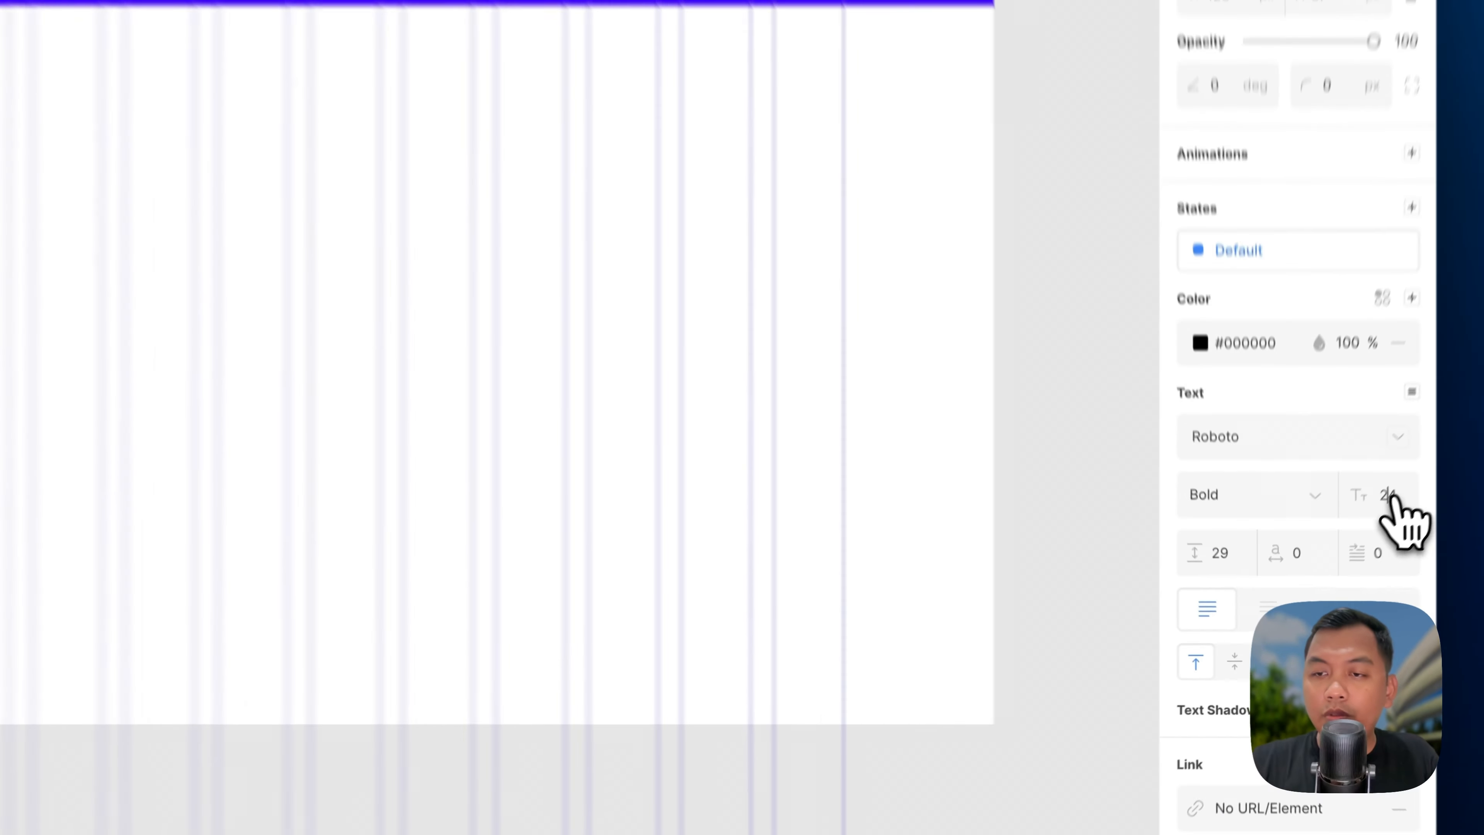
Step: Set the headline font size to 72 and compare it with the Mockplus design
{"action": "double_click", "coordinate": [1332, 564]}
{"action": "type", "text": "7"}
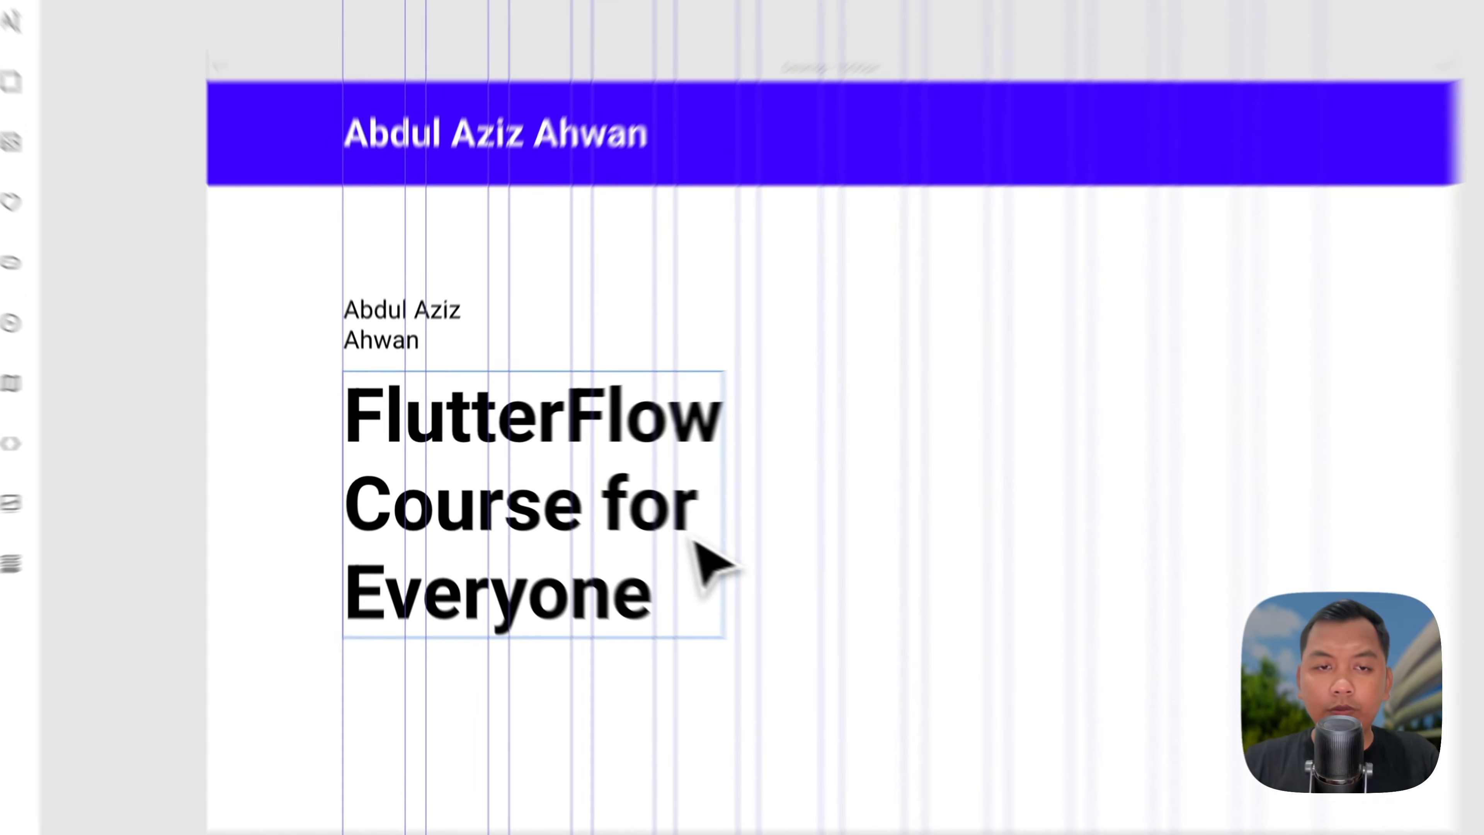
{"action": "left_click", "coordinate": [394, 358]}
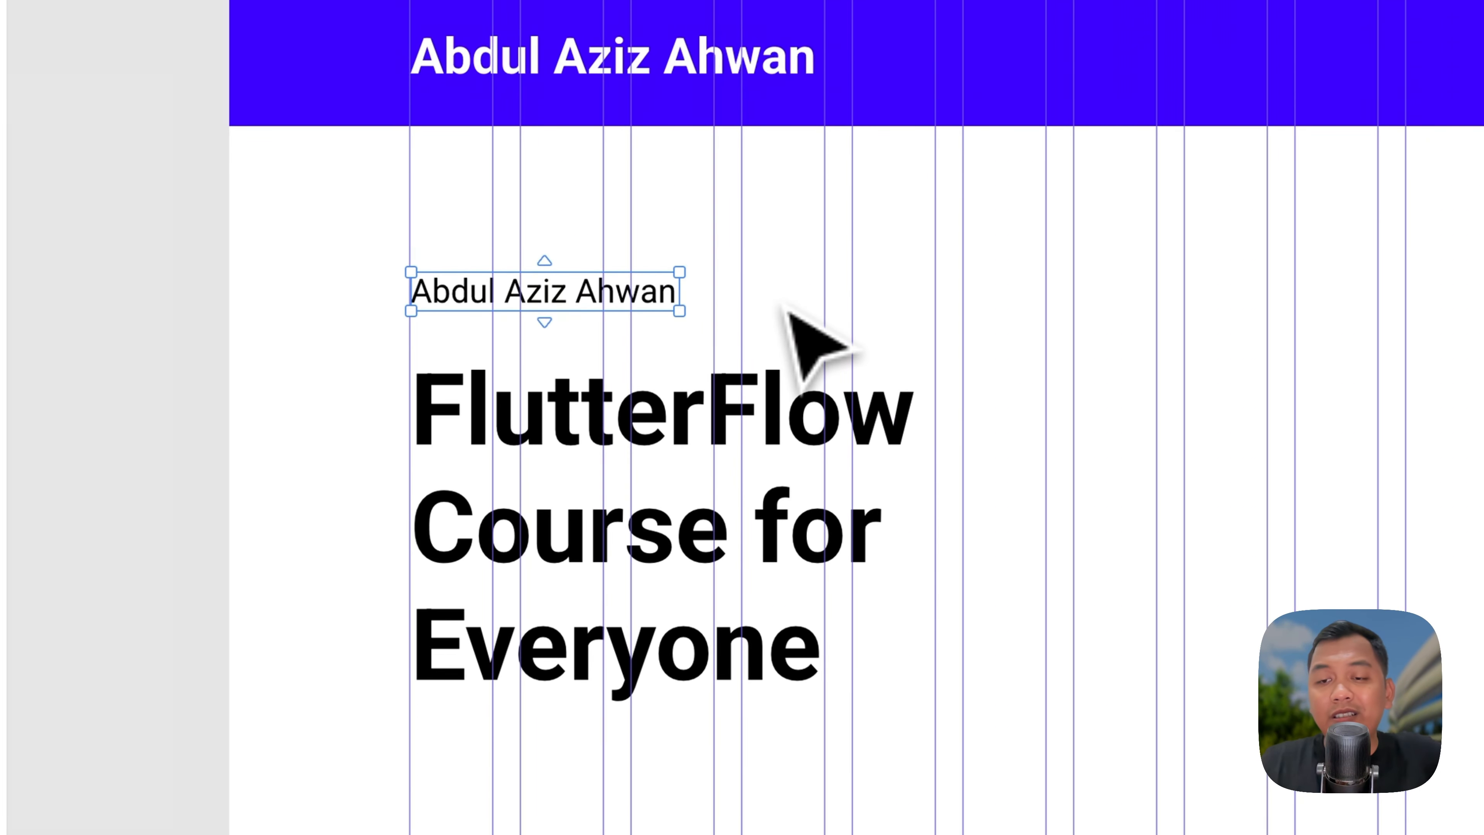
{"action": "left_click", "coordinate": [702, 416]}
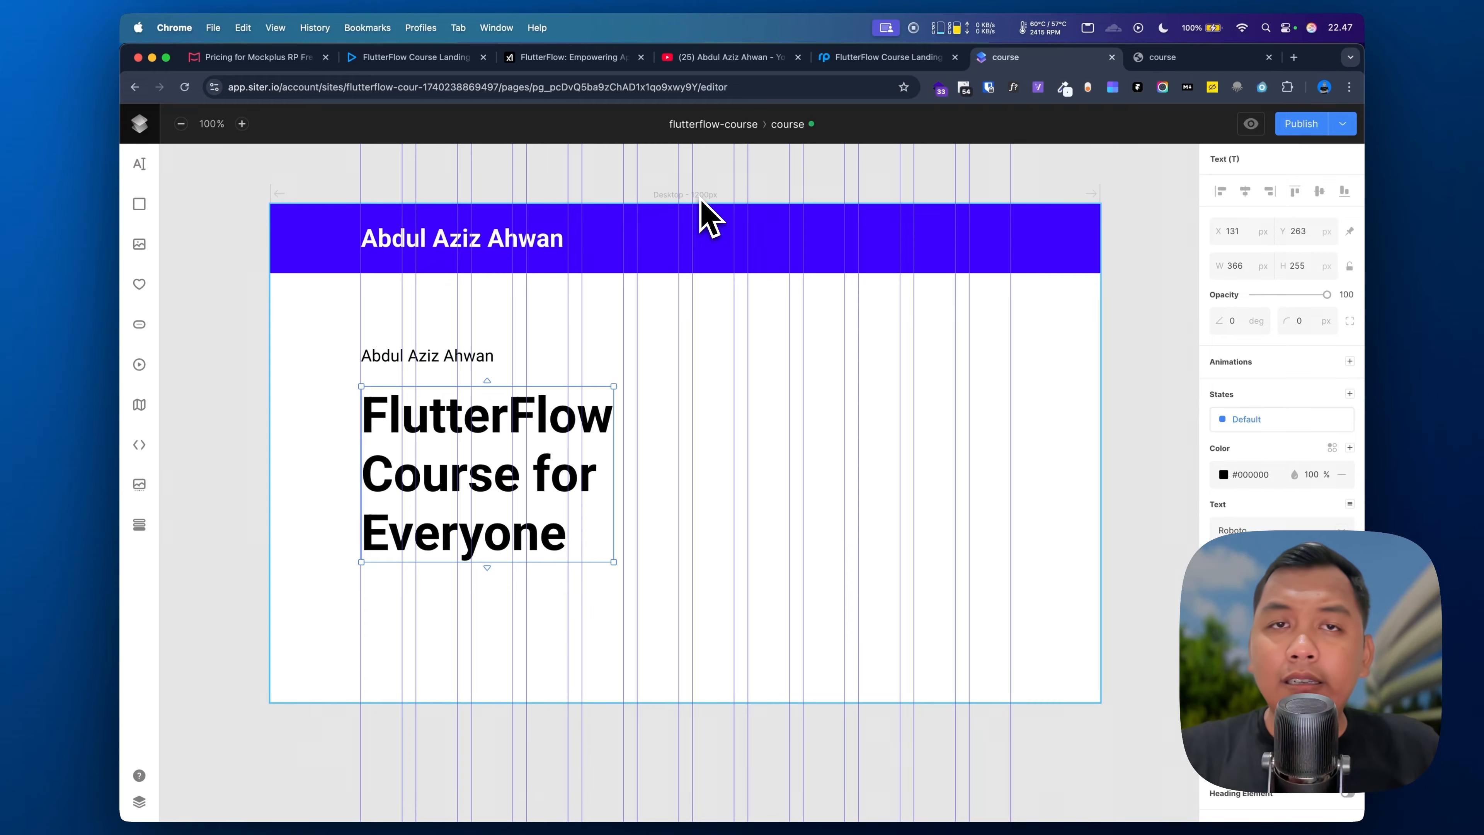
{"action": "left_click", "coordinate": [830, 58]}
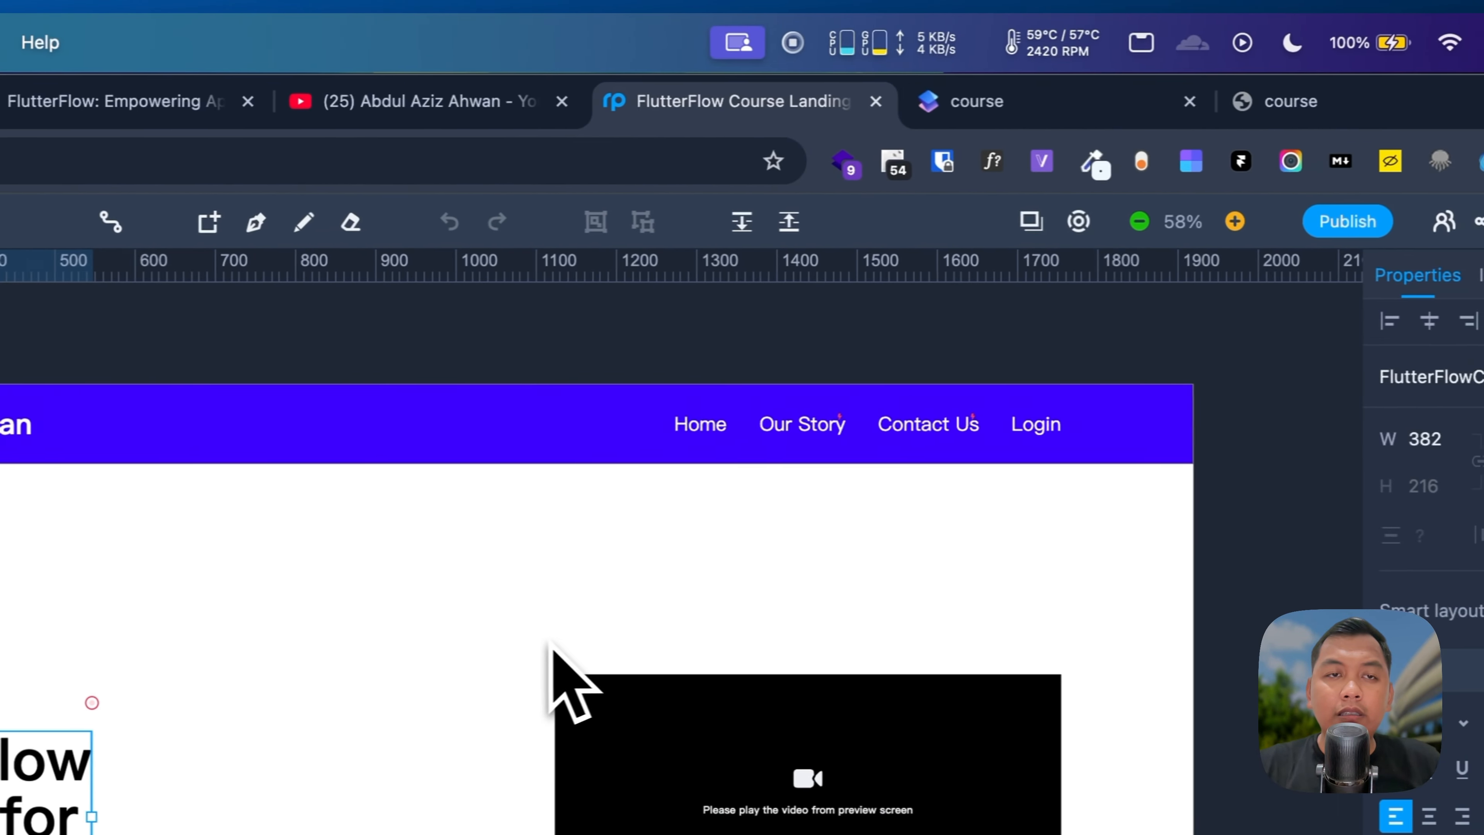
{"action": "left_click", "coordinate": [1025, 111]}
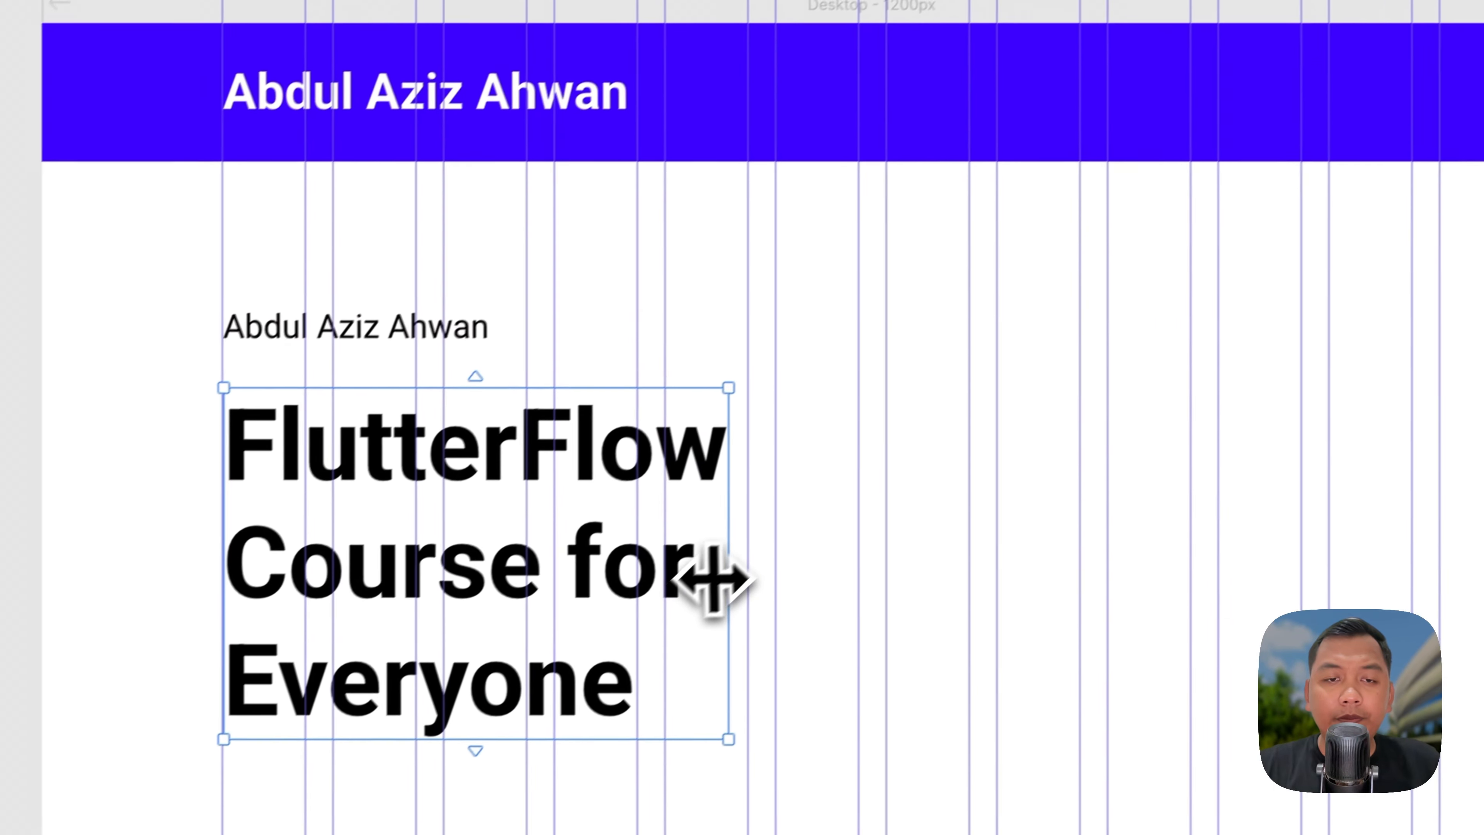
Step: Undo the last change and copy the description text from the Mockplus design
{"action": "key", "text": "super+z"}
{"action": "left_click", "coordinate": [423, 320]}
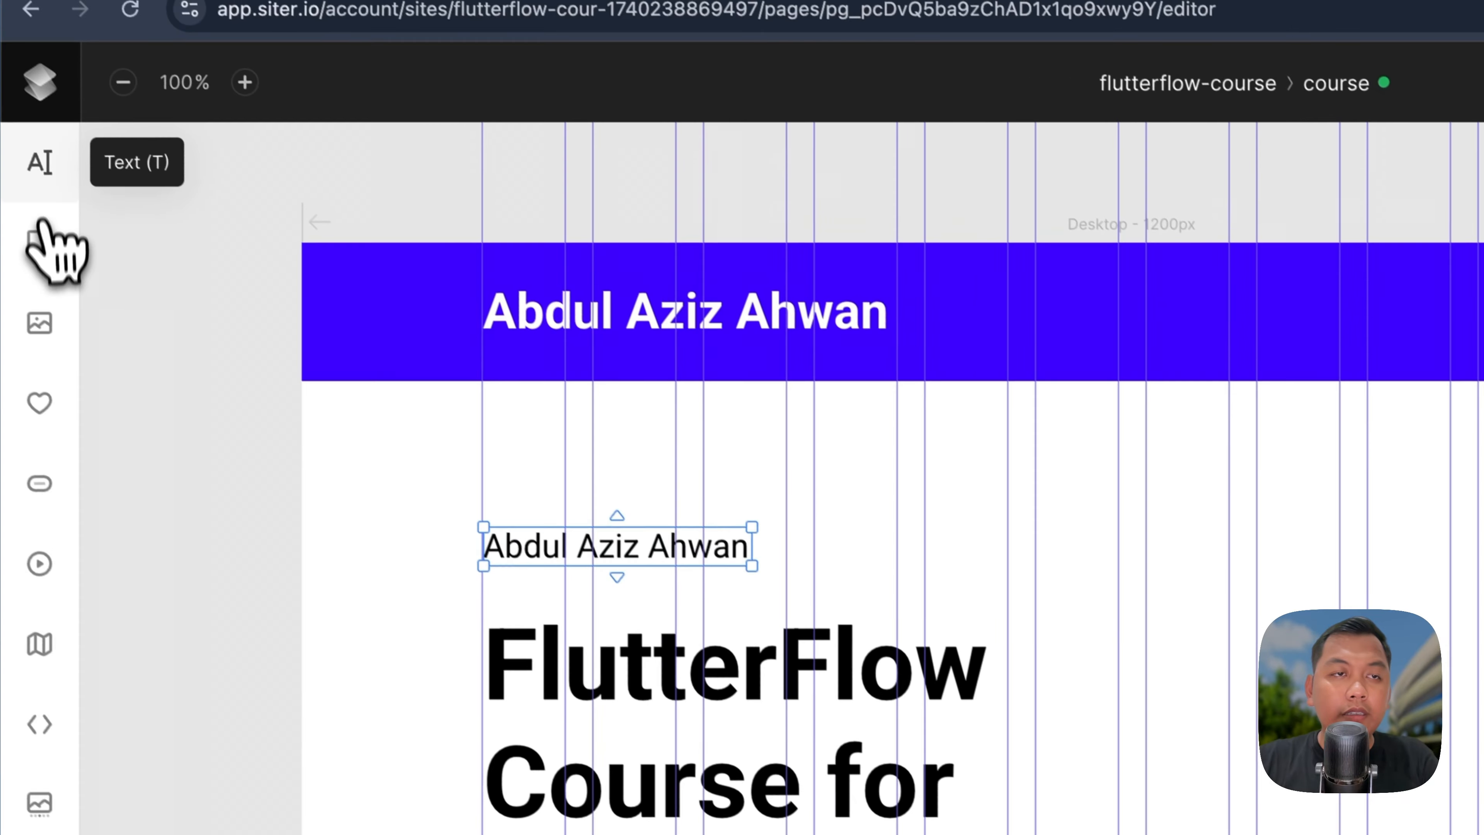
{"action": "left_click", "coordinate": [40, 162]}
{"action": "left_click", "coordinate": [524, 570]}
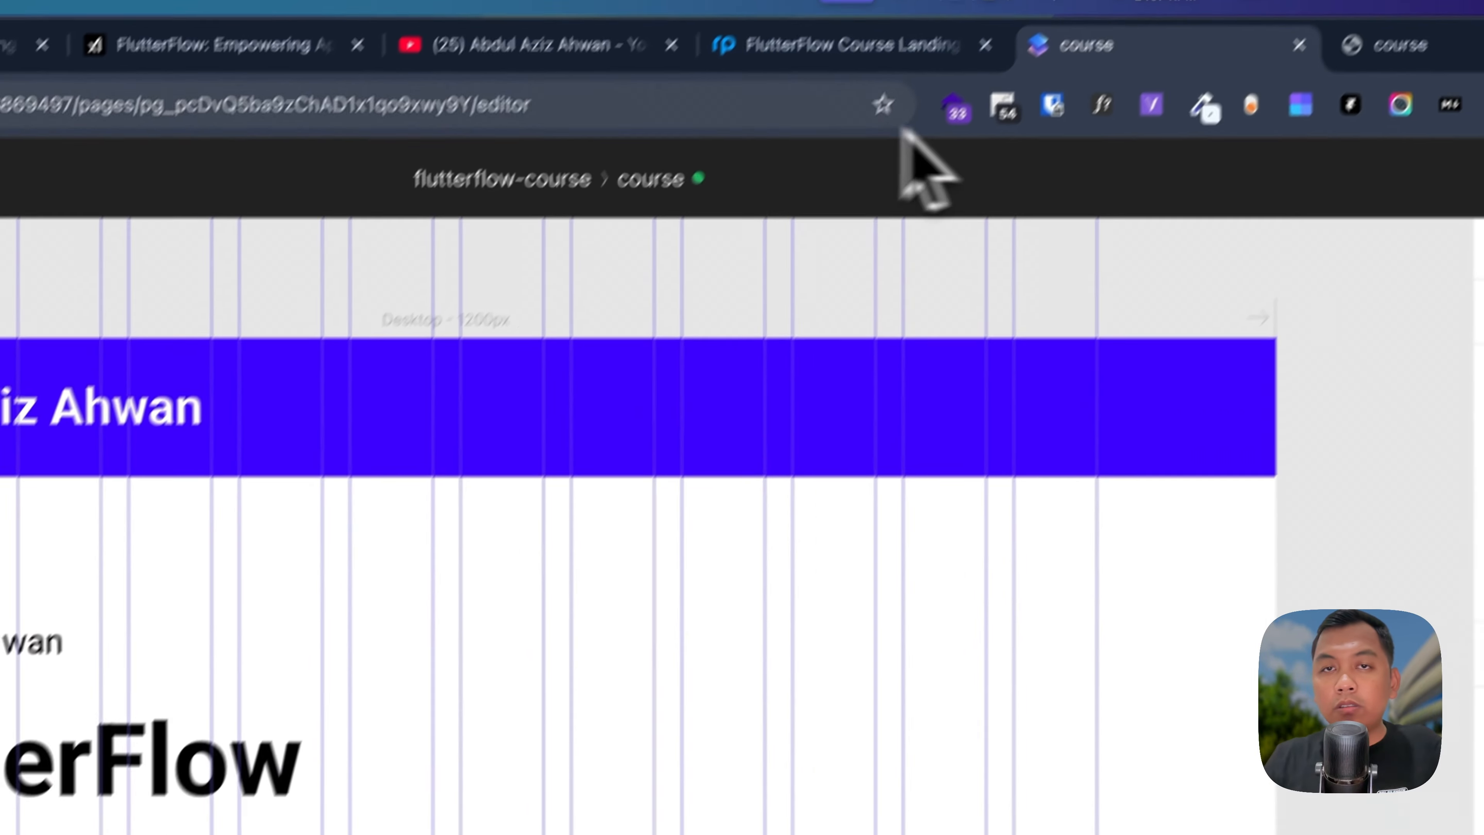
{"action": "left_click", "coordinate": [812, 50]}
{"action": "left_click", "coordinate": [556, 520]}
{"action": "double_click", "coordinate": [556, 531]}
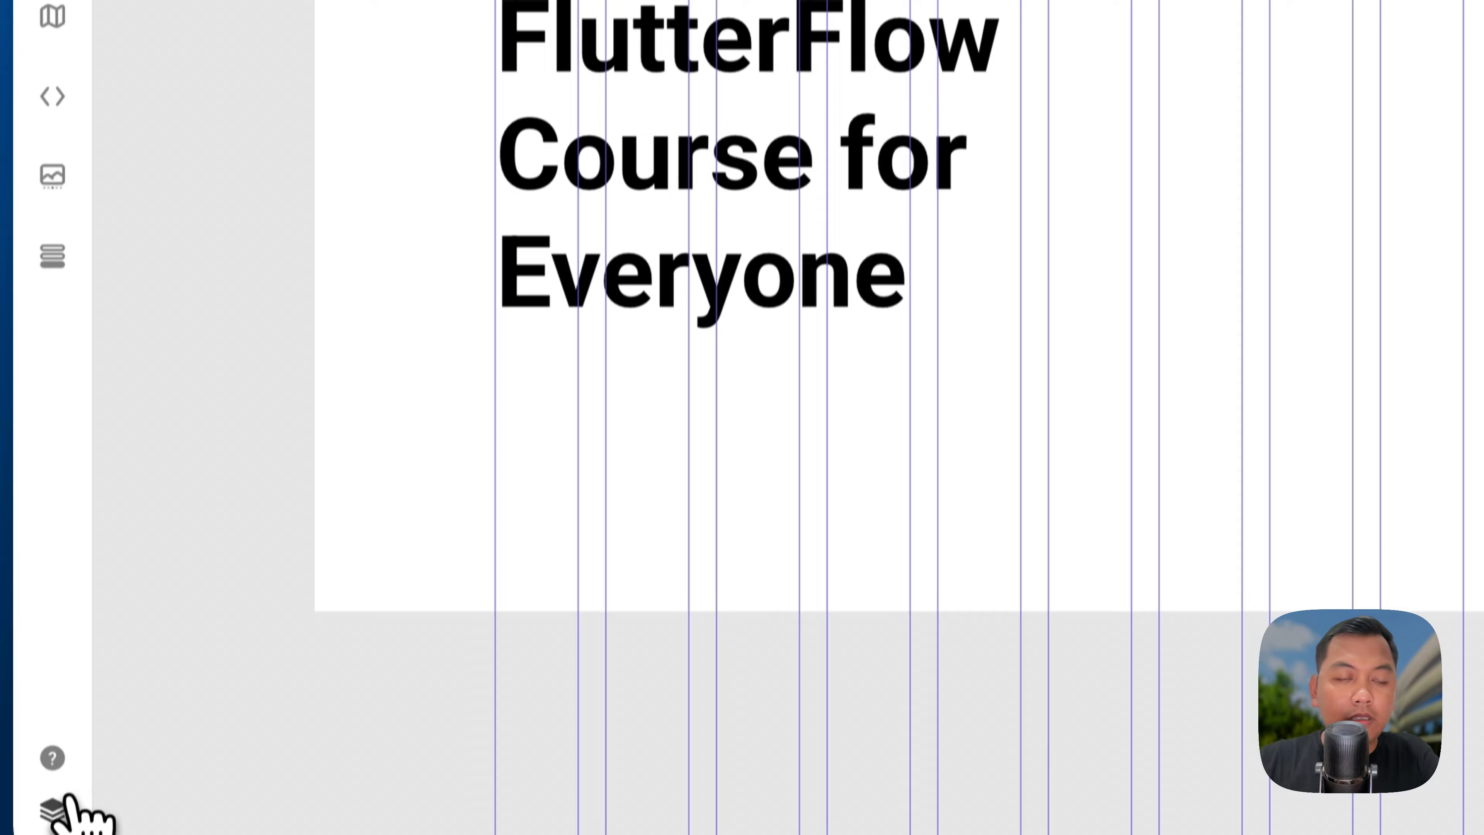
Step: Add the regular-weight subtitle aligned under the headline, then show Mockplus's layout grid
{"action": "left_click", "coordinate": [56, 834]}
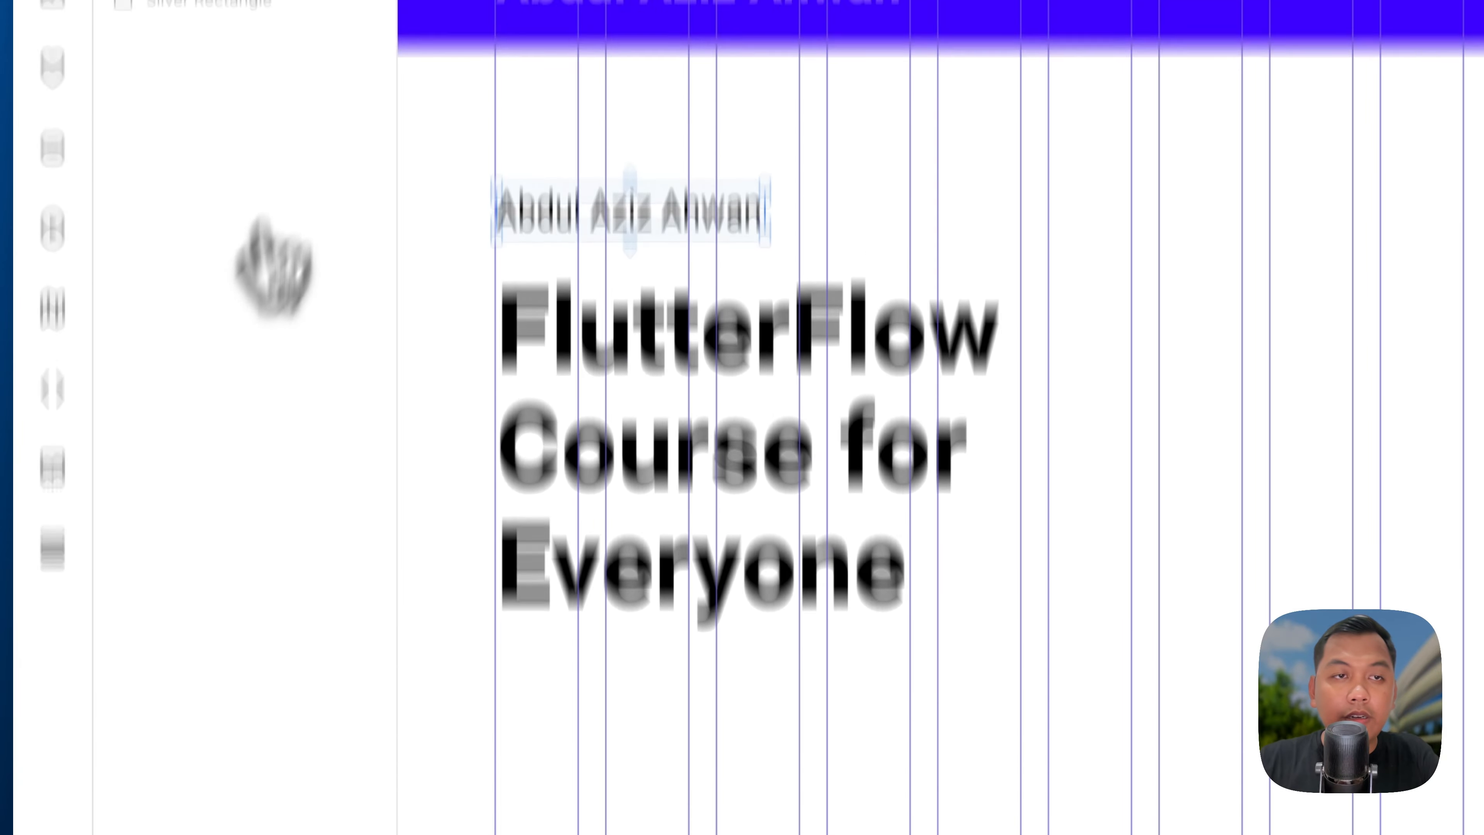
{"action": "left_click", "coordinate": [52, 161]}
{"action": "left_click", "coordinate": [461, 703]}
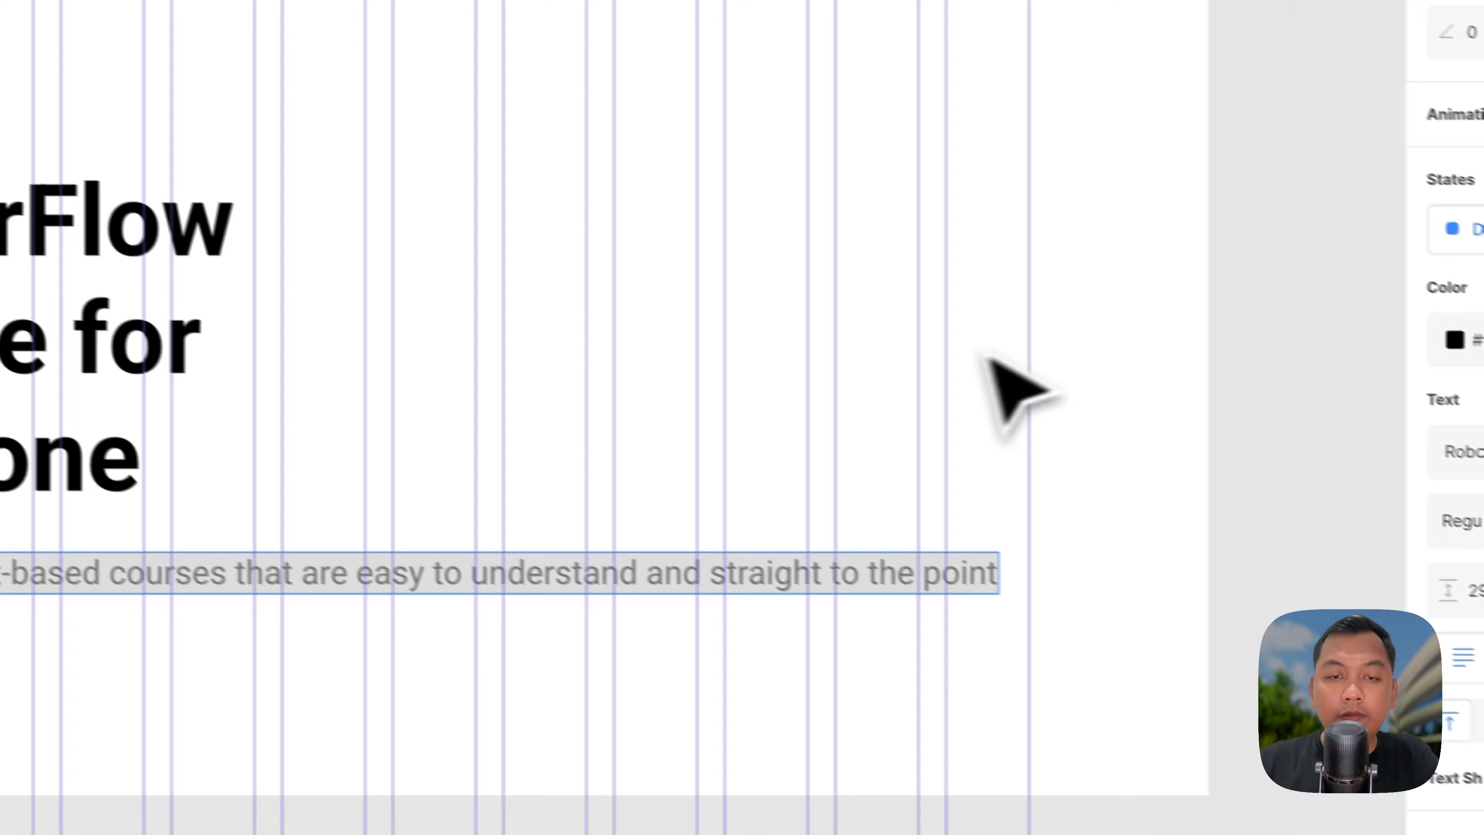
{"action": "left_click", "coordinate": [381, 401]}
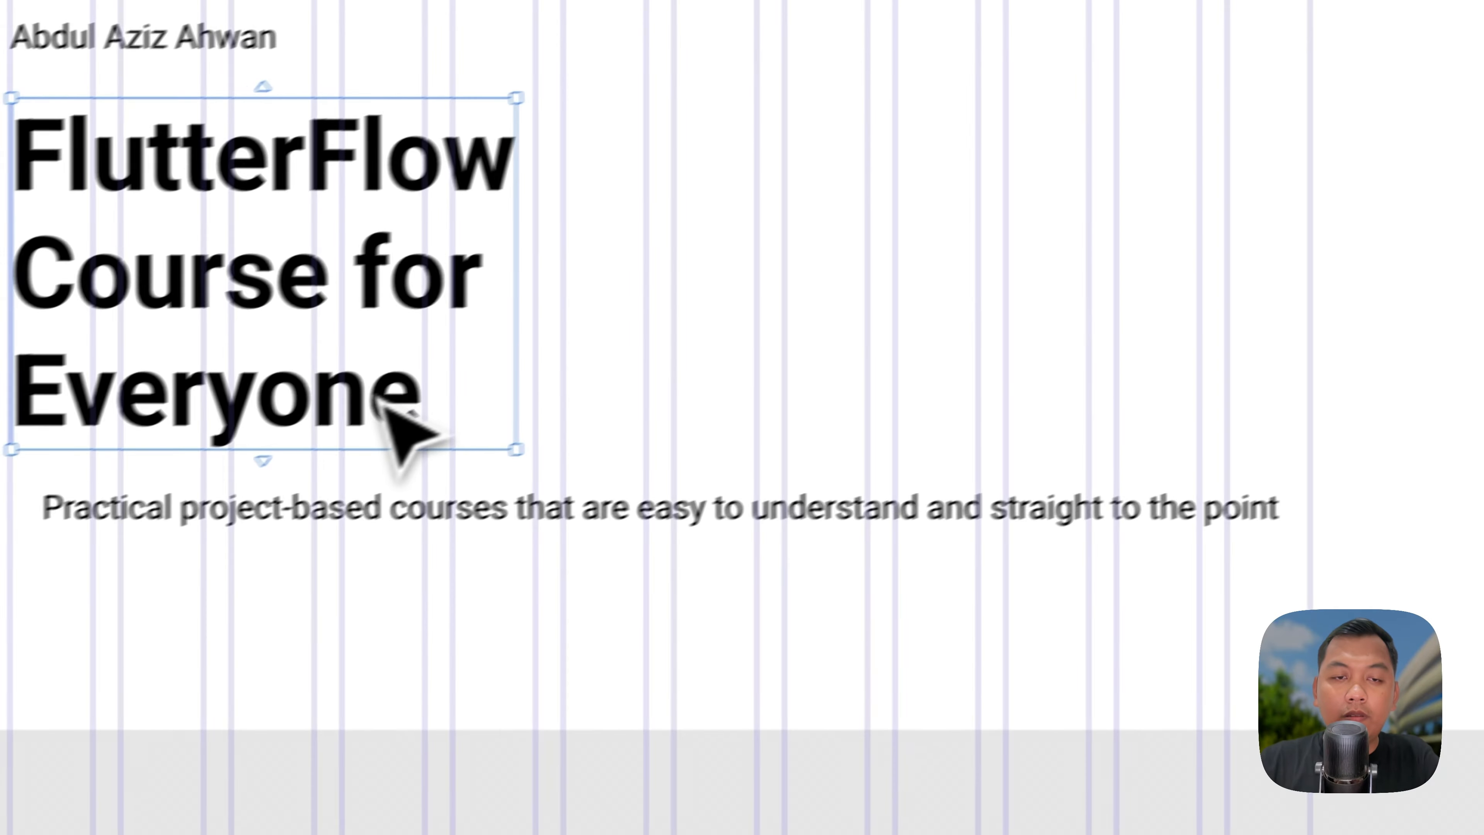
{"action": "left_click_drag", "start_coordinate": [431, 476], "coordinate": [410, 467]}
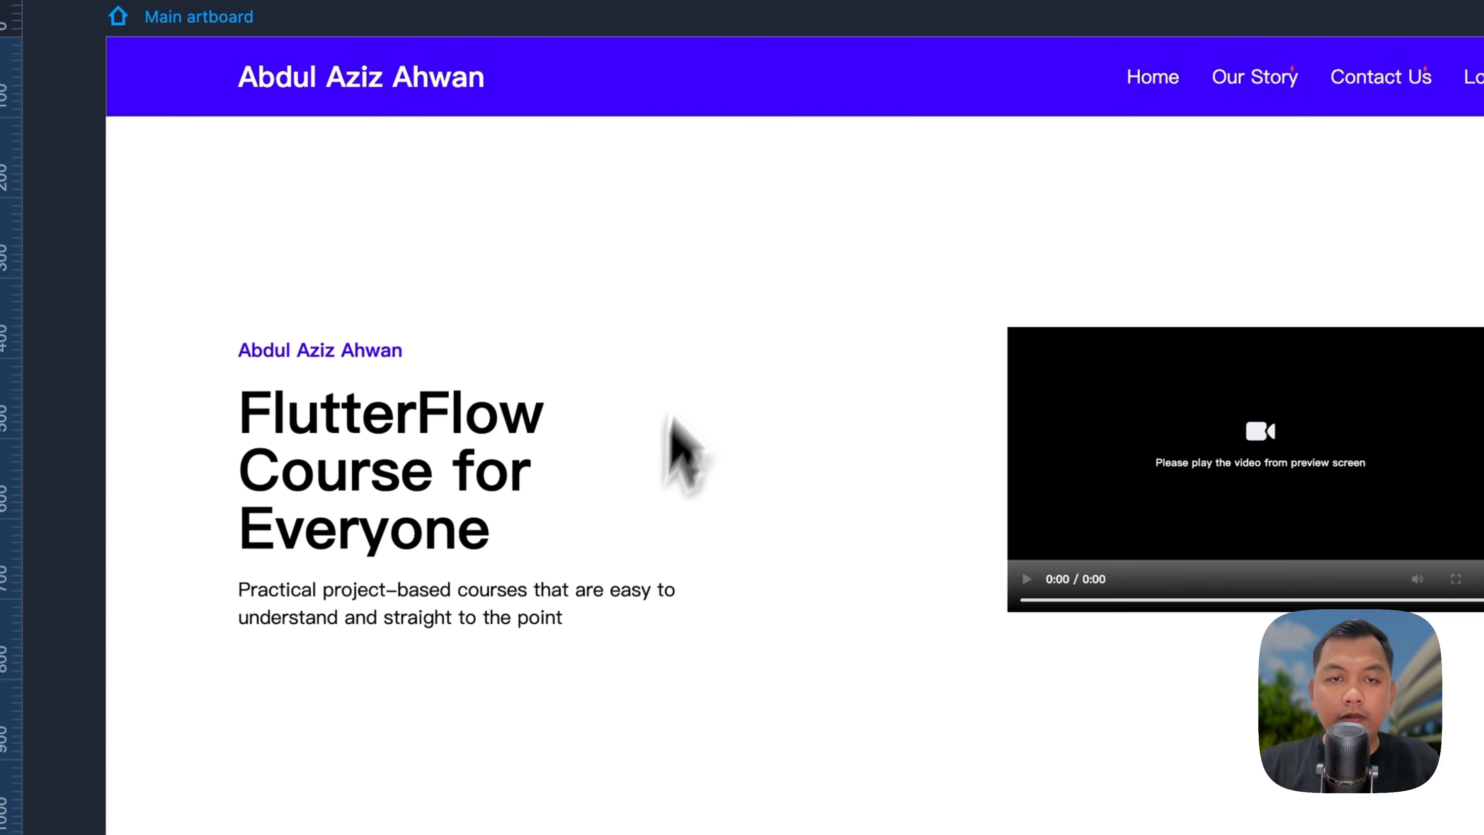
{"action": "key", "text": "alt+l"}
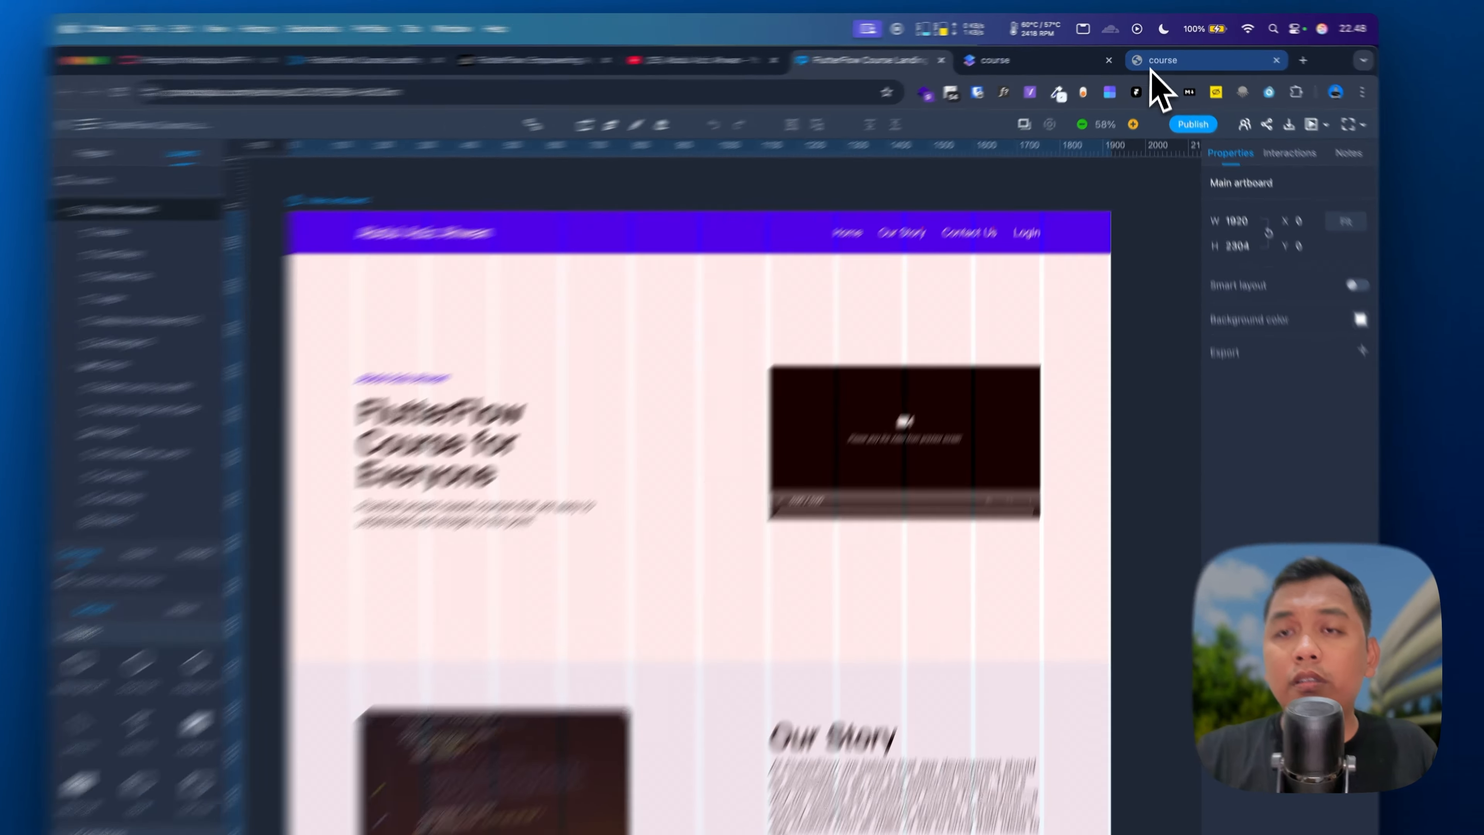
Step: Widen the subtitle box and shrink the headline to font size 68
{"action": "left_click", "coordinate": [1004, 57]}
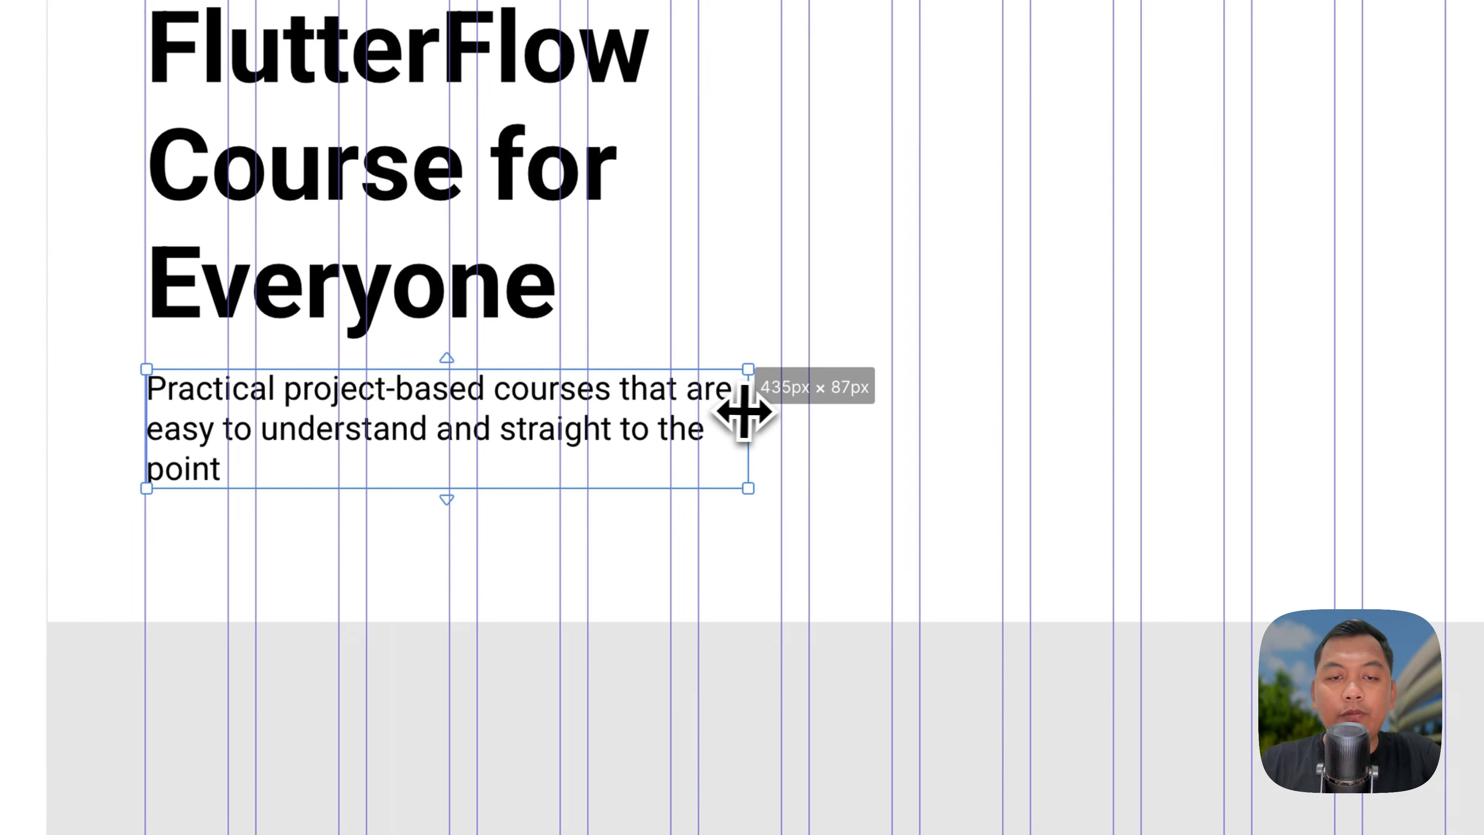
{"action": "left_click_drag", "start_coordinate": [744, 410], "coordinate": [761, 406]}
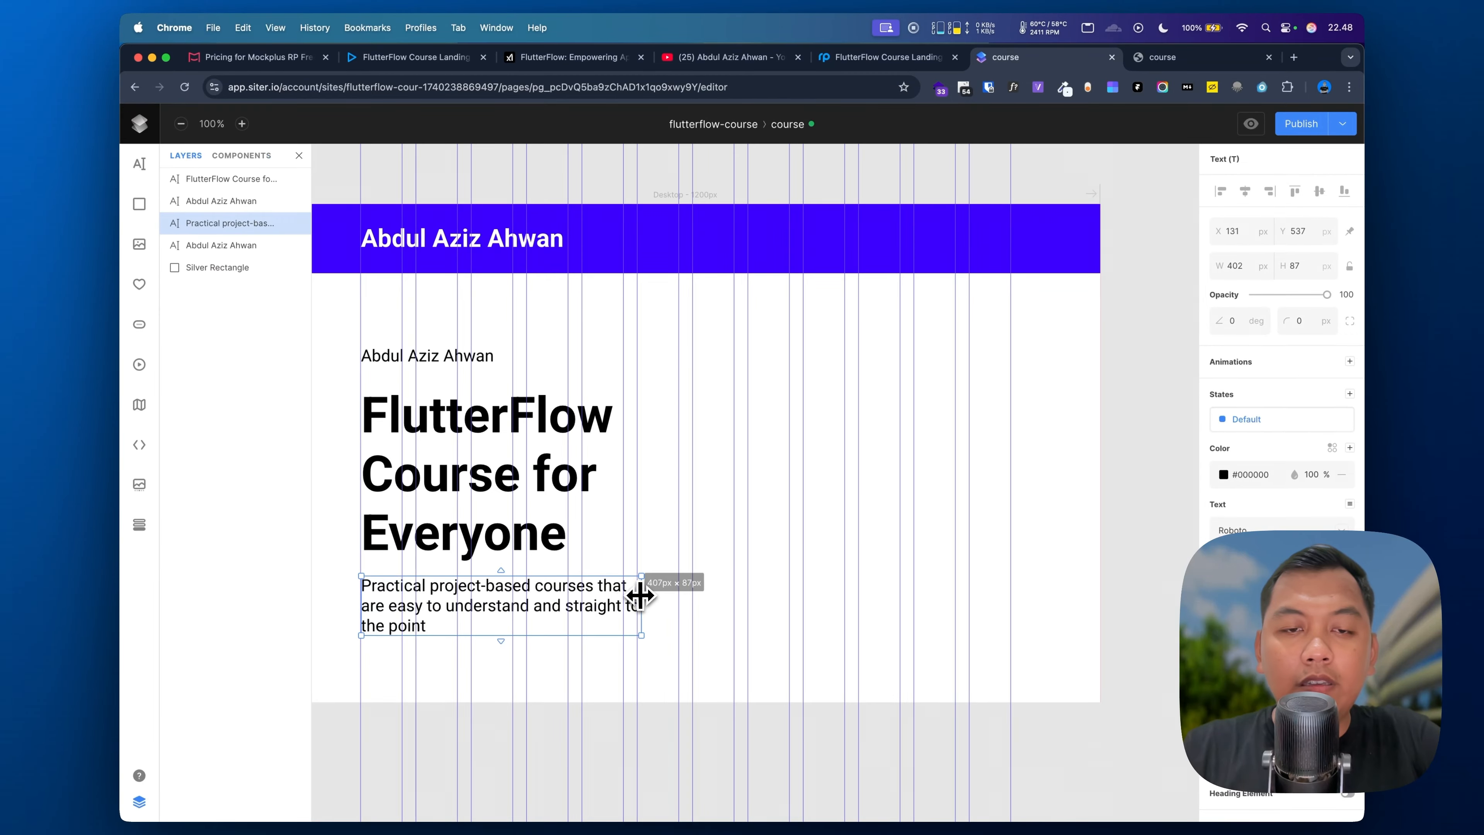
{"action": "left_click_drag", "start_coordinate": [622, 595], "coordinate": [648, 607]}
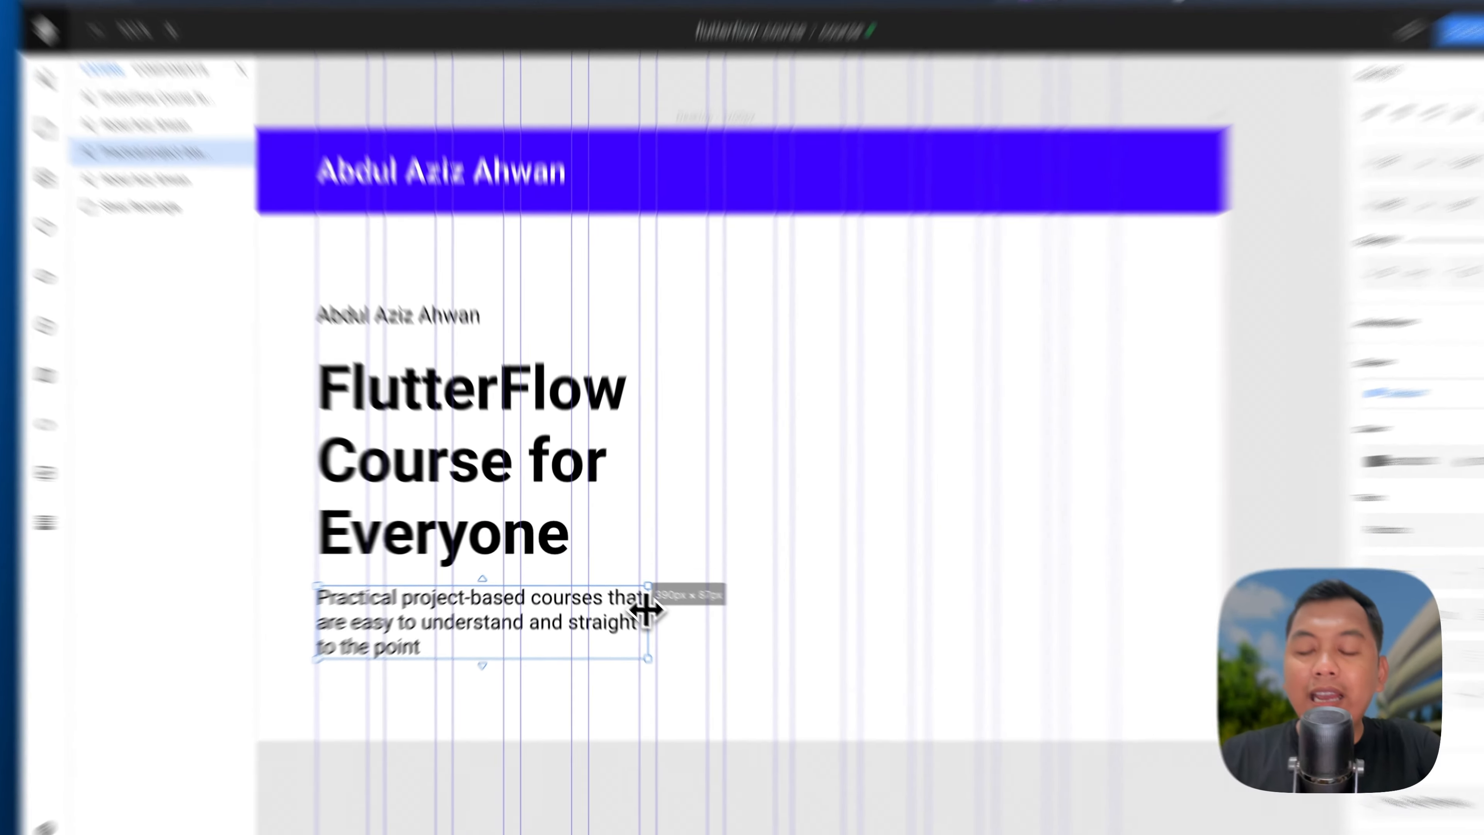
{"action": "left_click", "coordinate": [543, 428]}
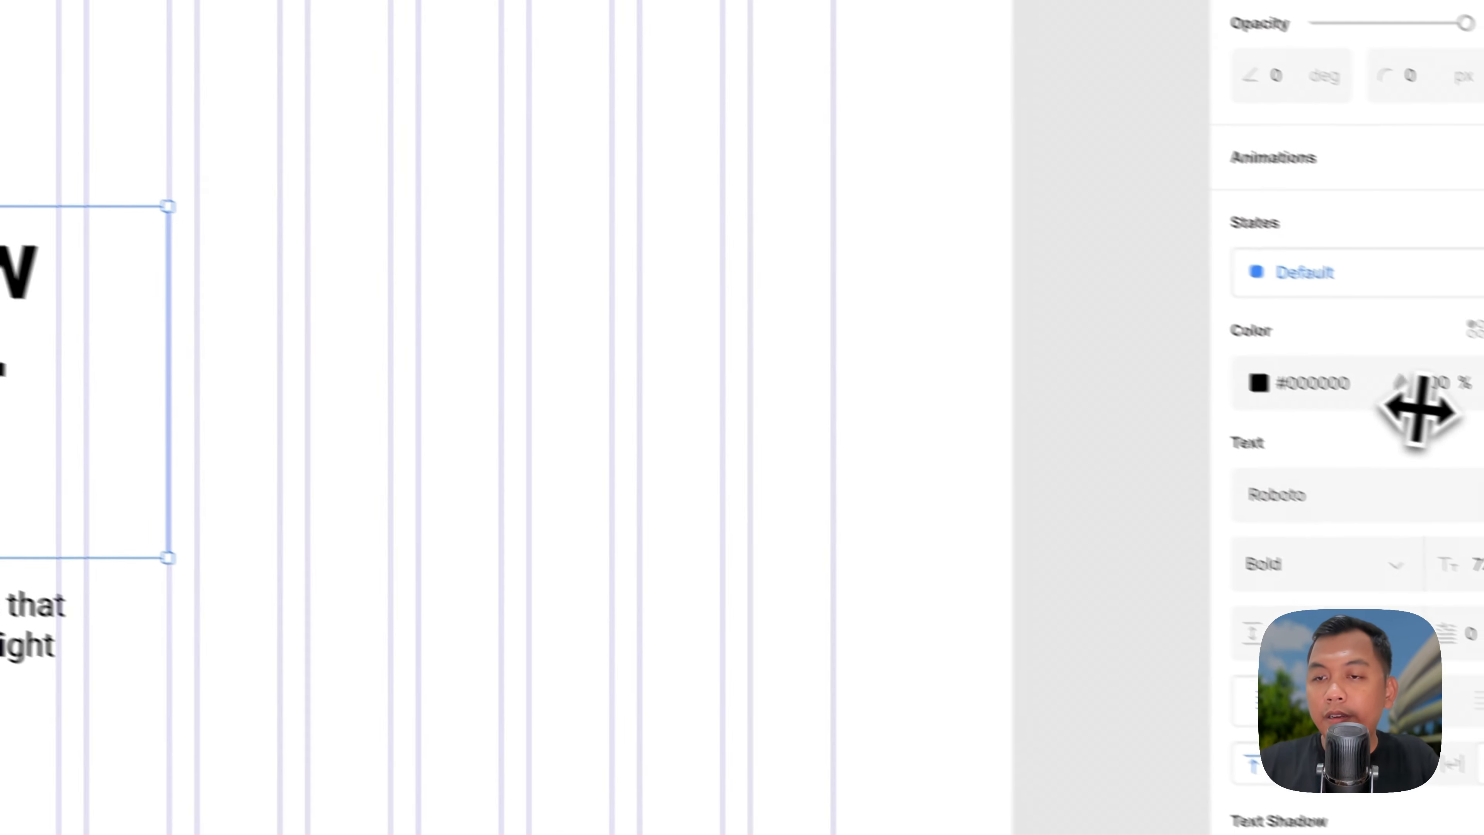
{"action": "double_click", "coordinate": [1414, 541]}
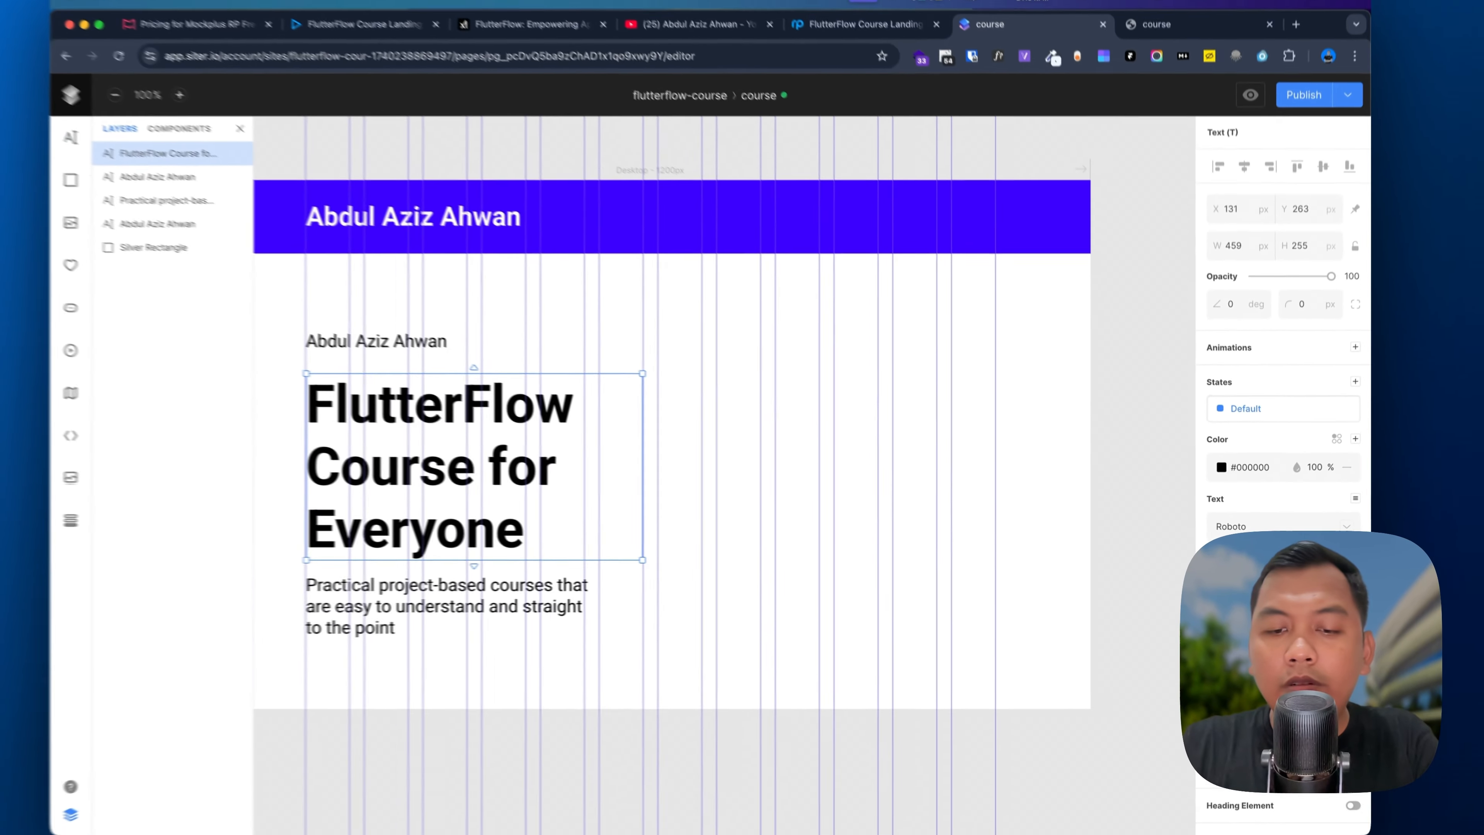
{"action": "key", "text": "BackSpace"}
{"action": "type", "text": "68"}
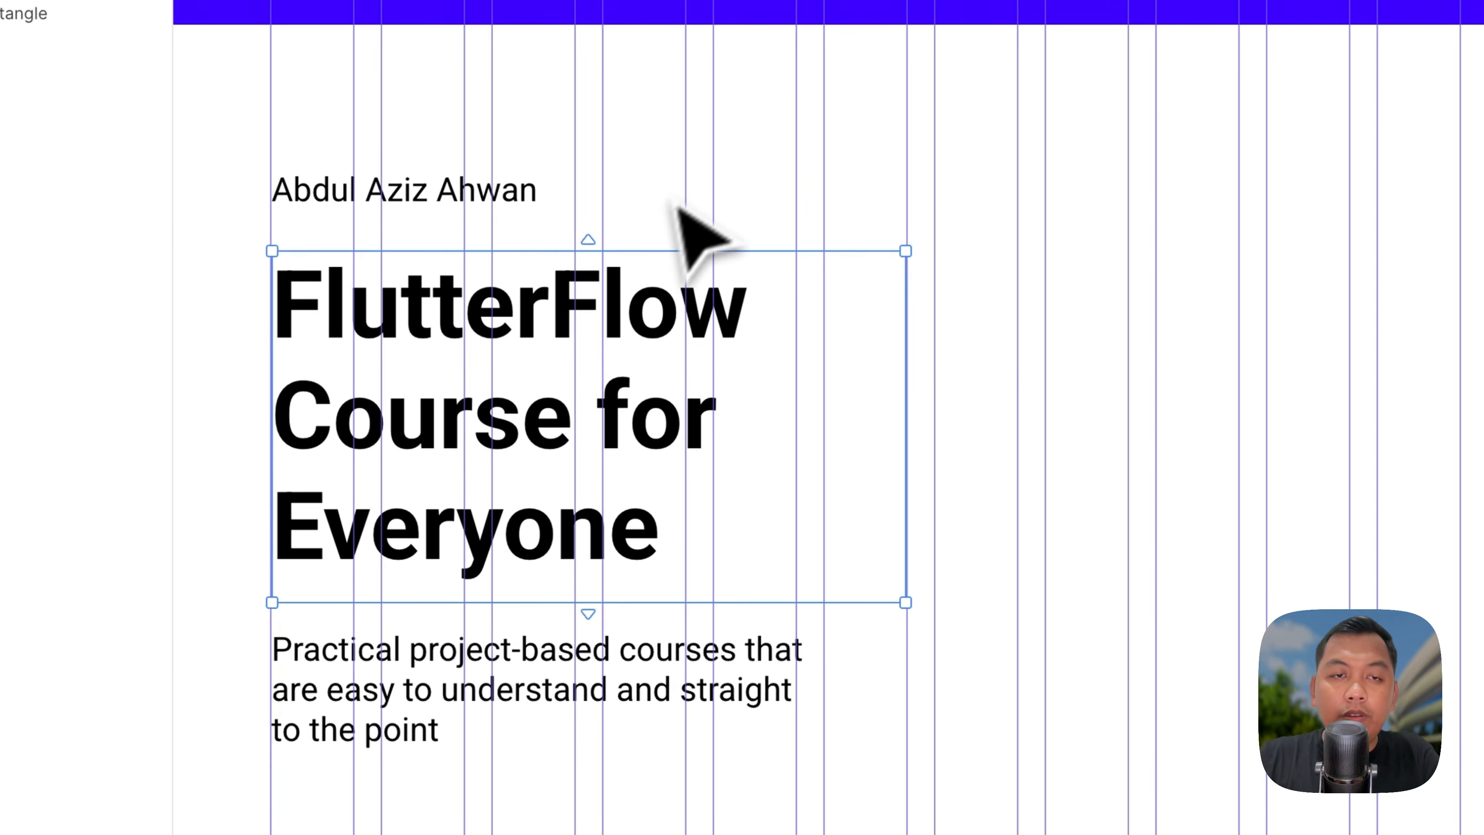
Step: Move the headline and subtitle up, widen the subtitle, and refresh the course page tab
{"action": "left_click", "coordinate": [472, 193]}
{"action": "left_click", "coordinate": [457, 301]}
{"action": "left_click_drag", "start_coordinate": [431, 372], "coordinate": [431, 348]}
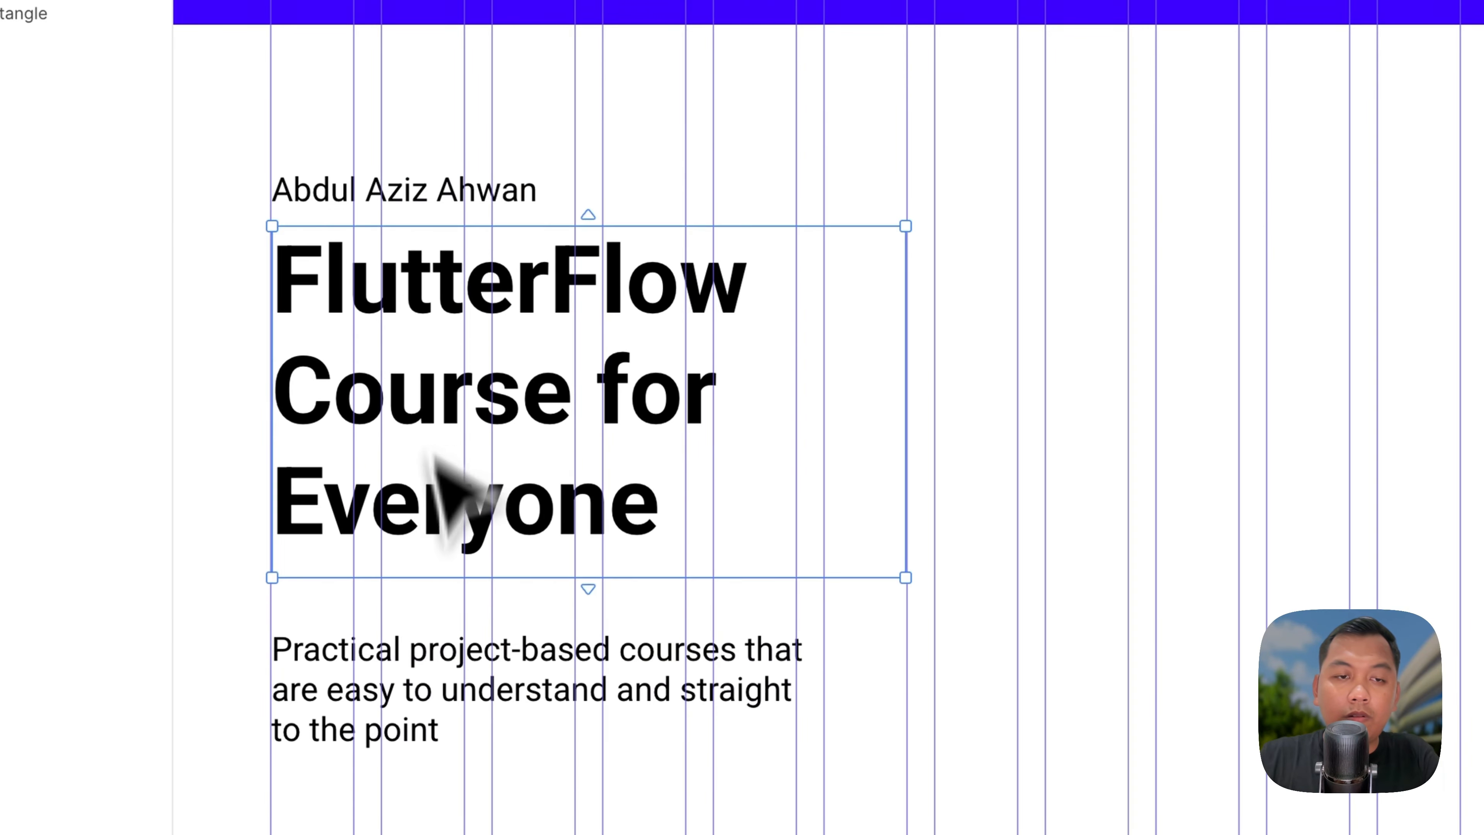
{"action": "left_click_drag", "start_coordinate": [411, 670], "coordinate": [409, 646]}
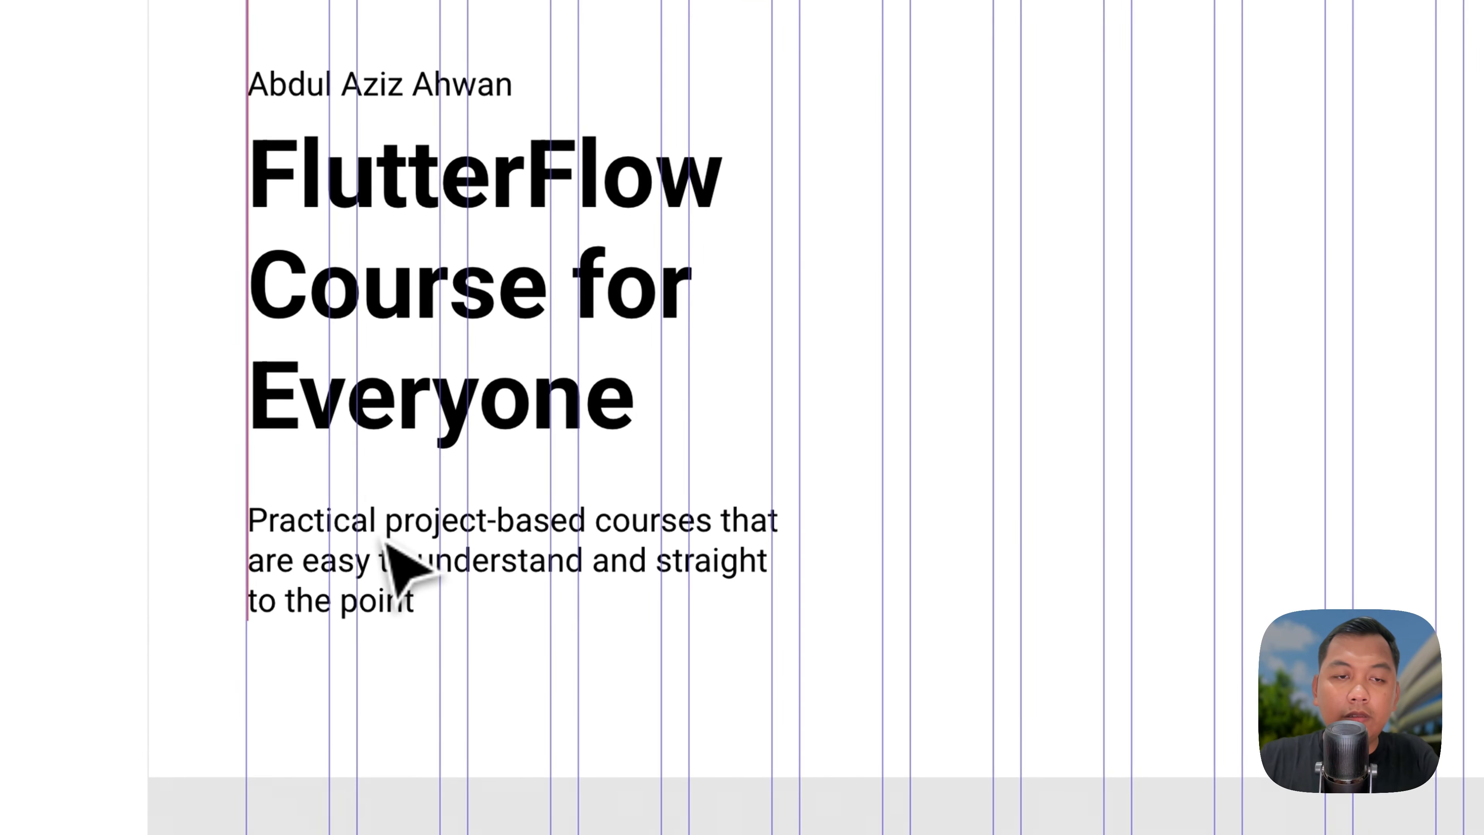
{"action": "left_click_drag", "start_coordinate": [383, 541], "coordinate": [397, 541]}
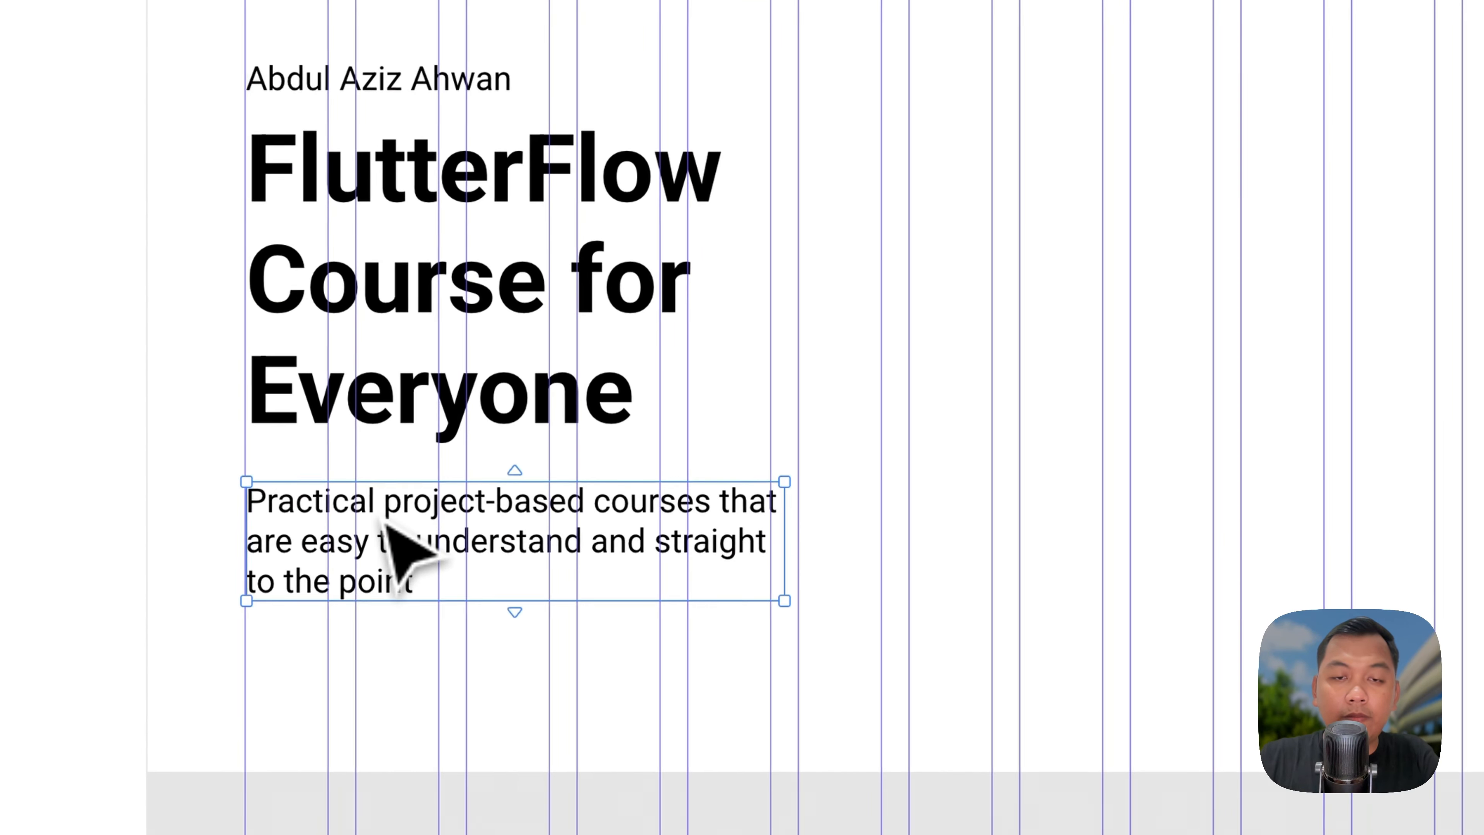
{"action": "left_click_drag", "start_coordinate": [782, 537], "coordinate": [899, 534]}
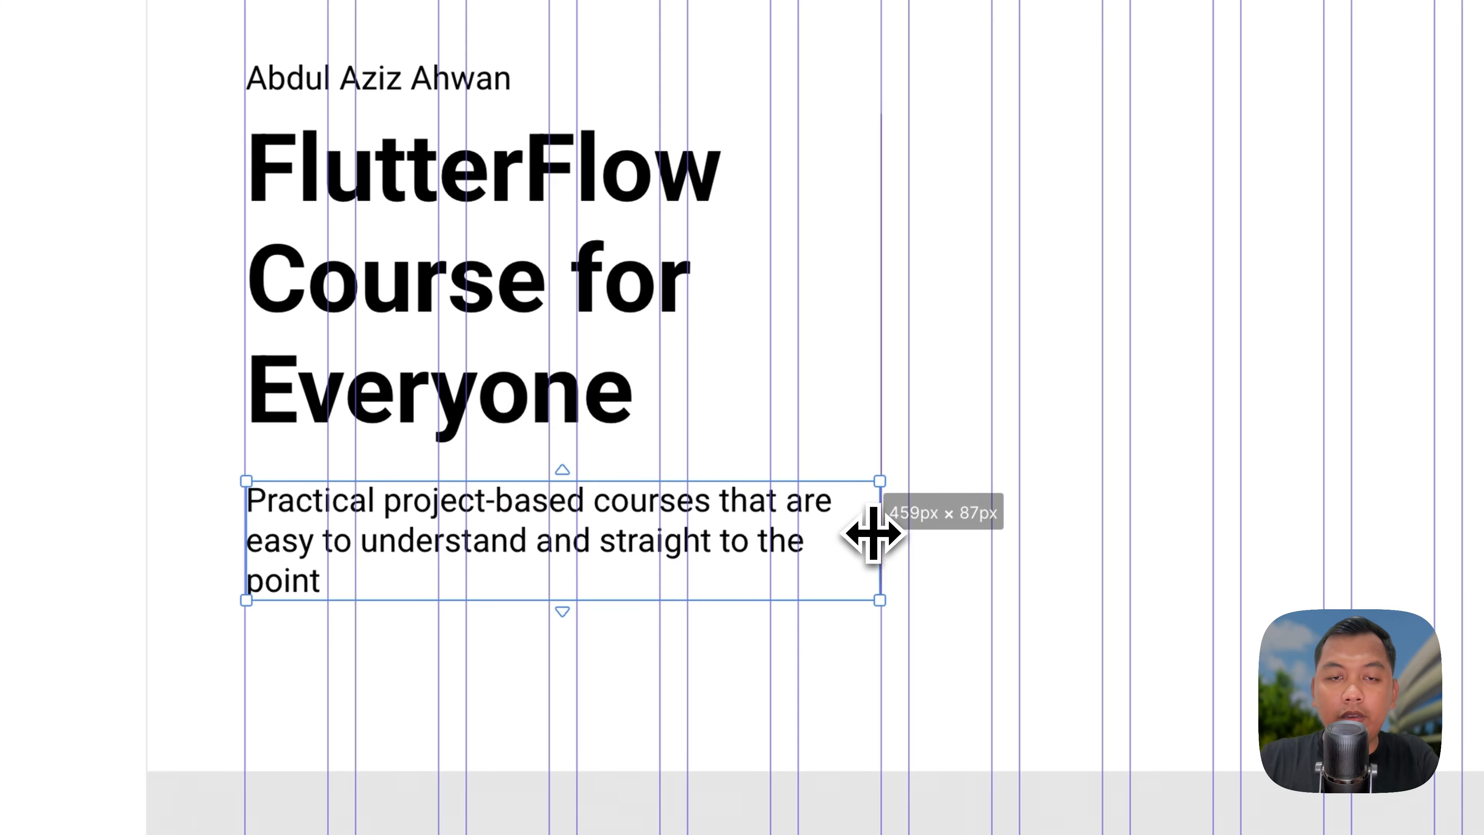
{"action": "left_click", "coordinate": [877, 298]}
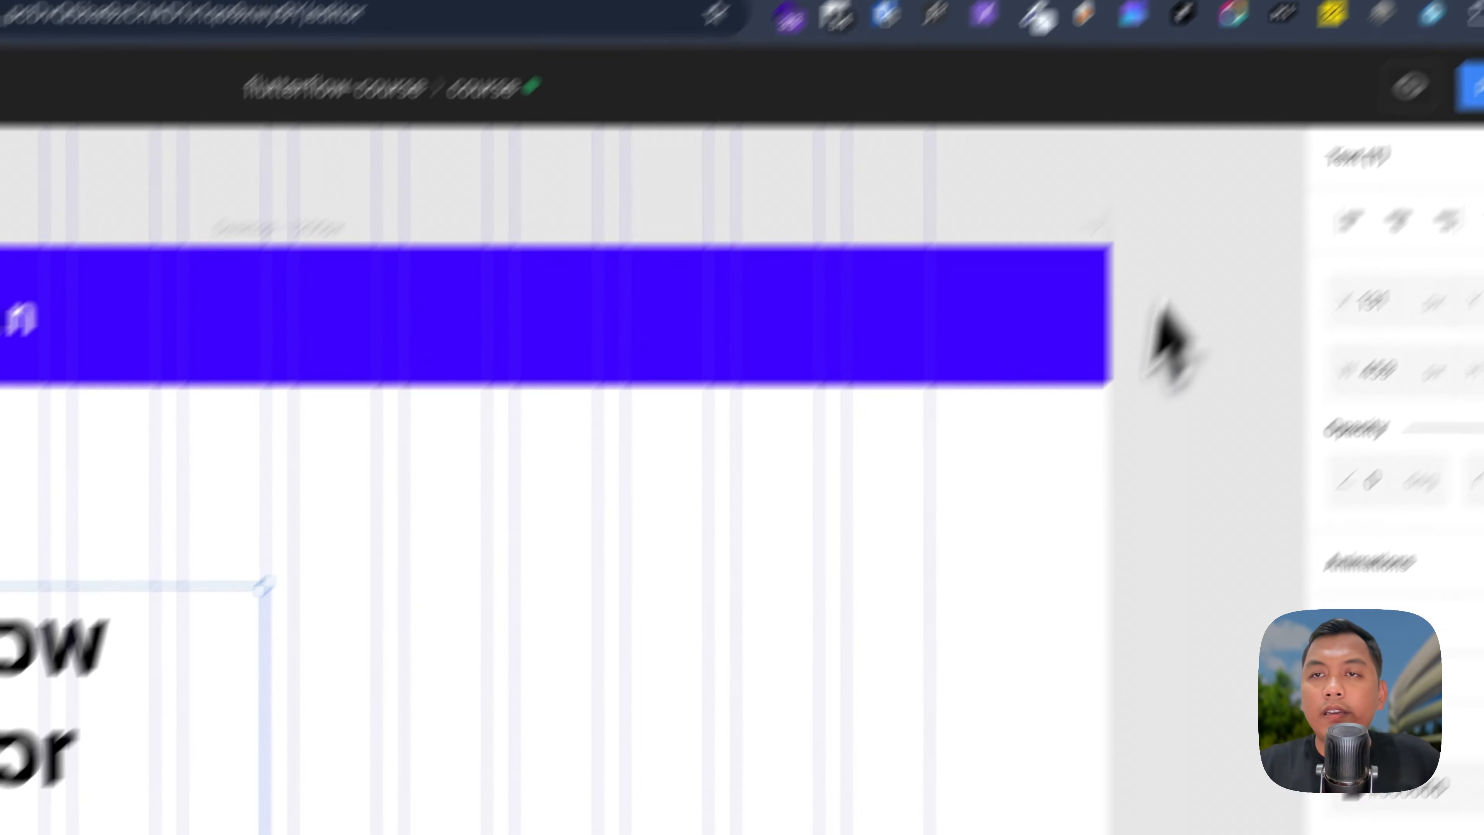
{"action": "left_click", "coordinate": [1110, 85]}
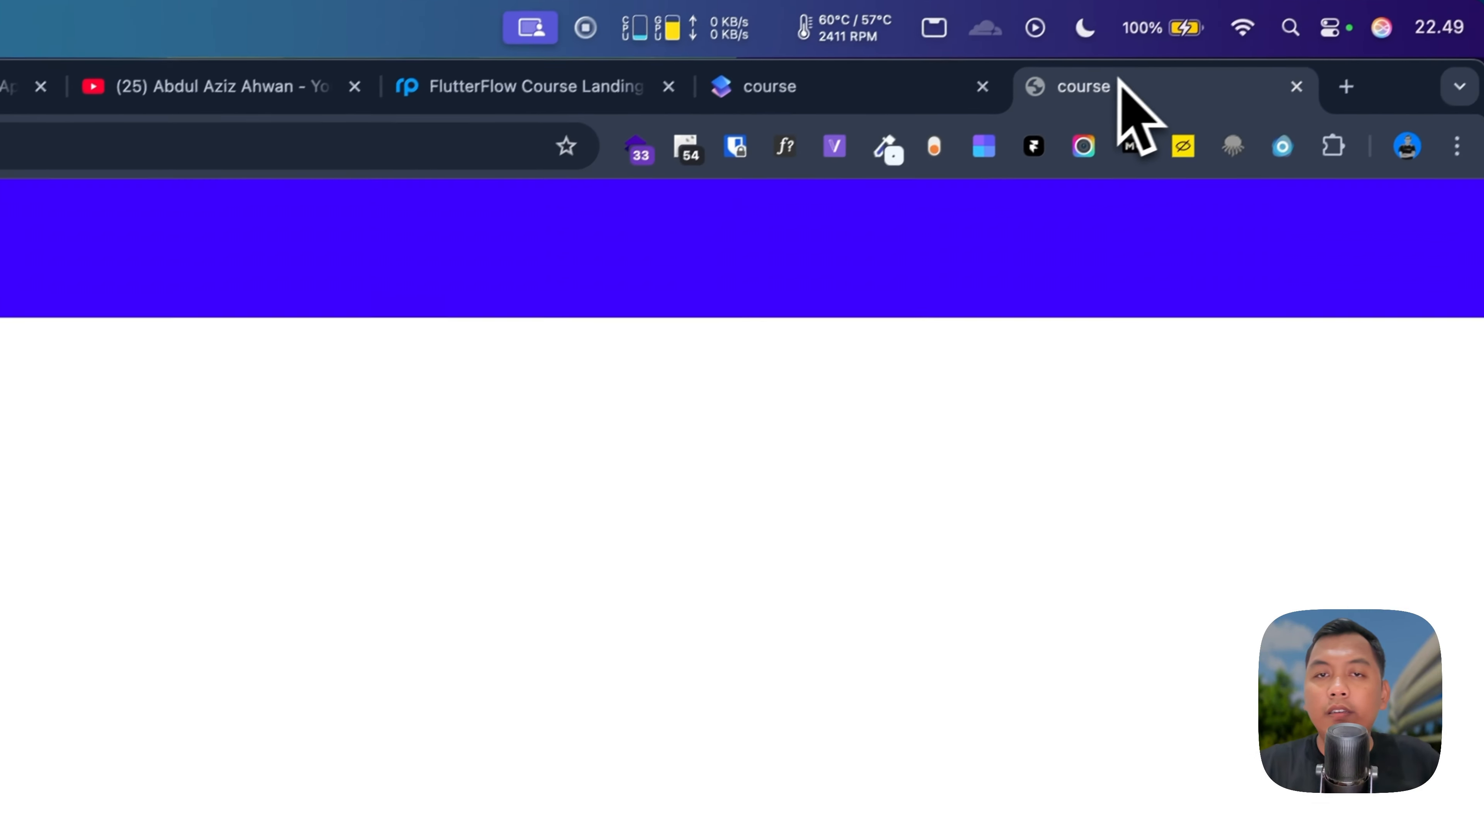
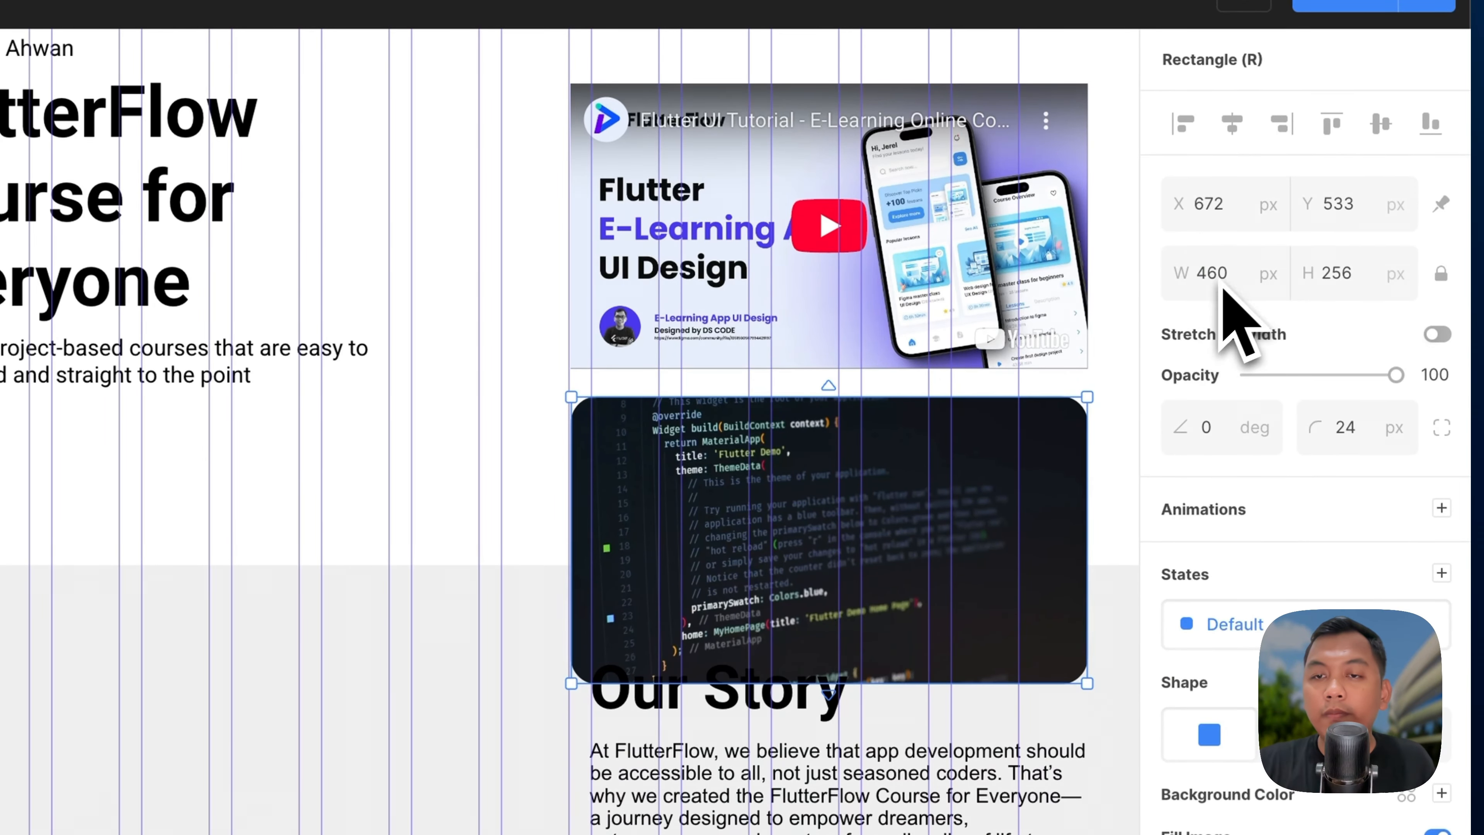
Step: Move the code screenshot image left of the Our Story text and open the page preview
{"action": "left_click_drag", "start_coordinate": [838, 598], "coordinate": [194, 829]}
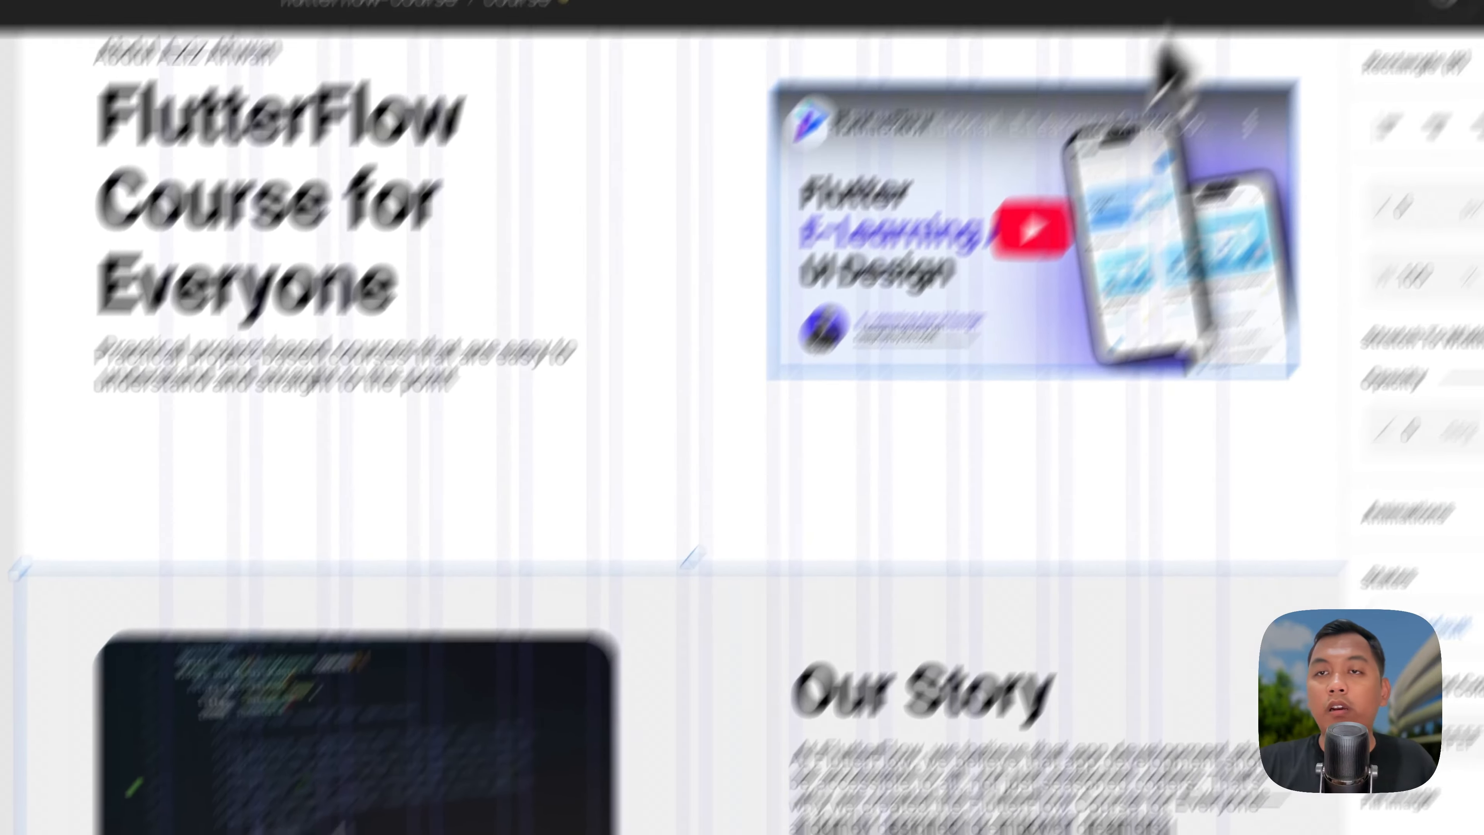
{"action": "left_click", "coordinate": [1129, 88]}
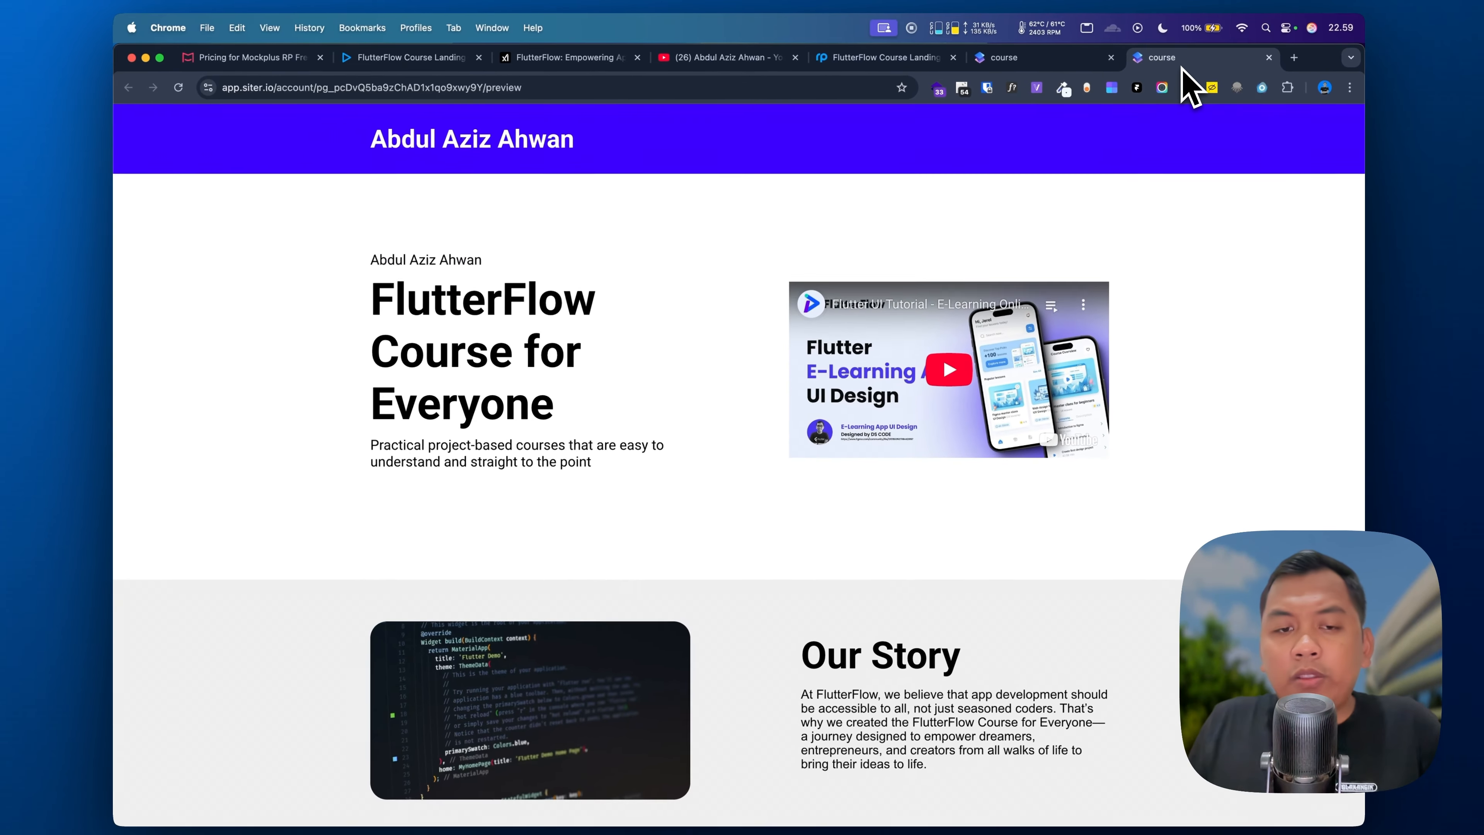
Step: Scroll the preview to confirm the code image sits beside Our Story, then return to the editor
{"action": "scroll", "coordinate": [888, 397], "scroll_direction": "down", "scroll_amount": 7}
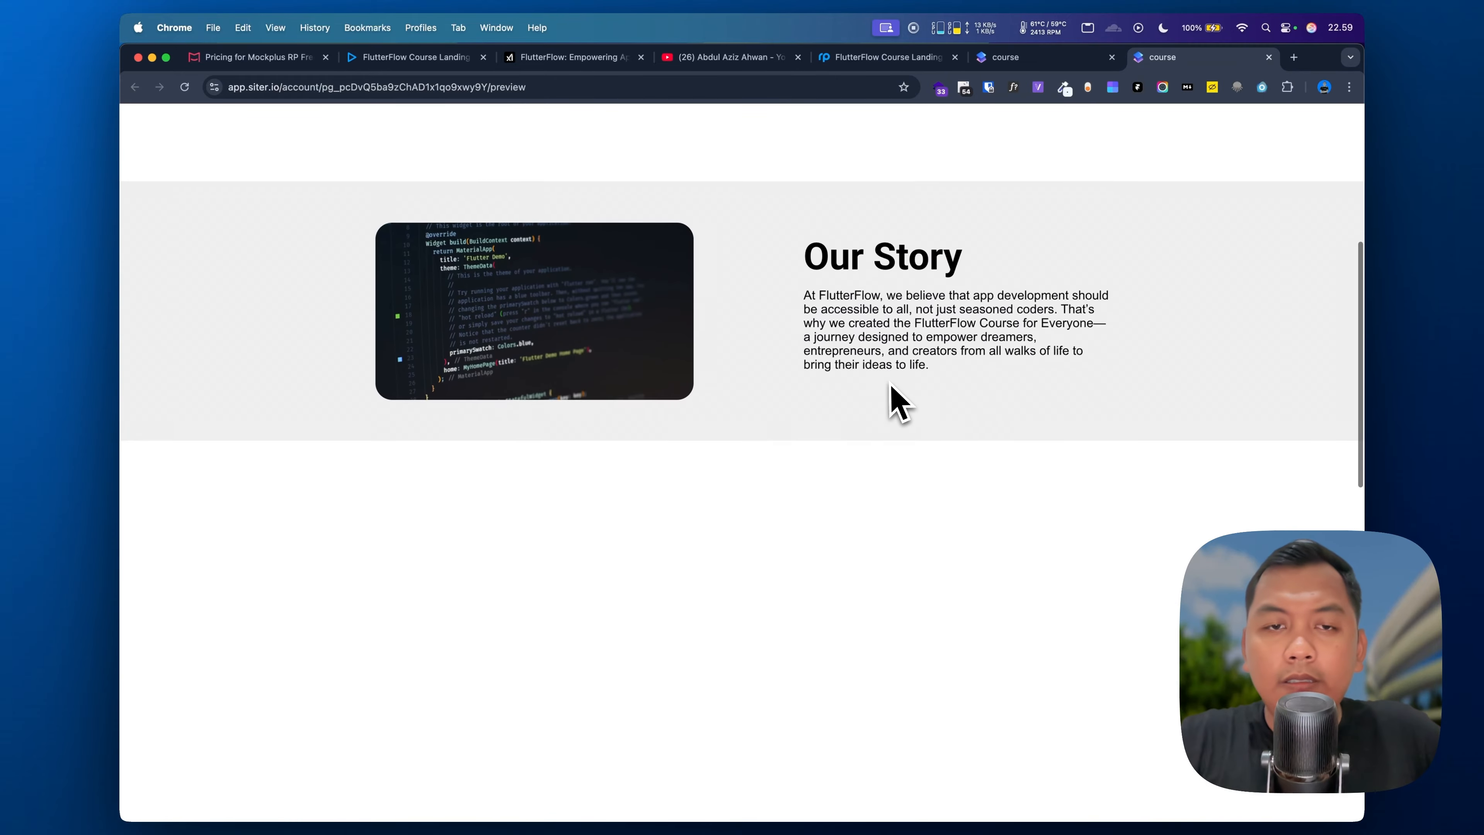
{"action": "scroll", "coordinate": [888, 398], "scroll_direction": "up", "scroll_amount": 7}
{"action": "scroll", "coordinate": [900, 404], "scroll_direction": "down", "scroll_amount": 6}
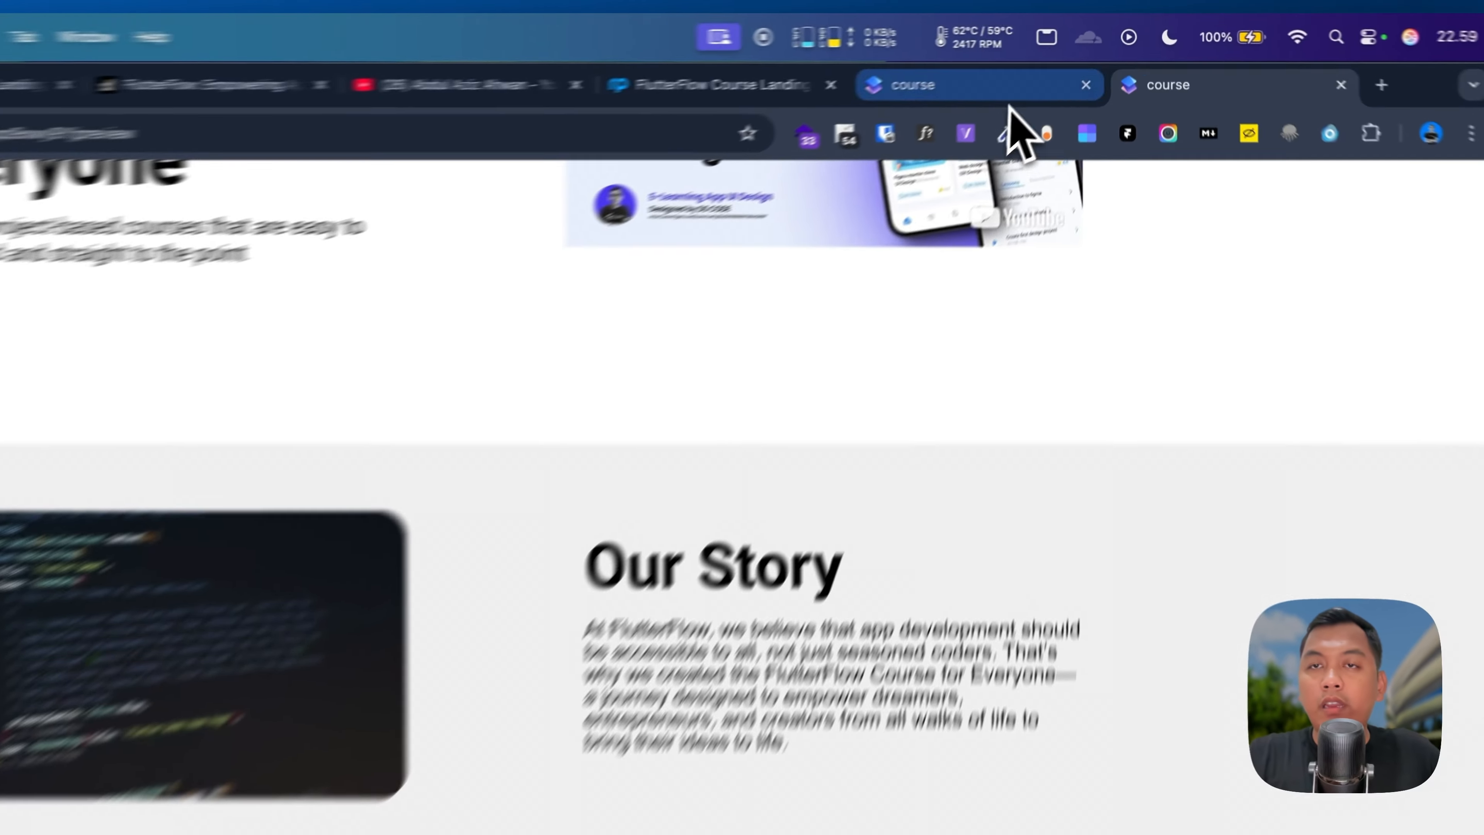
{"action": "left_click", "coordinate": [1055, 59]}
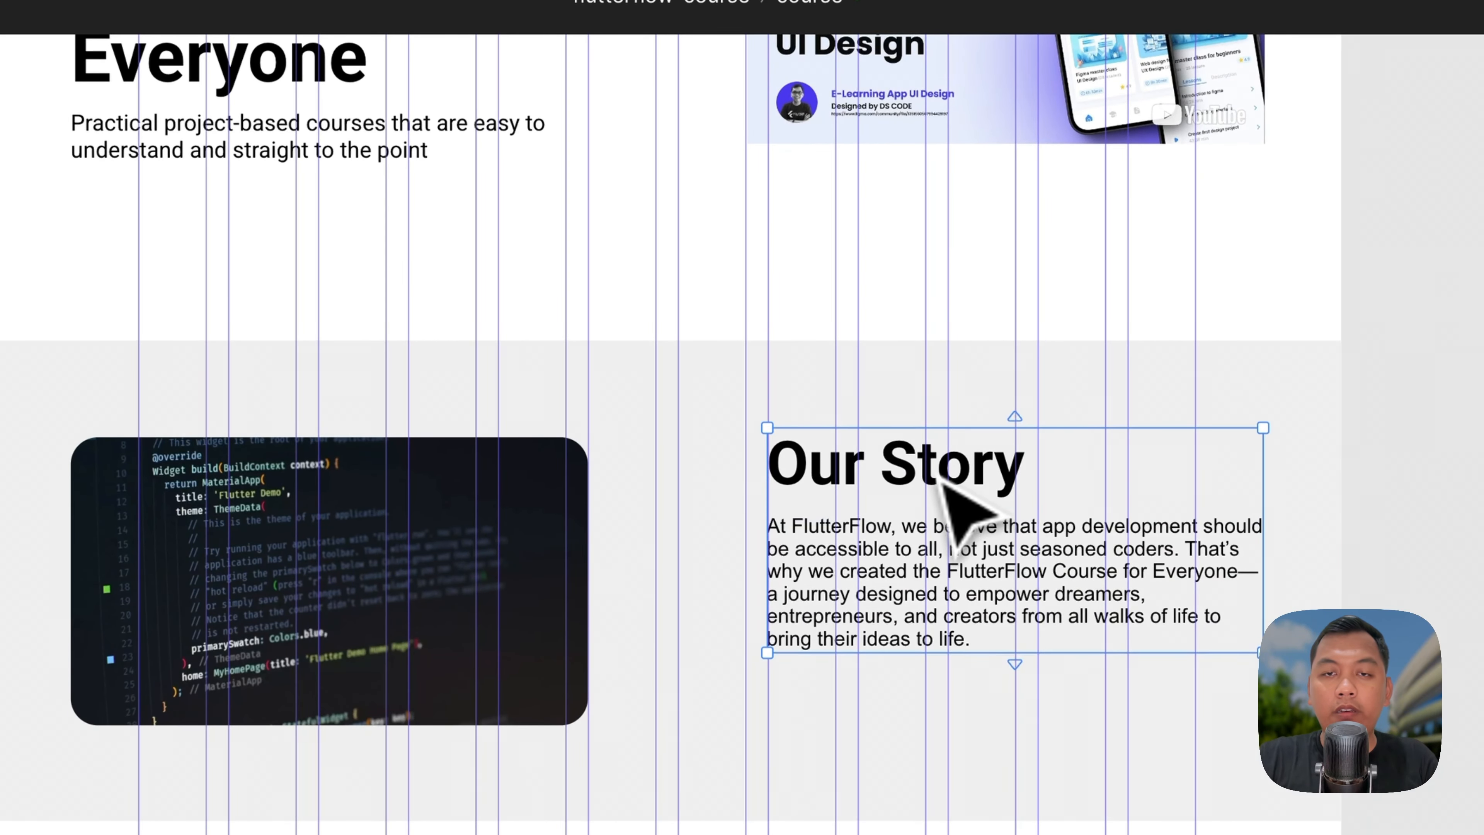
{"action": "scroll", "coordinate": [942, 608], "scroll_direction": "down", "scroll_amount": 5}
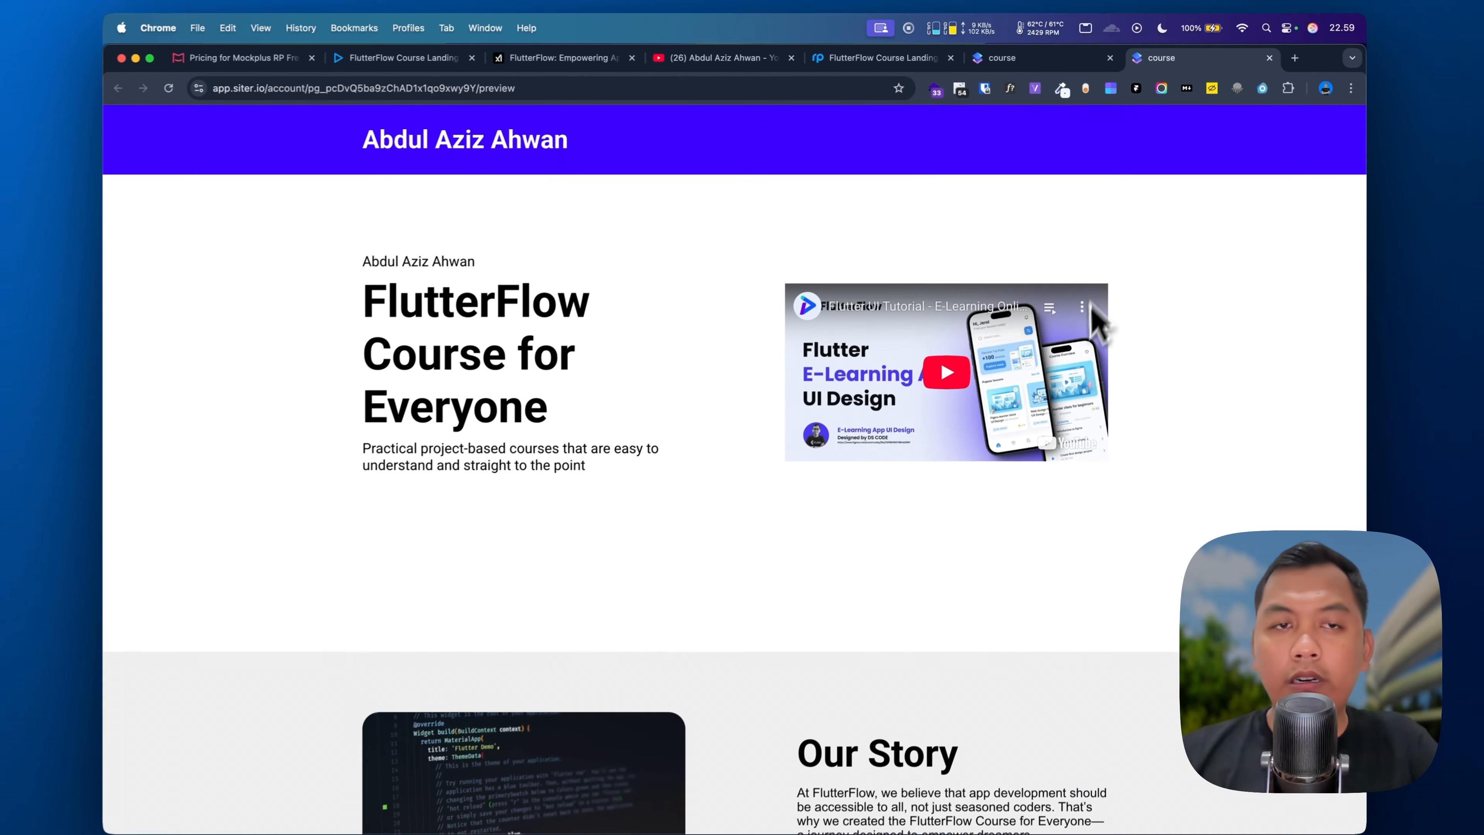
{"action": "scroll", "coordinate": [1084, 337], "scroll_direction": "down", "scroll_amount": 8}
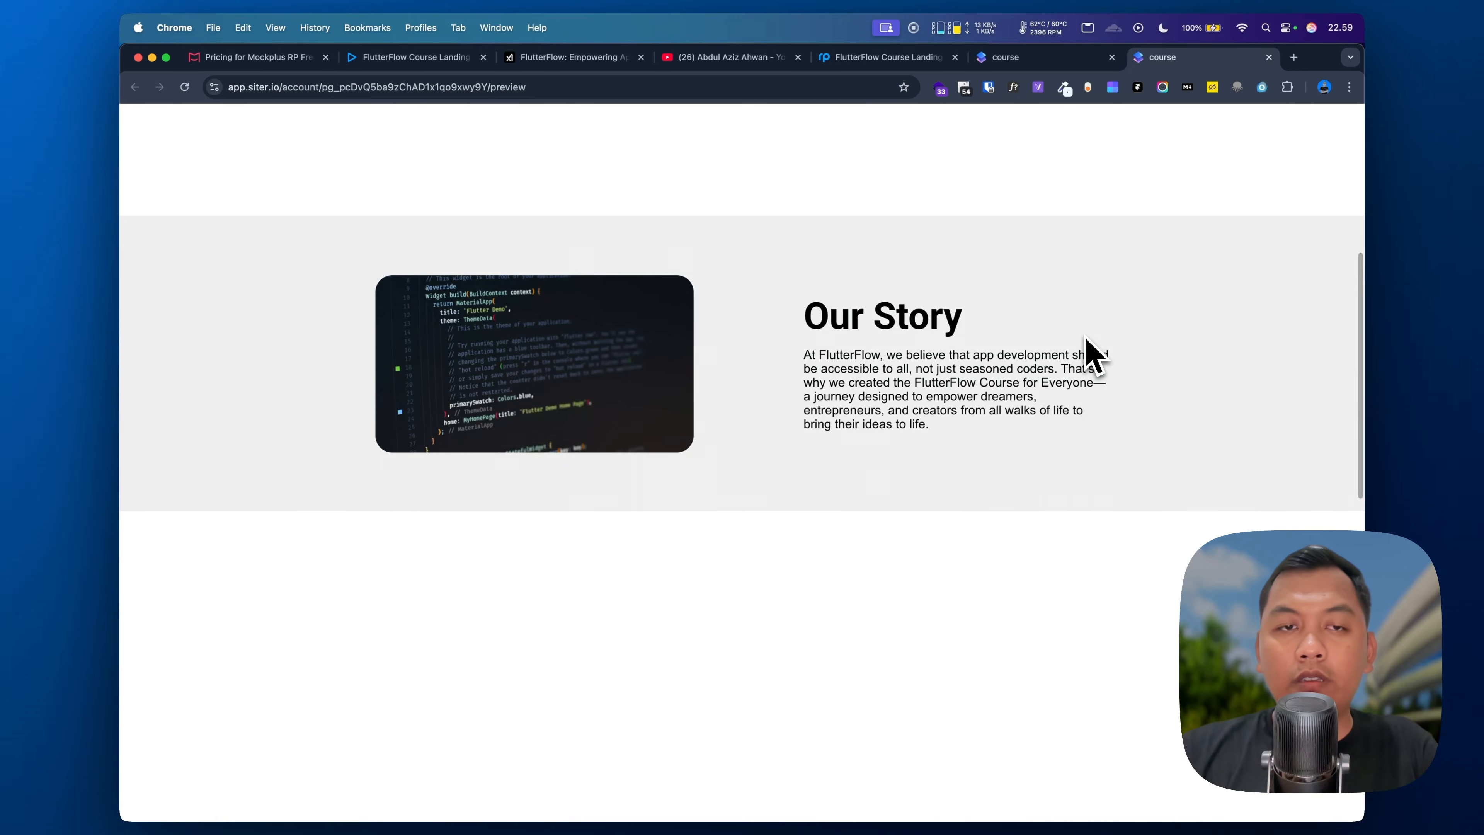
{"action": "scroll", "coordinate": [1085, 342], "scroll_direction": "up", "scroll_amount": 8}
{"action": "scroll", "coordinate": [1085, 351], "scroll_direction": "down", "scroll_amount": 2}
{"action": "left_click", "coordinate": [1046, 58]}
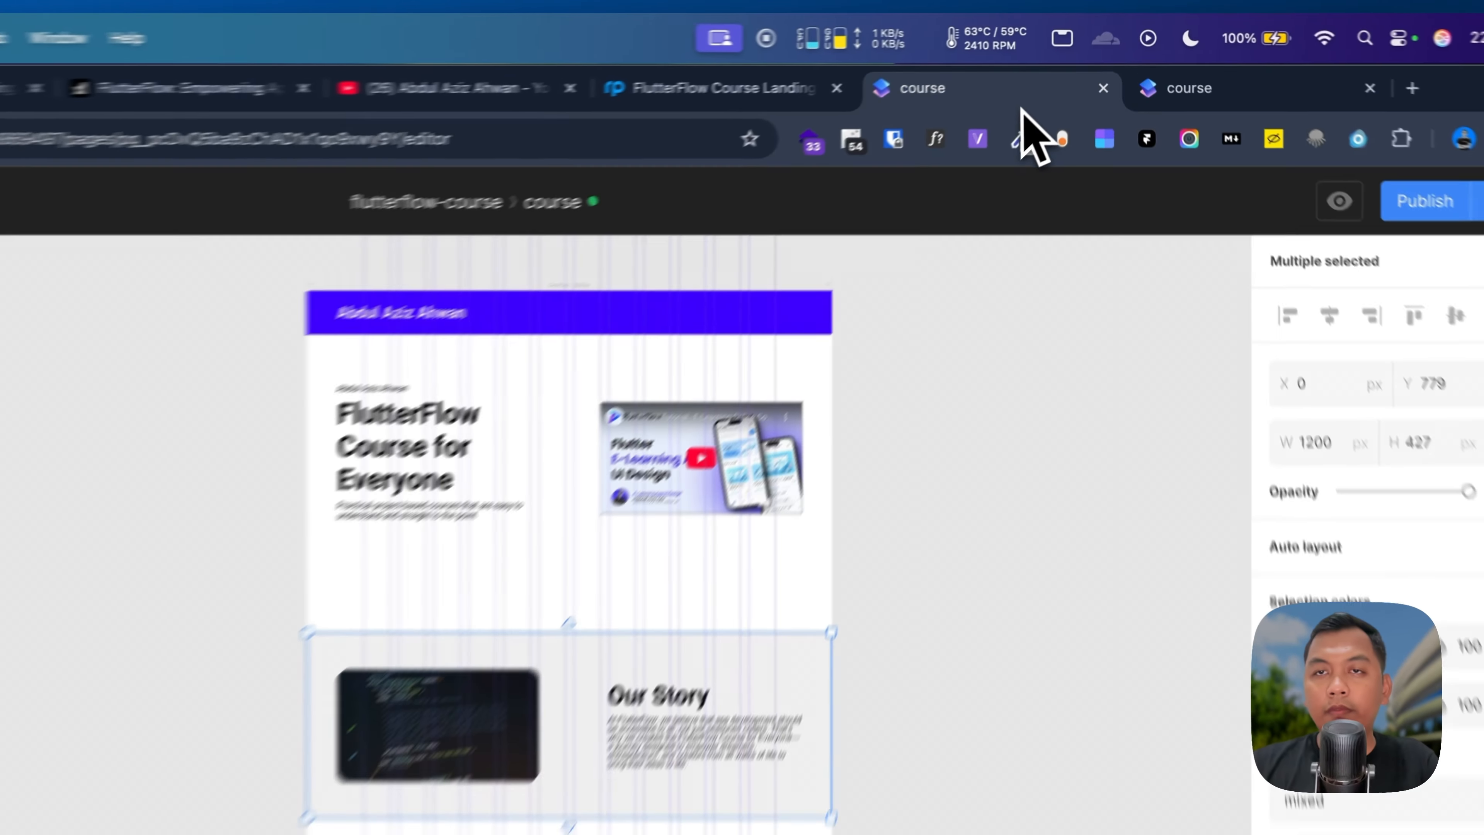
Step: Copy the 'Have you got any Question?' heading from the reference design into the course page
{"action": "left_click", "coordinate": [718, 87]}
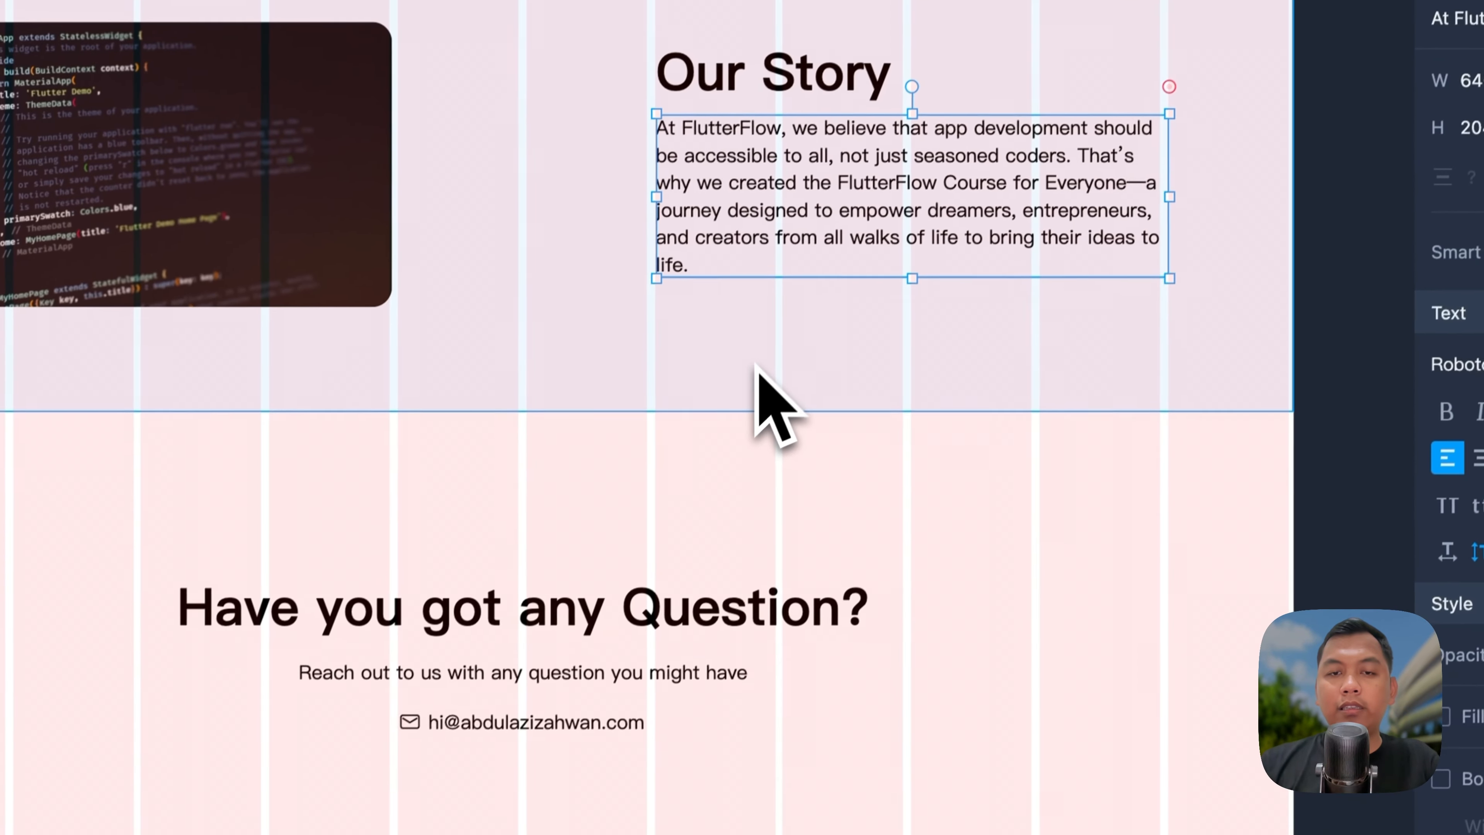
{"action": "left_click", "coordinate": [647, 610]}
{"action": "double_click", "coordinate": [647, 609]}
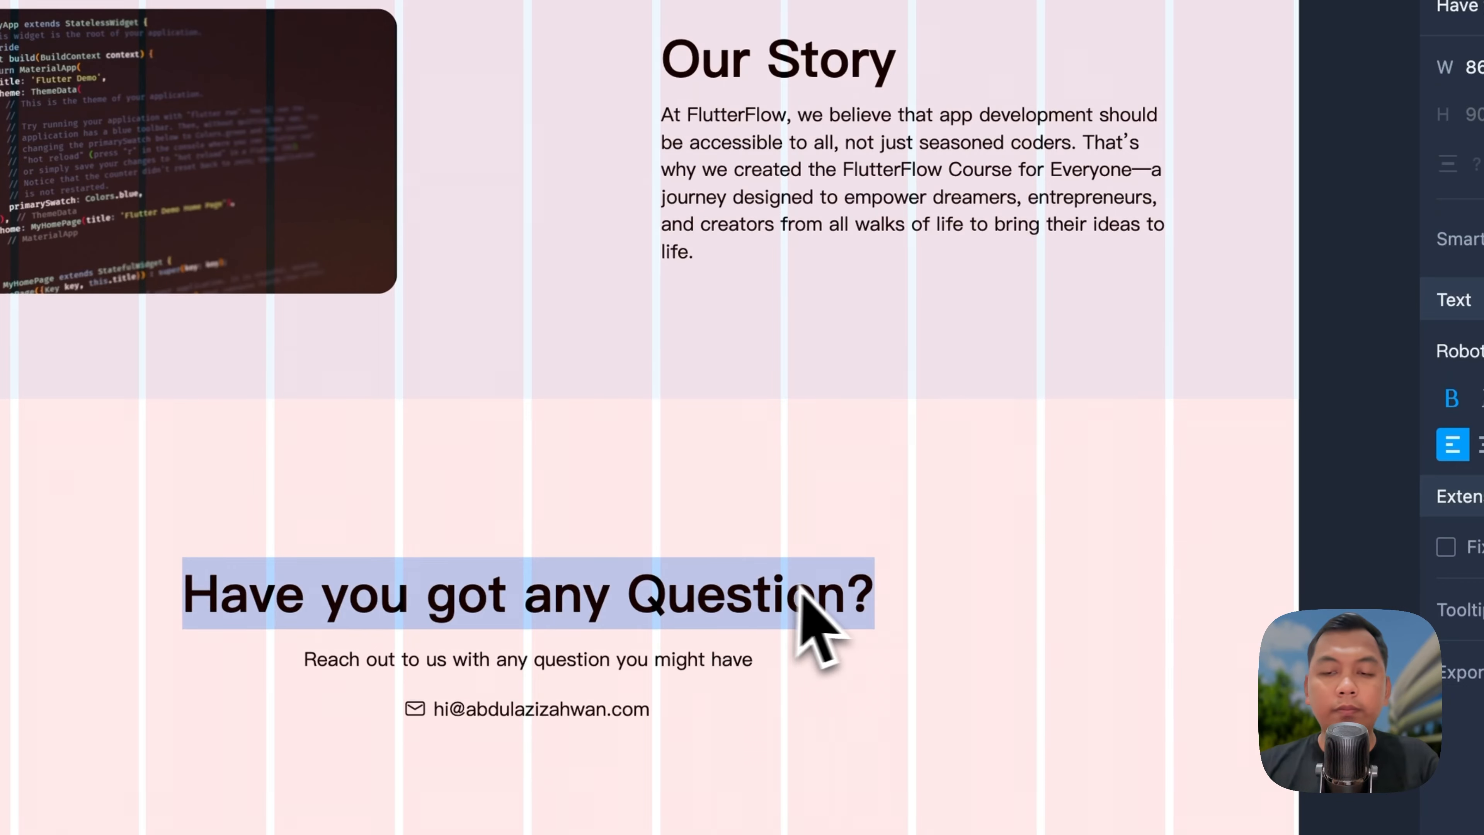
{"action": "key", "text": "super+c"}
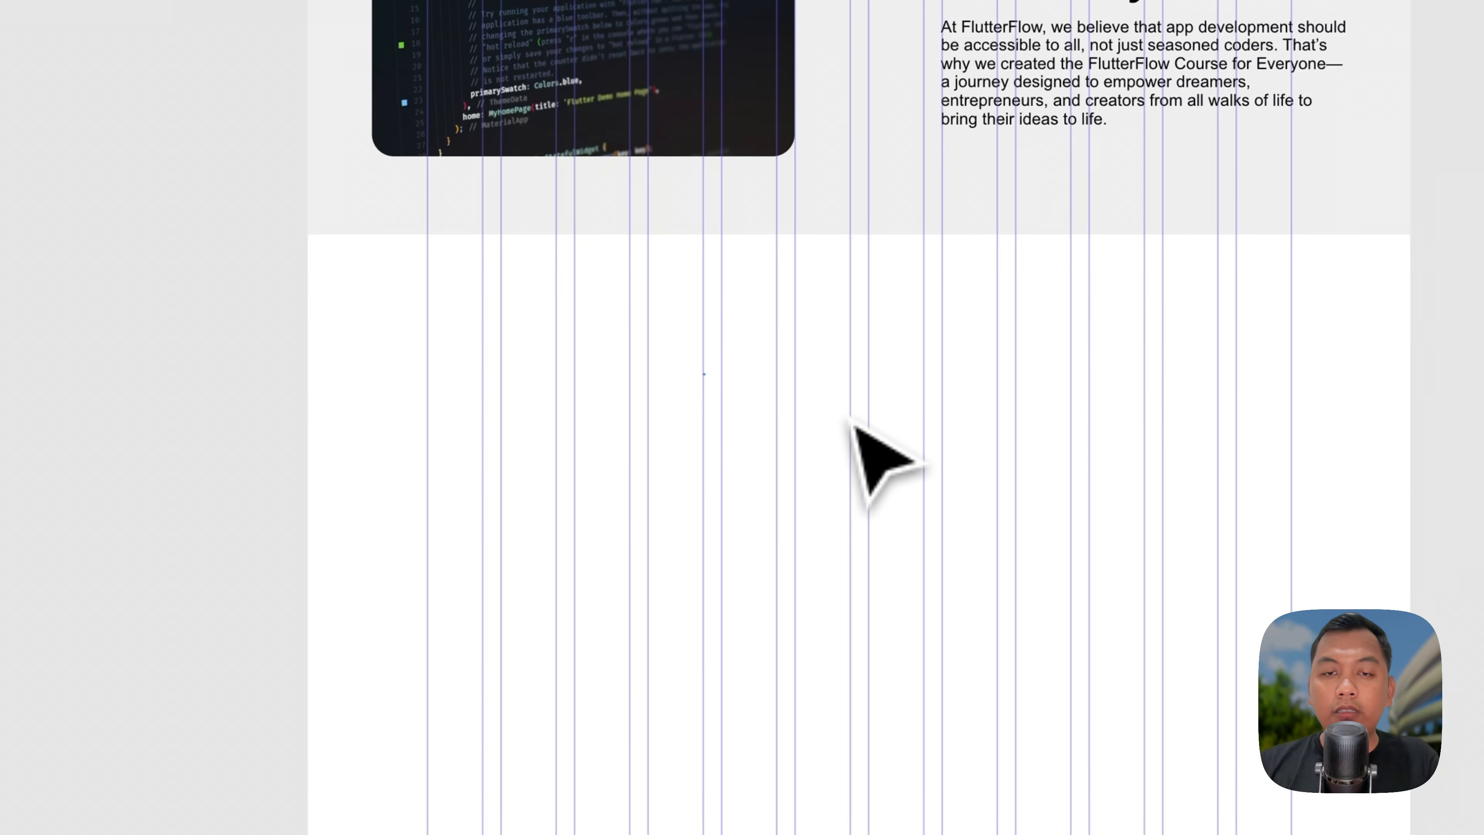
{"action": "key", "text": "super+shift+v"}
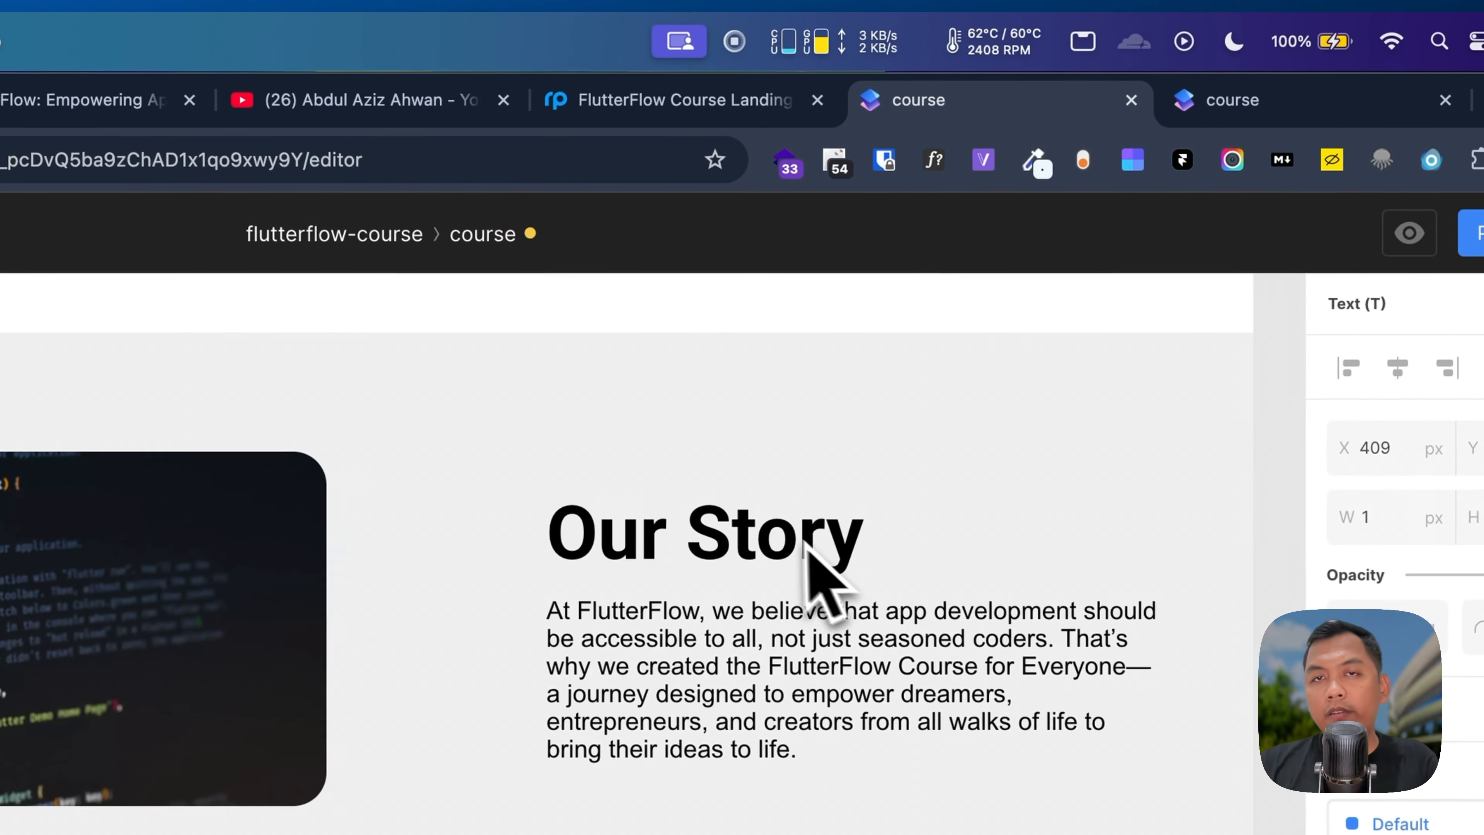
Step: Centre the pasted question heading horizontally below the Our Story section
{"action": "left_click", "coordinate": [647, 116]}
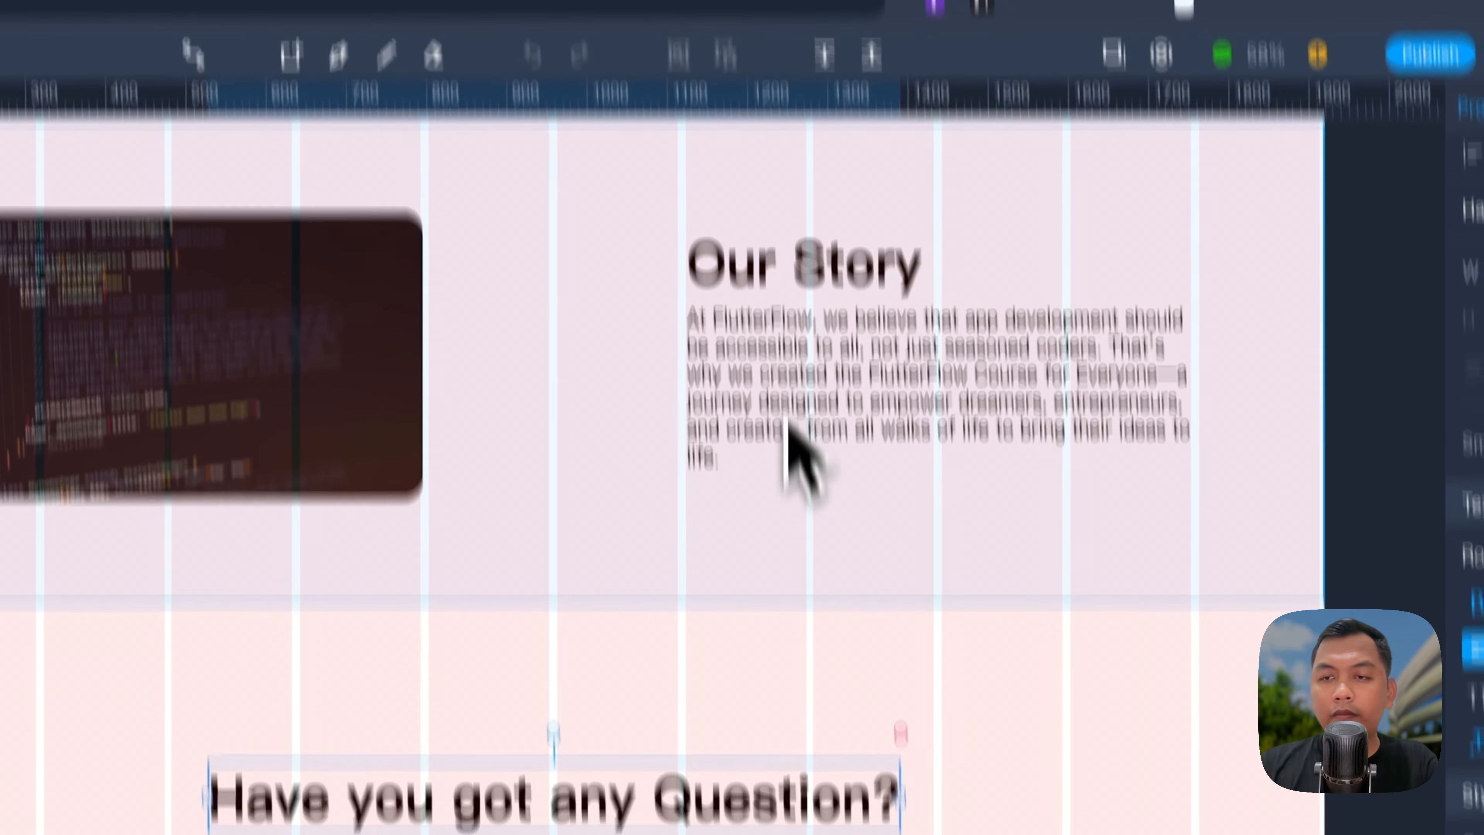
{"action": "left_click", "coordinate": [657, 429]}
{"action": "left_click", "coordinate": [895, 120]}
{"action": "triple_click", "coordinate": [504, 626]}
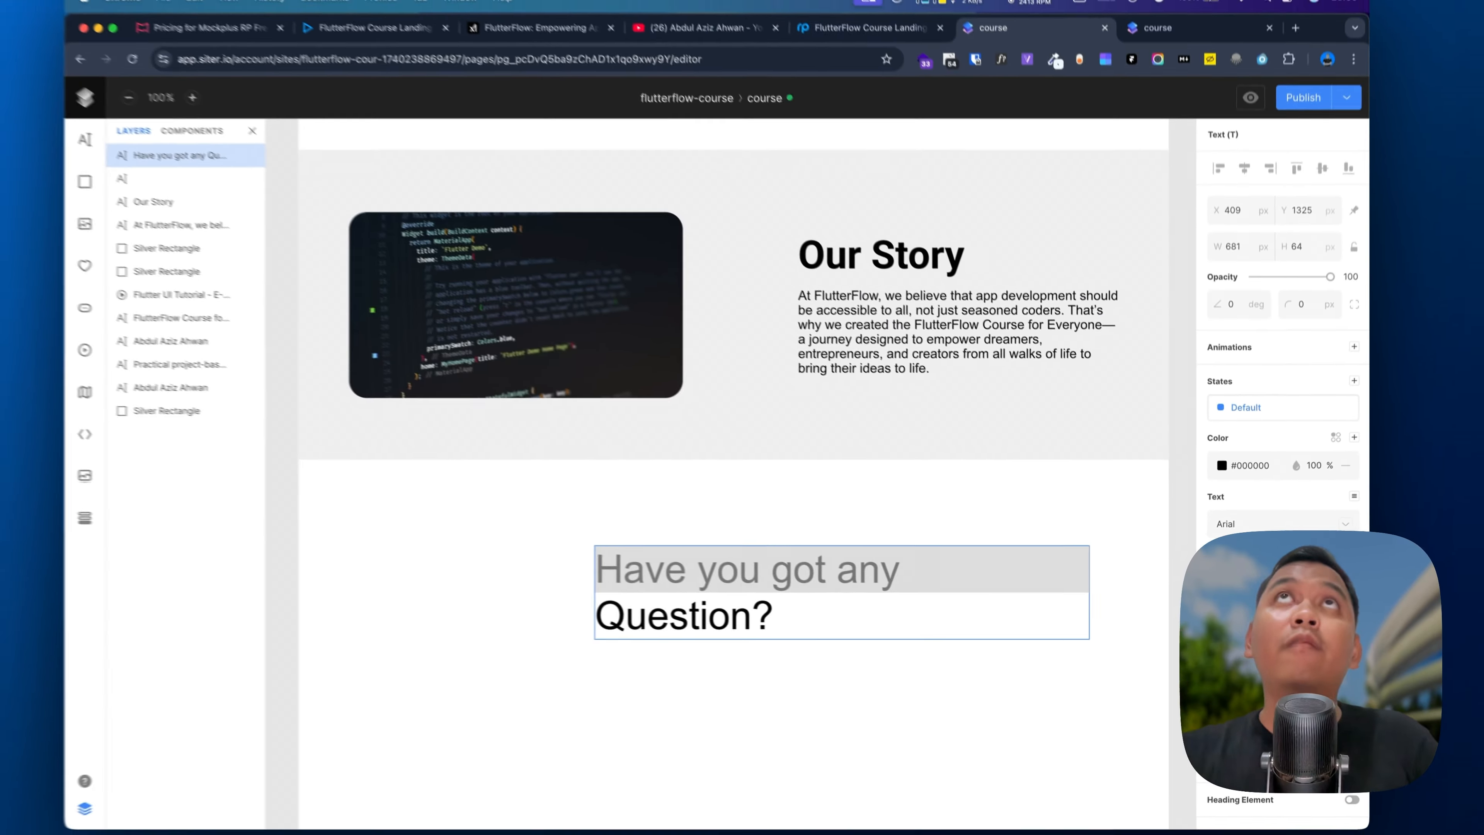
{"action": "scroll", "coordinate": [831, 501], "scroll_direction": "down", "scroll_amount": 5}
{"action": "left_click_drag", "start_coordinate": [877, 536], "coordinate": [825, 549]}
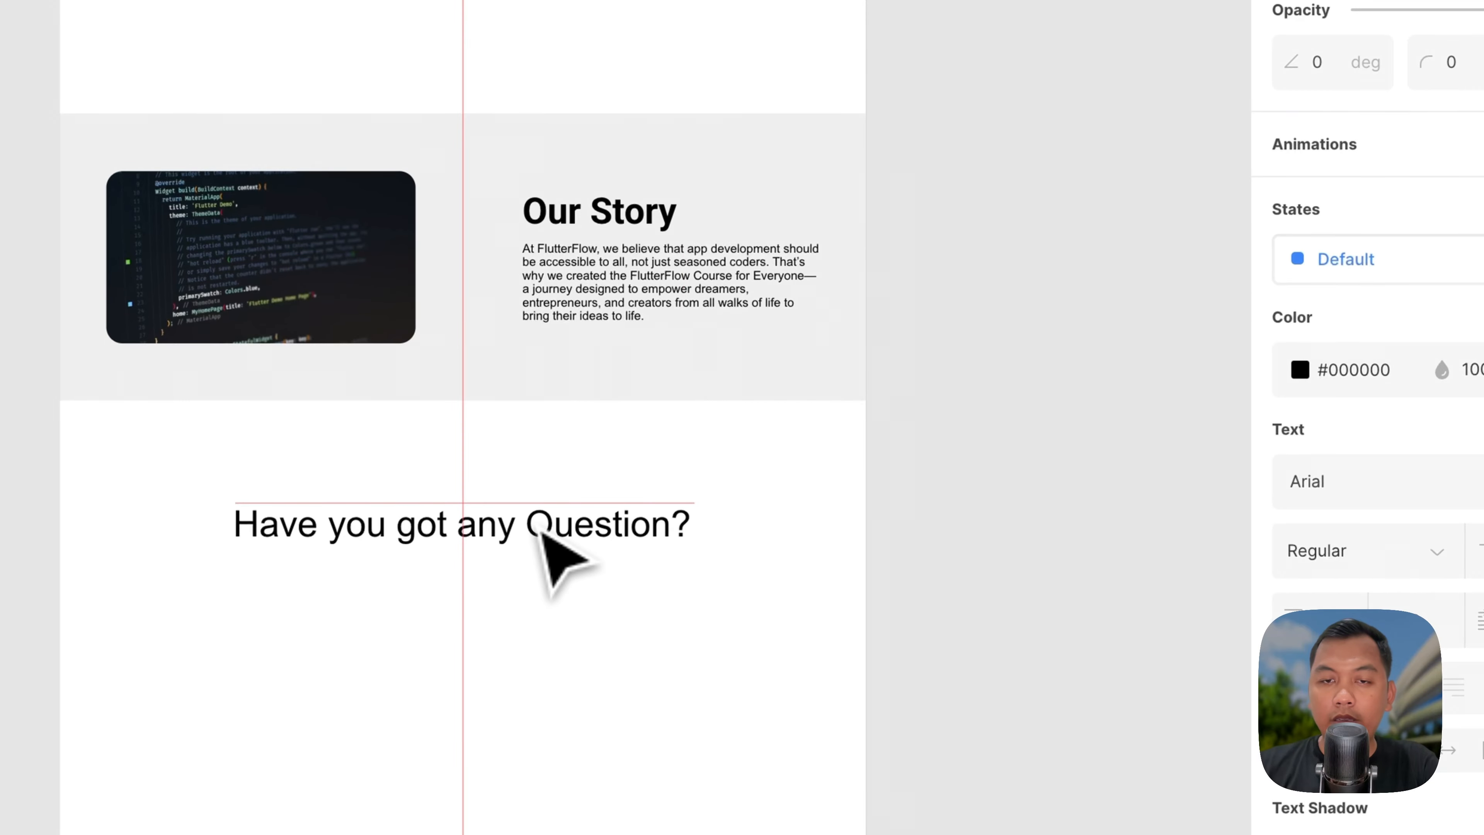
{"action": "left_click_drag", "start_coordinate": [546, 533], "coordinate": [547, 533]}
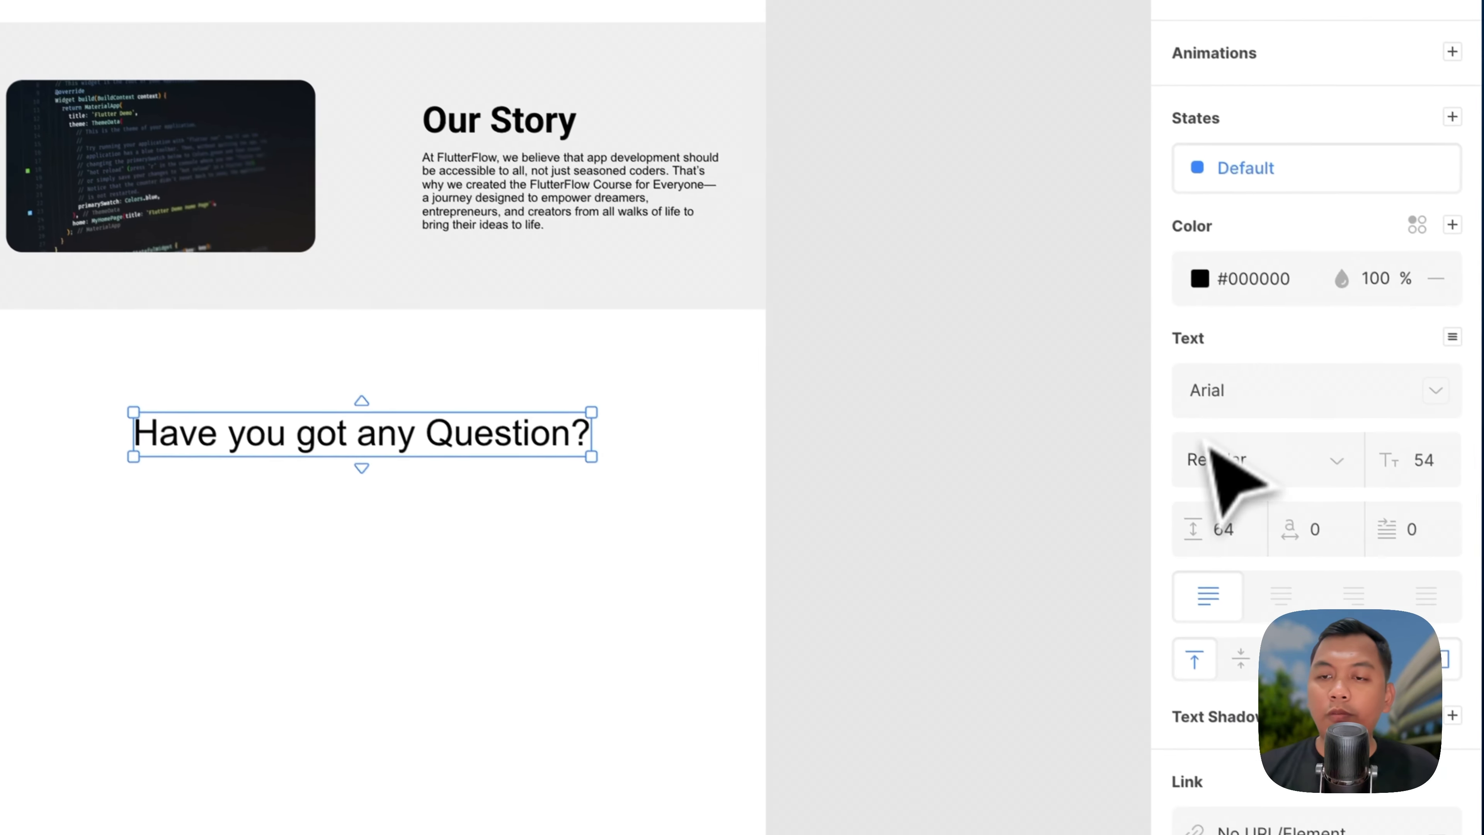
Step: Set the heading to Roboto Bold and copy the reach-out subtitle from the reference
{"action": "left_click", "coordinate": [1354, 489]}
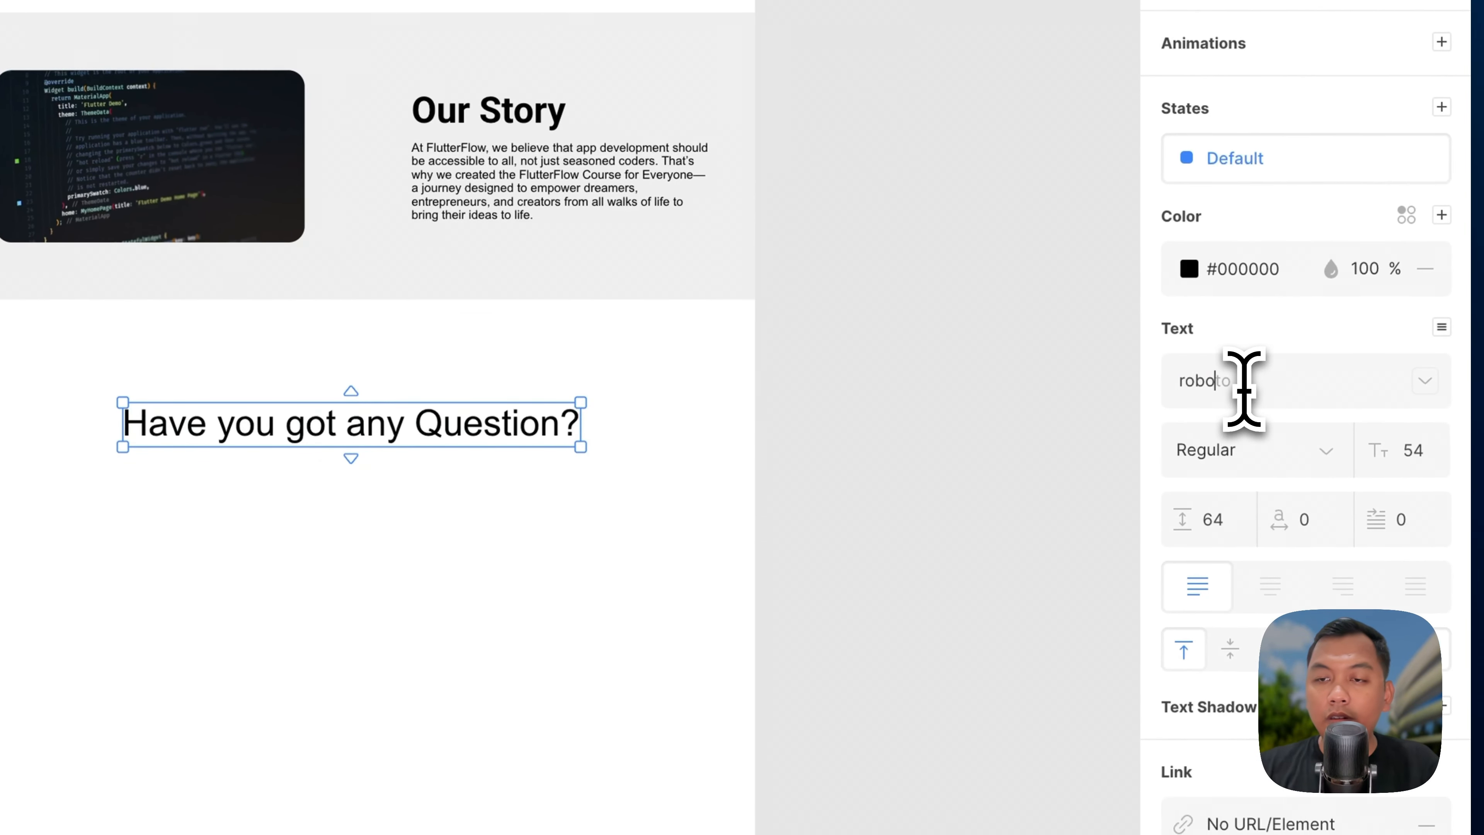
{"action": "left_click", "coordinate": [1236, 464]}
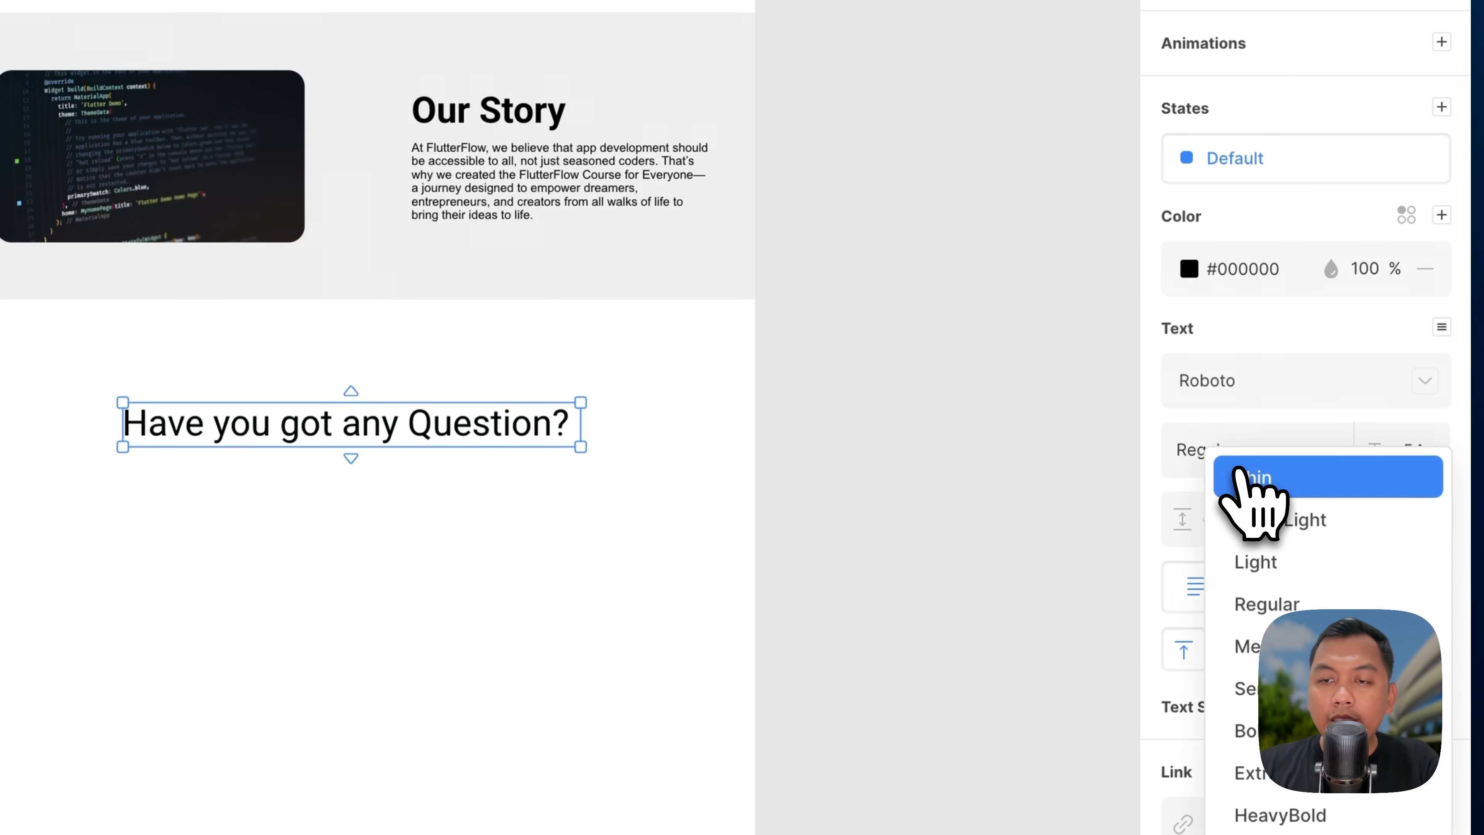
{"action": "left_click", "coordinate": [1244, 730]}
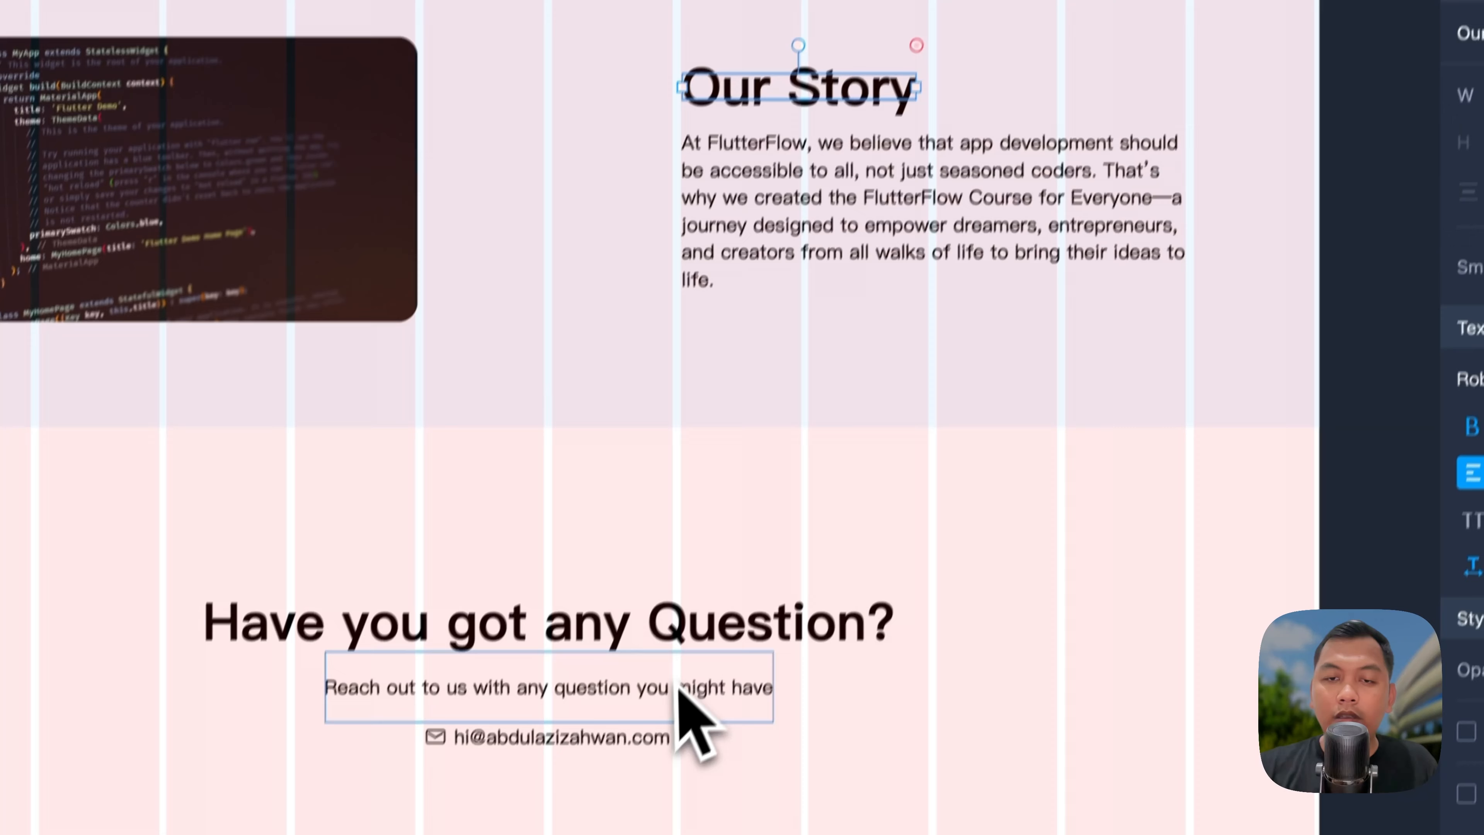
{"action": "double_click", "coordinate": [678, 688]}
{"action": "key", "text": "super+c"}
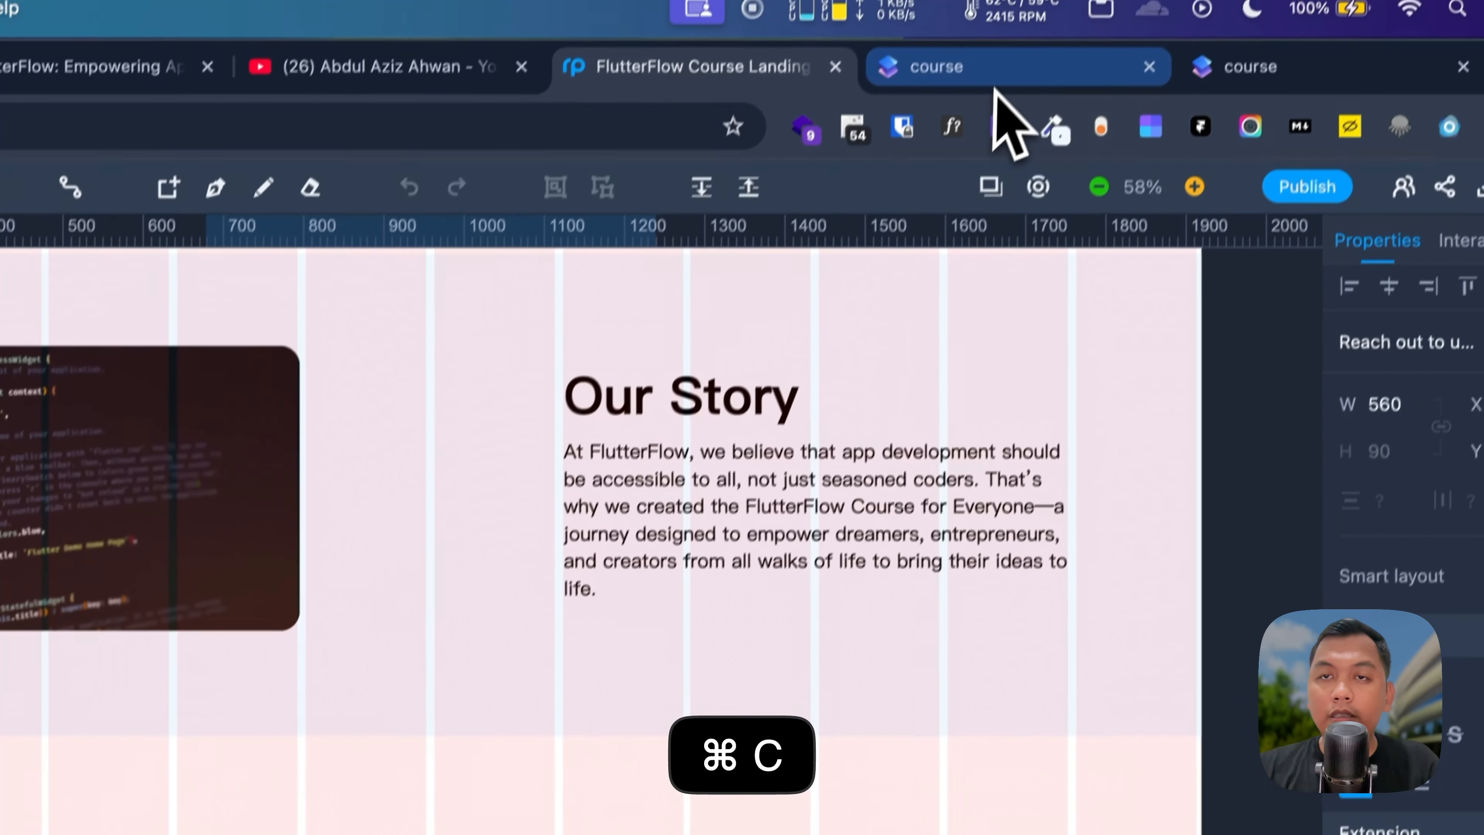
Step: Paste 'Reach out to us with any question you might have' in Roboto just under the heading
{"action": "left_click", "coordinate": [995, 81]}
{"action": "left_click", "coordinate": [706, 645]}
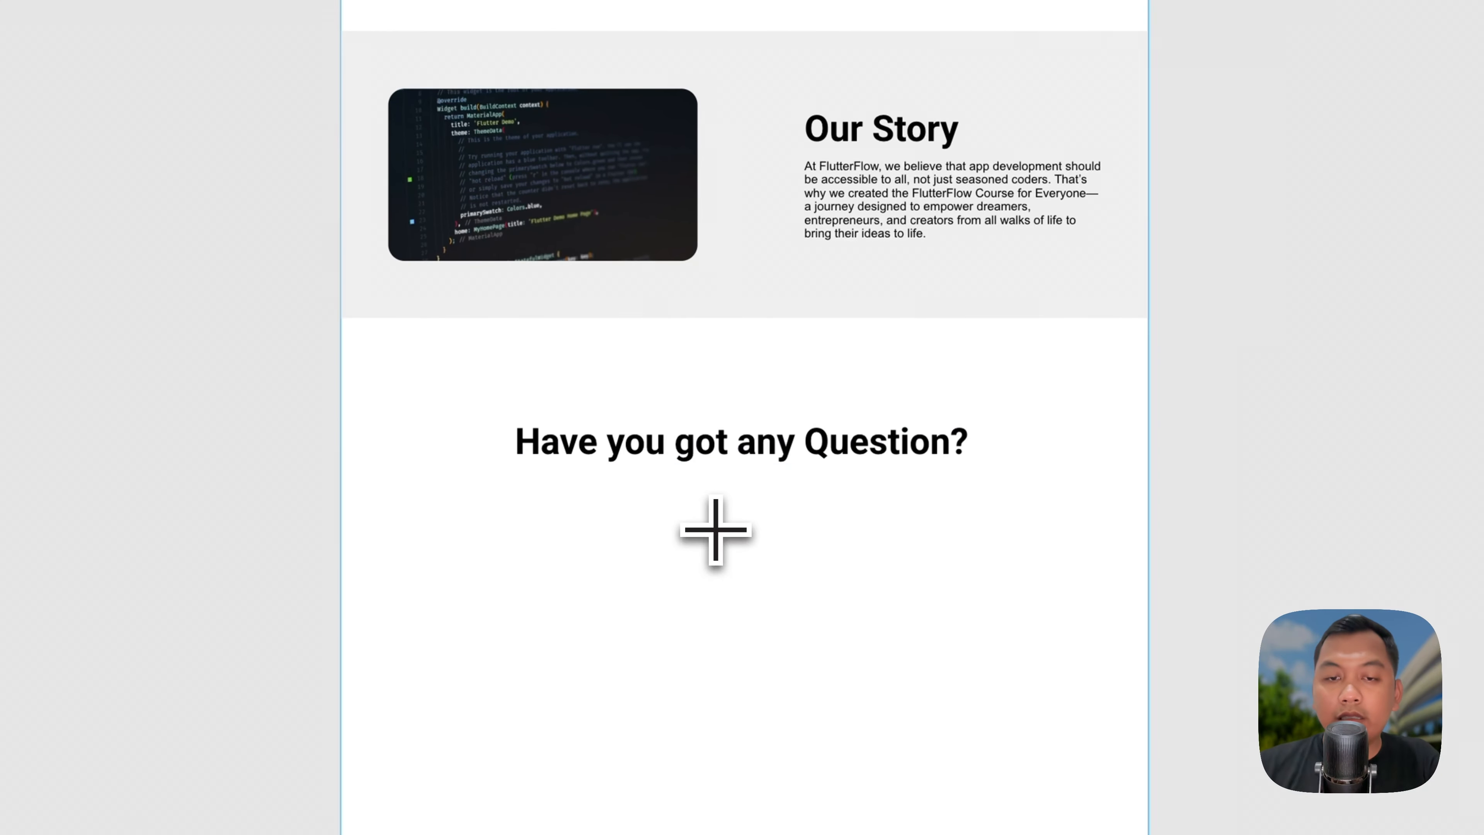
{"action": "left_click", "coordinate": [716, 530]}
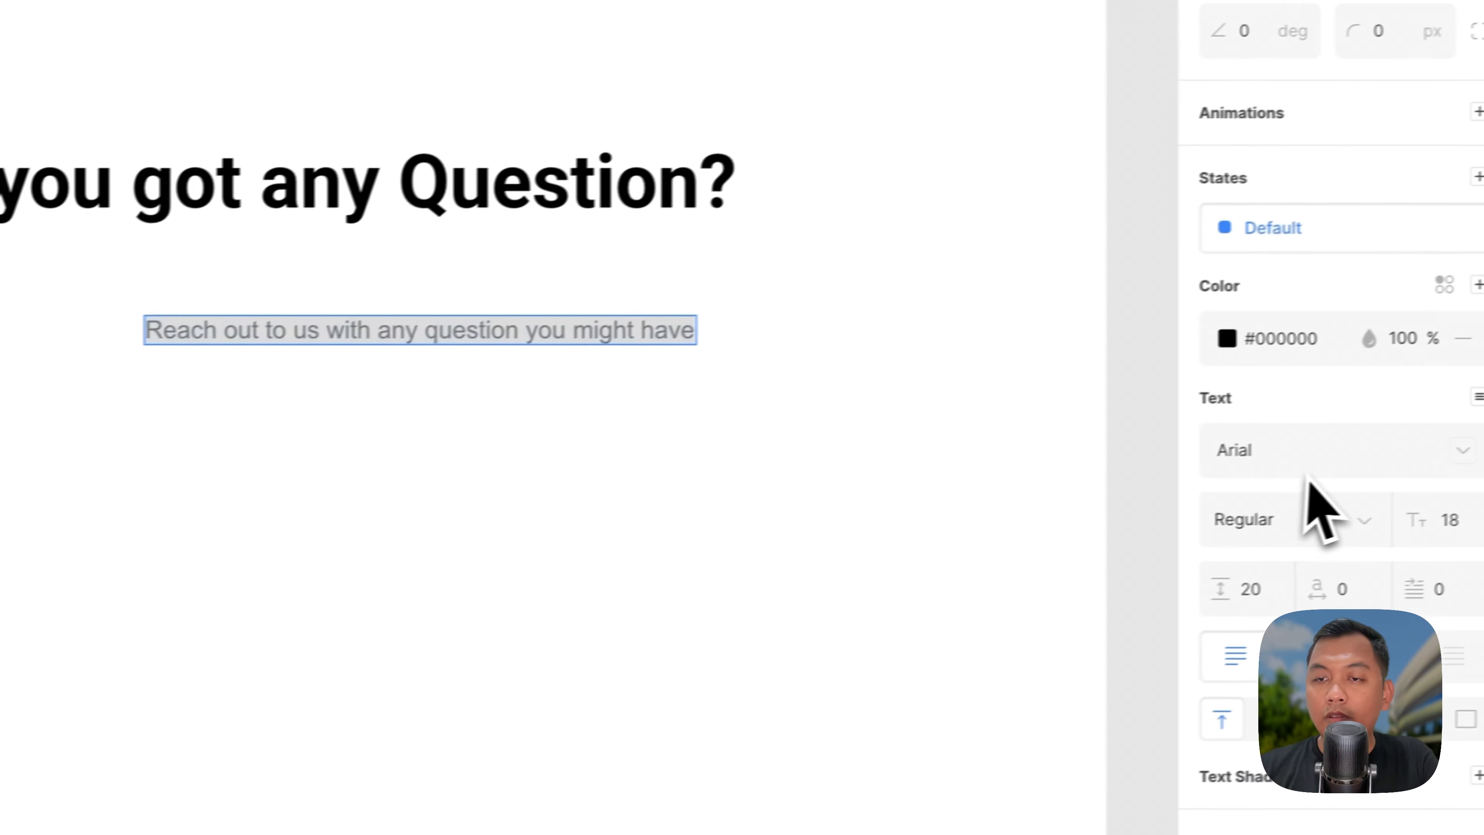
{"action": "left_click", "coordinate": [1314, 460]}
{"action": "type", "text": "ro"}
{"action": "key", "text": "Return"}
{"action": "left_click_drag", "start_coordinate": [382, 335], "coordinate": [240, 278]}
{"action": "scroll", "coordinate": [481, 378], "scroll_direction": "up", "scroll_amount": 3}
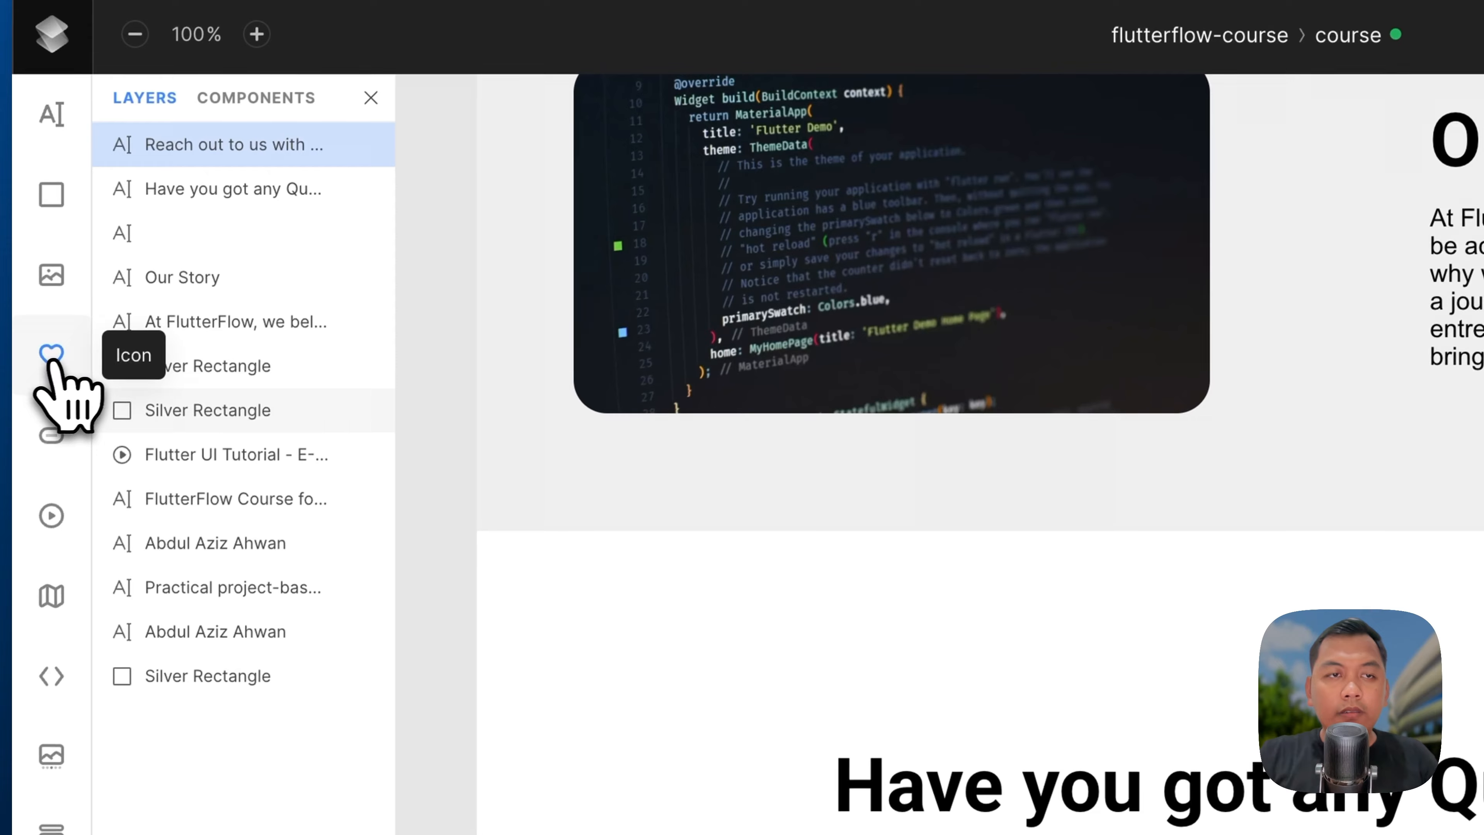
Step: Add a mail envelope icon below the subtitle, resized to 78 × 78 px
{"action": "left_click", "coordinate": [51, 353]}
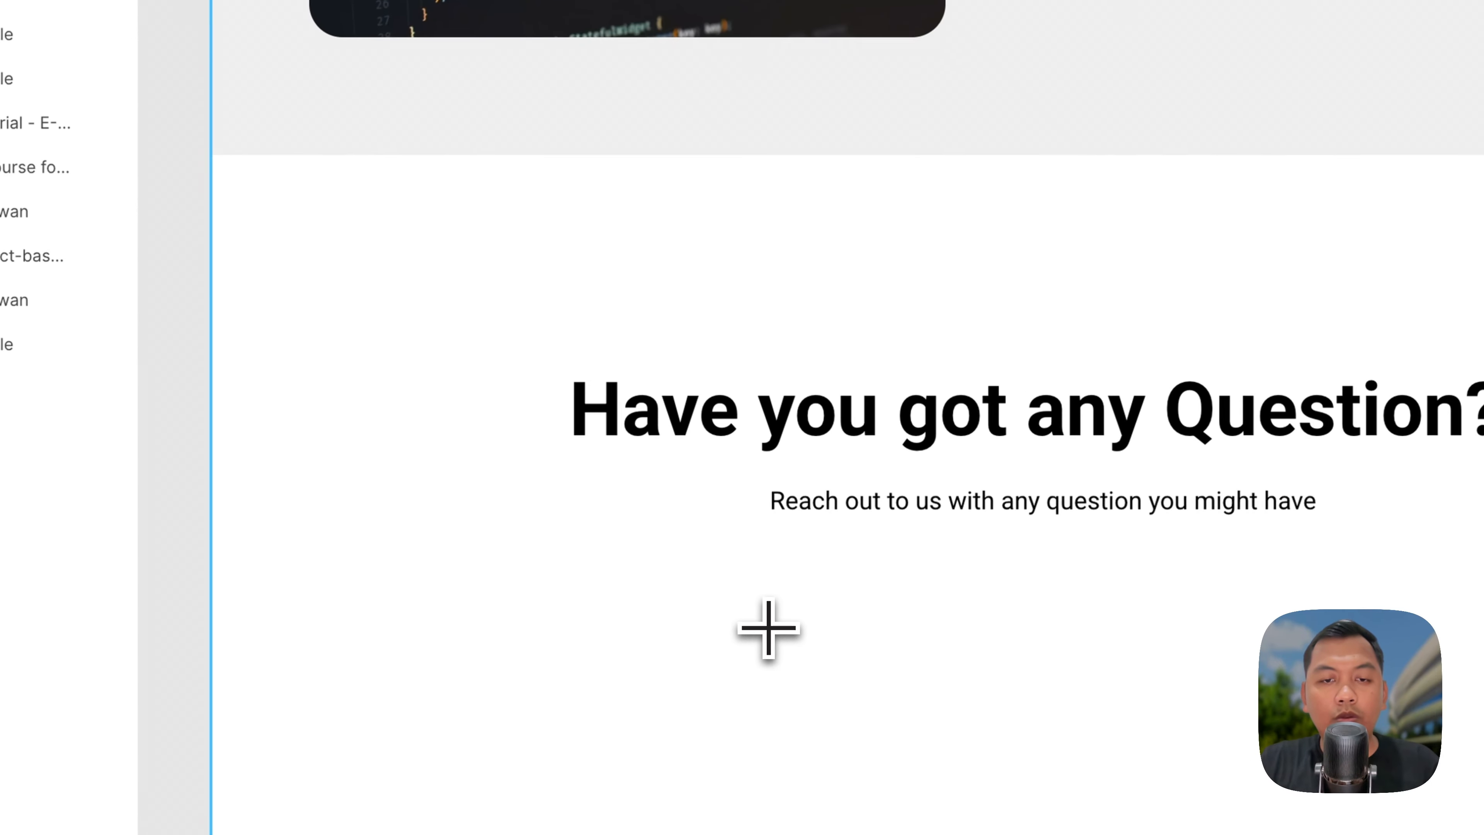
{"action": "left_click", "coordinate": [768, 628]}
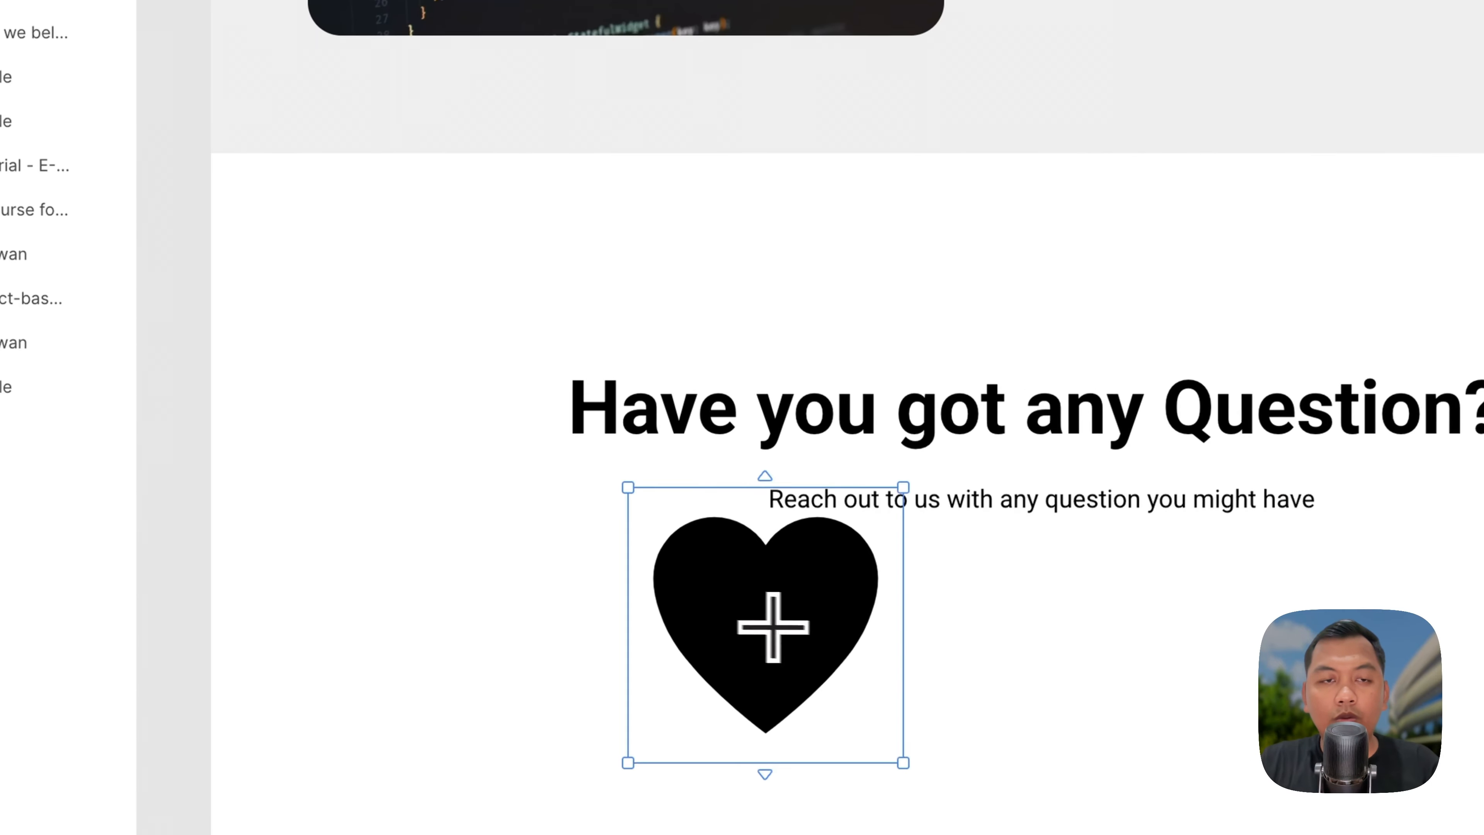
{"action": "left_click", "coordinate": [1314, 332]}
{"action": "type", "text": "mai"}
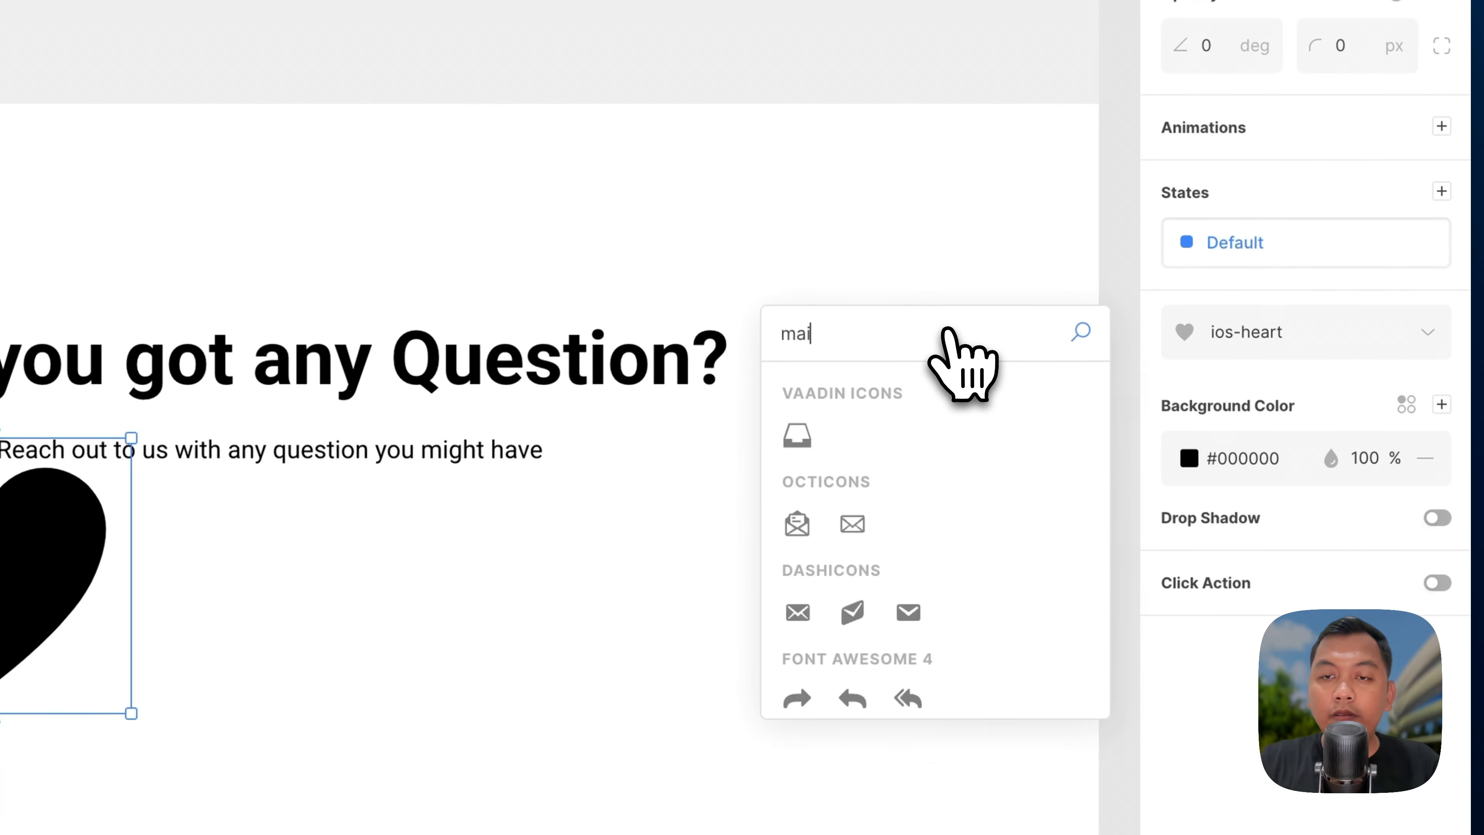
{"action": "type", "text": "l"}
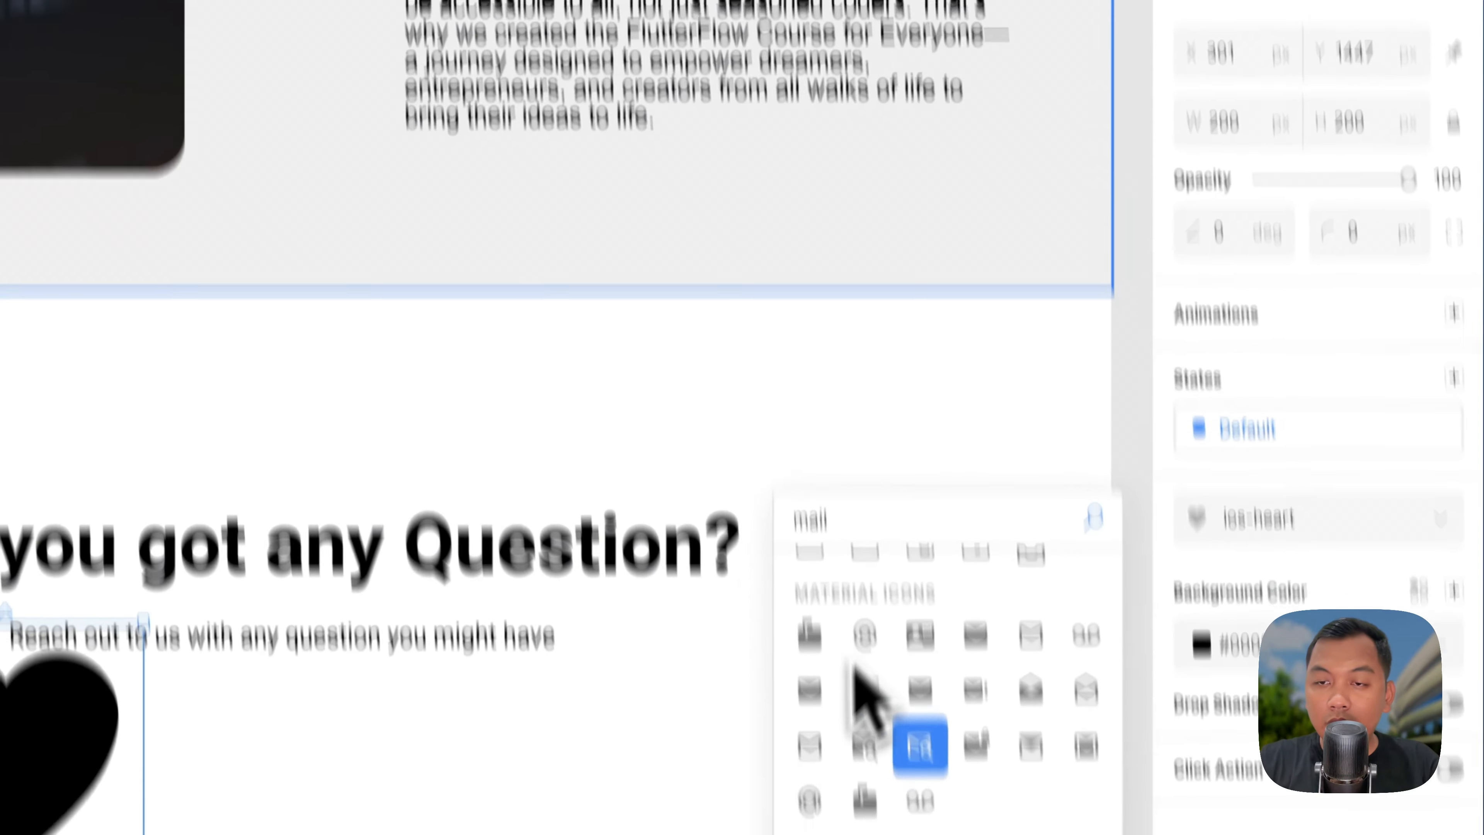
{"action": "scroll", "coordinate": [855, 663], "scroll_direction": "down", "scroll_amount": 10}
{"action": "scroll", "coordinate": [912, 474], "scroll_direction": "up", "scroll_amount": 6}
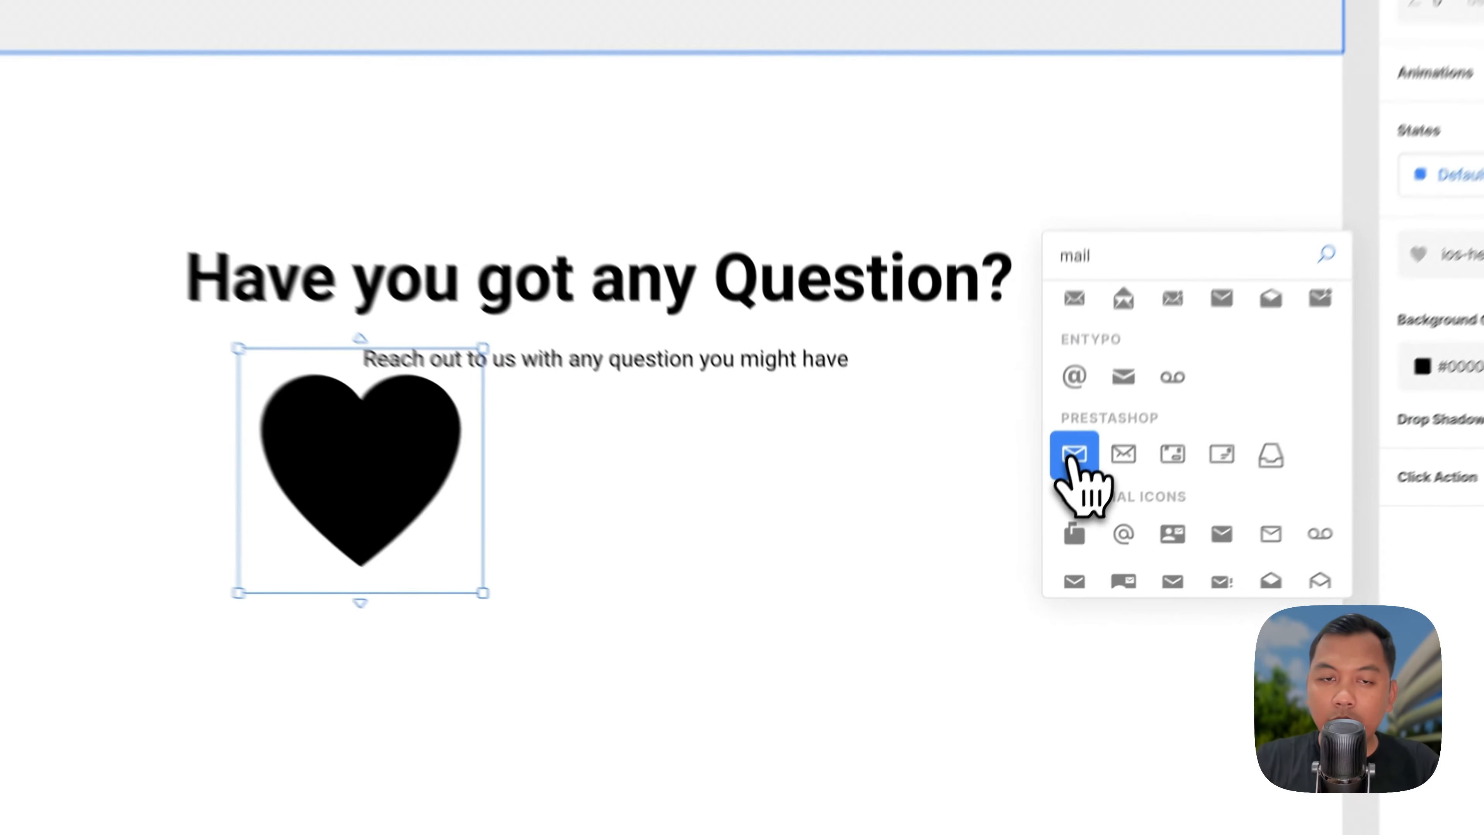
{"action": "left_click", "coordinate": [1030, 577]}
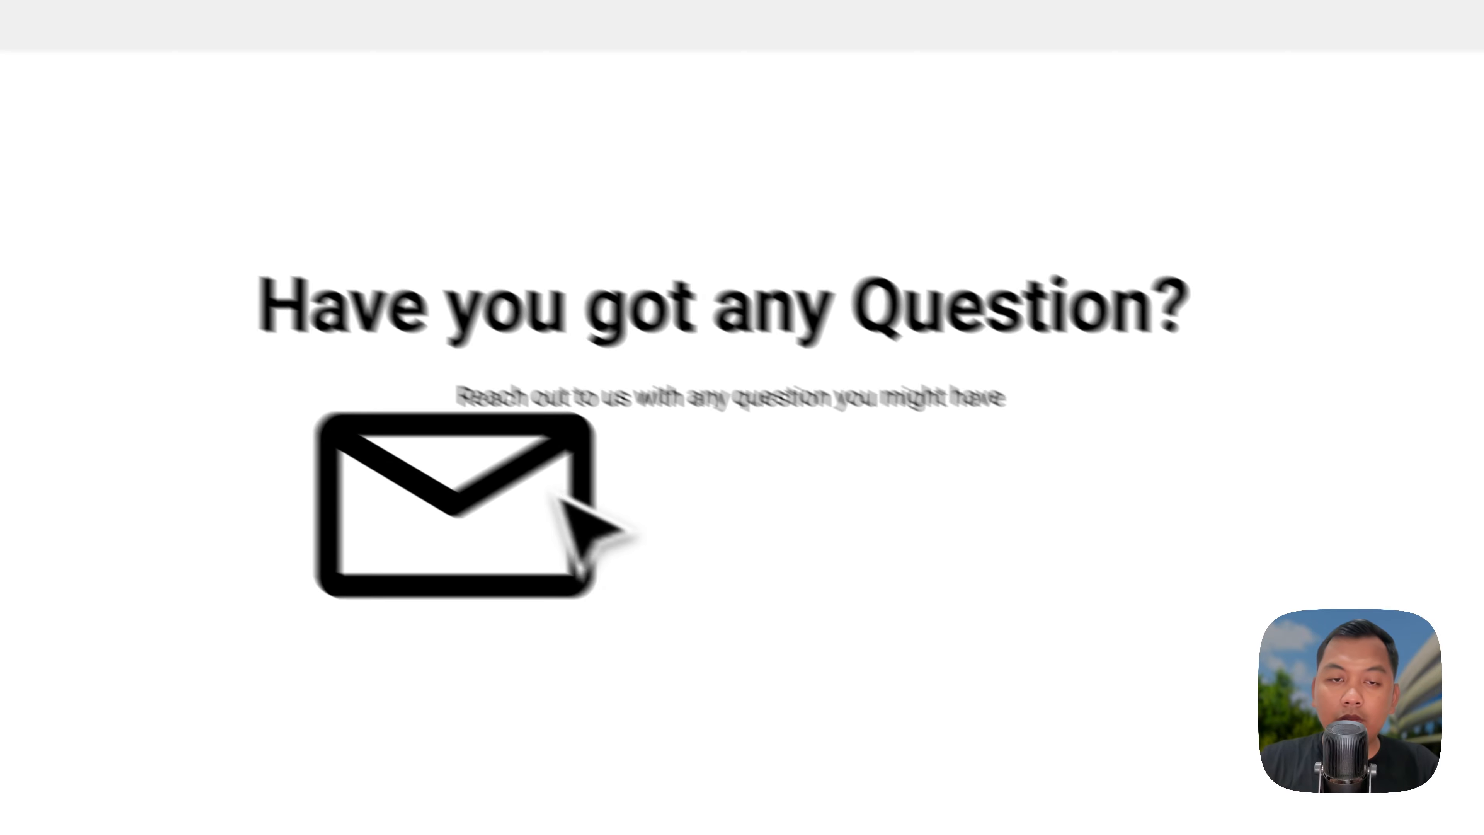
{"action": "left_click_drag", "start_coordinate": [720, 448], "coordinate": [552, 618]}
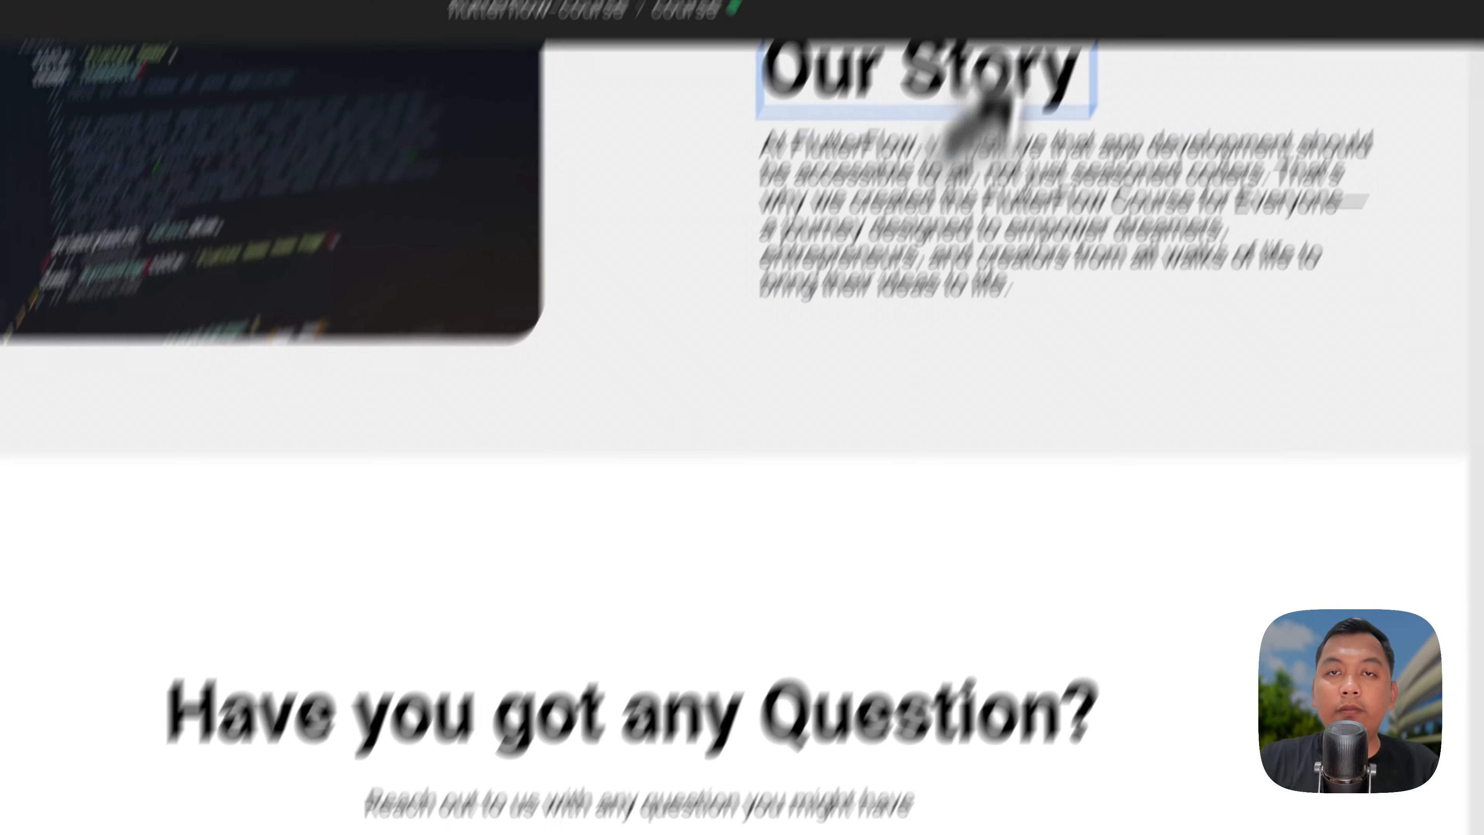
{"action": "left_click", "coordinate": [798, 68]}
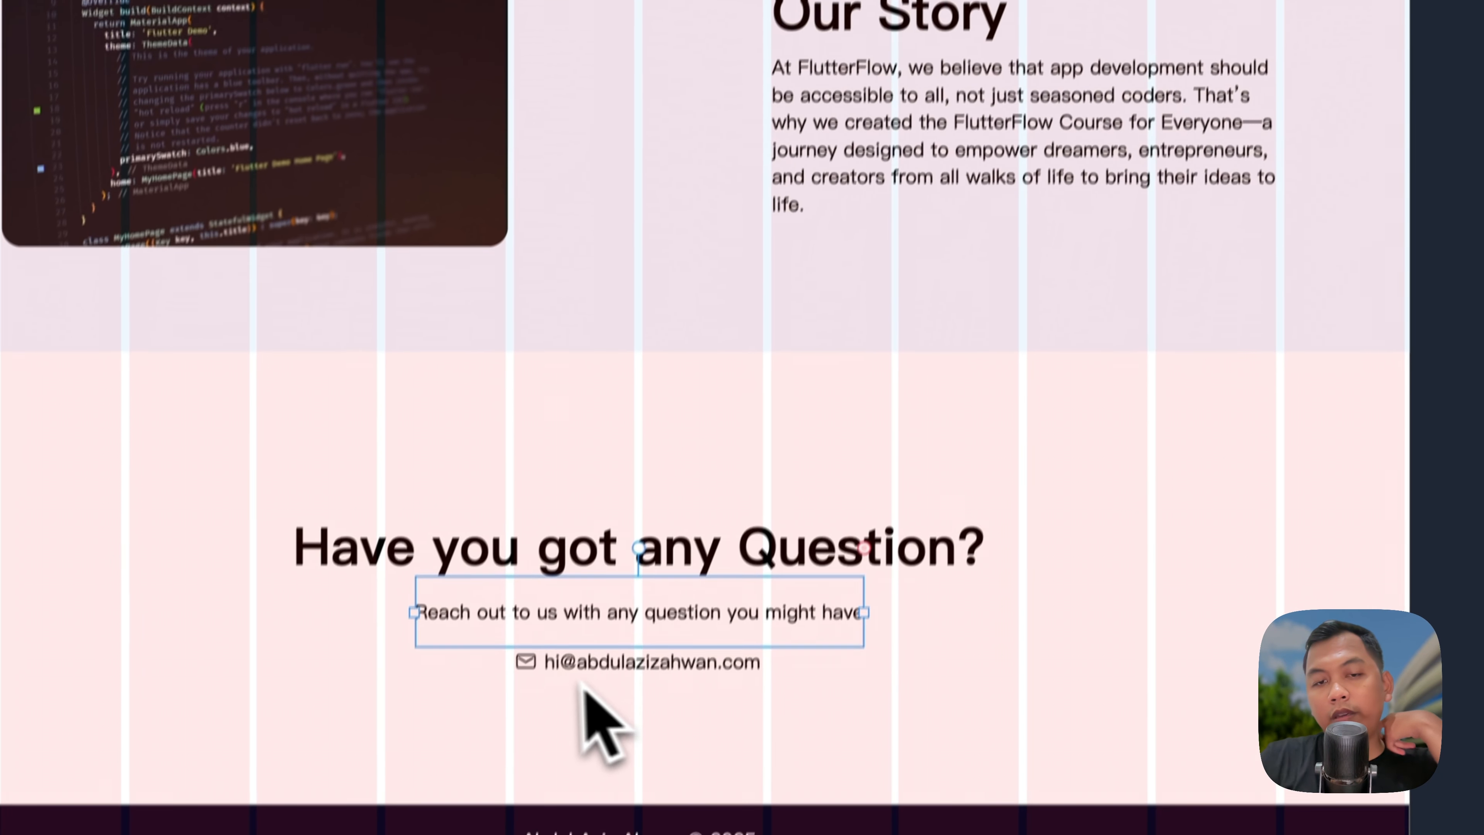
Step: Centre the envelope-and-email group horizontally under the subtitle
{"action": "left_click", "coordinate": [526, 662]}
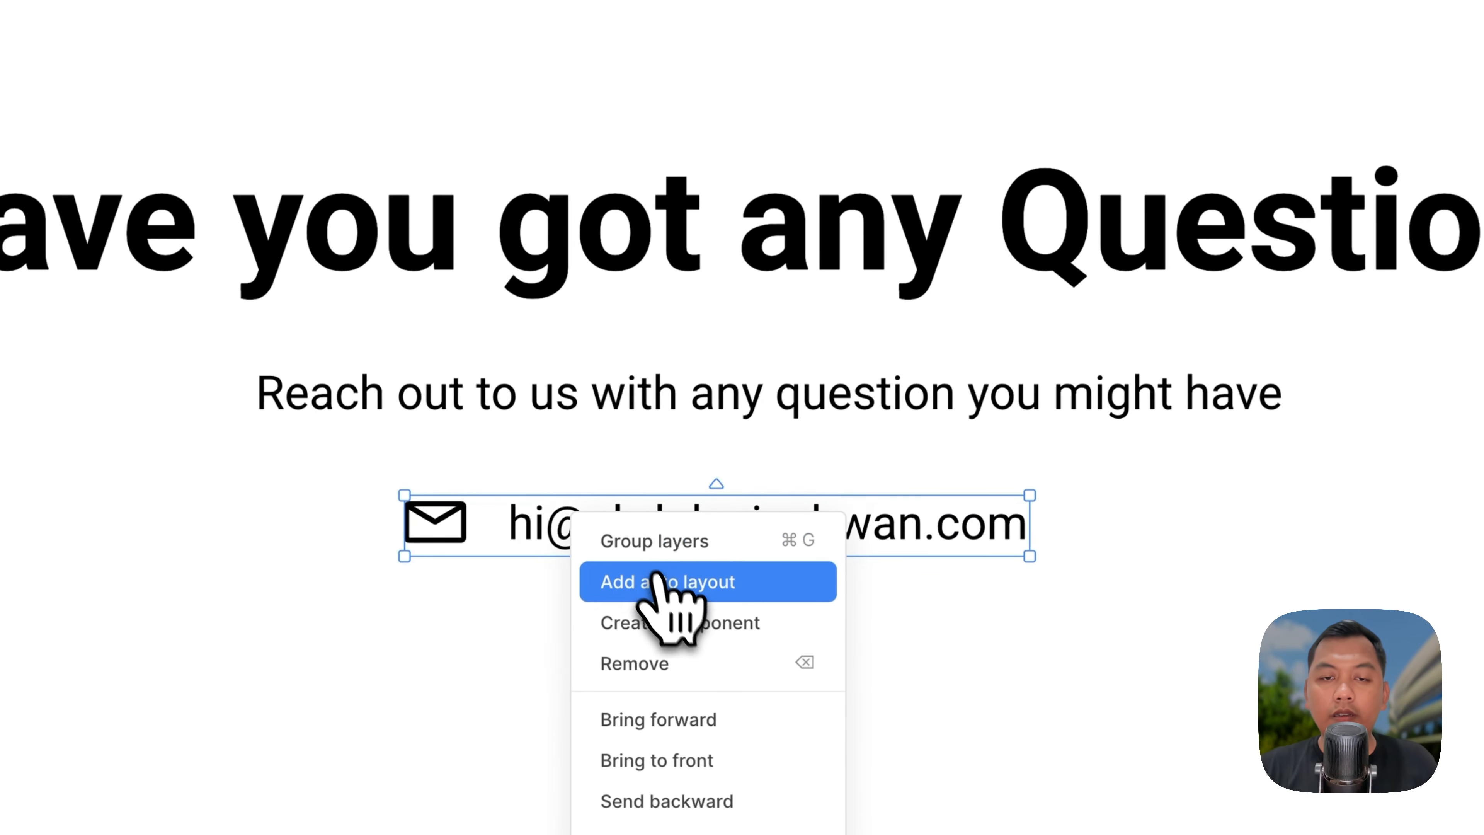
{"action": "left_click_drag", "start_coordinate": [652, 549], "coordinate": [679, 538]}
{"action": "left_click", "coordinate": [1265, 142]}
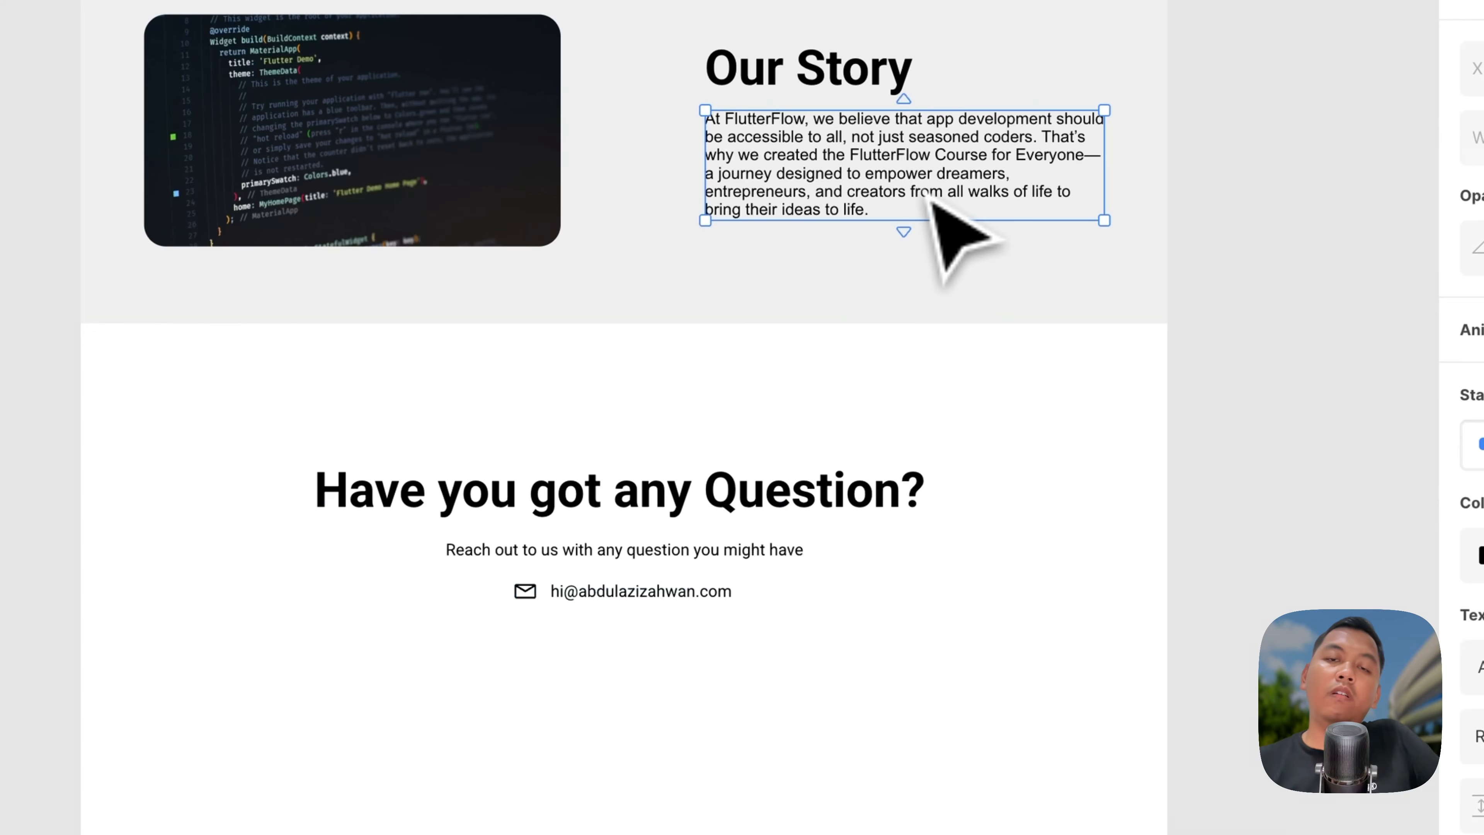
Step: Draw a new rectangle below the contact section and move it to the page's left edge
{"action": "scroll", "coordinate": [930, 201], "scroll_direction": "down", "scroll_amount": 5}
{"action": "scroll", "coordinate": [867, 345], "scroll_direction": "up", "scroll_amount": 4}
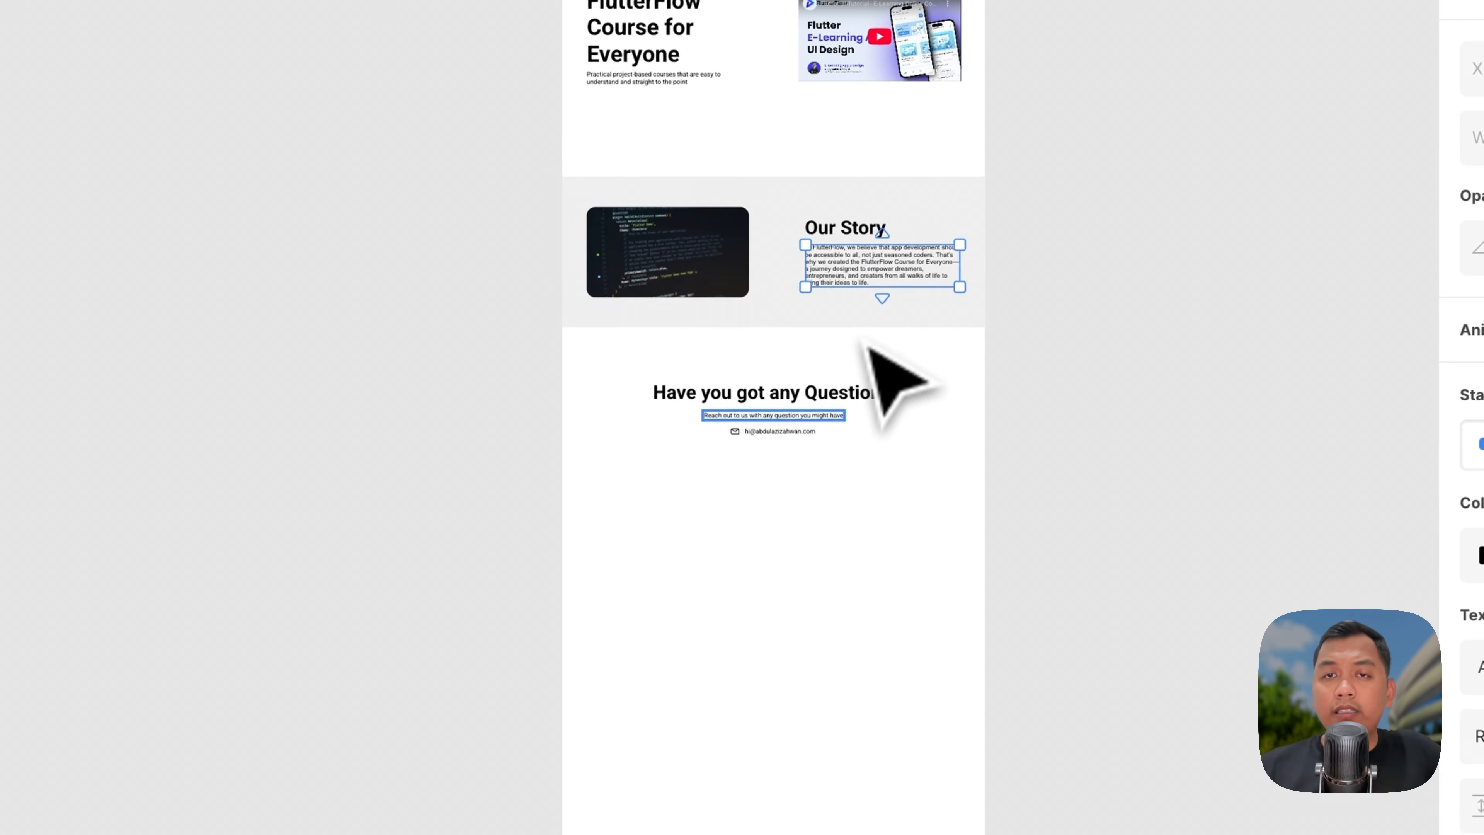
{"action": "scroll", "coordinate": [763, 364], "scroll_direction": "up", "scroll_amount": 5}
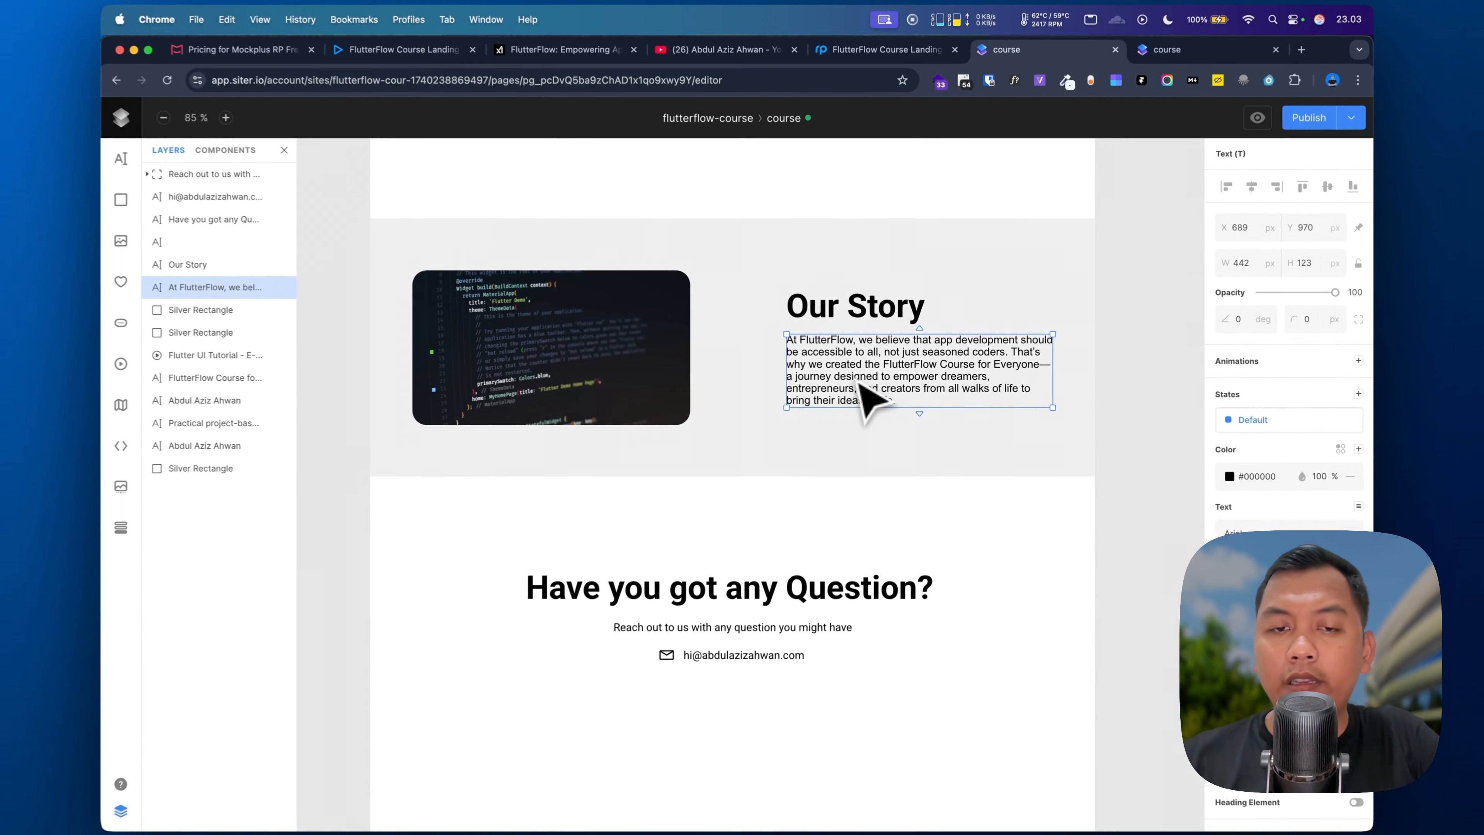
{"action": "scroll", "coordinate": [870, 403], "scroll_direction": "down", "scroll_amount": 3}
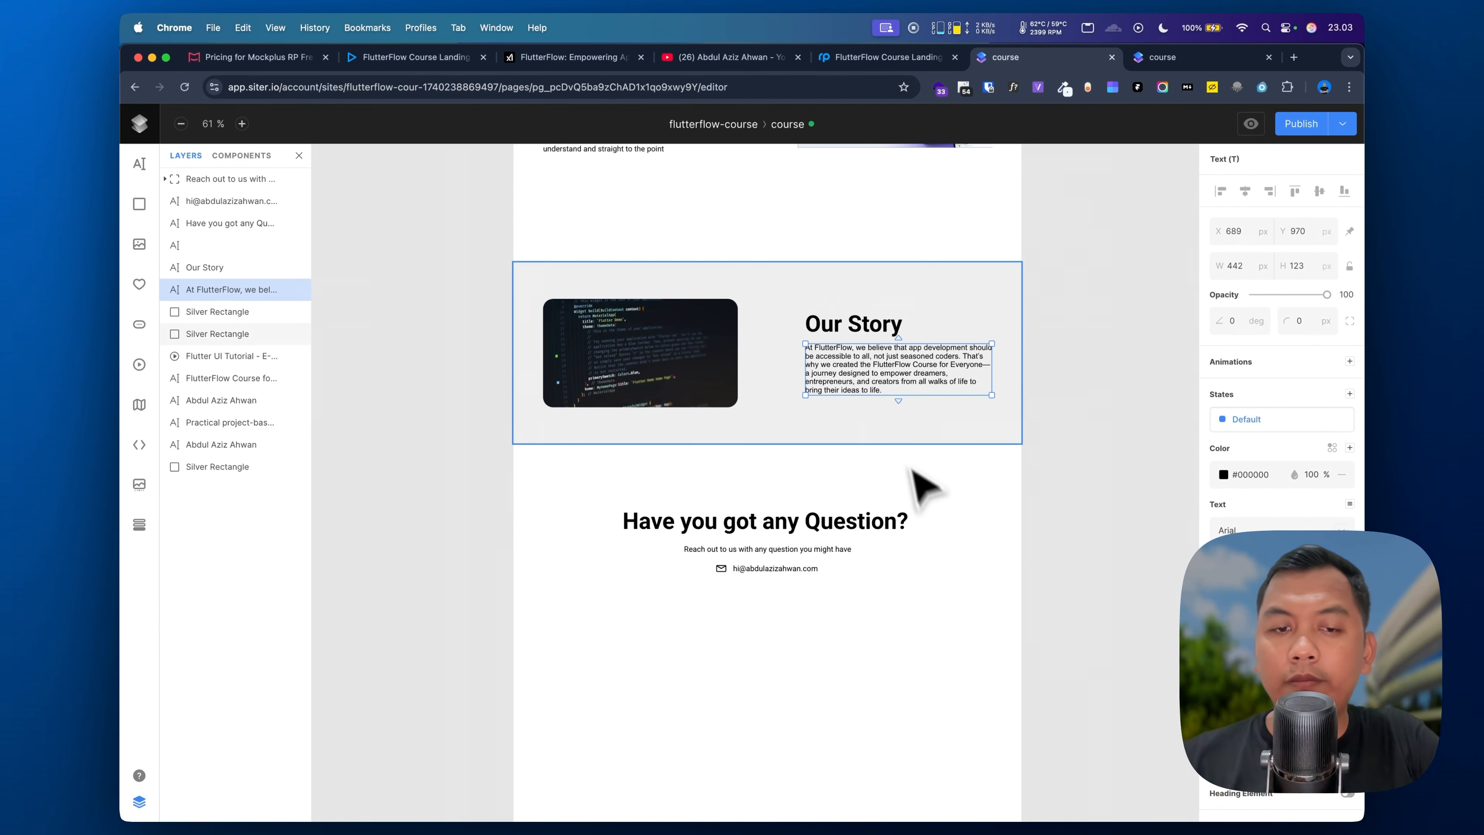
{"action": "scroll", "coordinate": [924, 487], "scroll_direction": "down", "scroll_amount": 3}
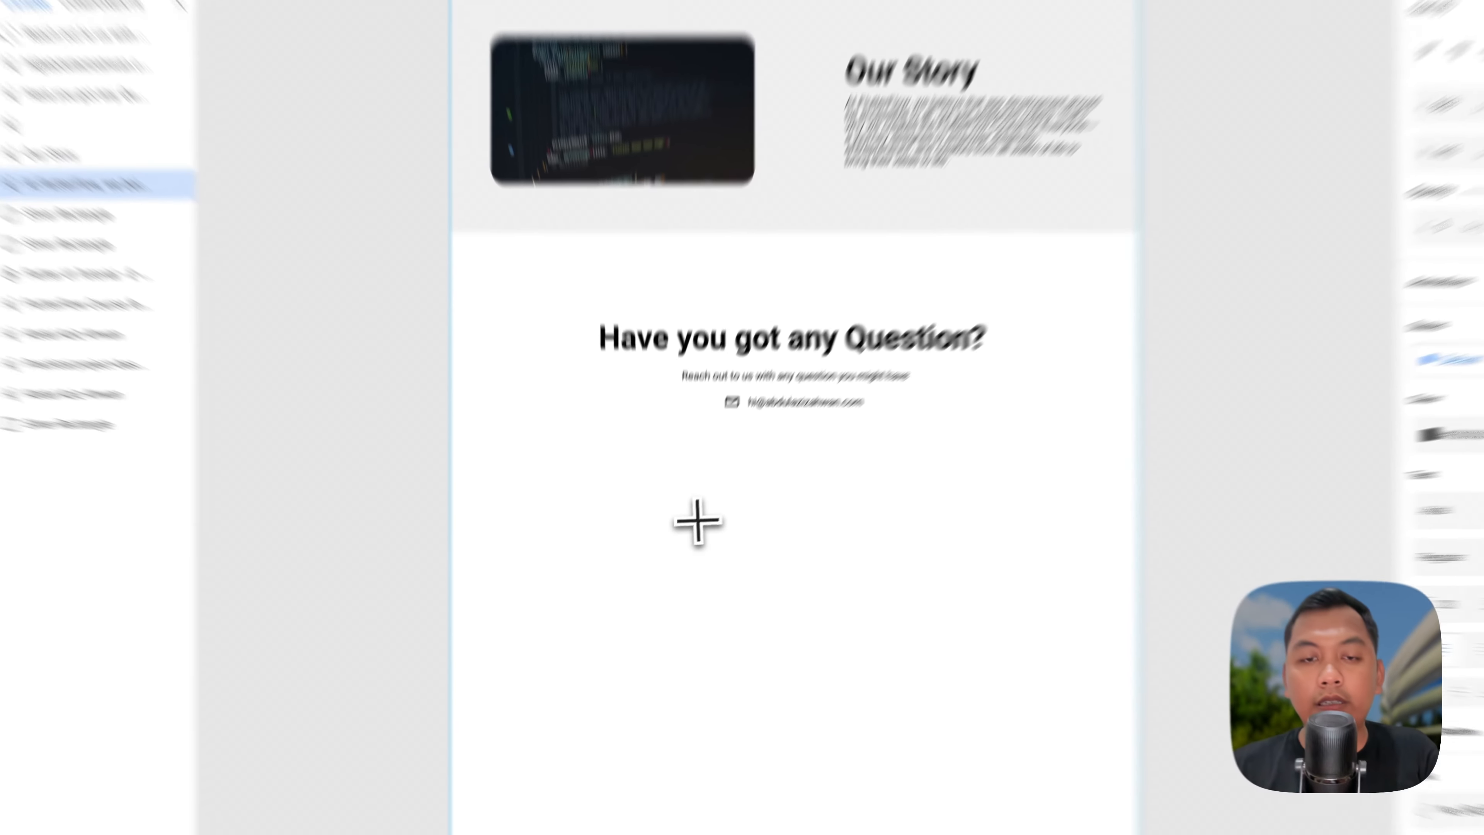
{"action": "left_click", "coordinate": [644, 527]}
{"action": "left_click_drag", "start_coordinate": [651, 530], "coordinate": [555, 541]}
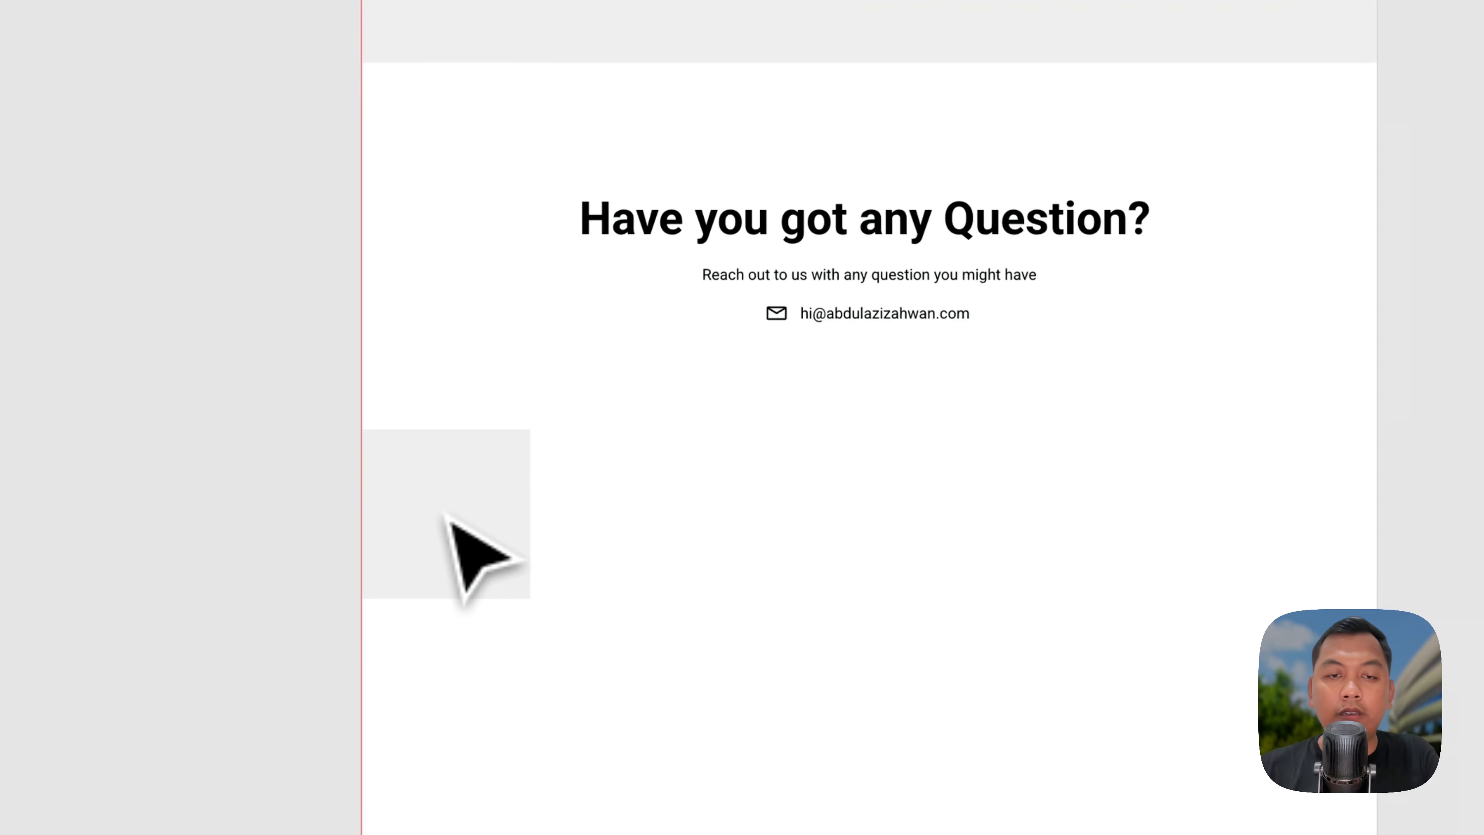
Step: Stretch the rectangle to full page width and fill it with the reference footer's dark navy hex
{"action": "left_click_drag", "start_coordinate": [445, 515], "coordinate": [446, 515]}
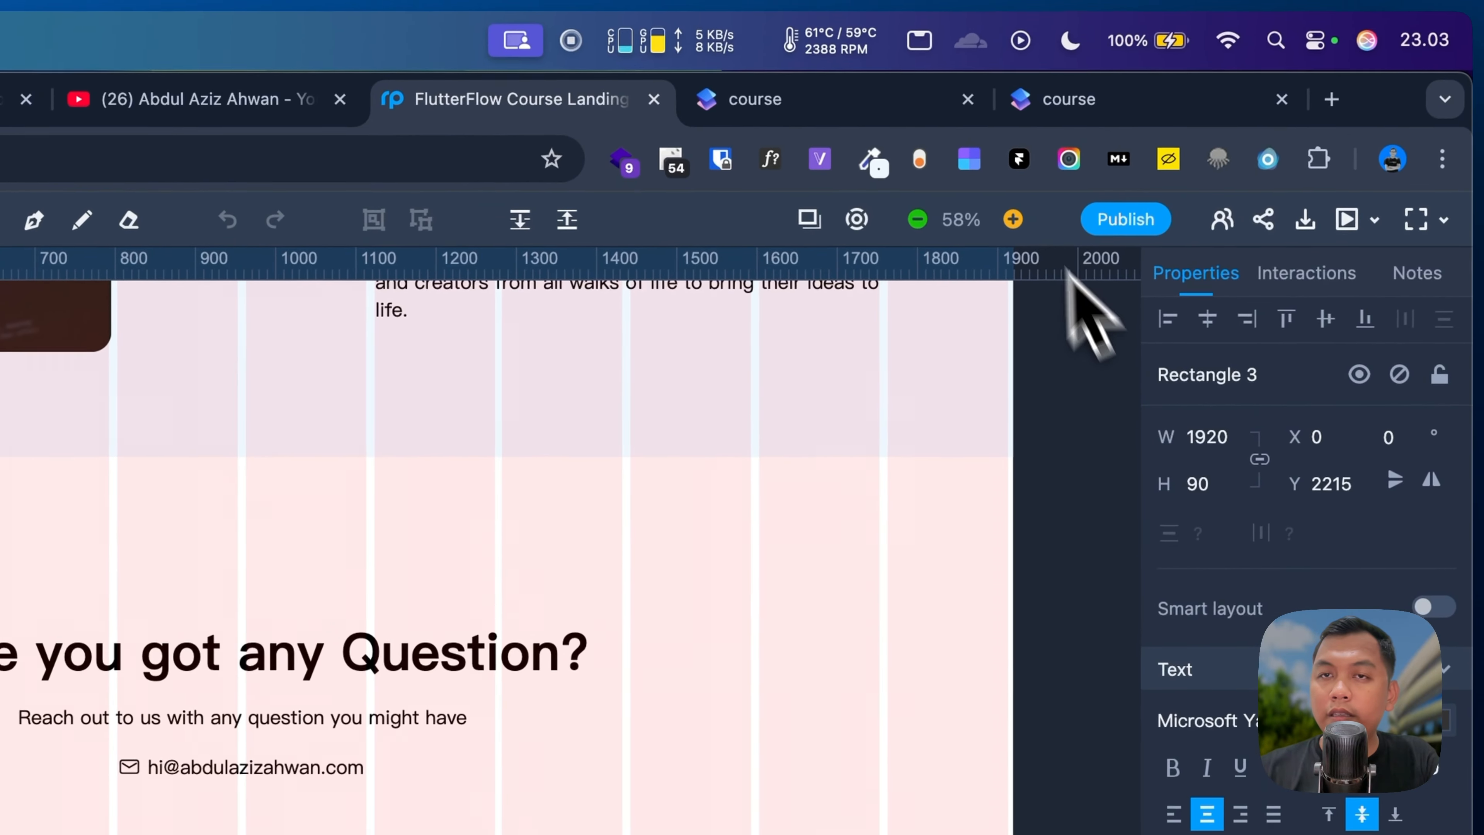
{"action": "left_click", "coordinate": [905, 96]}
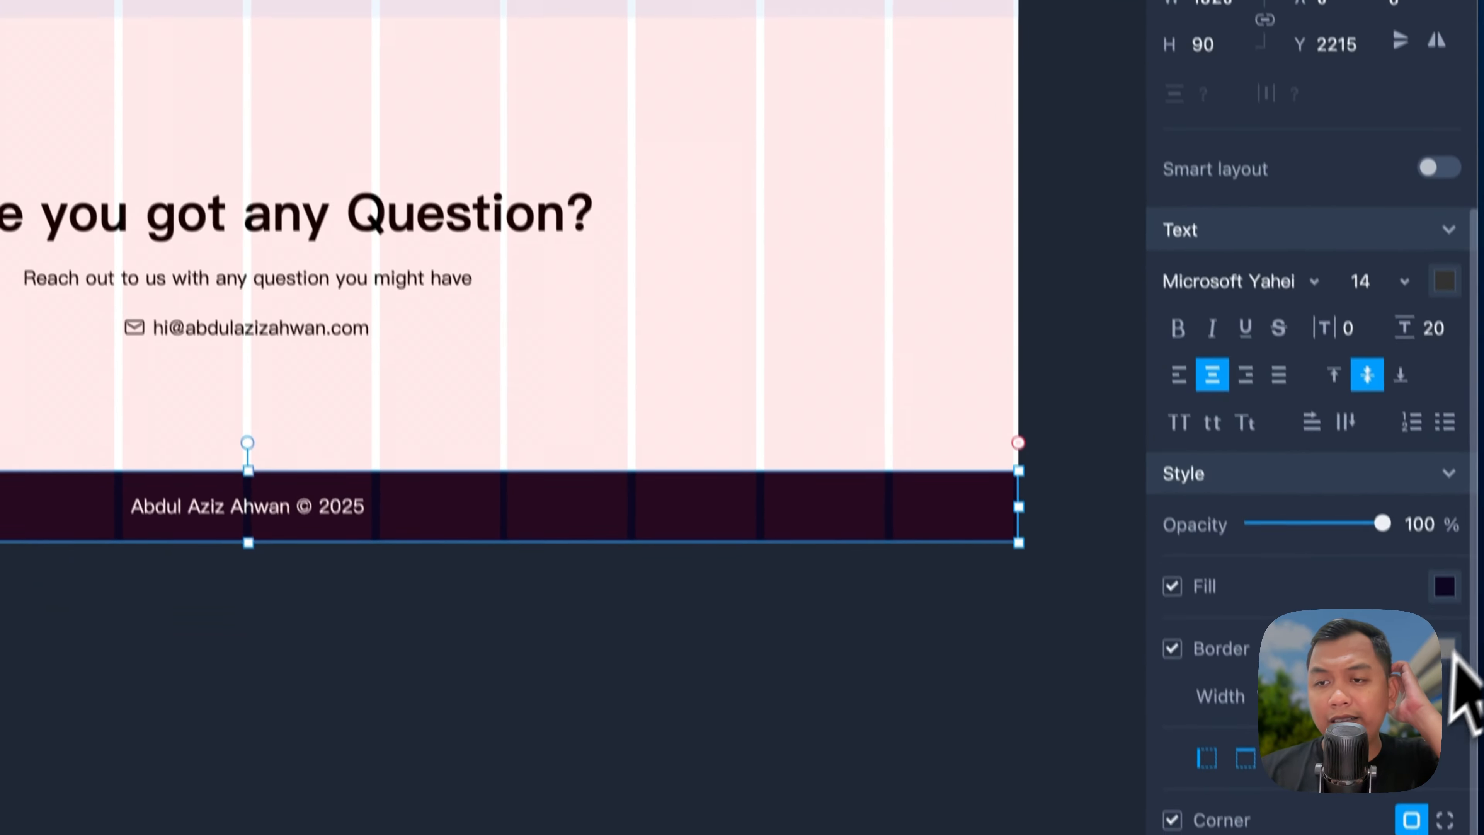
{"action": "left_click", "coordinate": [1453, 650]}
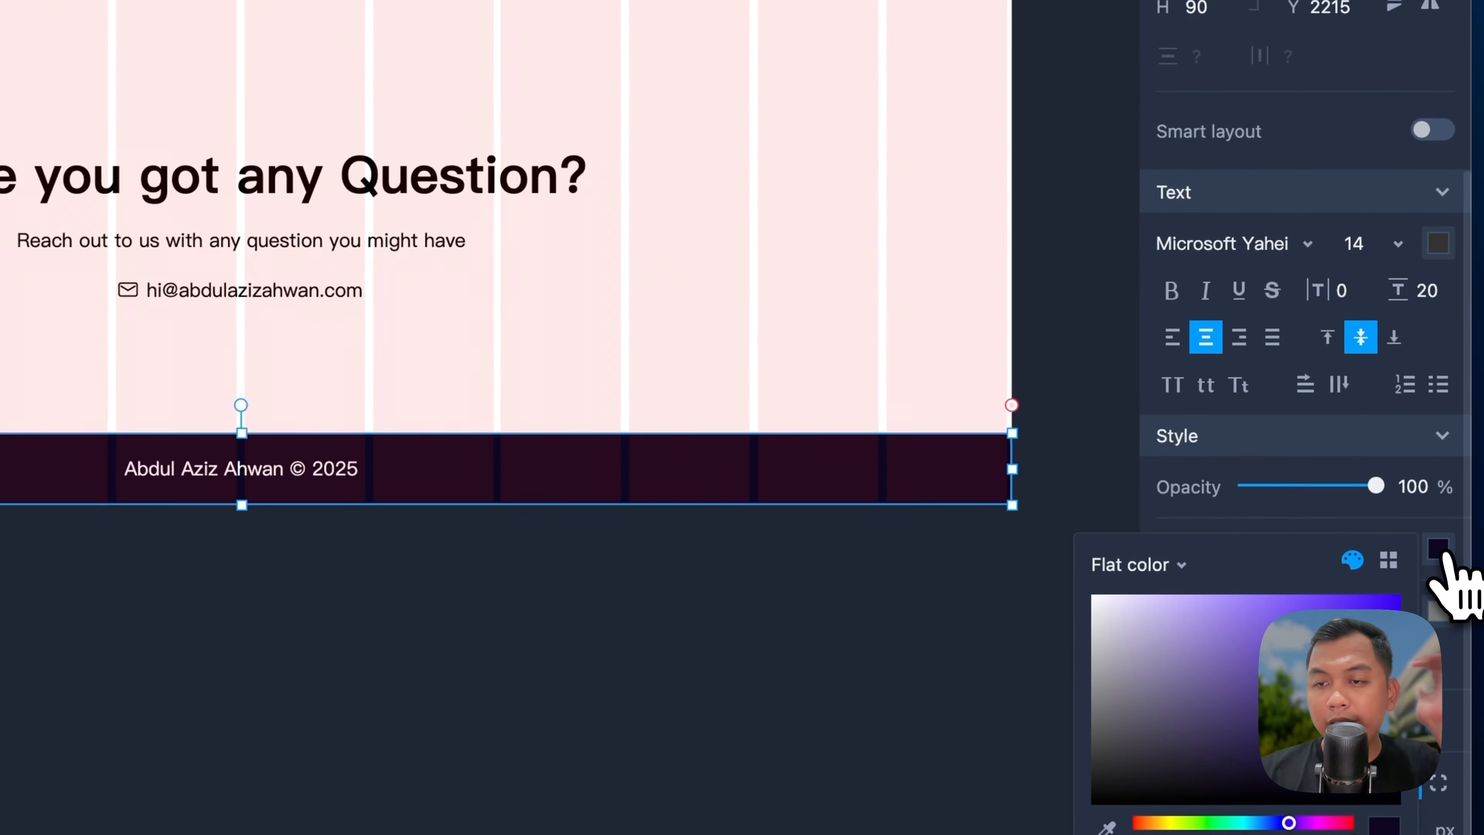
{"action": "key", "text": "super+c"}
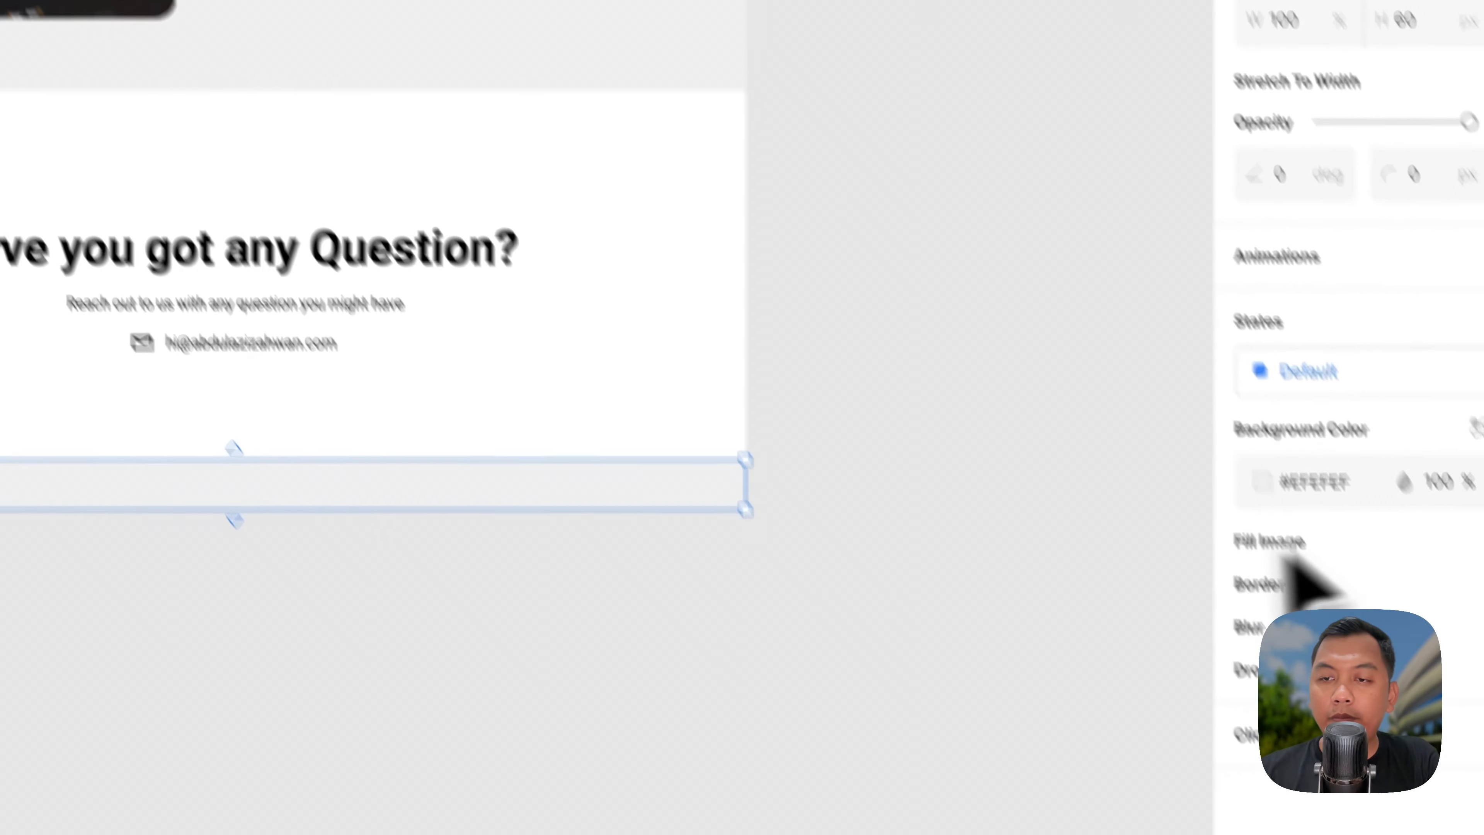
{"action": "left_click", "coordinate": [1388, 633]}
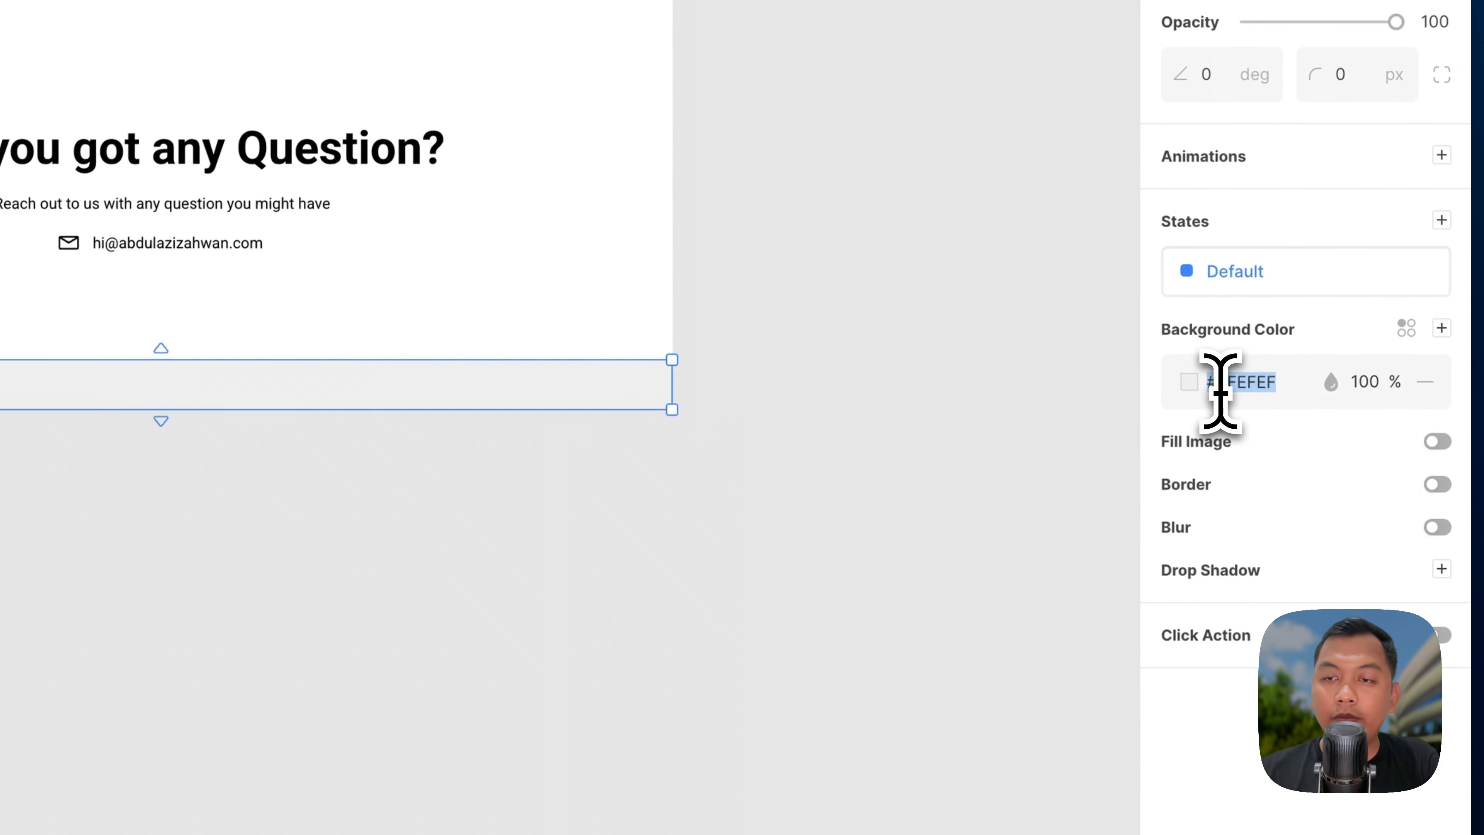
{"action": "key", "text": "super+v"}
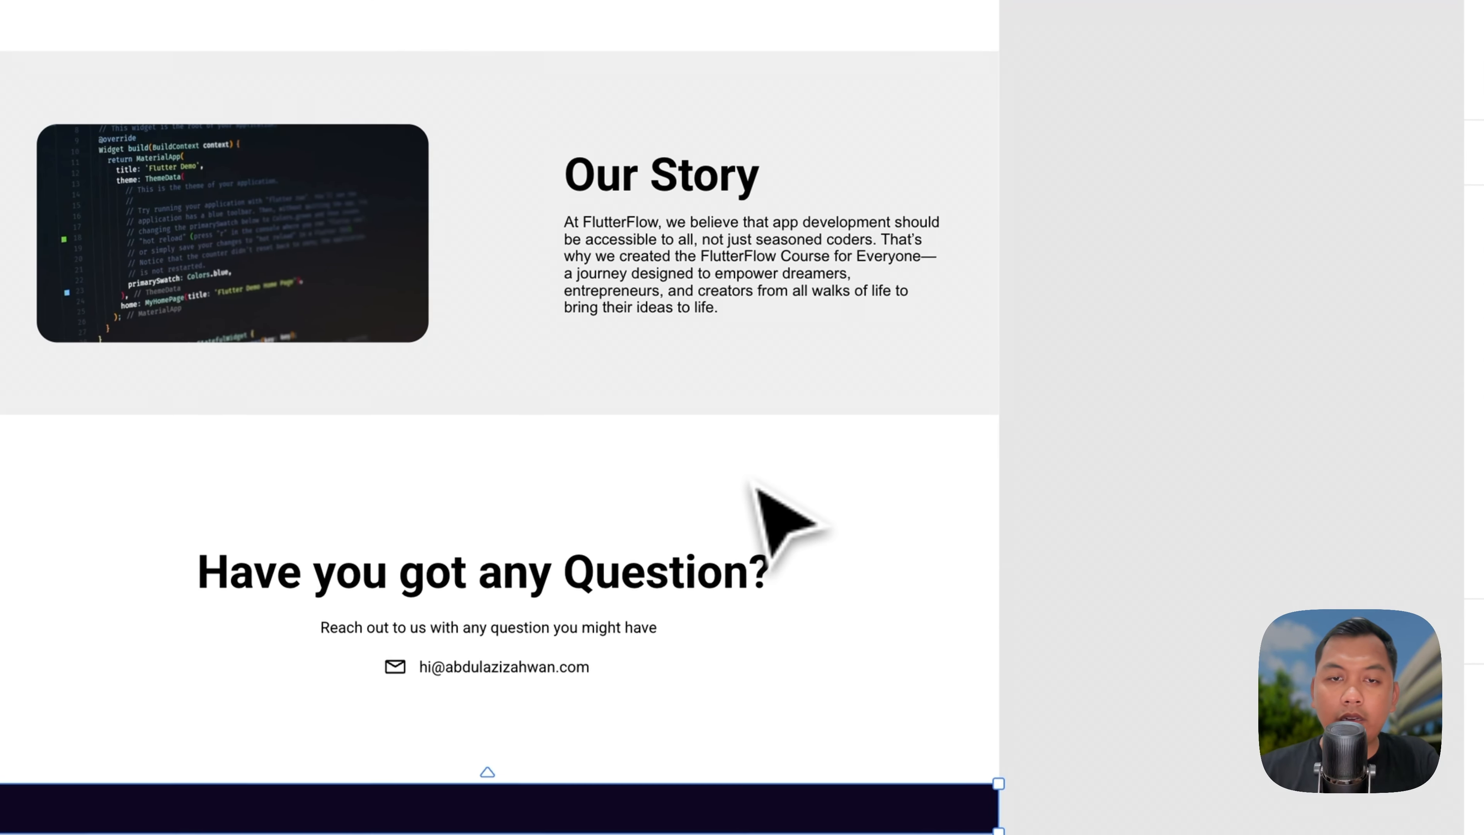
Step: Add the 2025 copyright line to the footer in white FFFFFF, centre-aligned, and reload the preview
{"action": "scroll", "coordinate": [686, 560], "scroll_direction": "down", "scroll_amount": 3}
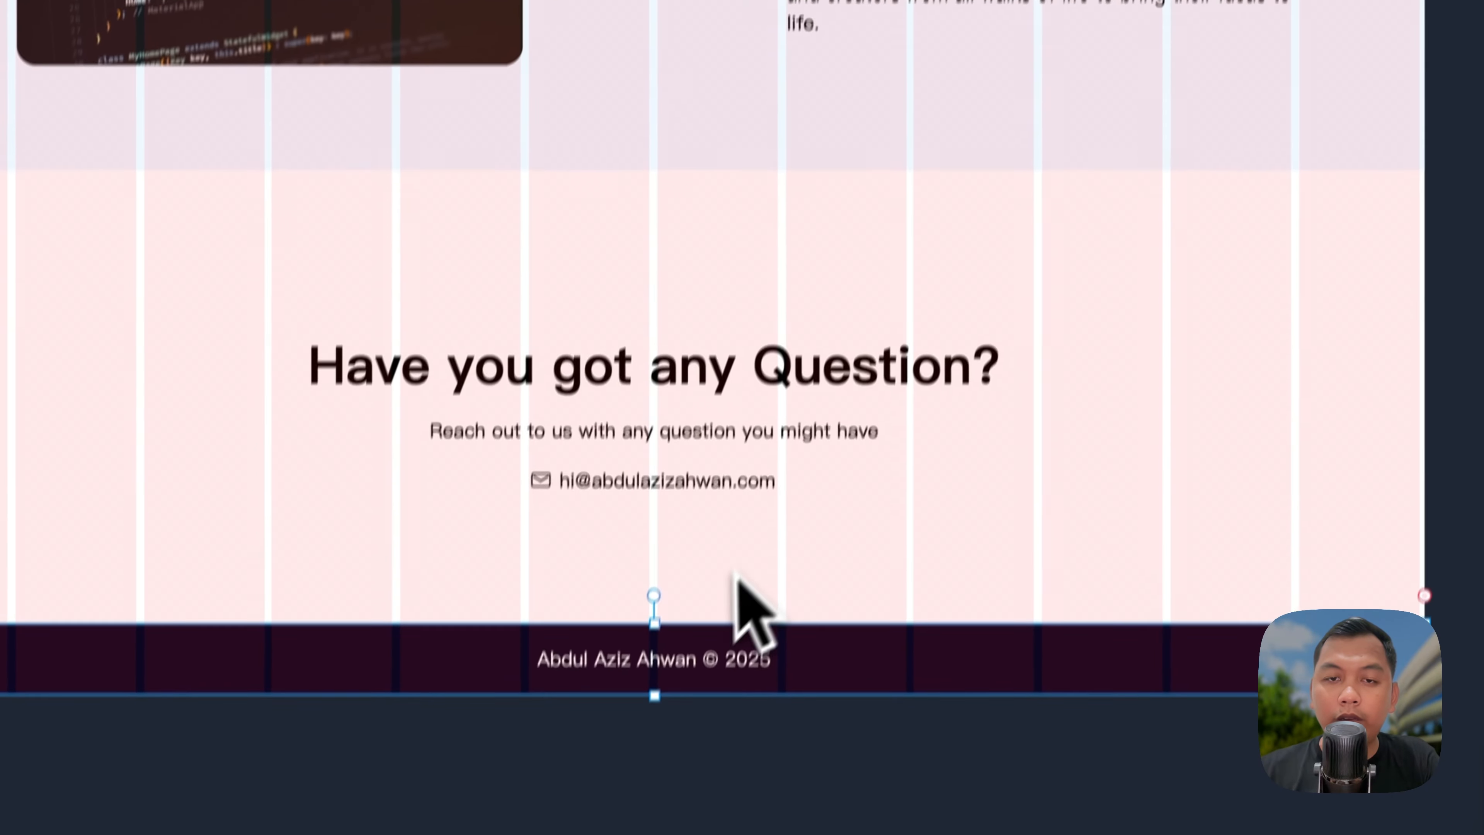
{"action": "left_click", "coordinate": [694, 664]}
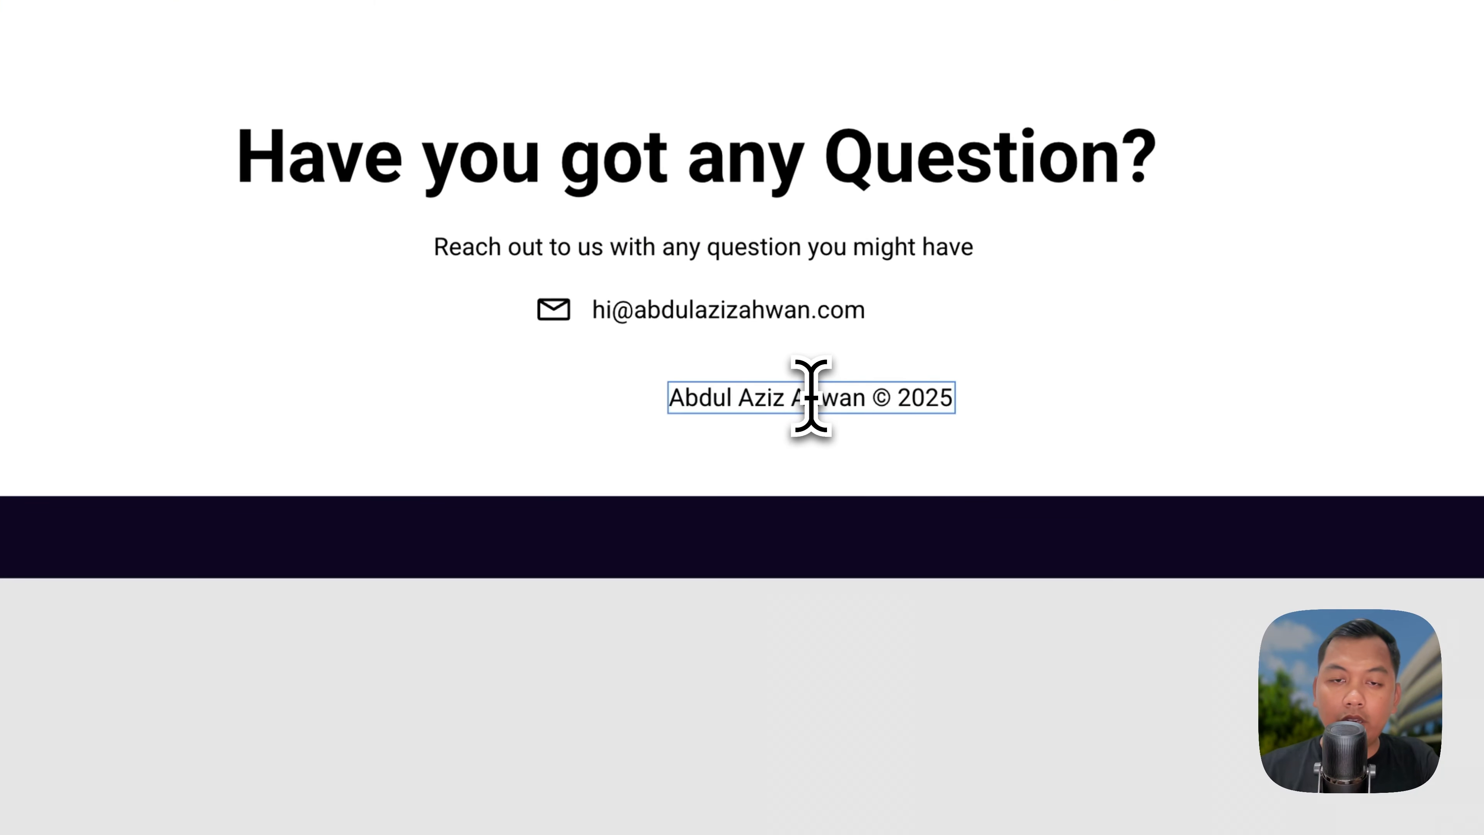
{"action": "double_click", "coordinate": [789, 316]}
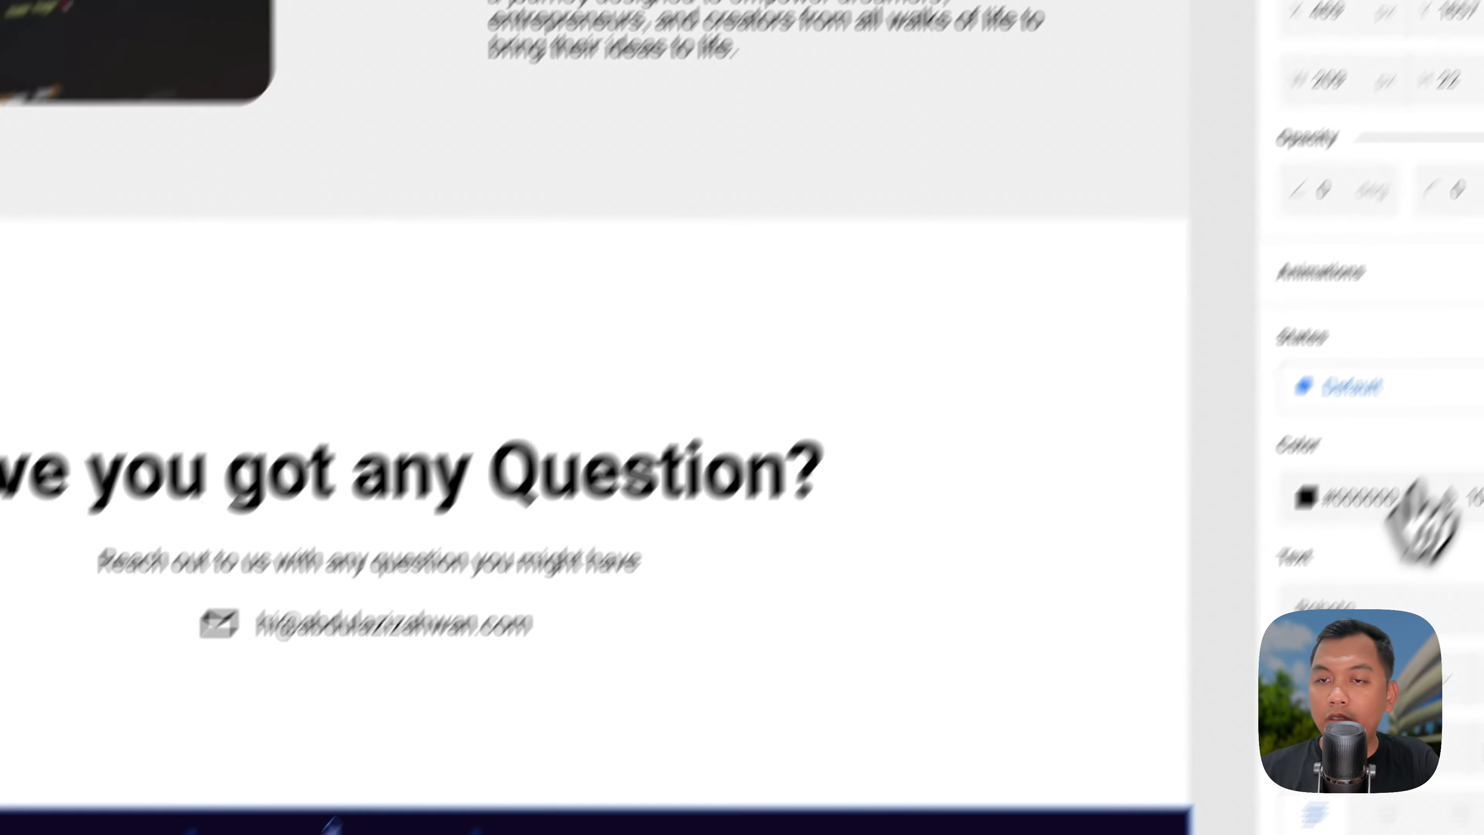
{"action": "left_click", "coordinate": [1404, 491]}
{"action": "left_click", "coordinate": [1242, 634]}
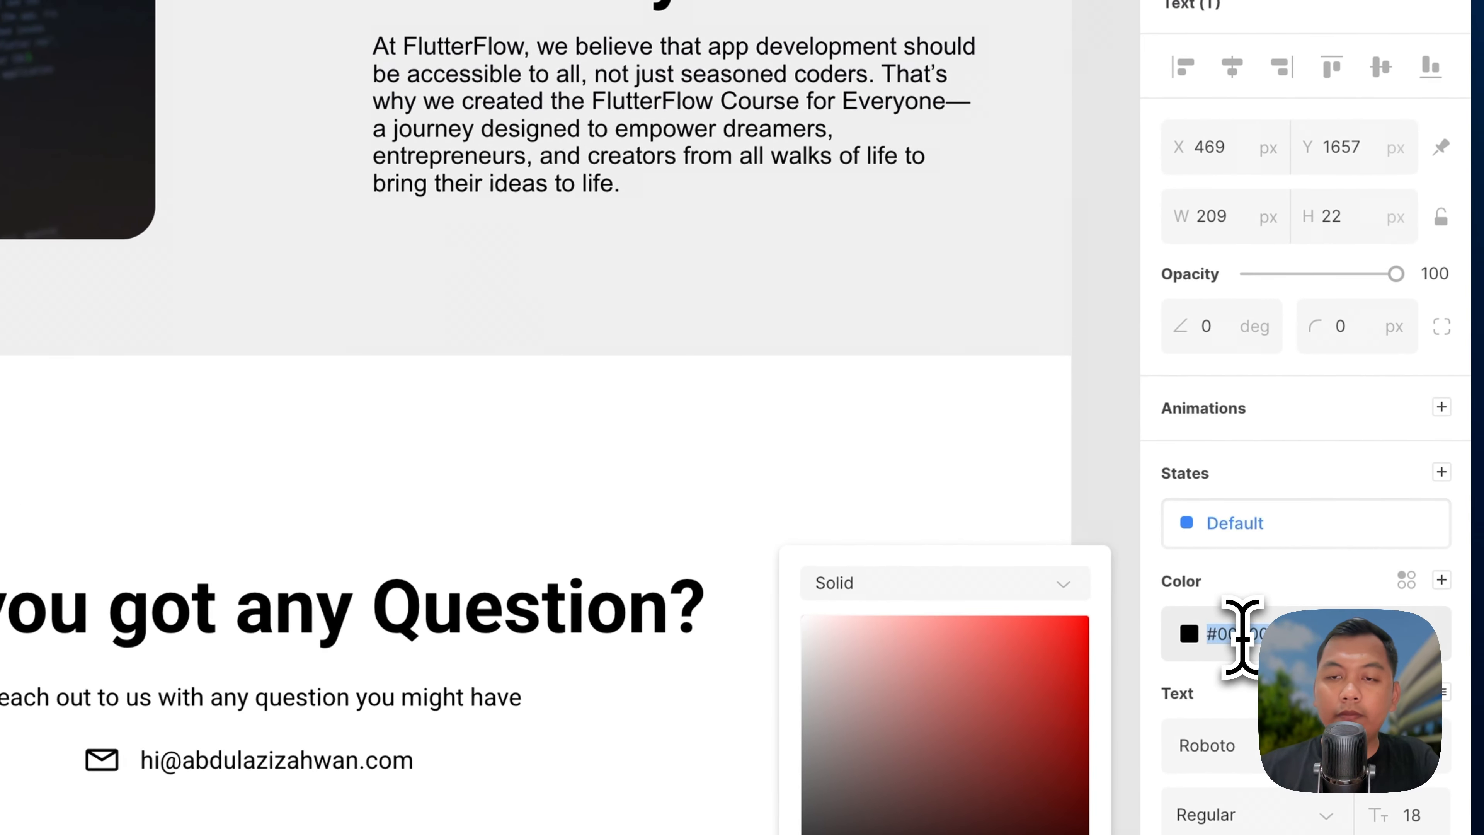
{"action": "type", "text": "FFFFFF"}
{"action": "key", "text": "Return"}
{"action": "left_click", "coordinate": [1232, 67]}
{"action": "key", "text": "Up"}
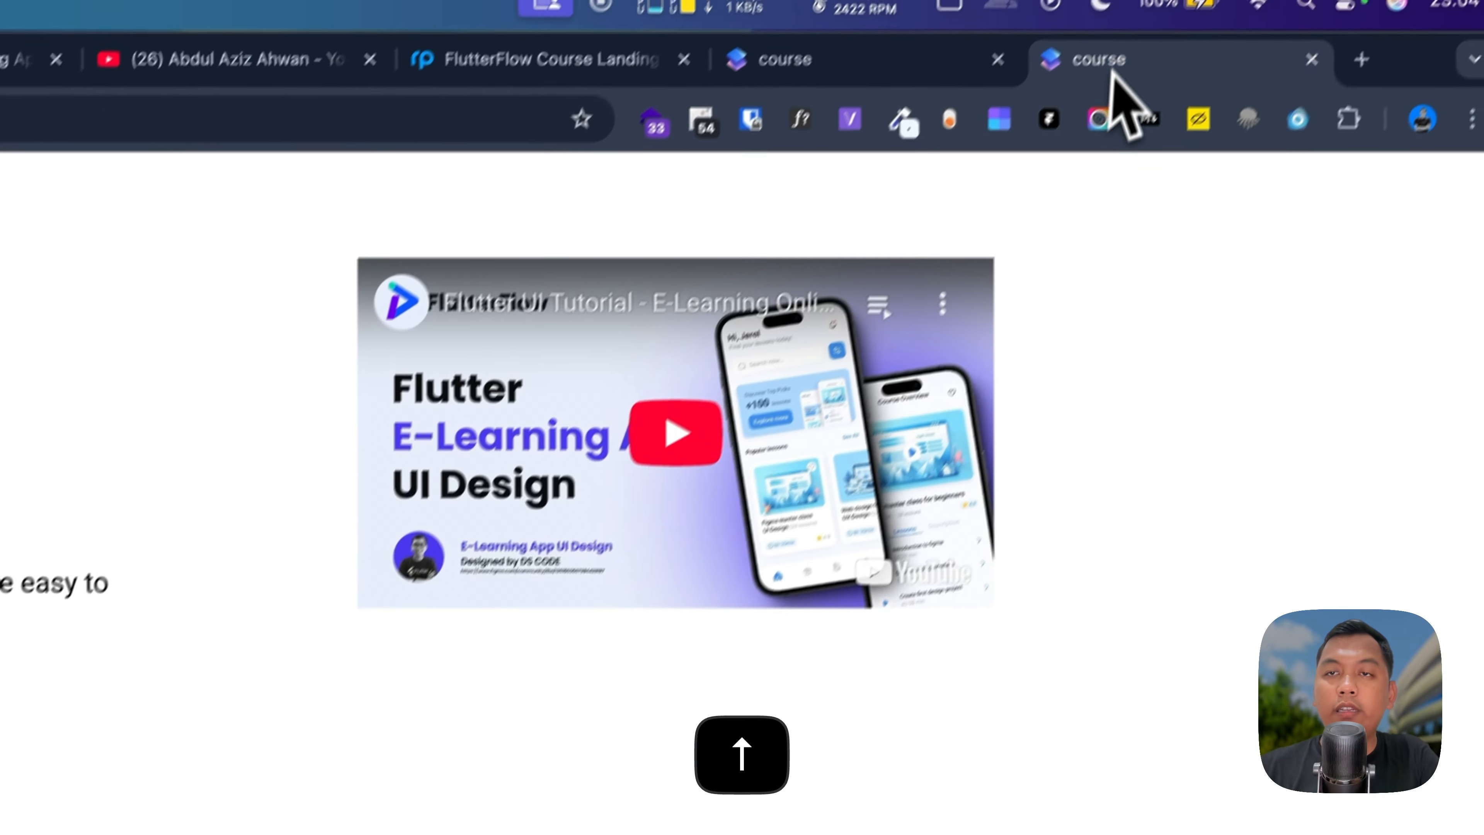
{"action": "key", "text": "super+r"}
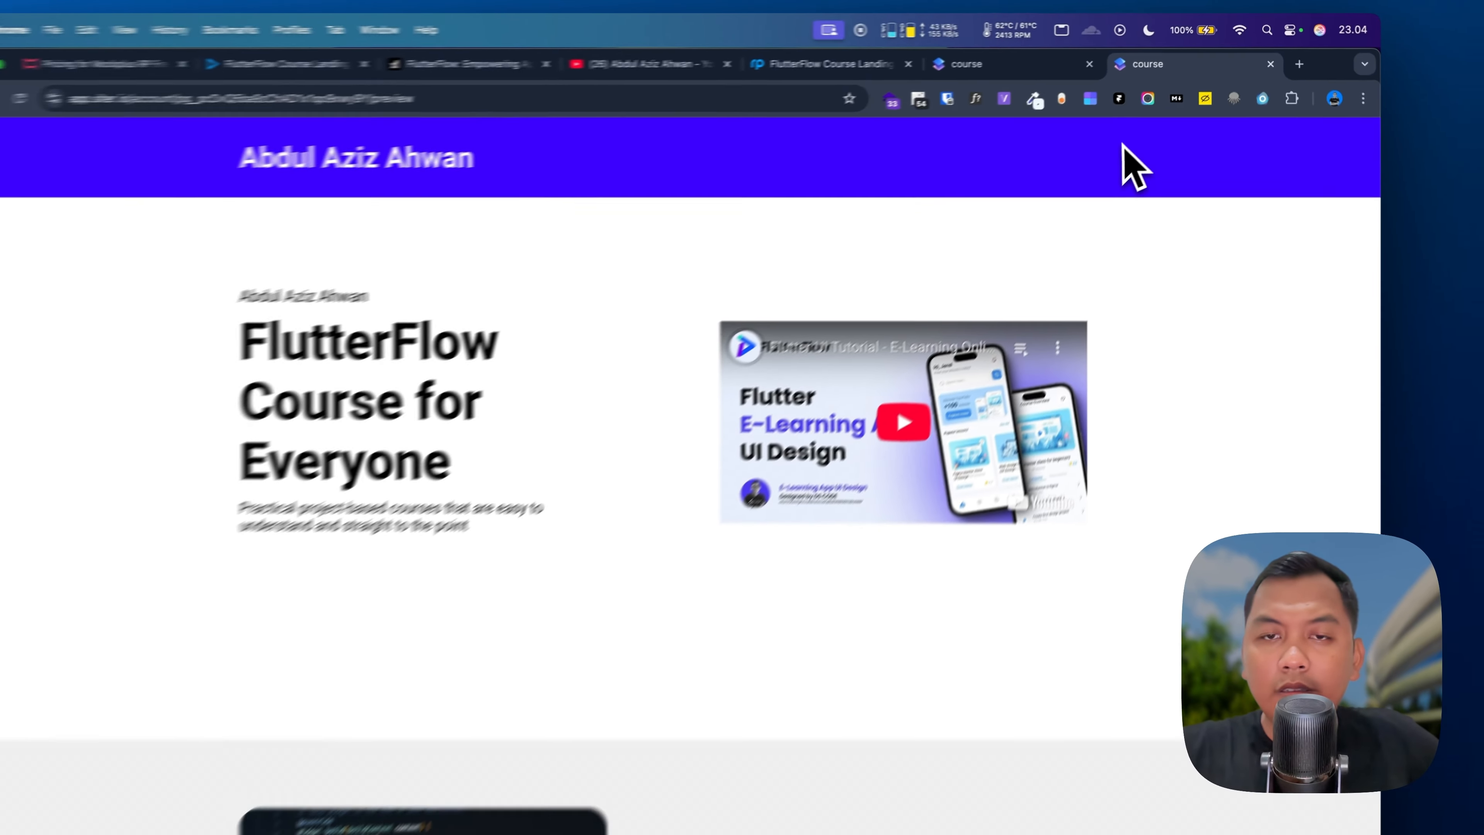
Step: Scroll the preview to check the navy footer, then go back to the top of the editor canvas
{"action": "scroll", "coordinate": [812, 513], "scroll_direction": "down", "scroll_amount": 10}
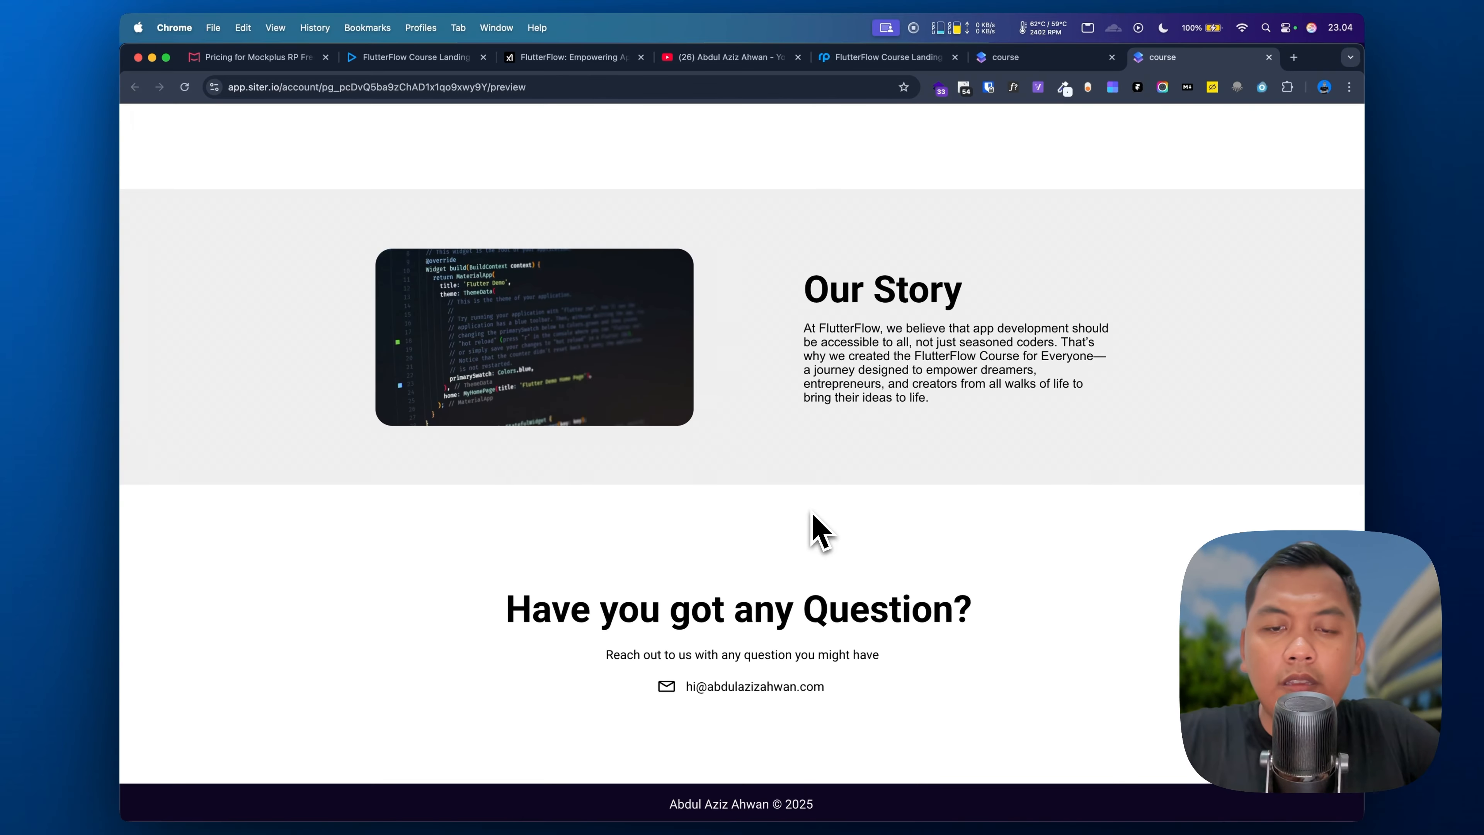
{"action": "scroll", "coordinate": [812, 512], "scroll_direction": "up", "scroll_amount": 10}
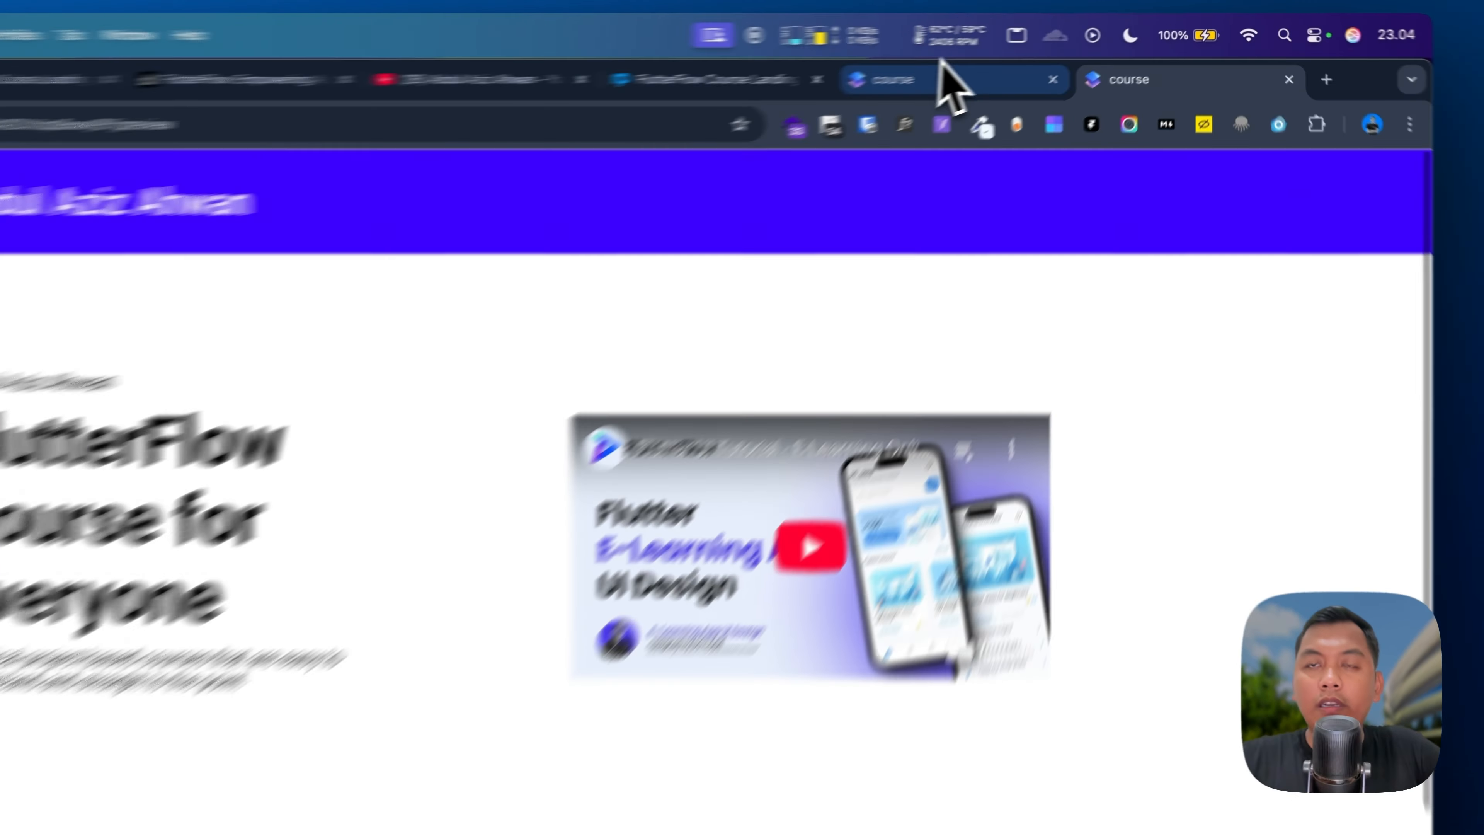
{"action": "left_click", "coordinate": [934, 81]}
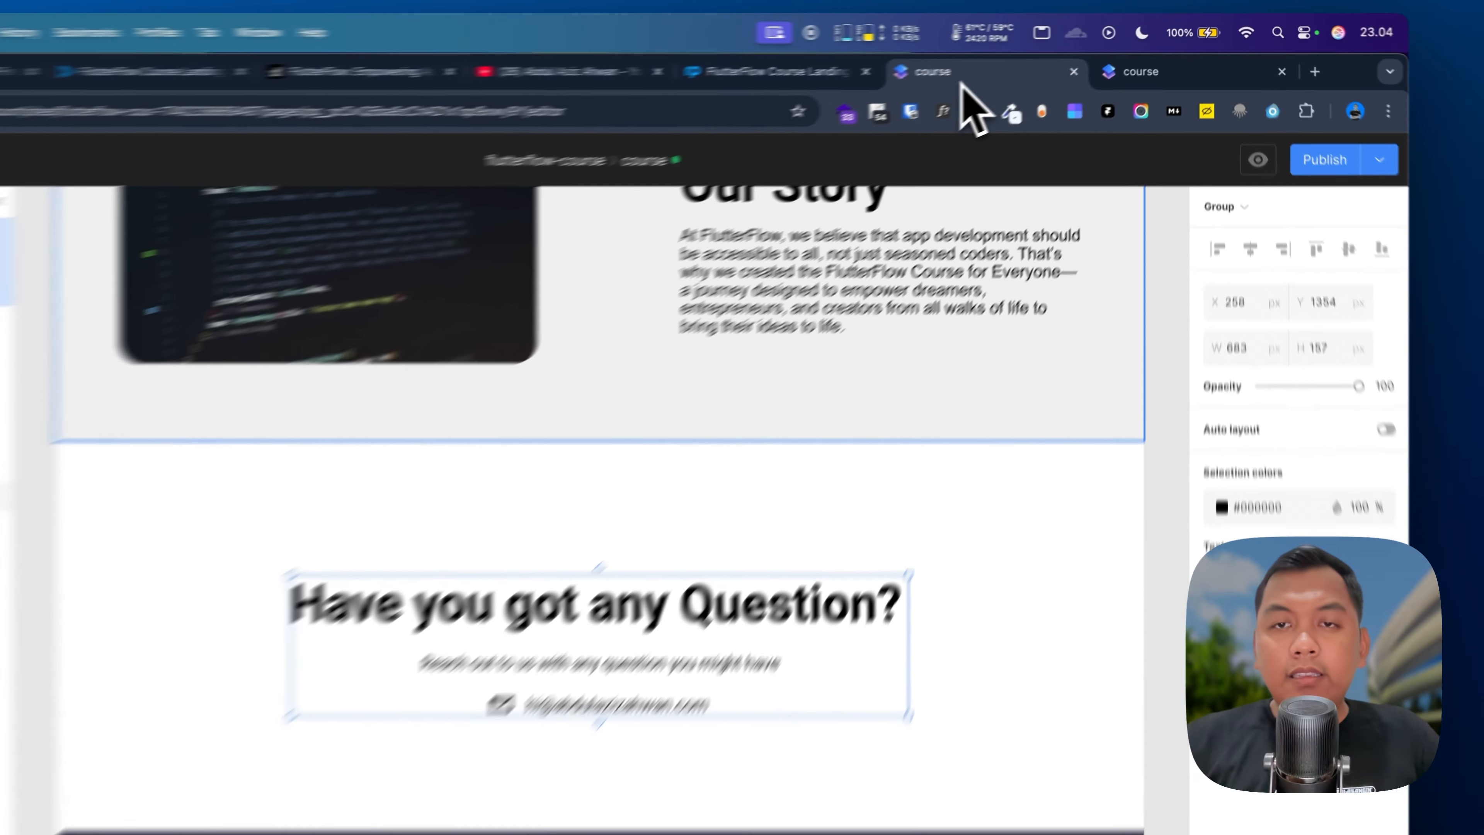
{"action": "scroll", "coordinate": [688, 654], "scroll_direction": "up", "scroll_amount": 5}
{"action": "scroll", "coordinate": [963, 339], "scroll_direction": "up", "scroll_amount": 5}
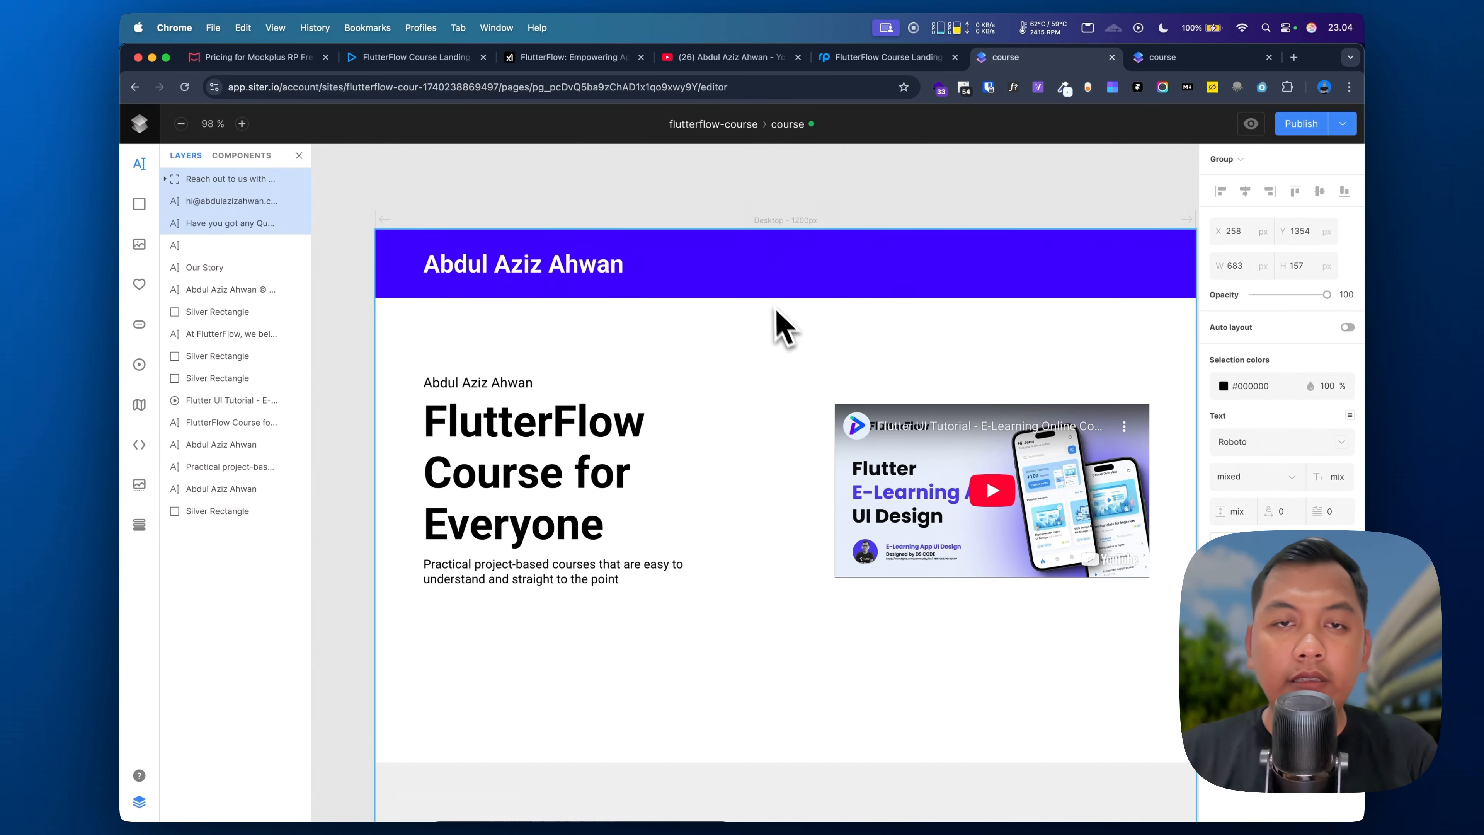
Step: Add a Login nav text in the blue header, set in Roboto with a white colour
{"action": "scroll", "coordinate": [762, 273], "scroll_direction": "down", "scroll_amount": 1}
{"action": "scroll", "coordinate": [762, 273], "scroll_direction": "right", "scroll_amount": 2}
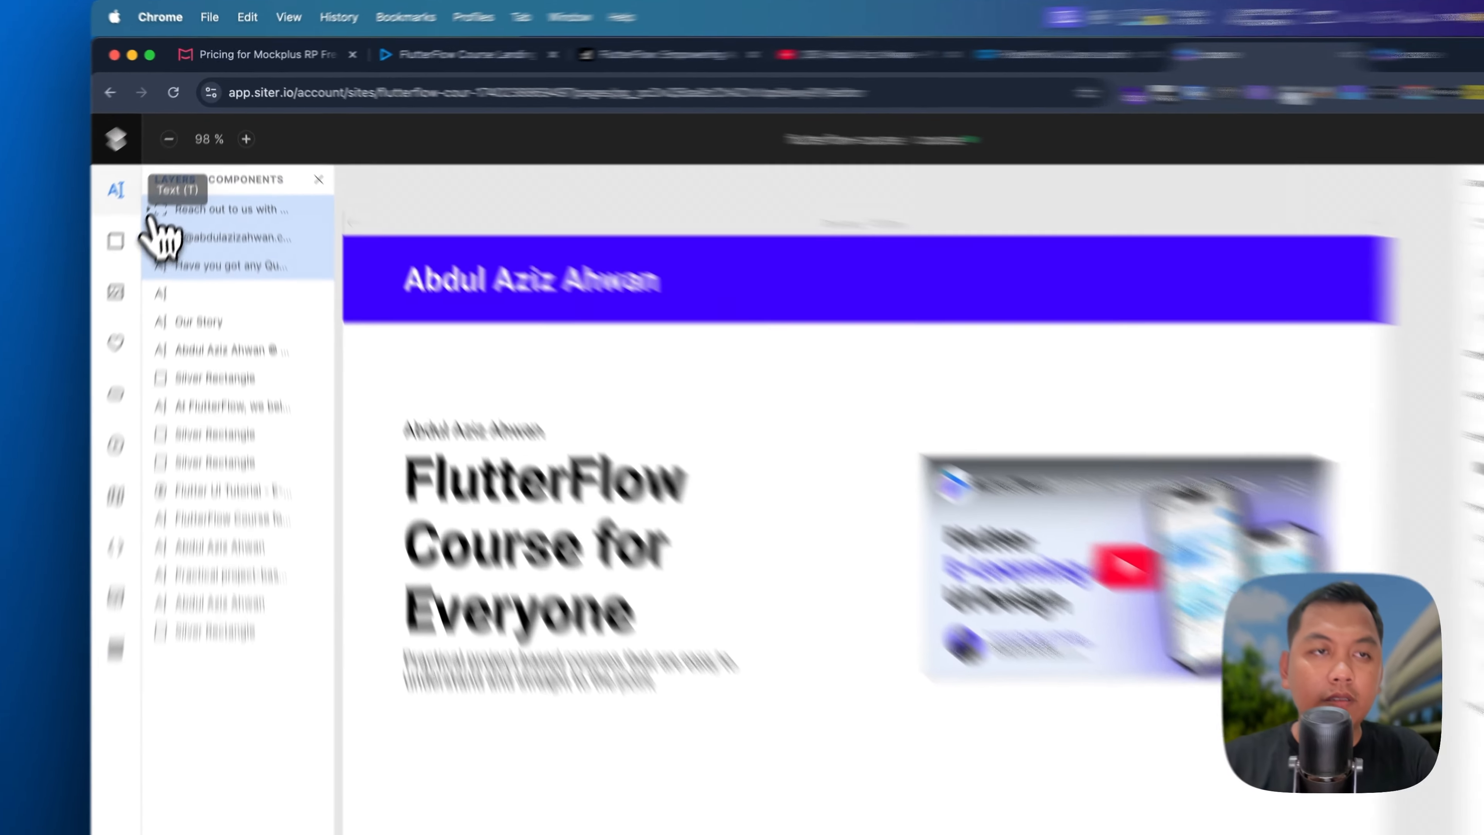
{"action": "left_click", "coordinate": [139, 164]}
{"action": "scroll", "coordinate": [1099, 321], "scroll_direction": "left", "scroll_amount": 1}
{"action": "scroll", "coordinate": [1042, 300], "scroll_direction": "right", "scroll_amount": 1}
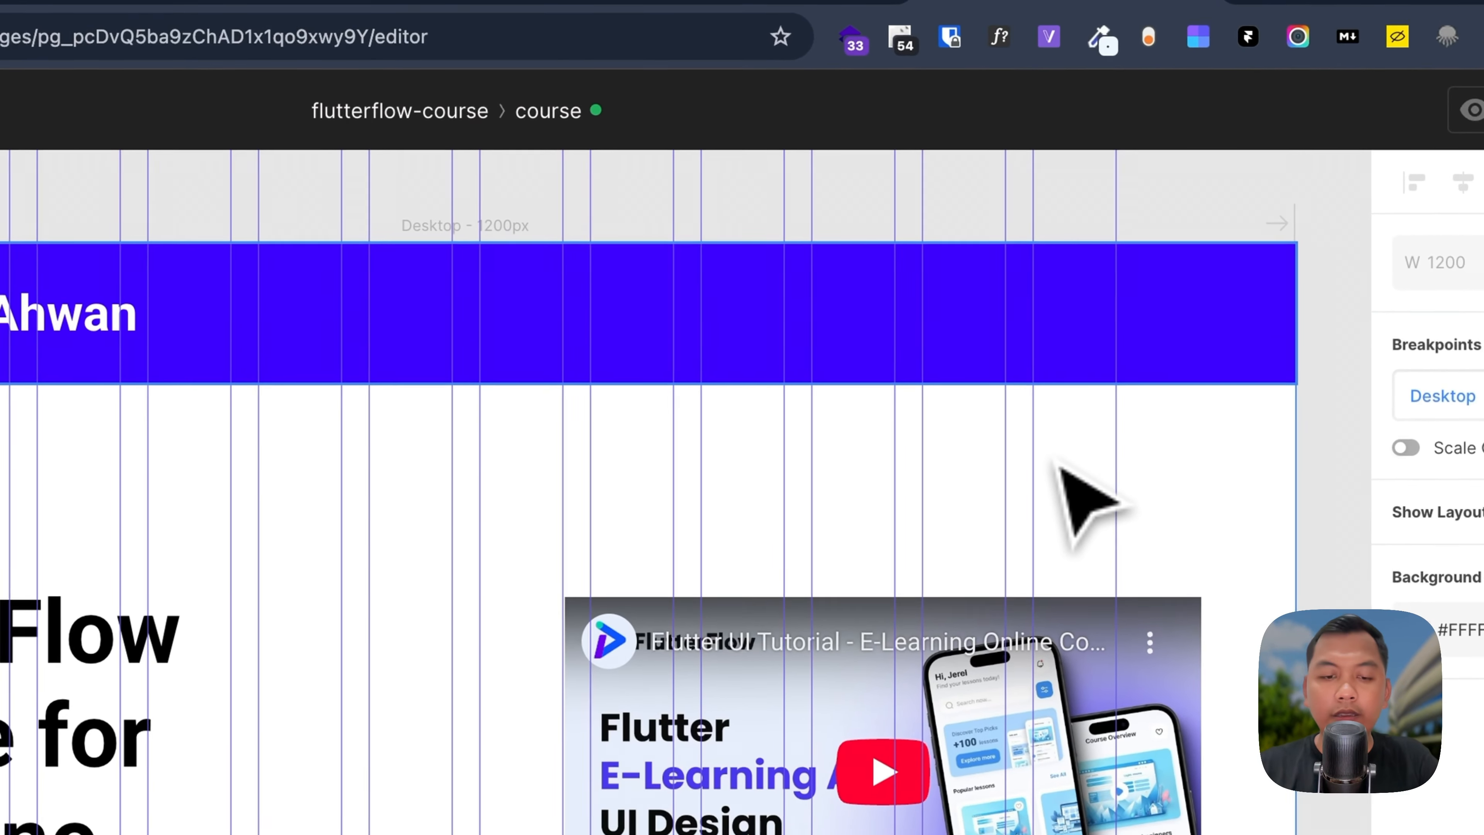
{"action": "left_click", "coordinate": [975, 471]}
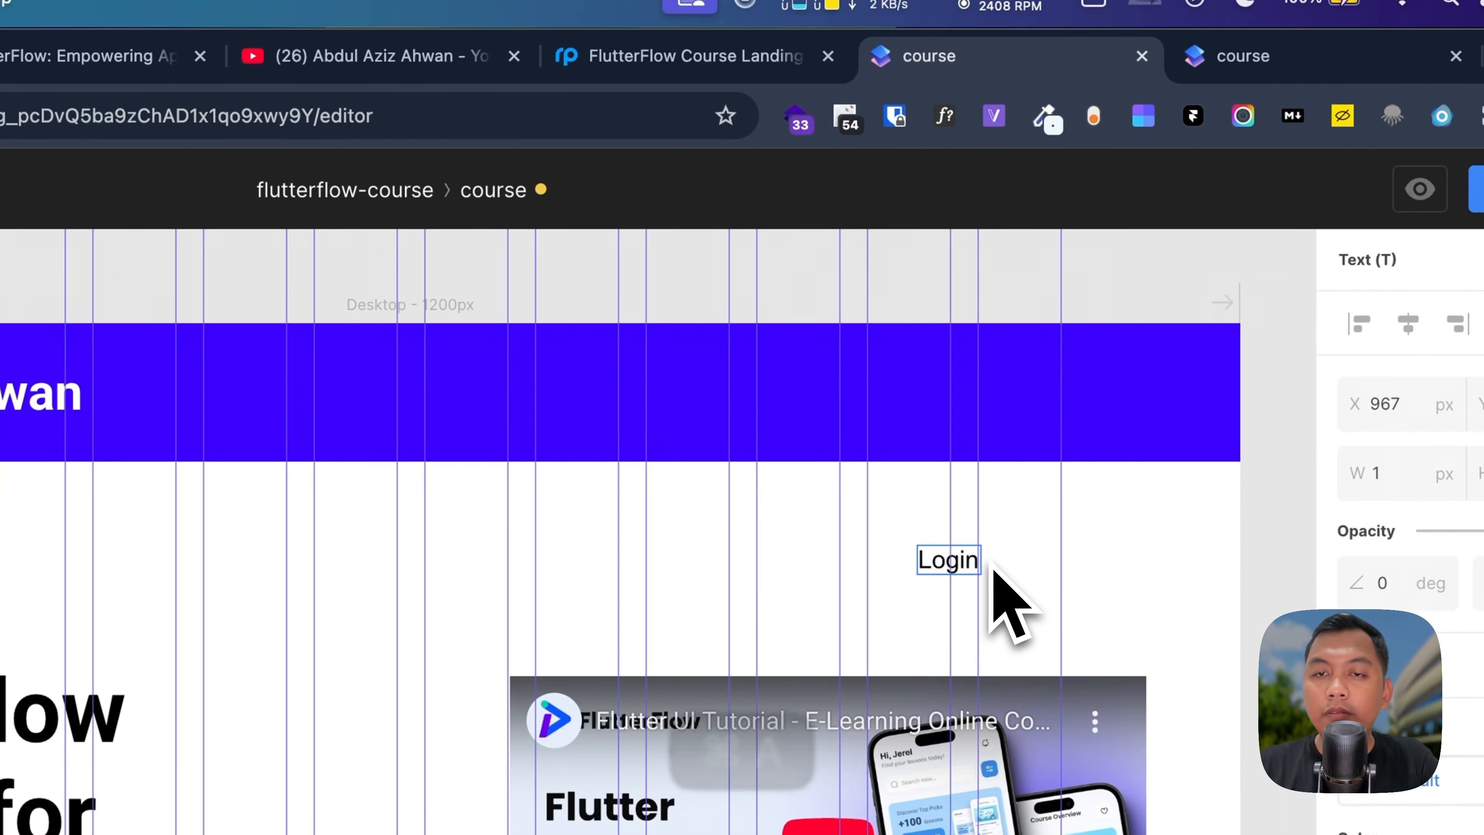
{"action": "key", "text": "super+a"}
{"action": "left_click", "coordinate": [736, 55]}
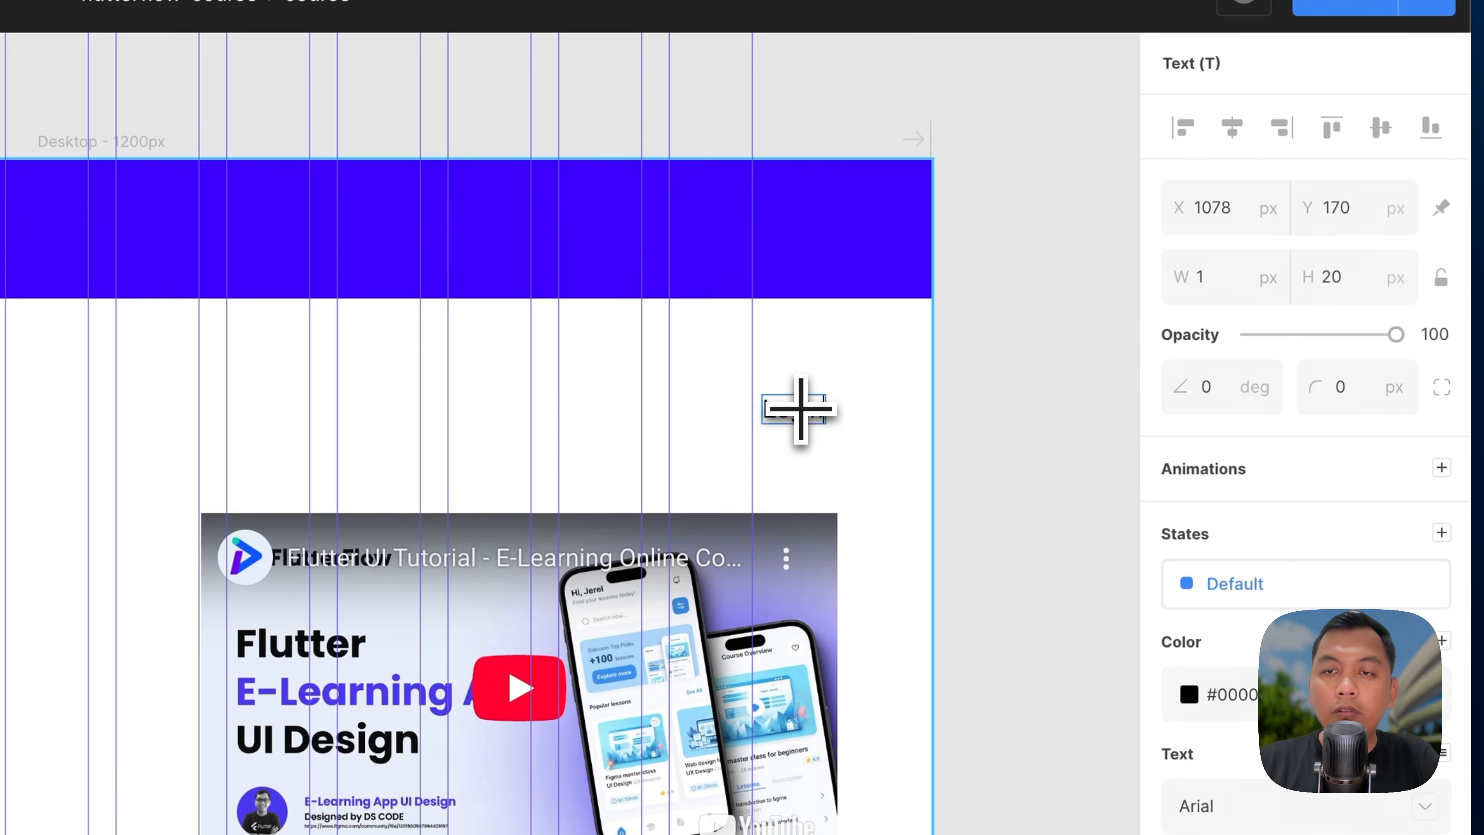
{"action": "key", "text": "super+a"}
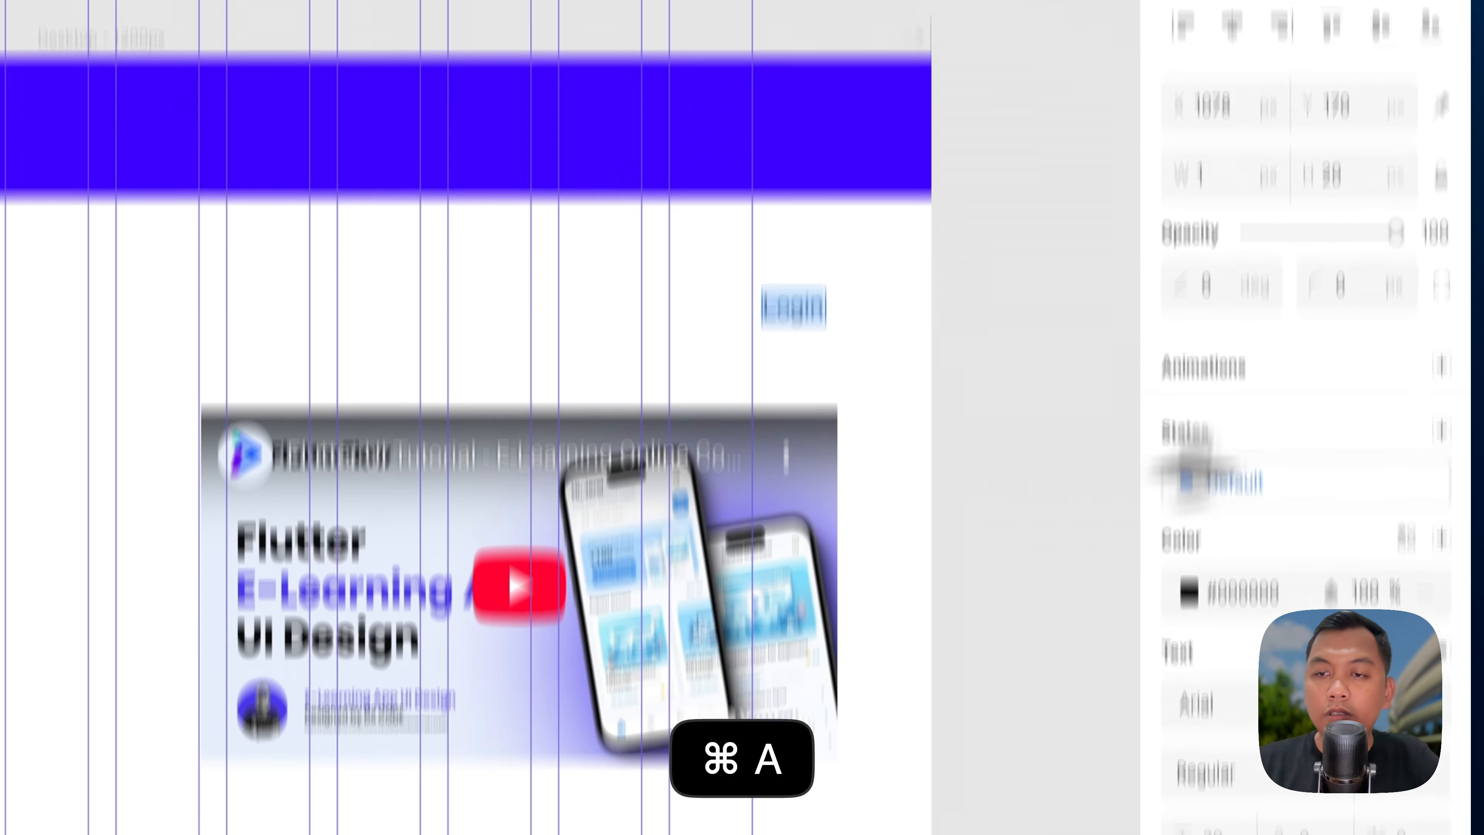
{"action": "left_click", "coordinate": [1263, 705]}
{"action": "type", "text": "robo"}
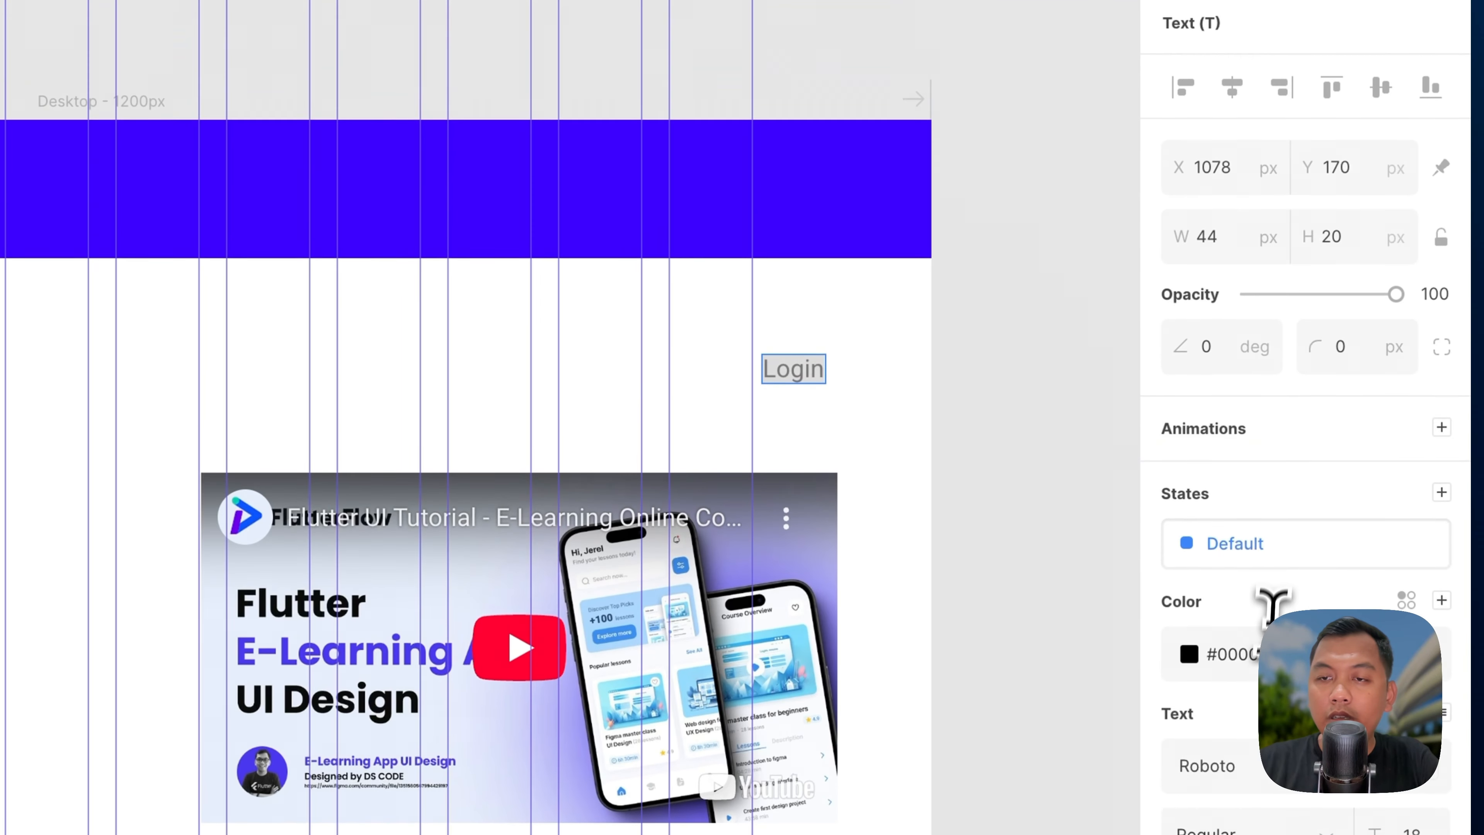
{"action": "left_click", "coordinate": [1259, 250]}
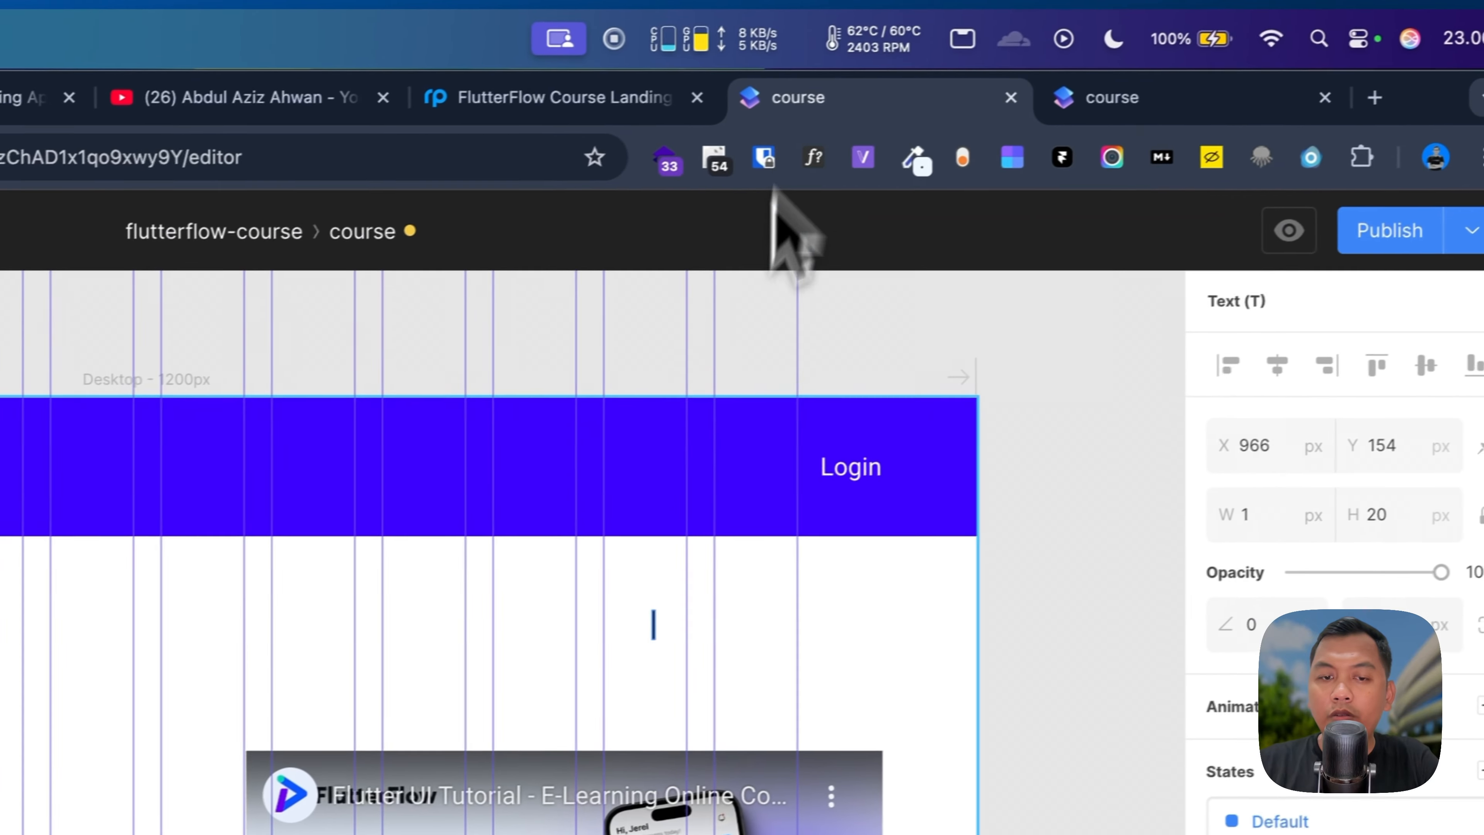
Step: Duplicate the nav text into Contact Us and Our Story links beside Login
{"action": "left_click", "coordinate": [550, 97]}
{"action": "left_click", "coordinate": [763, 100]}
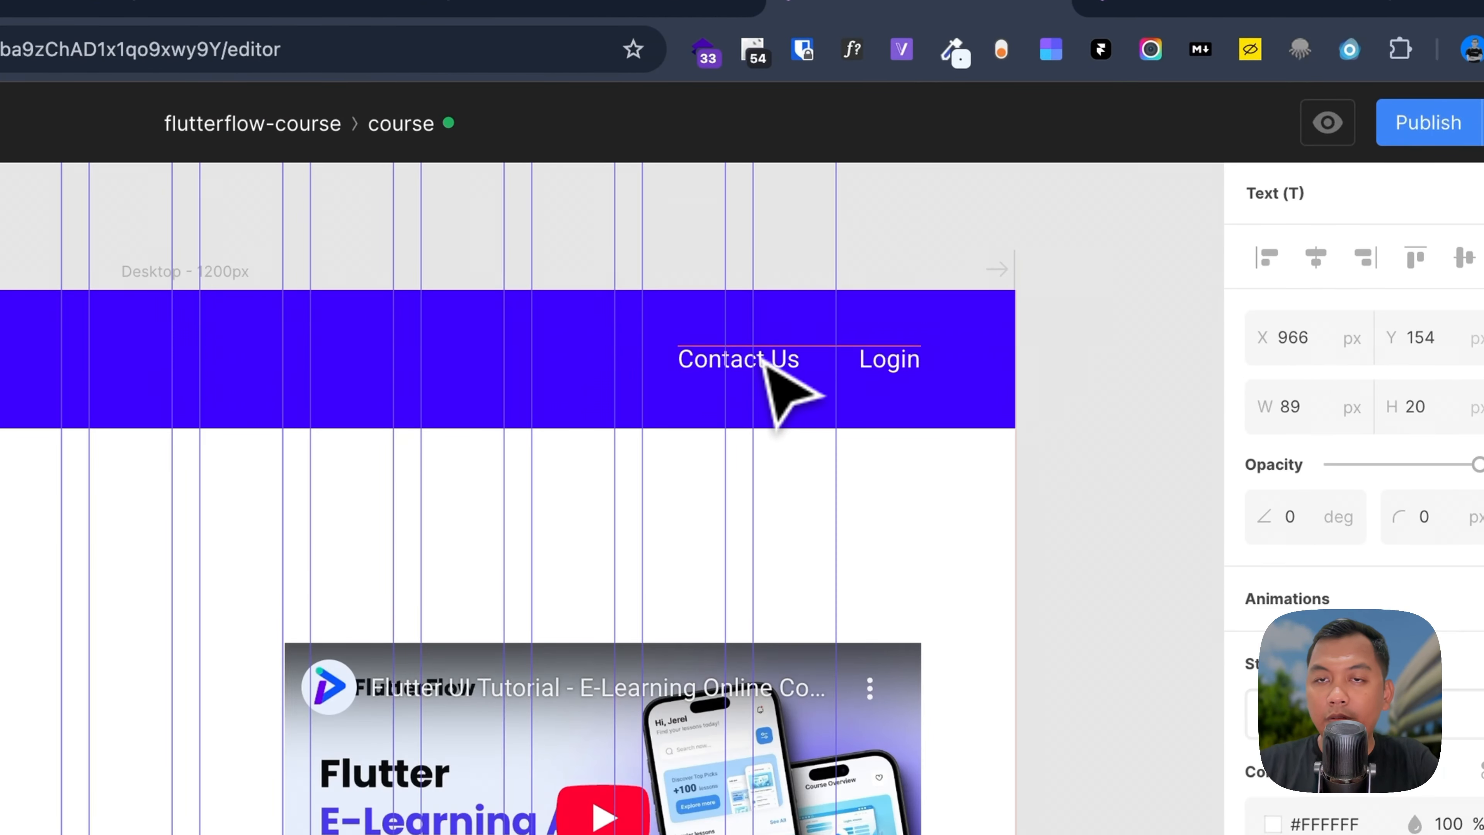
{"action": "left_click_drag", "start_coordinate": [762, 361], "coordinate": [774, 367]}
{"action": "key", "text": "t"}
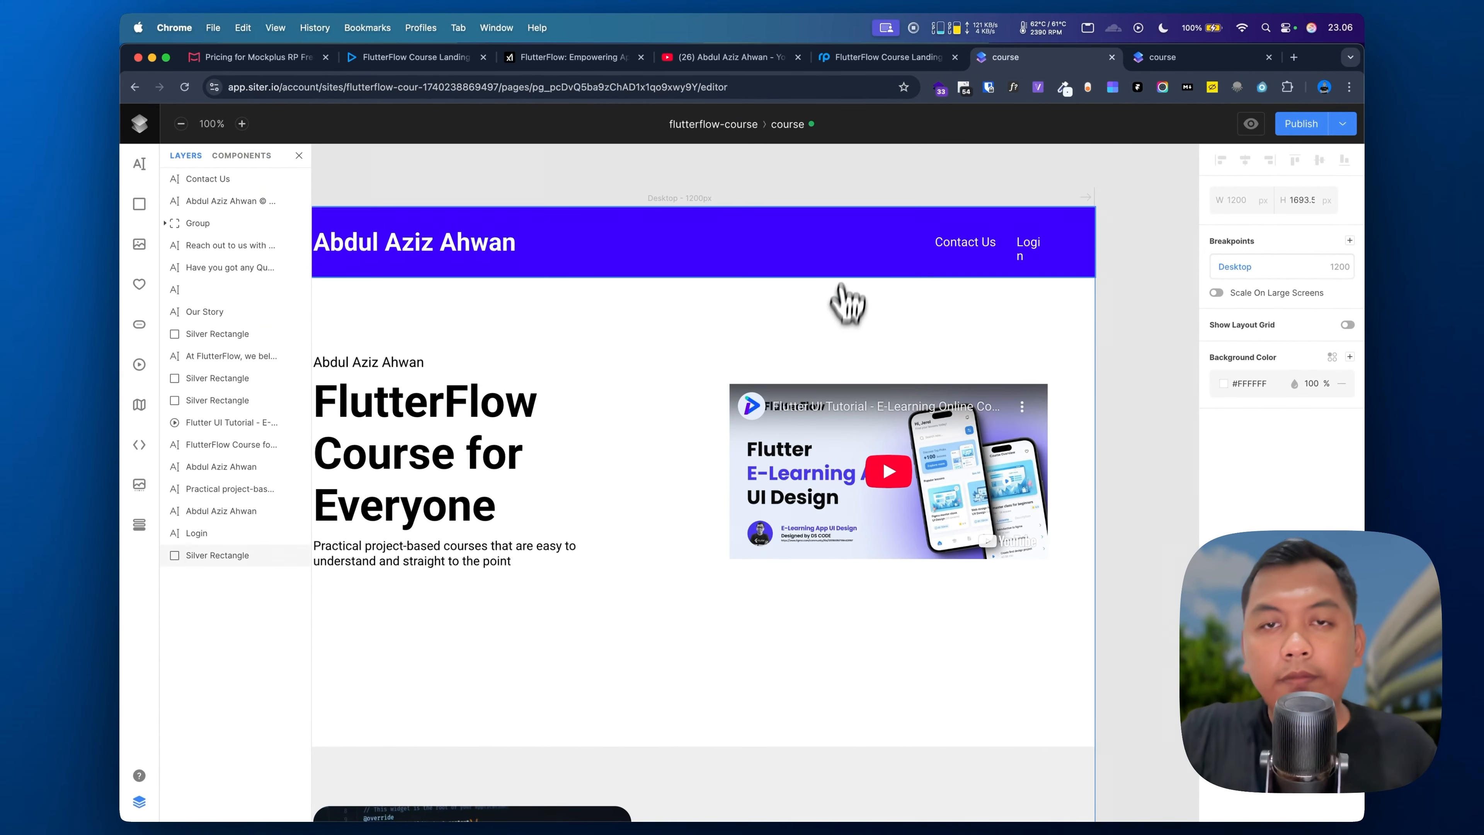
{"action": "key", "text": "t"}
{"action": "left_click", "coordinate": [870, 242]}
{"action": "type", "text": "Our Story"}
{"action": "key", "text": "super+a"}
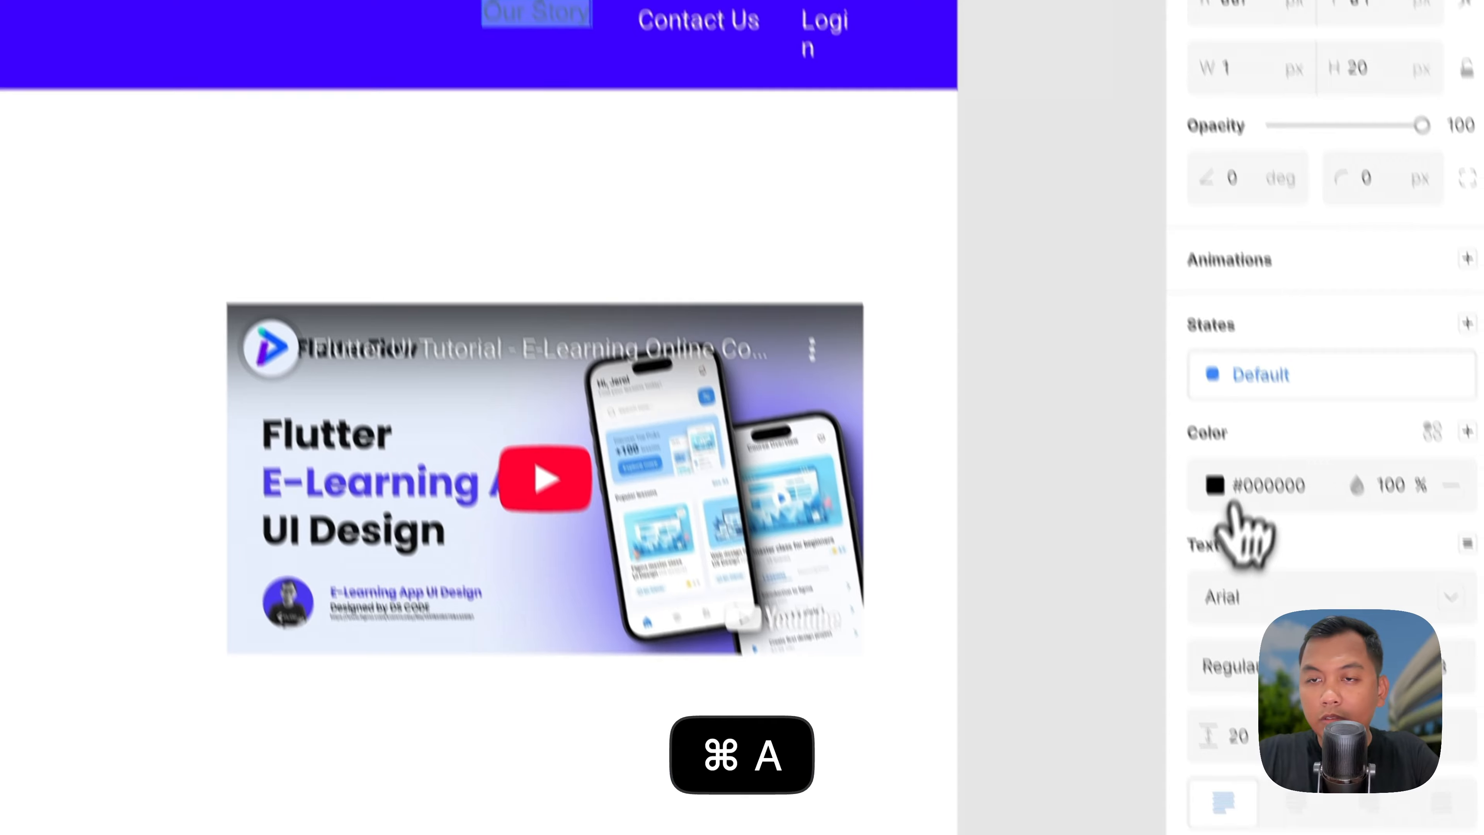
Step: Make the copied link white FFFFFF in Roboto, then reload the preview to check the header links
{"action": "left_click", "coordinate": [1224, 474]}
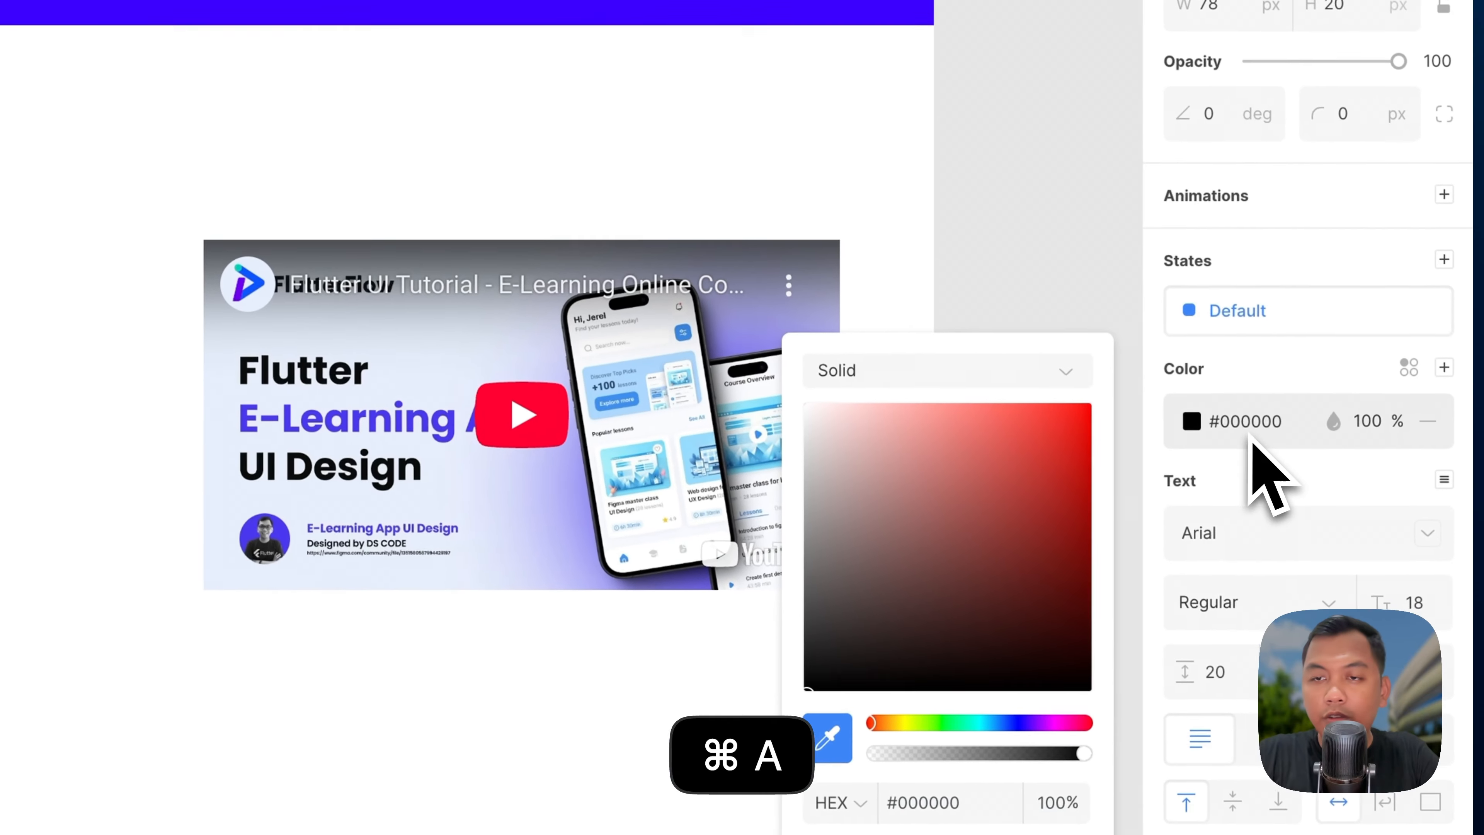
{"action": "double_click", "coordinate": [1252, 475]}
{"action": "type", "text": "FFFFFF"}
{"action": "left_click", "coordinate": [1221, 537]}
{"action": "type", "text": "r"}
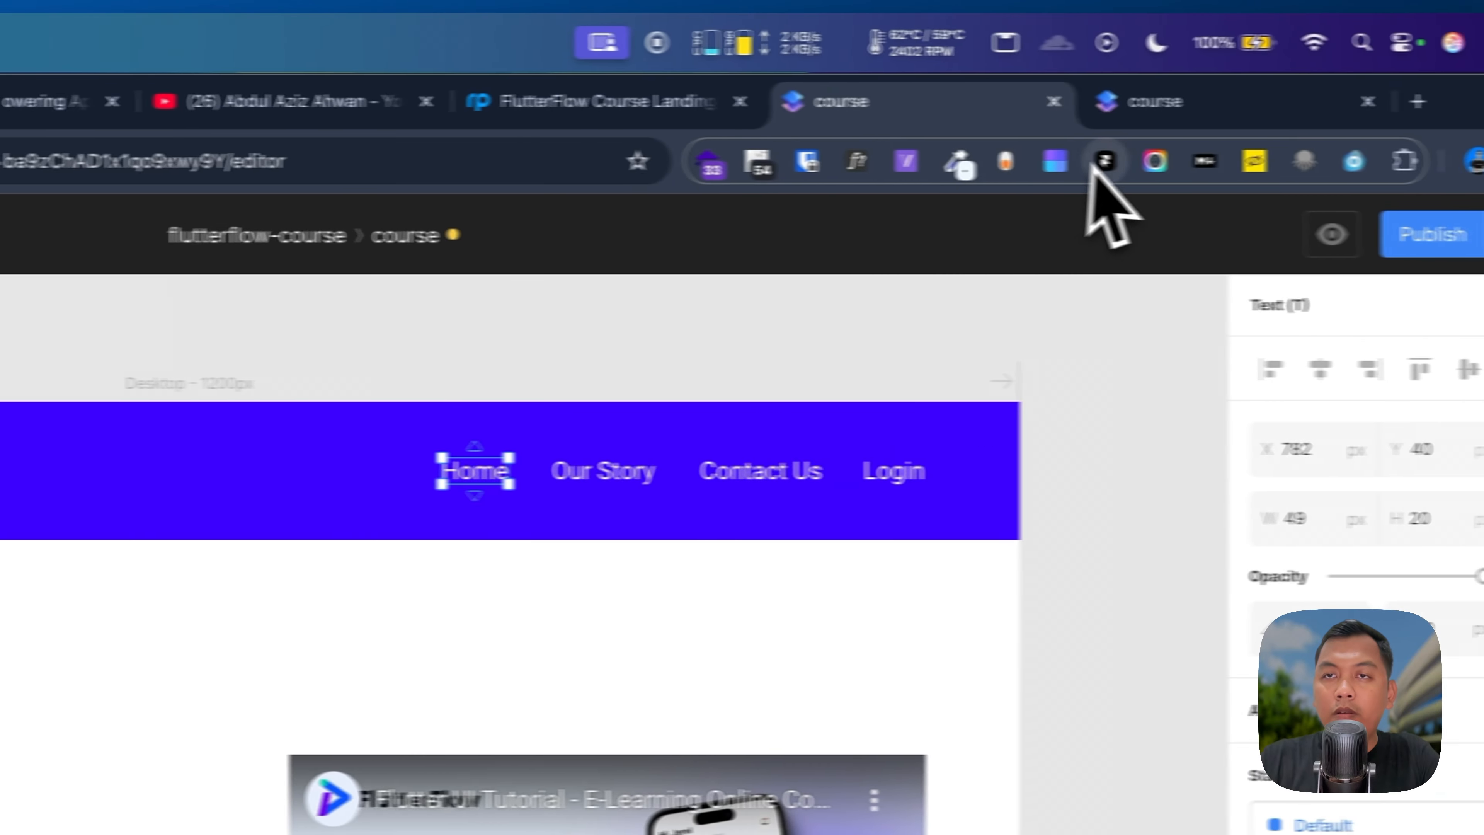
{"action": "left_click", "coordinate": [1075, 117]}
{"action": "key", "text": "super+r"}
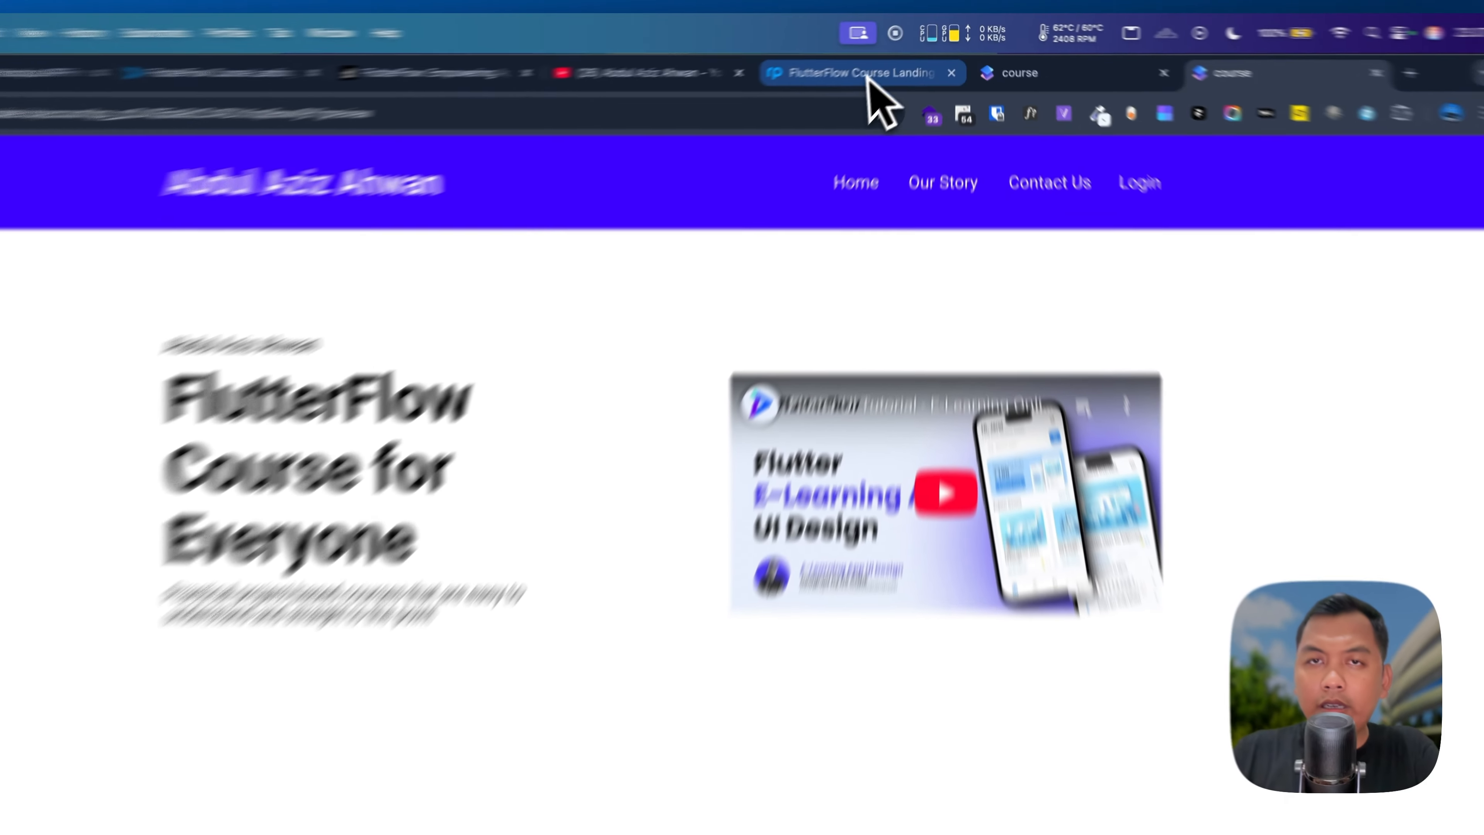
Step: Compare the page against the FlutterFlow Course Landing mockup
{"action": "left_click", "coordinate": [888, 56]}
{"action": "scroll", "coordinate": [888, 357], "scroll_direction": "down", "scroll_amount": 5}
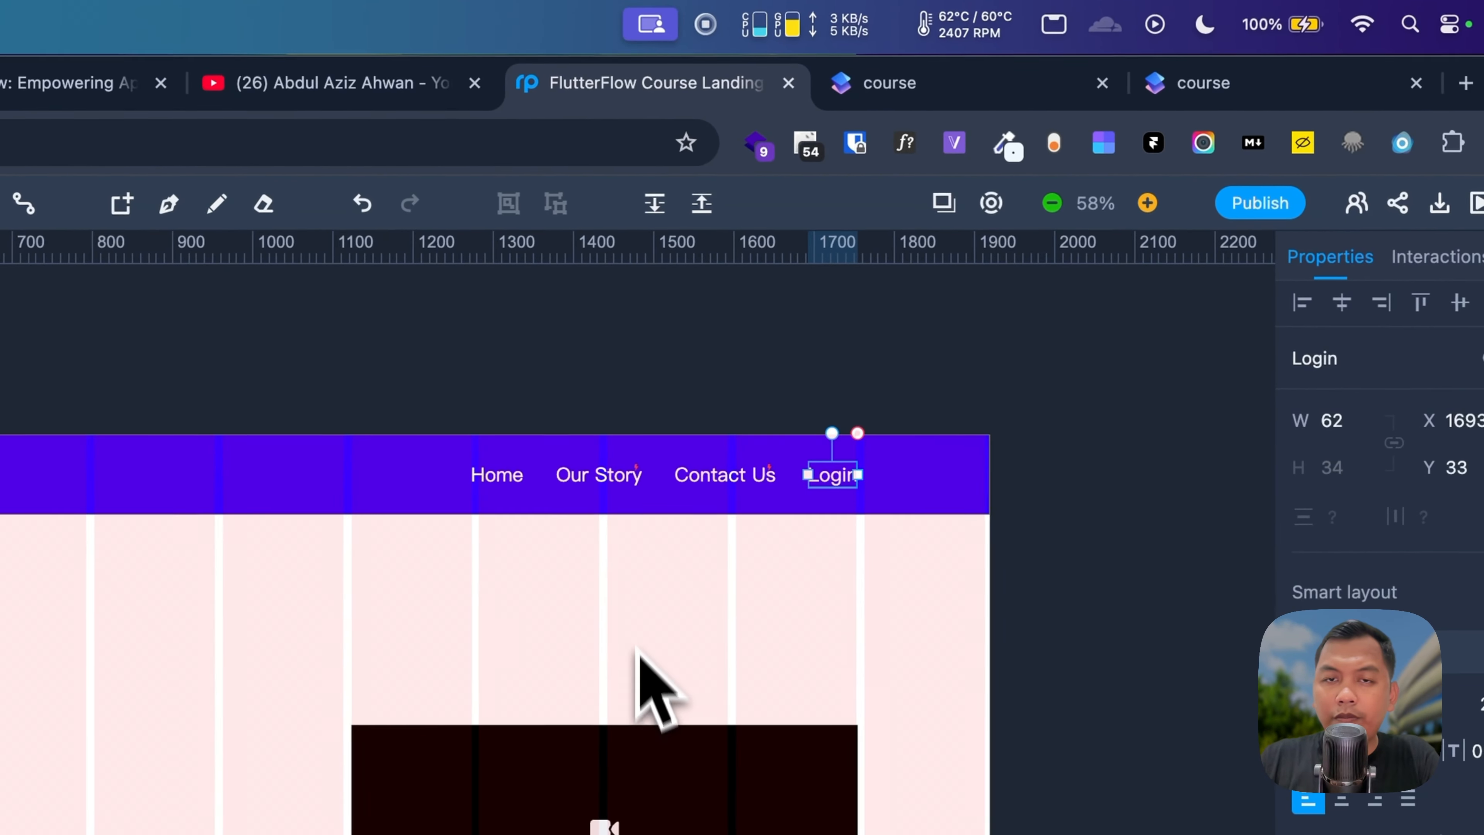
{"action": "left_click", "coordinate": [639, 374]}
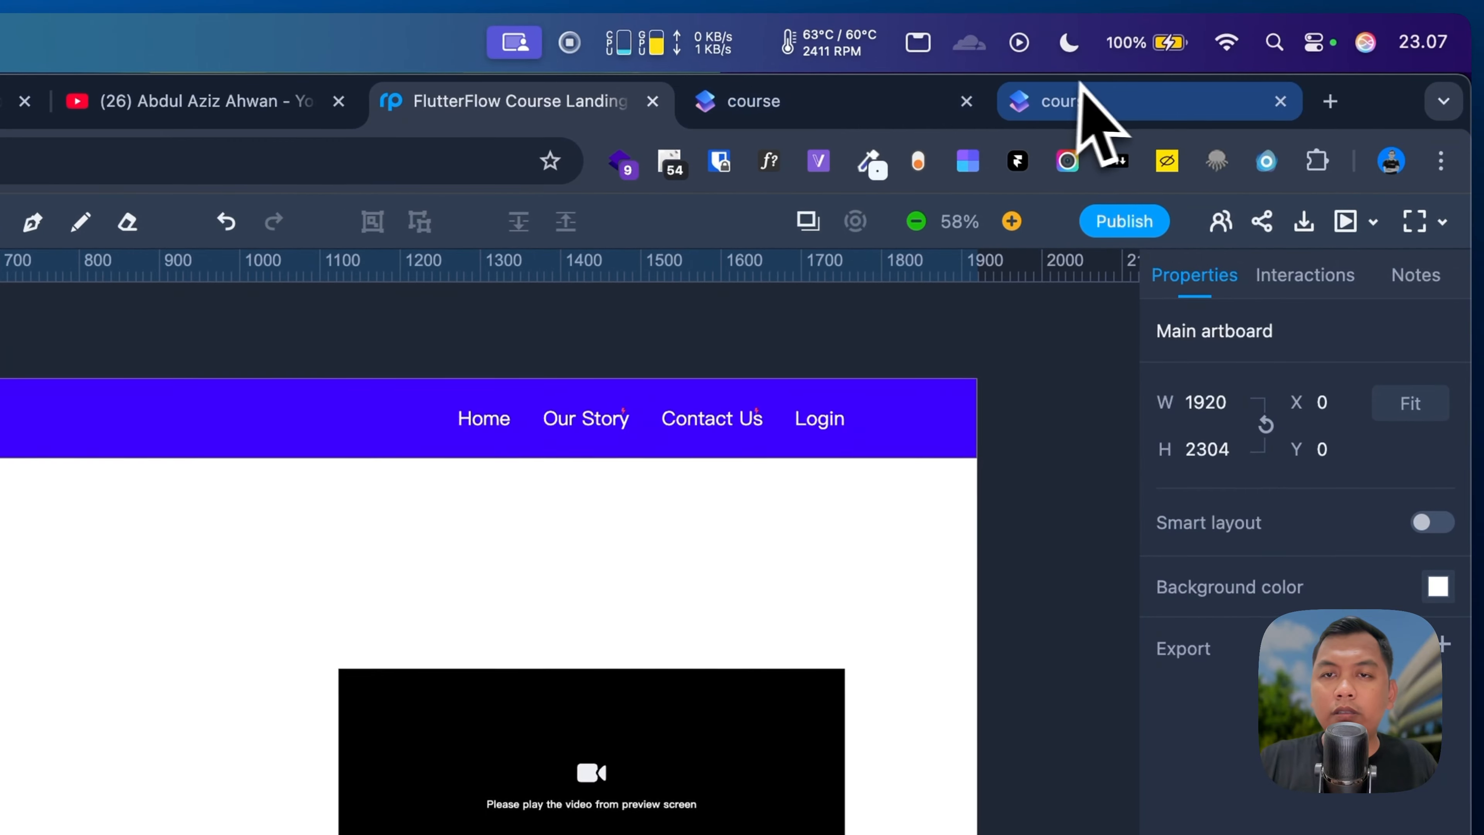
Step: Scroll through the live preview to confirm the page, then return to the Siter editor
{"action": "left_click", "coordinate": [1089, 99]}
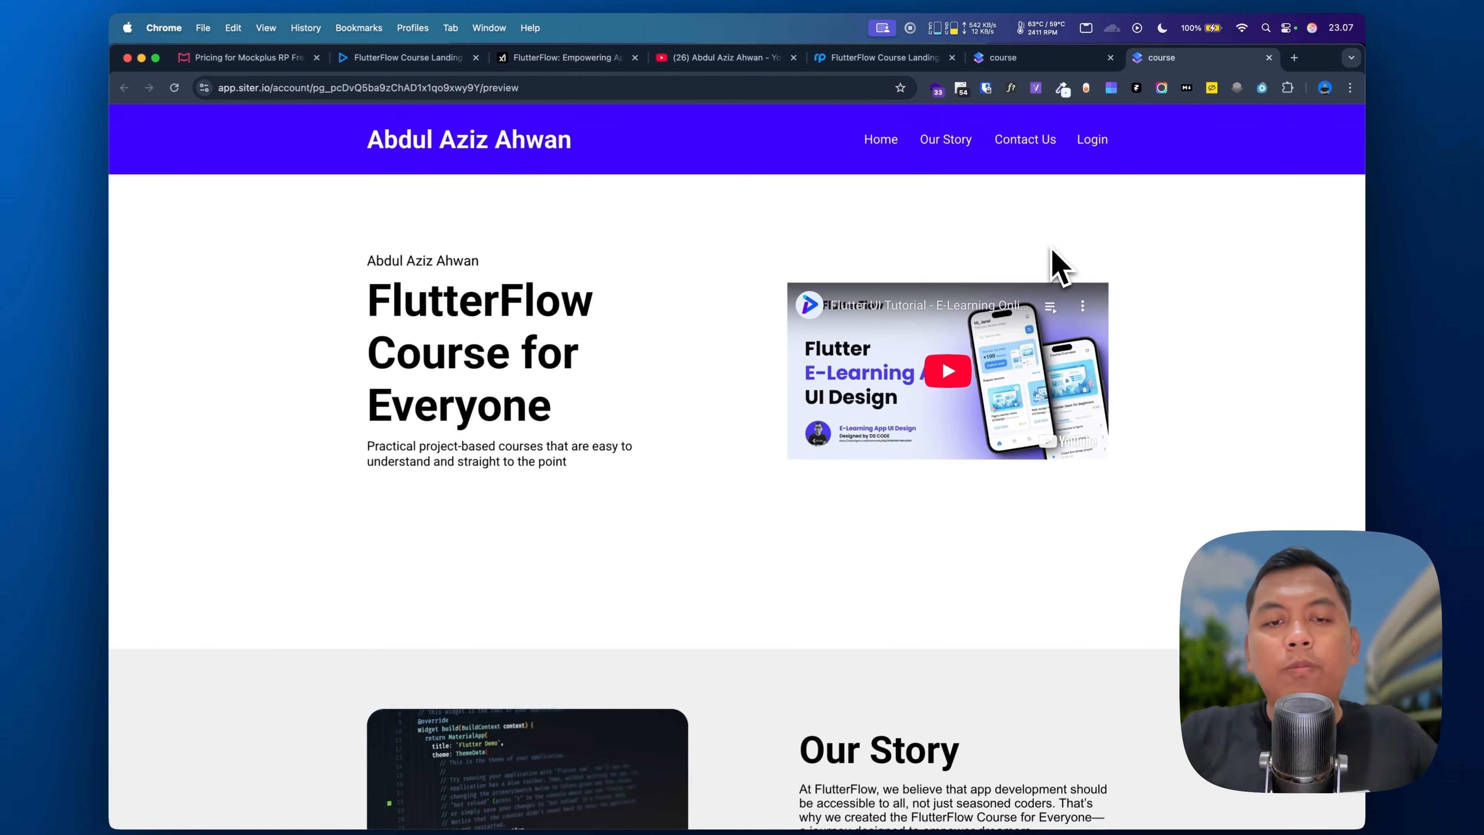
{"action": "scroll", "coordinate": [1057, 265], "scroll_direction": "down", "scroll_amount": 10}
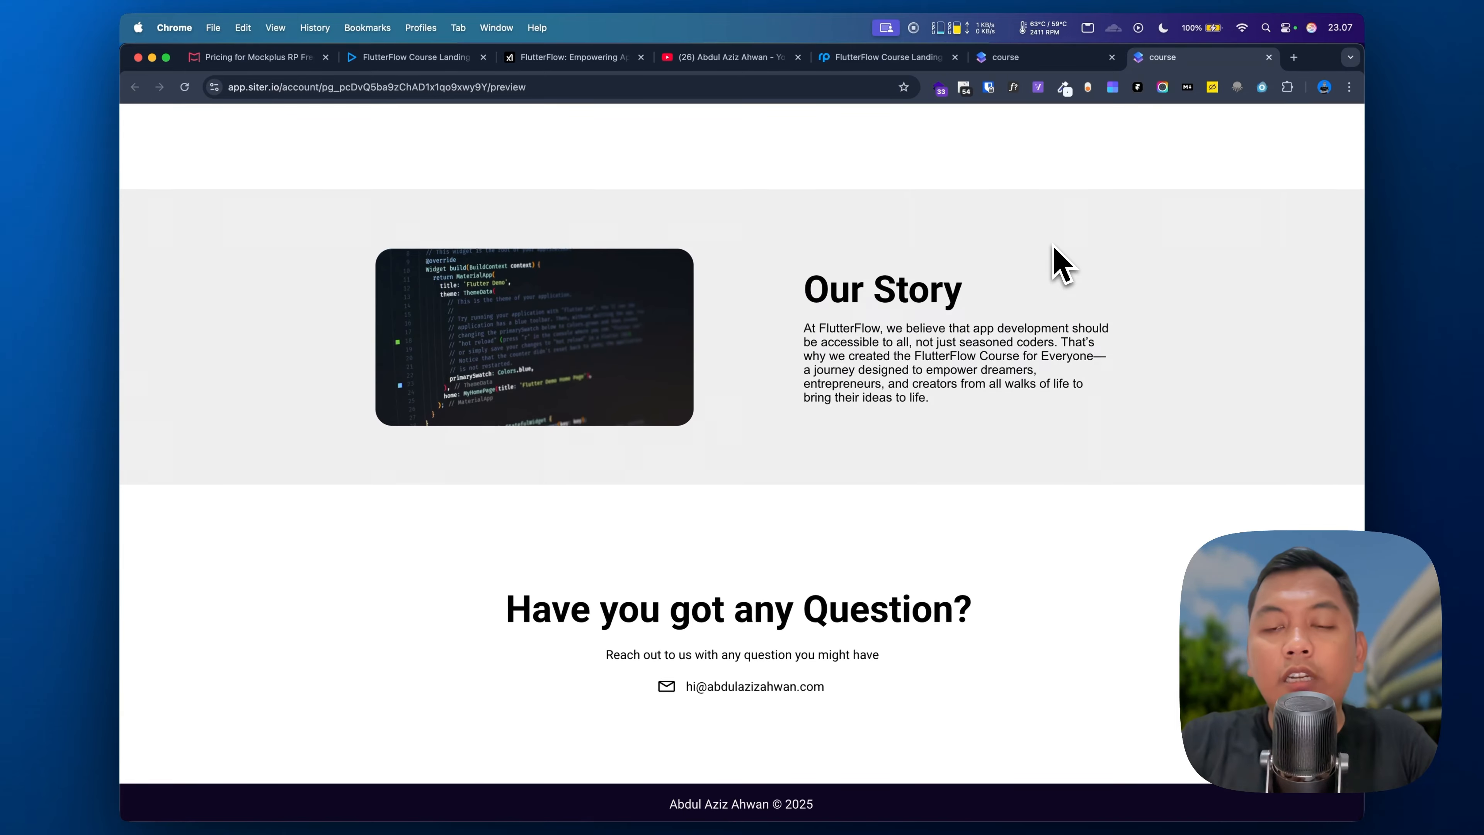
{"action": "scroll", "coordinate": [1060, 266], "scroll_direction": "up", "scroll_amount": 3}
{"action": "left_click", "coordinate": [1034, 57]}
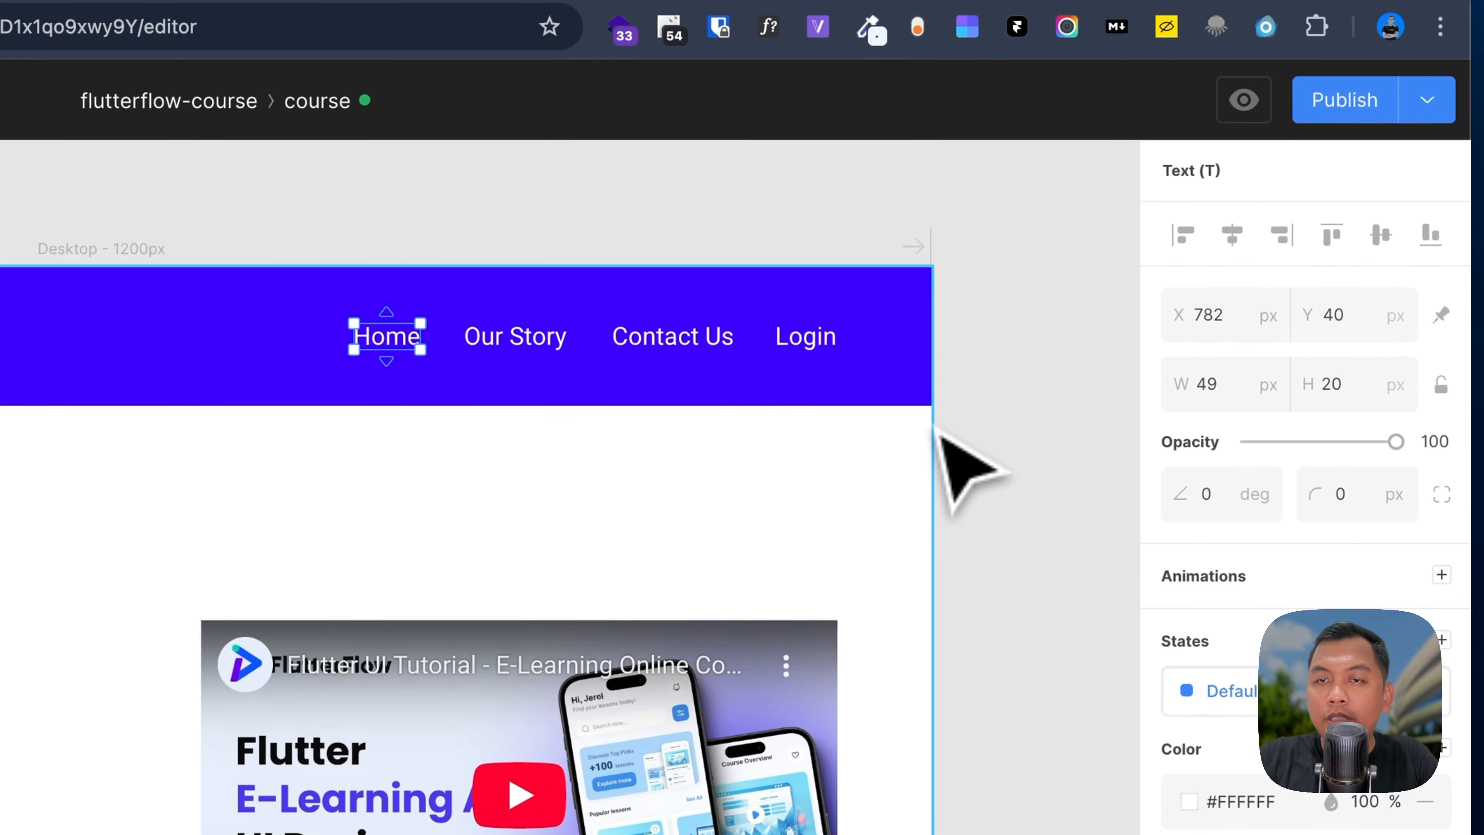
Step: Add a Mobile 375 breakpoint and switch the canvas to the mobile layout
{"action": "left_click", "coordinate": [938, 431]}
{"action": "left_click", "coordinate": [1442, 333]}
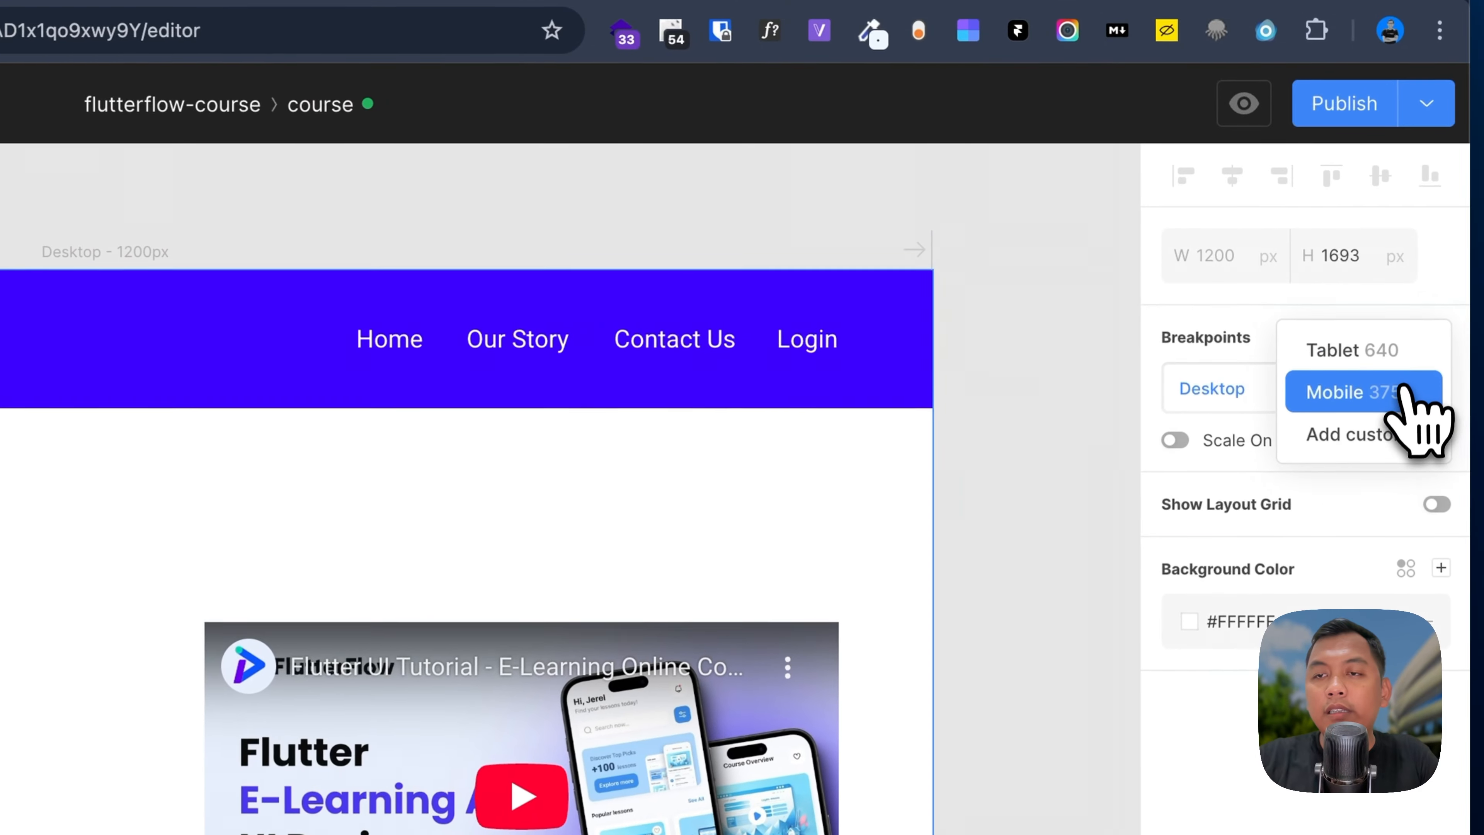
{"action": "left_click", "coordinate": [1408, 389]}
{"action": "left_click", "coordinate": [1256, 439]}
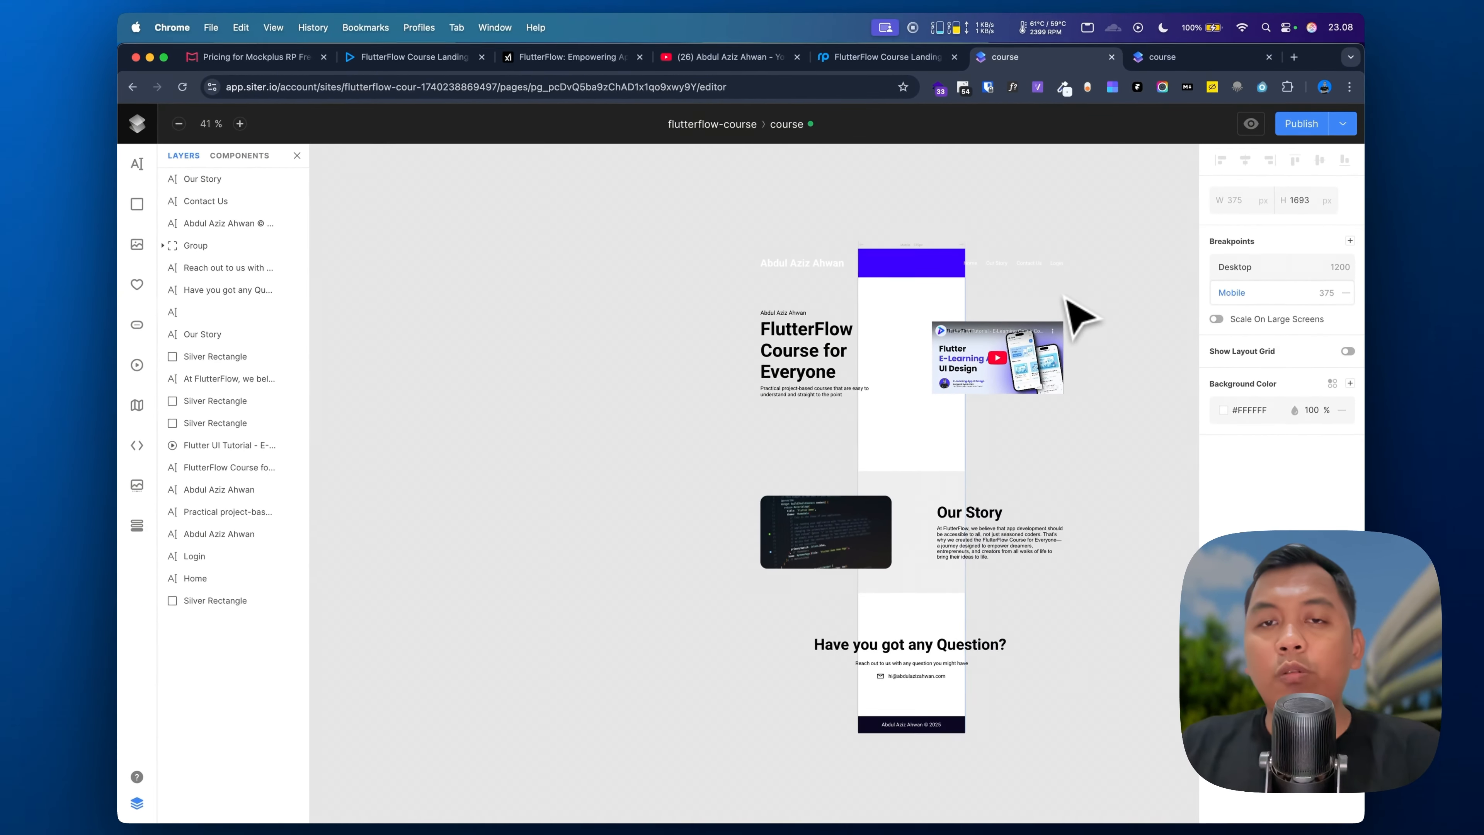
Step: Select the four header nav links and move the site name heading into the mobile header
{"action": "scroll", "coordinate": [922, 301], "scroll_direction": "up", "scroll_amount": 5}
{"action": "left_click", "coordinate": [901, 307]}
{"action": "scroll", "coordinate": [897, 314], "scroll_direction": "down", "scroll_amount": 4}
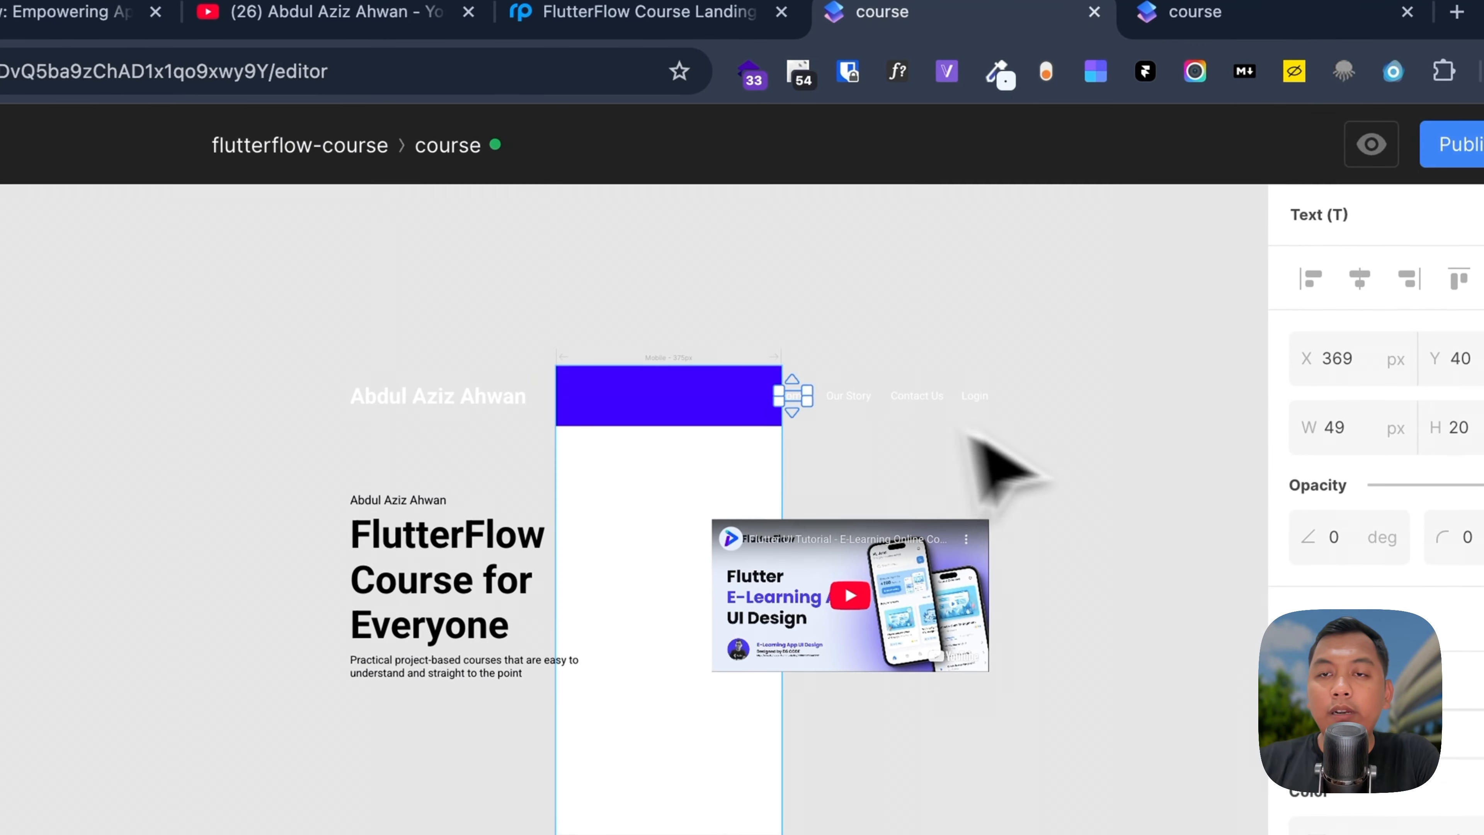
{"action": "left_click_drag", "start_coordinate": [1103, 332], "coordinate": [953, 322]}
{"action": "left_click_drag", "start_coordinate": [800, 394], "coordinate": [796, 393]}
{"action": "scroll", "coordinate": [960, 441], "scroll_direction": "up", "scroll_amount": 5}
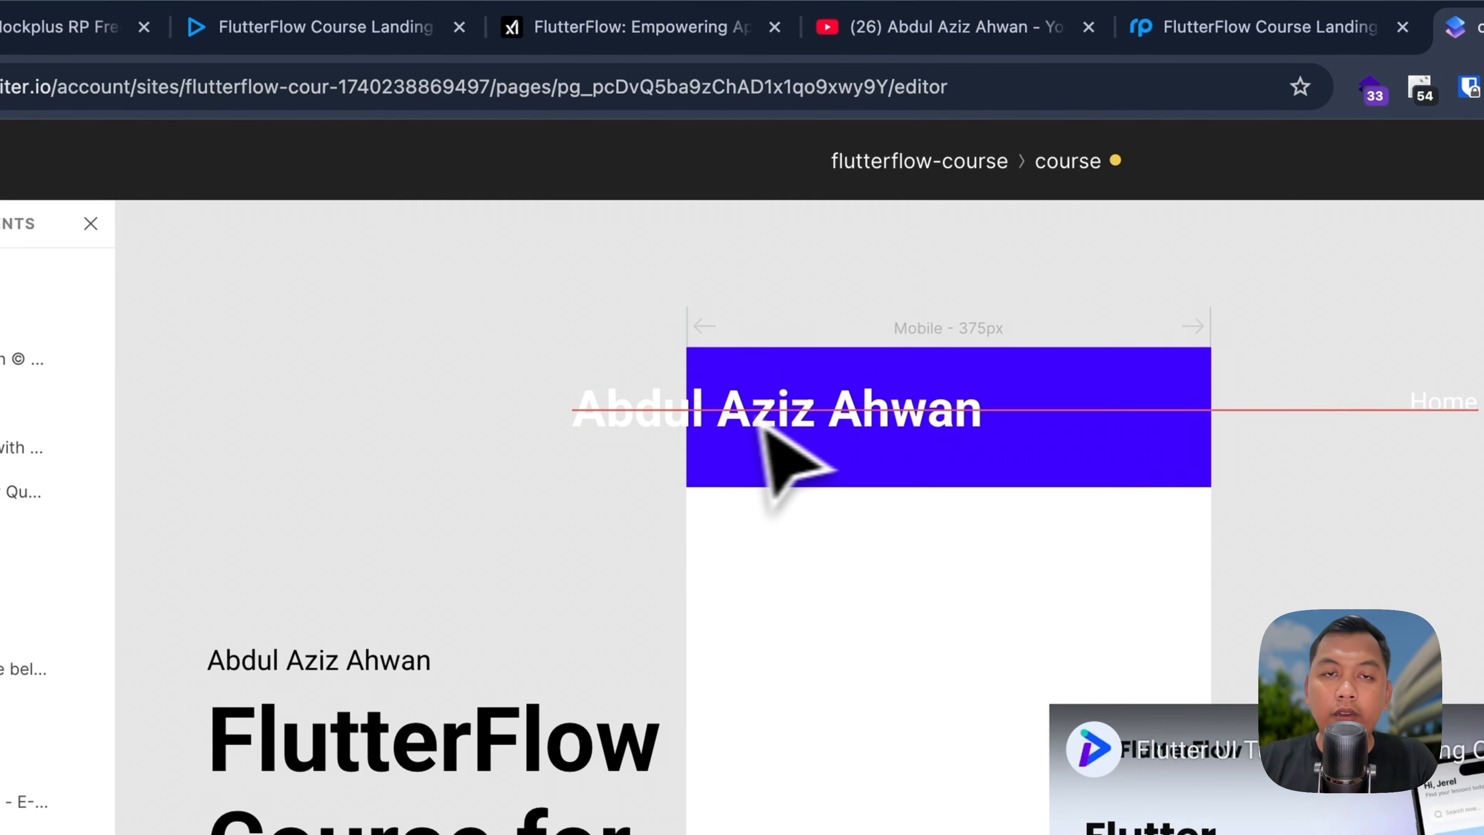
{"action": "left_click_drag", "start_coordinate": [765, 421], "coordinate": [955, 443]}
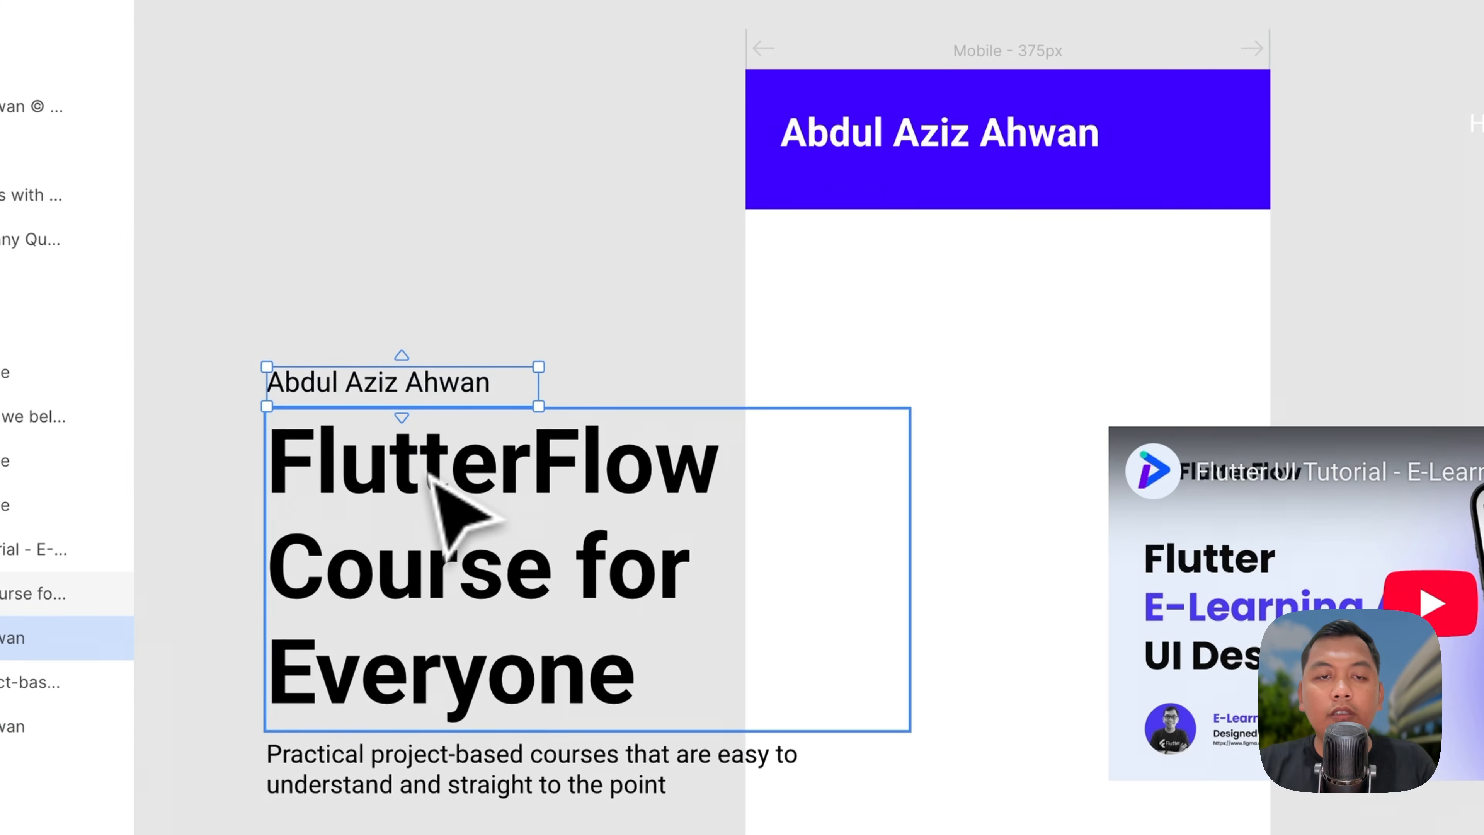
Step: Move the hero intro texts into the 375 px frame, with the description below the headline
{"action": "left_click", "coordinate": [403, 777], "text": "shift"}
{"action": "left_click_drag", "start_coordinate": [449, 695], "coordinate": [870, 501]}
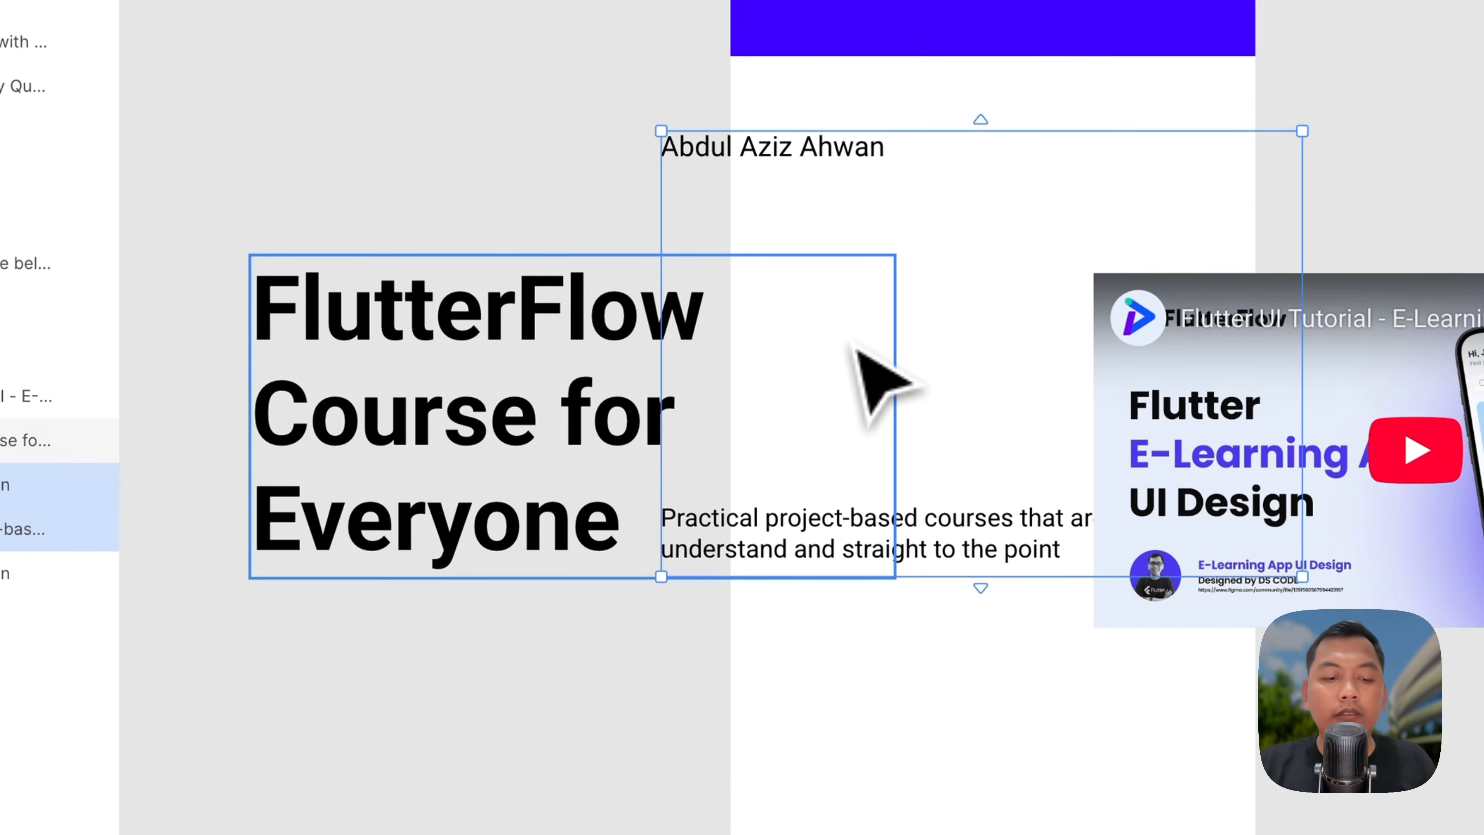
{"action": "left_click_drag", "start_coordinate": [856, 351], "coordinate": [862, 380]}
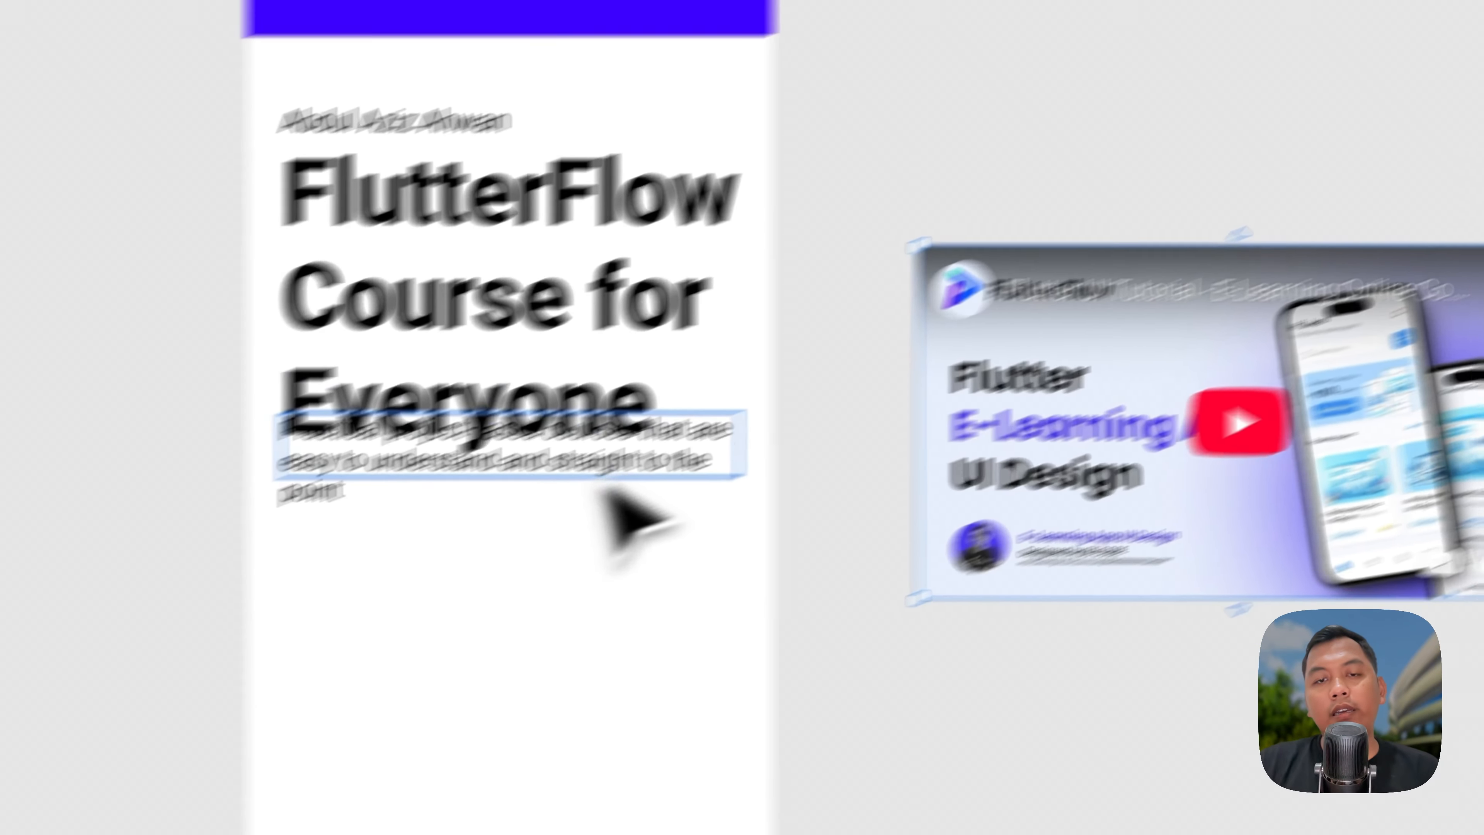
{"action": "left_click", "coordinate": [585, 467]}
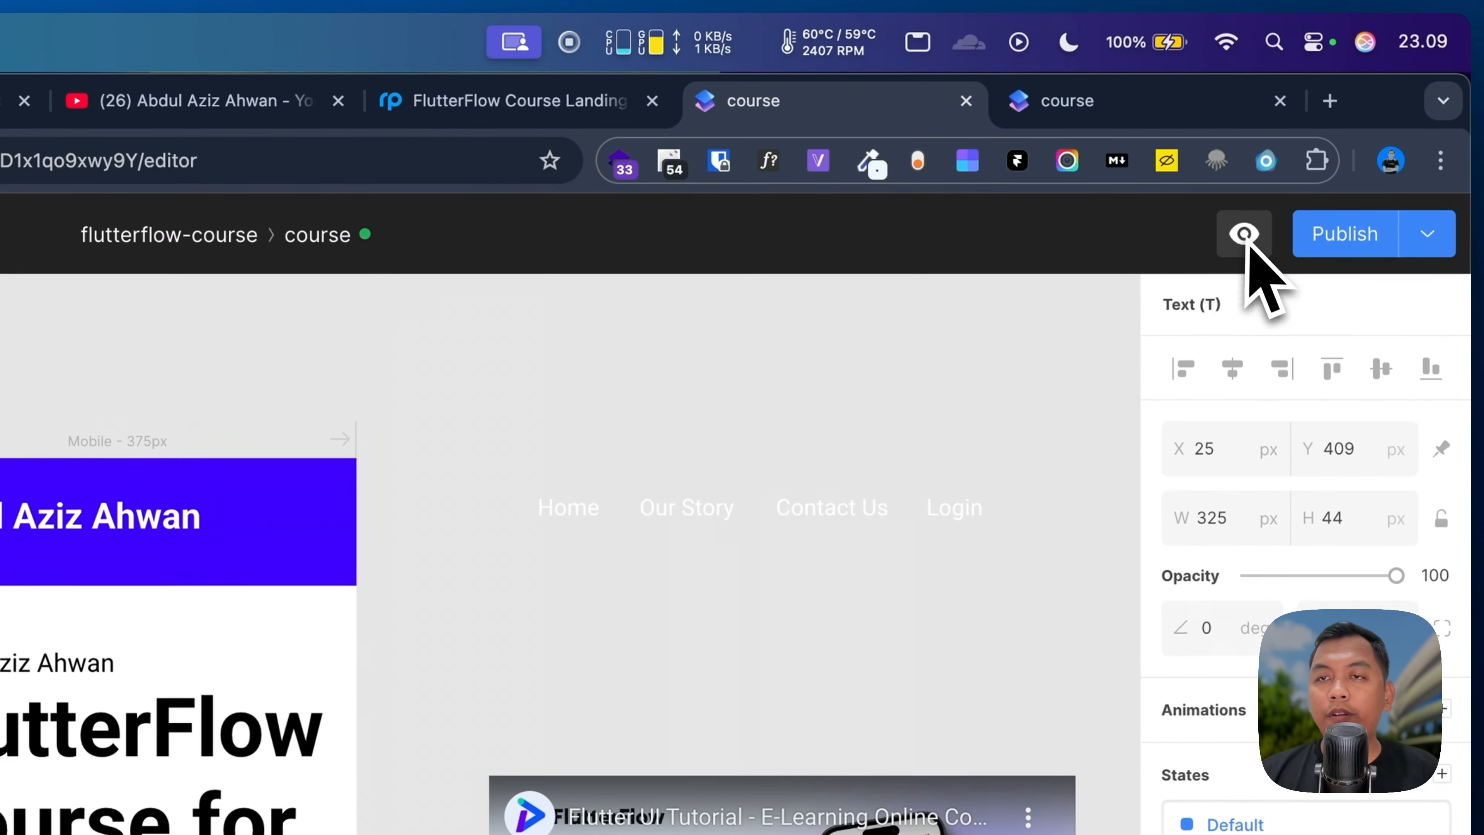
Step: Open the page preview and launch Chrome DevTools on it via Inspect
{"action": "left_click", "coordinate": [1268, 179]}
{"action": "left_click", "coordinate": [416, 634]}
{"action": "scroll", "coordinate": [419, 638], "scroll_direction": "up", "scroll_amount": 5}
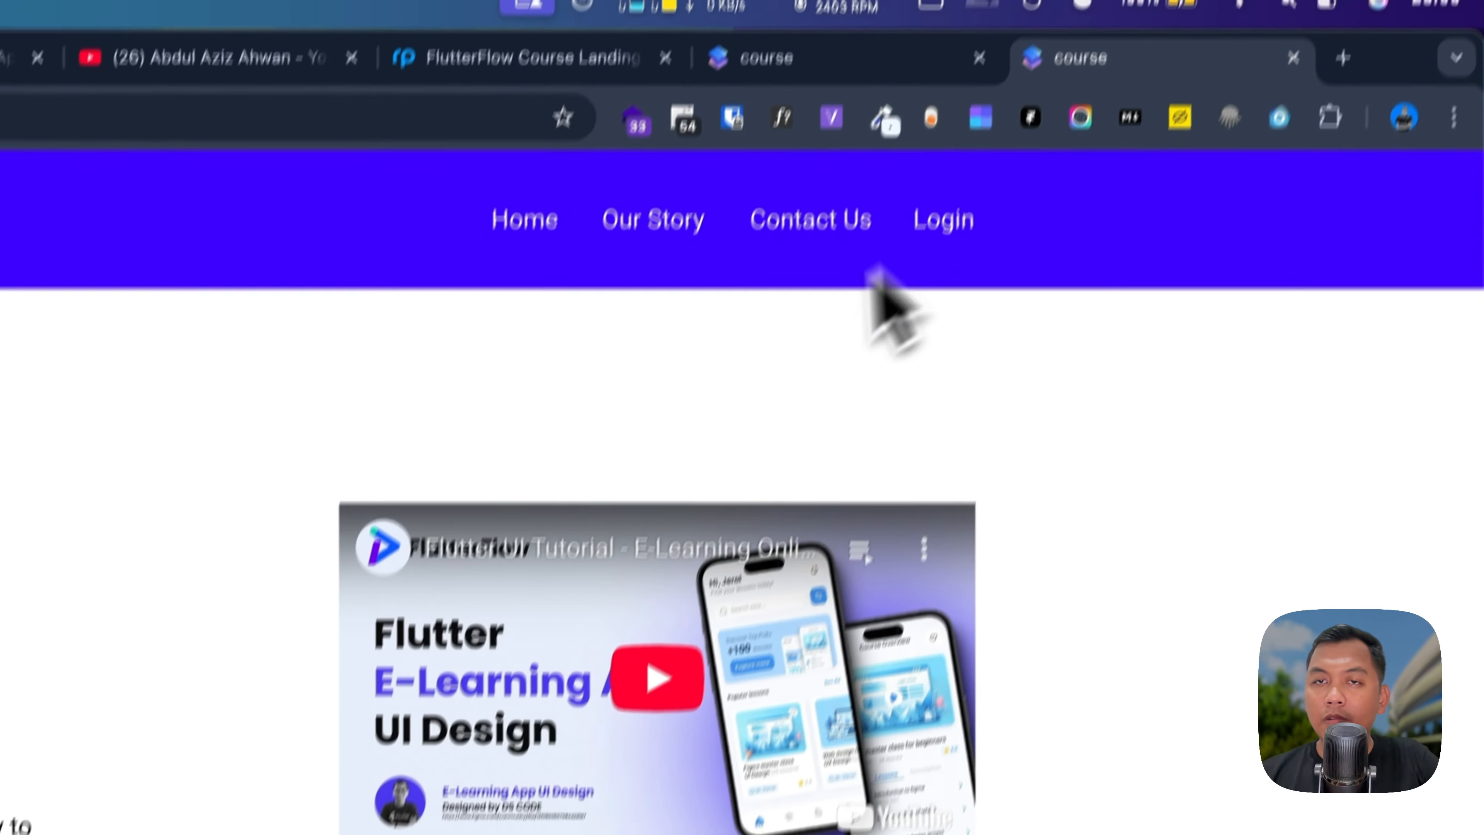
{"action": "right_click", "coordinate": [837, 391]}
{"action": "left_click", "coordinate": [888, 834]}
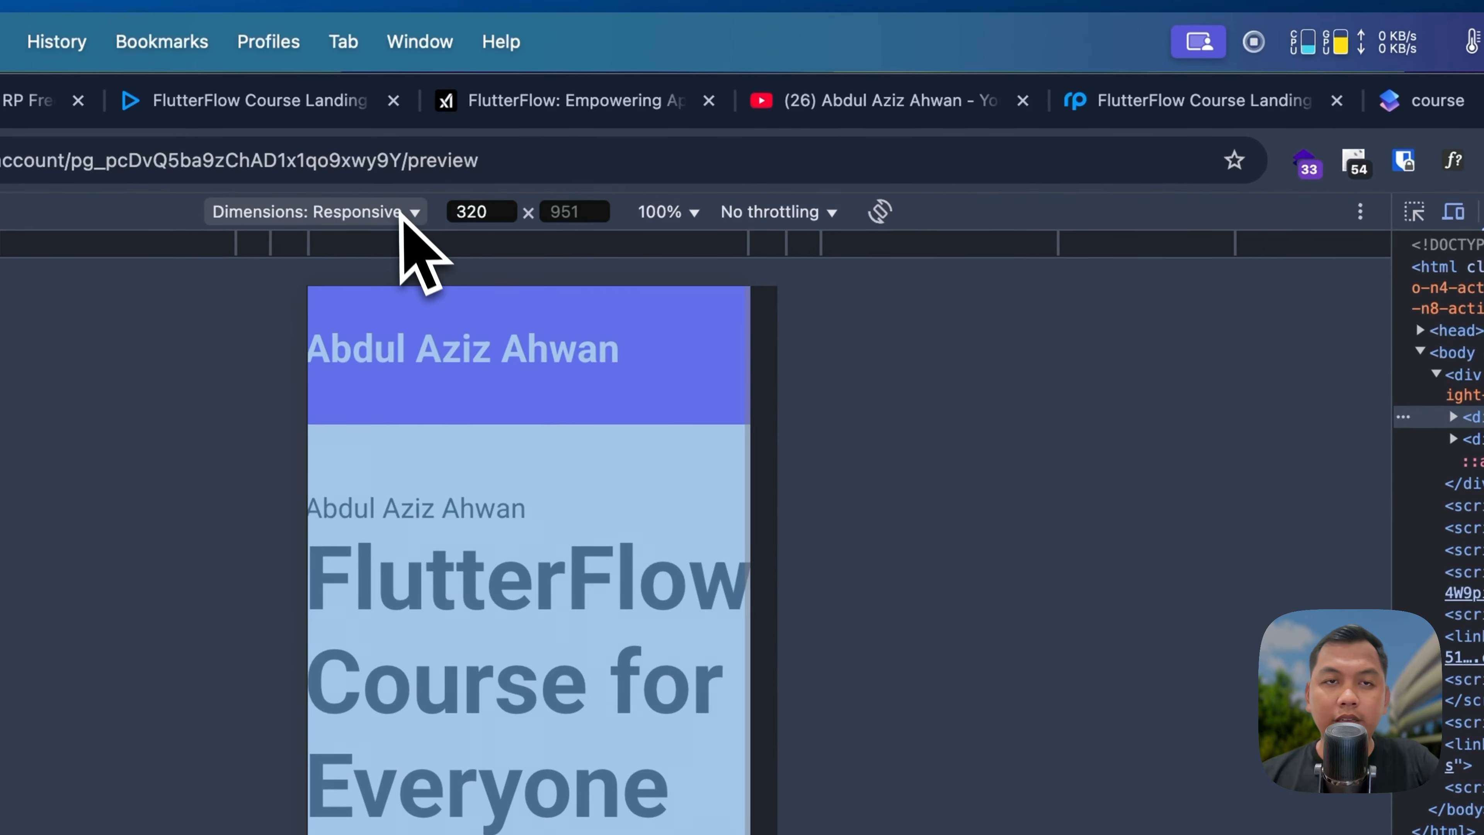
Step: Keep Dimensions: Responsive and view the preview at 425 px, then 375 px wide
{"action": "left_click", "coordinate": [393, 204]}
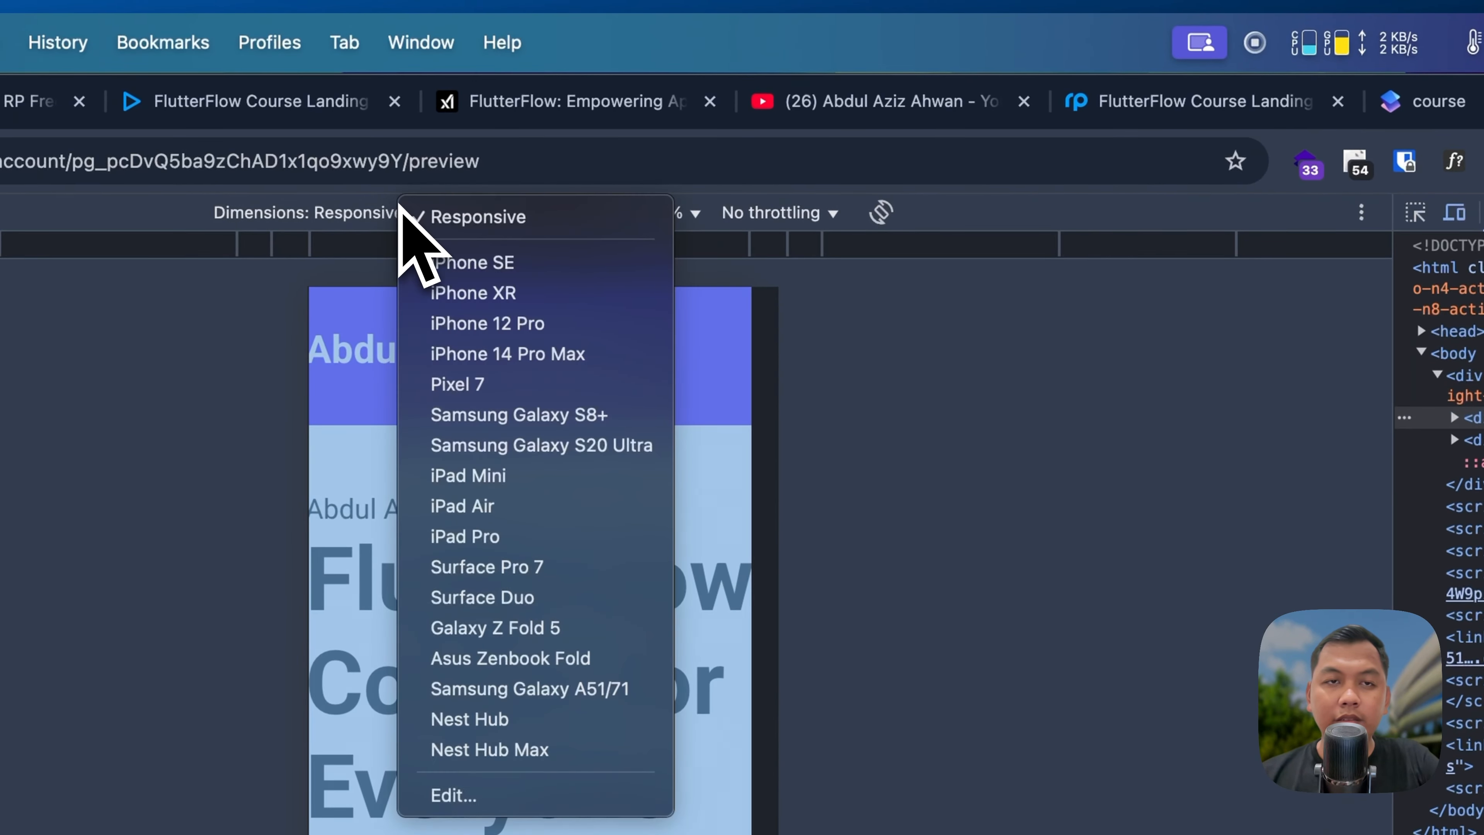
{"action": "left_click", "coordinate": [929, 364]}
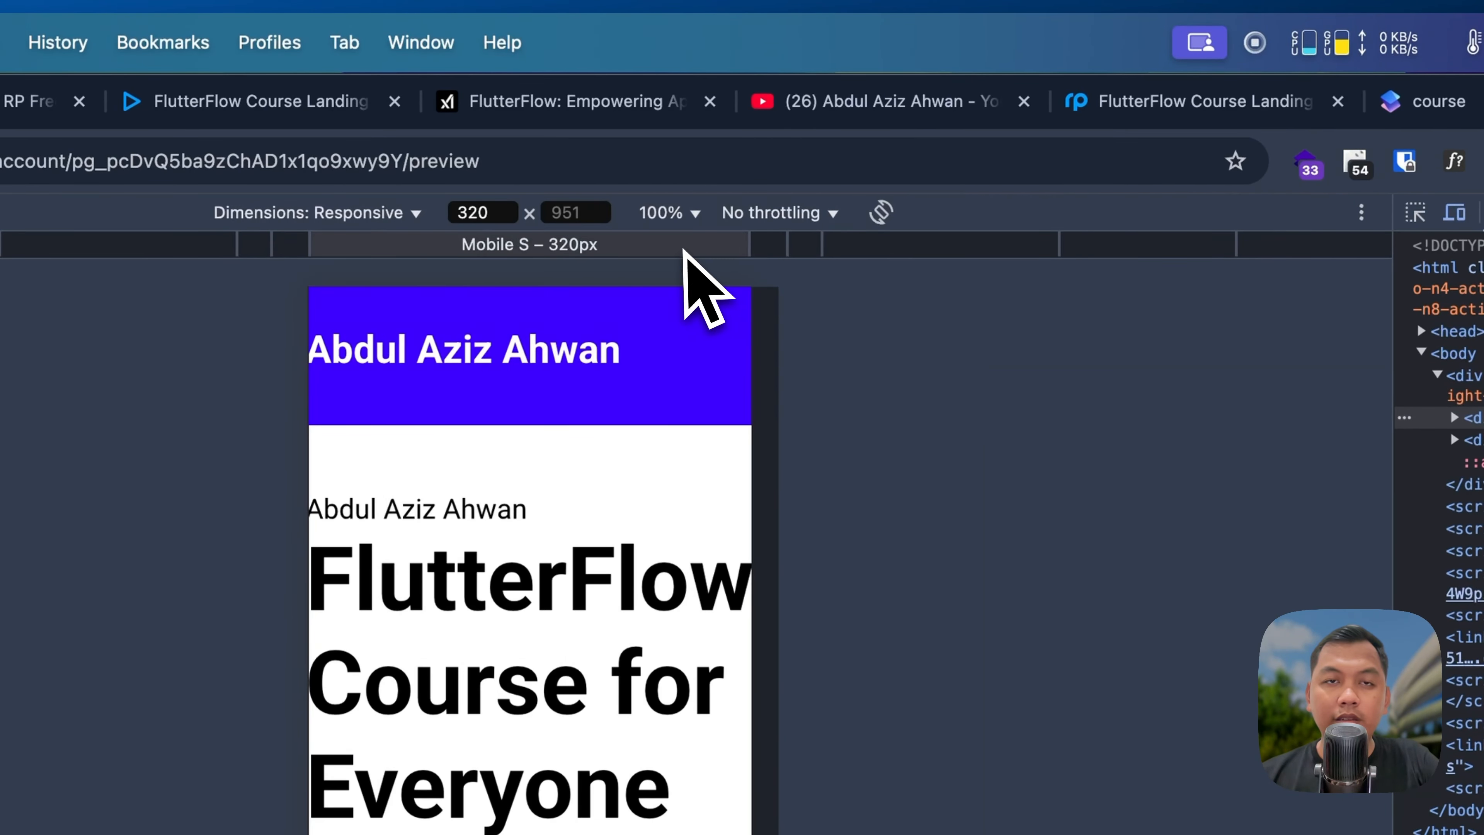
{"action": "left_click", "coordinate": [799, 245]}
{"action": "scroll", "coordinate": [739, 414], "scroll_direction": "down", "scroll_amount": 2}
{"action": "scroll", "coordinate": [738, 414], "scroll_direction": "up", "scroll_amount": 2}
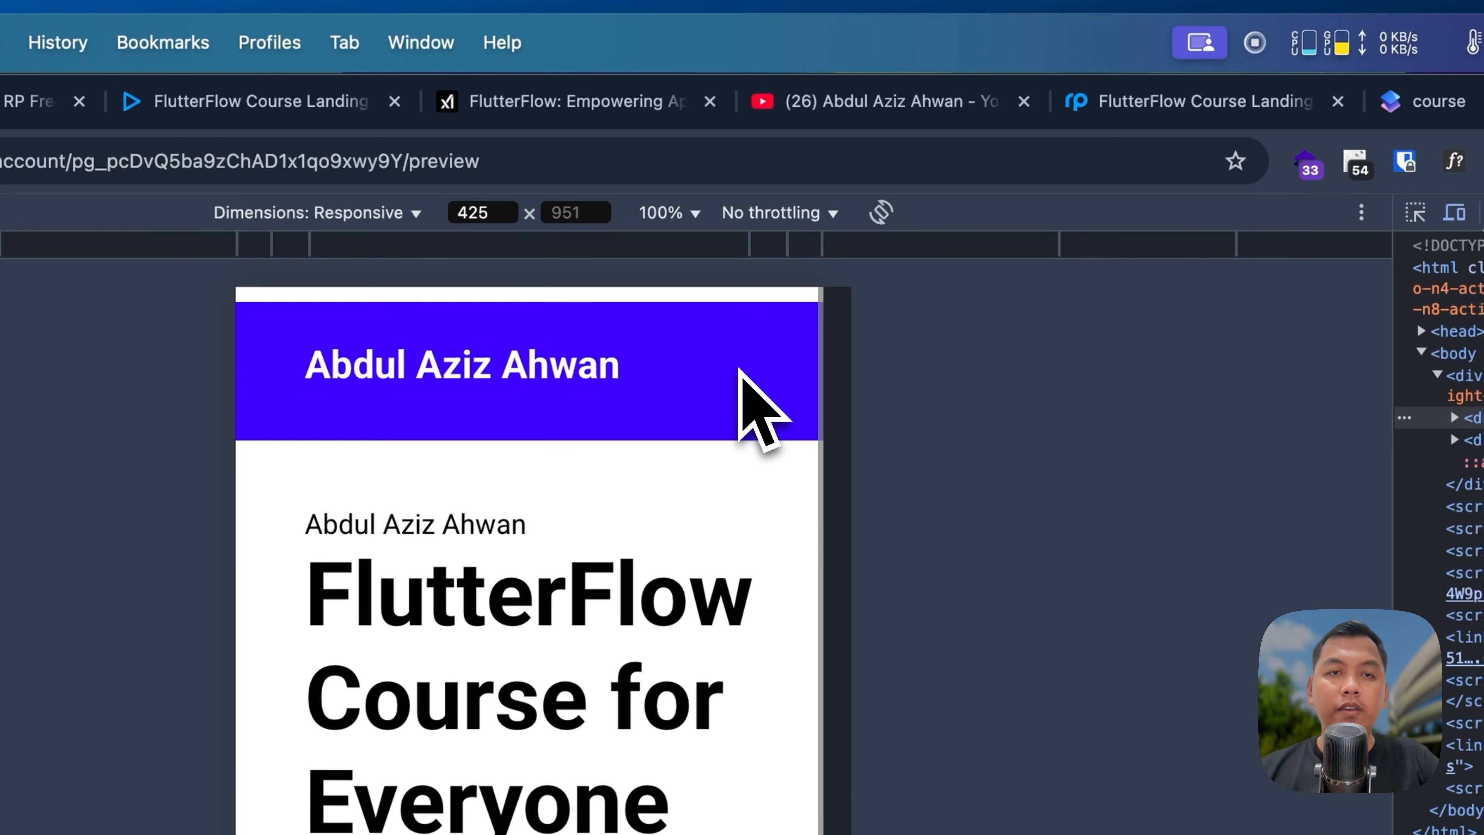
{"action": "left_click", "coordinate": [786, 245]}
{"action": "scroll", "coordinate": [755, 447], "scroll_direction": "down", "scroll_amount": 2}
{"action": "scroll", "coordinate": [756, 462], "scroll_direction": "up", "scroll_amount": 2}
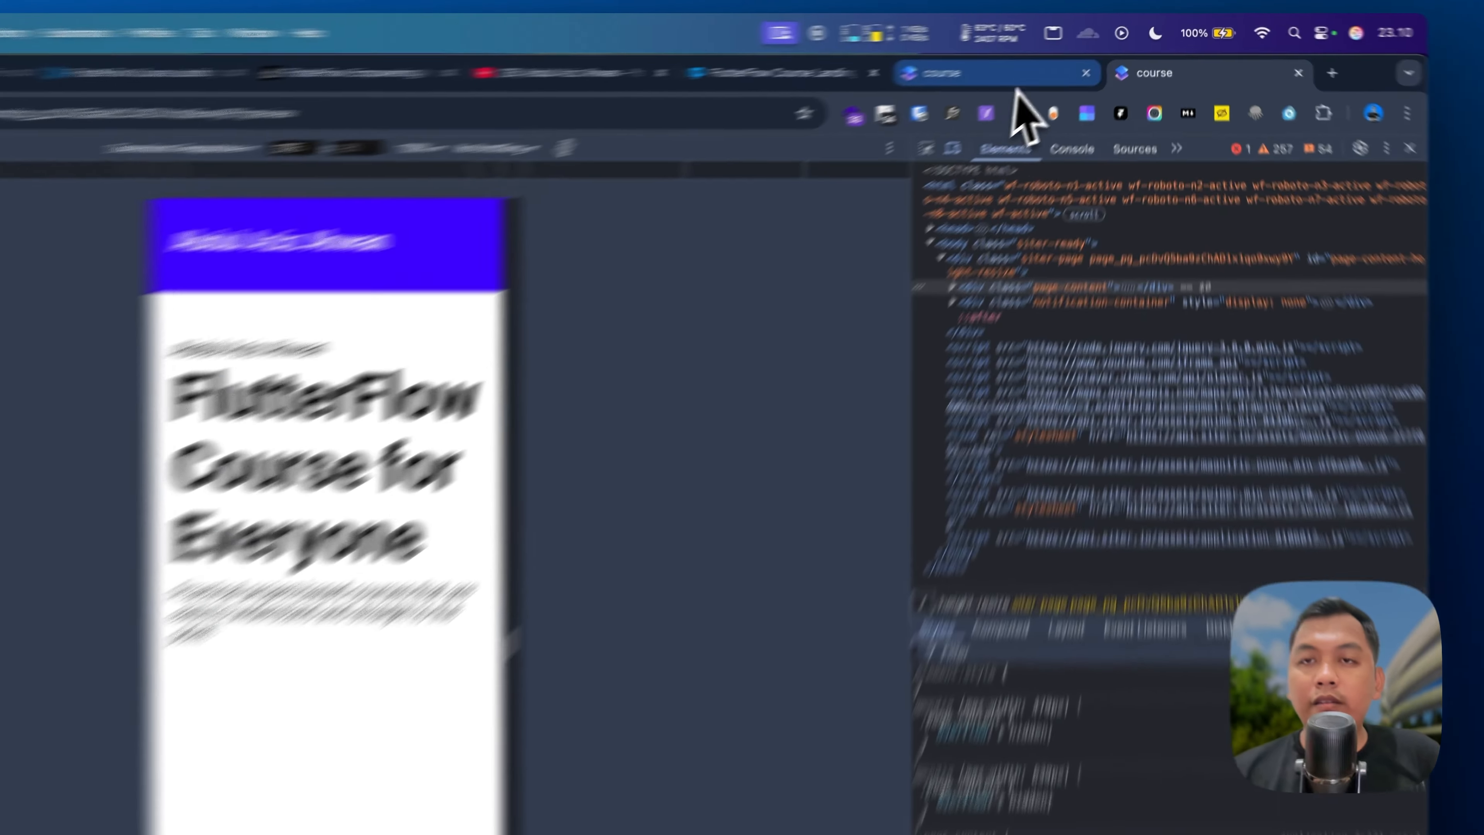
Step: Set the mobile headline font size to 54 and move it down
{"action": "left_click", "coordinate": [1005, 56]}
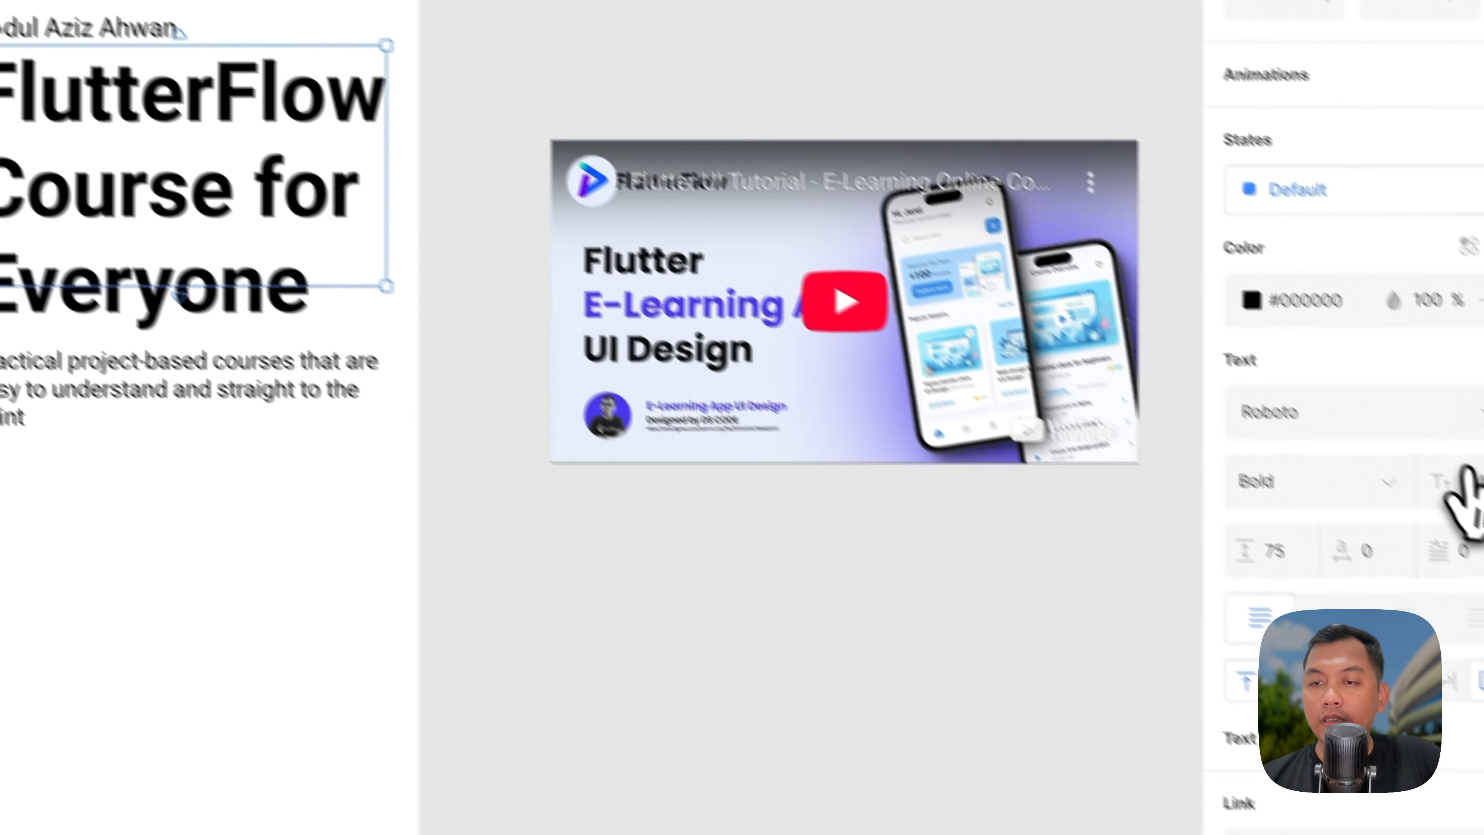
{"action": "left_click", "coordinate": [1417, 435]}
{"action": "type", "text": "54"}
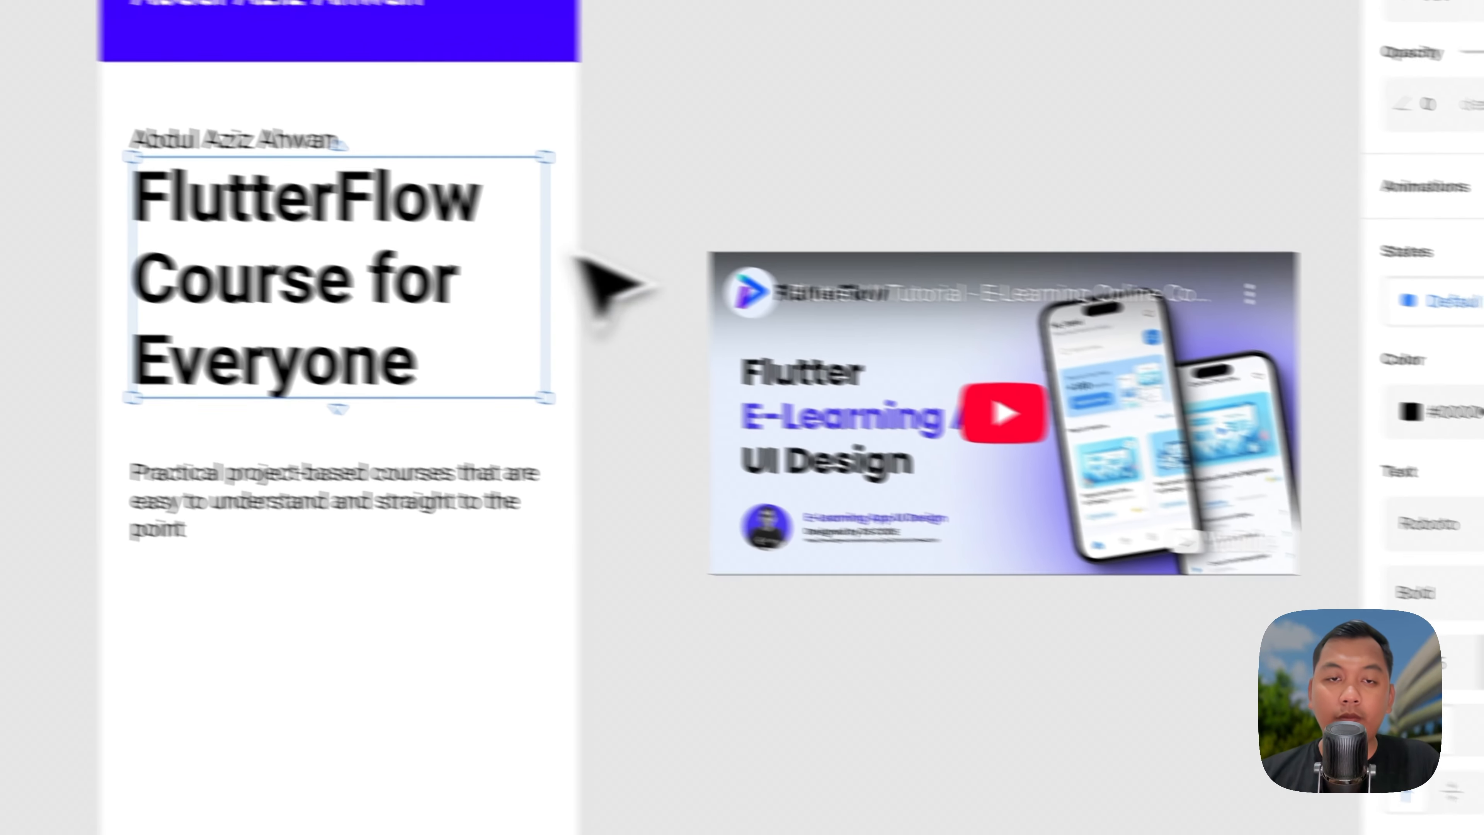
{"action": "left_click_drag", "start_coordinate": [133, 106], "coordinate": [137, 132]}
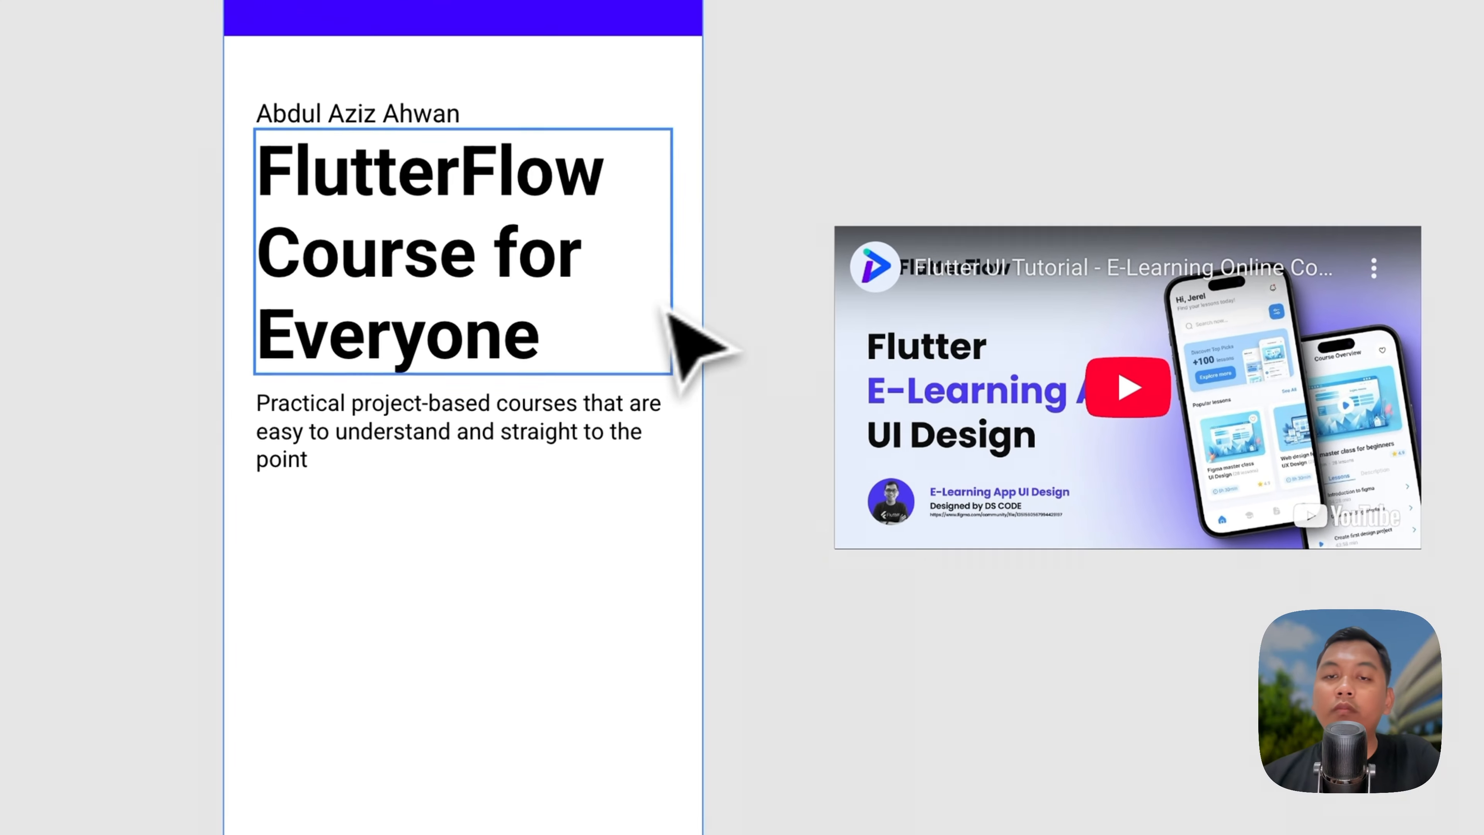
Step: Place the YouTube video below the hero description, undoing the extra change
{"action": "left_click", "coordinate": [697, 703]}
{"action": "left_click_drag", "start_coordinate": [997, 370], "coordinate": [415, 644]}
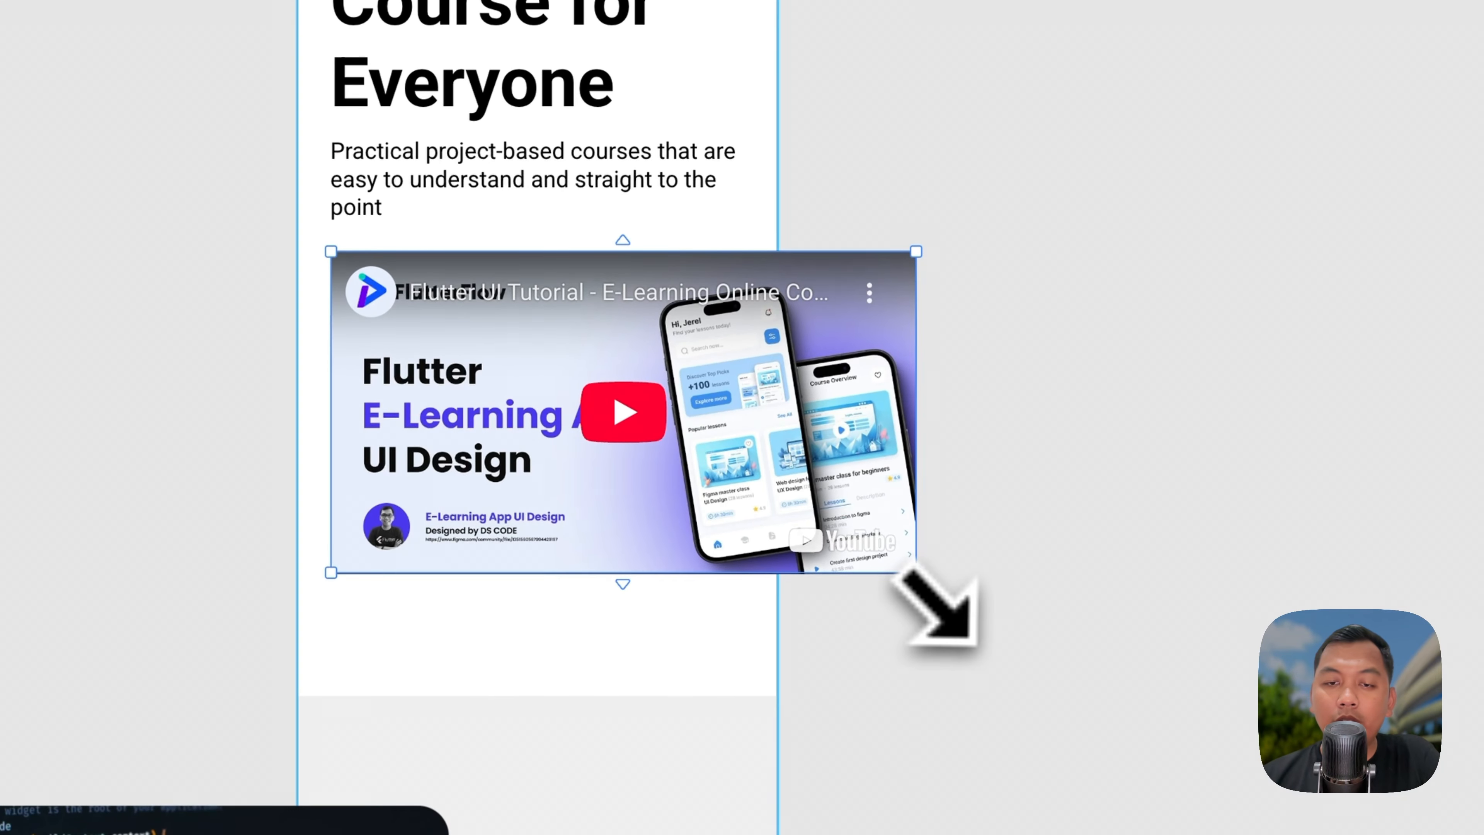
{"action": "key", "text": "super+z"}
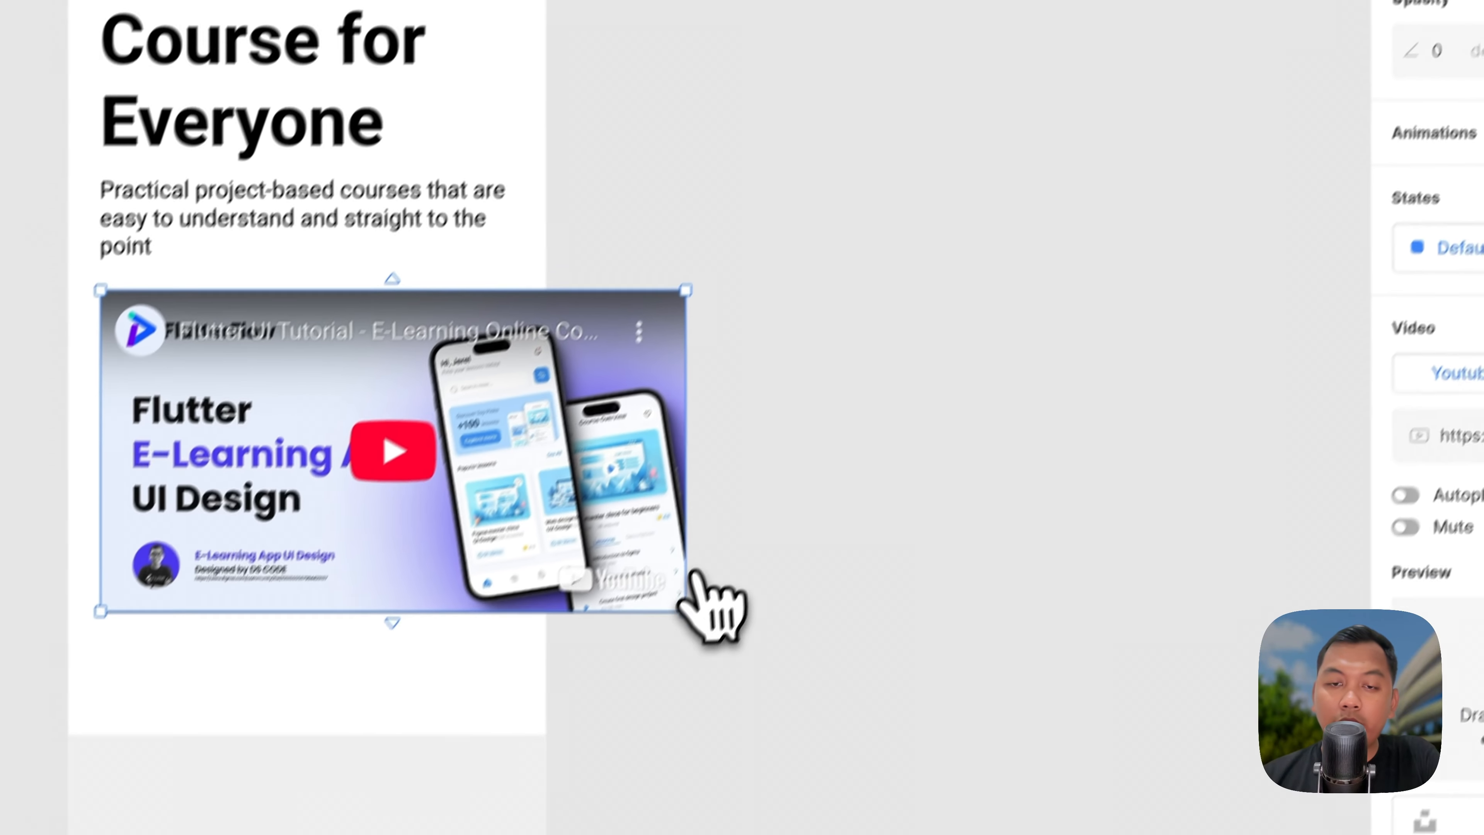
Step: Shrink the YouTube video to 323 × 178 px and centre it at the top of the mobile page
{"action": "left_click_drag", "start_coordinate": [692, 608], "coordinate": [514, 449]}
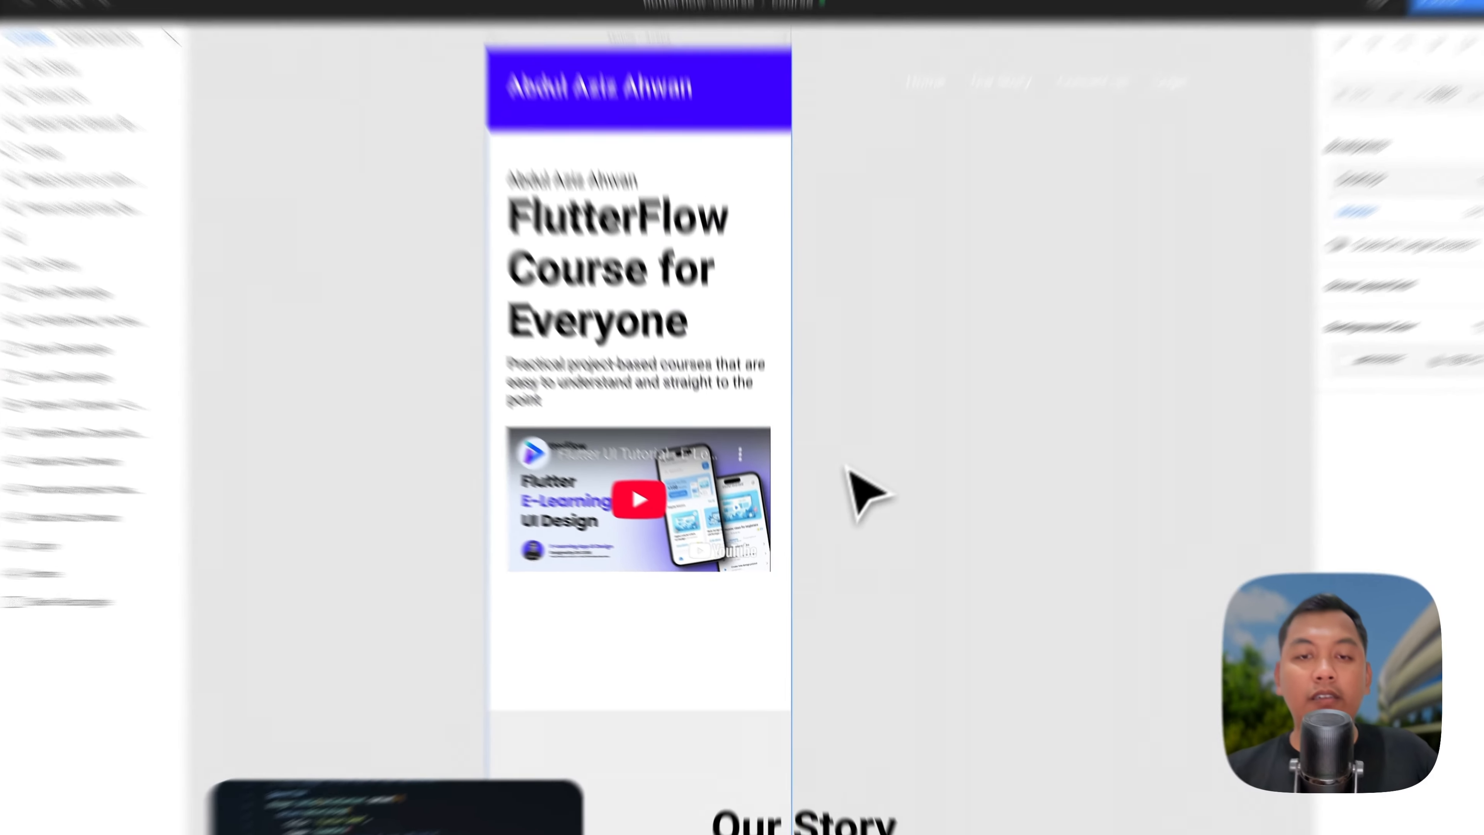
{"action": "left_click", "coordinate": [707, 525]}
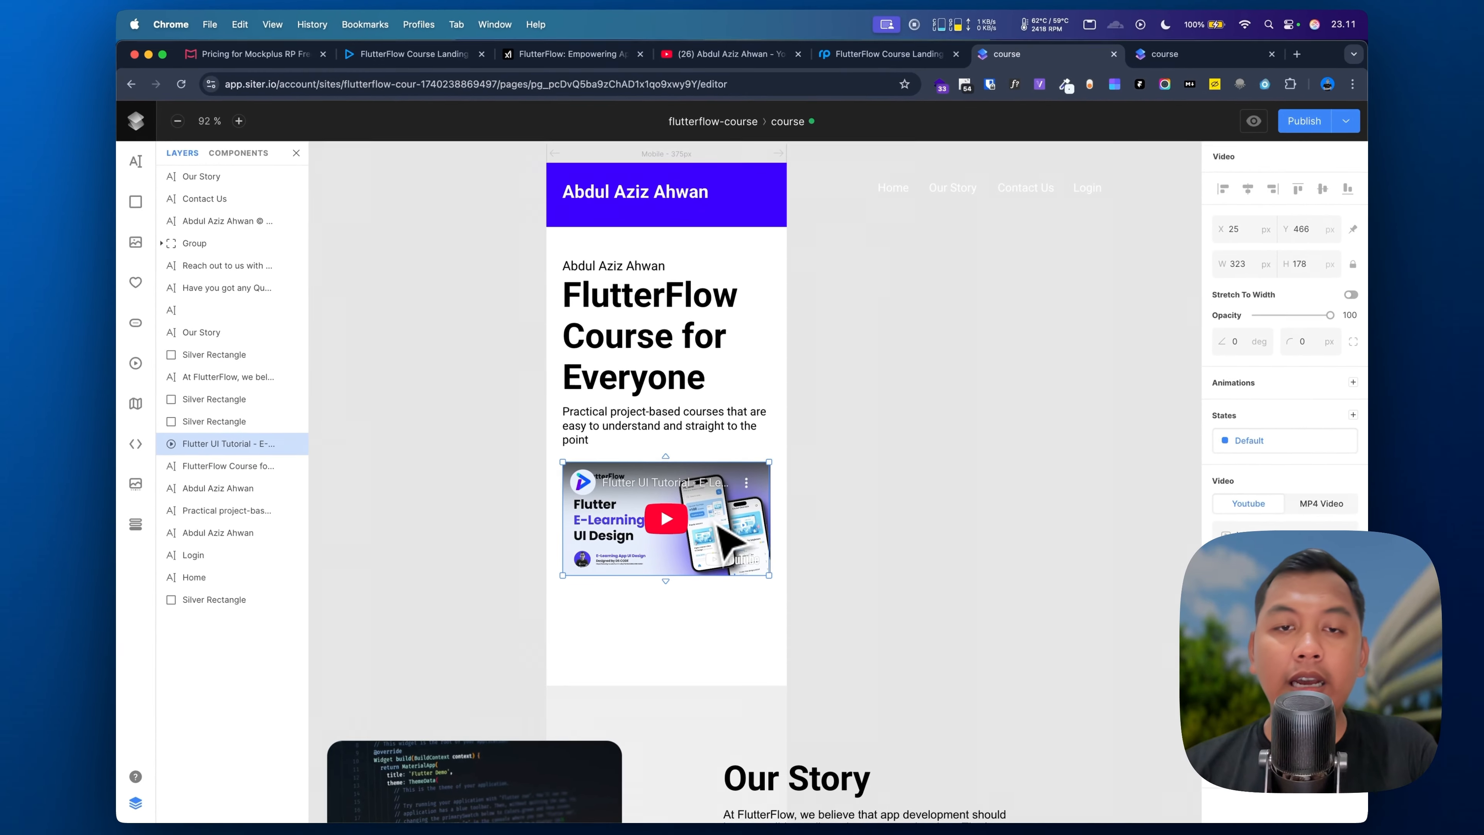
{"action": "scroll", "coordinate": [718, 525], "scroll_direction": "down", "scroll_amount": 3}
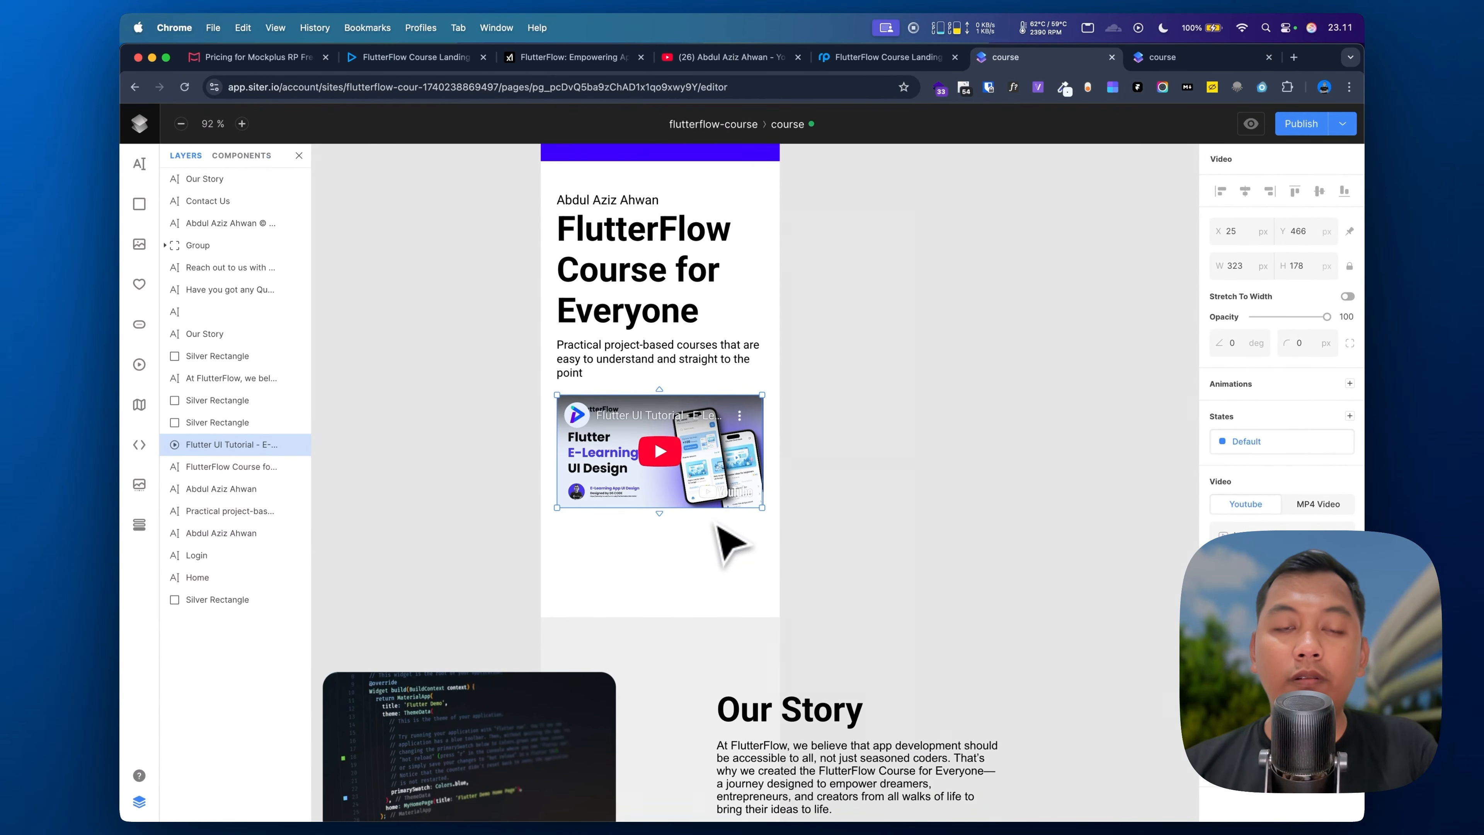
{"action": "scroll", "coordinate": [715, 525], "scroll_direction": "up", "scroll_amount": 2}
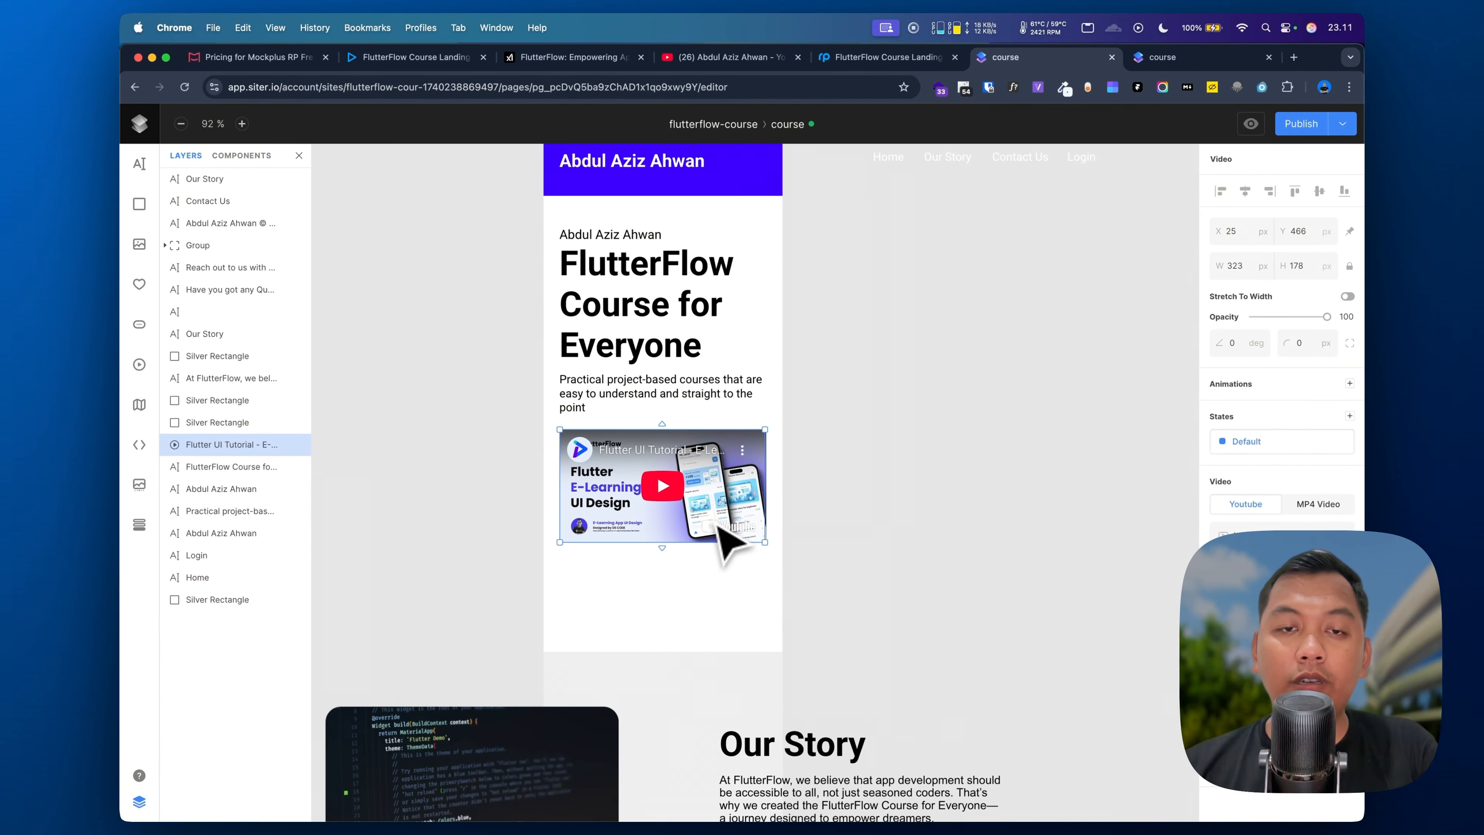
{"action": "left_click_drag", "start_coordinate": [717, 525], "coordinate": [942, 372]}
{"action": "left_click", "coordinate": [397, 151]}
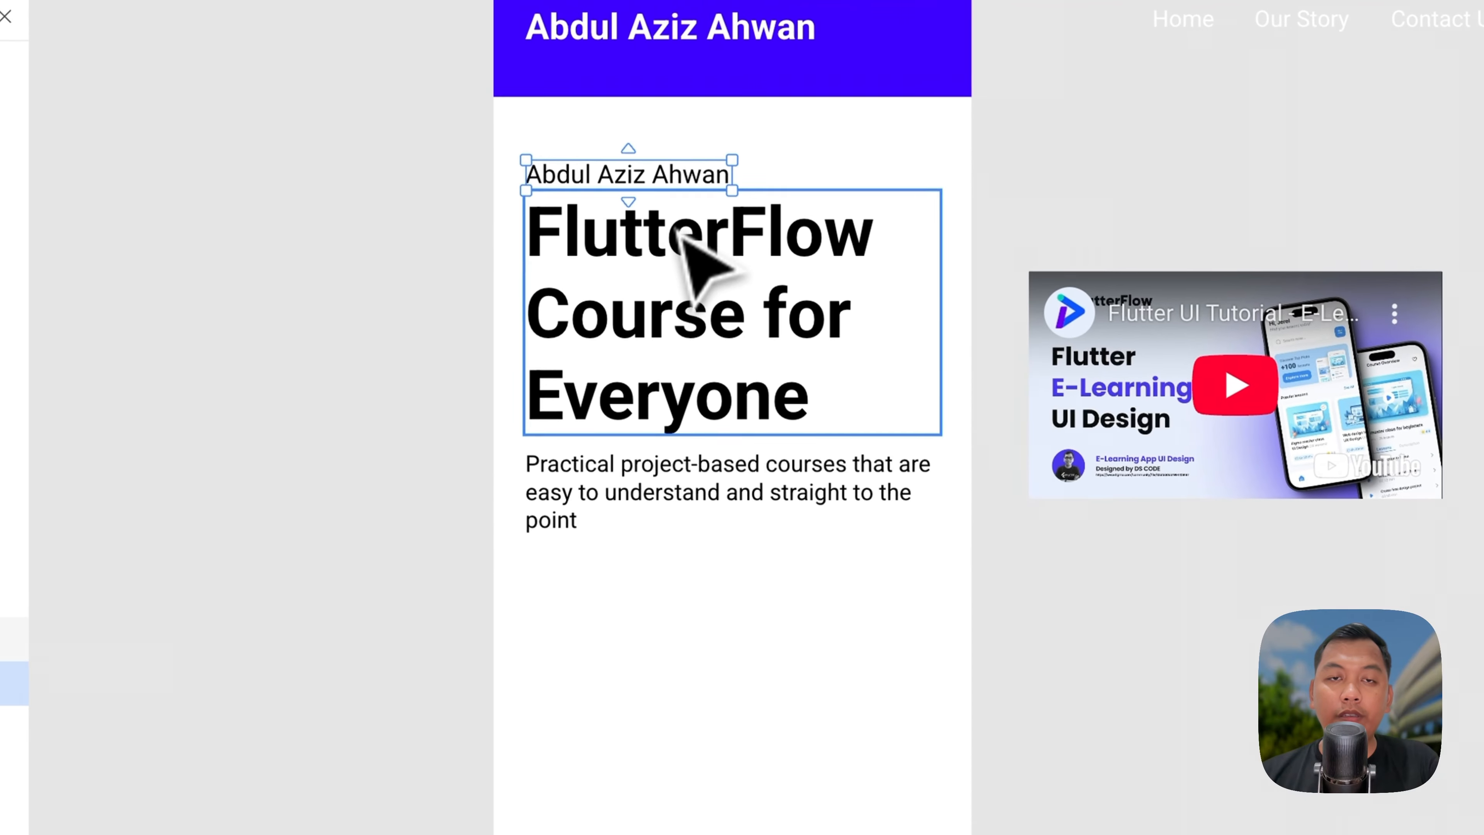
{"action": "left_click_drag", "start_coordinate": [659, 387], "coordinate": [660, 725]}
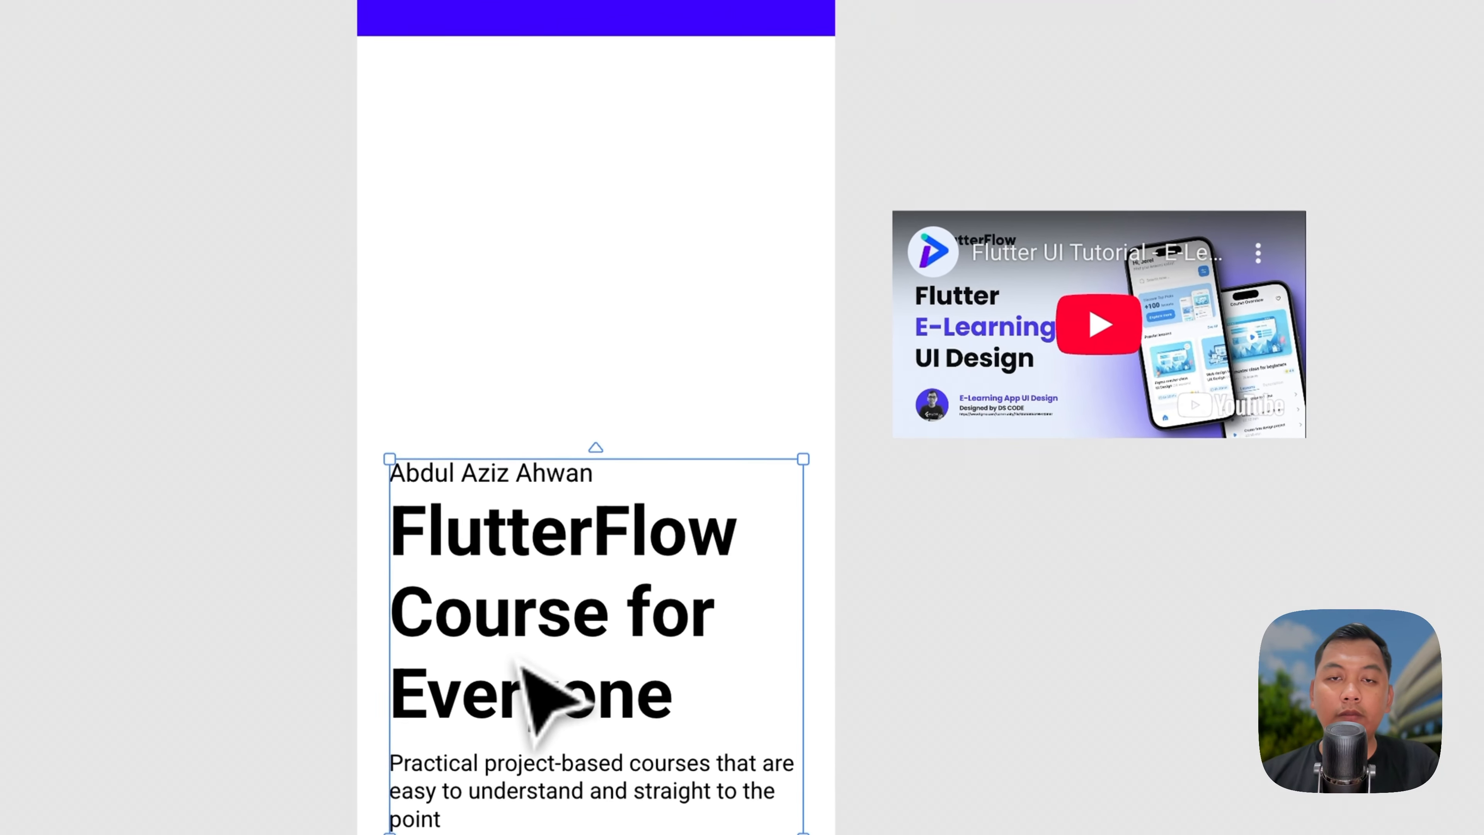
{"action": "left_click_drag", "start_coordinate": [1139, 397], "coordinate": [956, 414]}
{"action": "left_click_drag", "start_coordinate": [815, 351], "coordinate": [516, 241]}
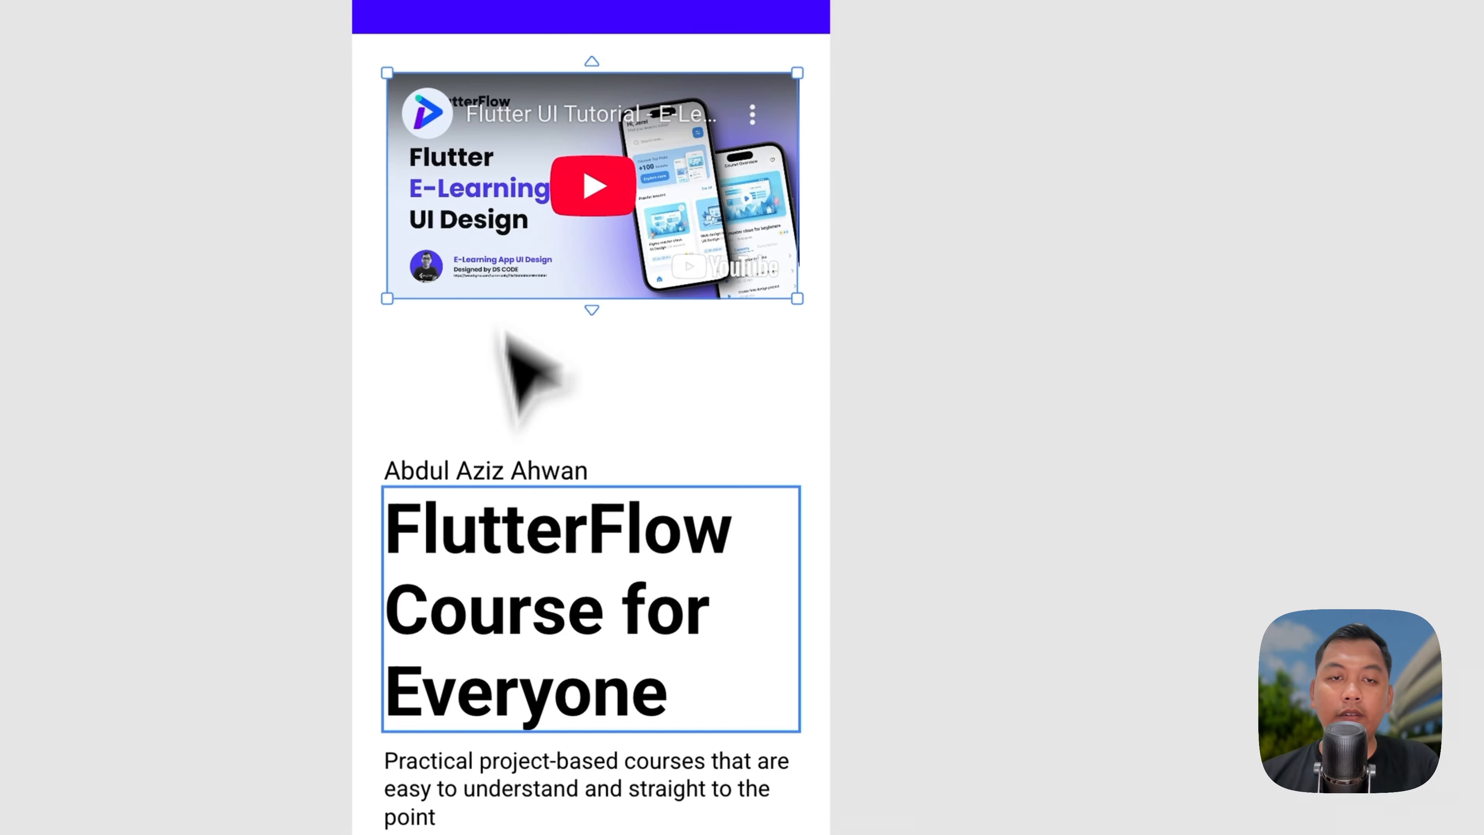
{"action": "left_click_drag", "start_coordinate": [513, 277], "coordinate": [497, 270]}
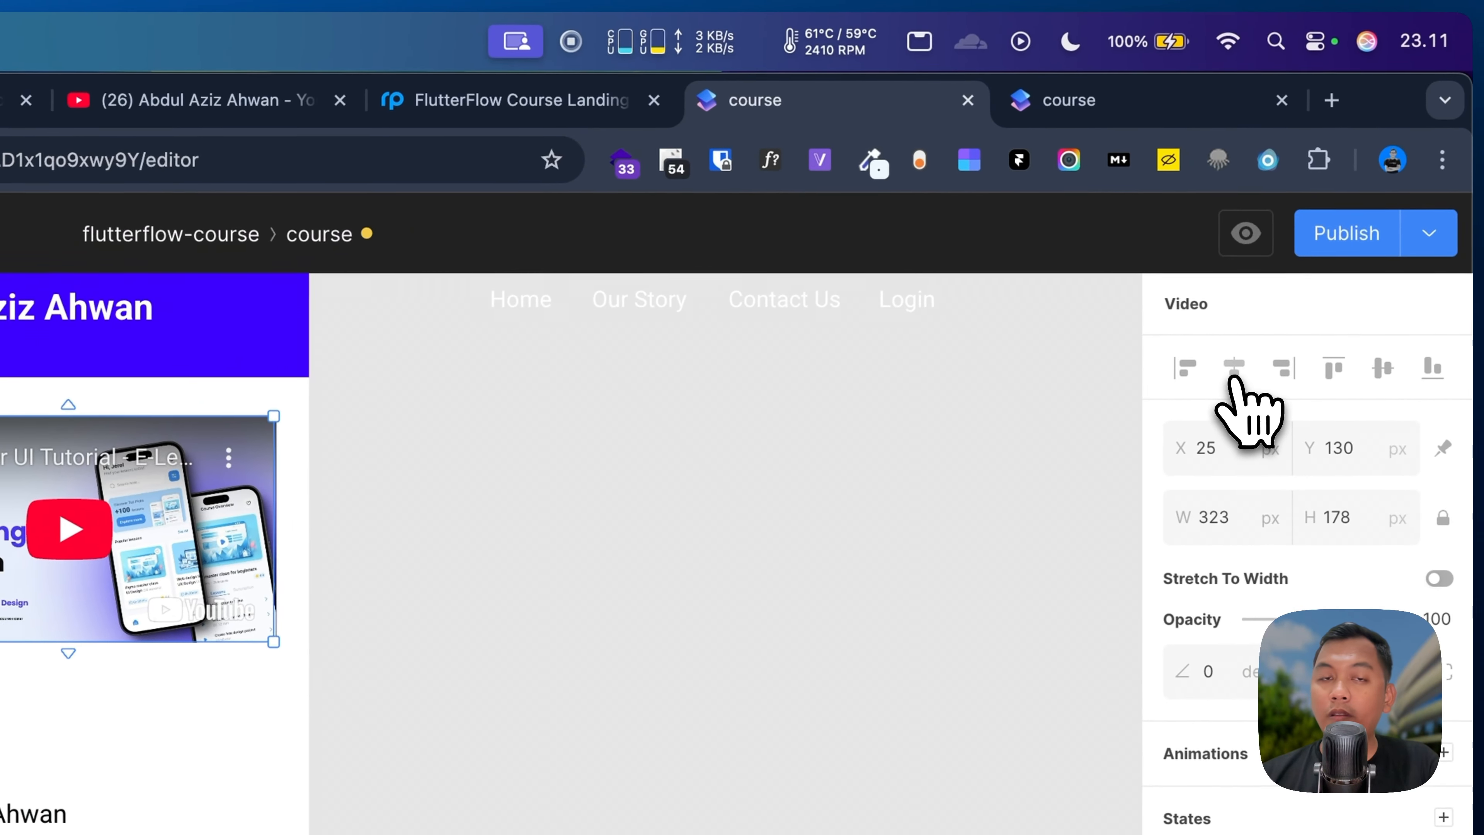
{"action": "left_click", "coordinate": [1433, 248]}
Step: Move the name and FlutterFlow heading up directly beneath the video
{"action": "left_click", "coordinate": [167, 737]}
{"action": "left_click", "coordinate": [531, 292]}
{"action": "left_click", "coordinate": [534, 418], "text": "shift"}
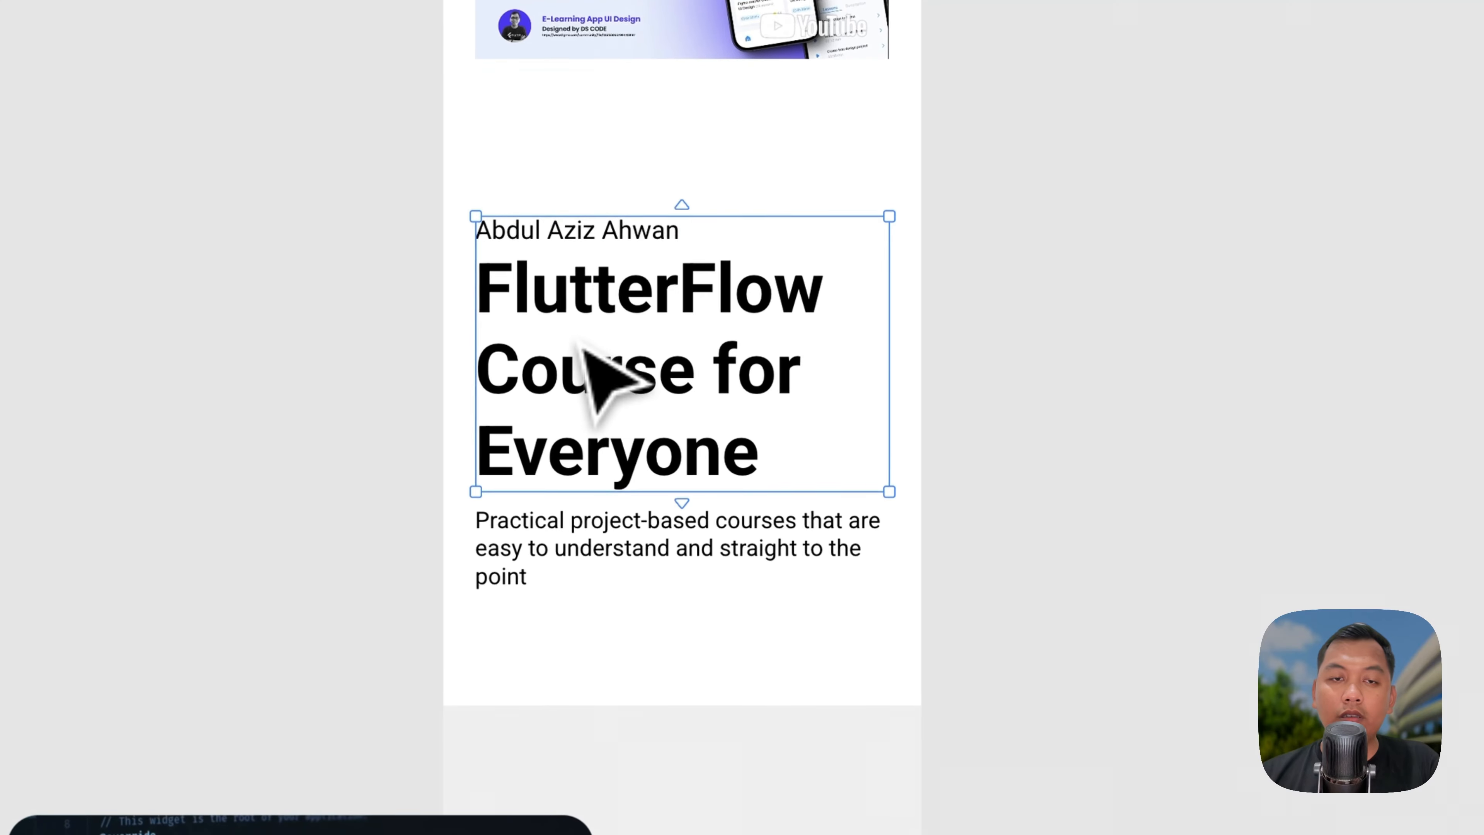
{"action": "left_click_drag", "start_coordinate": [595, 410], "coordinate": [595, 314]}
{"action": "scroll", "coordinate": [1034, 305], "scroll_direction": "down", "scroll_amount": 5}
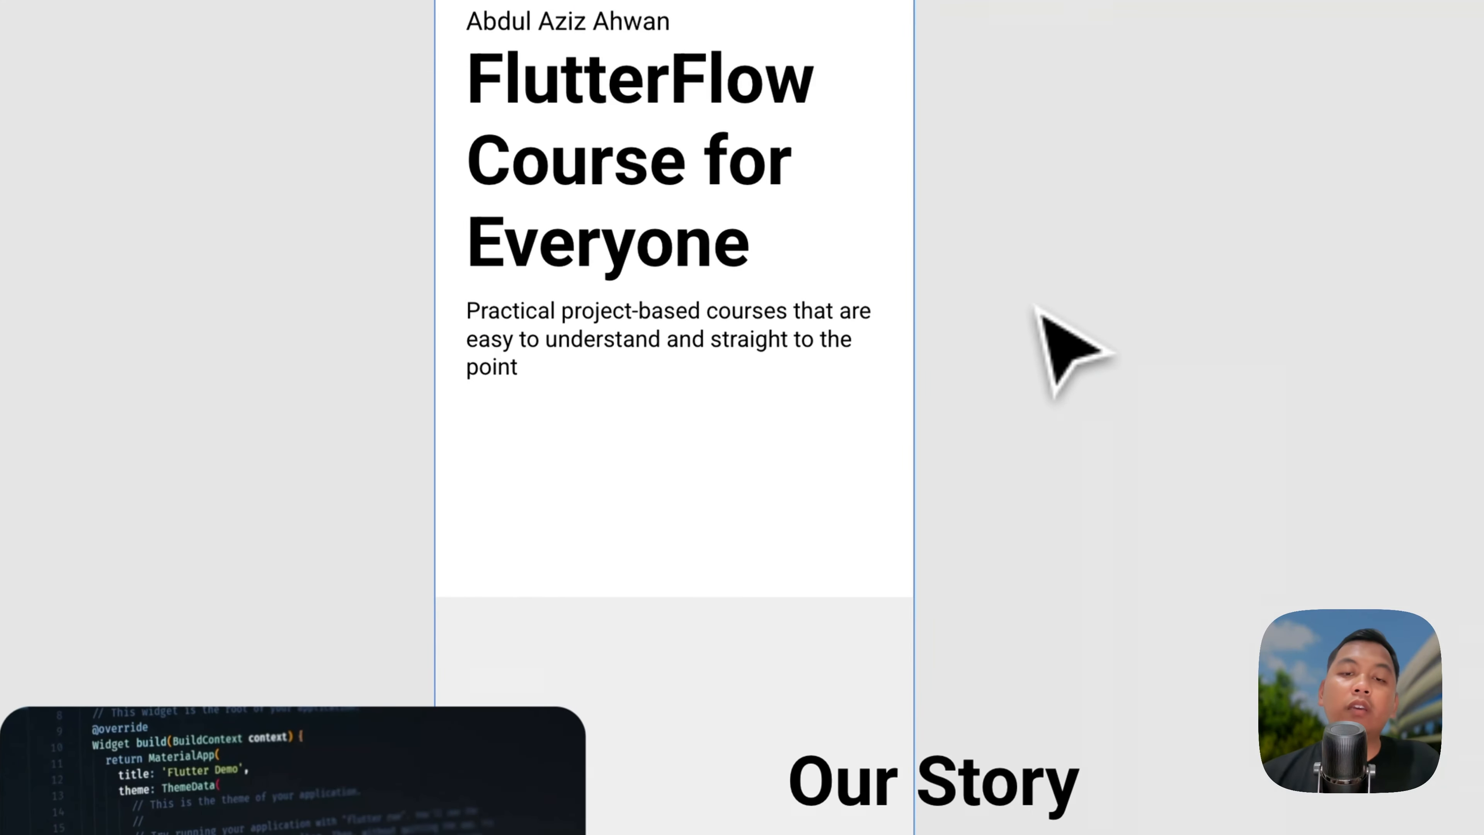
Step: Shrink the Our Story code image to 178 px tall and place it in the grey section
{"action": "left_click", "coordinate": [441, 619]}
{"action": "left_click_drag", "start_coordinate": [409, 566], "coordinate": [864, 299]}
{"action": "left_click_drag", "start_coordinate": [1158, 517], "coordinate": [1094, 442]}
{"action": "left_click_drag", "start_coordinate": [652, 467], "coordinate": [545, 330]}
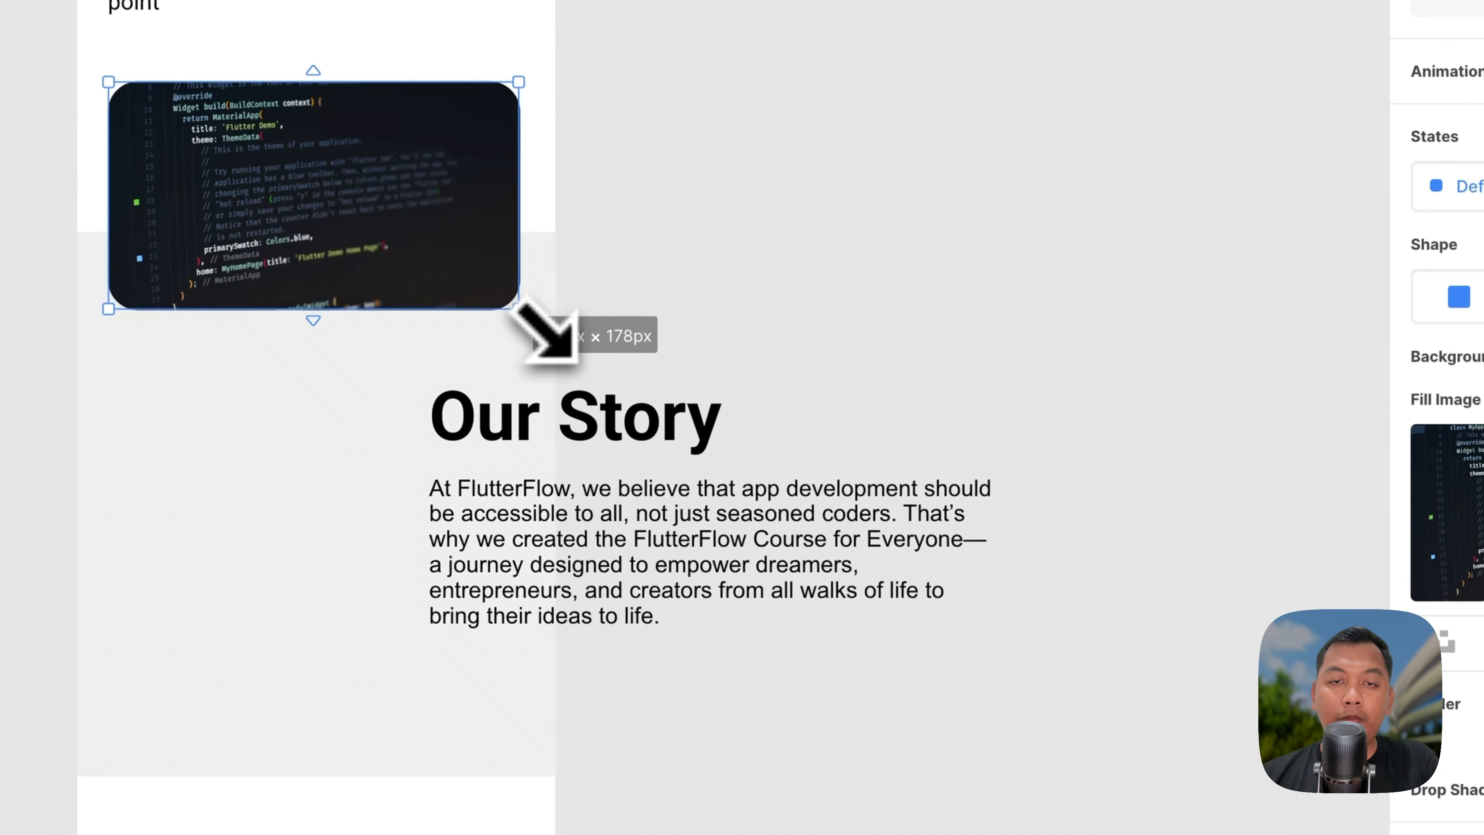
{"action": "left_click_drag", "start_coordinate": [387, 393], "coordinate": [357, 320]}
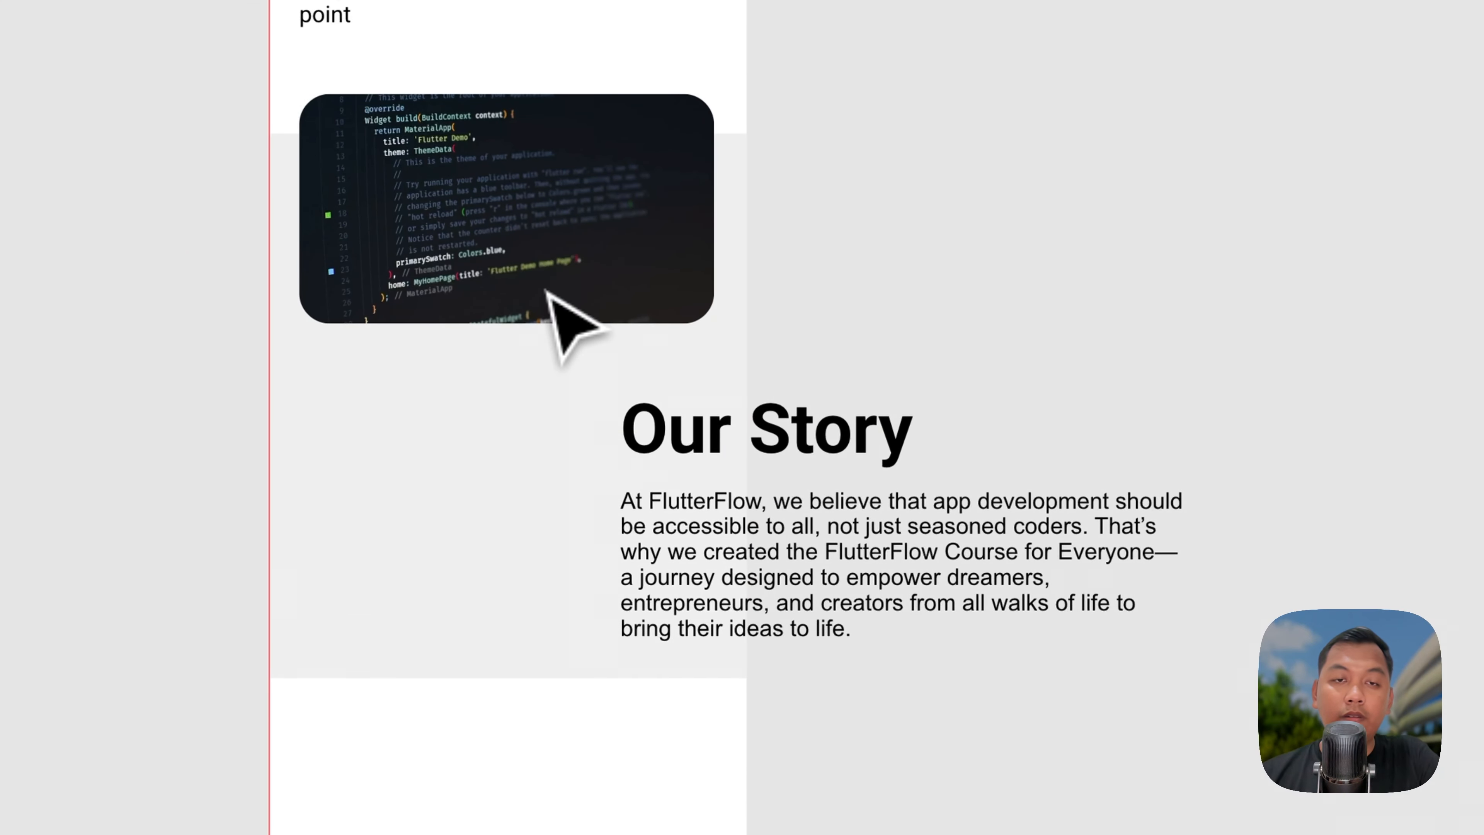
{"action": "left_click_drag", "start_coordinate": [464, 229], "coordinate": [459, 328]}
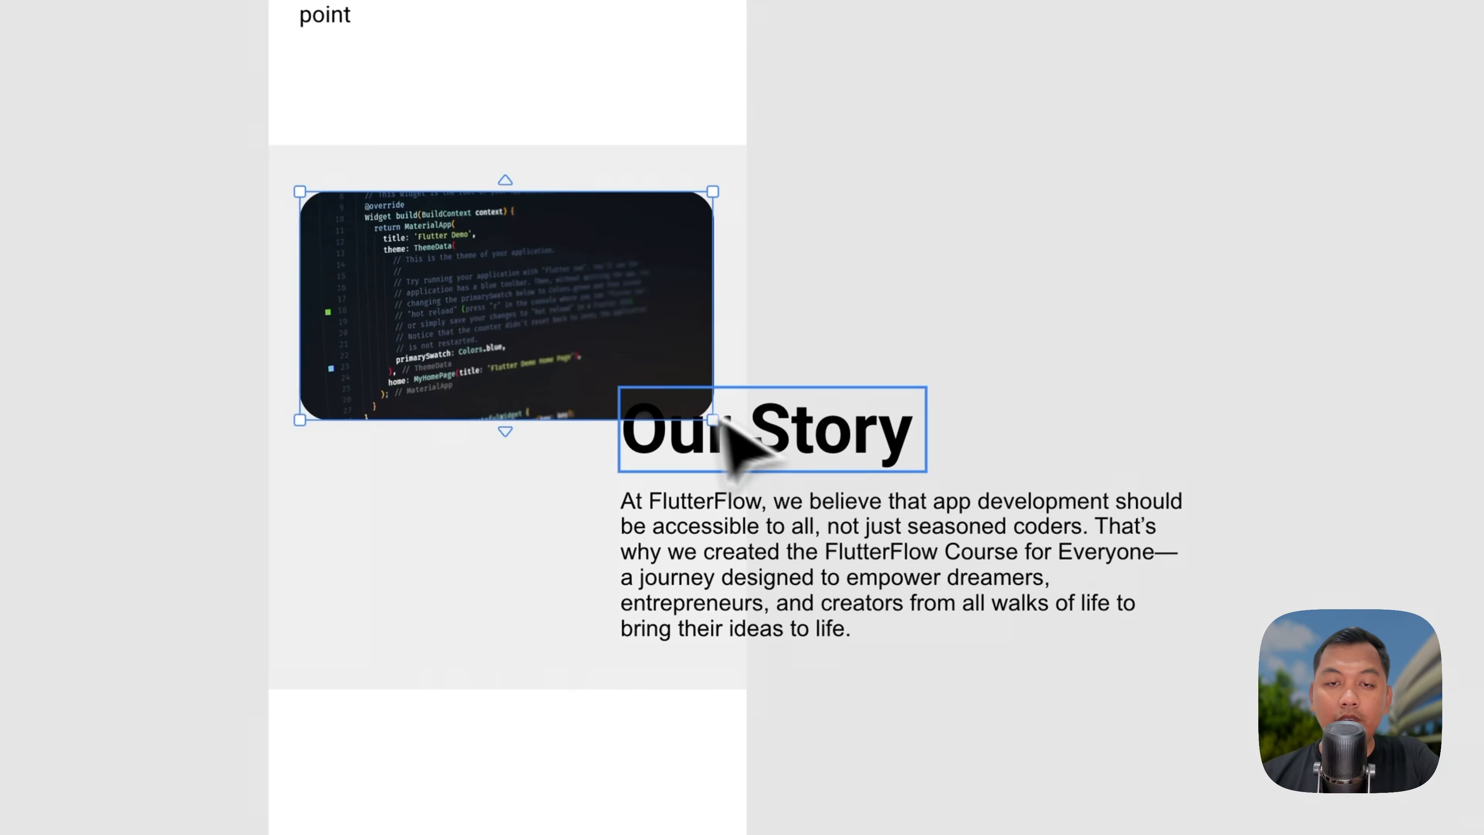
Step: Move the Our Story text left, narrow the paragraph, and extend the grey section below it
{"action": "left_click_drag", "start_coordinate": [841, 555], "coordinate": [563, 637]}
{"action": "left_click", "coordinate": [1124, 441]}
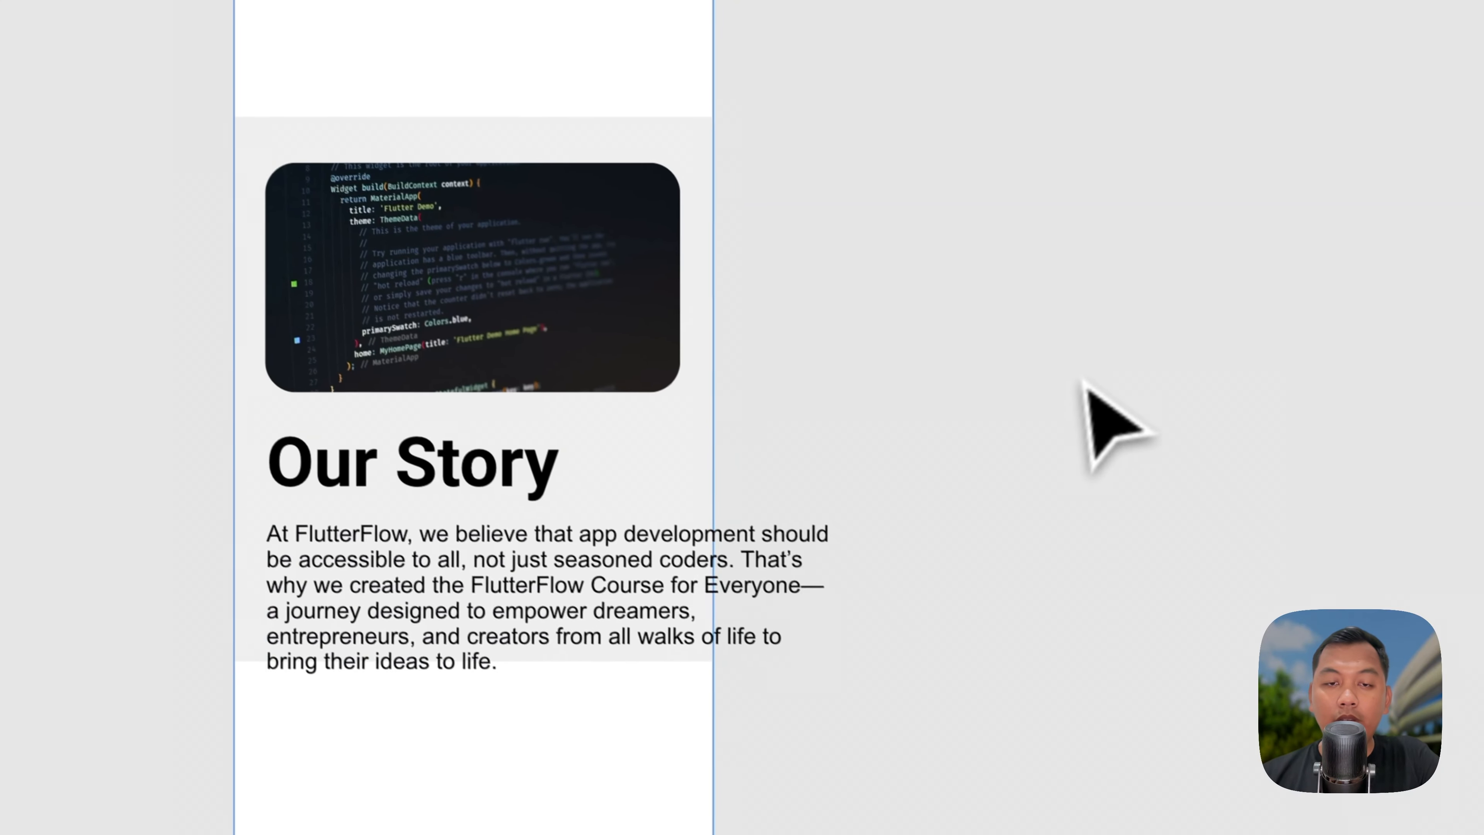
{"action": "left_click", "coordinate": [517, 520]}
{"action": "left_click", "coordinate": [860, 545]}
{"action": "left_click_drag", "start_coordinate": [923, 535], "coordinate": [1009, 587]}
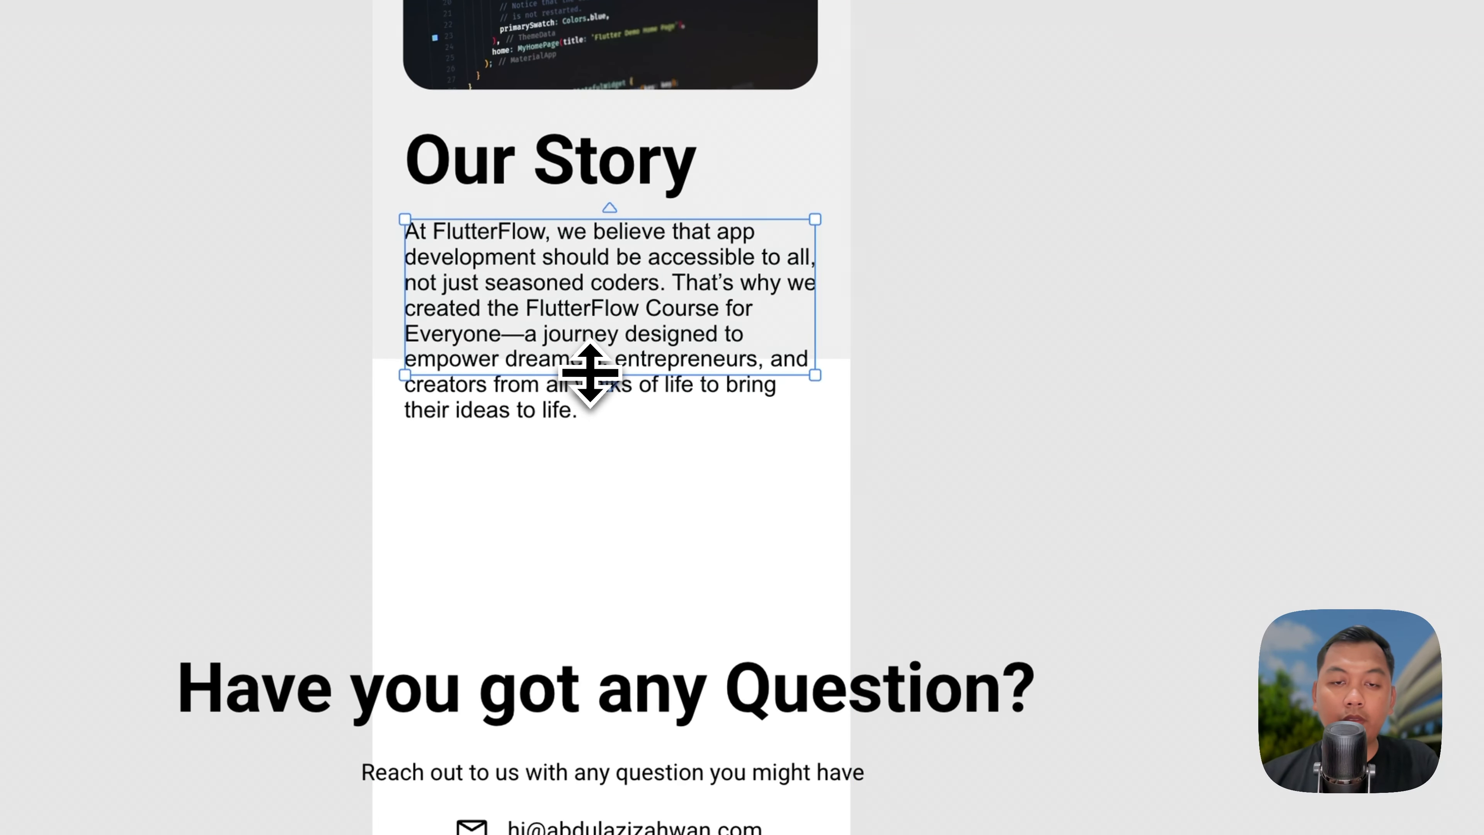
{"action": "left_click_drag", "start_coordinate": [602, 362], "coordinate": [617, 422]}
{"action": "key", "text": "super+z"}
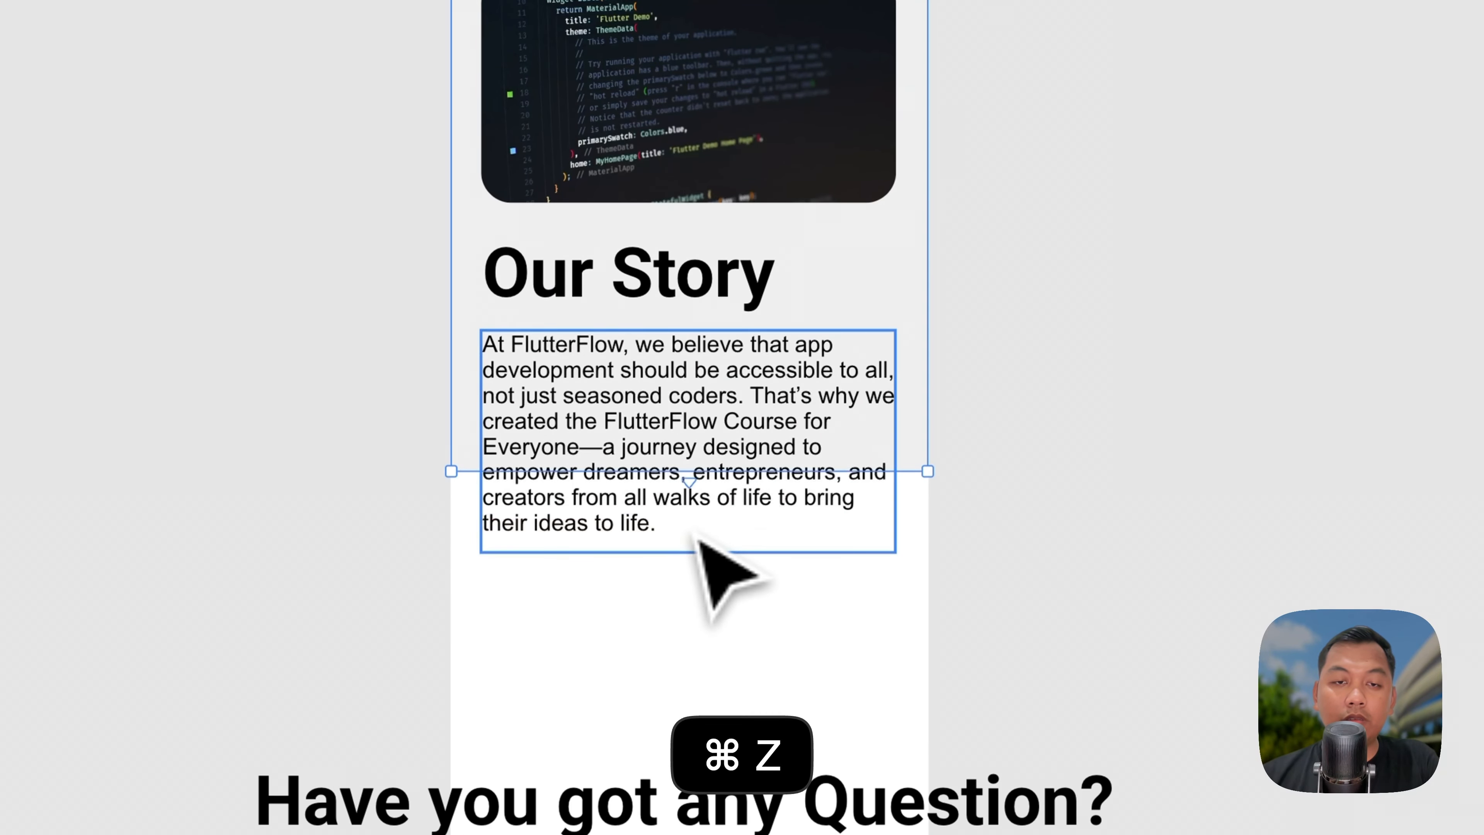
{"action": "left_click_drag", "start_coordinate": [925, 471], "coordinate": [918, 570]}
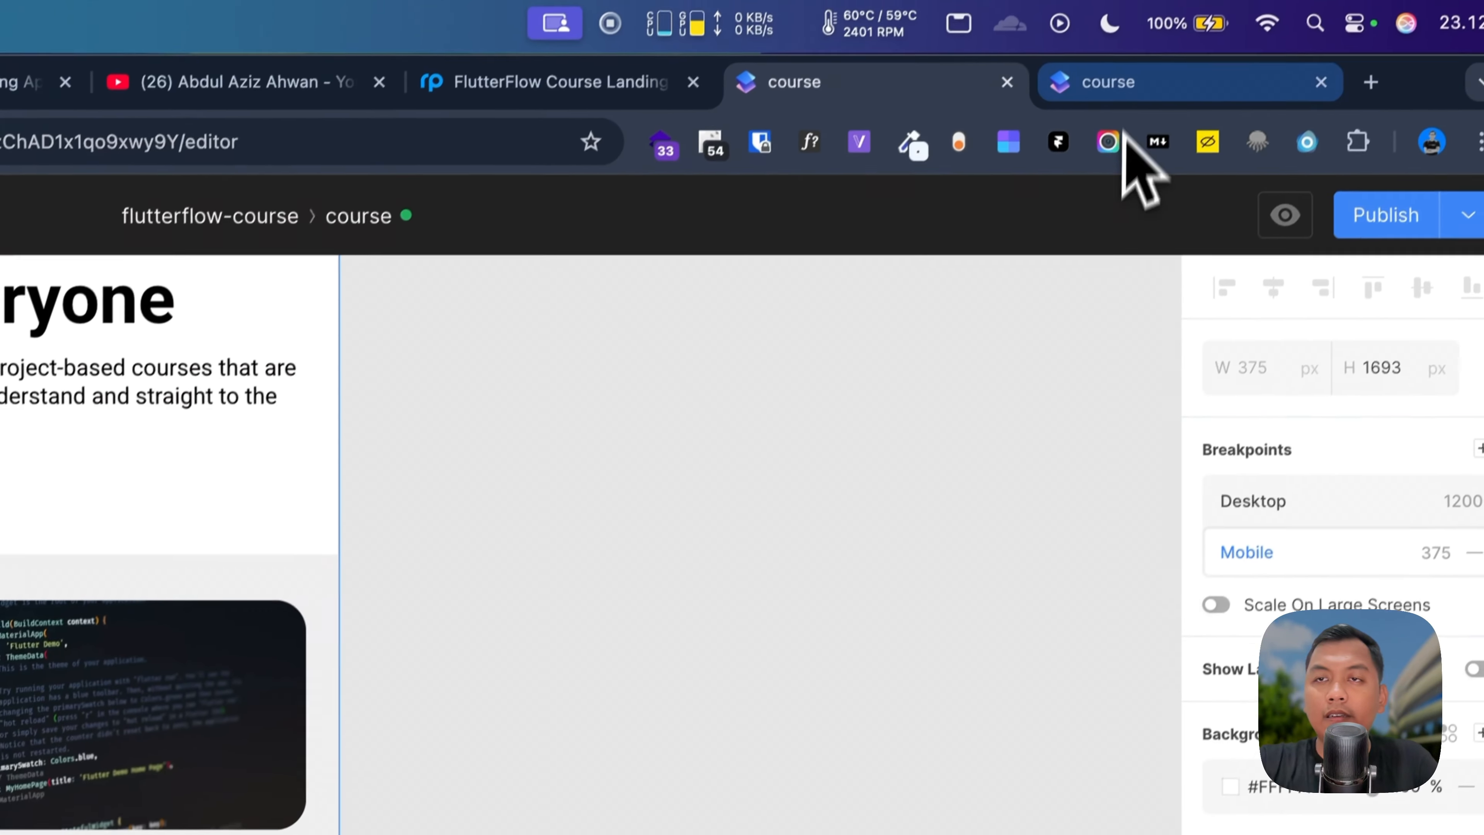
Step: Reload the 375 px DevTools preview to check the top video and stacked Our Story, then return
{"action": "left_click", "coordinate": [1124, 76]}
{"action": "key", "text": "super+r"}
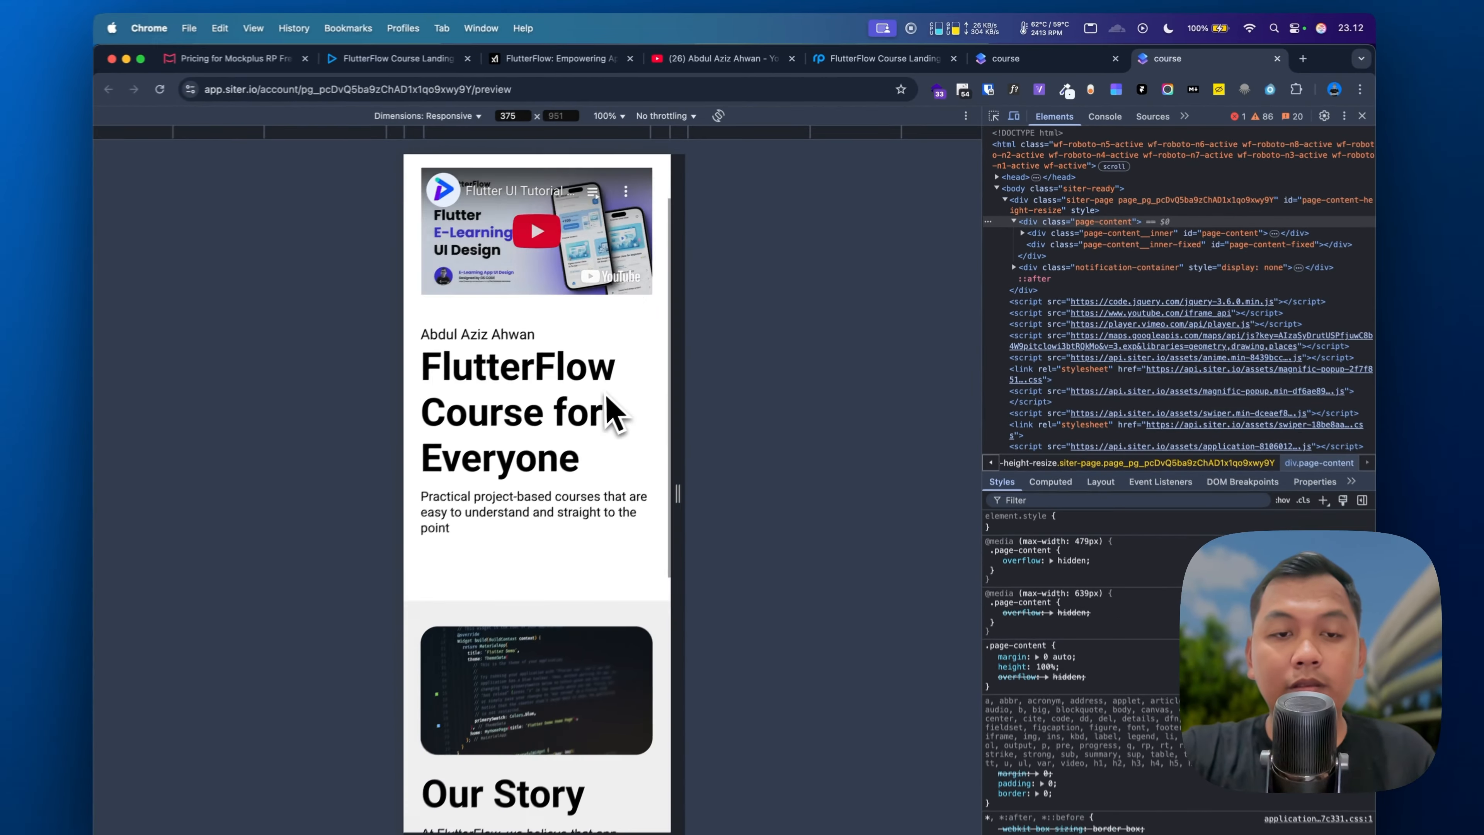
{"action": "scroll", "coordinate": [607, 403], "scroll_direction": "down", "scroll_amount": 6}
{"action": "scroll", "coordinate": [617, 388], "scroll_direction": "up", "scroll_amount": 6}
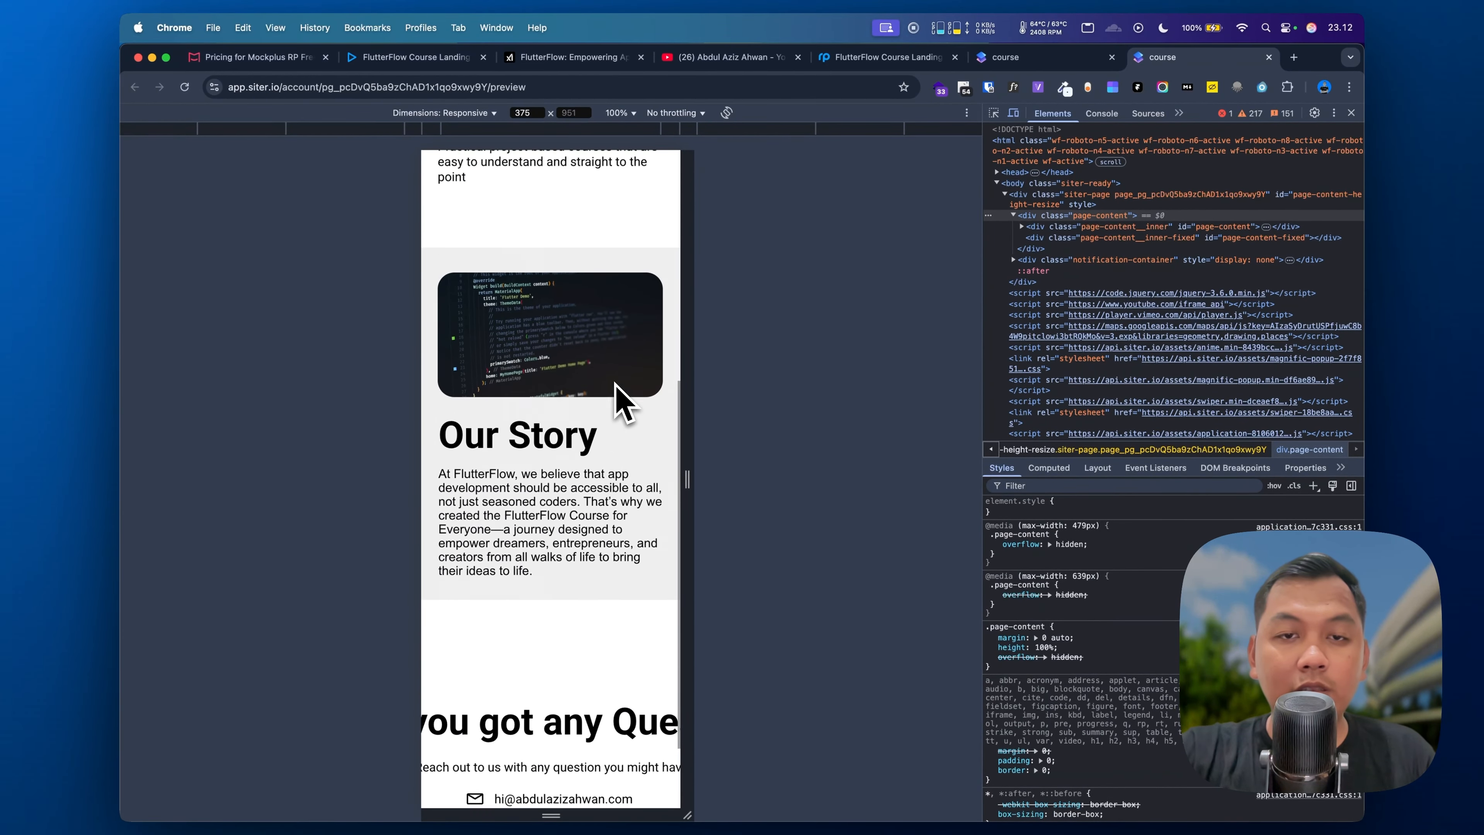
{"action": "left_click", "coordinate": [1005, 57]}
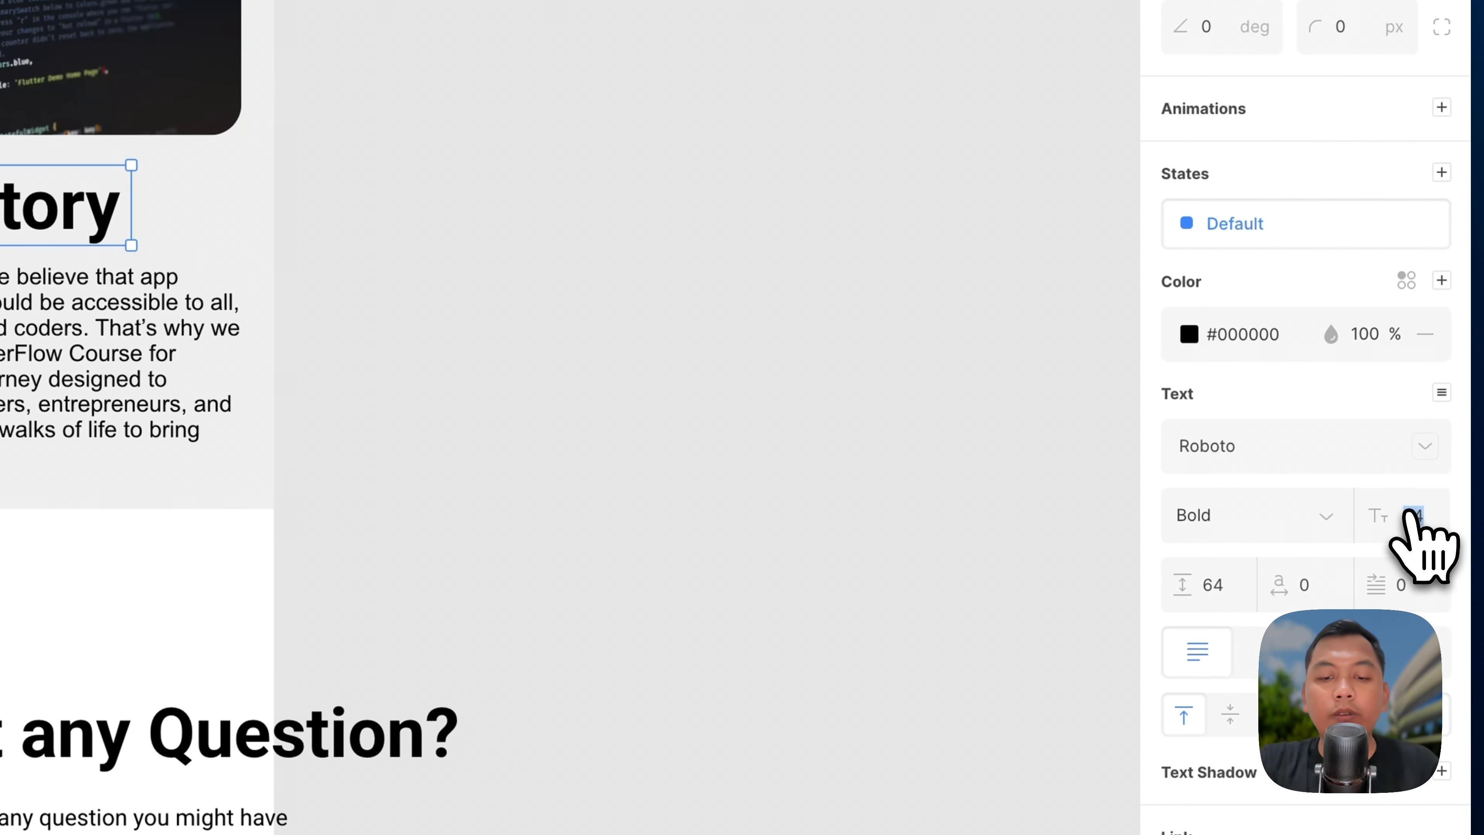
Step: Apply a smaller Our Story title size and reposition it above the paragraph
{"action": "key", "text": "Return"}
{"action": "left_click_drag", "start_coordinate": [66, 220], "coordinate": [58, 226]}
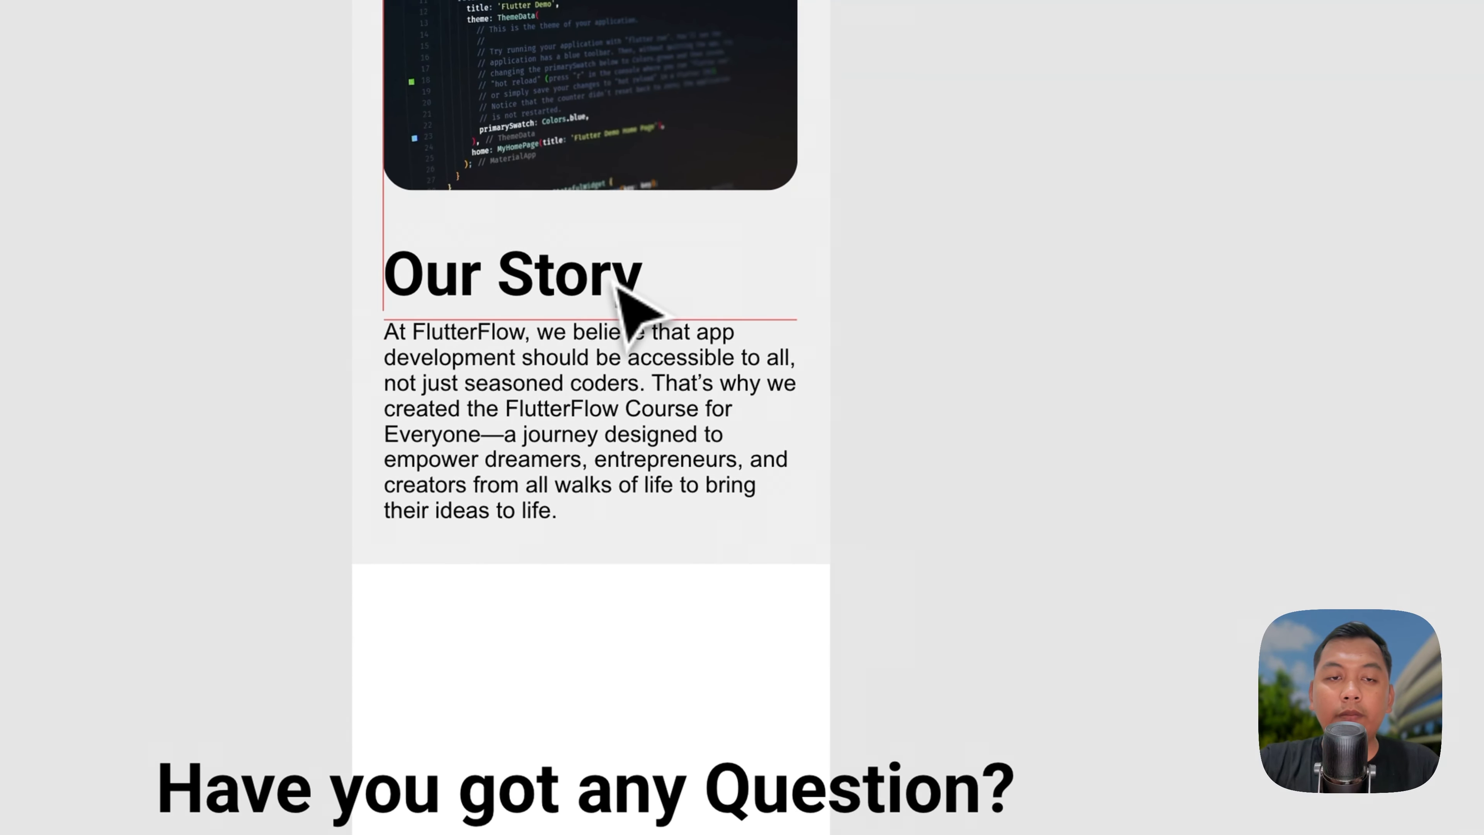
{"action": "scroll", "coordinate": [546, 504], "scroll_direction": "down", "scroll_amount": 4}
Step: Shrink, resize and center-align the 'Have you got any Question?' heading, centred horizontally on the page
{"action": "left_click", "coordinate": [532, 549]}
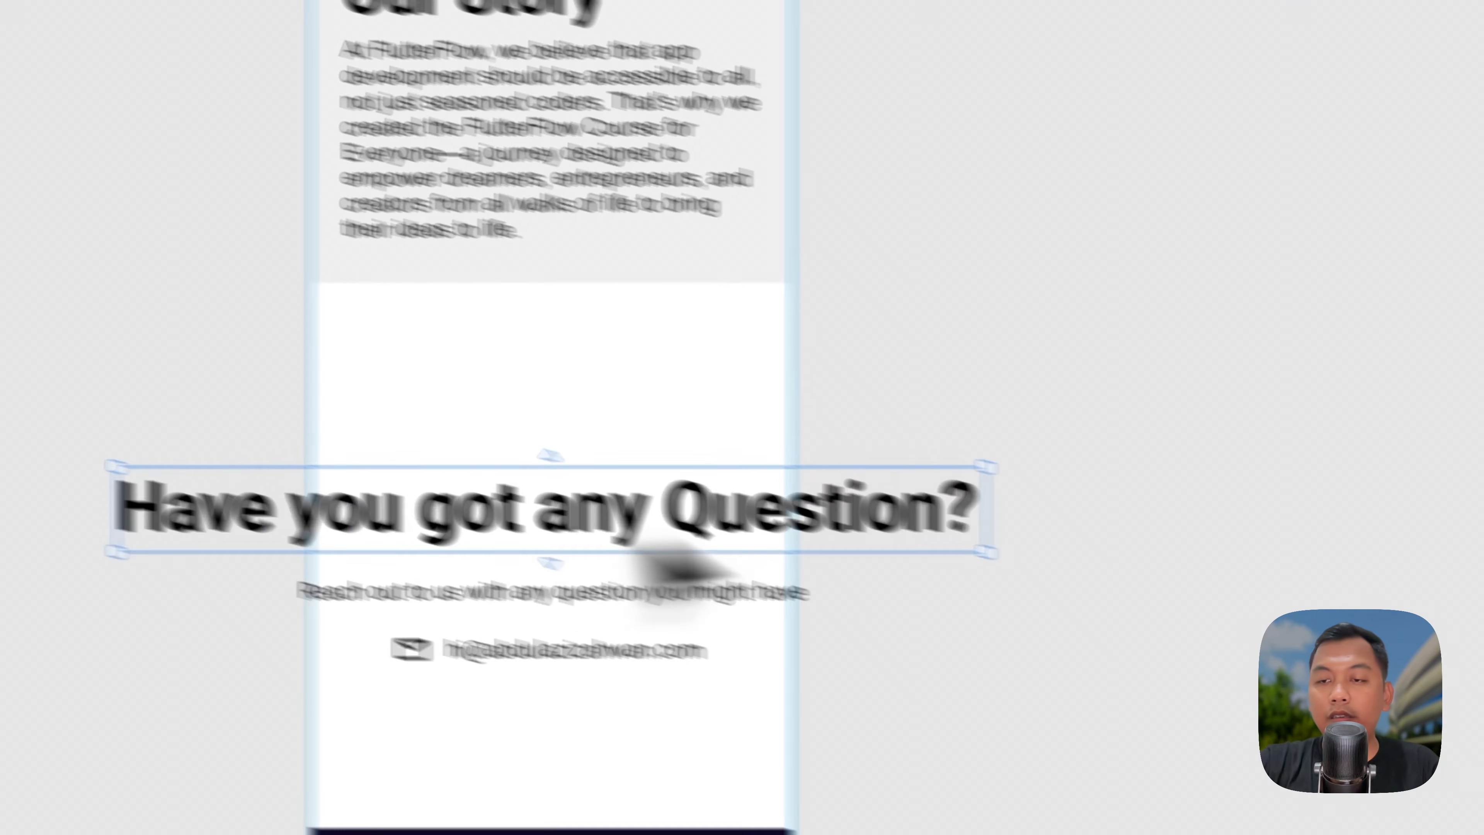
{"action": "left_click", "coordinate": [1479, 398]}
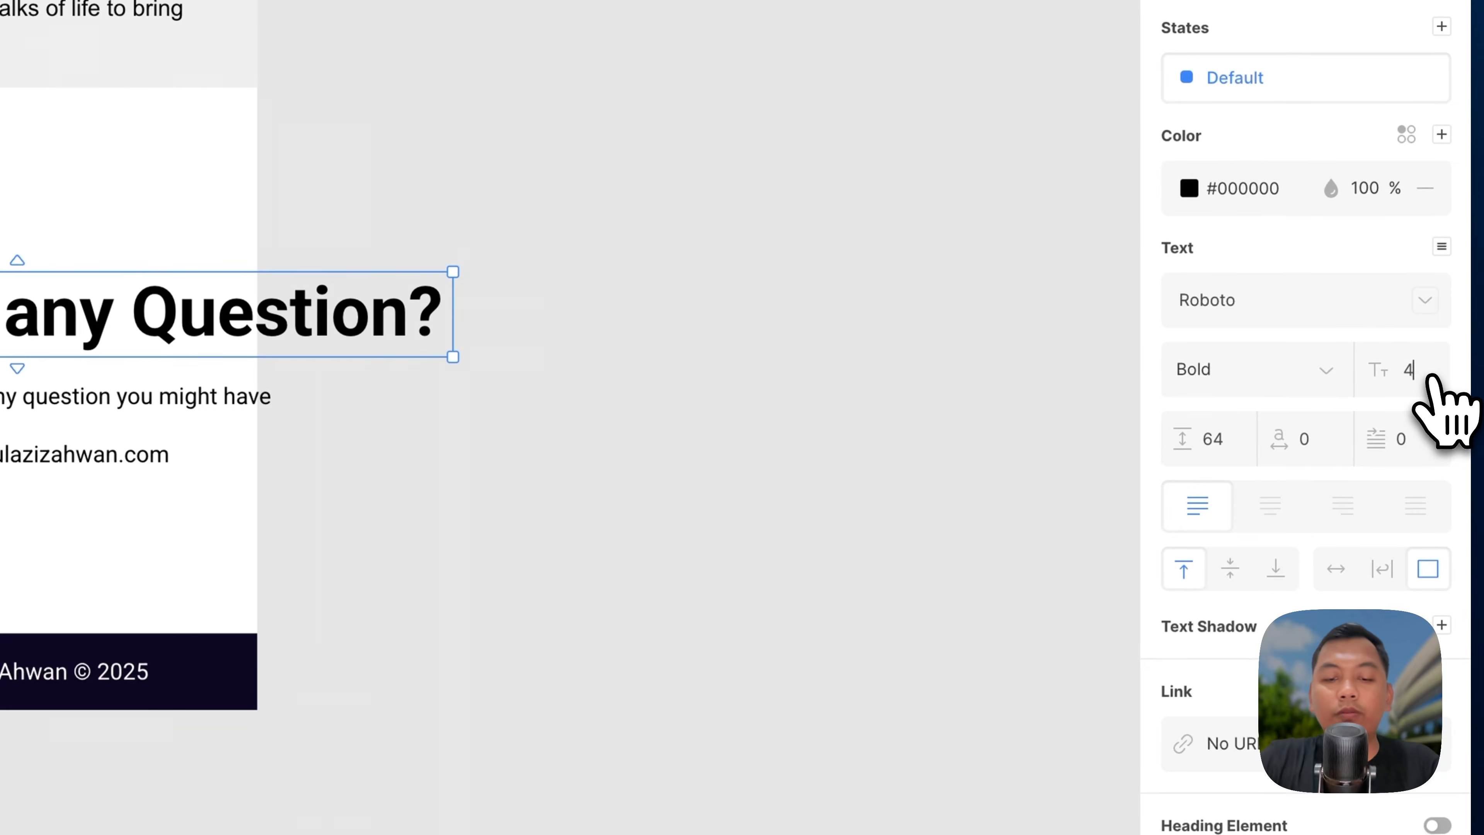
{"action": "left_click_drag", "start_coordinate": [453, 309], "coordinate": [355, 307]}
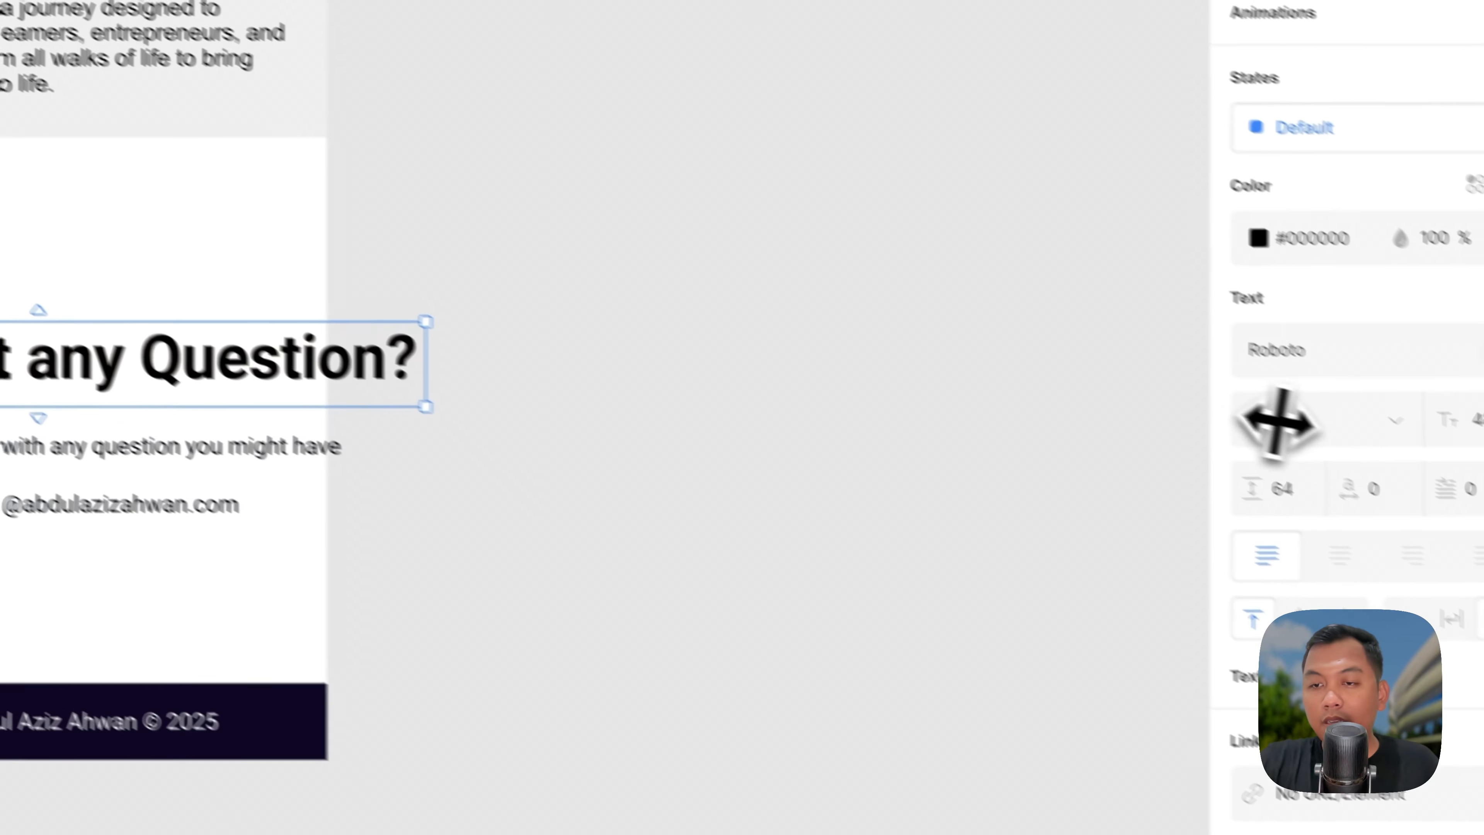
{"action": "left_click", "coordinate": [1269, 507]}
{"action": "left_click_drag", "start_coordinate": [253, 338], "coordinate": [481, 315]}
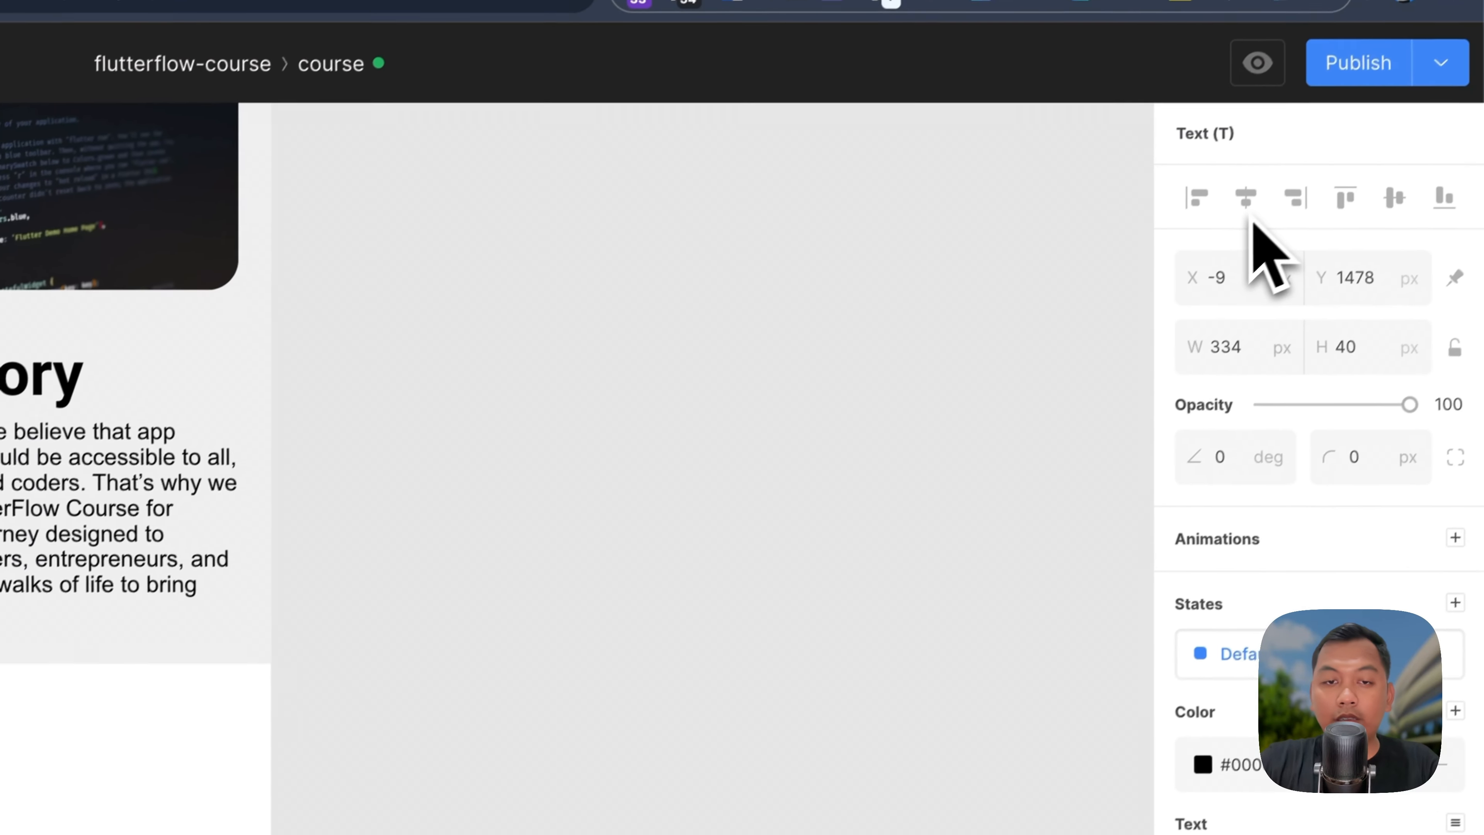
{"action": "left_click", "coordinate": [1233, 212]}
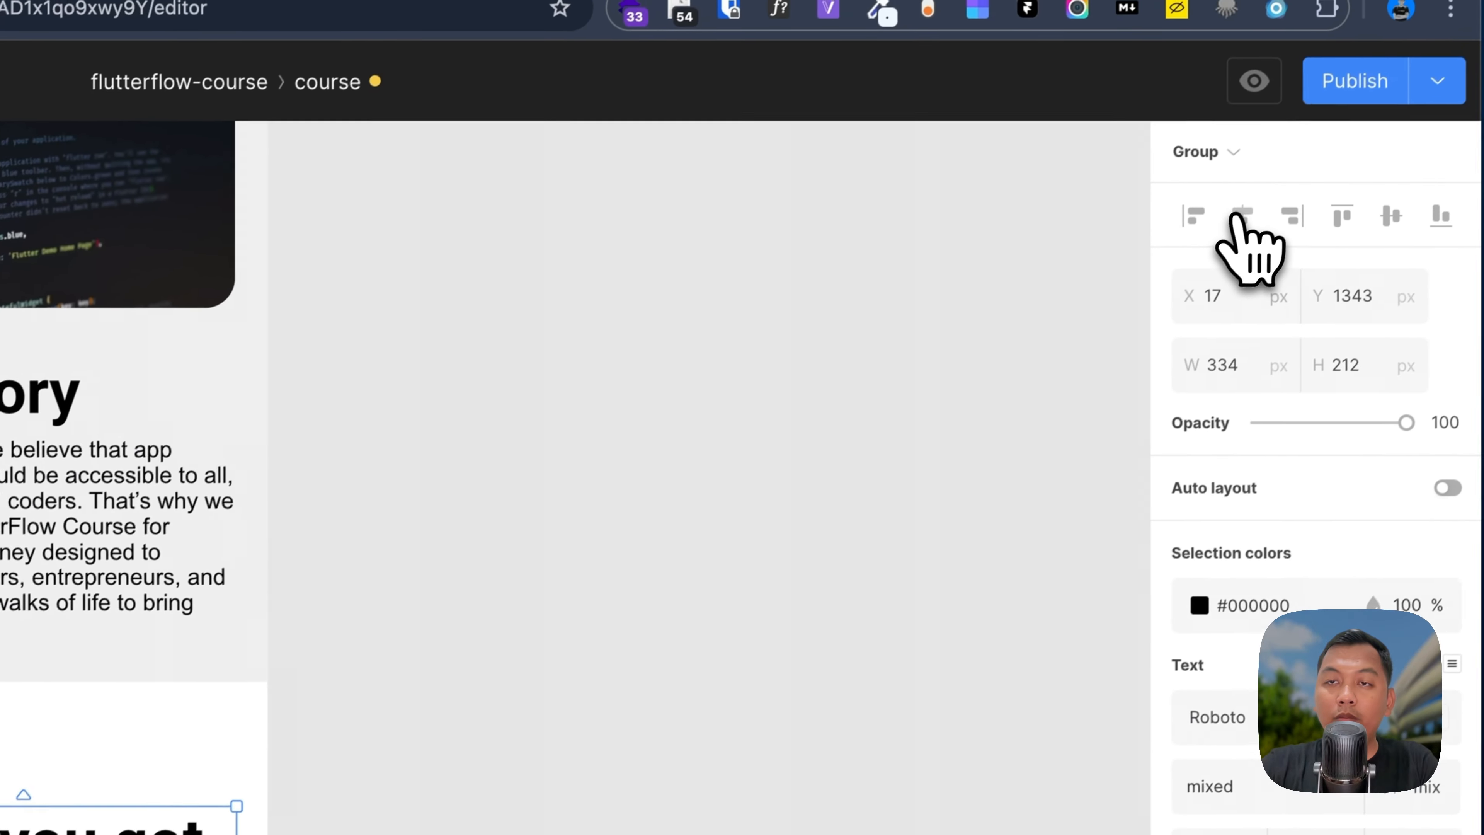
Step: Center the contact group horizontally and return to the page breakpoint settings
{"action": "left_click", "coordinate": [1241, 216]}
{"action": "left_click", "coordinate": [871, 572]}
{"action": "scroll", "coordinate": [835, 596], "scroll_direction": "up", "scroll_amount": 1}
{"action": "scroll", "coordinate": [805, 628], "scroll_direction": "up", "scroll_amount": 5}
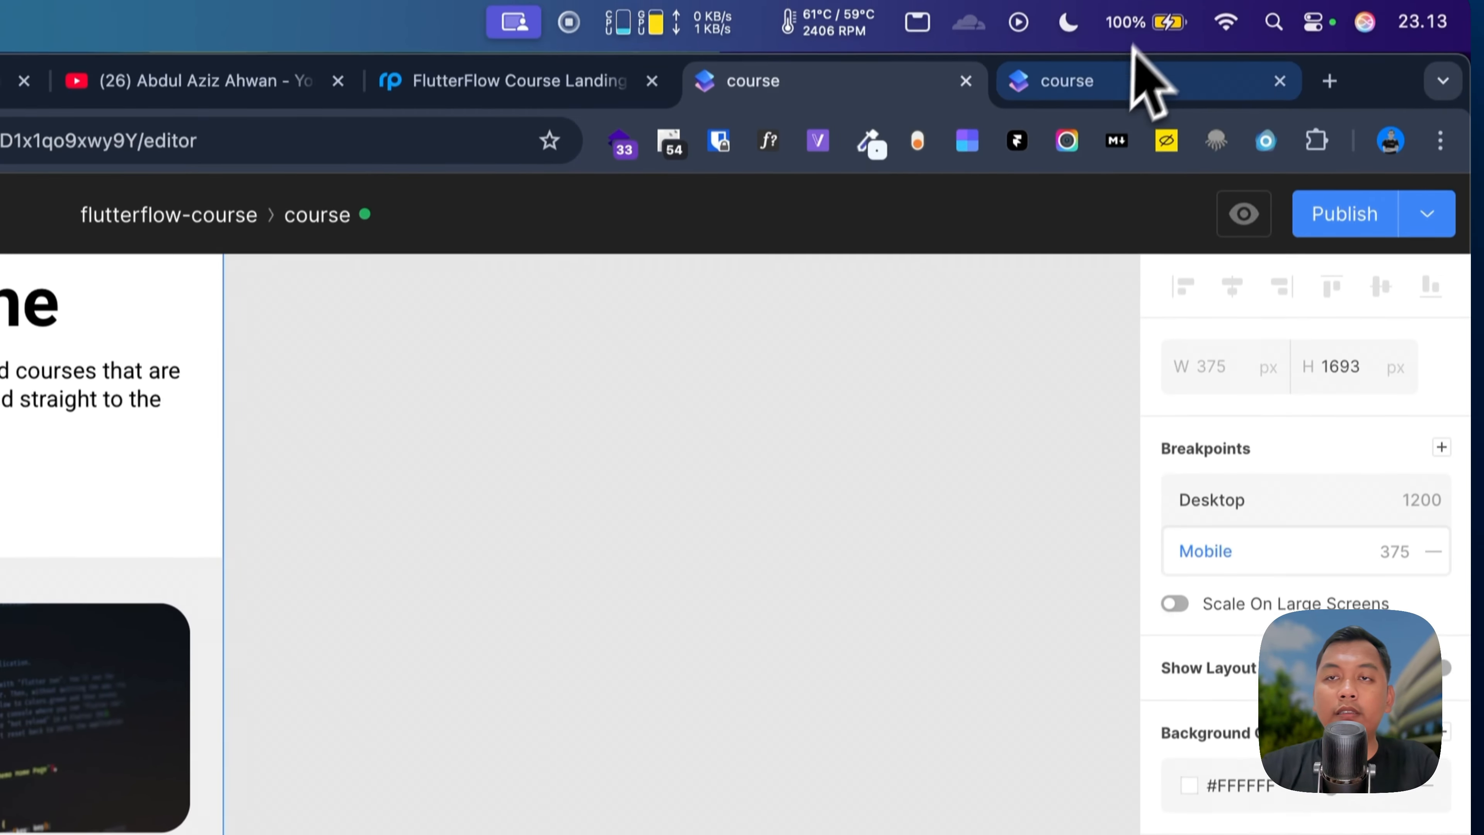
Step: Reload the DevTools preview and scroll through the narrow mobile layout
{"action": "left_click", "coordinate": [1102, 88]}
{"action": "key", "text": "super+r"}
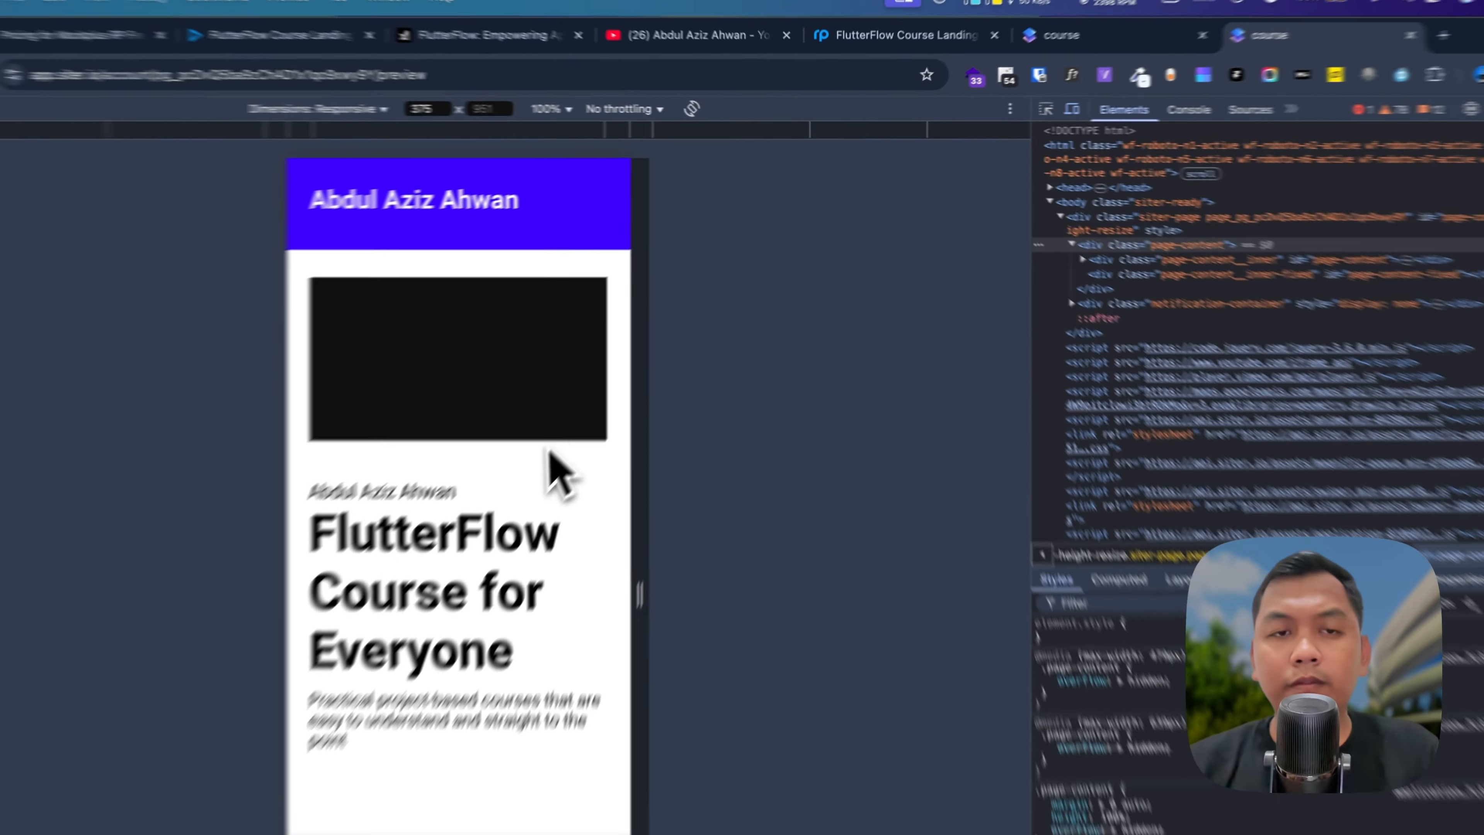
{"action": "scroll", "coordinate": [218, 729], "scroll_direction": "down", "scroll_amount": 8}
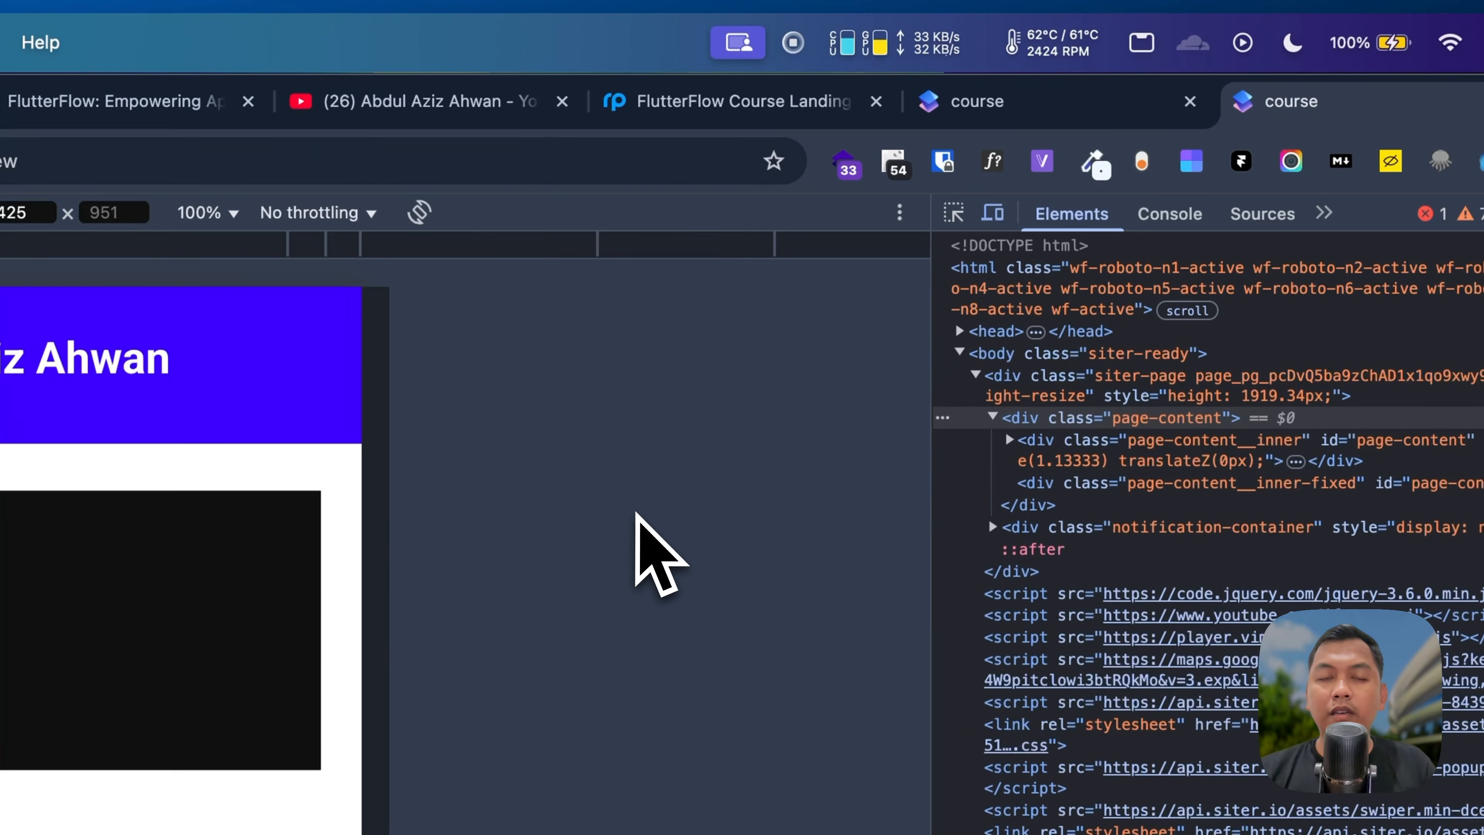
{"action": "left_click", "coordinate": [1063, 61]}
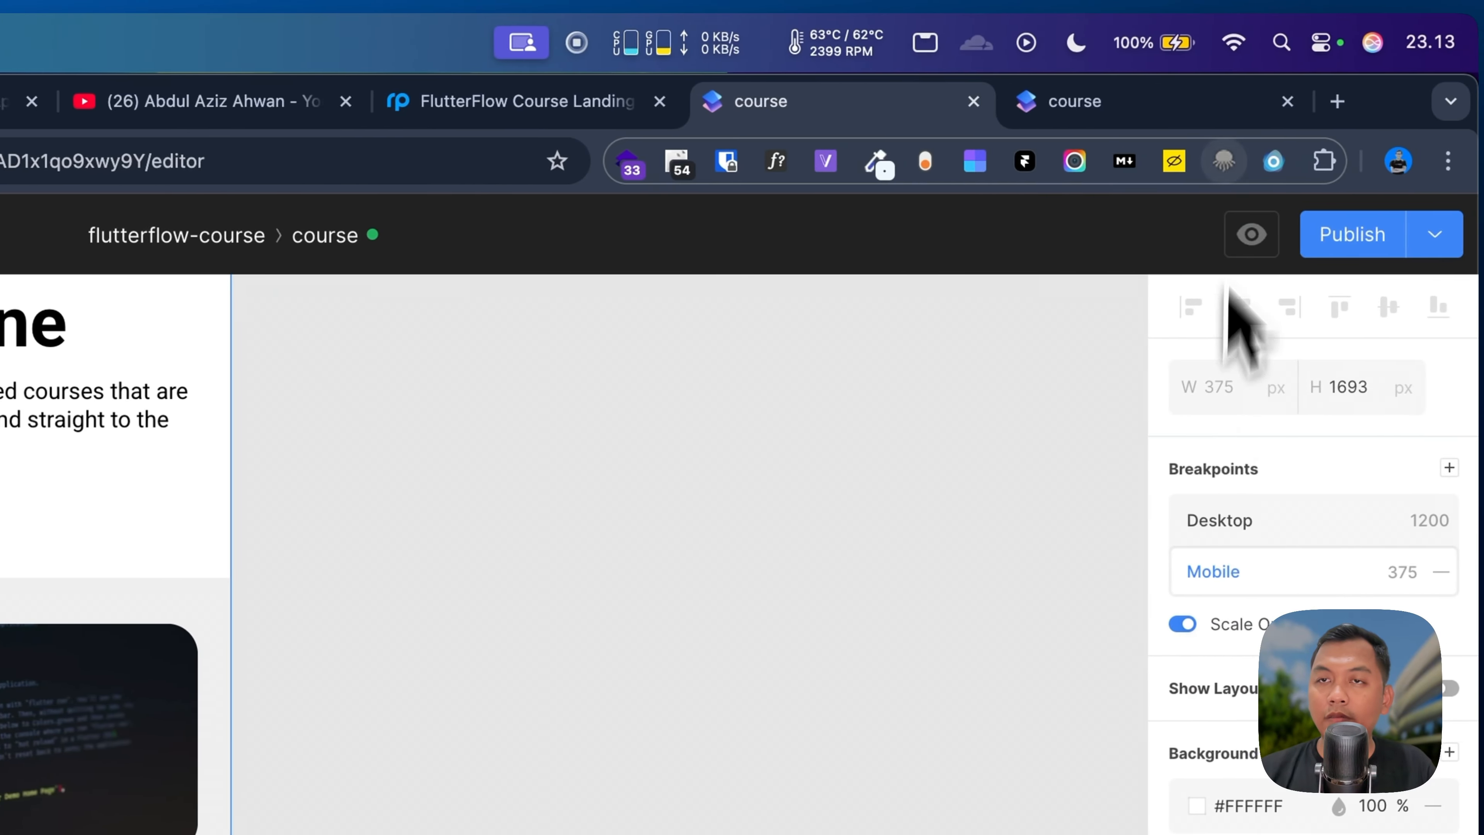
{"action": "left_click", "coordinate": [1227, 111]}
Step: Check the responsive preview at 375, 425 and 768 px widths
{"action": "scroll", "coordinate": [524, 587], "scroll_direction": "up", "scroll_amount": 10}
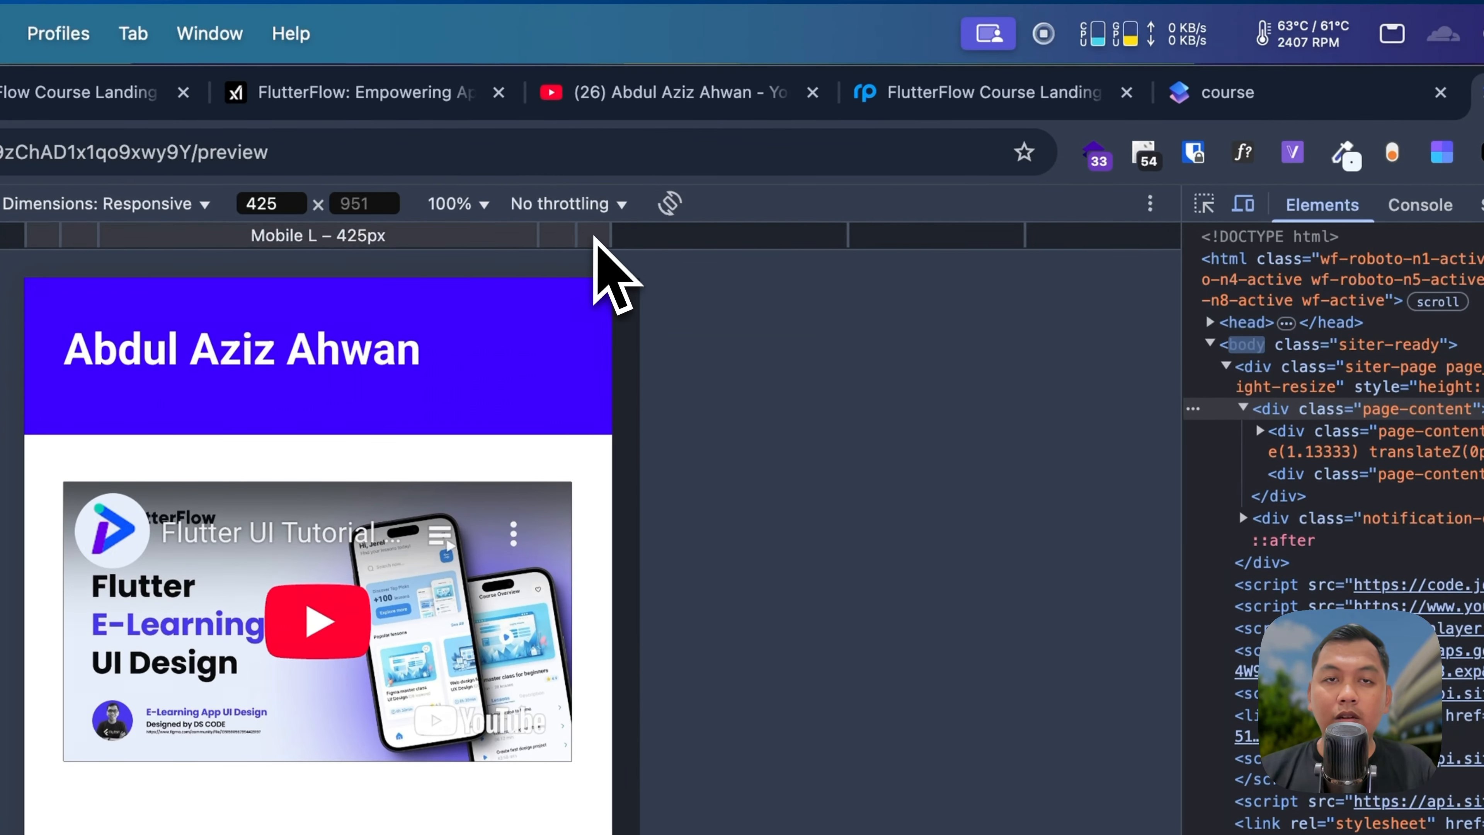
{"action": "left_click", "coordinate": [563, 237]}
{"action": "scroll", "coordinate": [478, 486], "scroll_direction": "down", "scroll_amount": 2}
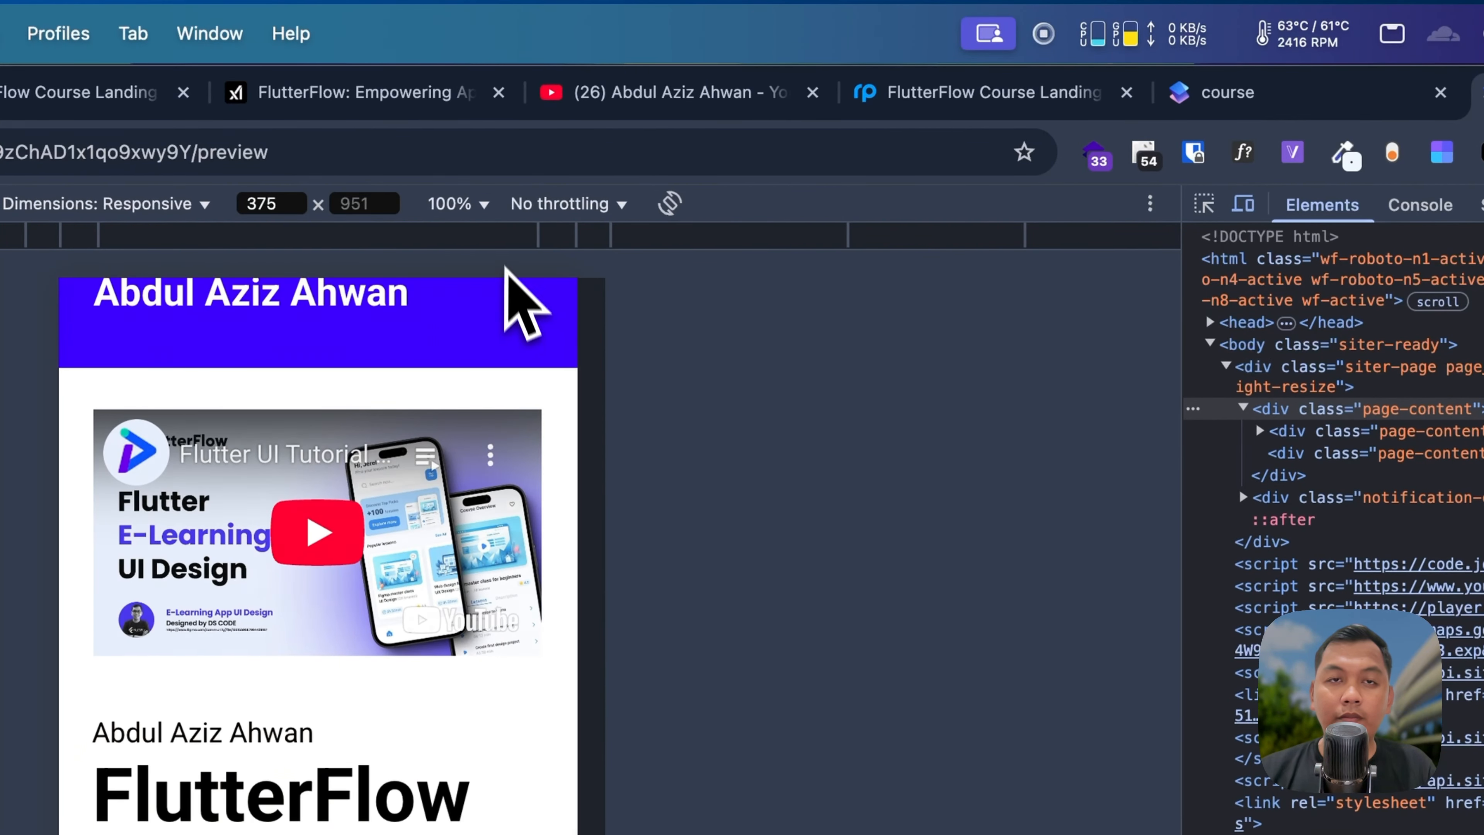
{"action": "scroll", "coordinate": [473, 613], "scroll_direction": "down", "scroll_amount": 10}
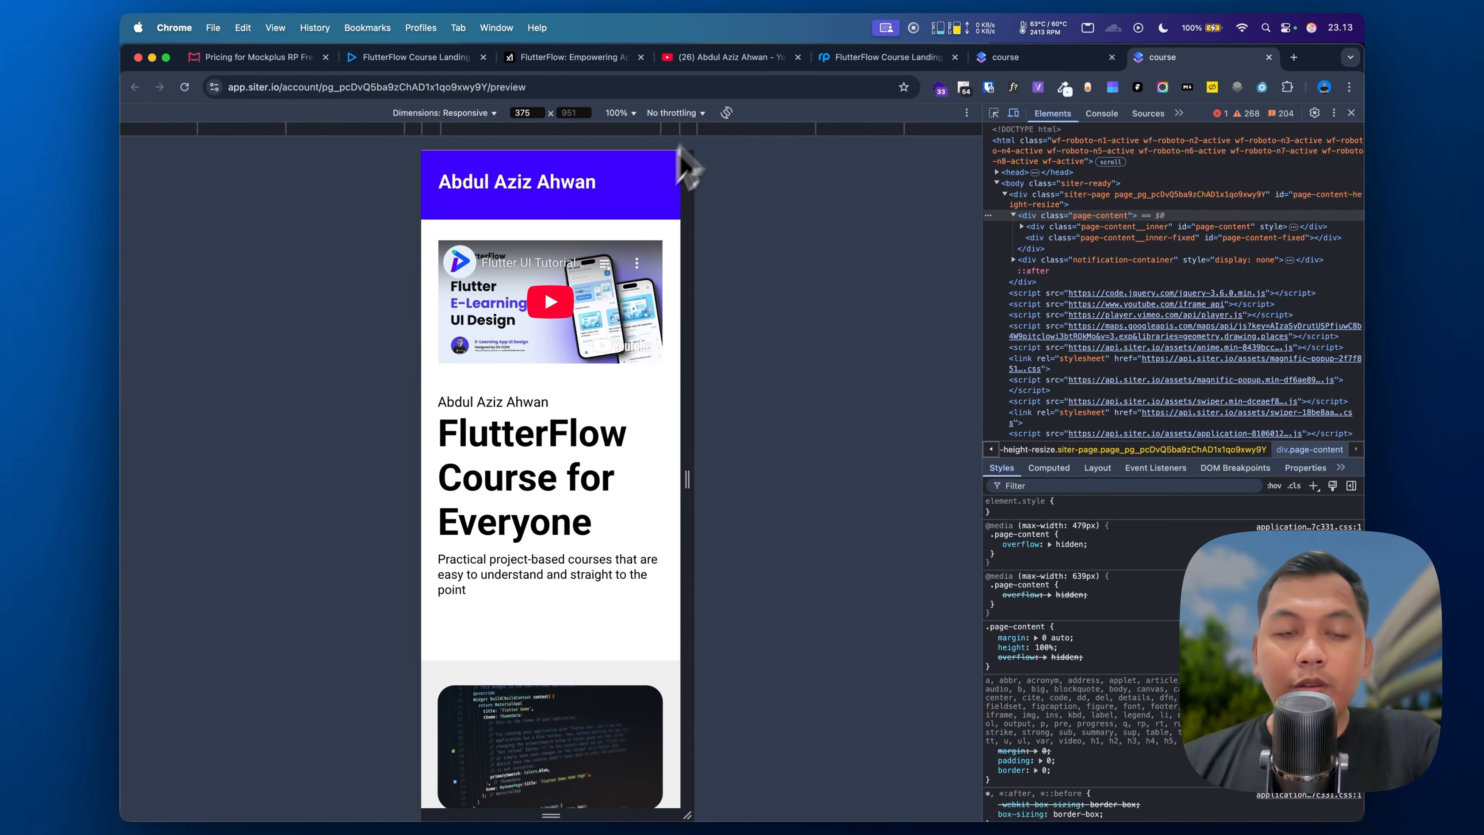
{"action": "scroll", "coordinate": [658, 213], "scroll_direction": "down", "scroll_amount": 10}
{"action": "left_click", "coordinate": [686, 129]}
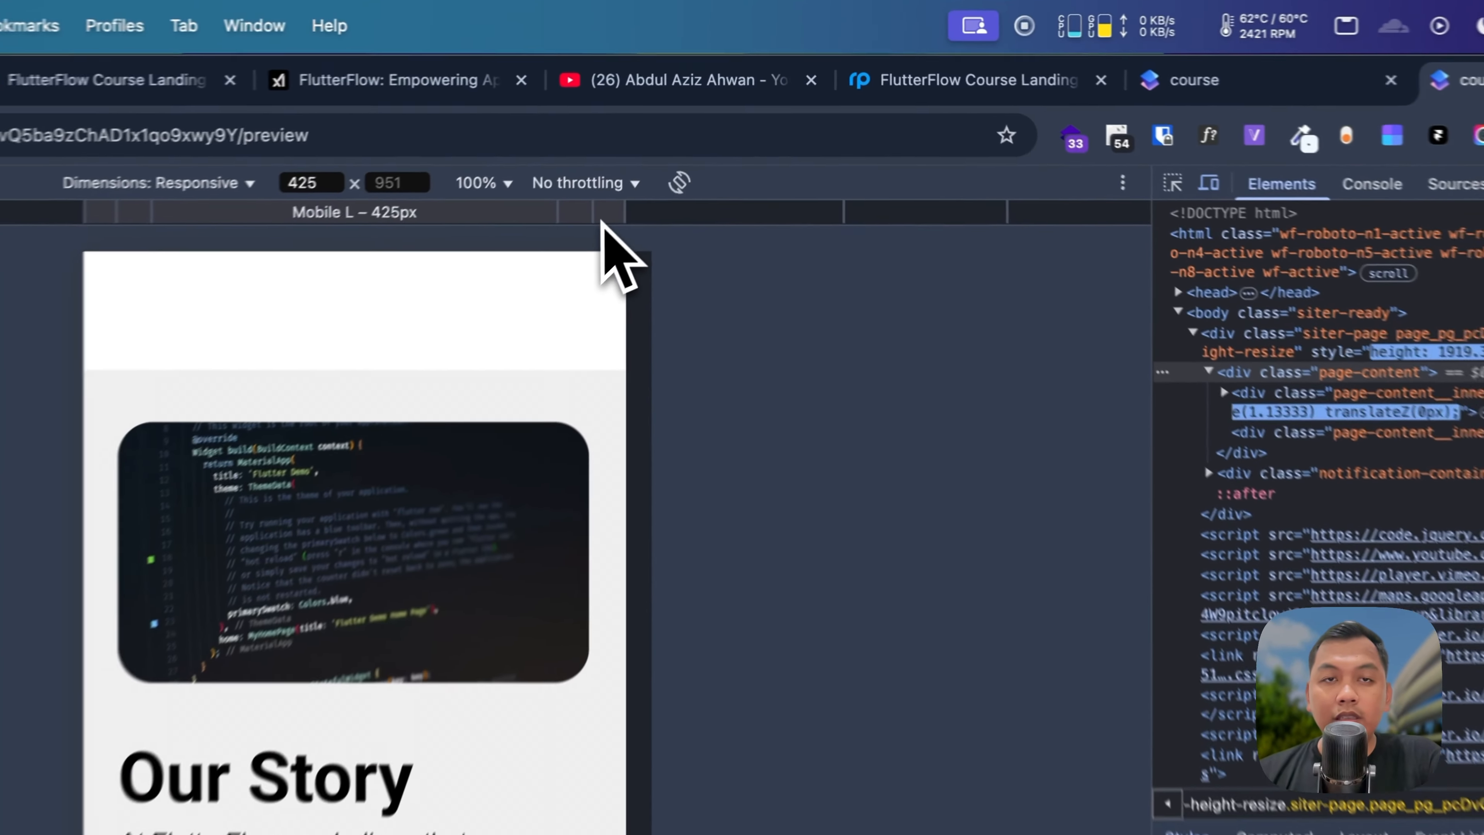
{"action": "scroll", "coordinate": [637, 276], "scroll_direction": "down", "scroll_amount": 3}
{"action": "scroll", "coordinate": [632, 291], "scroll_direction": "up", "scroll_amount": 10}
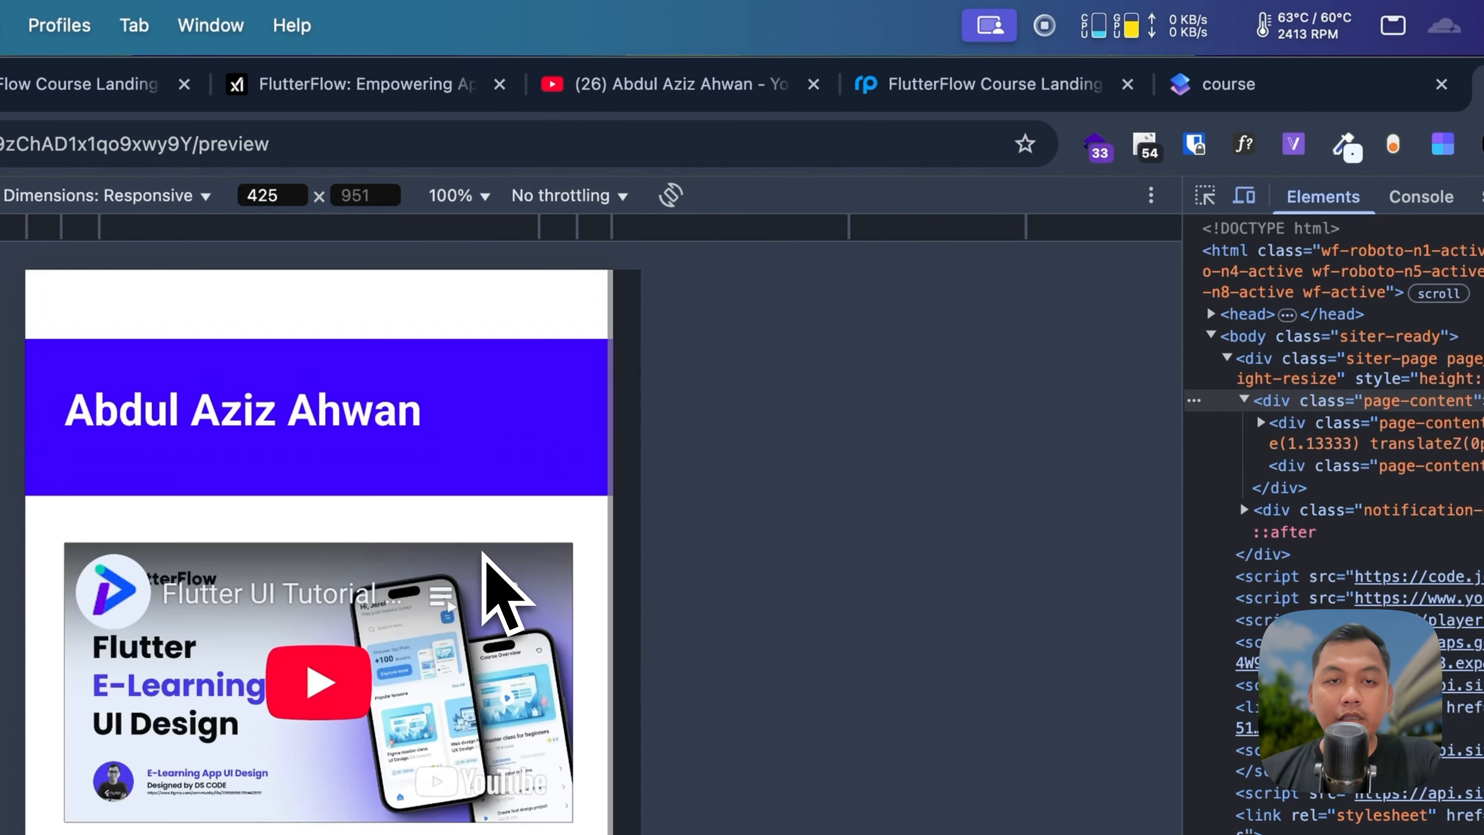
{"action": "scroll", "coordinate": [485, 550], "scroll_direction": "down", "scroll_amount": 2}
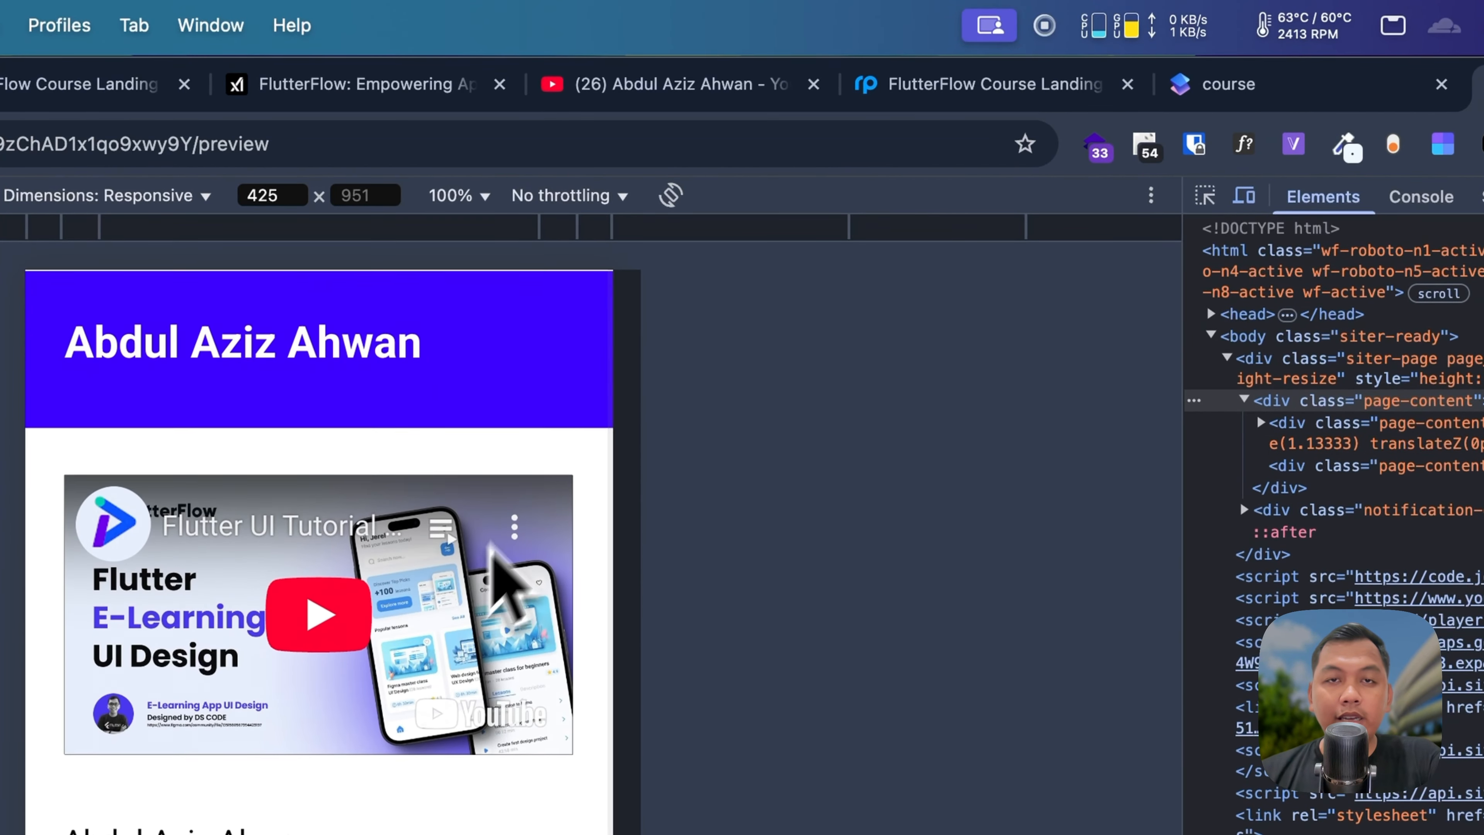
{"action": "left_click", "coordinate": [702, 232]}
{"action": "scroll", "coordinate": [602, 561], "scroll_direction": "down", "scroll_amount": 5}
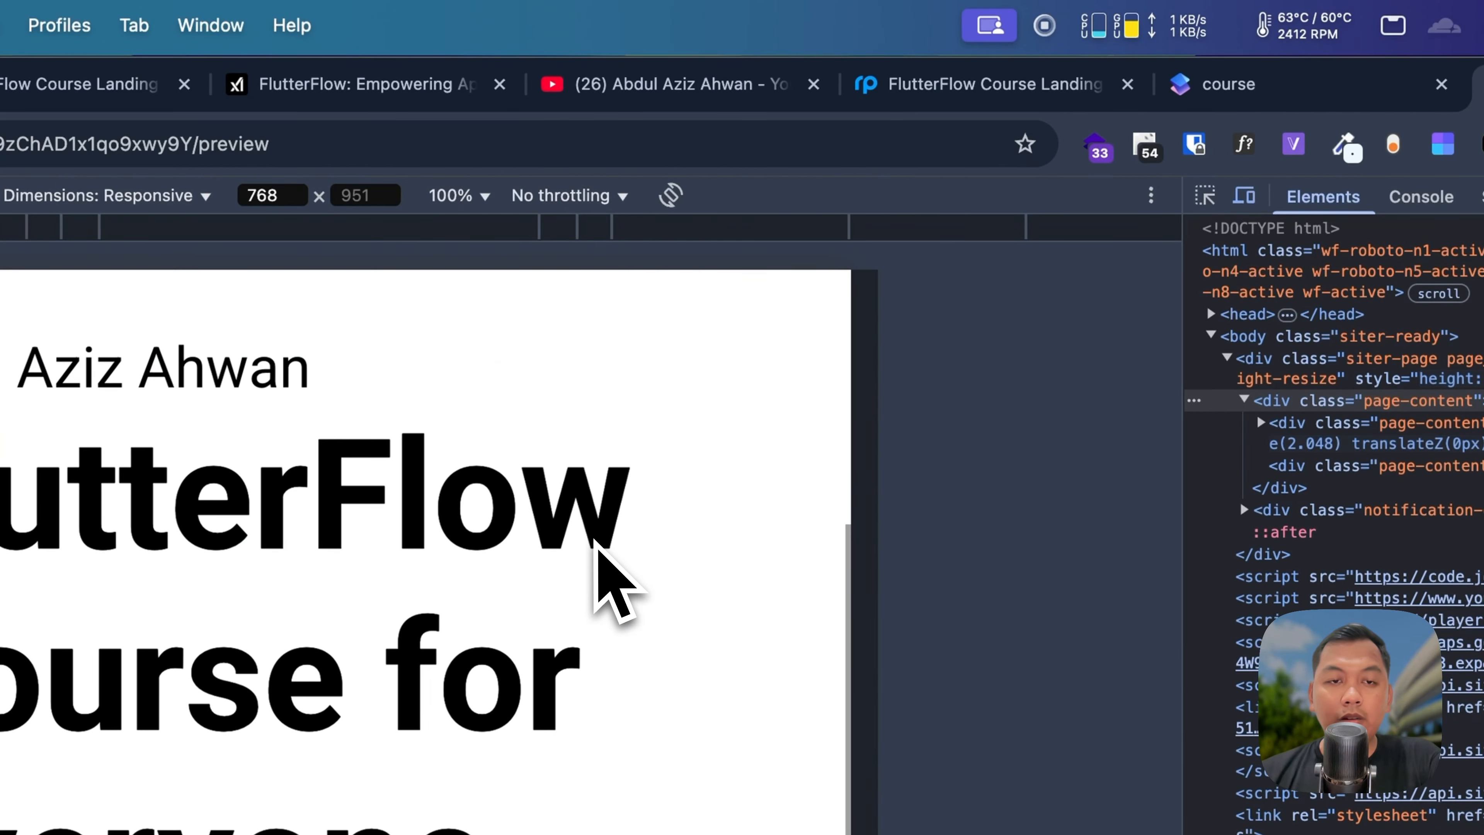
{"action": "scroll", "coordinate": [596, 543], "scroll_direction": "down", "scroll_amount": 5}
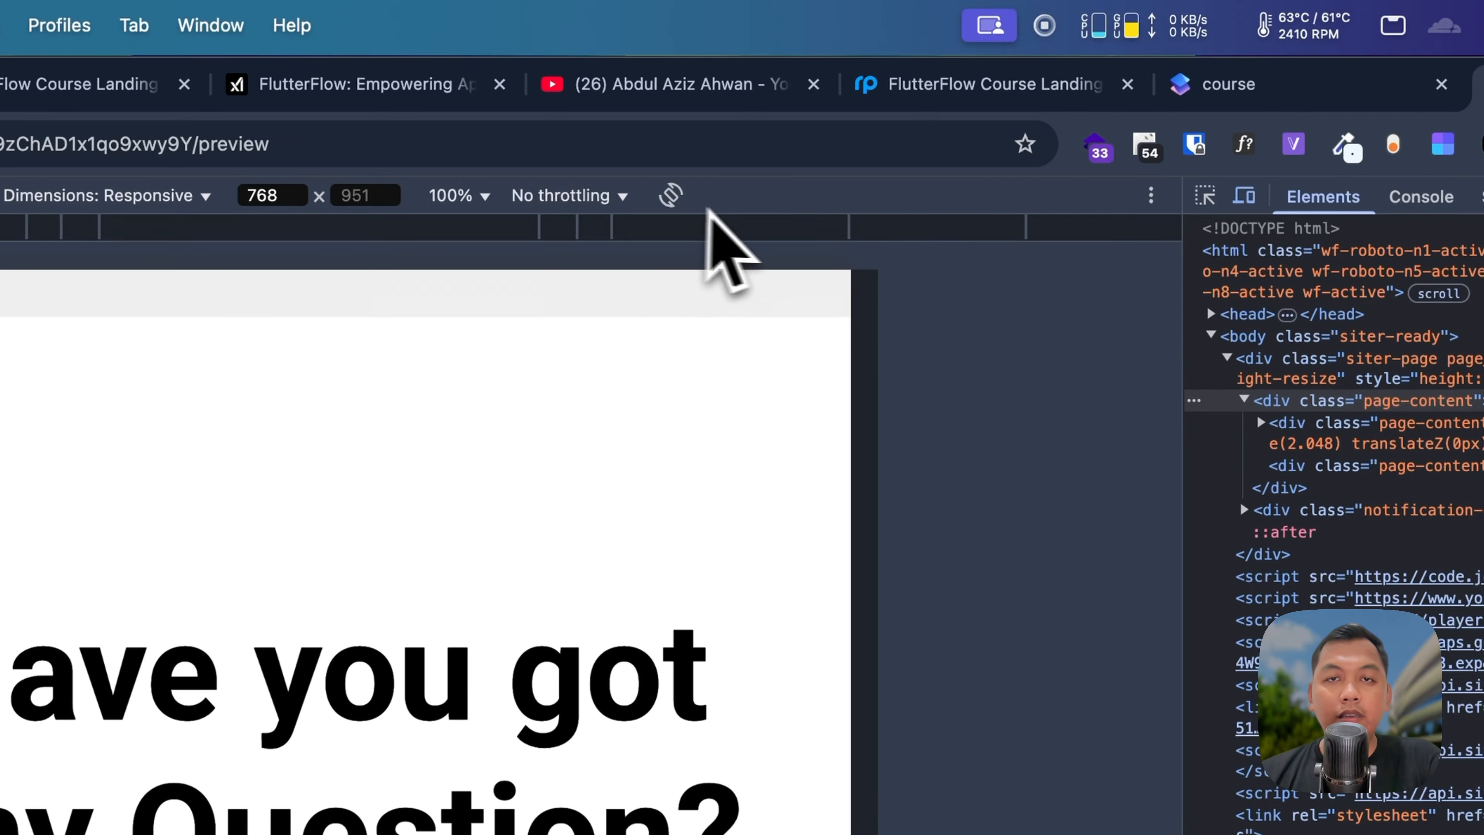
Step: Check the preview at laptop width 1024 px
{"action": "left_click", "coordinate": [876, 227]}
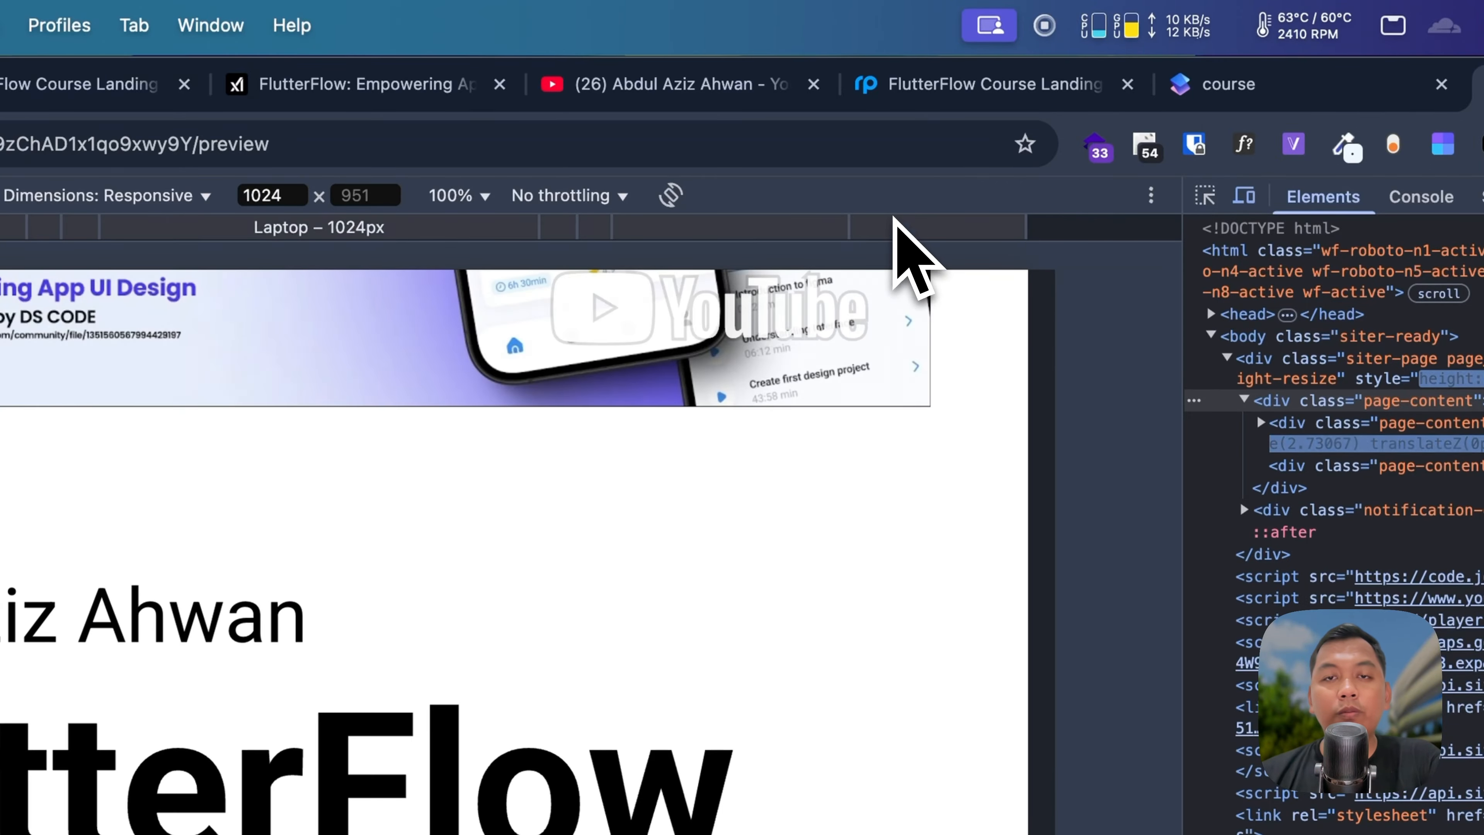
{"action": "scroll", "coordinate": [806, 819], "scroll_direction": "down", "scroll_amount": 5}
{"action": "scroll", "coordinate": [779, 514], "scroll_direction": "down", "scroll_amount": 10}
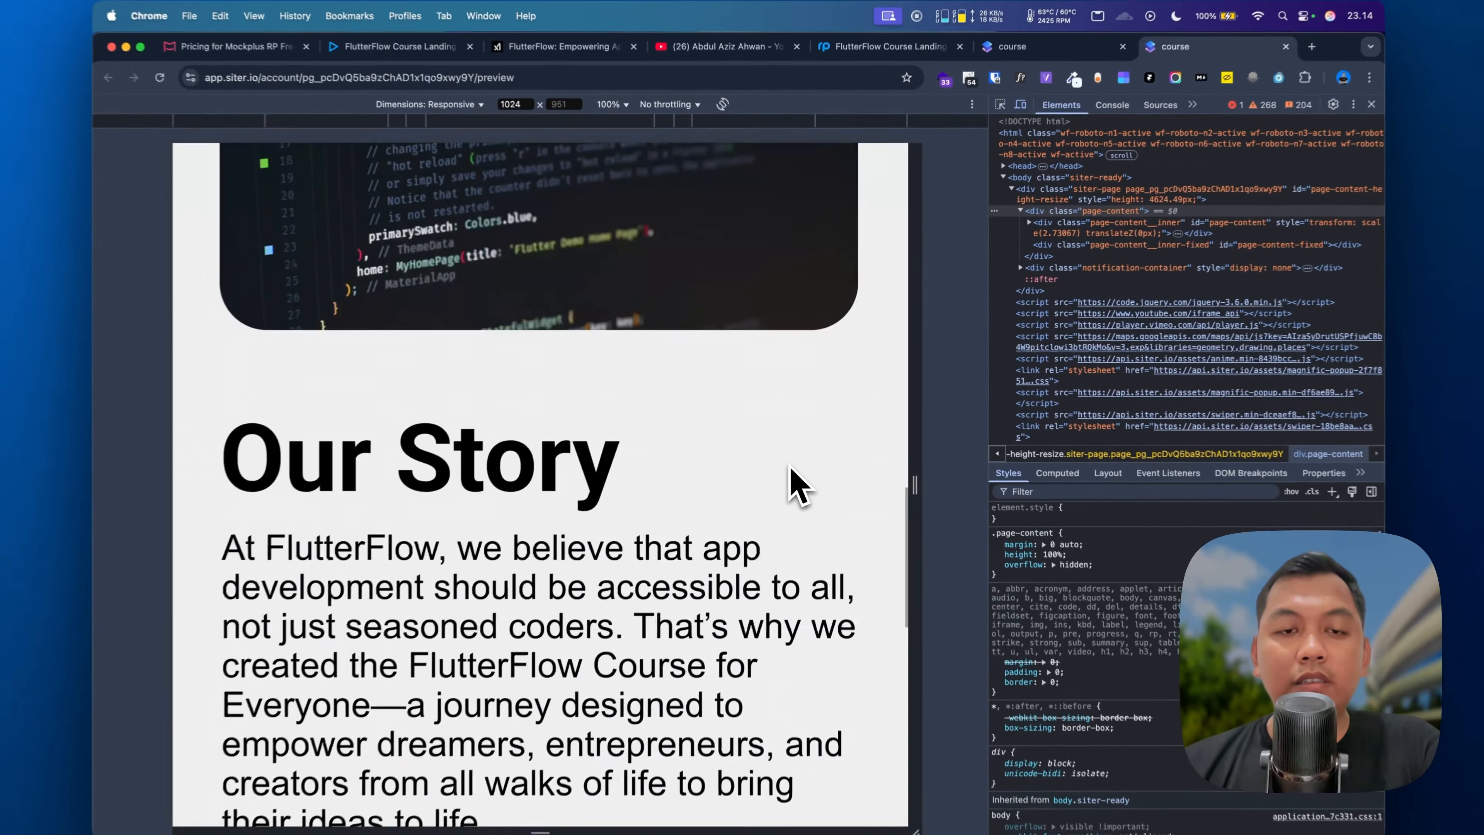
{"action": "scroll", "coordinate": [779, 515], "scroll_direction": "up", "scroll_amount": 10}
{"action": "scroll", "coordinate": [787, 276], "scroll_direction": "up", "scroll_amount": 5}
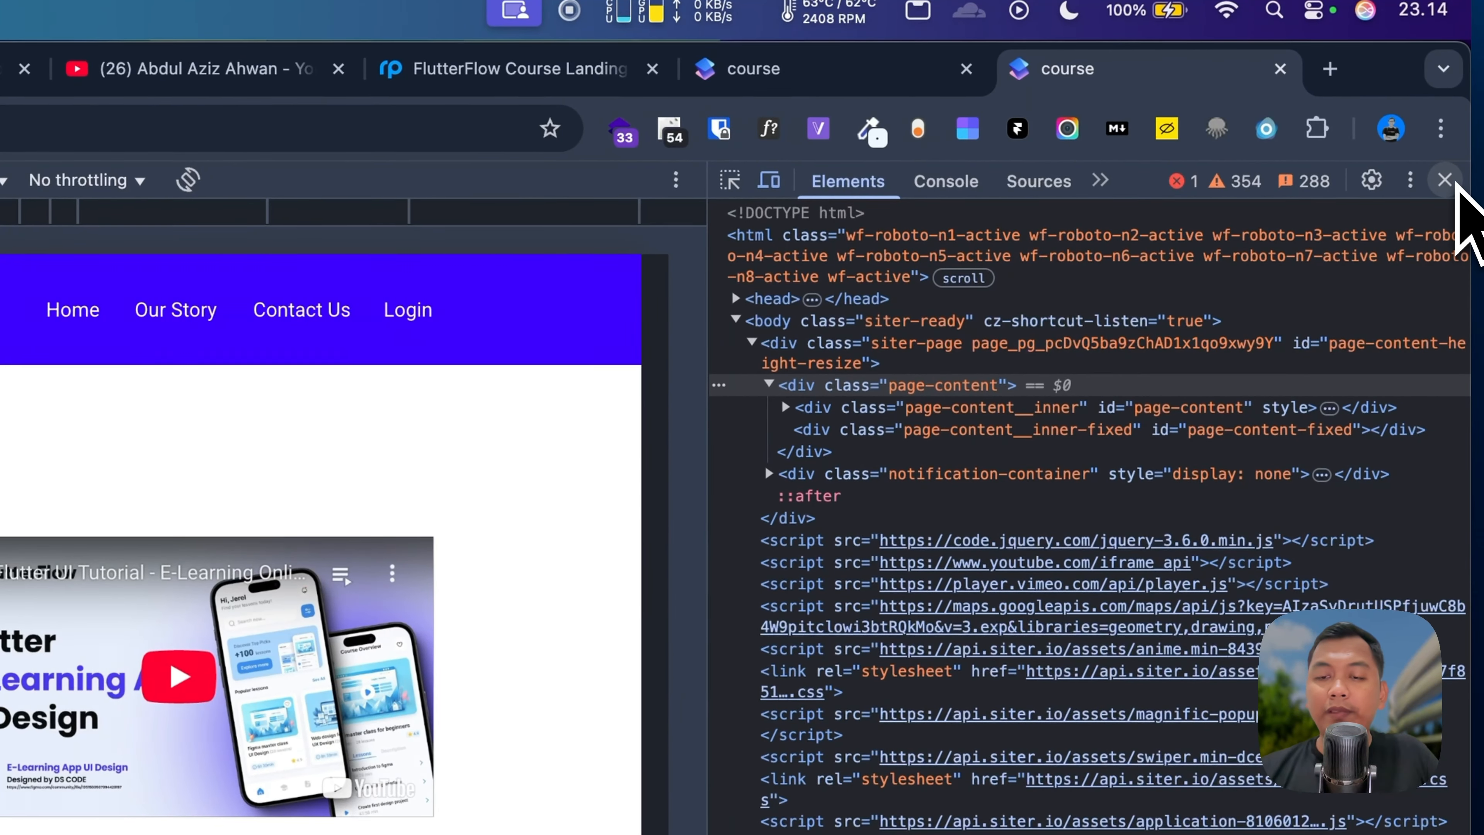
Step: Move the footer bar up below the question section and reload the 375 px preview
{"action": "left_click", "coordinate": [1449, 181]}
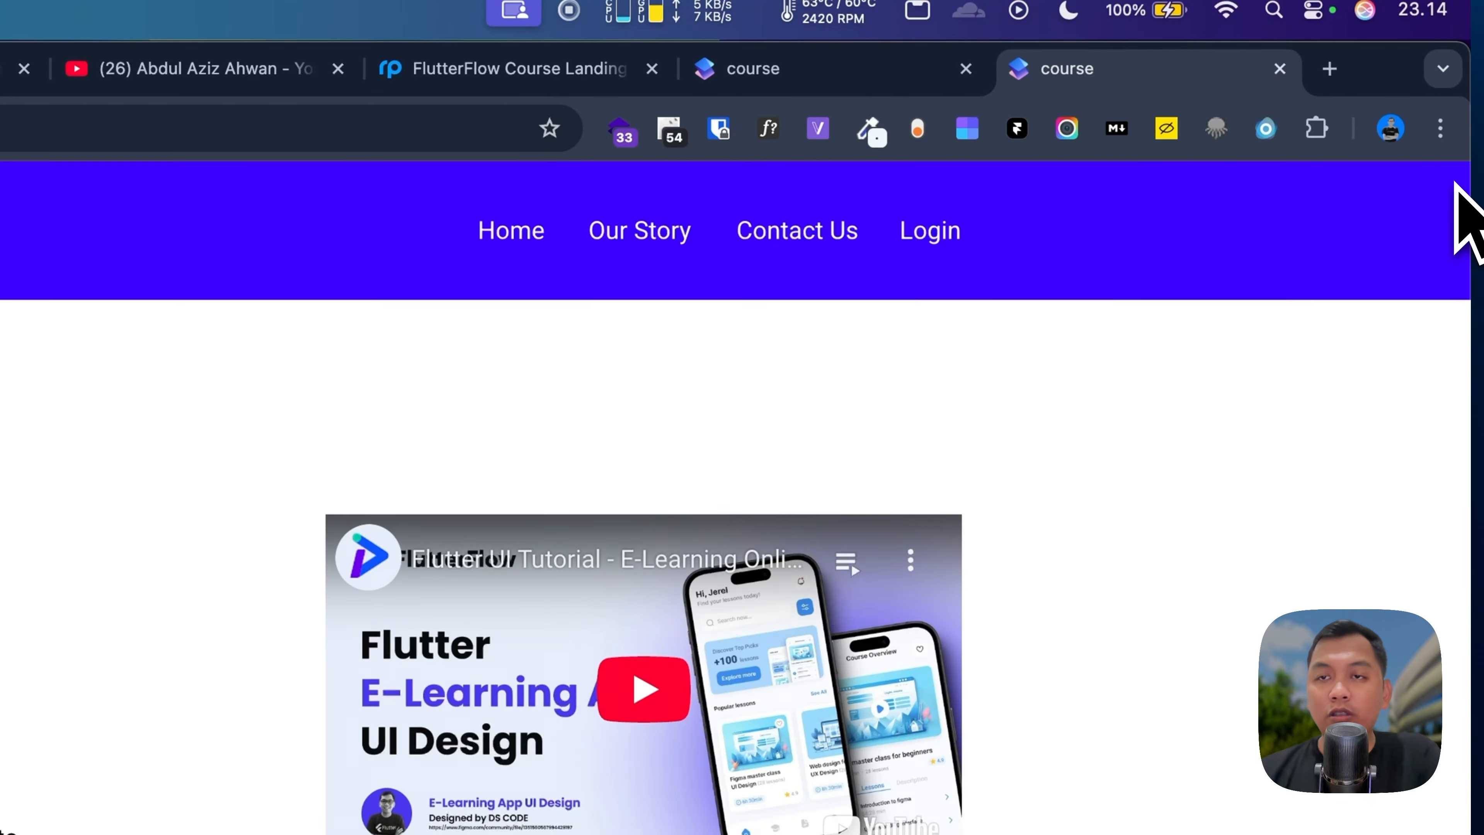
{"action": "scroll", "coordinate": [822, 707], "scroll_direction": "down", "scroll_amount": 10}
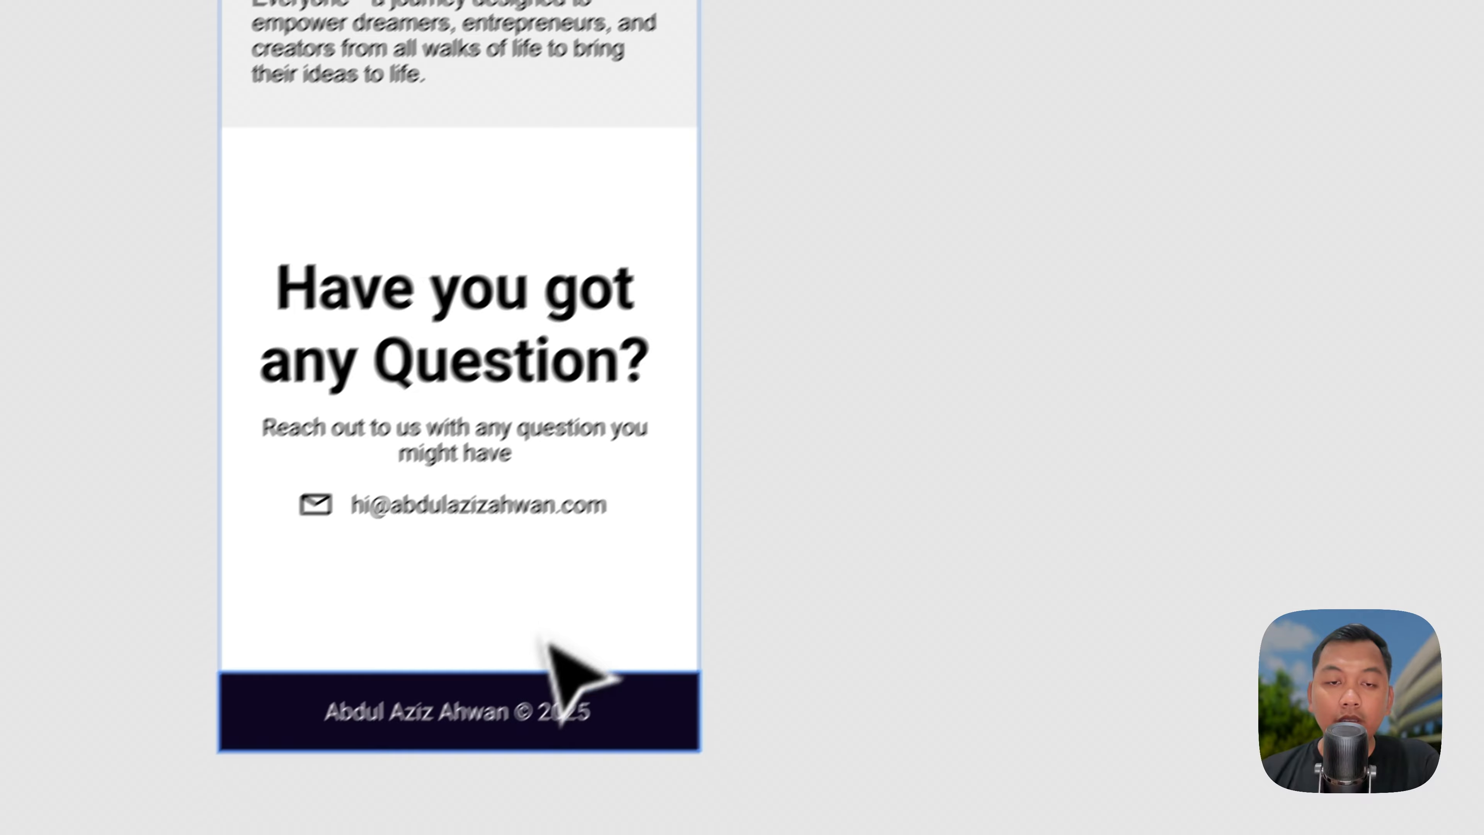
{"action": "left_click", "coordinate": [492, 697]}
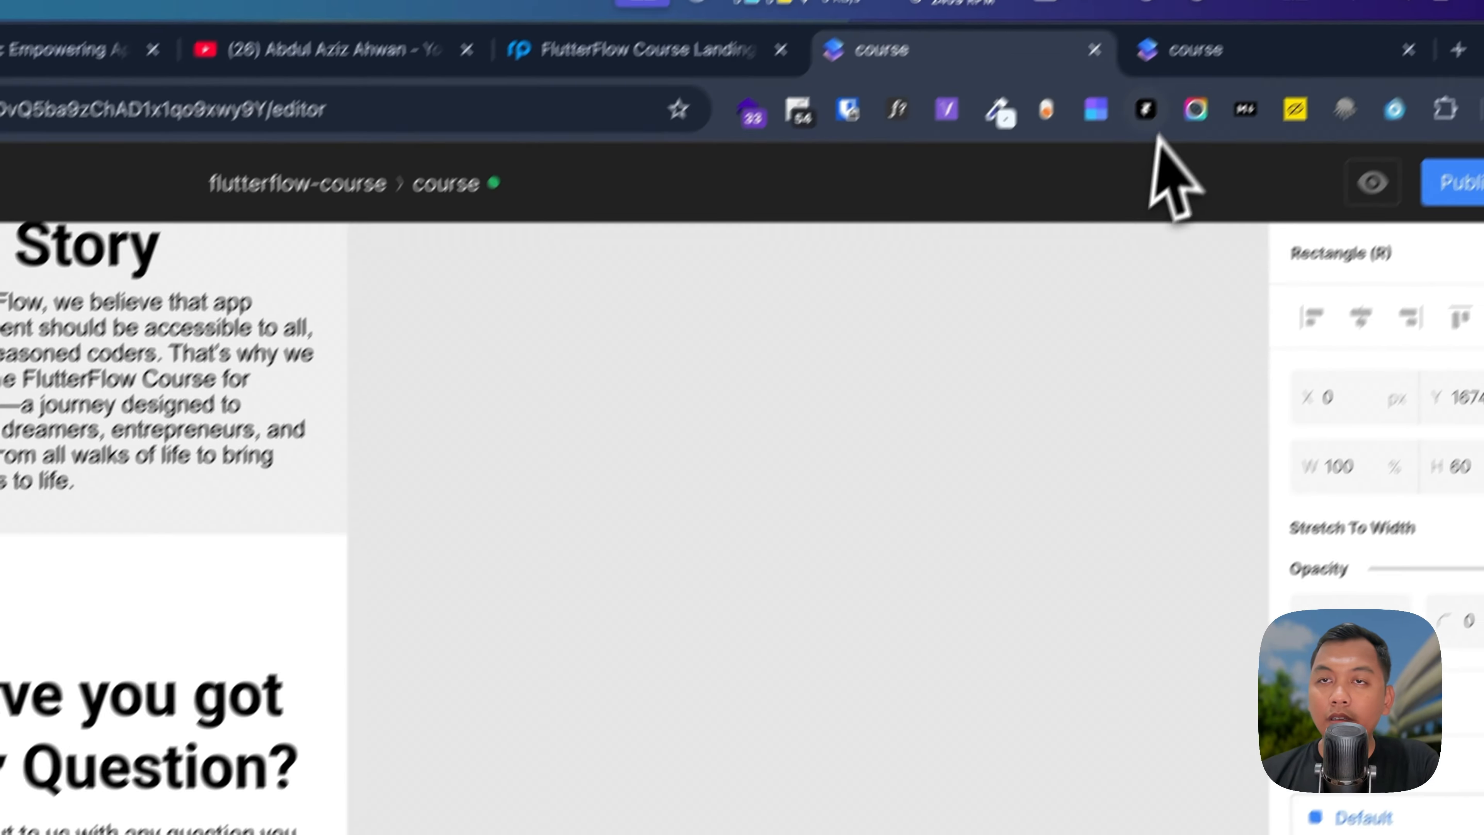
{"action": "left_click", "coordinate": [1182, 63]}
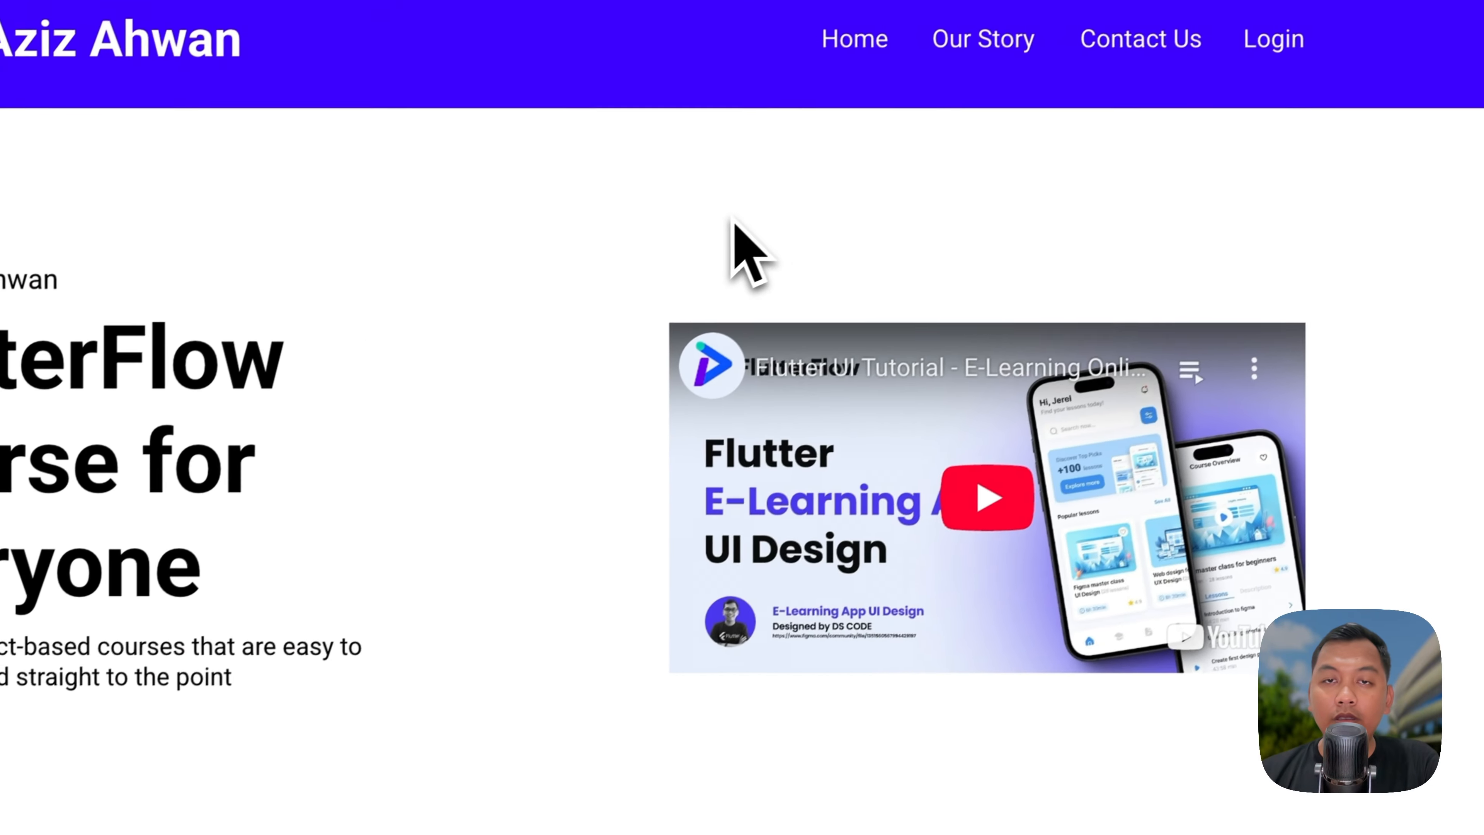
{"action": "right_click", "coordinate": [472, 426]}
{"action": "left_click", "coordinate": [918, 665]}
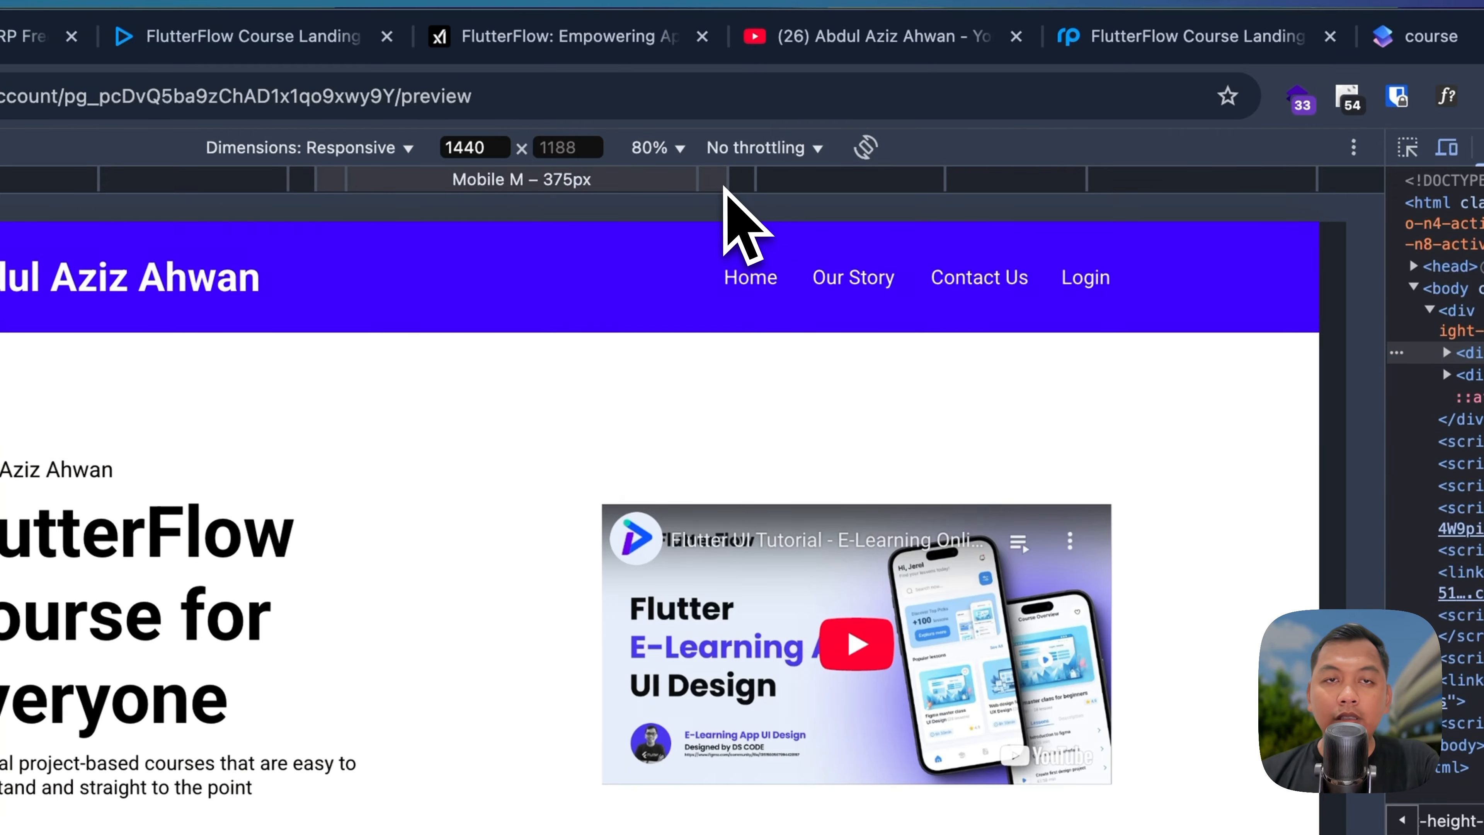
{"action": "left_click", "coordinate": [725, 187]}
{"action": "scroll", "coordinate": [672, 585], "scroll_direction": "down", "scroll_amount": 10}
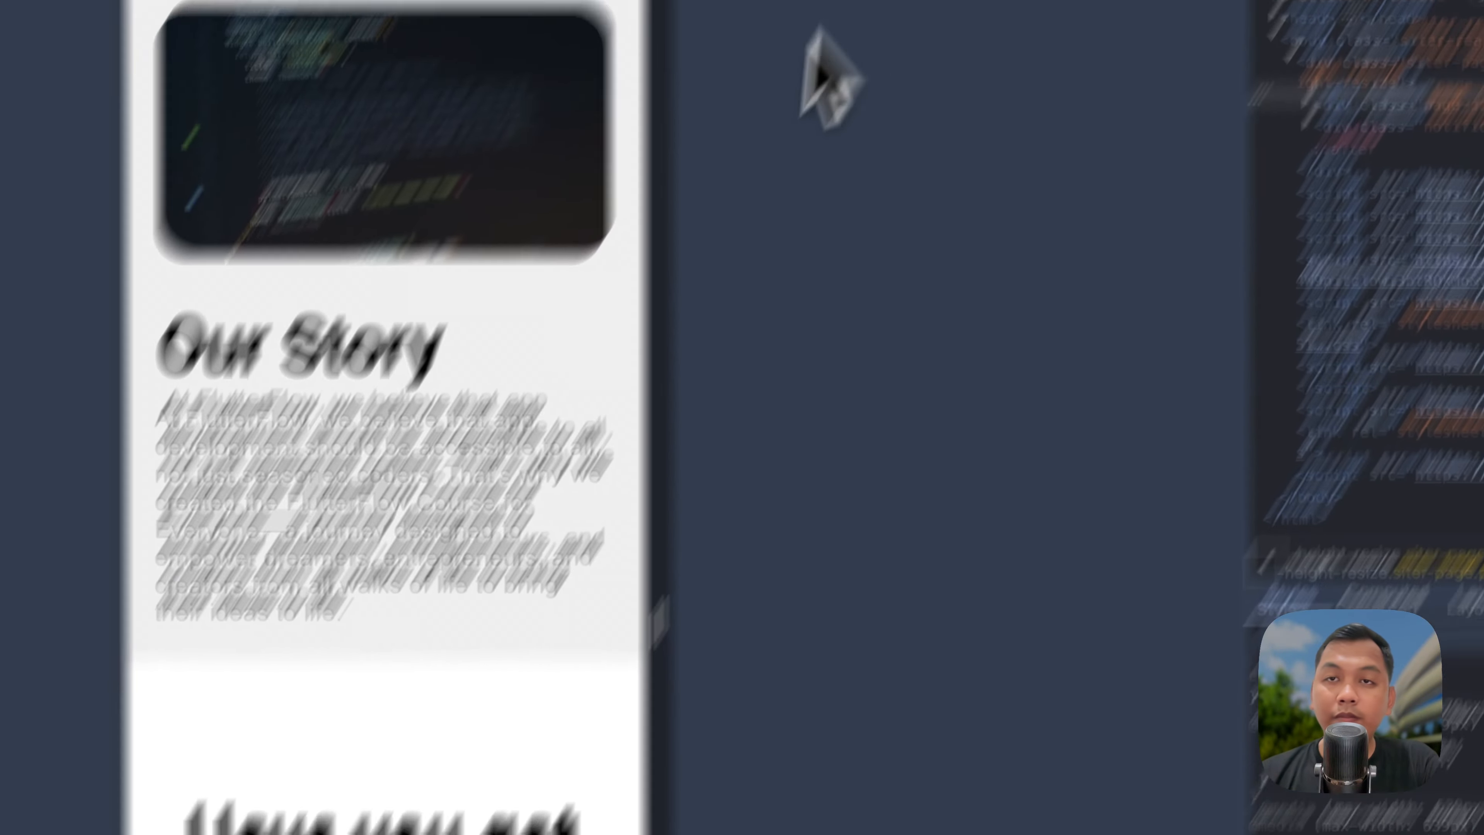
{"action": "left_click", "coordinate": [1090, 68]}
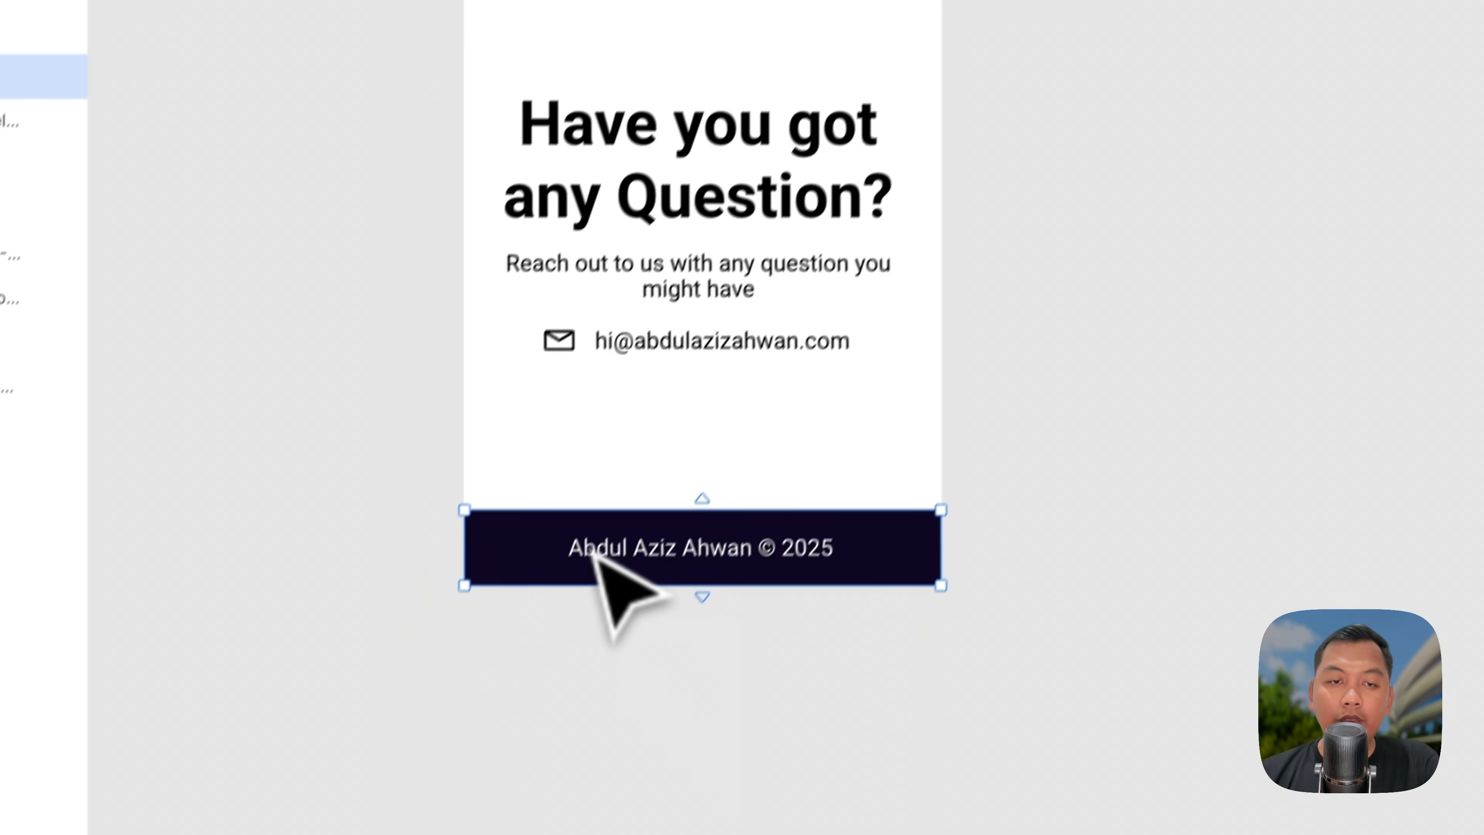
{"action": "left_click_drag", "start_coordinate": [591, 548], "coordinate": [566, 455]}
{"action": "left_click", "coordinate": [1059, 117]}
{"action": "key", "text": "super+r"}
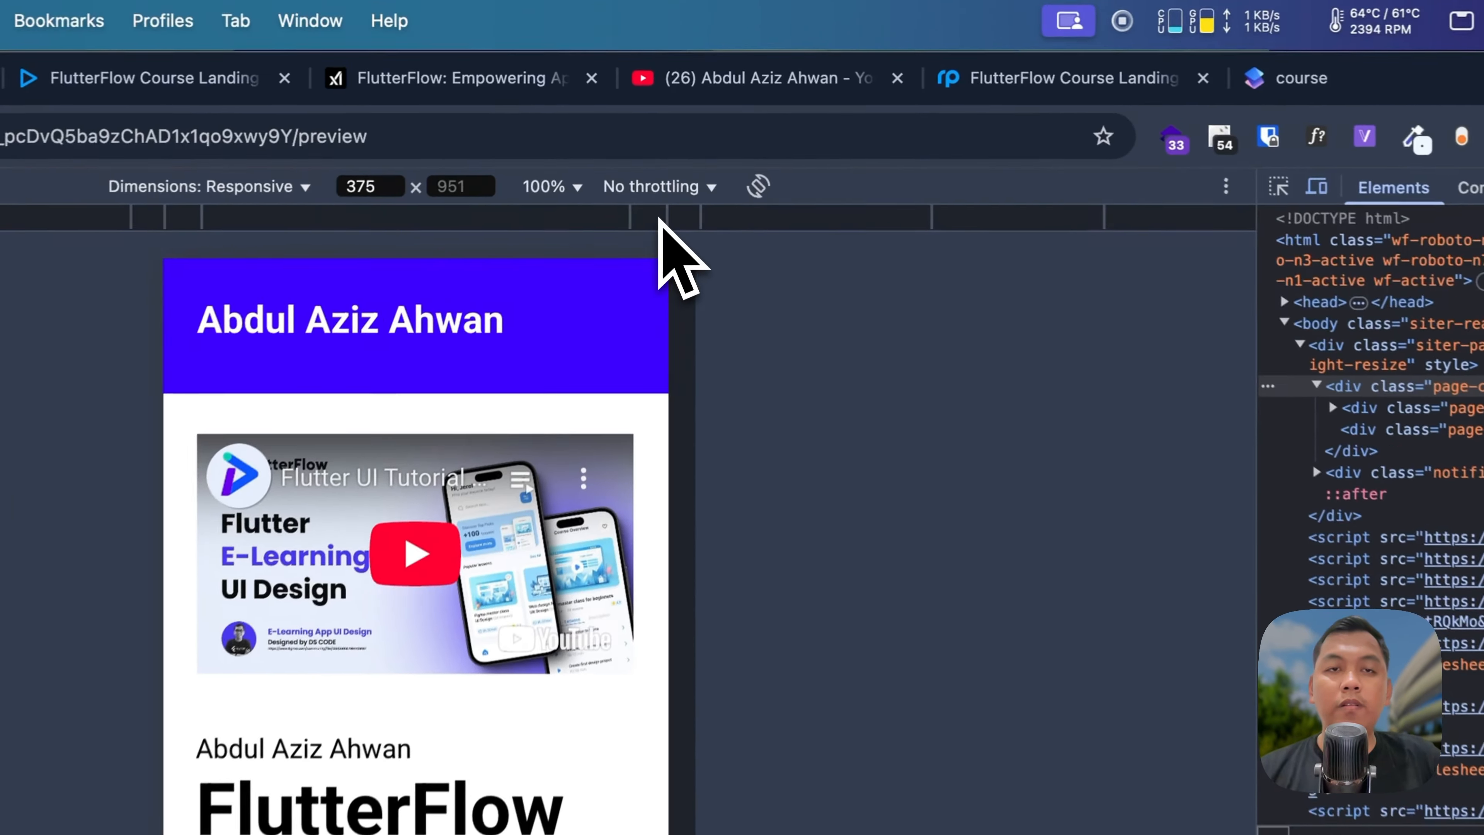
Step: Check the preview at 1024 and 1440 px, then close DevTools and reload the desktop view
{"action": "left_click", "coordinate": [660, 221]}
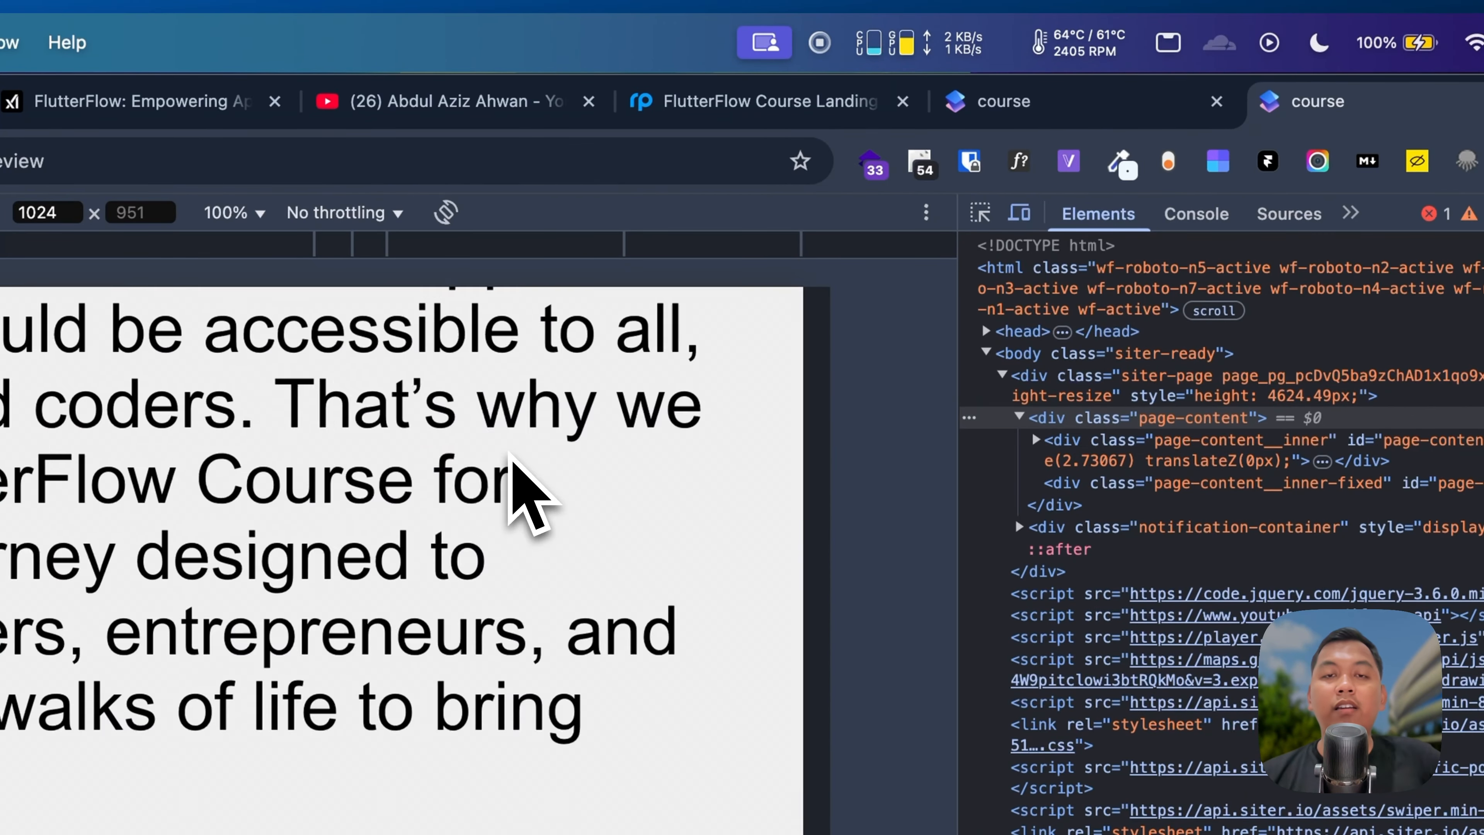
{"action": "left_click", "coordinate": [877, 254]}
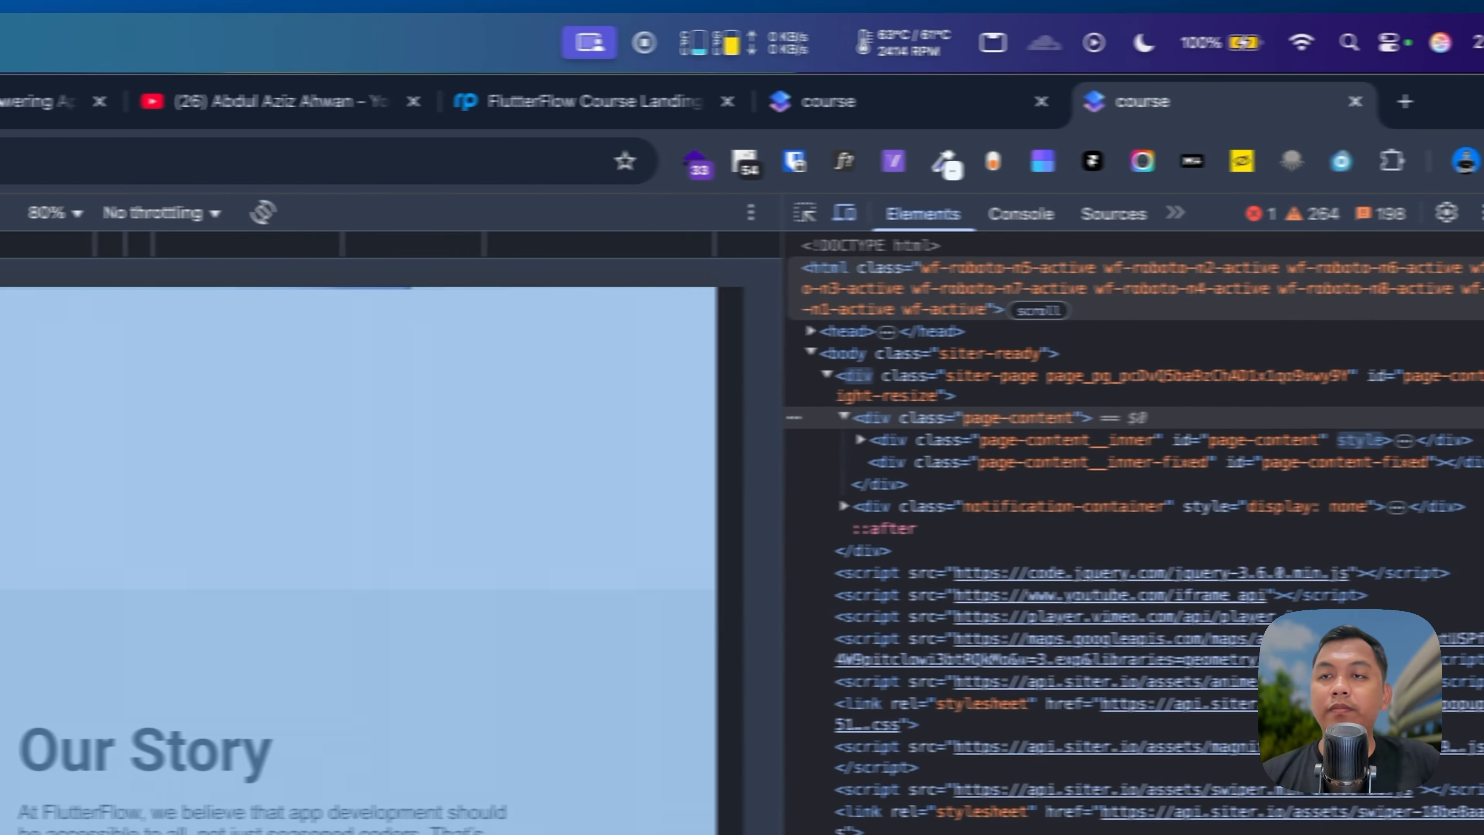
{"action": "left_click", "coordinate": [1450, 213]}
{"action": "key", "text": "super+r"}
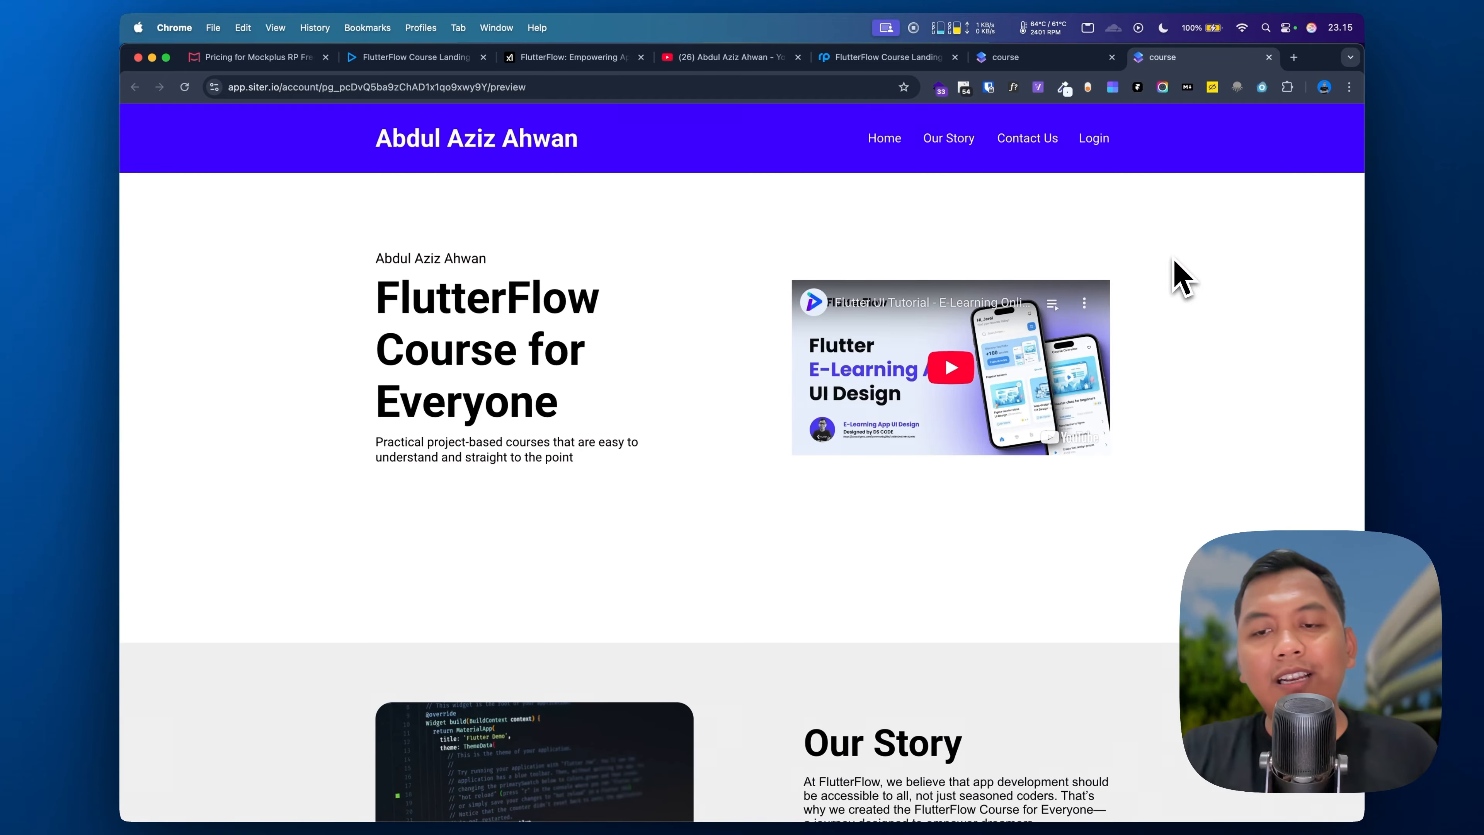
{"action": "scroll", "coordinate": [1176, 281], "scroll_direction": "down", "scroll_amount": 10}
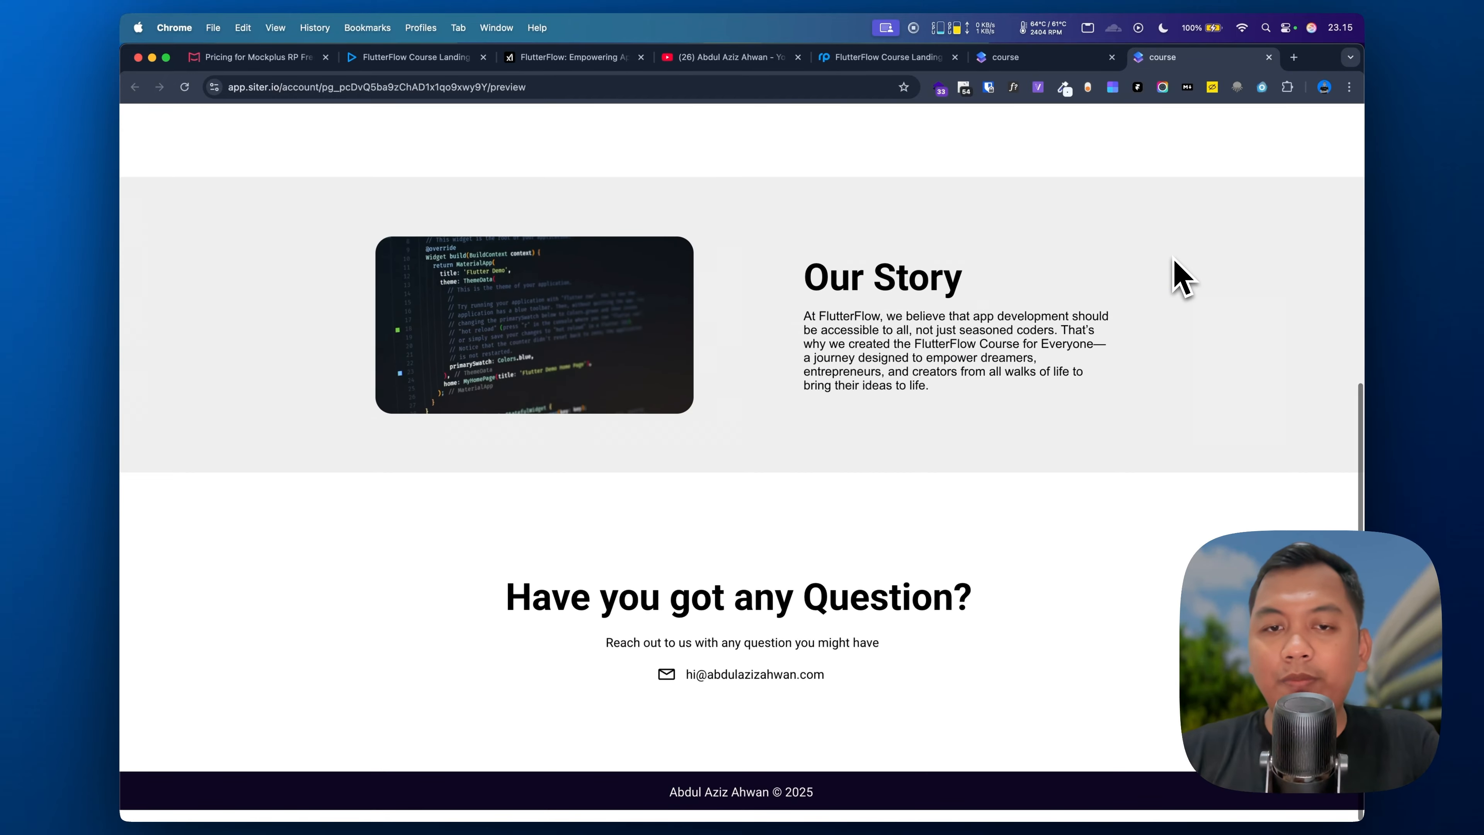
{"action": "scroll", "coordinate": [1176, 282], "scroll_direction": "up", "scroll_amount": 10}
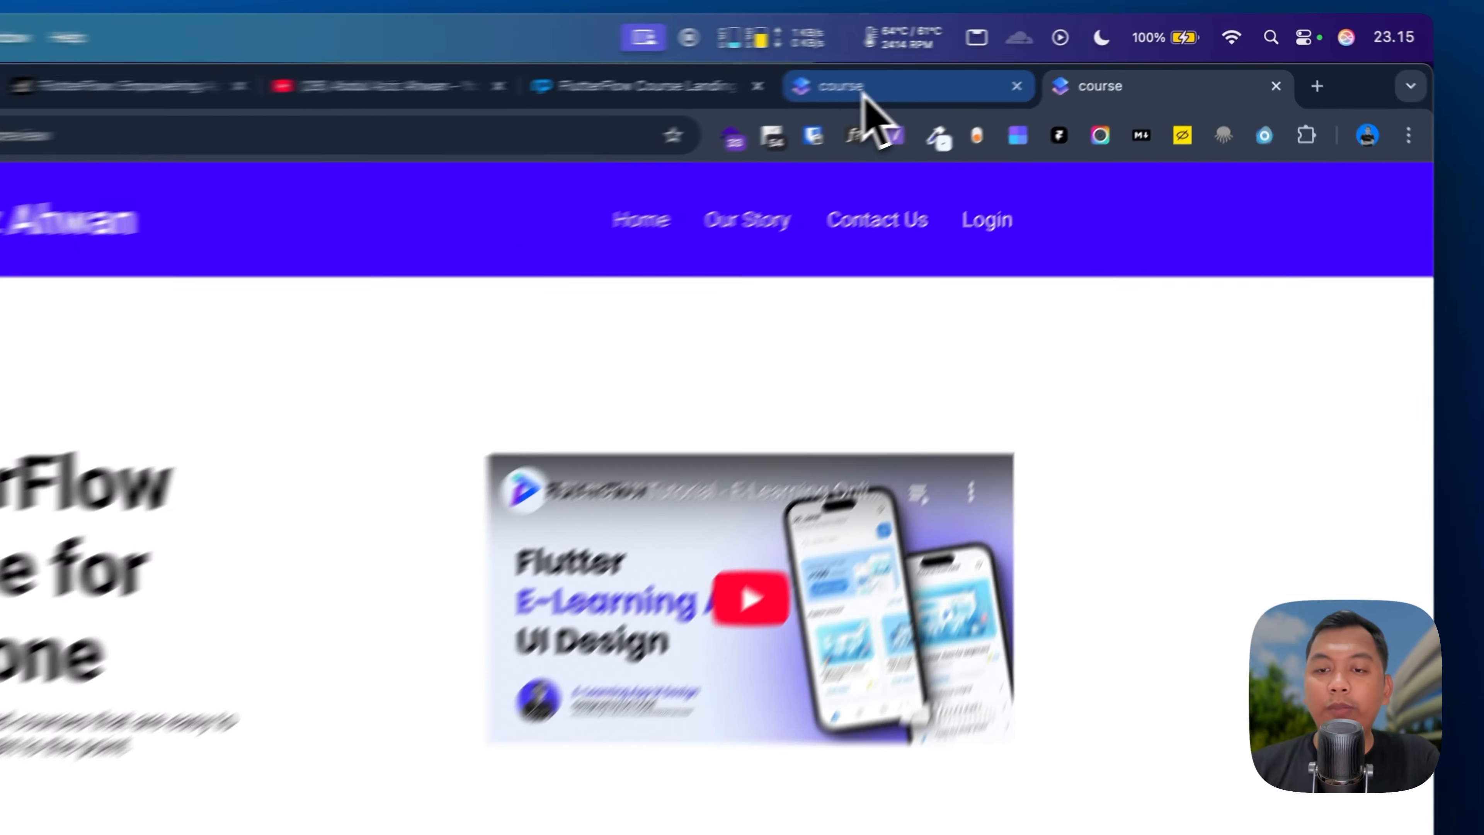
Step: Return to the editor and switch the course page to the Desktop 1200 breakpoint
{"action": "left_click", "coordinate": [1022, 58]}
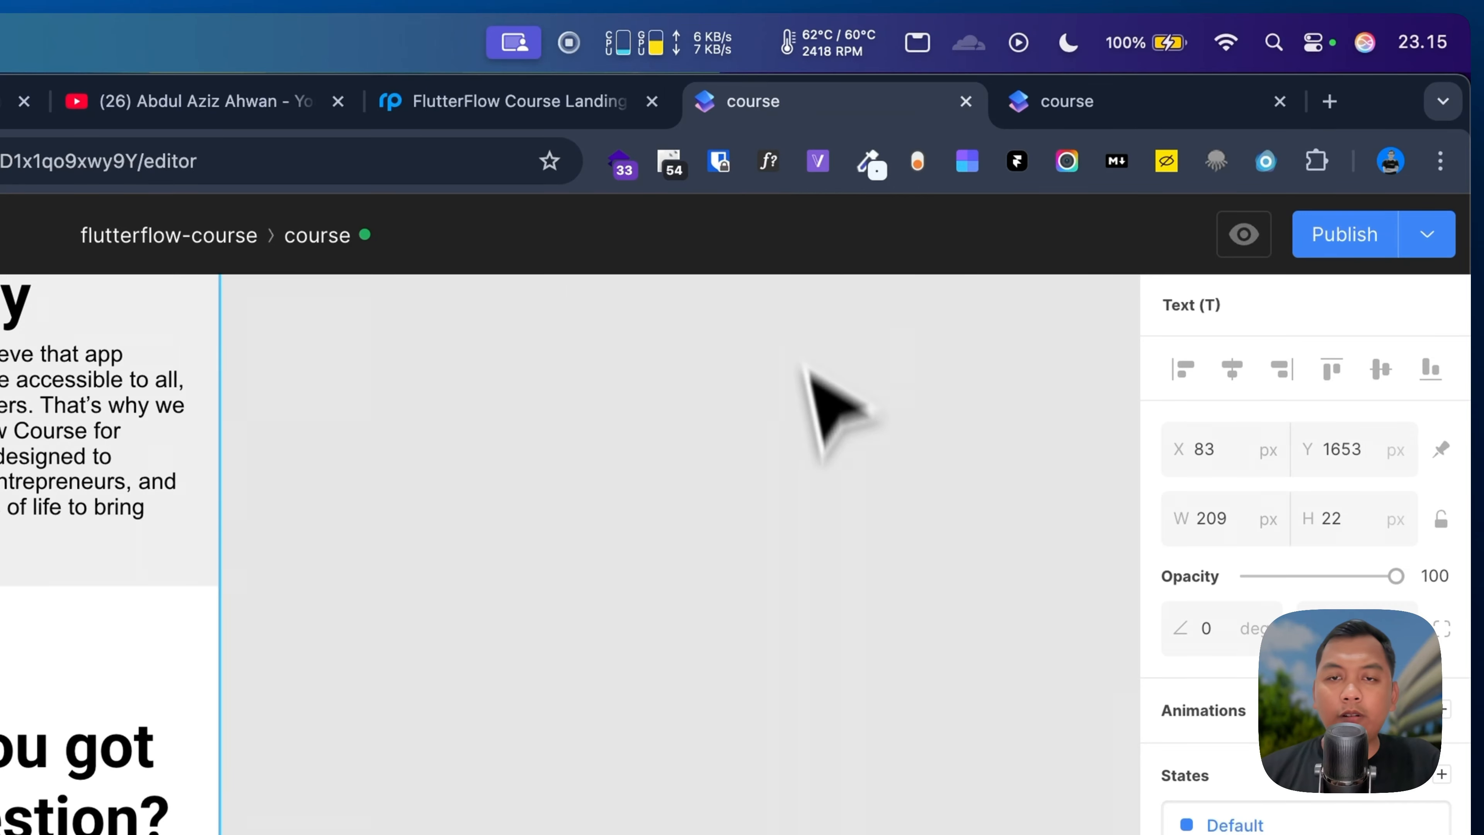
{"action": "left_click", "coordinate": [584, 555]}
{"action": "scroll", "coordinate": [575, 579], "scroll_direction": "up", "scroll_amount": 3}
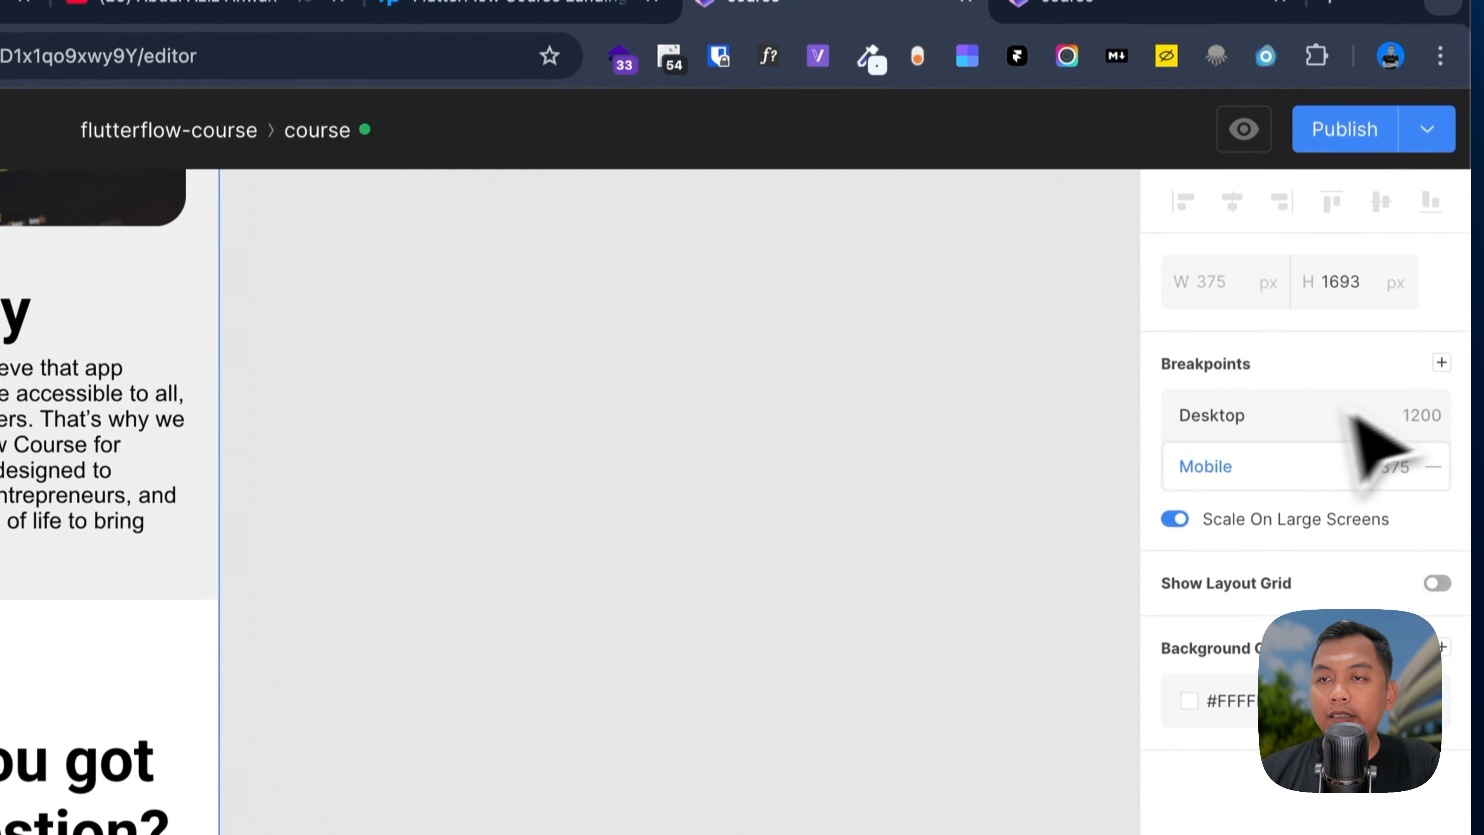
{"action": "left_click", "coordinate": [1442, 362]}
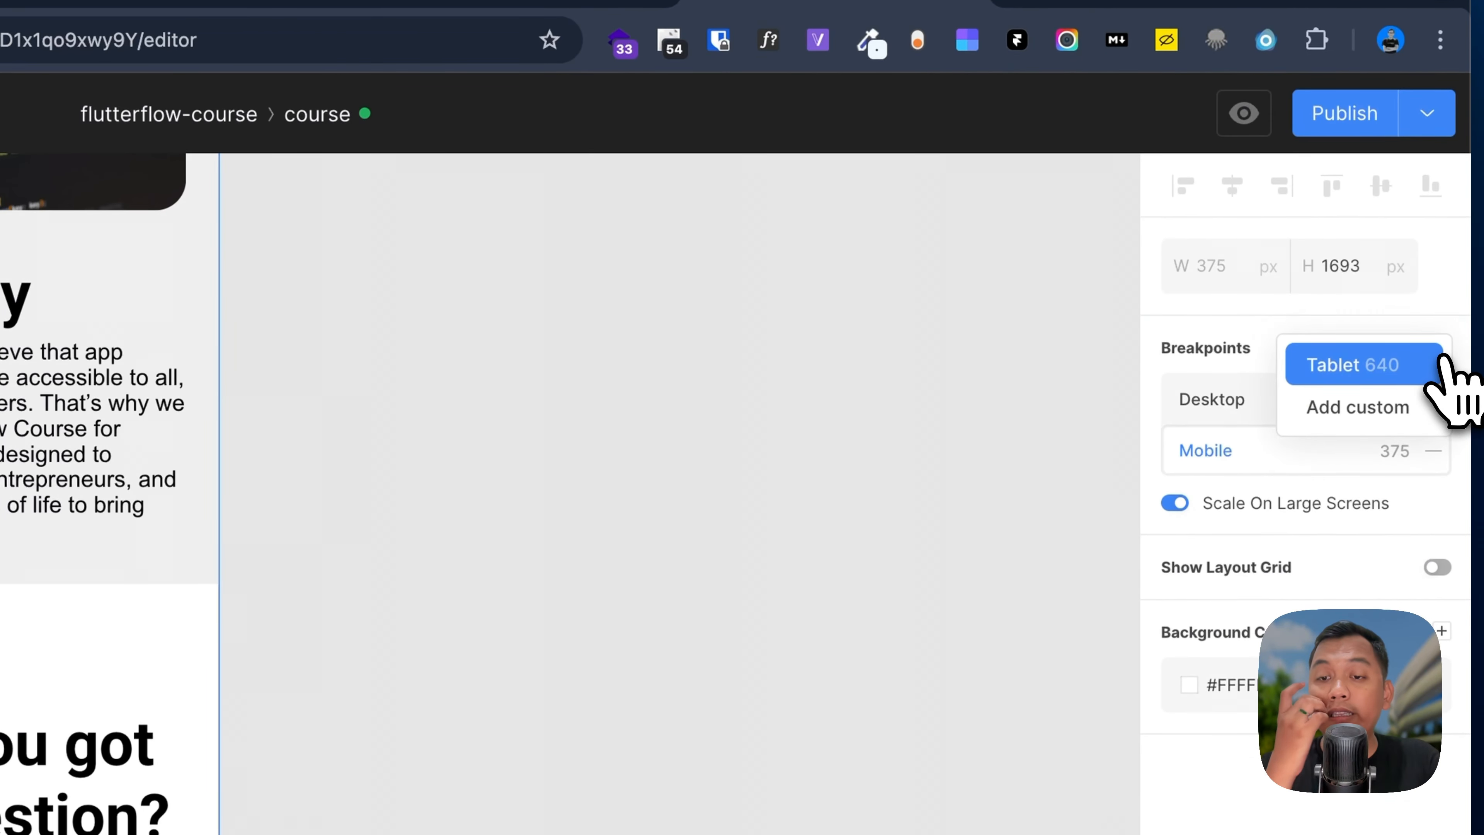
{"action": "left_click", "coordinate": [1241, 420]}
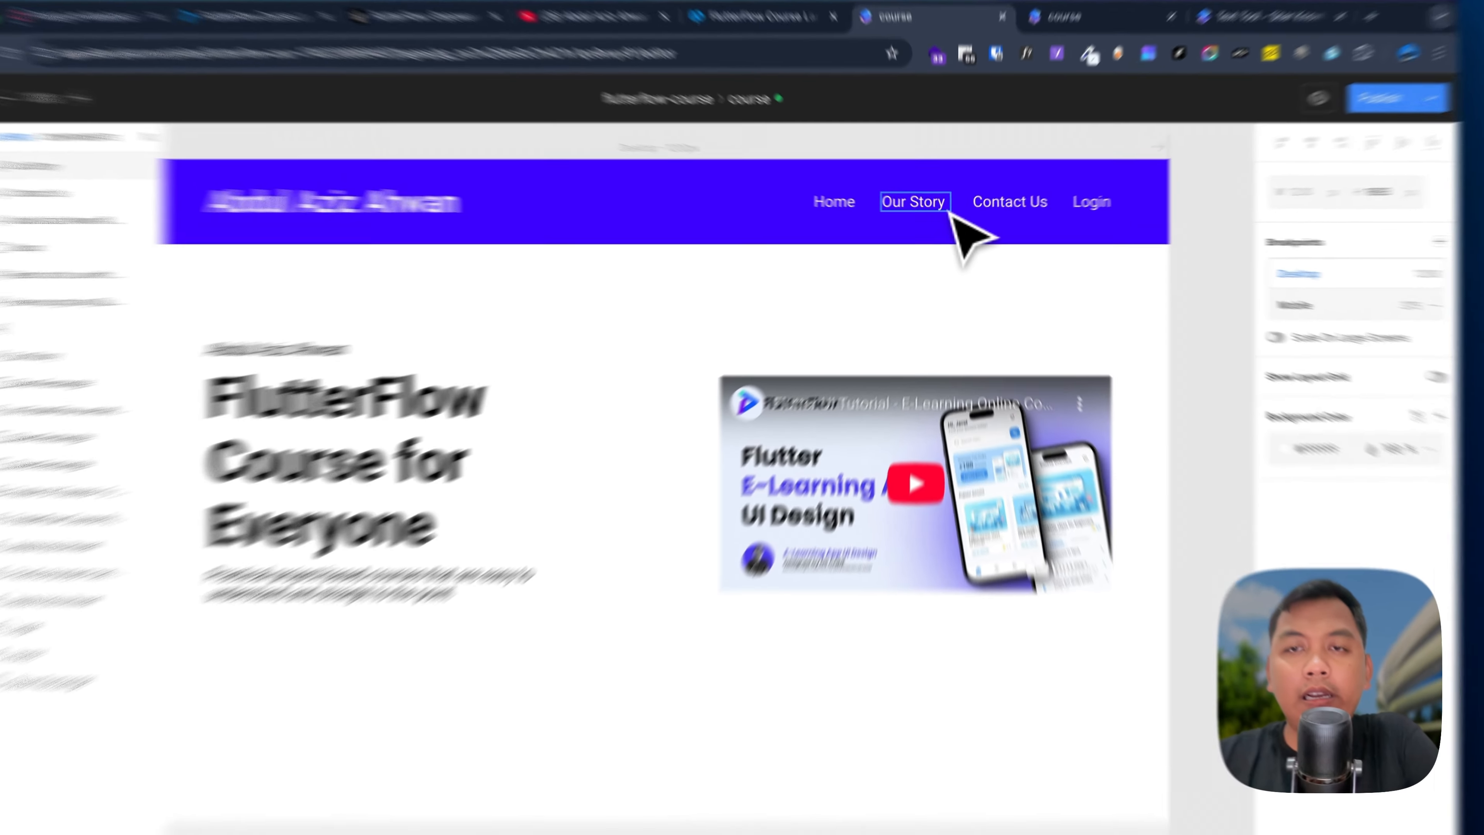
Step: Select the Our Story nav item in the page header
{"action": "left_click", "coordinate": [921, 208]}
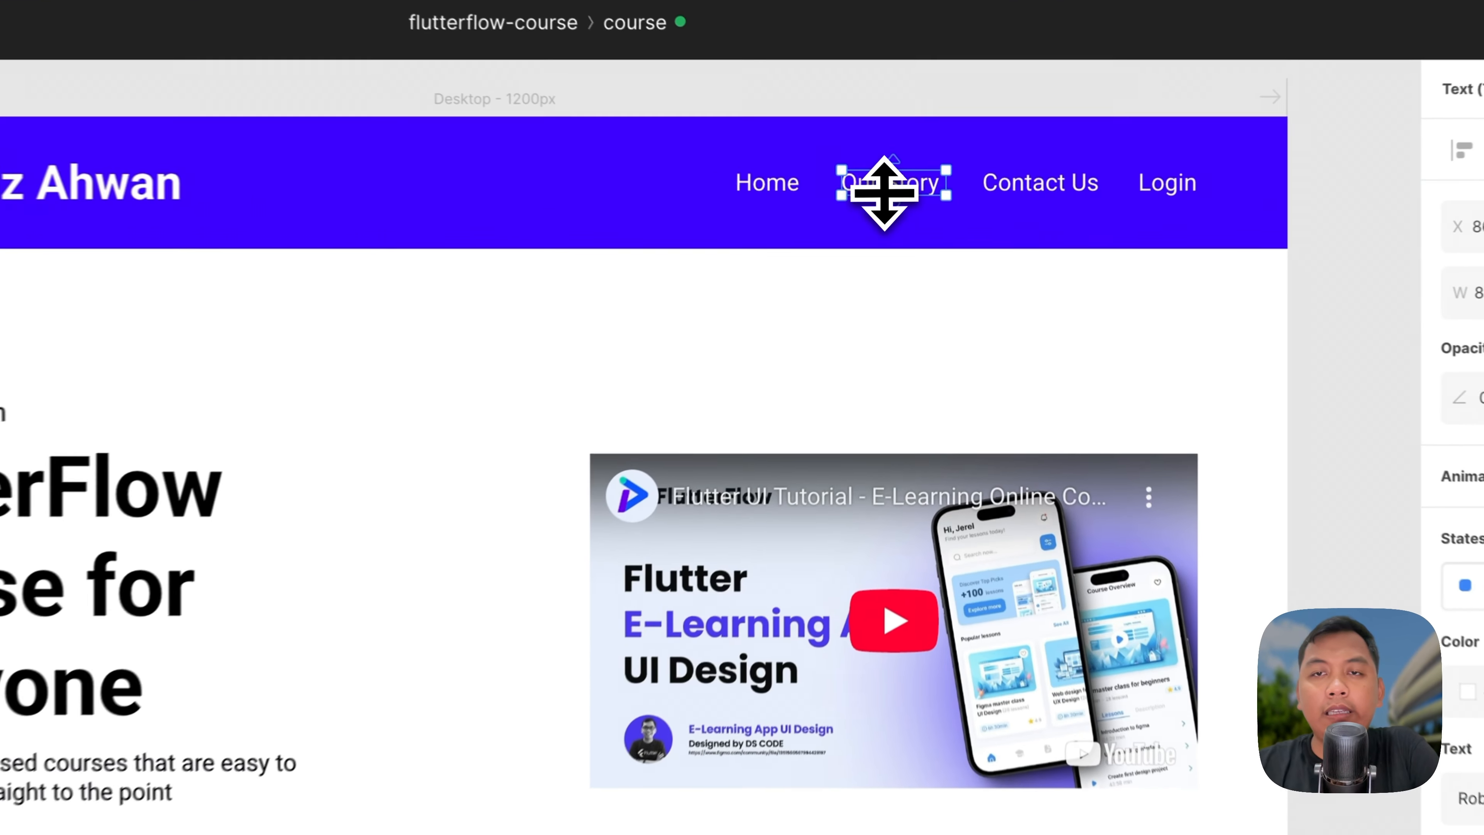
{"action": "scroll", "coordinate": [777, 613], "scroll_direction": "down", "scroll_amount": 10}
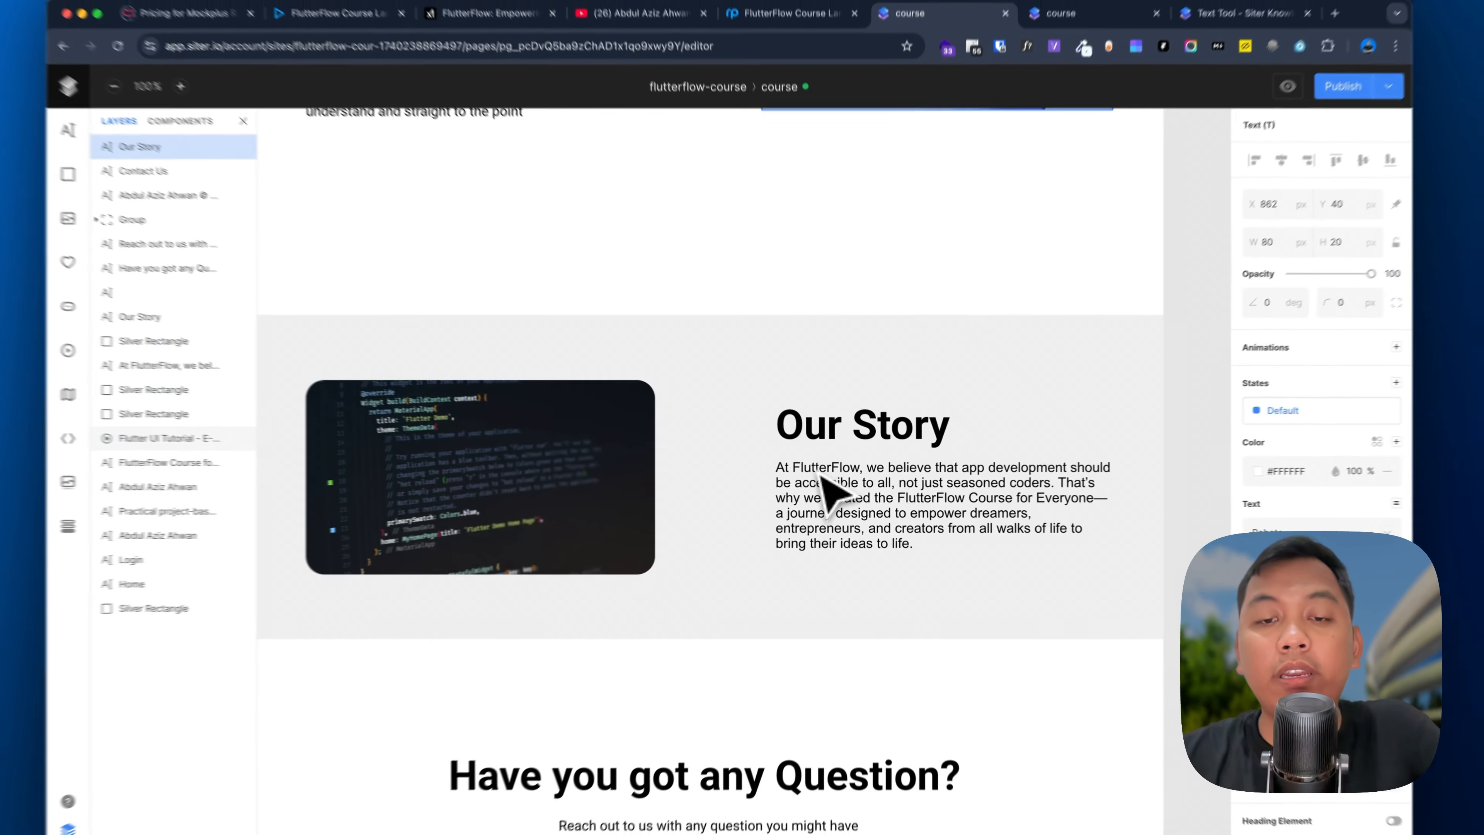
{"action": "scroll", "coordinate": [821, 476], "scroll_direction": "up", "scroll_amount": 10}
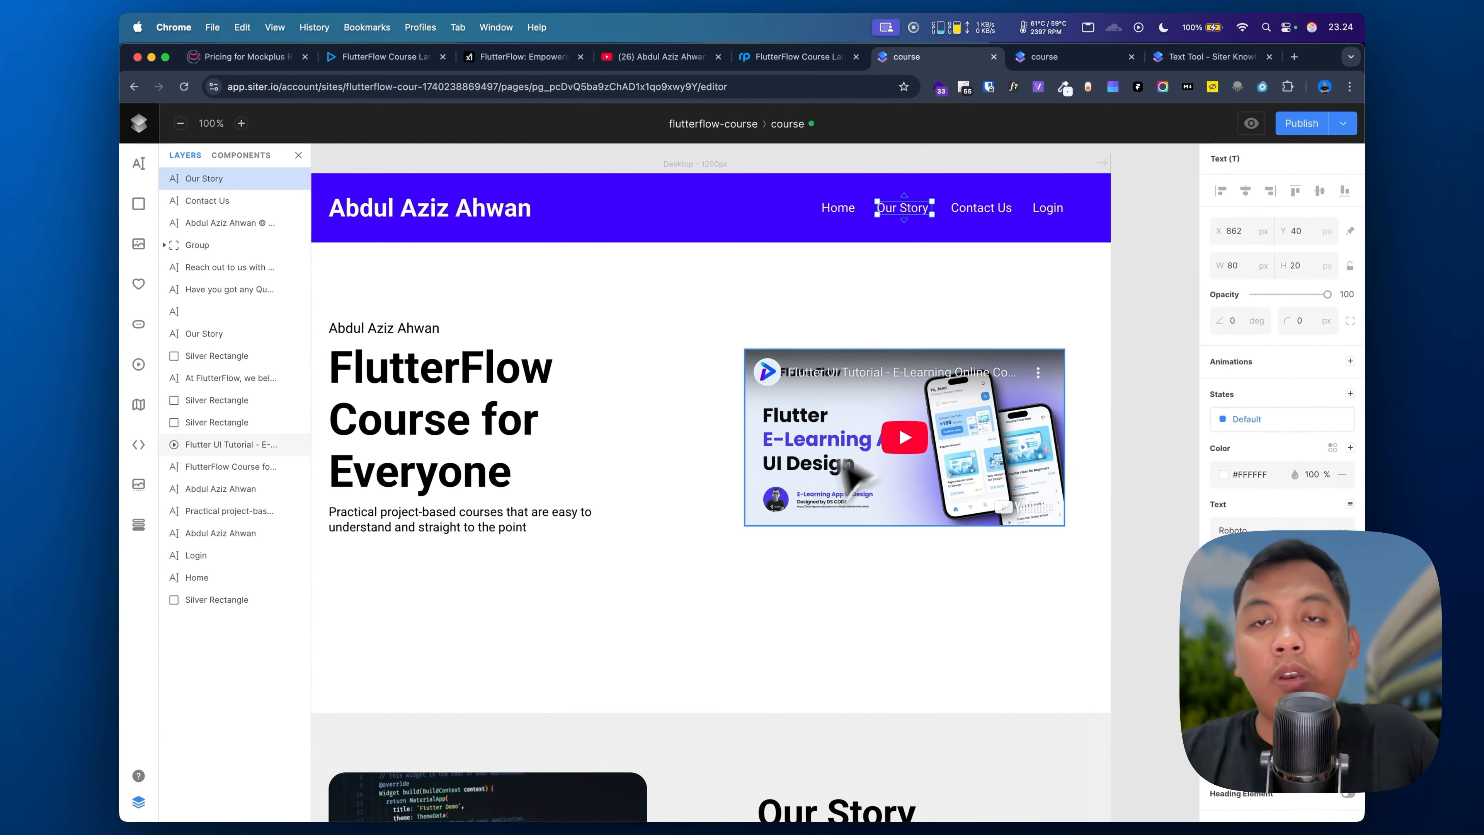
{"action": "scroll", "coordinate": [944, 391], "scroll_direction": "down", "scroll_amount": 10}
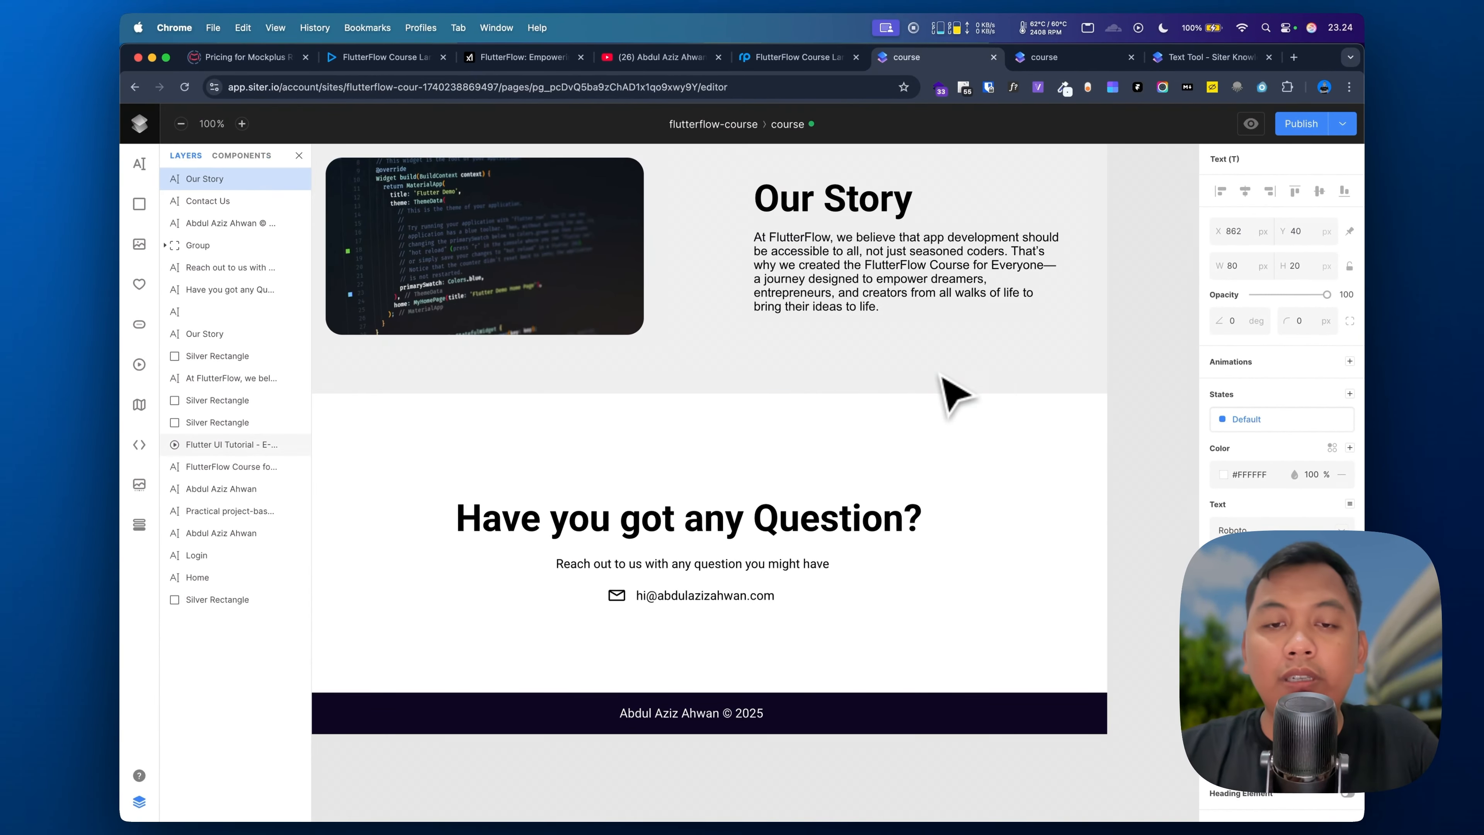
{"action": "scroll", "coordinate": [950, 391], "scroll_direction": "up", "scroll_amount": 12}
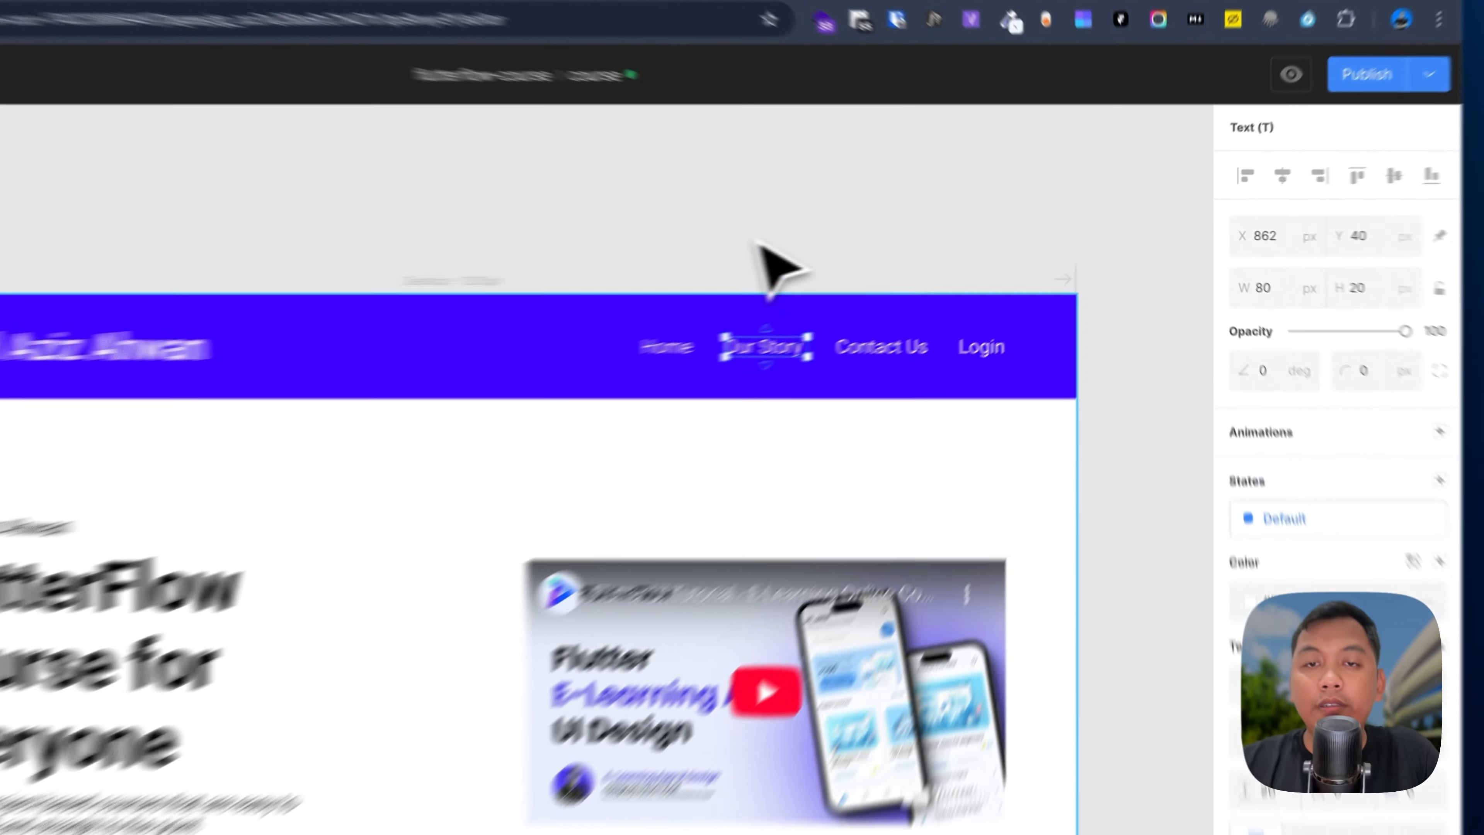
{"action": "left_click", "coordinate": [860, 240]}
{"action": "left_click", "coordinate": [886, 290]}
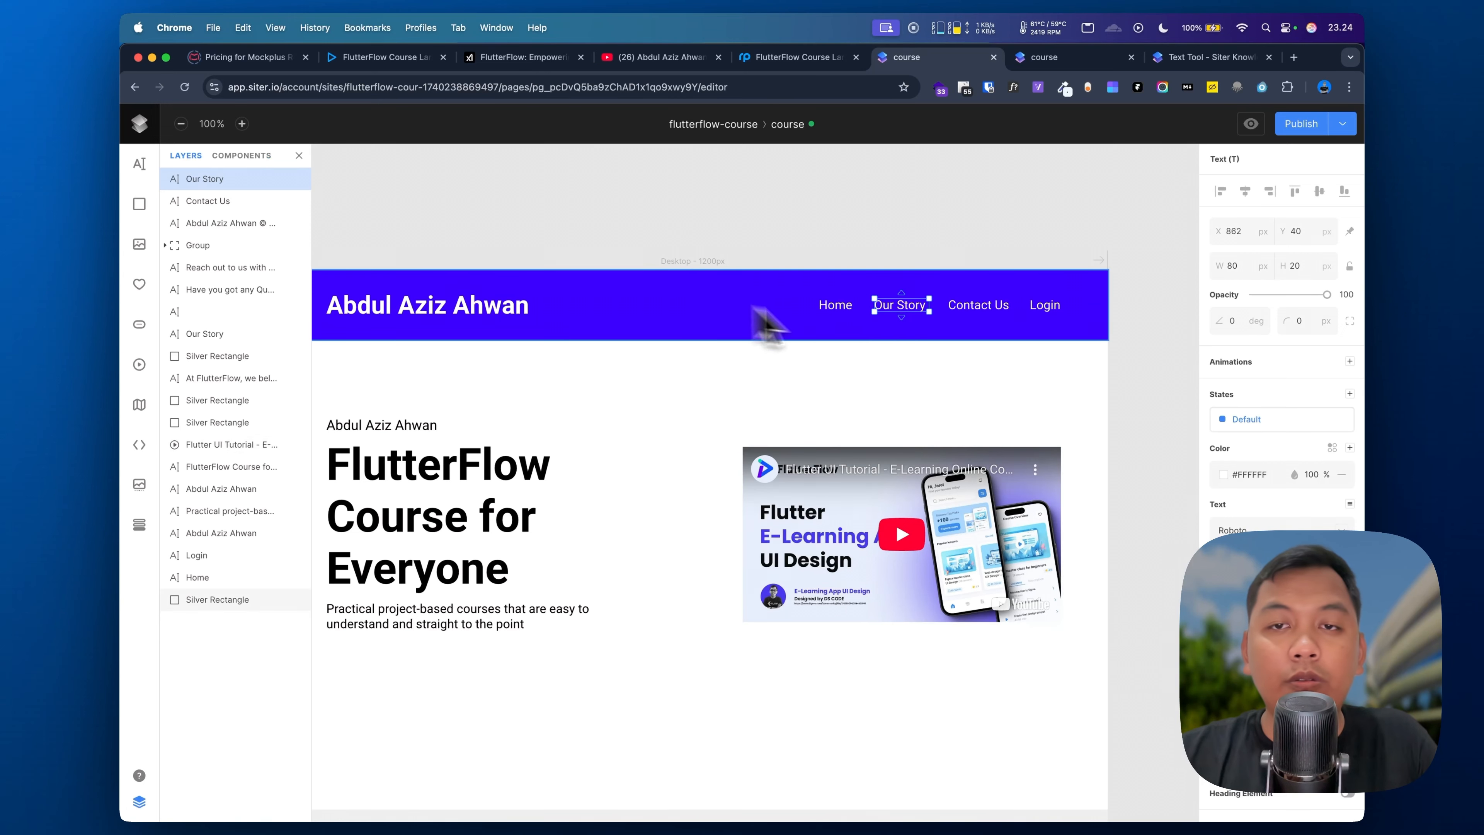
{"action": "scroll", "coordinate": [879, 520], "scroll_direction": "down", "scroll_amount": 5}
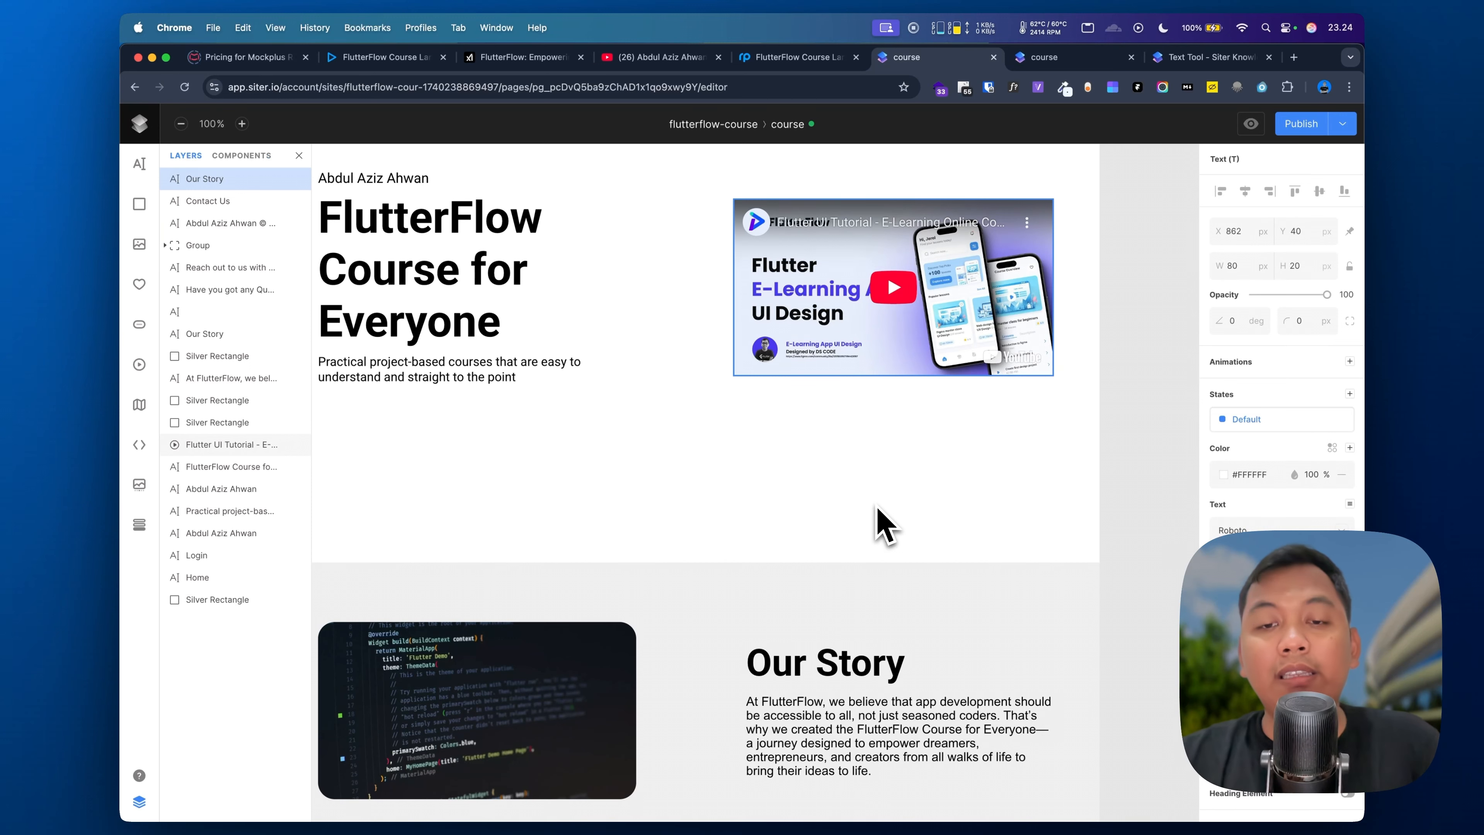
{"action": "scroll", "coordinate": [882, 524], "scroll_direction": "up", "scroll_amount": 5}
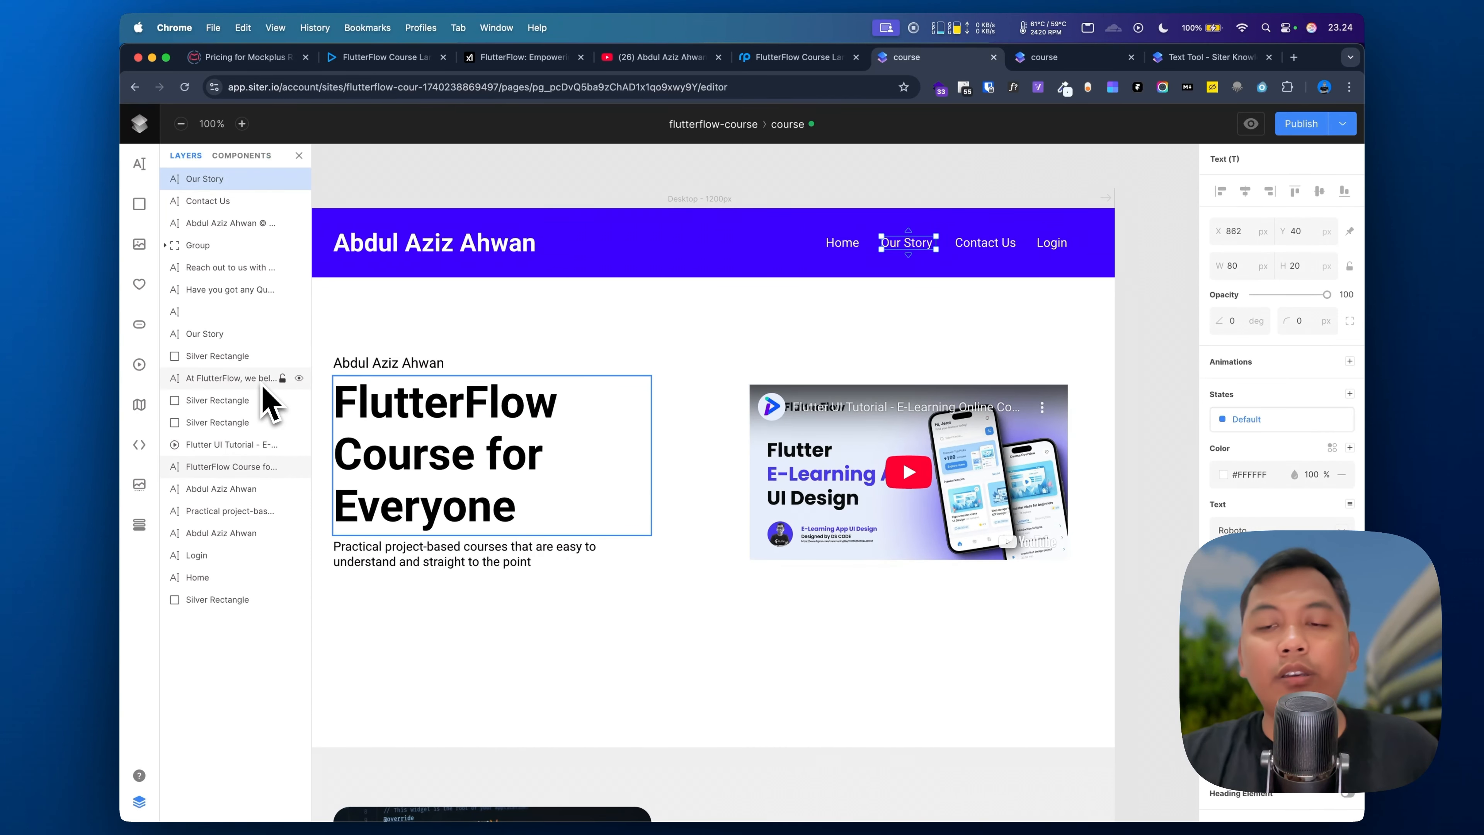
{"action": "scroll", "coordinate": [514, 643], "scroll_direction": "down", "scroll_amount": 4}
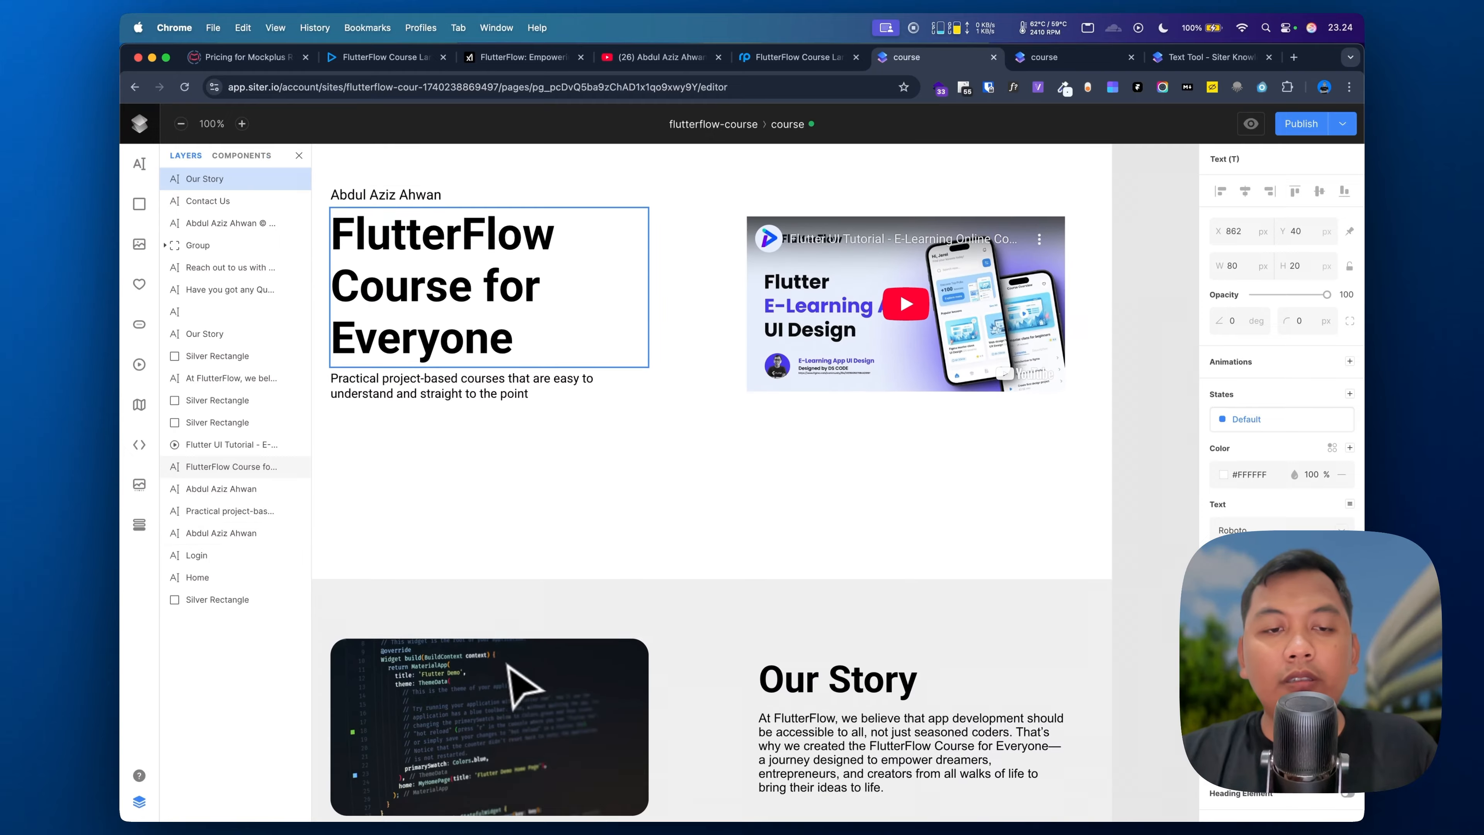
Step: Link the Our Story nav item to the grey Our Story section's element id
{"action": "left_click", "coordinate": [569, 588]}
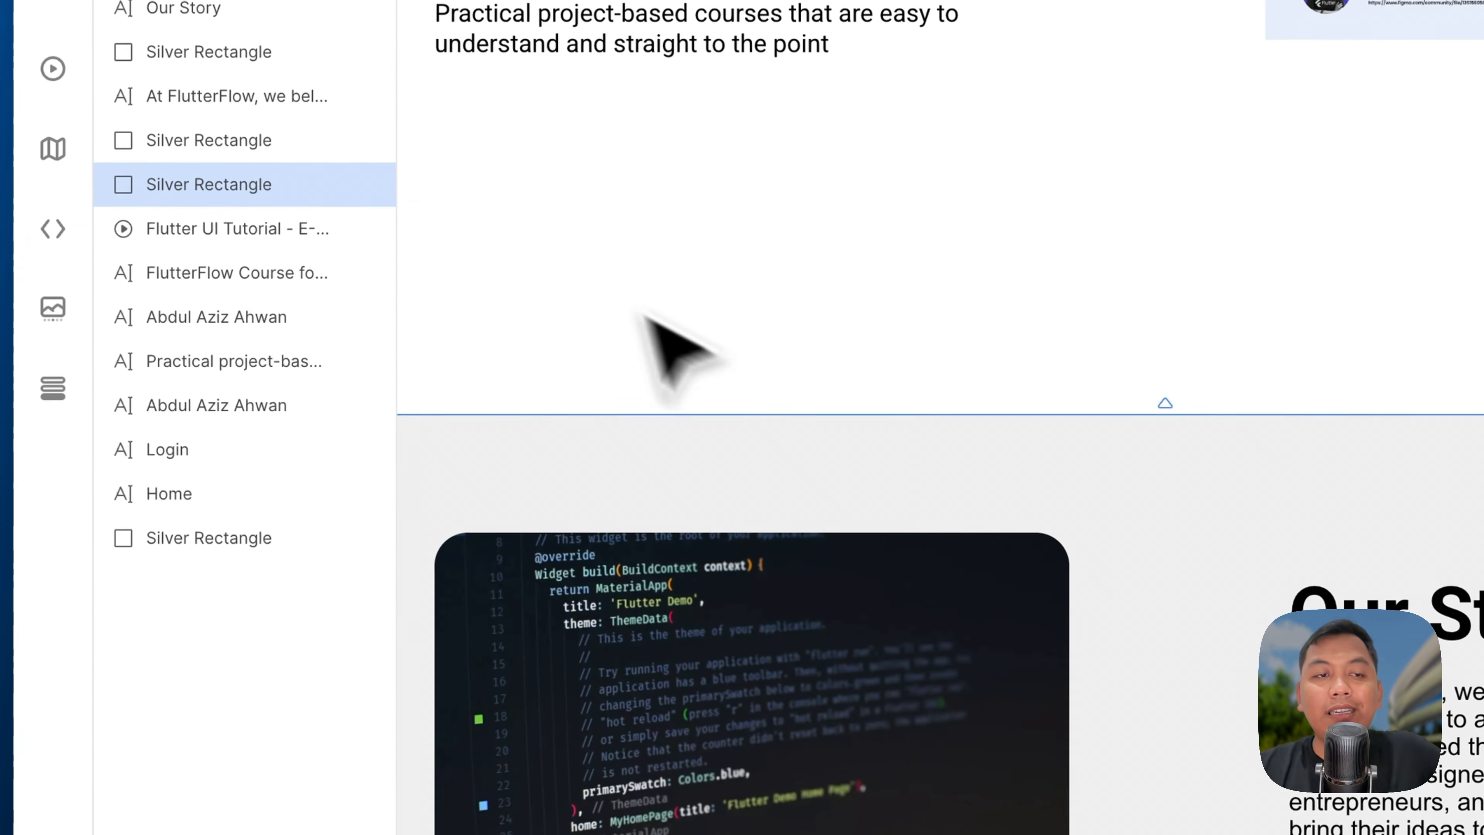
{"action": "right_click", "coordinate": [289, 194]}
{"action": "left_click", "coordinate": [417, 639]}
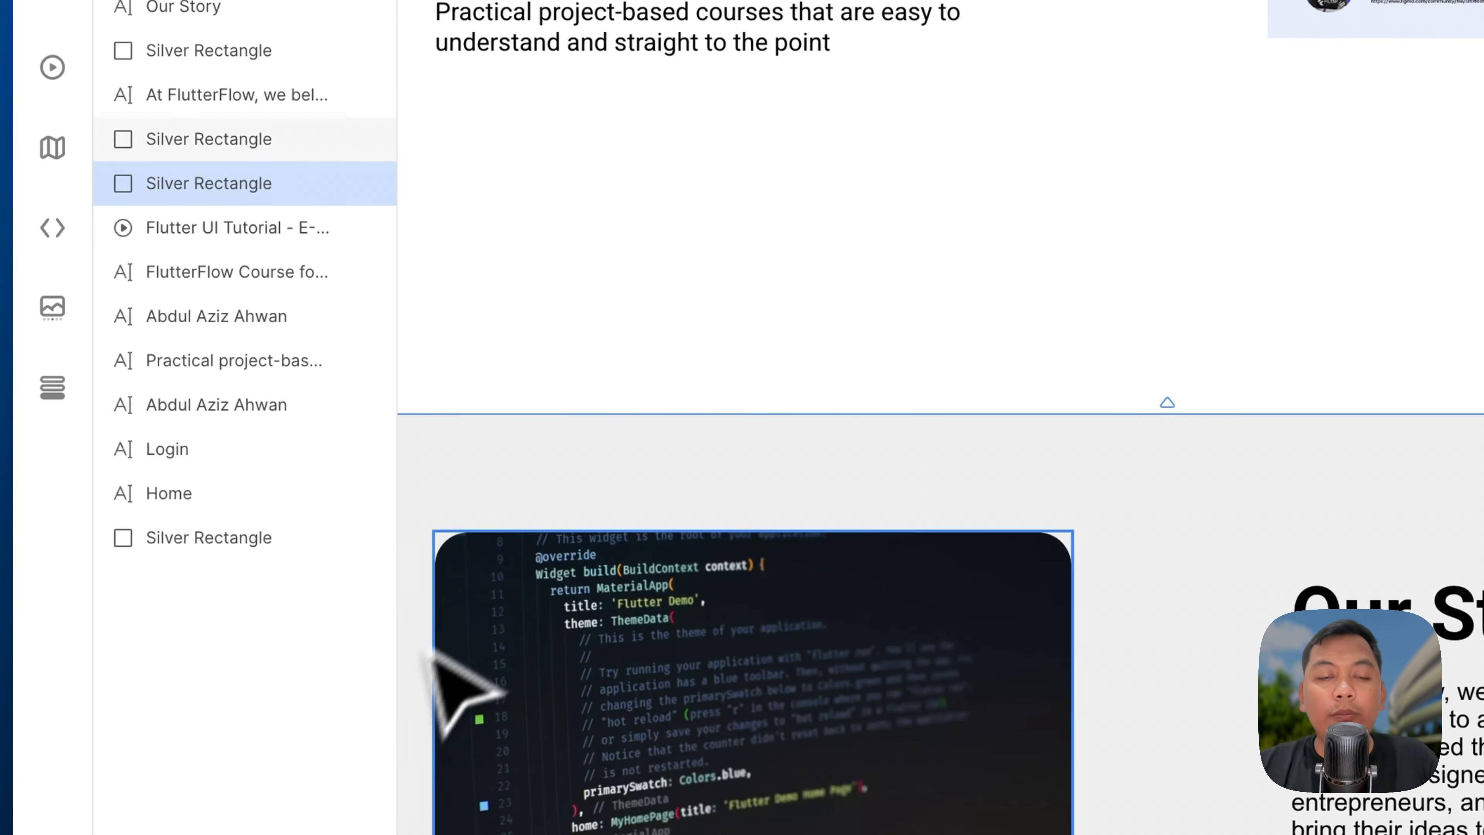
{"action": "scroll", "coordinate": [795, 397], "scroll_direction": "up", "scroll_amount": 5}
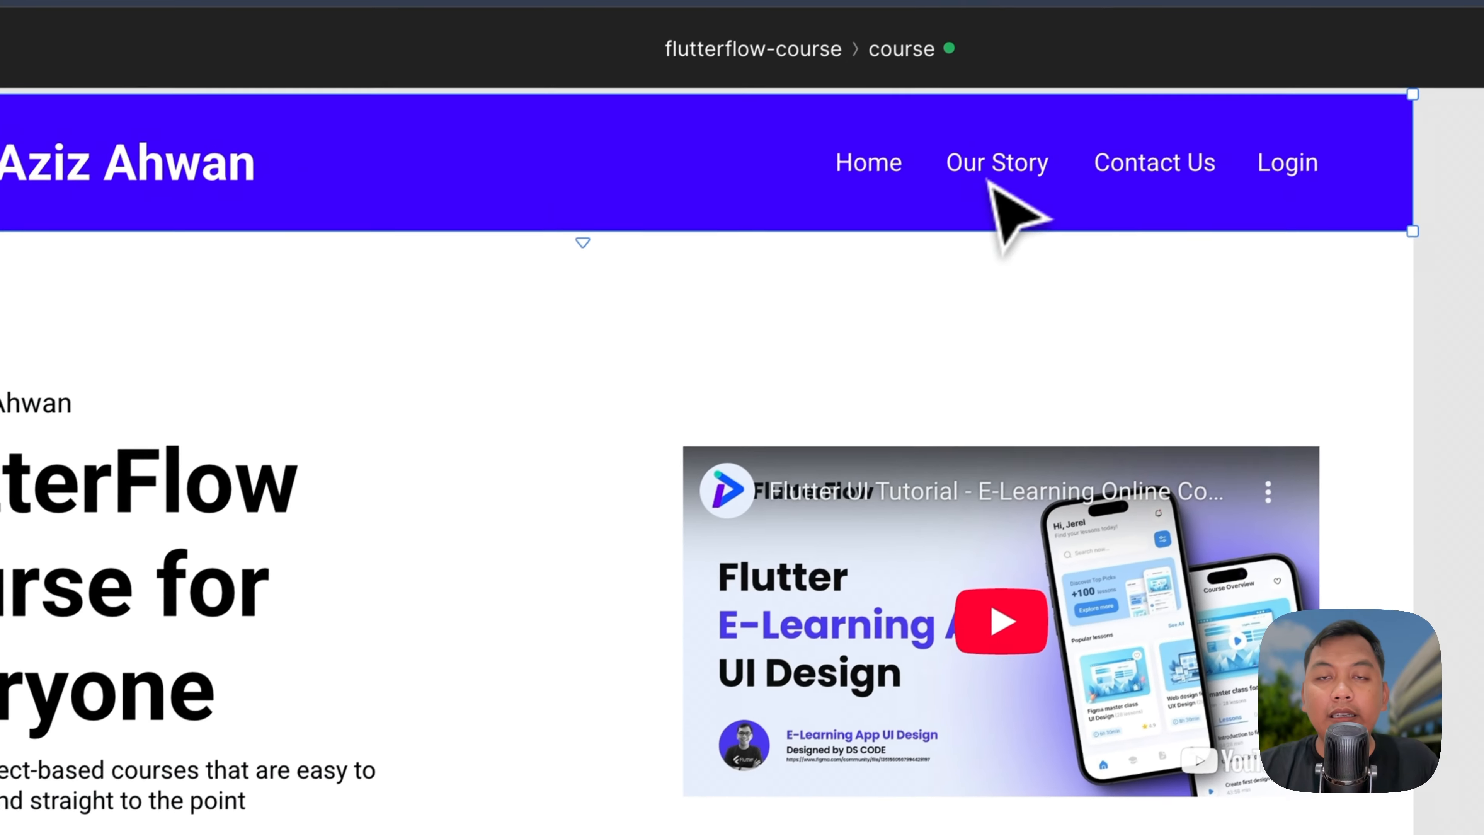
{"action": "left_click", "coordinate": [1065, 94]}
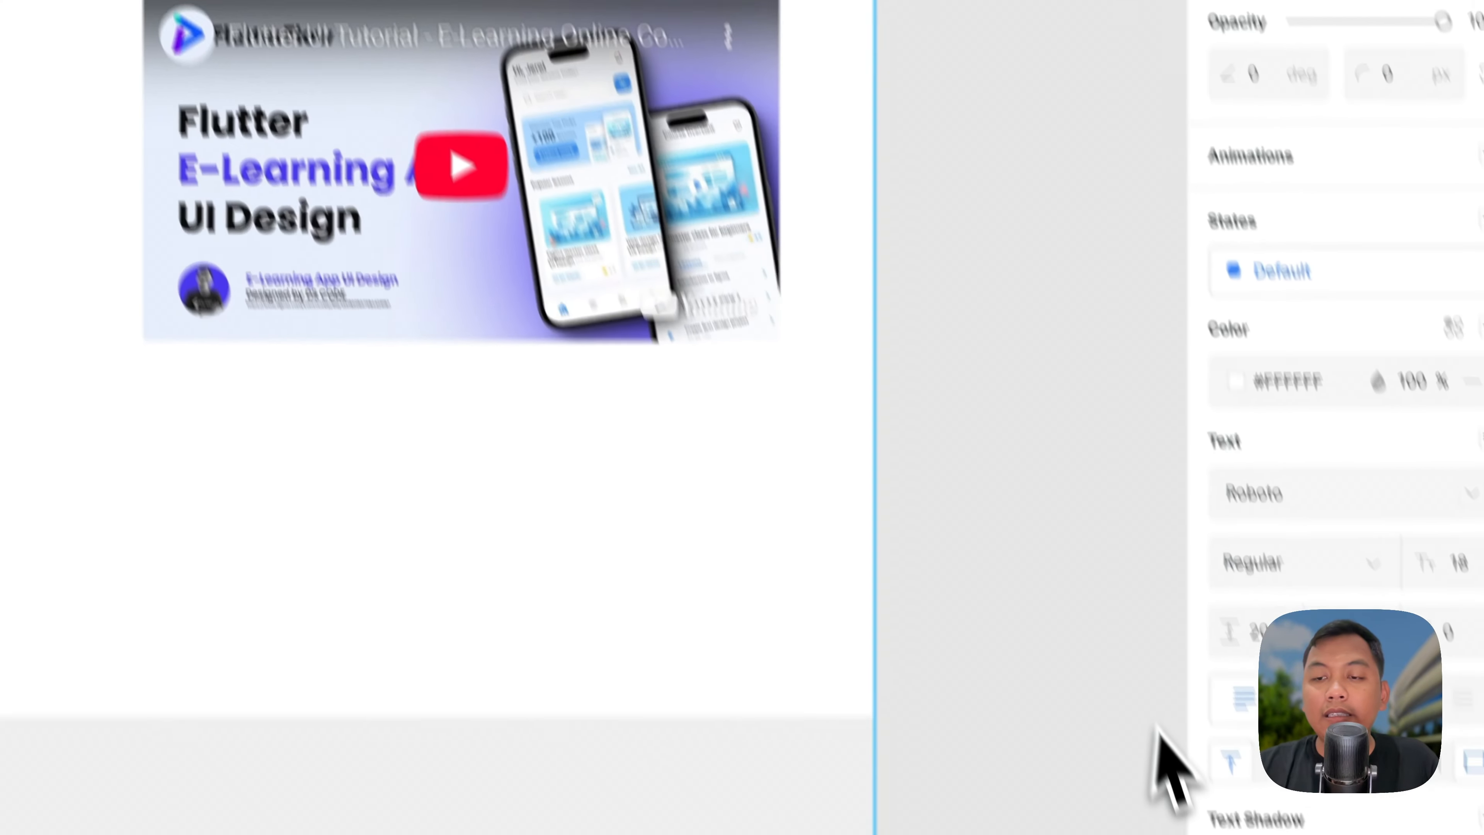
{"action": "scroll", "coordinate": [1158, 728], "scroll_direction": "down", "scroll_amount": 2}
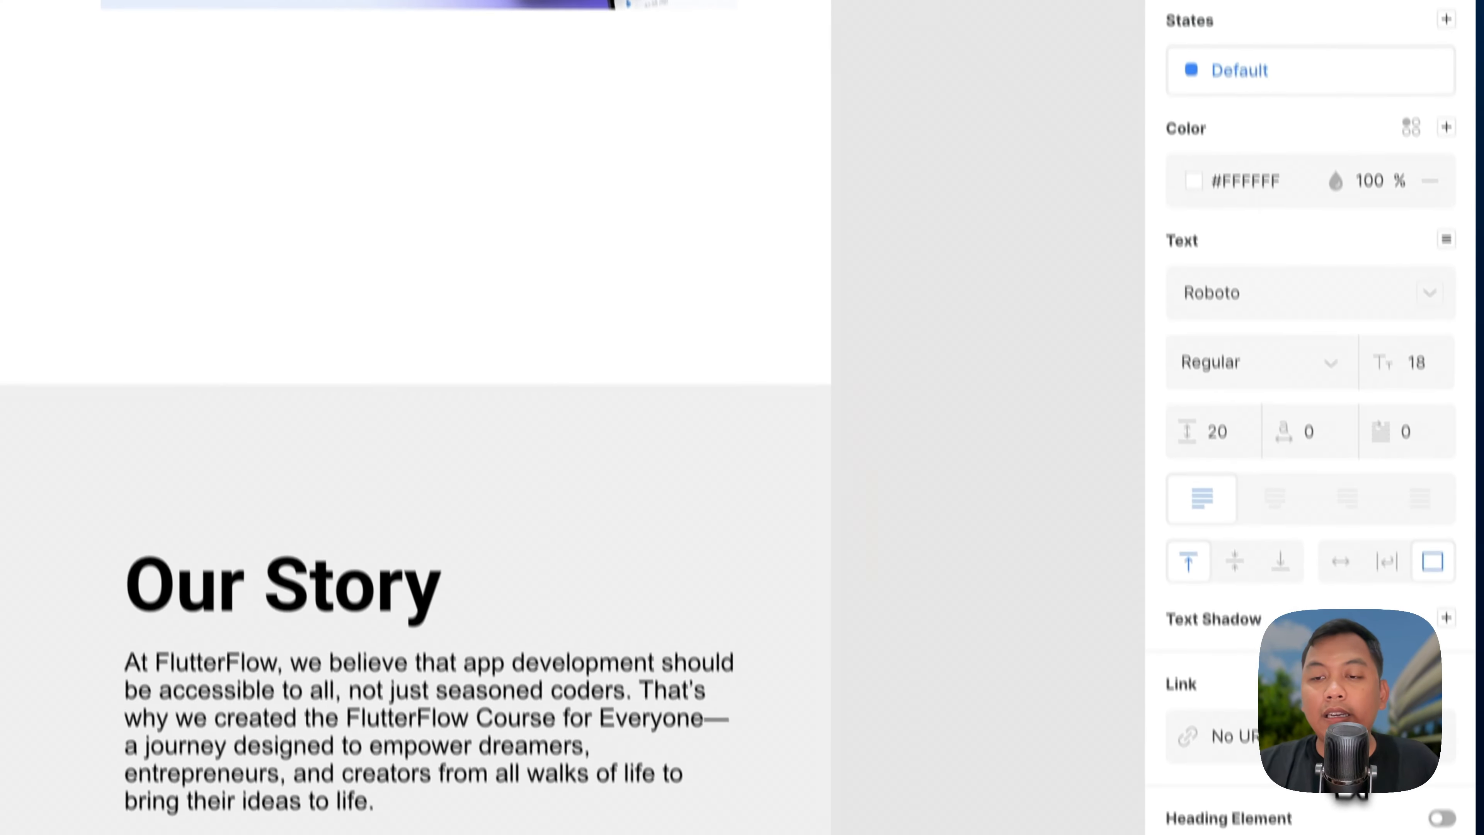
{"action": "left_click", "coordinate": [1250, 732]}
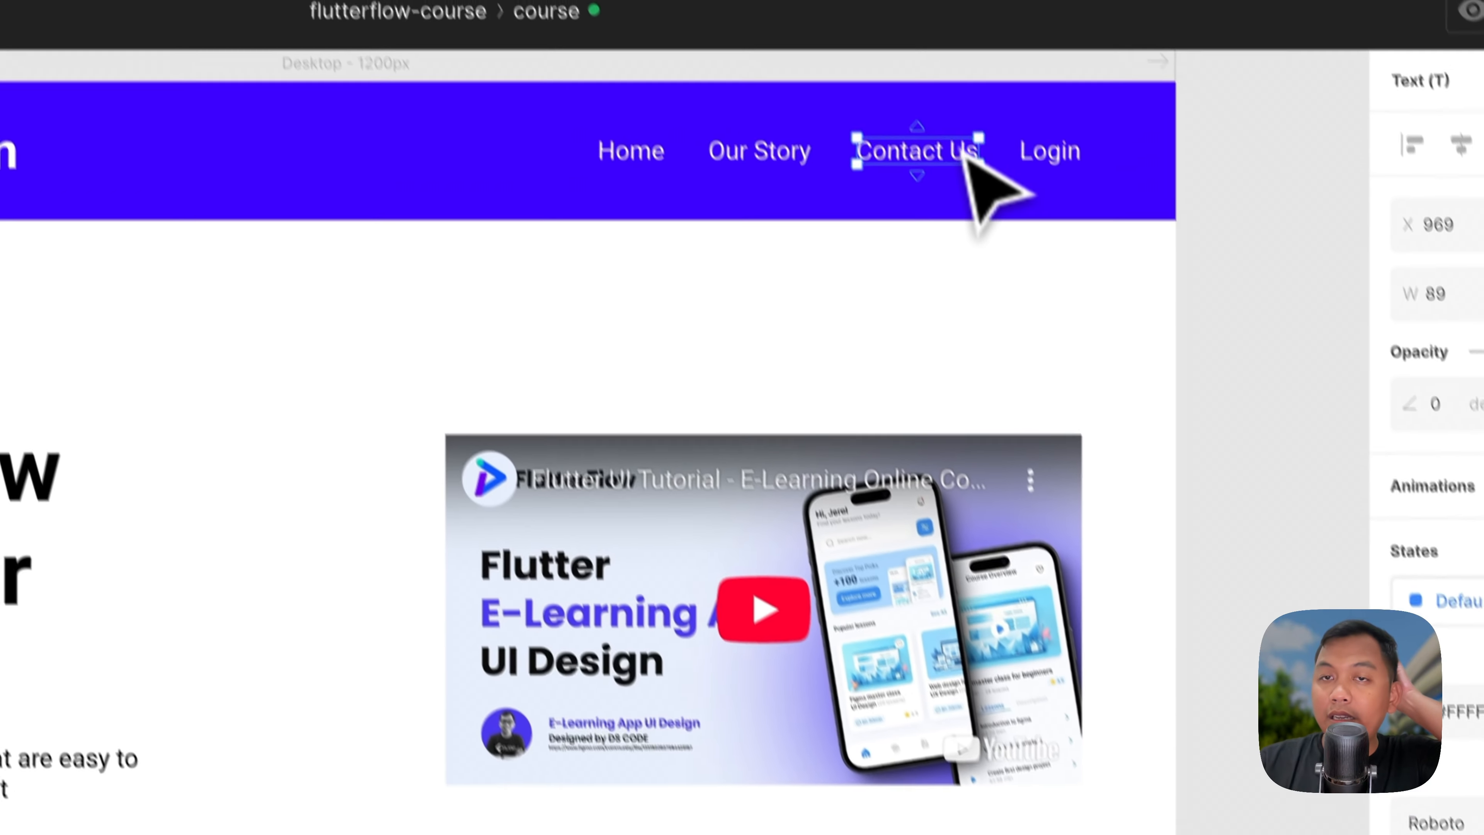
Step: Link the Contact Us nav item to the 'Have you got any Question?' heading's id
{"action": "scroll", "coordinate": [772, 441], "scroll_direction": "down", "scroll_amount": 5}
{"action": "scroll", "coordinate": [710, 458], "scroll_direction": "down", "scroll_amount": 3}
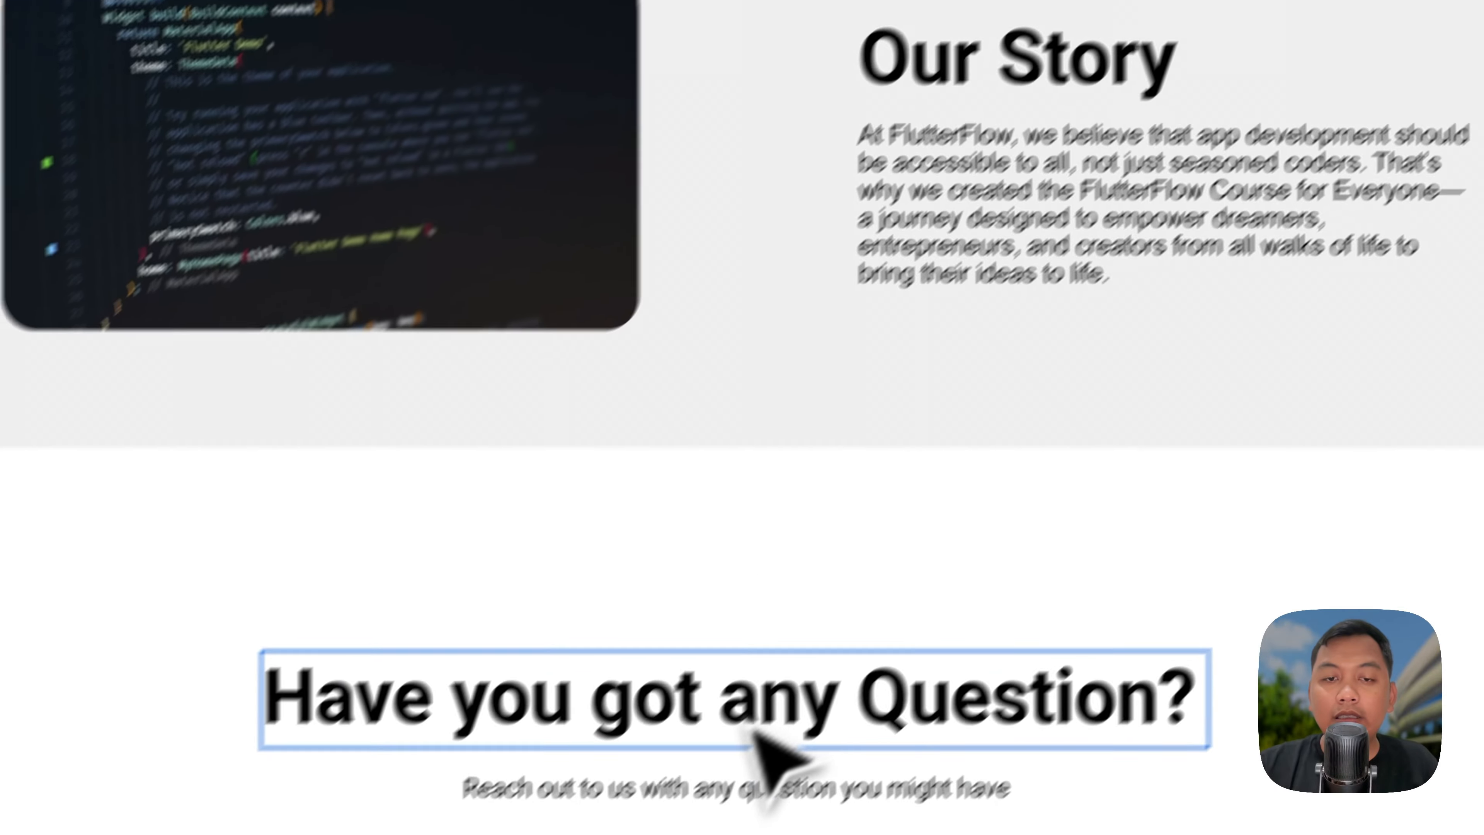
{"action": "left_click", "coordinate": [750, 725]}
{"action": "right_click", "coordinate": [248, 184]}
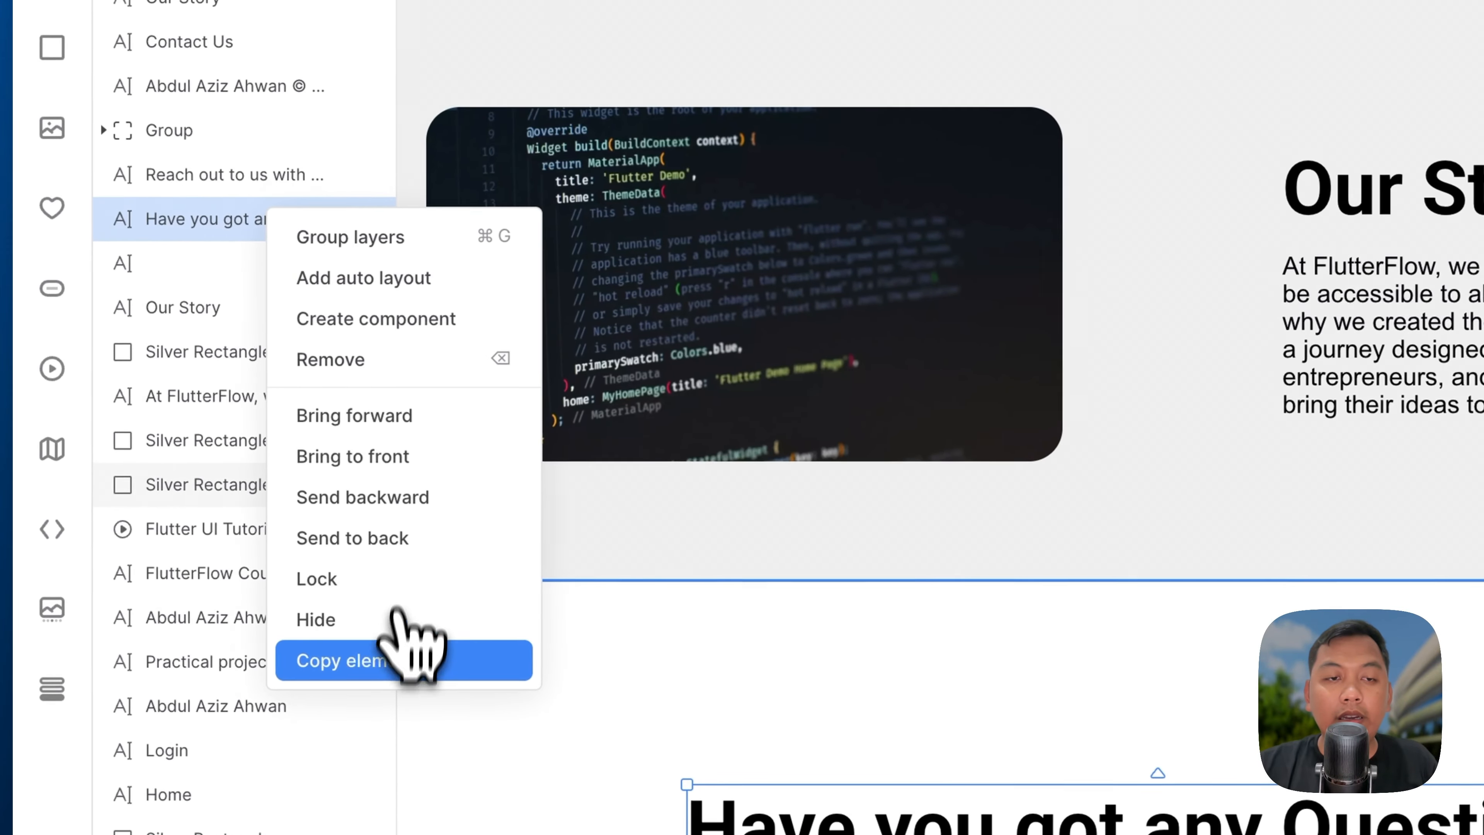
{"action": "left_click", "coordinate": [347, 621]}
{"action": "scroll", "coordinate": [467, 654], "scroll_direction": "up", "scroll_amount": 3}
{"action": "scroll", "coordinate": [731, 554], "scroll_direction": "up", "scroll_amount": 3}
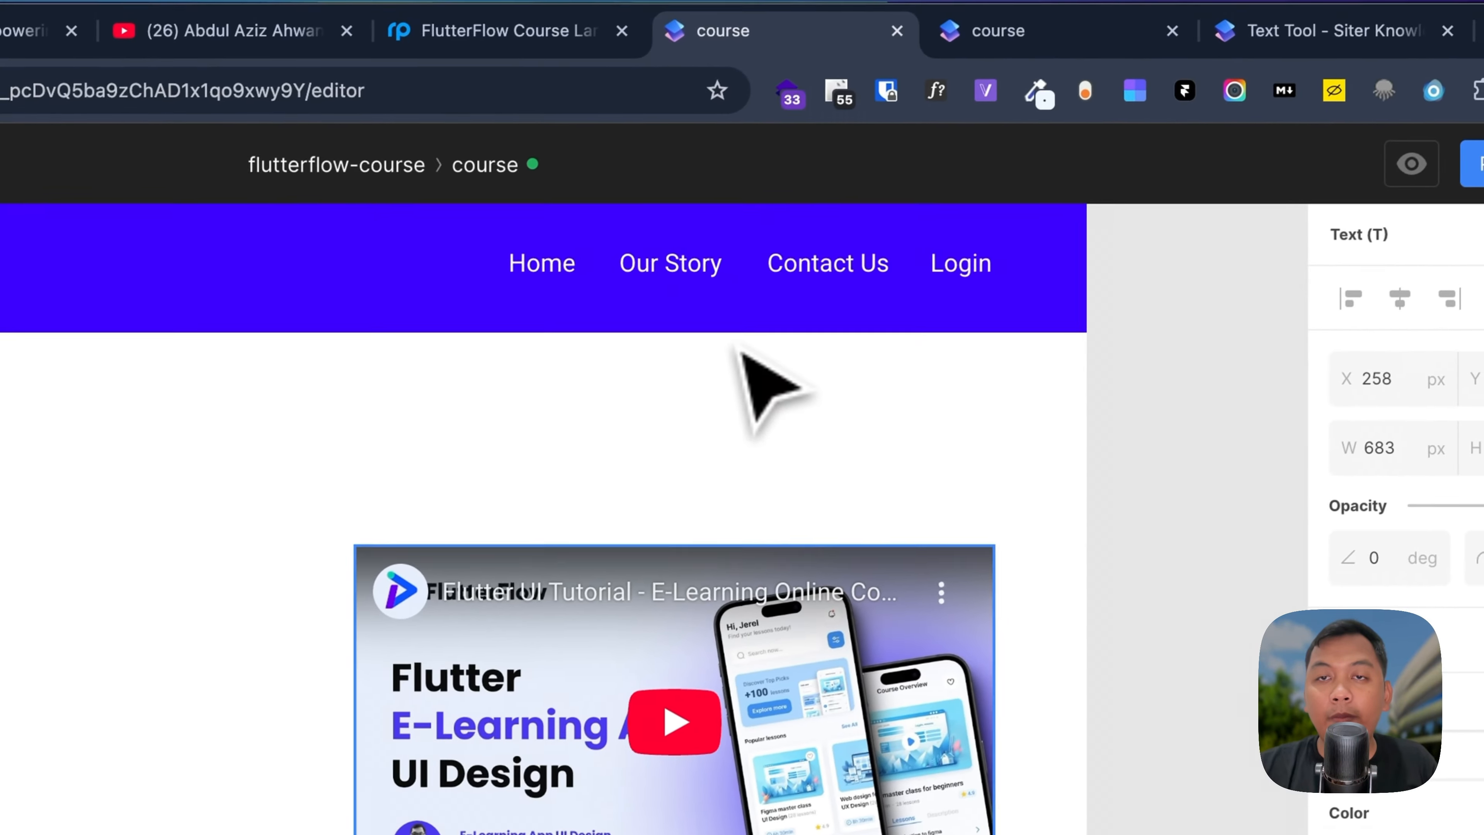
{"action": "left_click", "coordinate": [829, 265]}
{"action": "left_click", "coordinate": [1241, 695]}
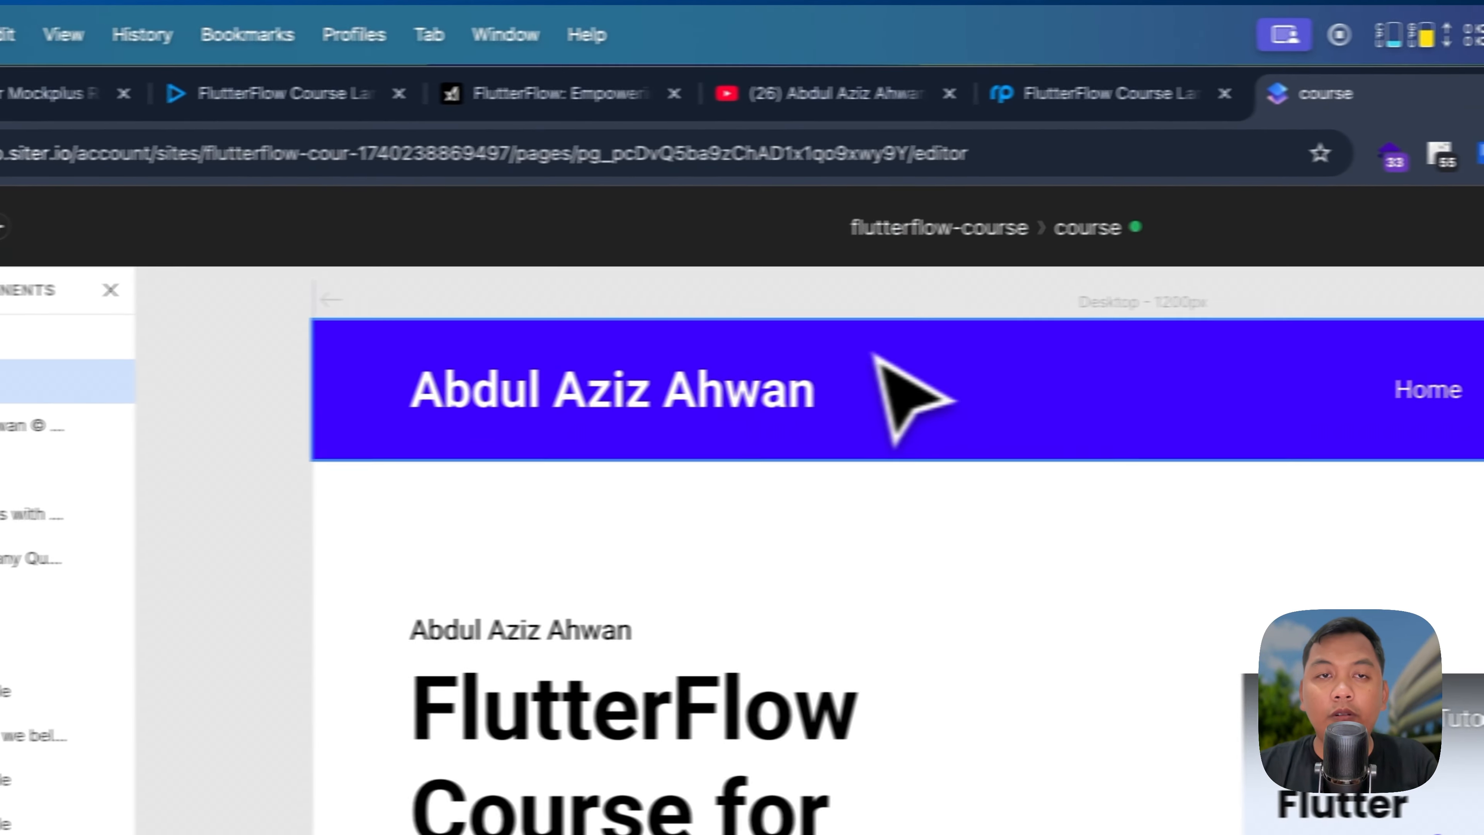
Step: Link the Home nav item to the top purple header section's element id
{"action": "left_click", "coordinate": [457, 411]}
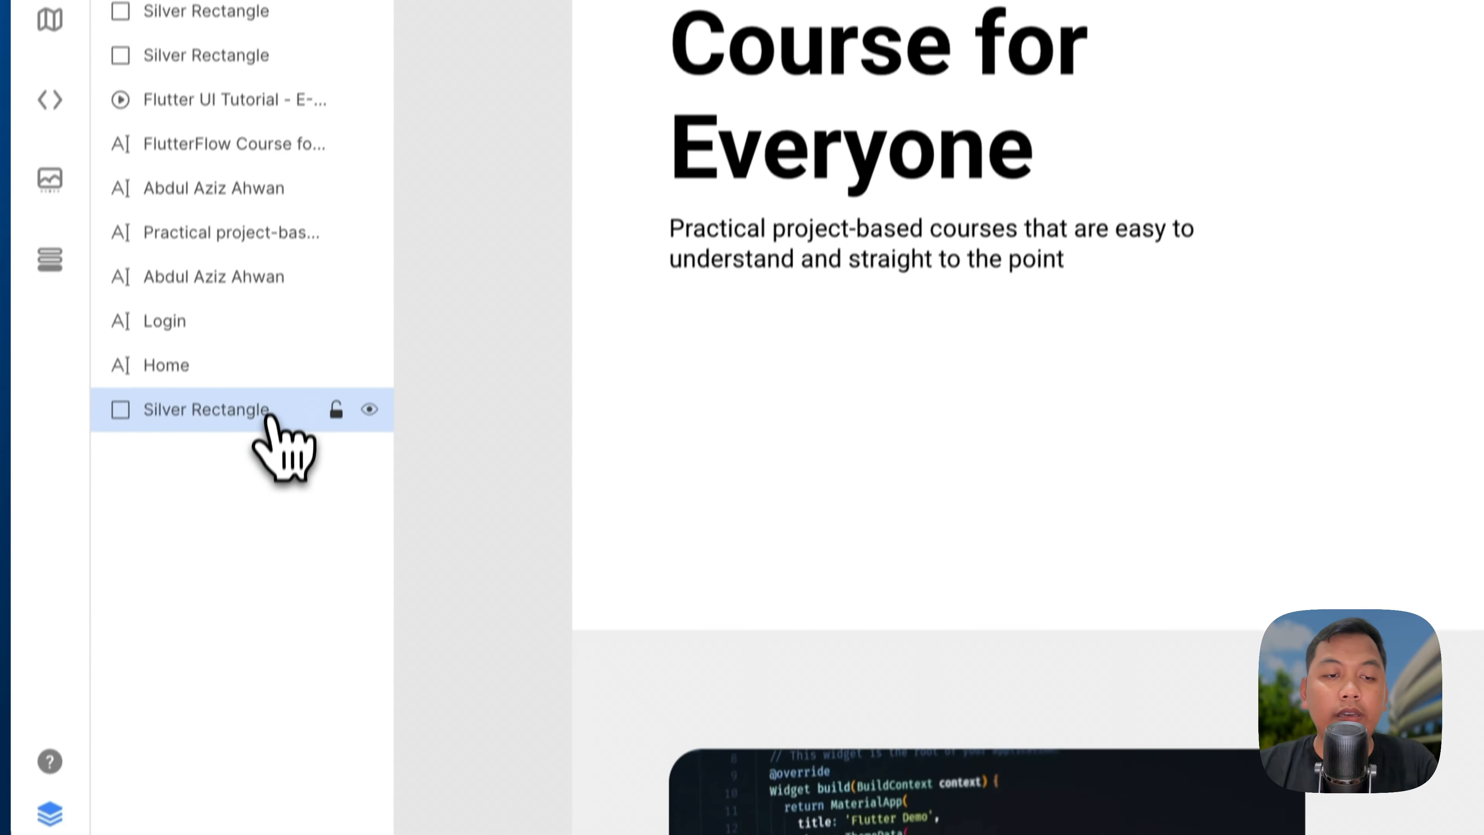
{"action": "right_click", "coordinate": [269, 416]}
{"action": "left_click", "coordinate": [353, 796]}
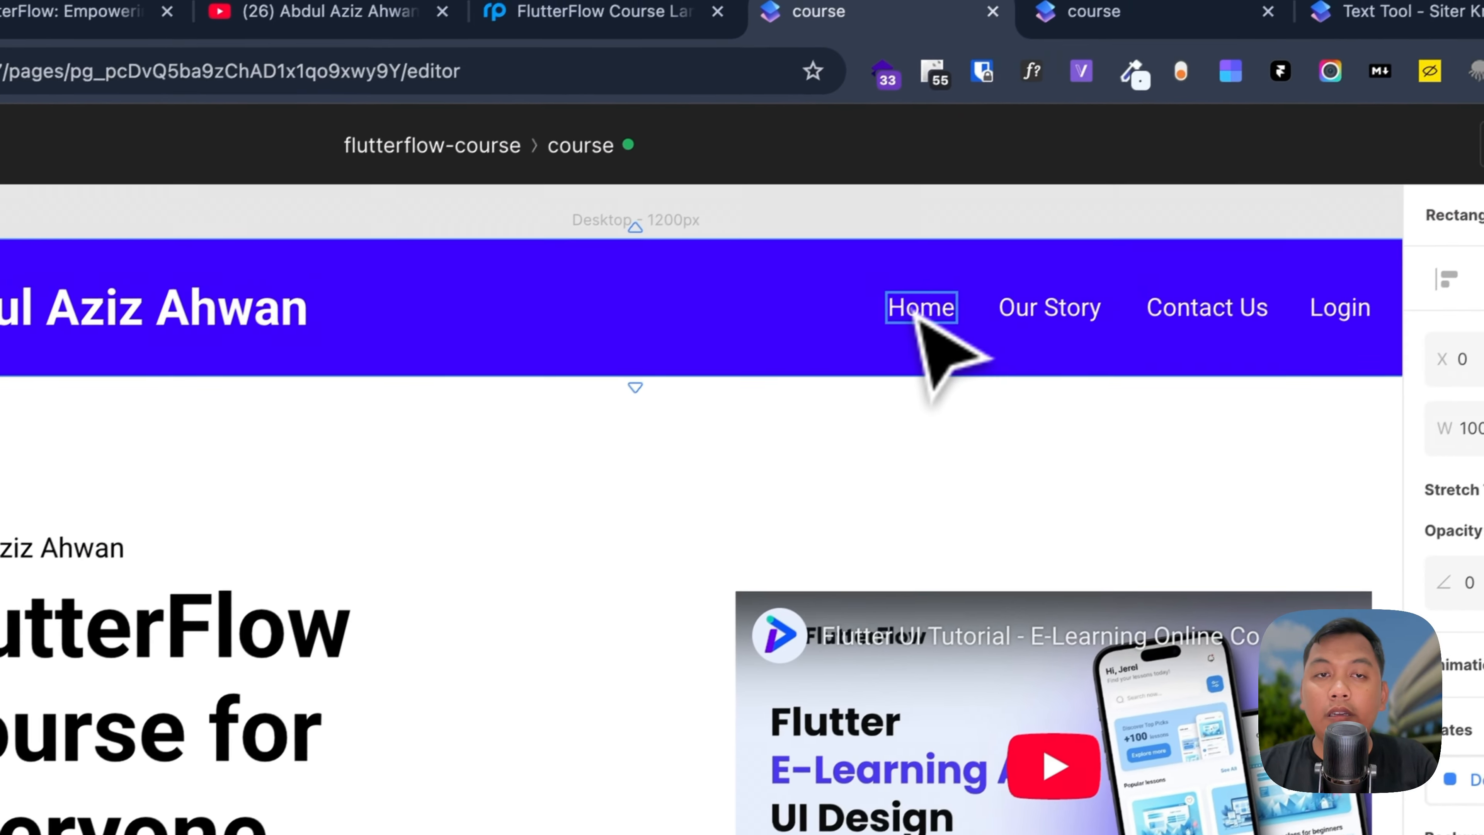
{"action": "left_click", "coordinate": [910, 316]}
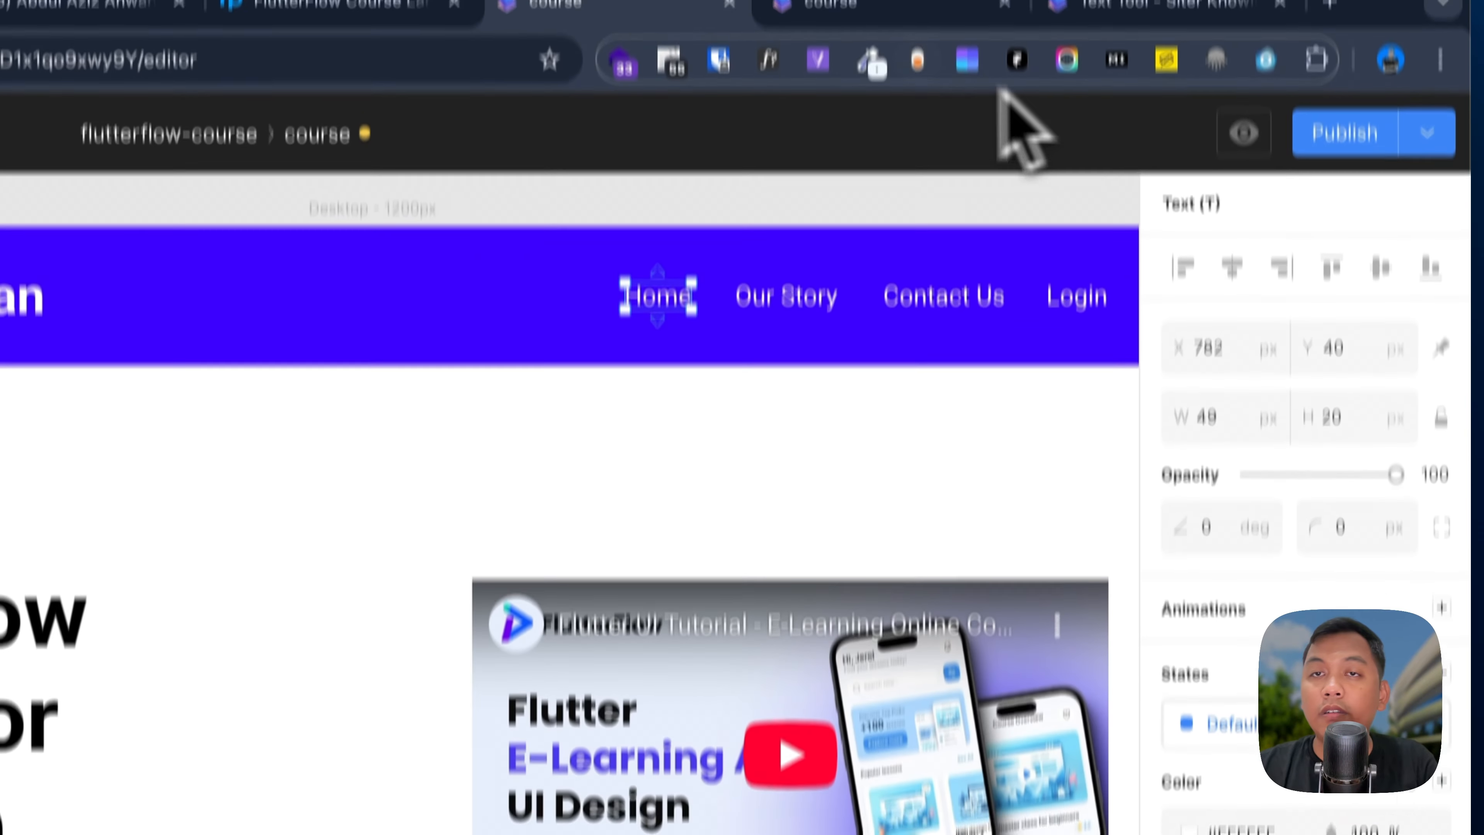
Step: Reload the preview and confirm the Our Story link jumps to its section
{"action": "left_click", "coordinate": [918, 111]}
{"action": "key", "text": "super+r"}
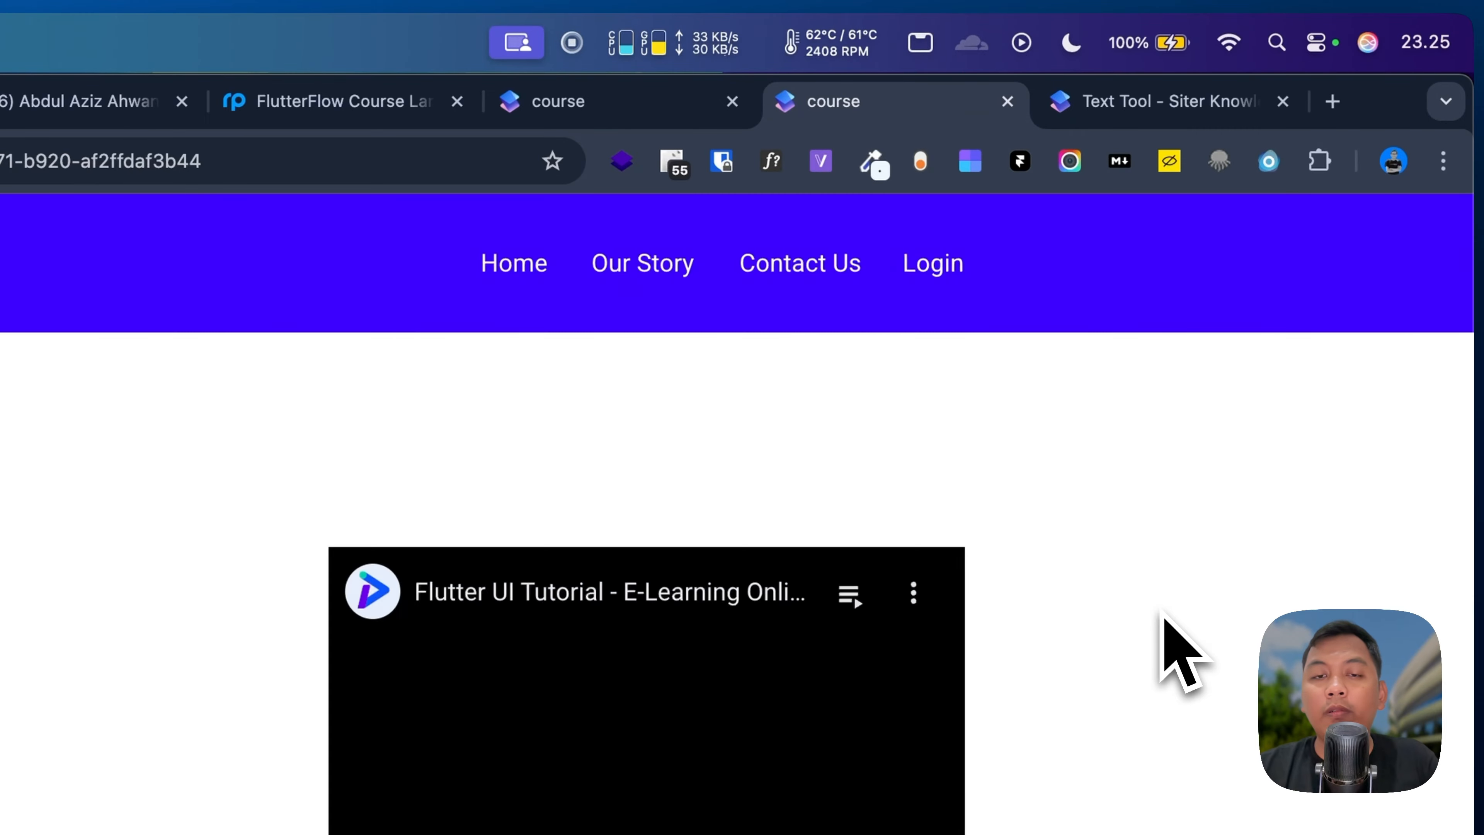
{"action": "left_click", "coordinate": [672, 280]}
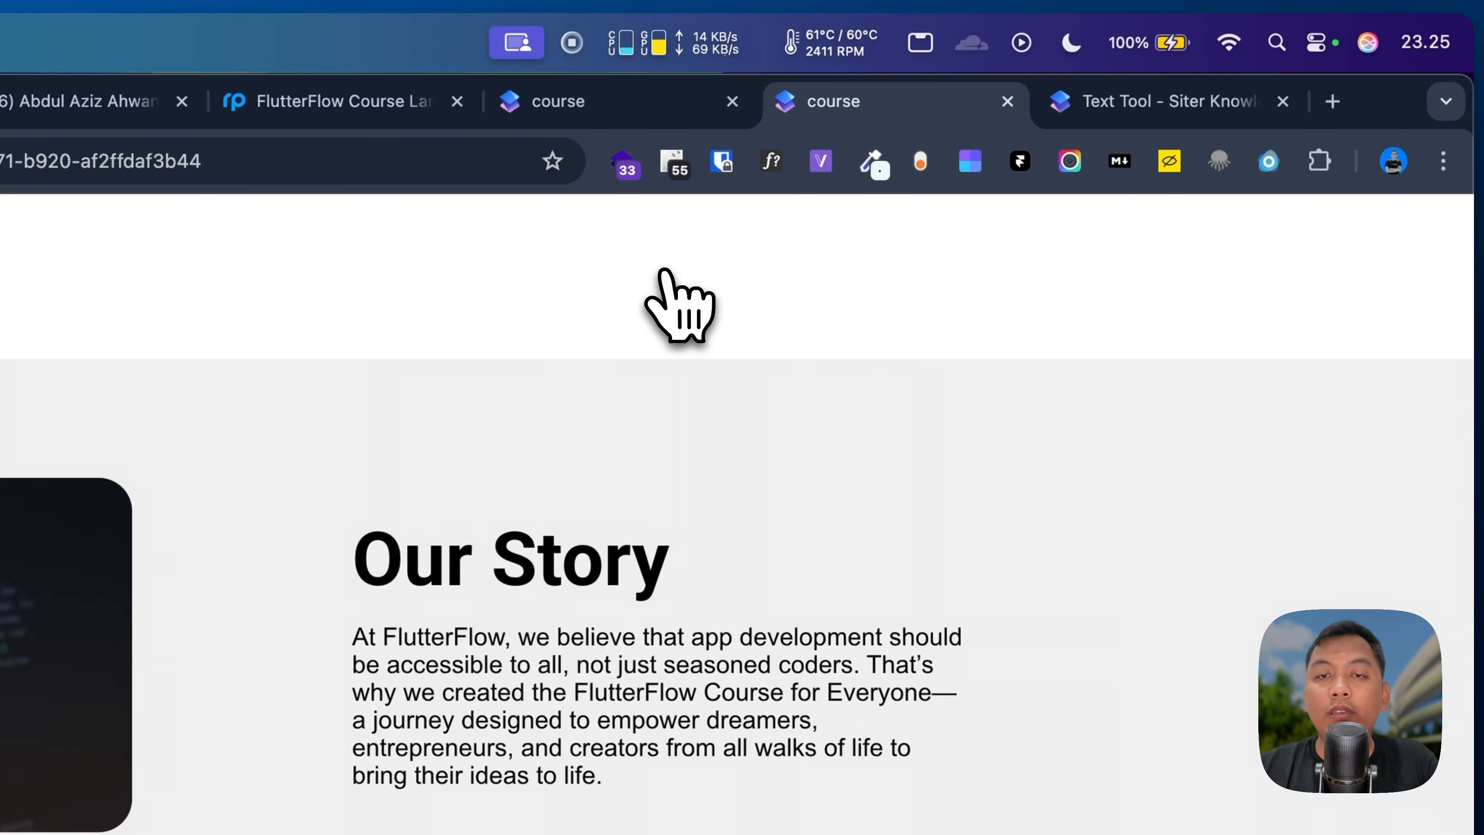
{"action": "scroll", "coordinate": [678, 304], "scroll_direction": "up", "scroll_amount": 10}
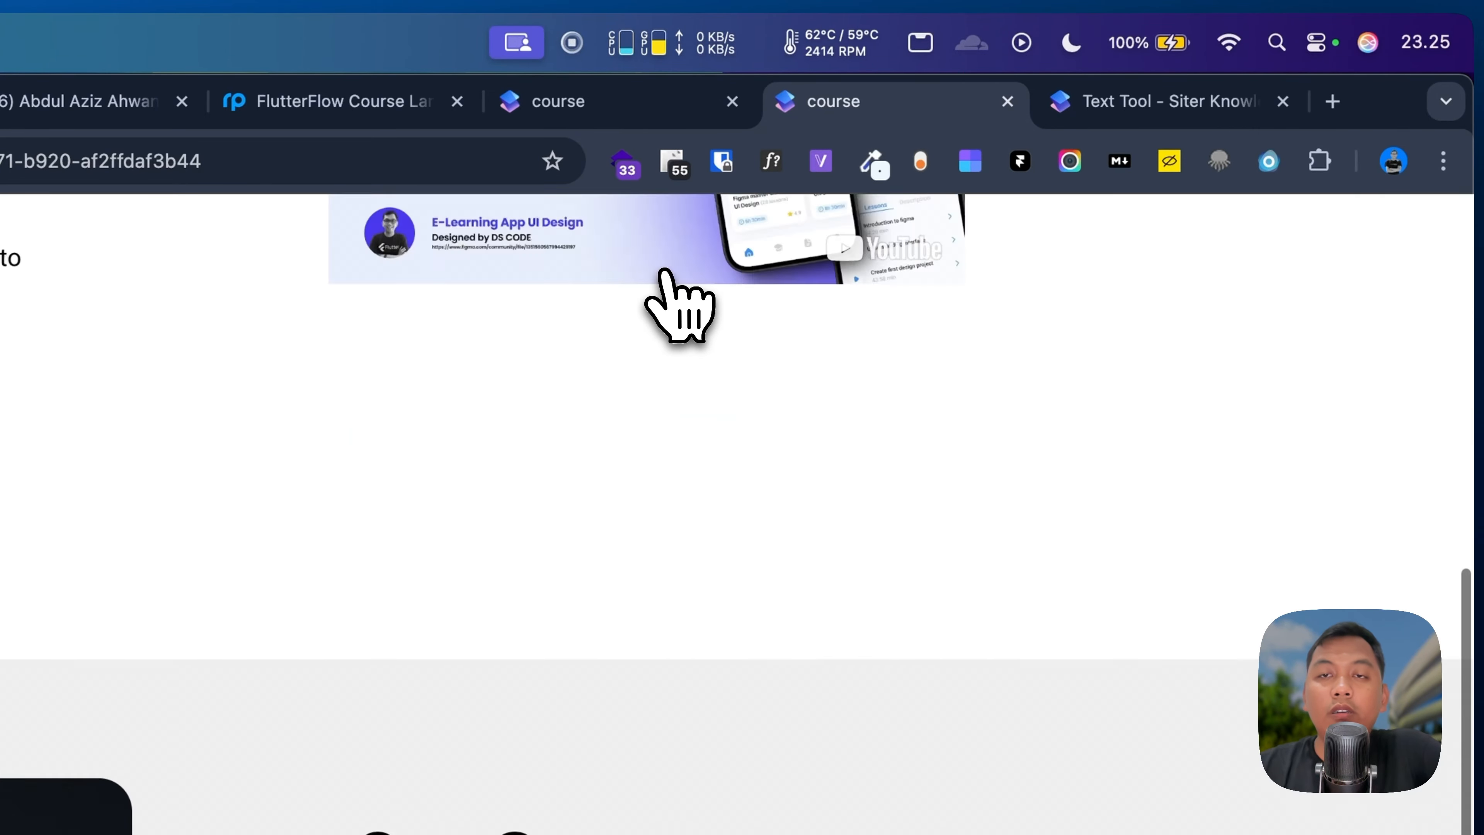